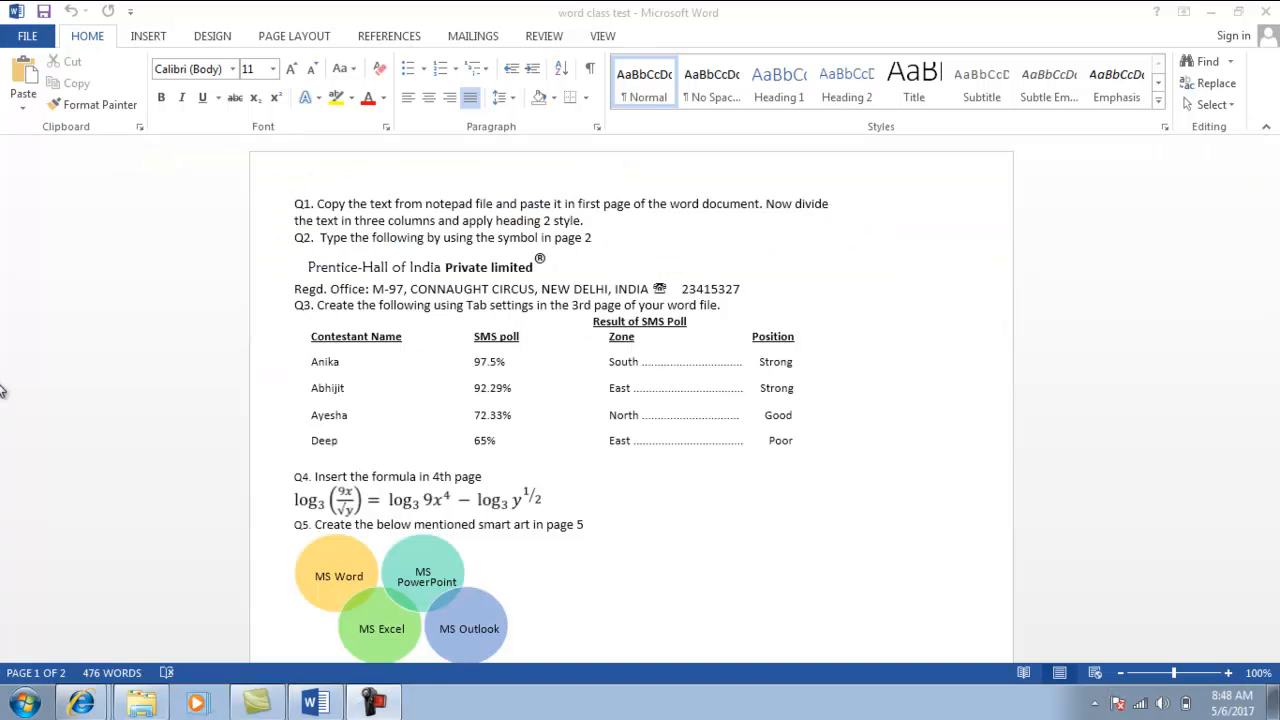
# Open the Windows Computer view listing the hard drives from the Start menu.
pyautogui.click(18, 704)
pyautogui.click(363, 483)
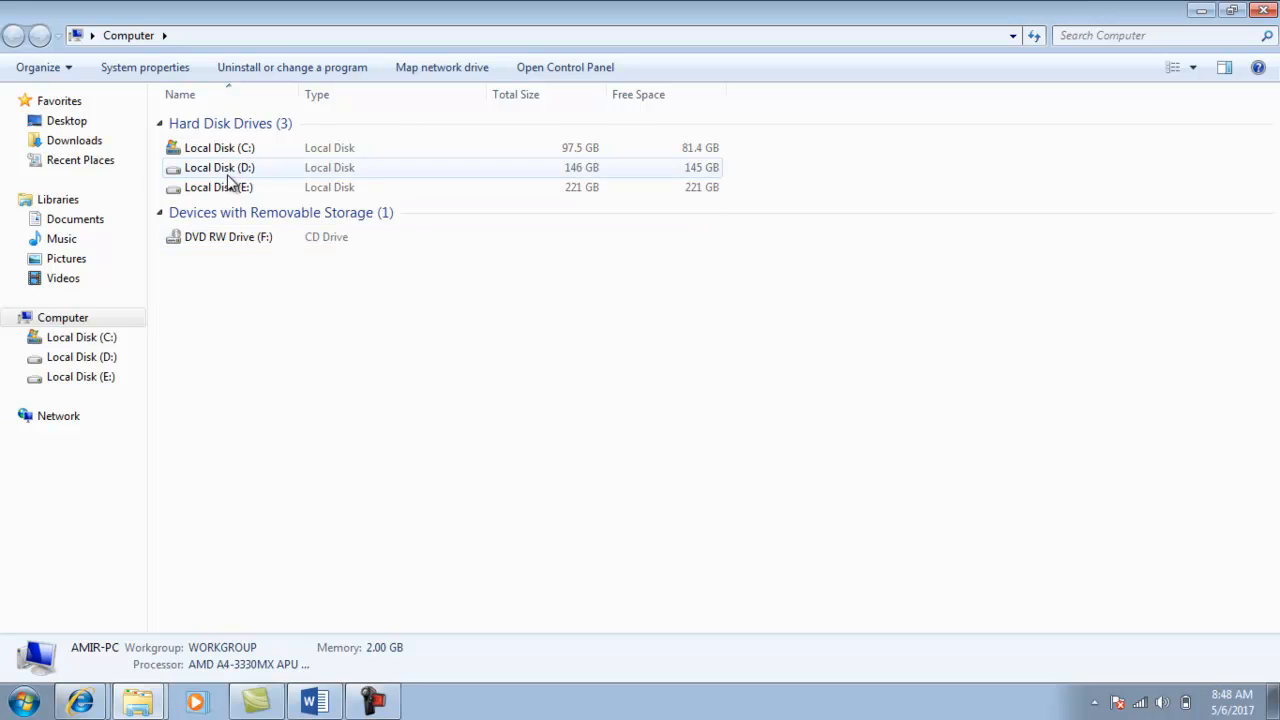
# On Local Disk (D:), create a folder named with the student's name and ID, then open it.
pyautogui.doubleClick(238, 171)
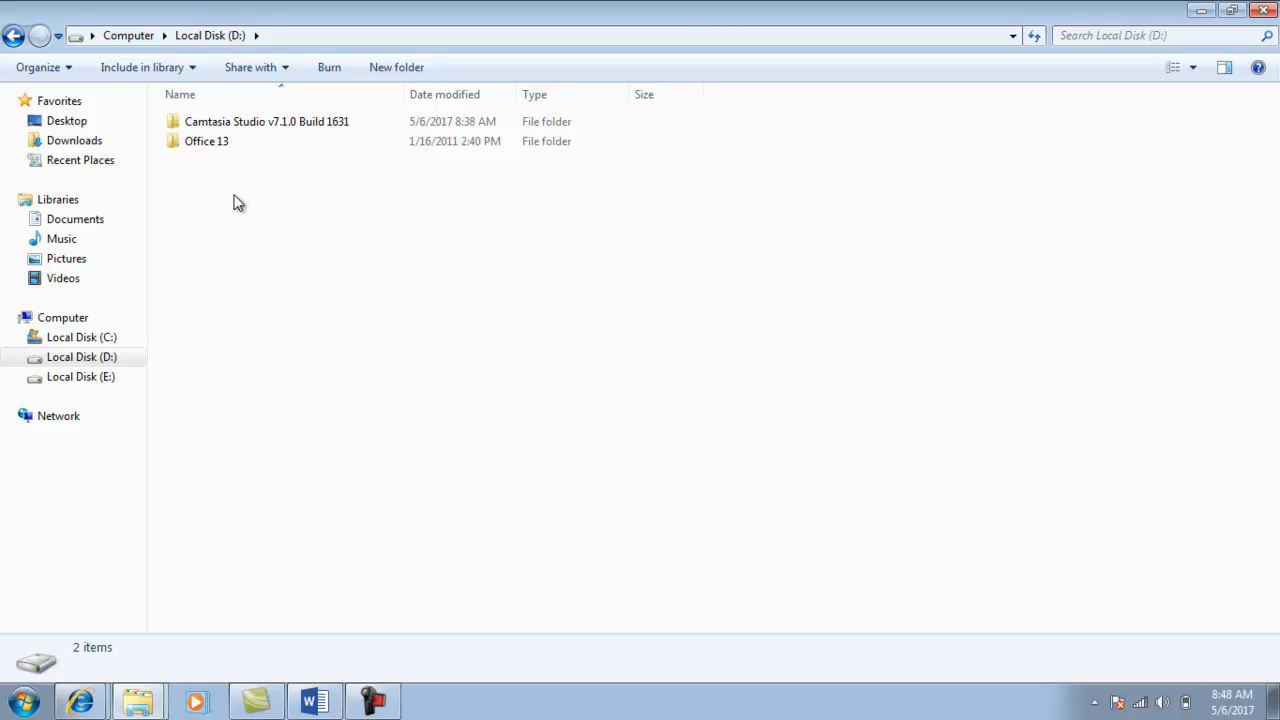
pyautogui.click(407, 67)
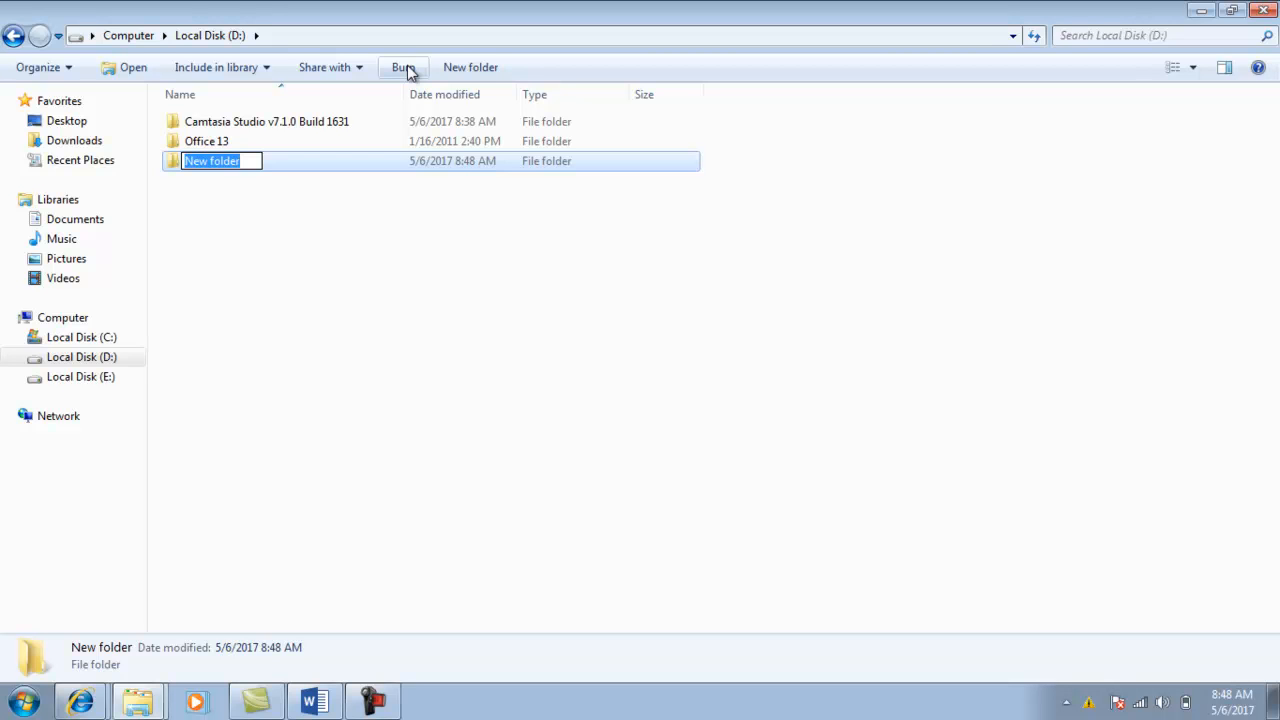
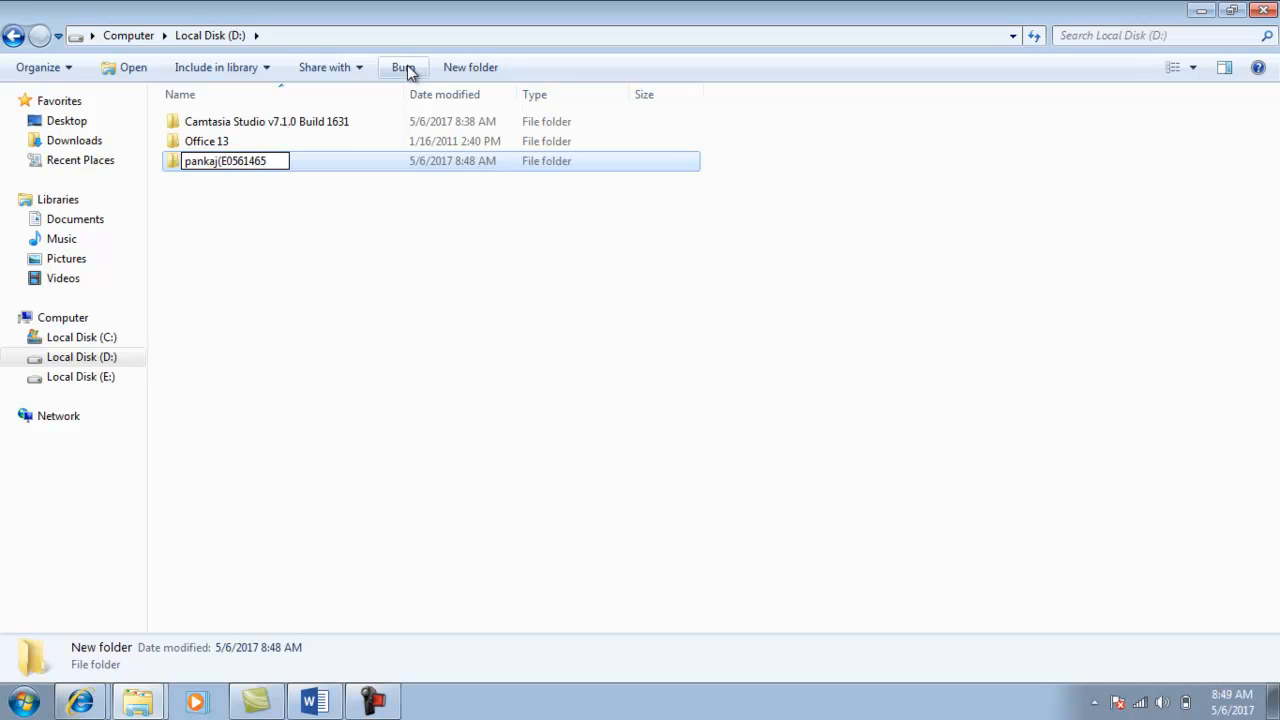
pyautogui.press('Return')
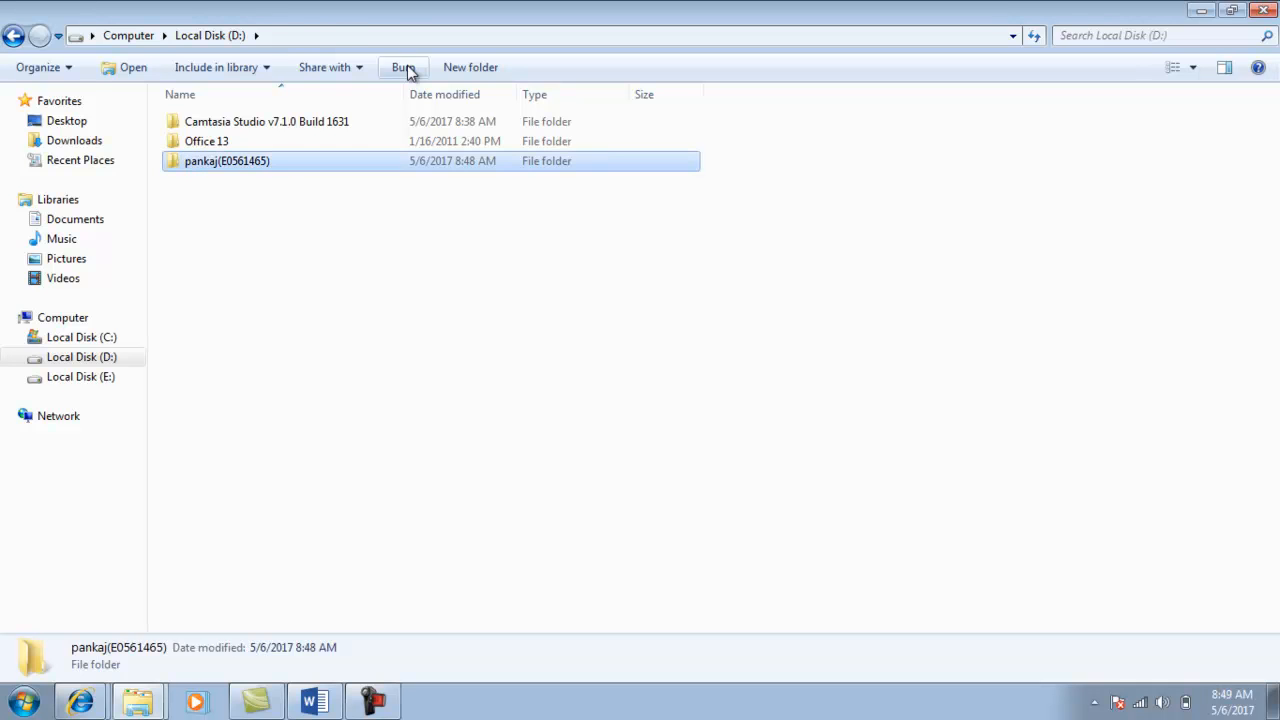
pyautogui.press('Return')
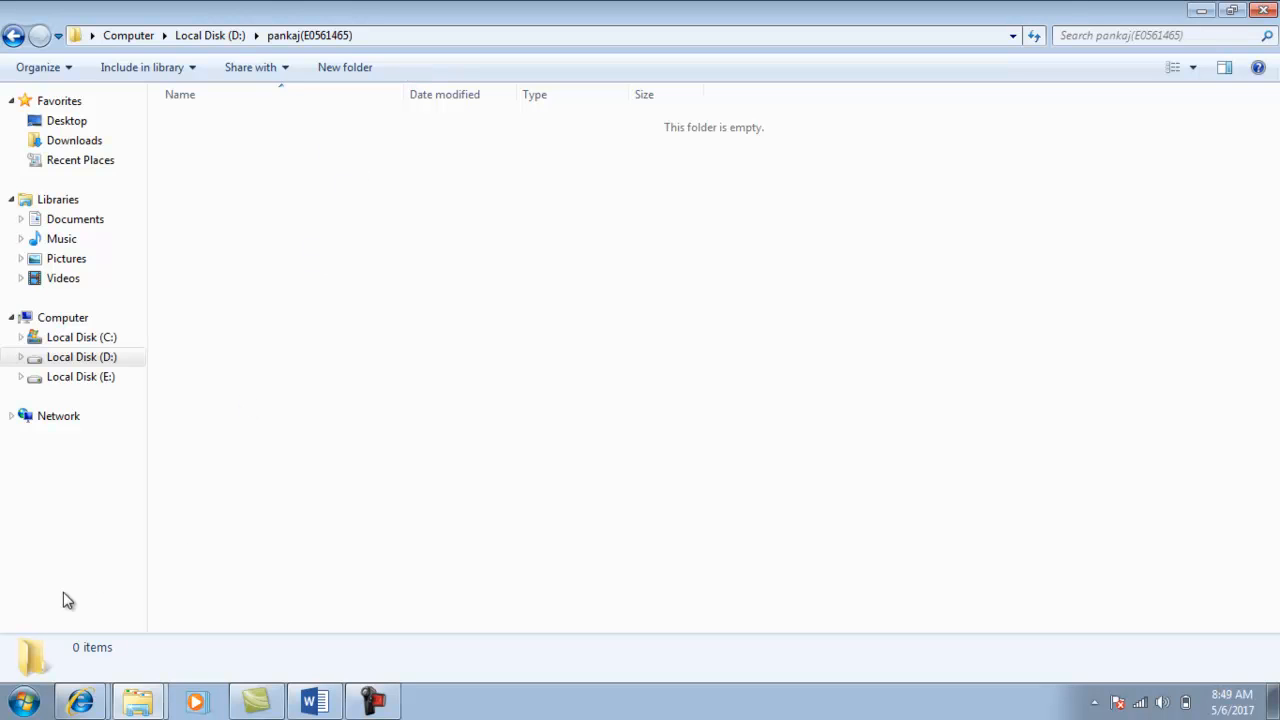
# Copy the notepad text file from the E: test folder.
pyautogui.click(313, 702)
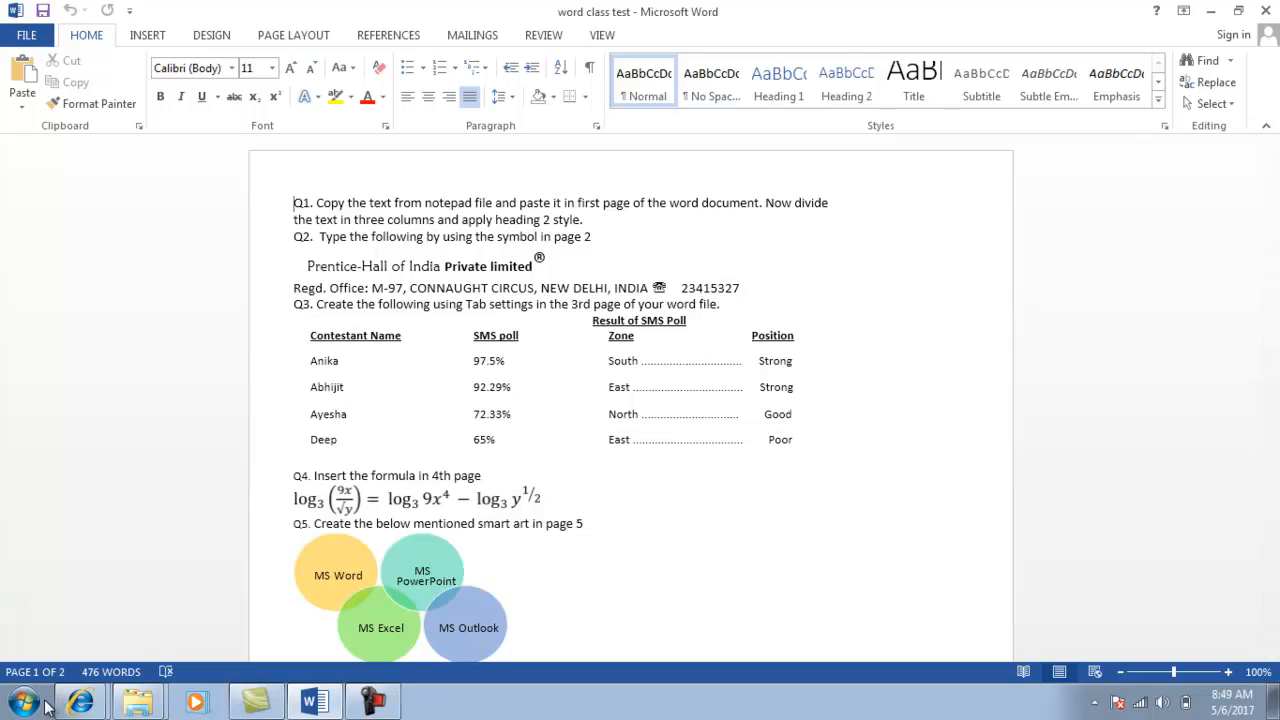
pyautogui.click(148, 704)
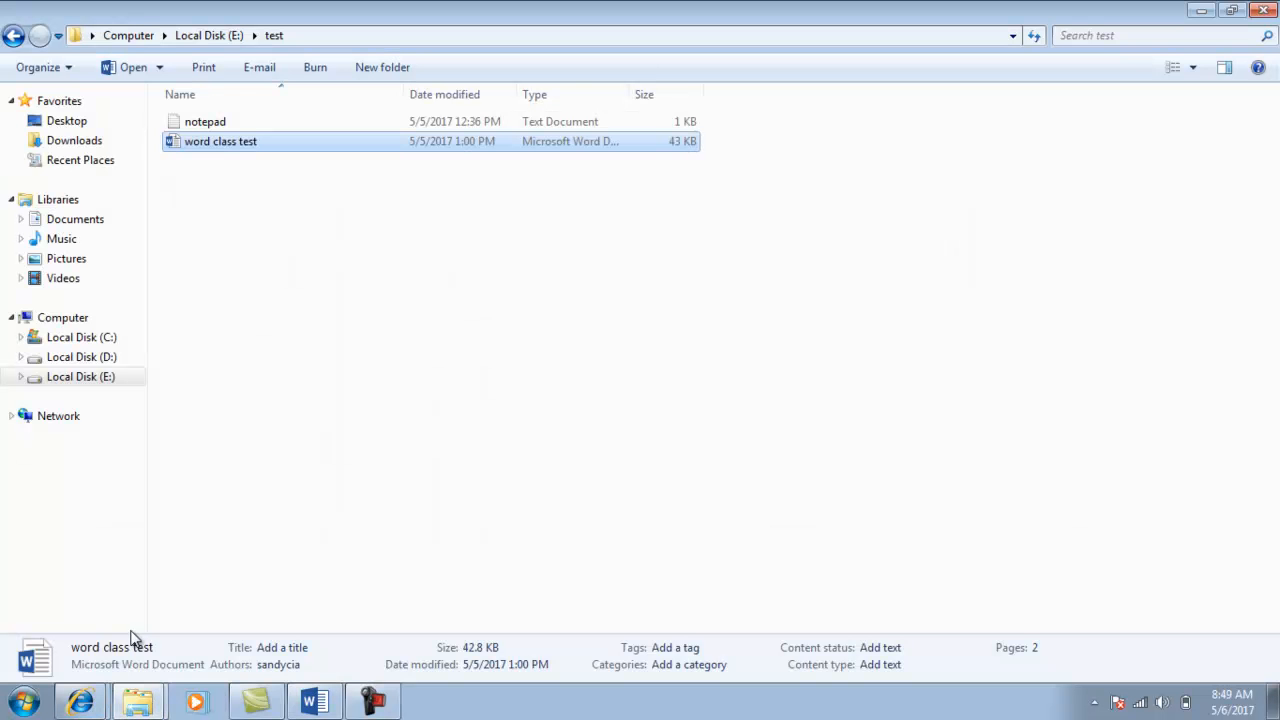
pyautogui.click(205, 124)
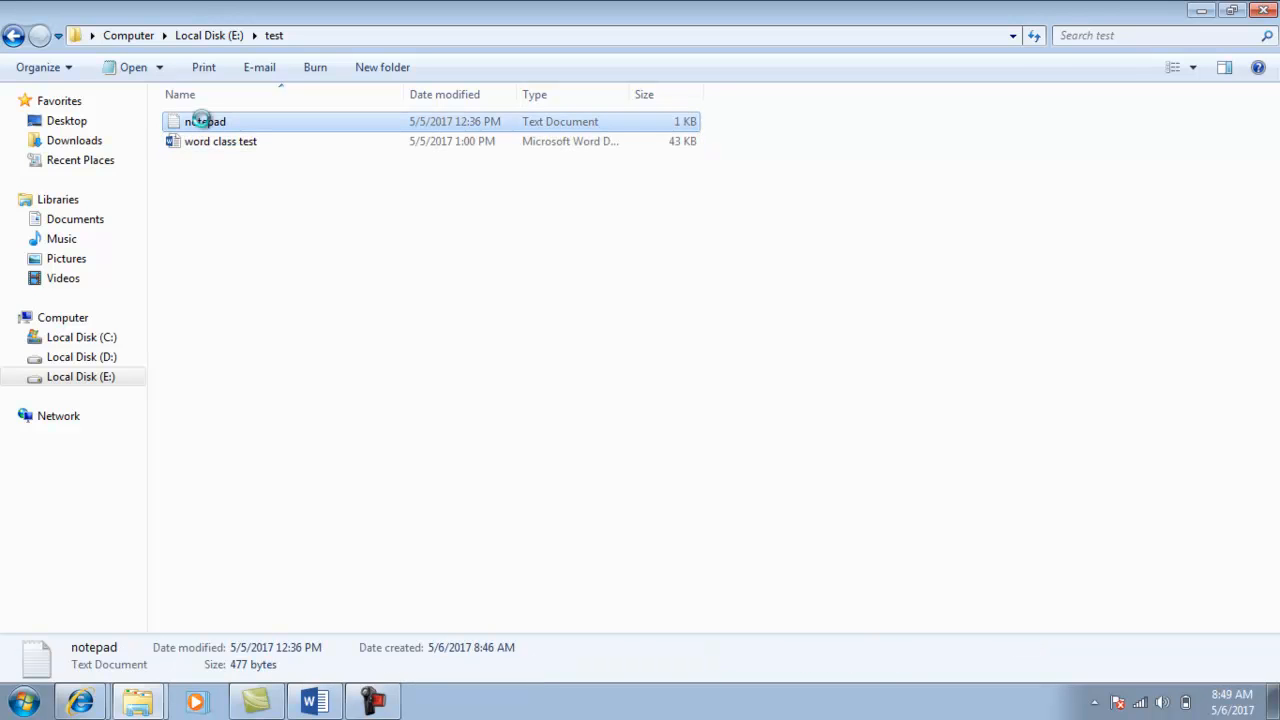
pyautogui.rightClick(202, 120)
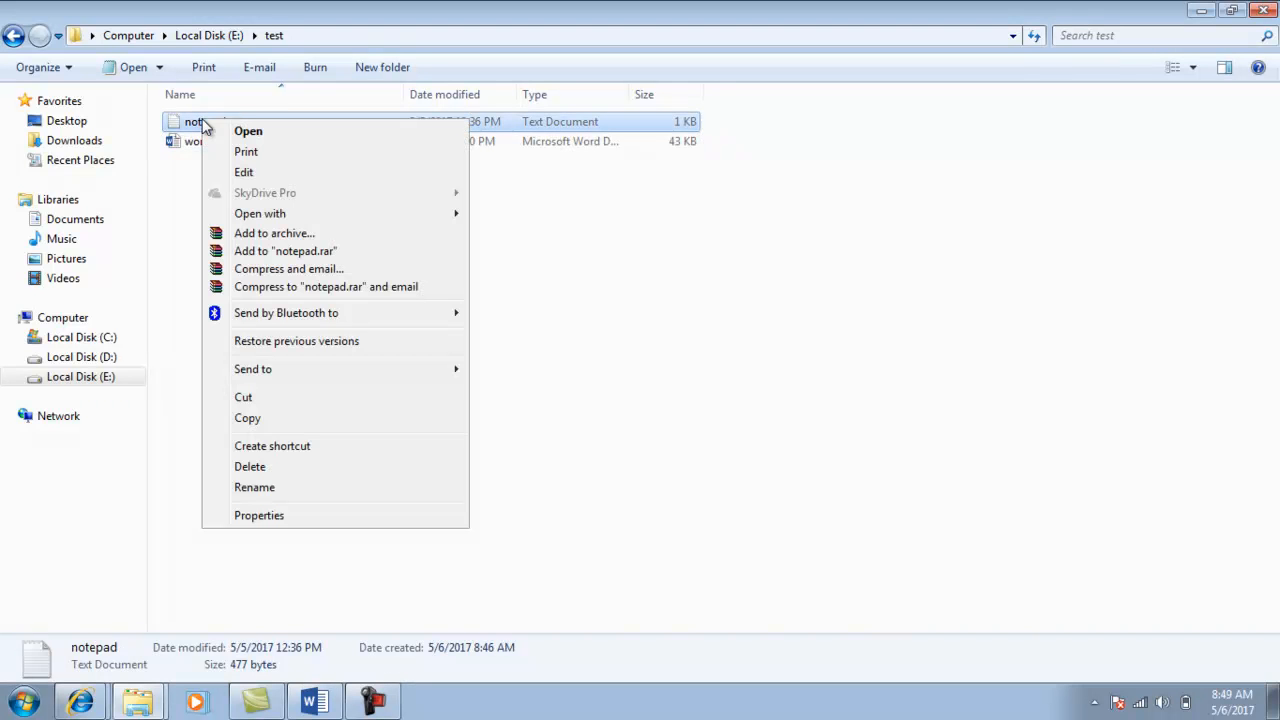
pyautogui.click(247, 418)
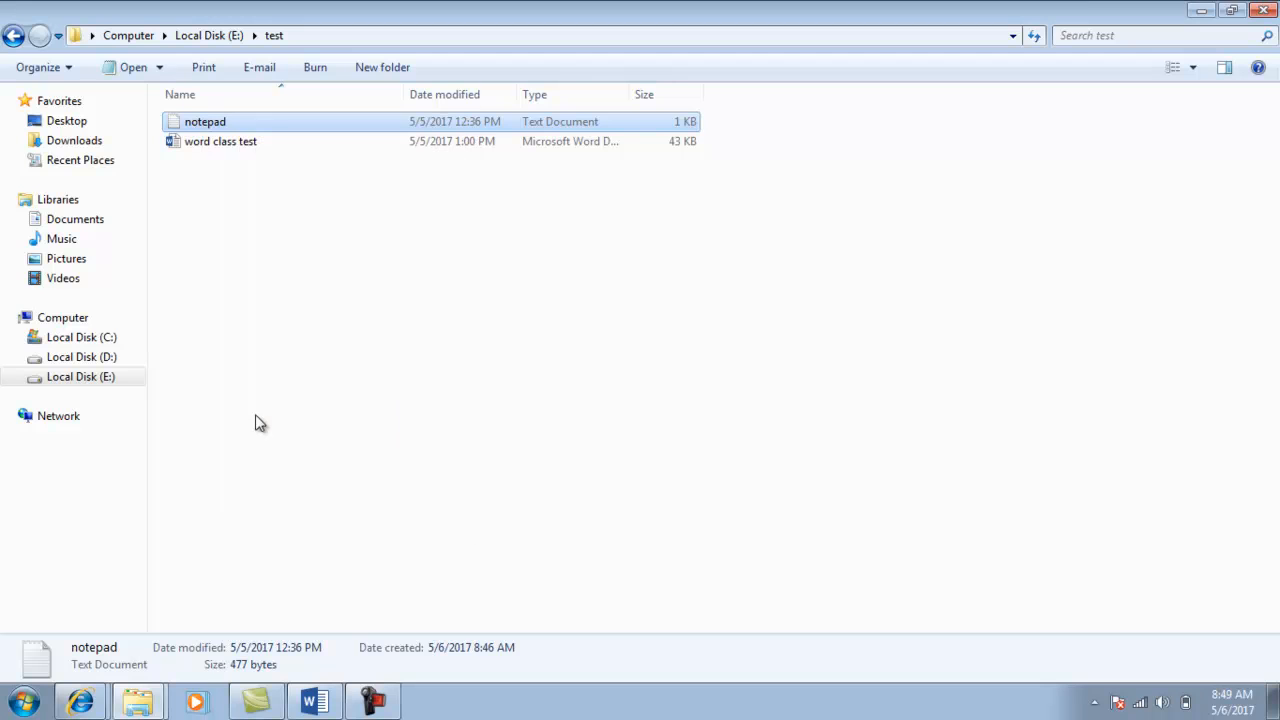
# Paste the notepad file into the student's folder on Local Disk (D:).
pyautogui.click(78, 360)
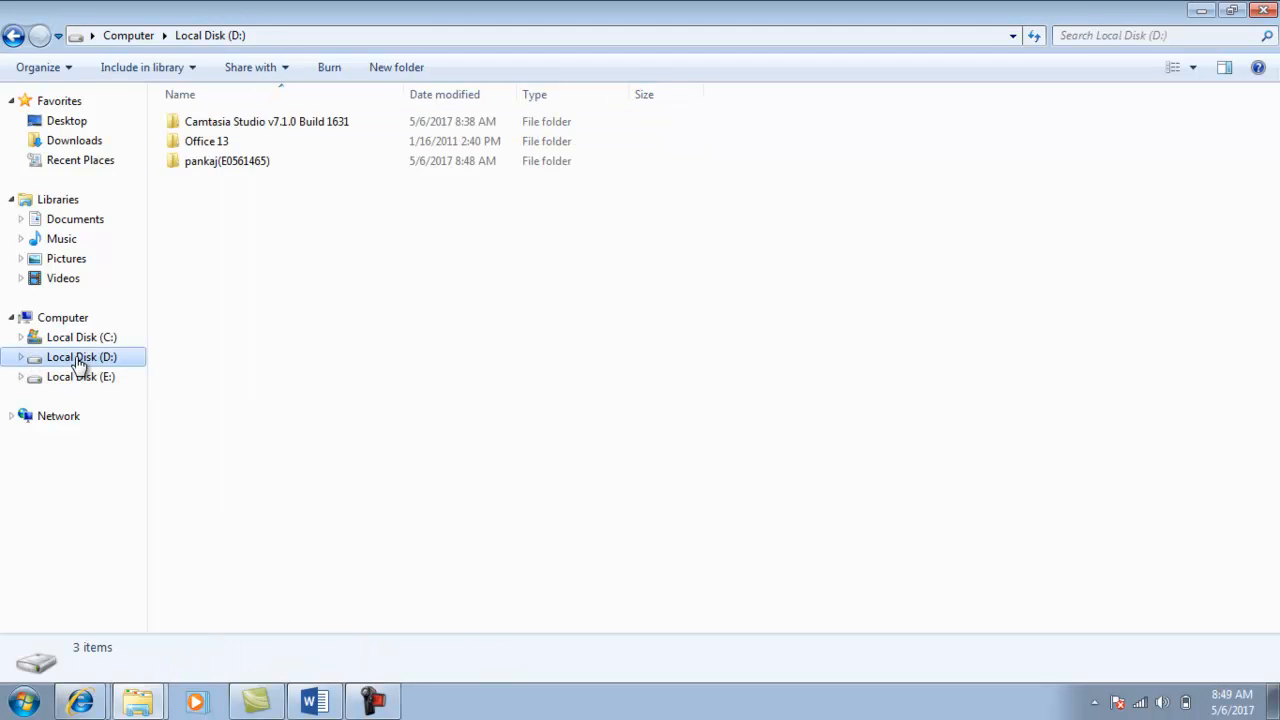
pyautogui.doubleClick(229, 163)
pyautogui.rightClick(229, 163)
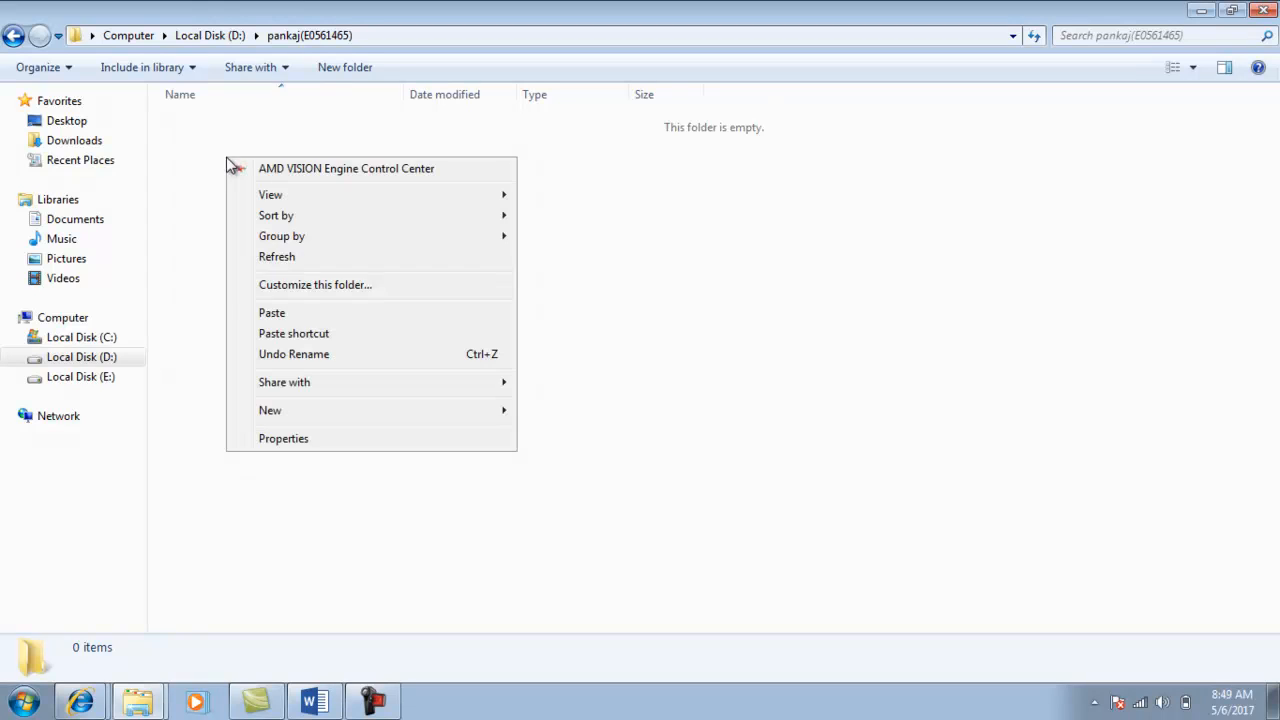
pyautogui.click(279, 314)
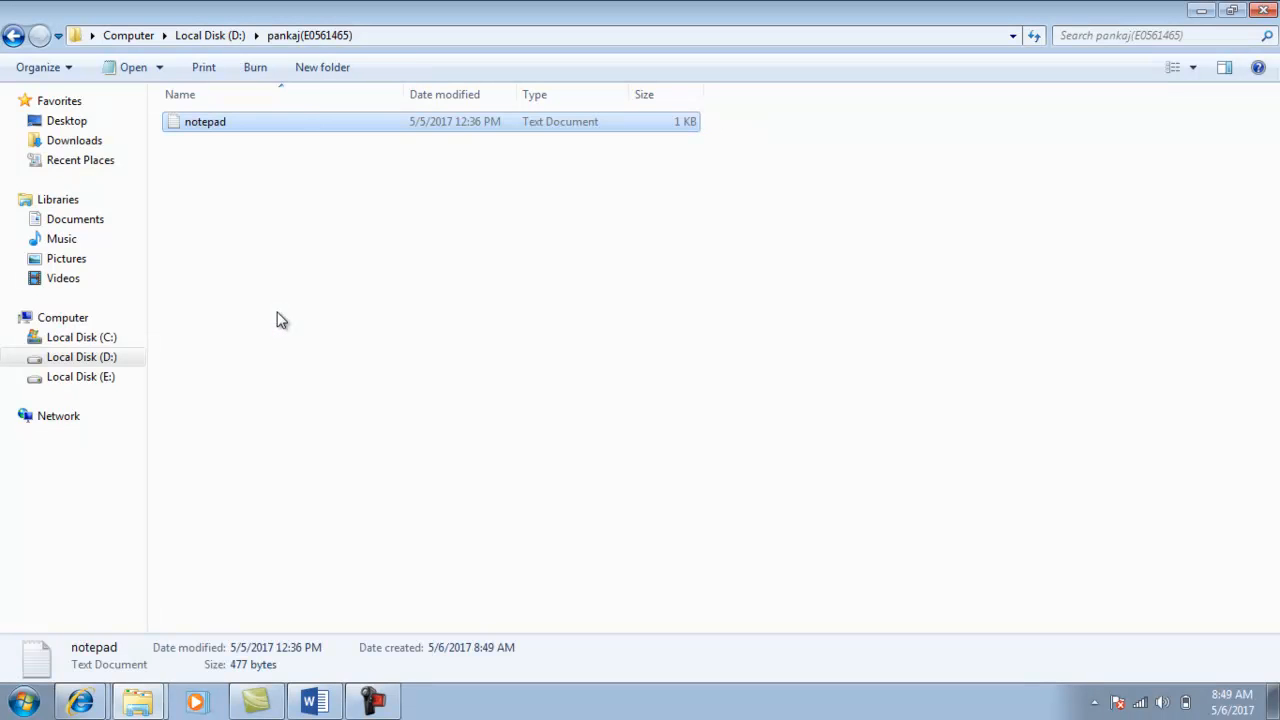
# Open the notepad text file and turn on Word Wrap.
pyautogui.click(270, 200)
pyautogui.doubleClick(214, 123)
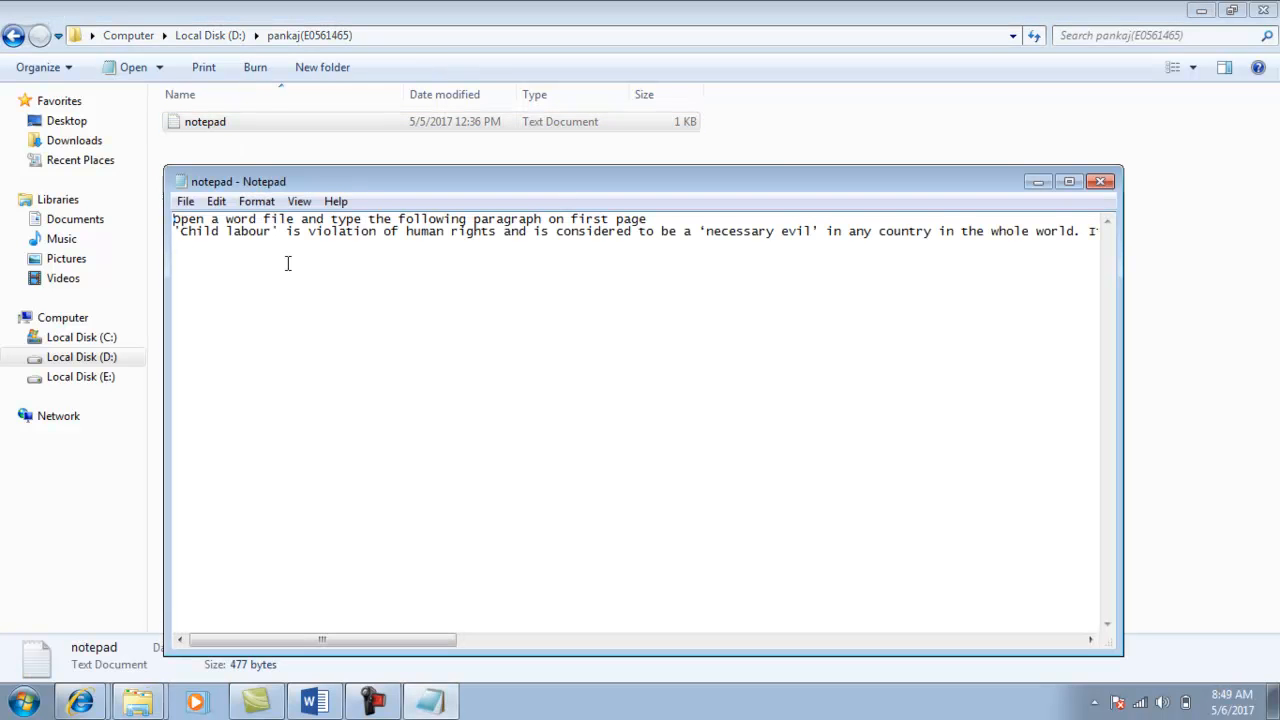
pyautogui.click(264, 202)
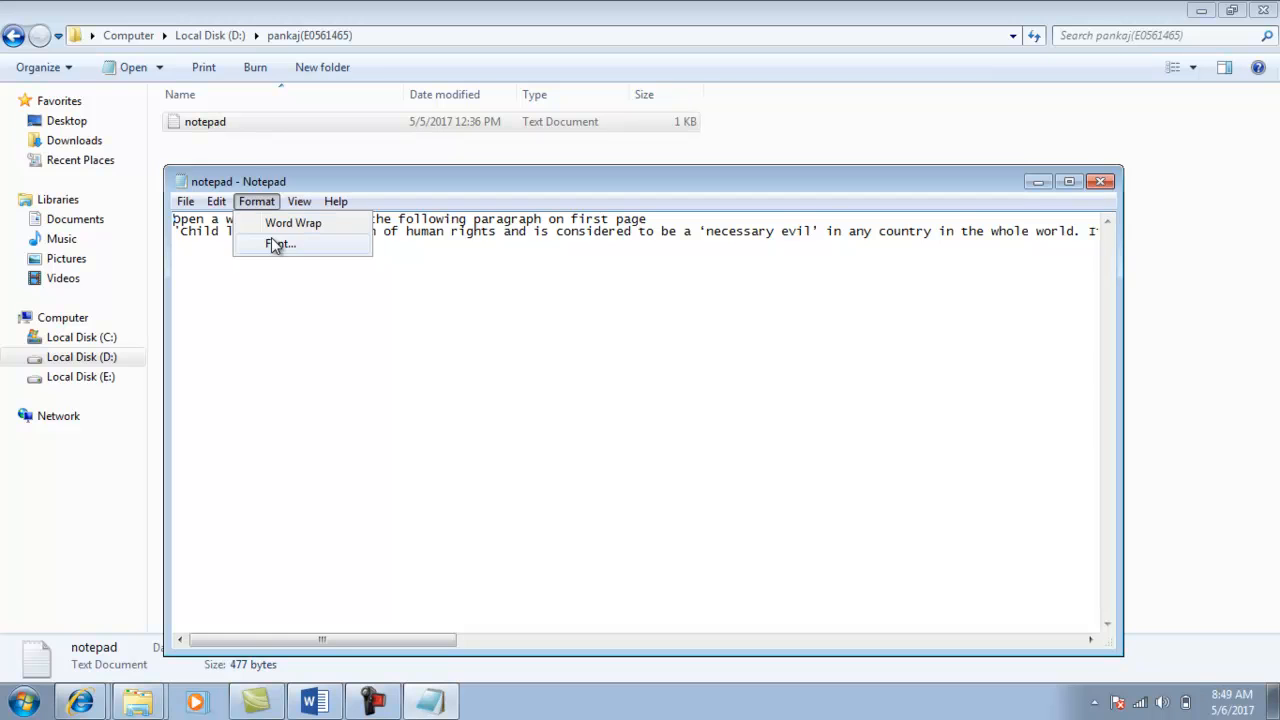
pyautogui.click(289, 221)
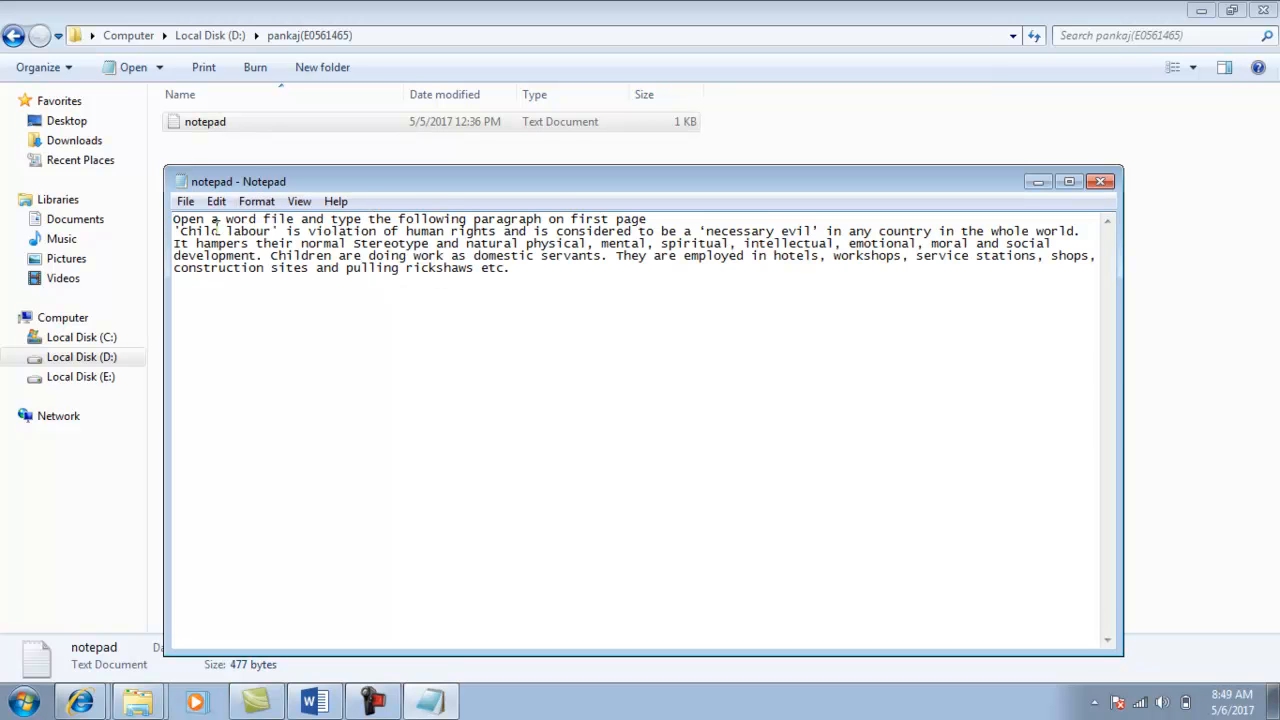
# Copy the instruction line and Child labour paragraph, then close Notepad.
pyautogui.hotkey('shift', 'Right')
pyautogui.hotkey('shift', 'Right')
pyautogui.hotkey('shift', 'Right')
pyautogui.hotkey('shift', 'Right')
pyautogui.hotkey('shift', 'Right')
pyautogui.hotkey('shift', 'Right')
pyautogui.hotkey('shift', 'Right')
pyautogui.hotkey('shift', 'Right')
pyautogui.hotkey('shift', 'Right')
pyautogui.hotkey('shift', 'Right')
pyautogui.hotkey('shift', 'Right')
pyautogui.hotkey('shift', 'Right')
pyautogui.hotkey('shift', 'Right')
pyautogui.hotkey('shift', 'Down')
pyautogui.hotkey('shift', 'Down')
pyautogui.hotkey('shift', 'Down')
pyautogui.hotkey('shift', 'Down')
pyautogui.hotkey('shift', 'Right')
pyautogui.hotkey('shift', 'Right')
pyautogui.hotkey('shift', 'Right')
pyautogui.hotkey('shift', 'Right')
pyautogui.hotkey('shift', 'Right')
pyautogui.hotkey('shift', 'Right')
pyautogui.hotkey('shift', 'Right')
pyautogui.hotkey('shift', 'Right')
pyautogui.hotkey('shift', 'Right')
pyautogui.hotkey('shift', 'Right')
pyautogui.hotkey('shift', 'Right')
pyautogui.hotkey('shift', 'Right')
pyautogui.hotkey('shift', 'Right')
pyautogui.hotkey('shift', 'Right')
pyautogui.hotkey('shift', 'Right')
pyautogui.hotkey('shift', 'Right')
pyautogui.hotkey('shift', 'Right')
pyautogui.hotkey('shift', 'Right')
pyautogui.hotkey('shift', 'Right')
pyautogui.hotkey('shift', 'Right')
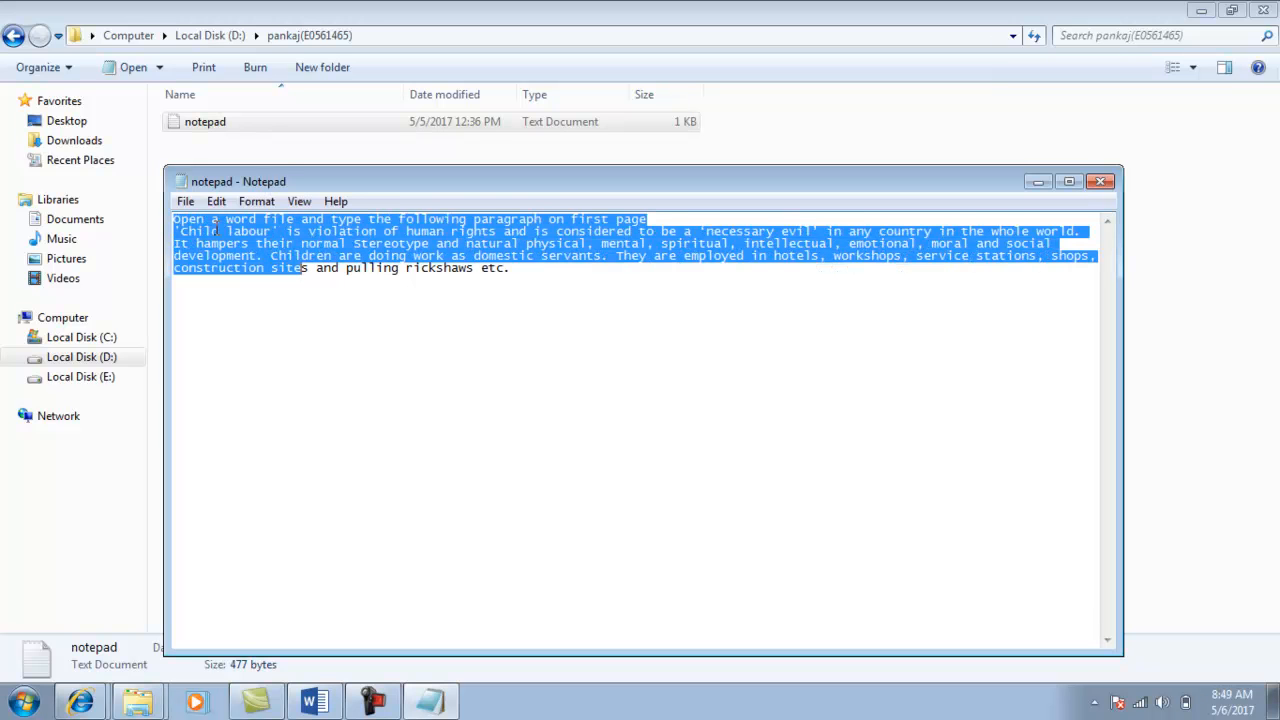
pyautogui.hotkey('shift', 'Right')
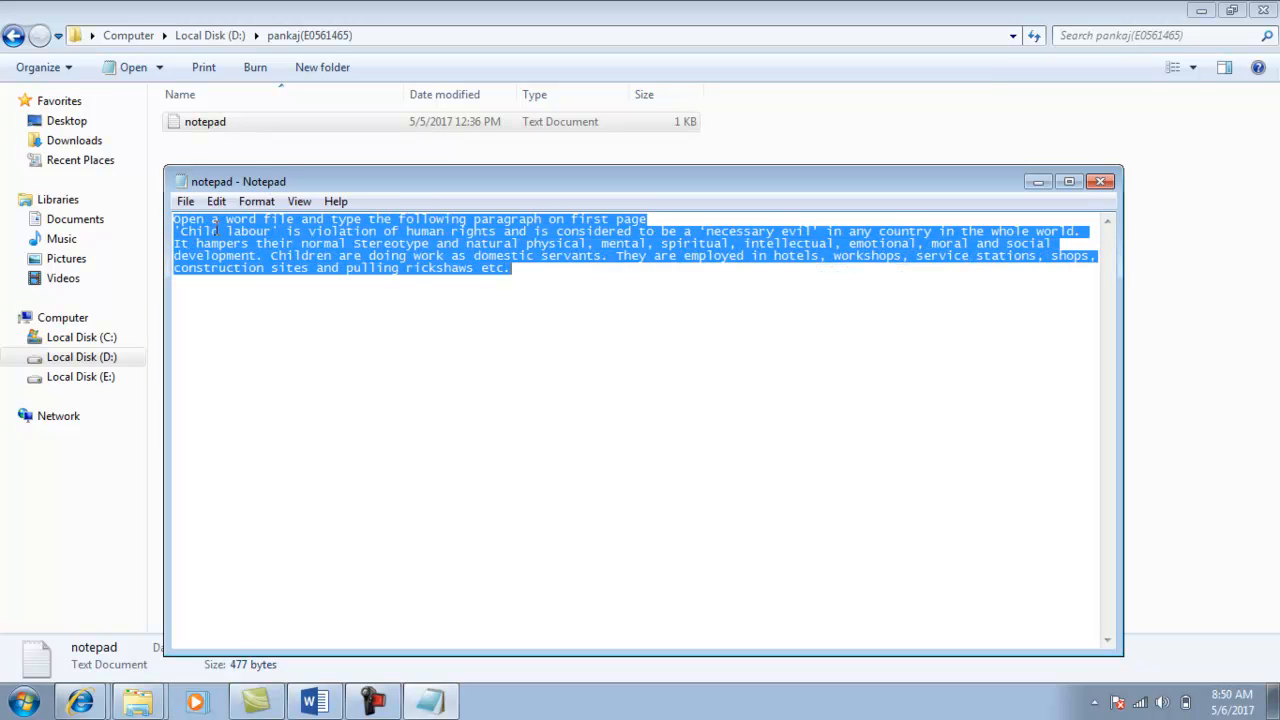
pyautogui.rightClick(281, 255)
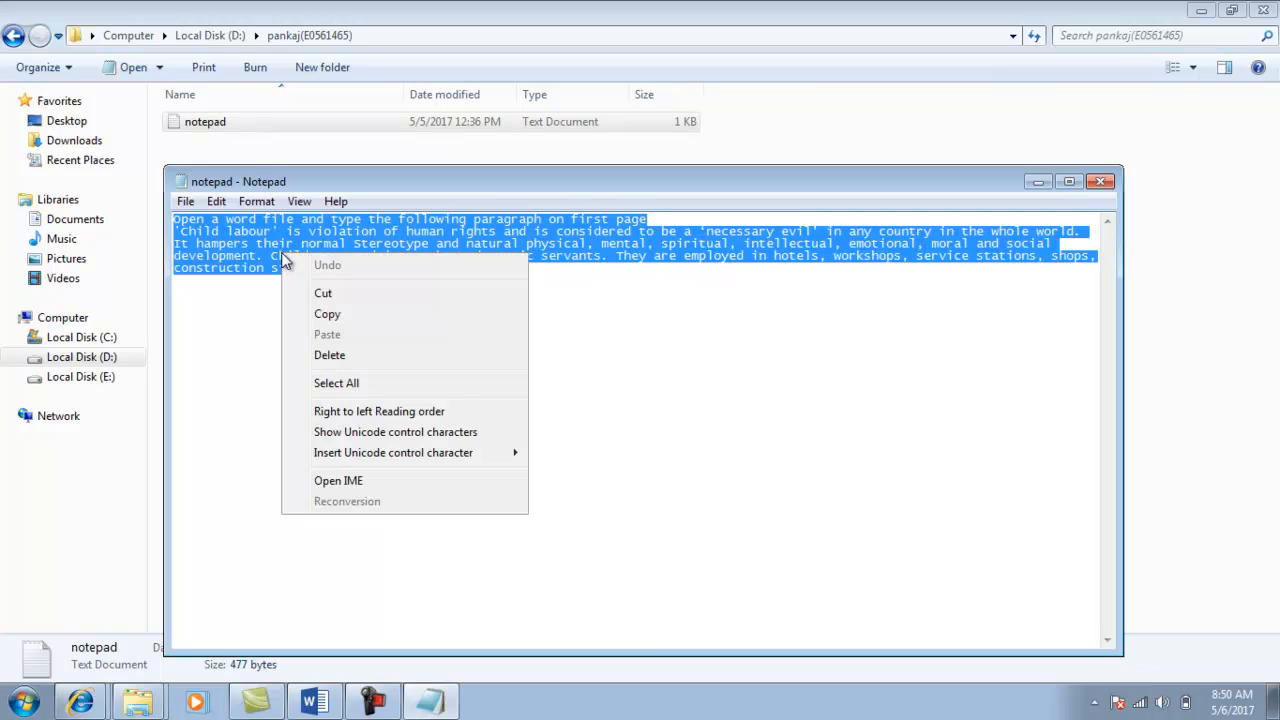
pyautogui.click(327, 316)
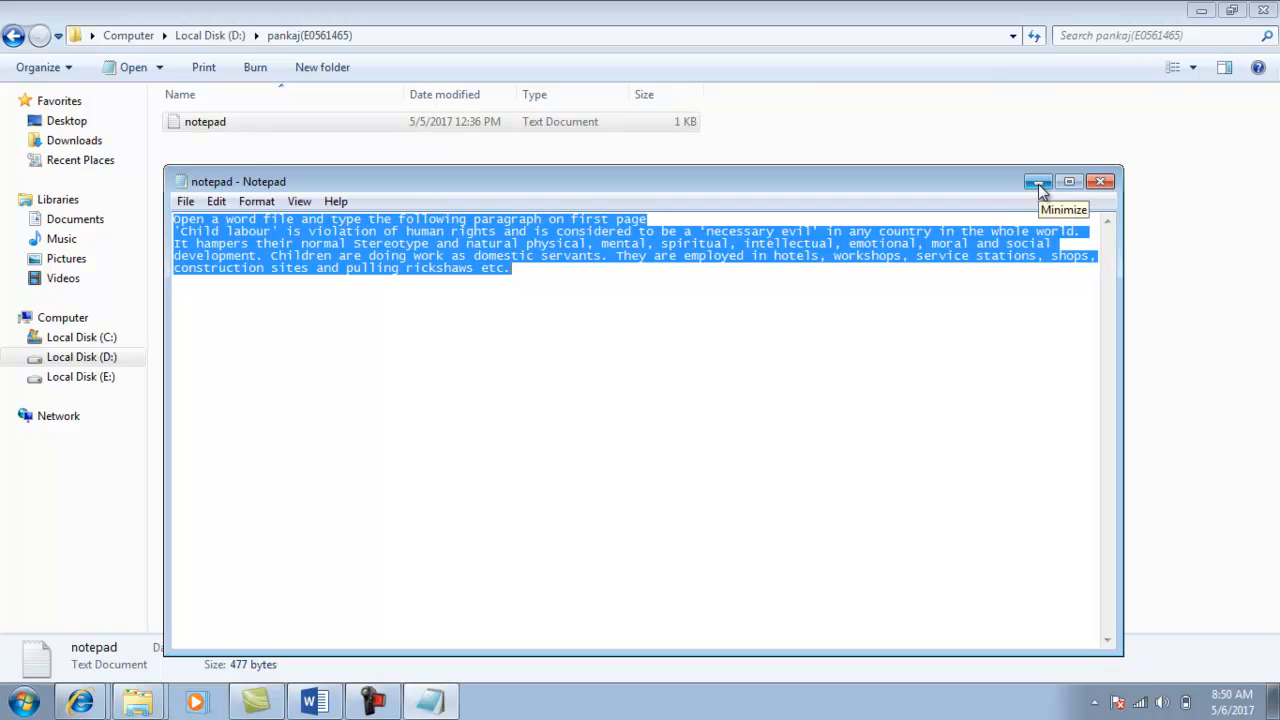
pyautogui.click(1101, 183)
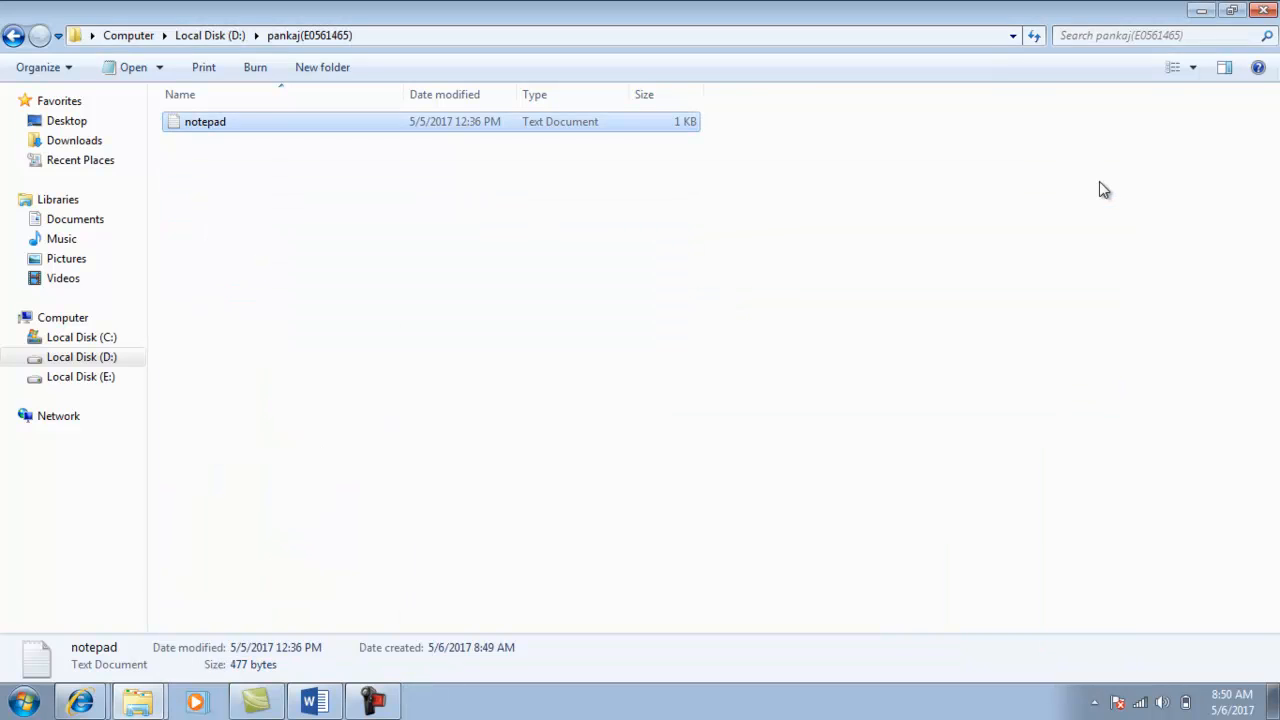
# Create a new Microsoft Word Document in the student's D: folder and open it.
pyautogui.rightClick(227, 191)
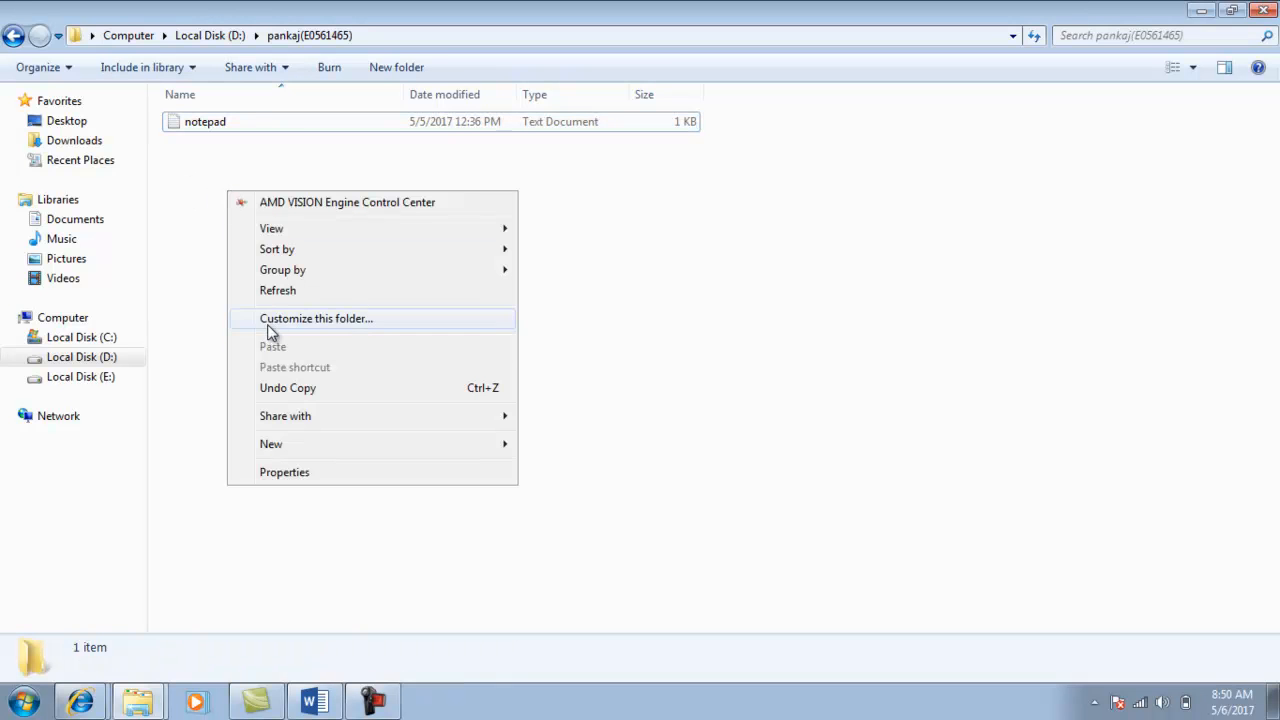
pyautogui.moveTo(293, 444)
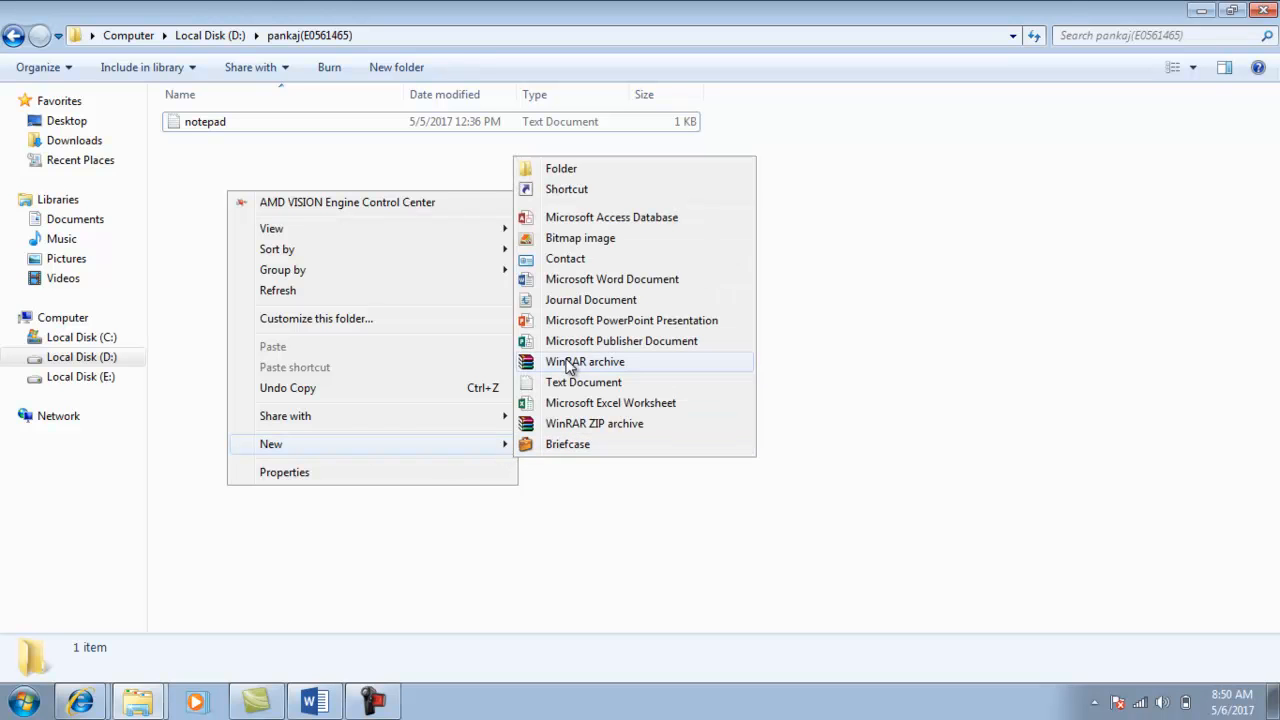
pyautogui.click(590, 280)
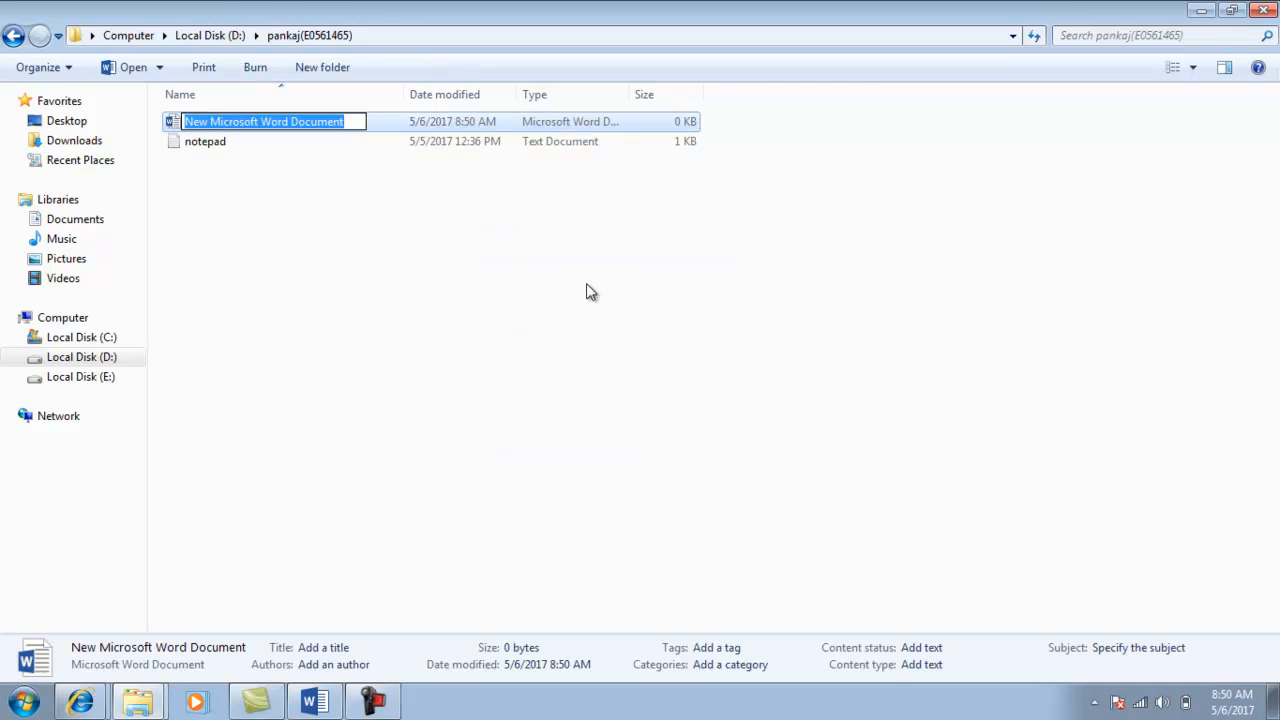
pyautogui.doubleClick(175, 122)
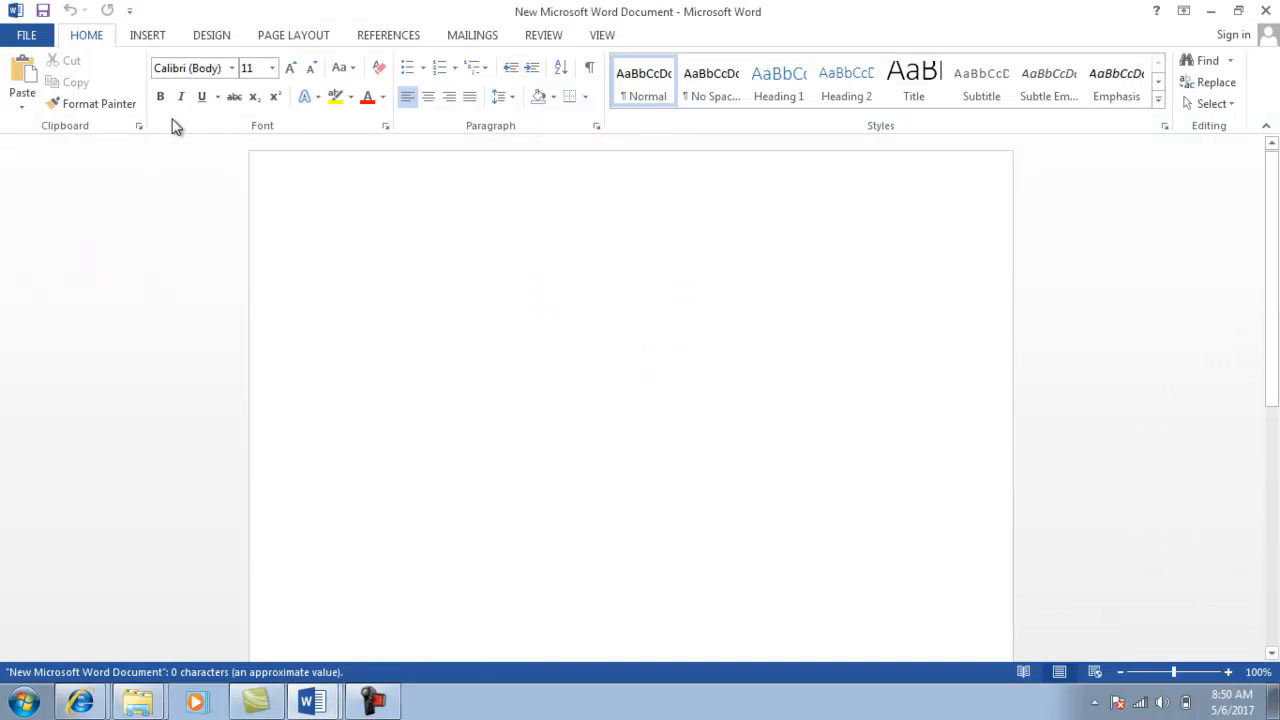
# Paste the Child labour text into the new document, glance at the class test, and return.
pyautogui.hotkey('ctrl', 'v')
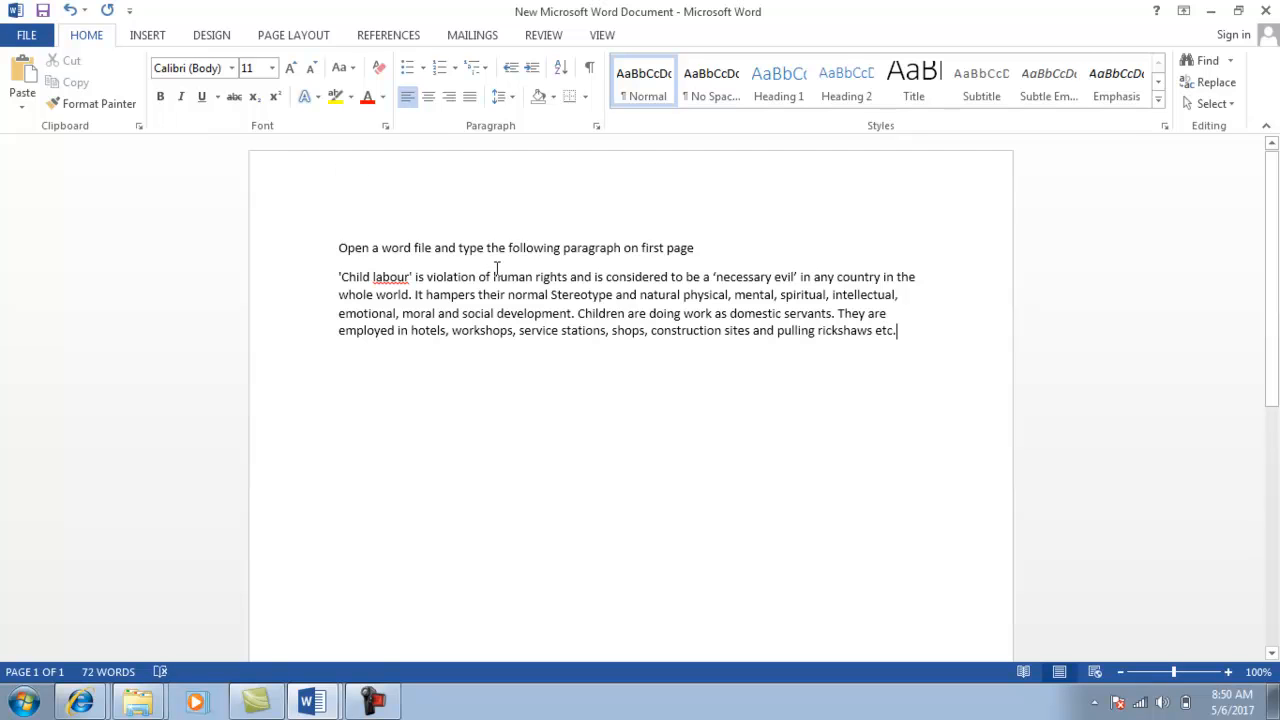
pyautogui.click(314, 702)
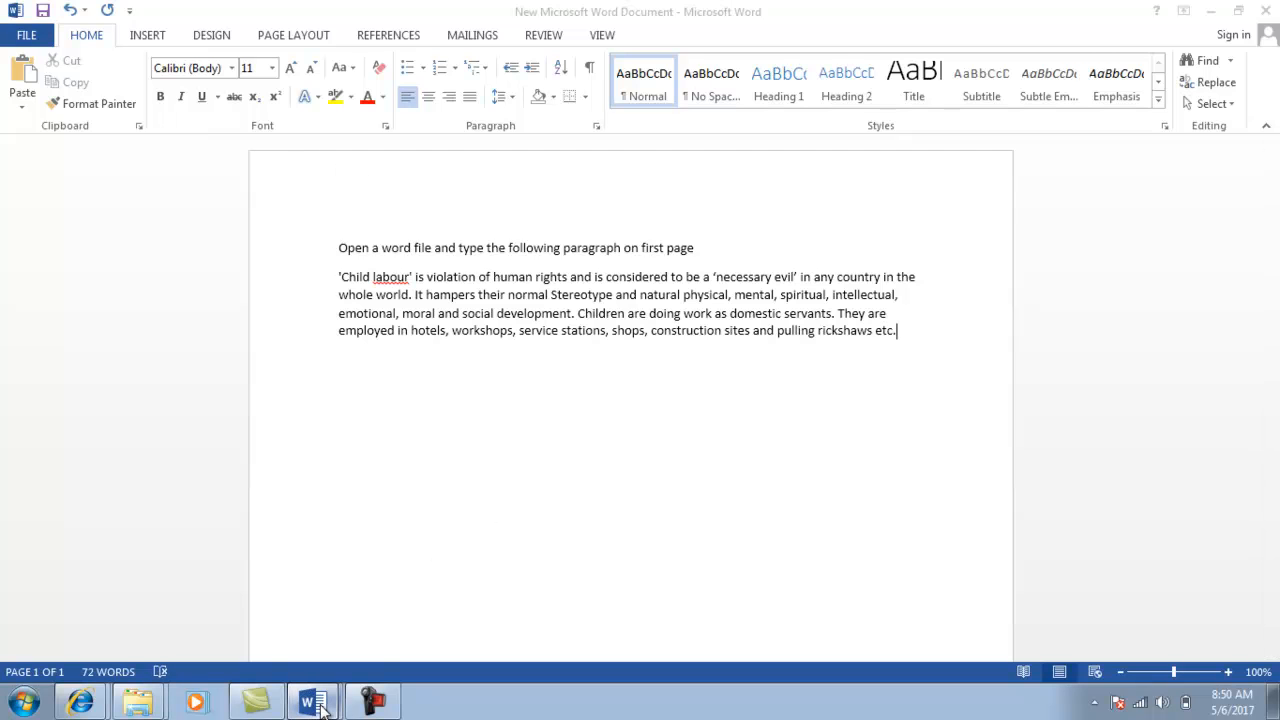
pyautogui.click(323, 632)
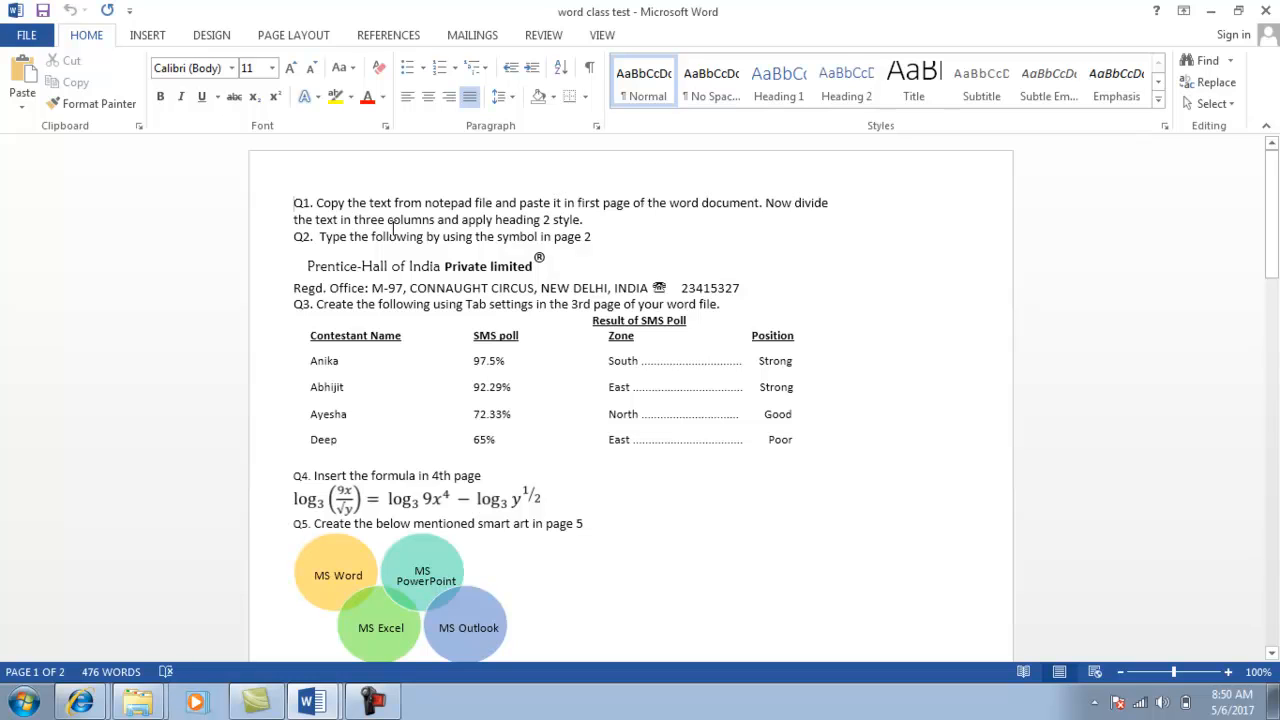
pyautogui.click(309, 703)
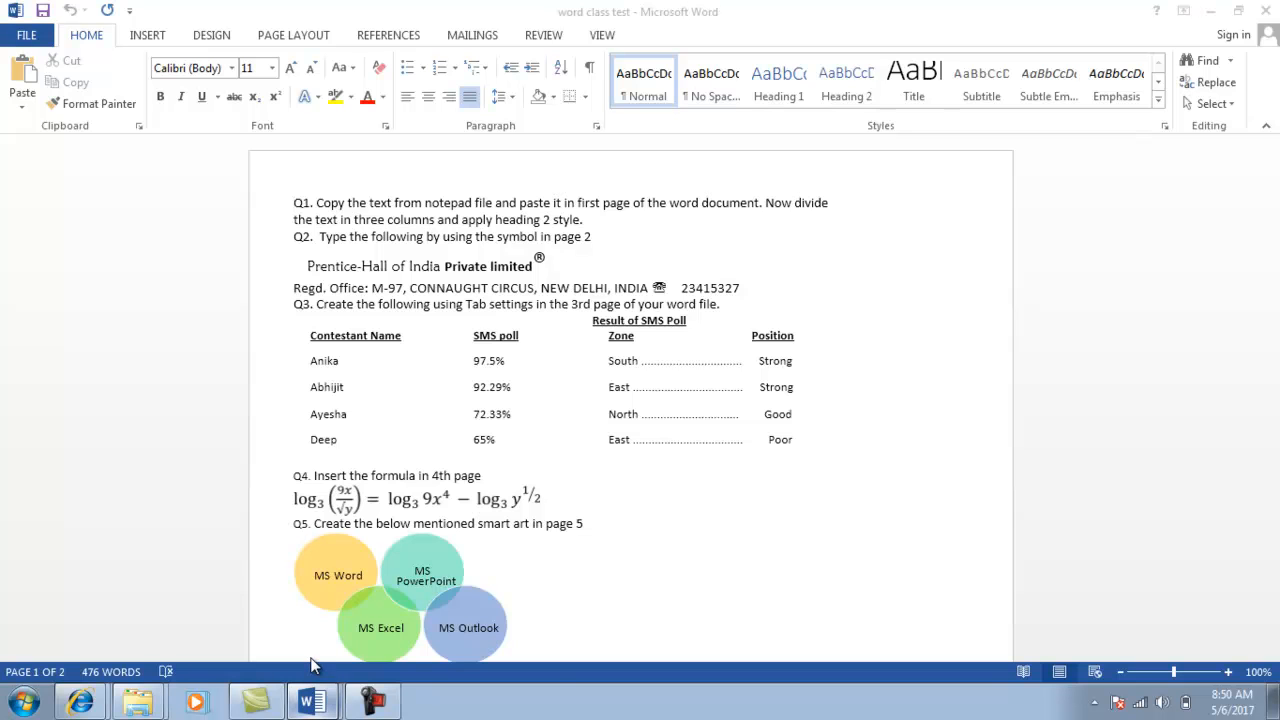
pyautogui.click(310, 665)
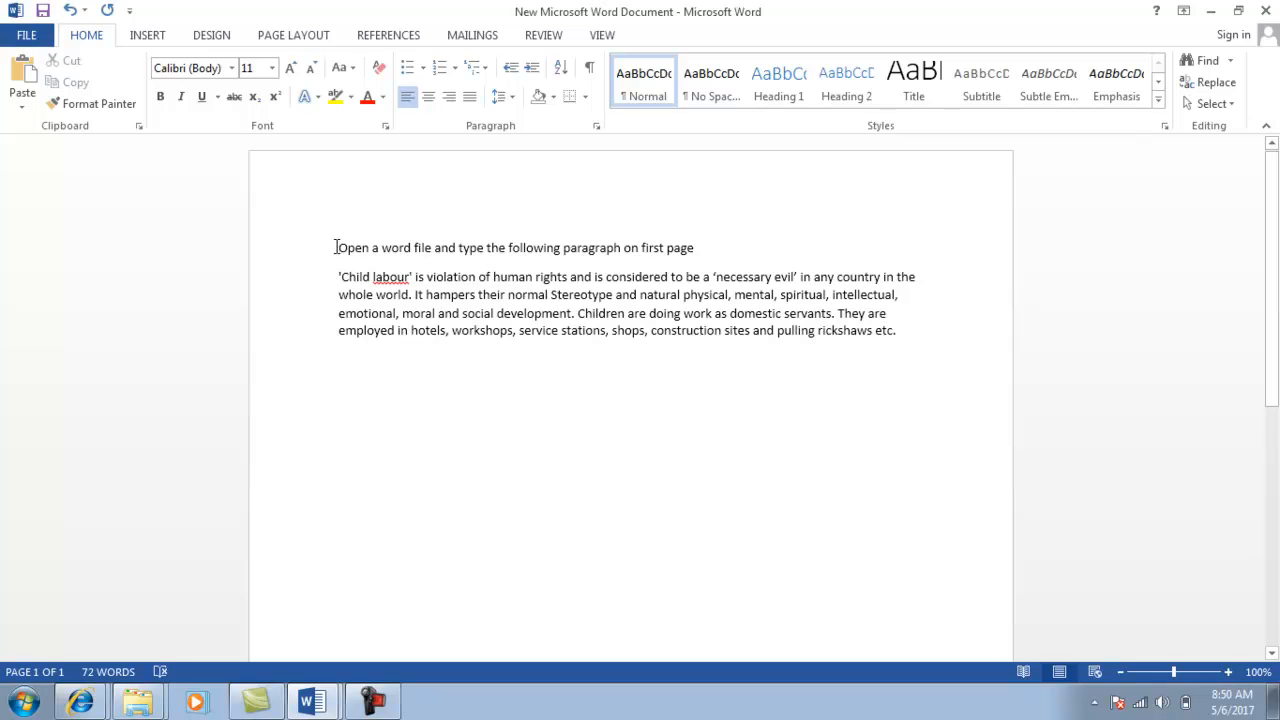
# Format the instruction line and paragraph as three columns via More Columns.
pyautogui.moveTo(338, 248)
pyautogui.mouseDown()
pyautogui.moveTo(700, 248)
pyautogui.moveTo(490, 313)
pyautogui.moveTo(491, 330)
pyautogui.moveTo(904, 335)
pyautogui.mouseUp()
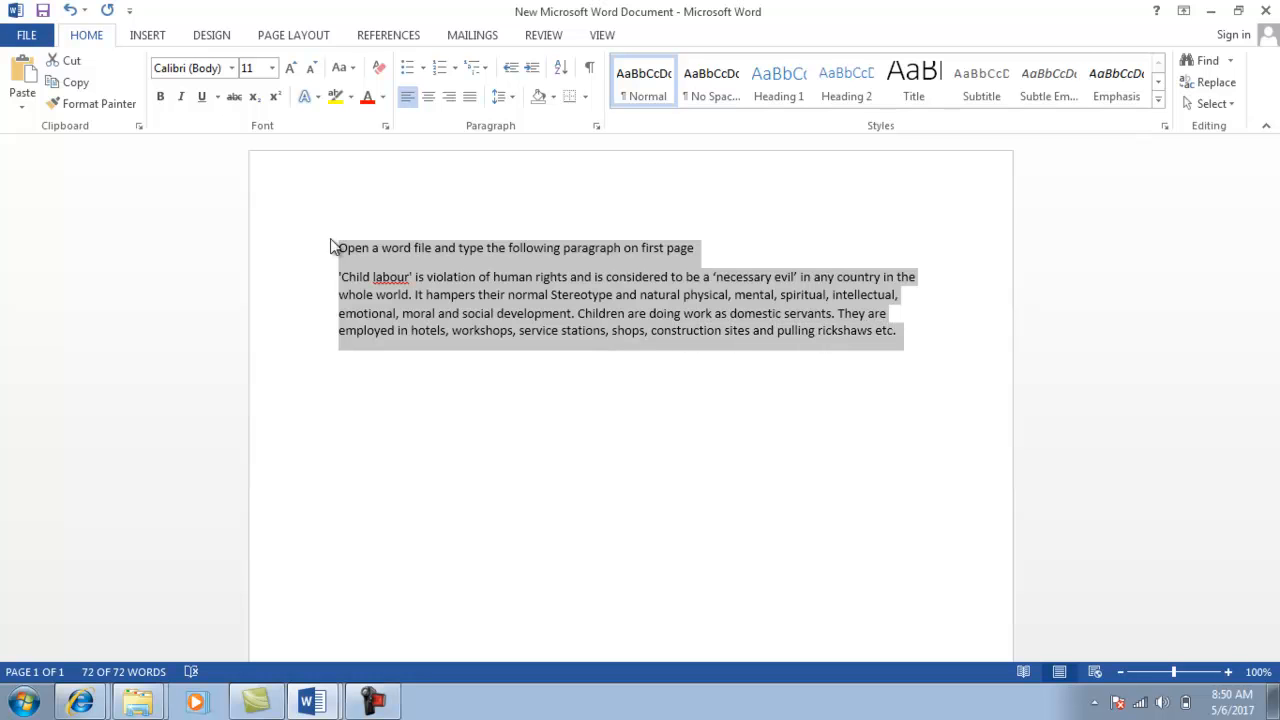
pyautogui.click(303, 38)
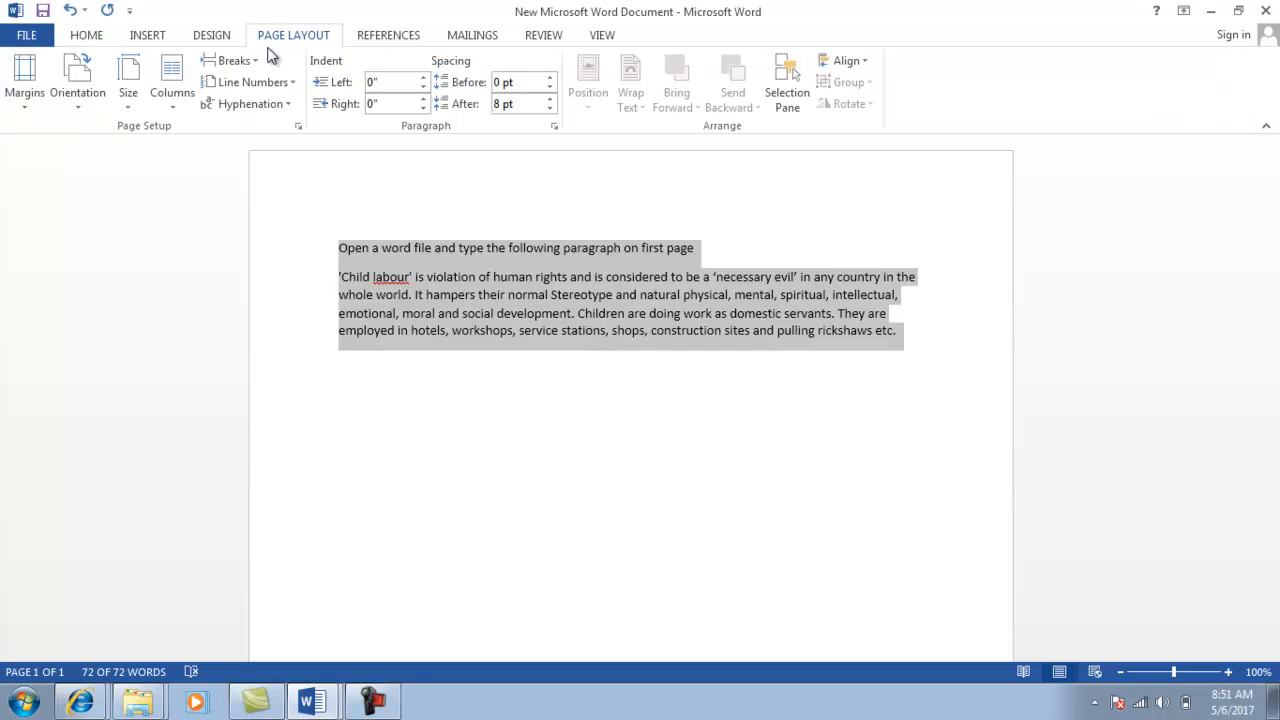
pyautogui.click(174, 113)
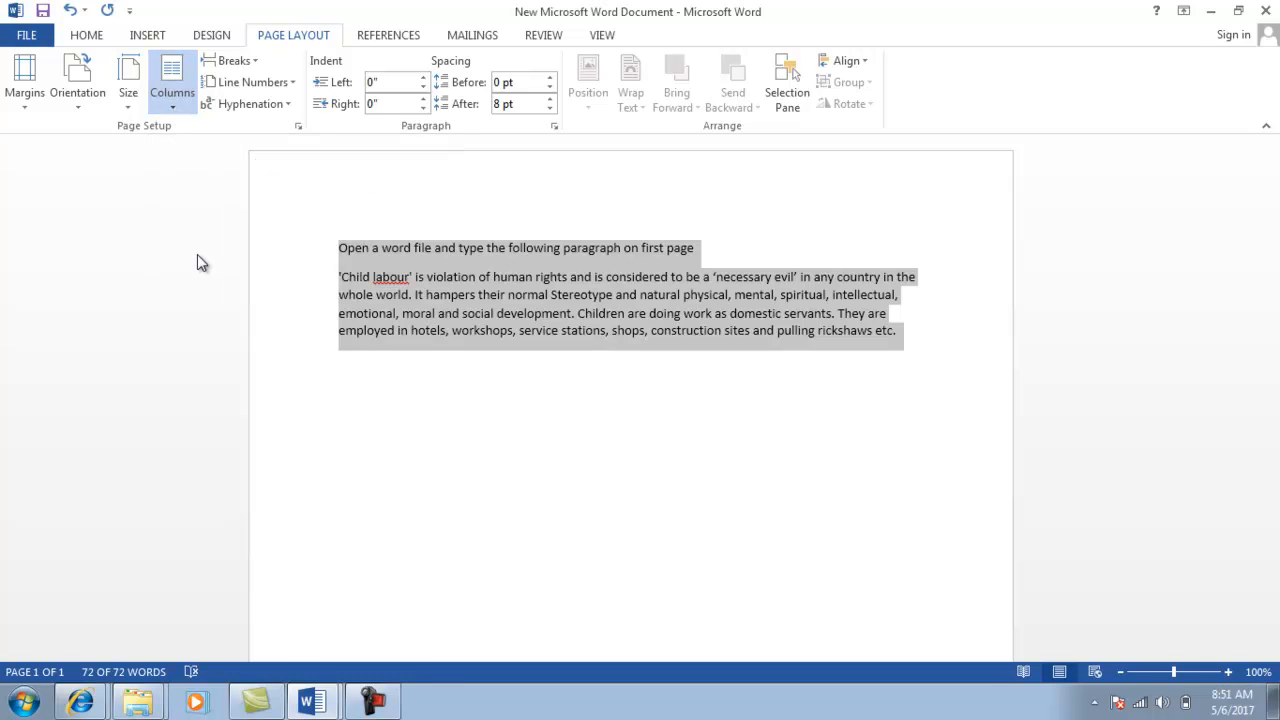
pyautogui.click(226, 343)
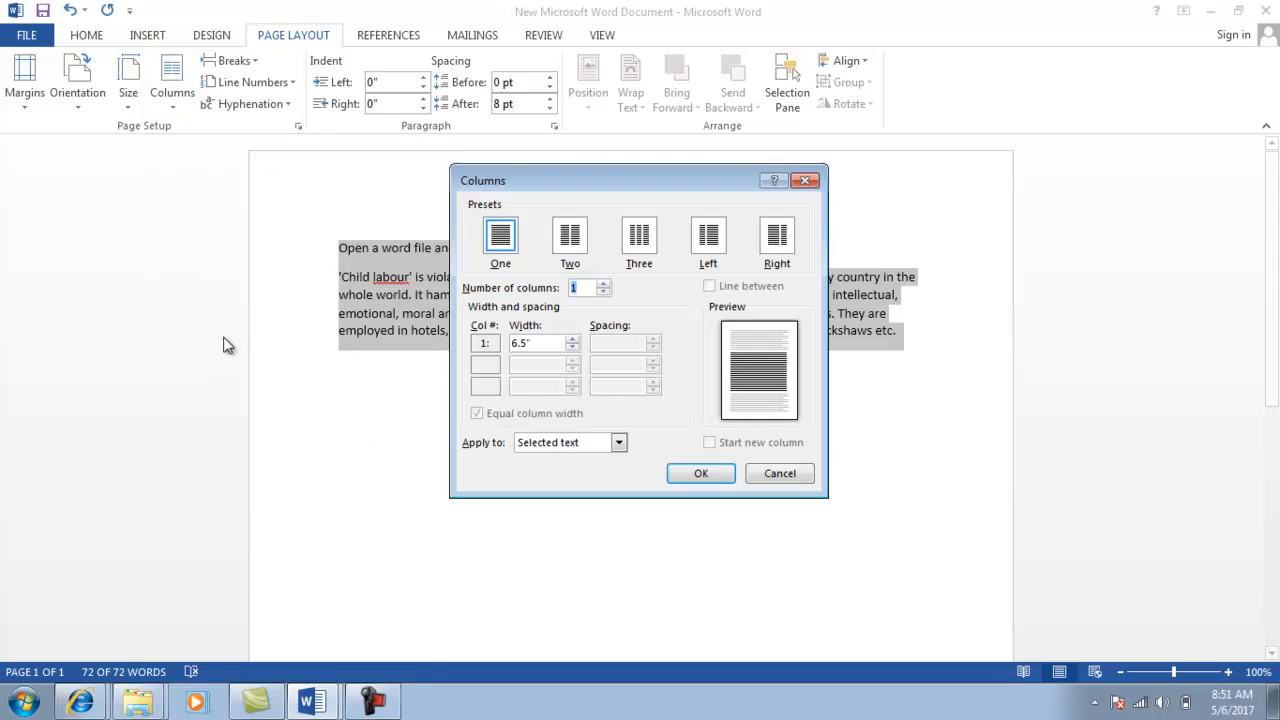
pyautogui.click(604, 284)
pyautogui.click(604, 284)
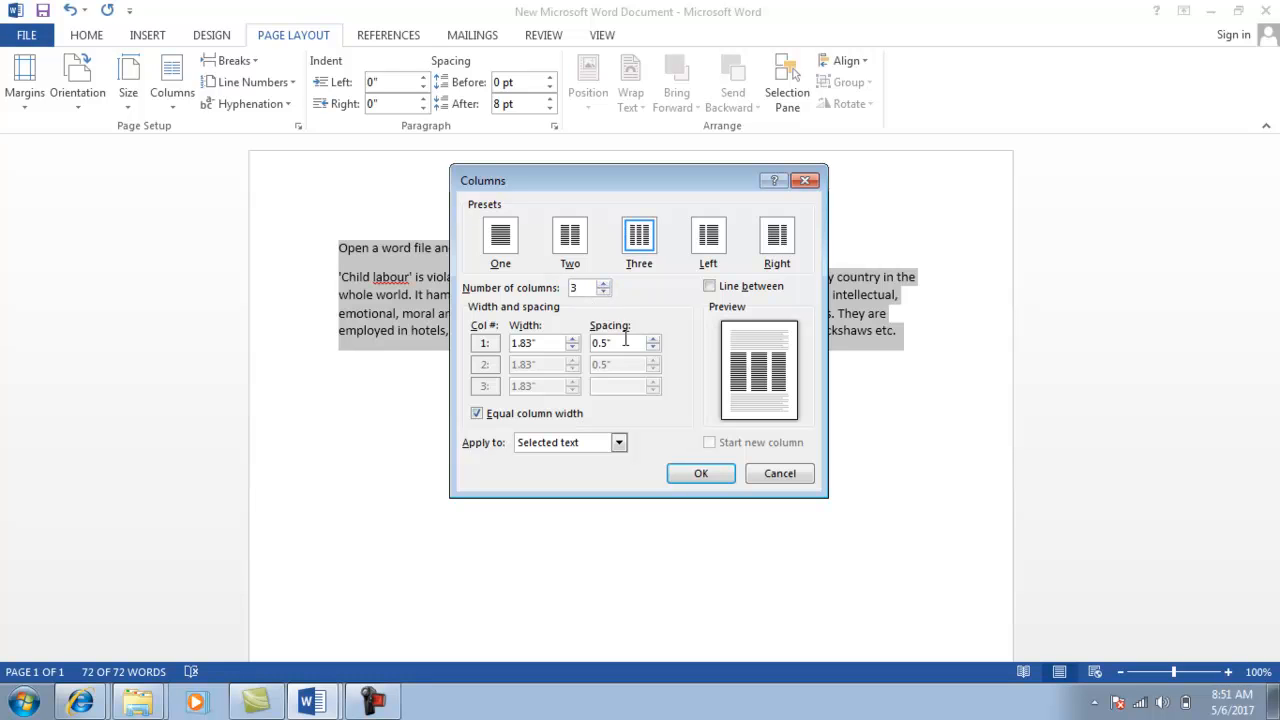
pyautogui.click(697, 474)
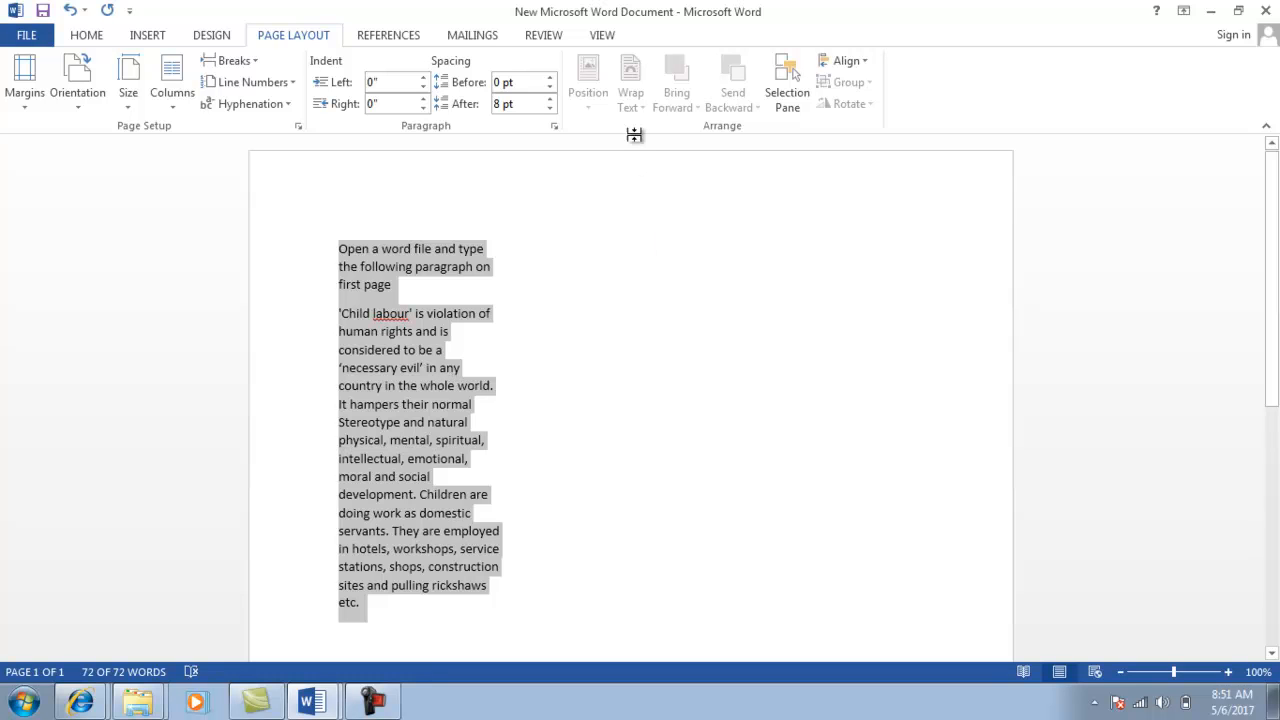
# Insert a column break after 'any' and start a new line after 'etc.'.
pyautogui.click(463, 372)
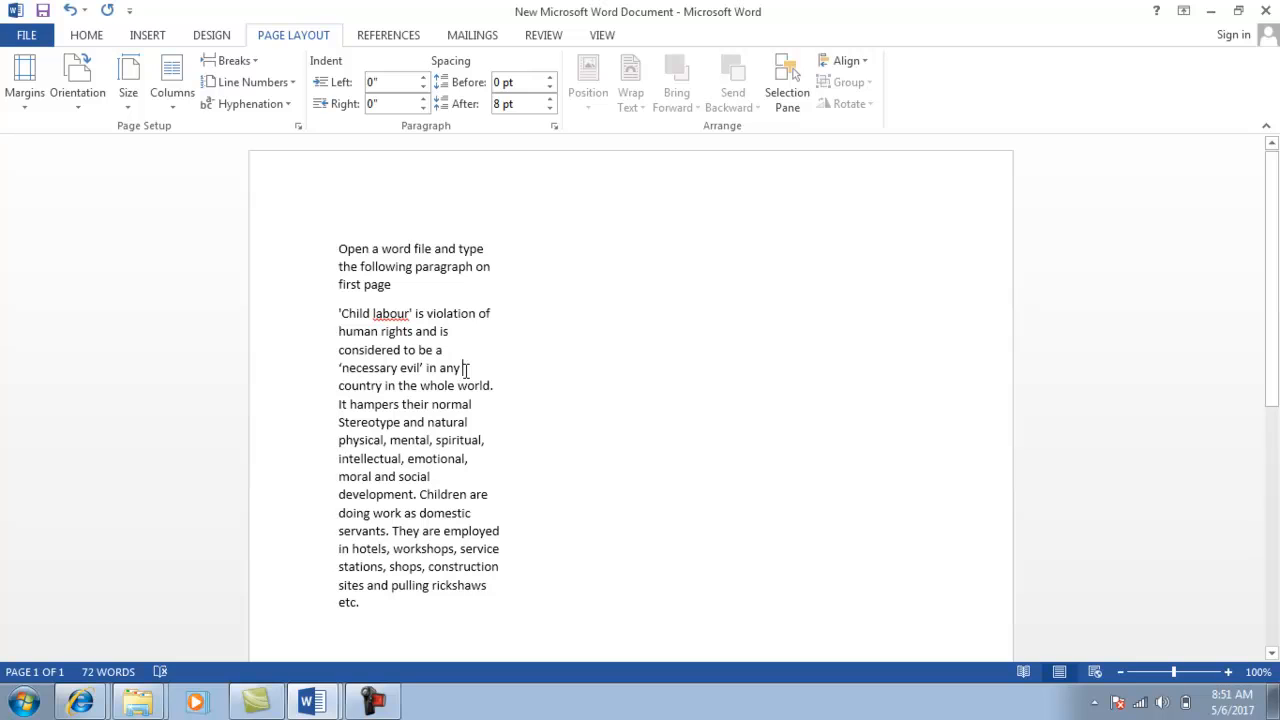
pyautogui.hotkey('ctrl', 'shift', 'Return')
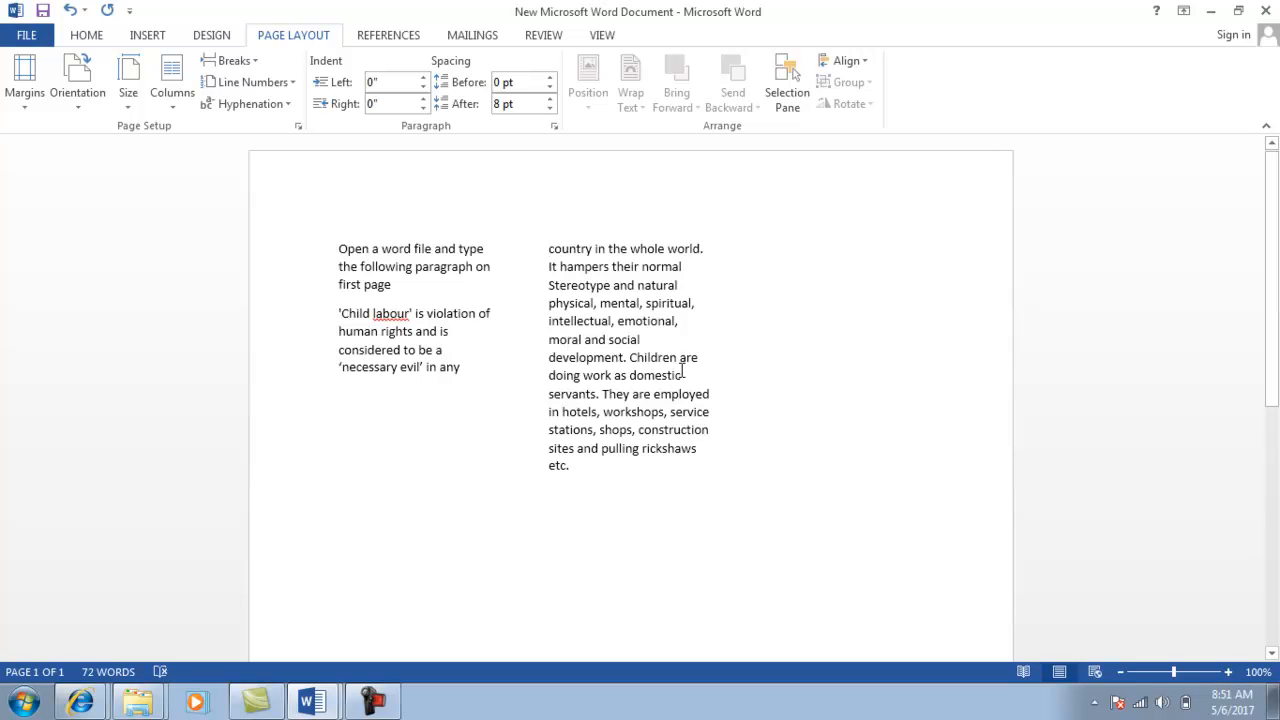
pyautogui.click(689, 375)
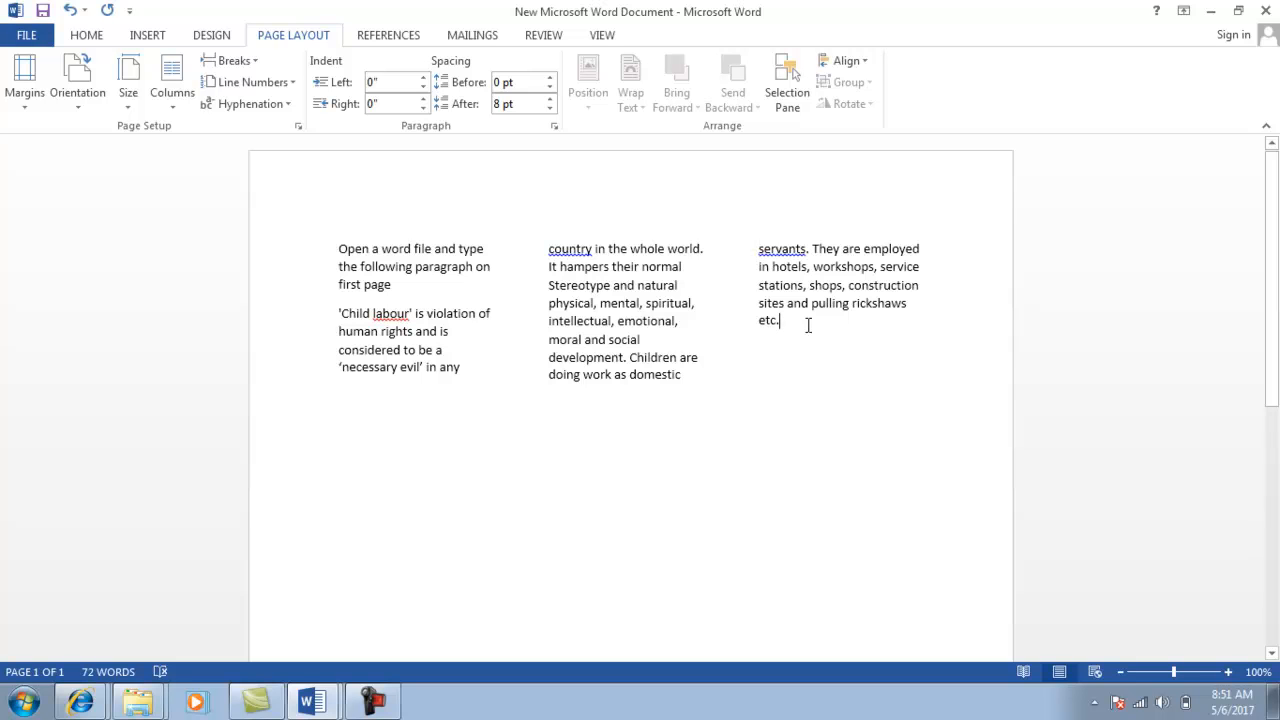
pyautogui.press('Return')
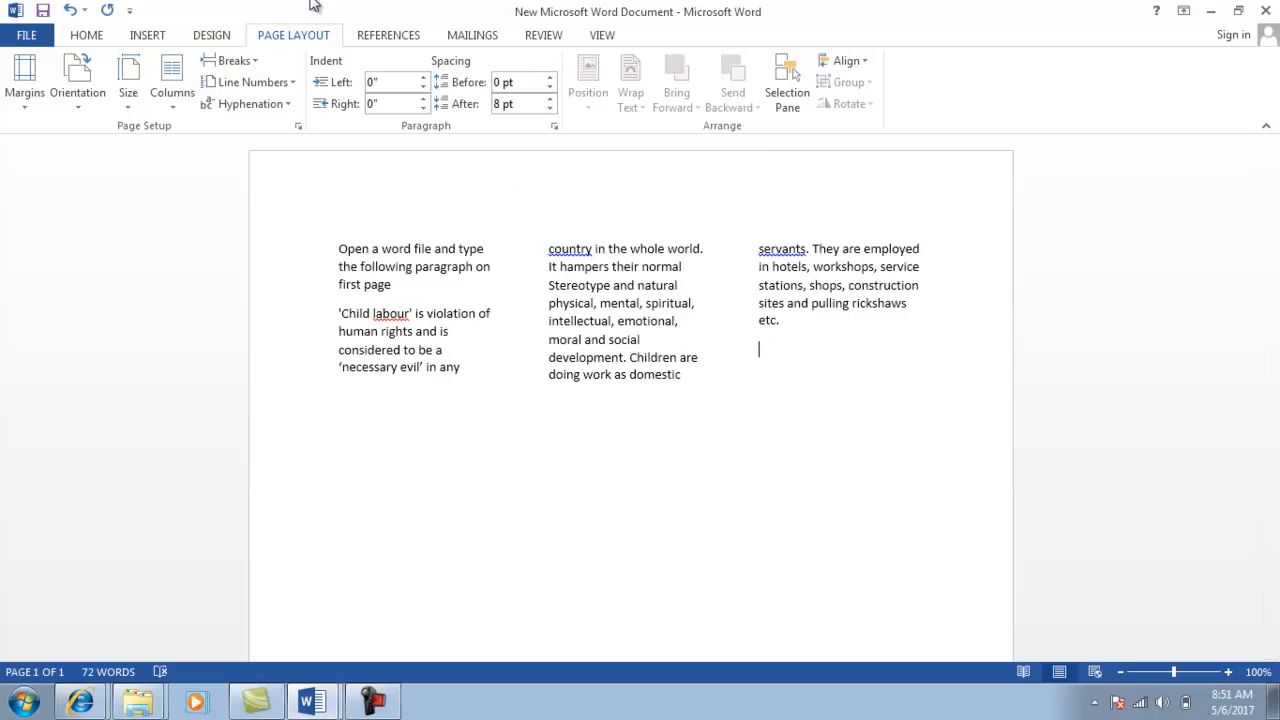
# Set the layout to one column applied from this point forward.
pyautogui.click(180, 100)
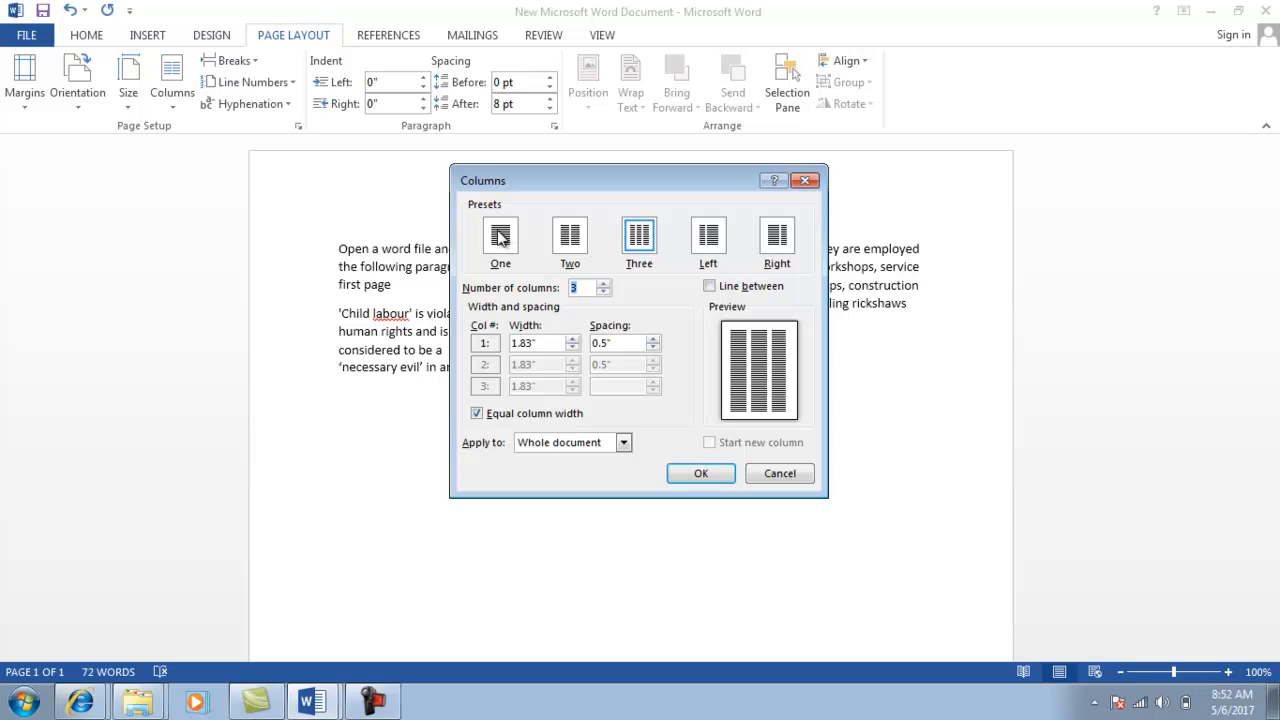
pyautogui.click(502, 237)
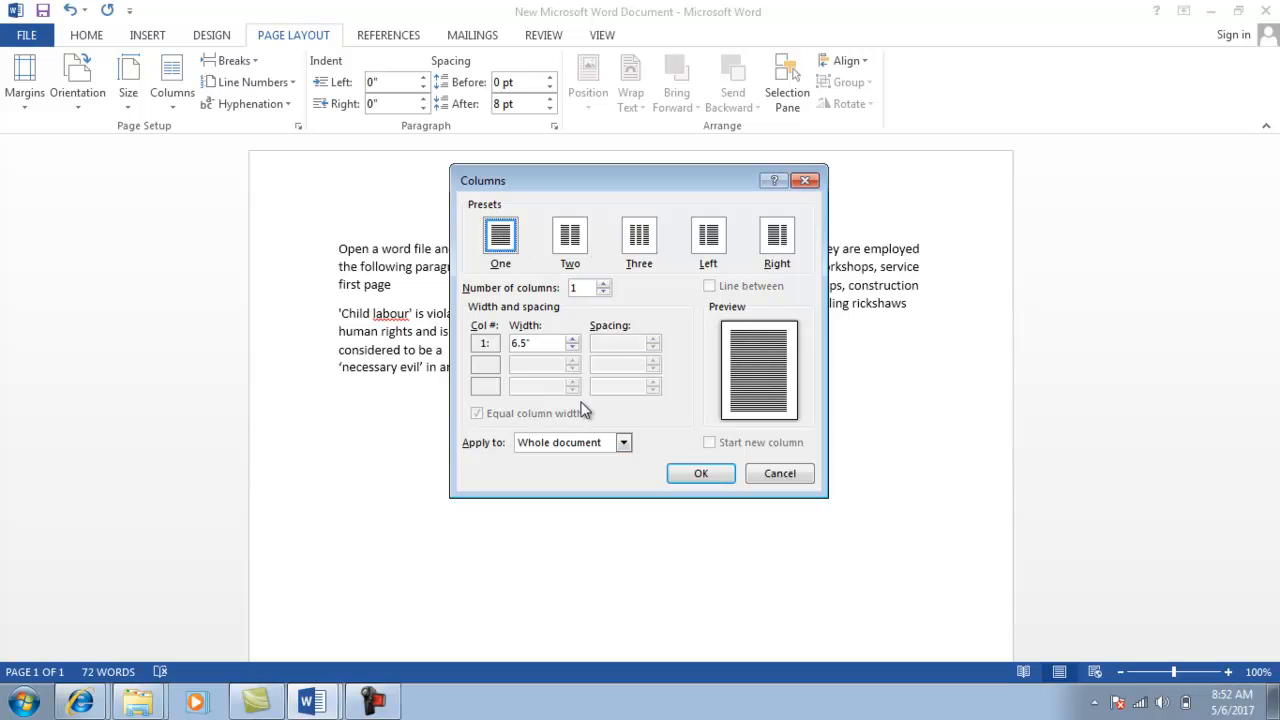
pyautogui.click(623, 445)
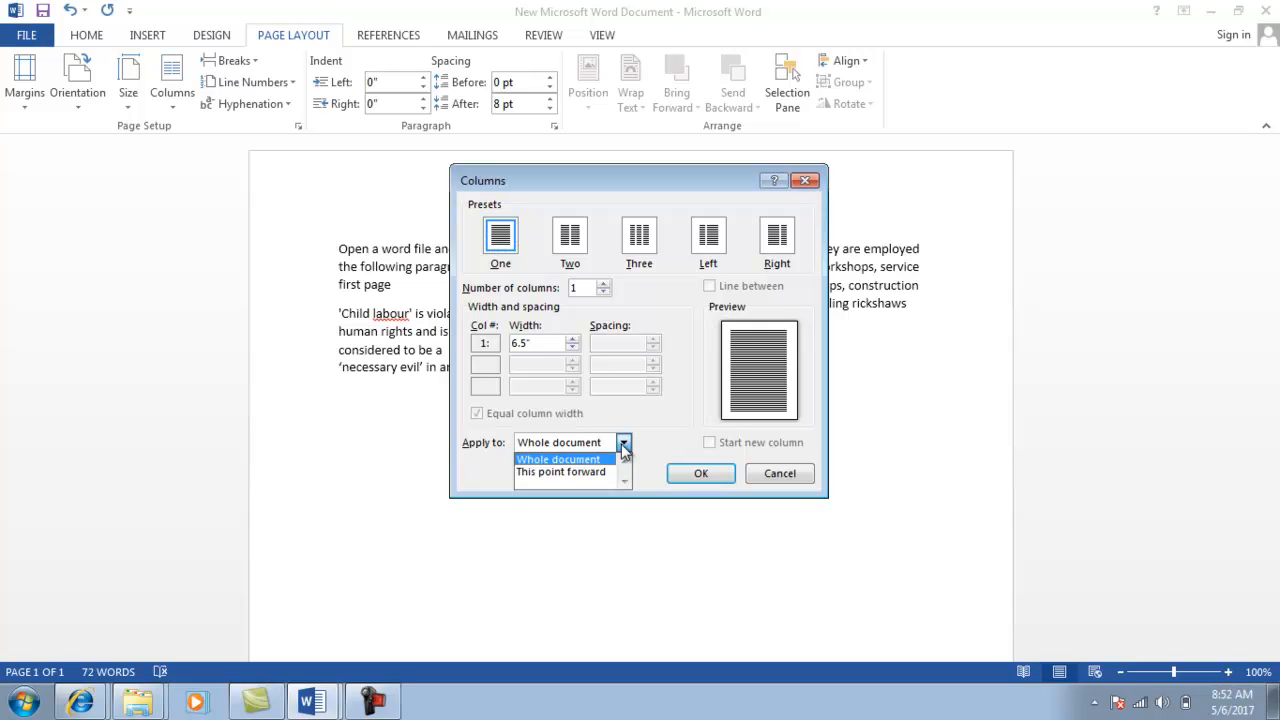
pyautogui.click(577, 474)
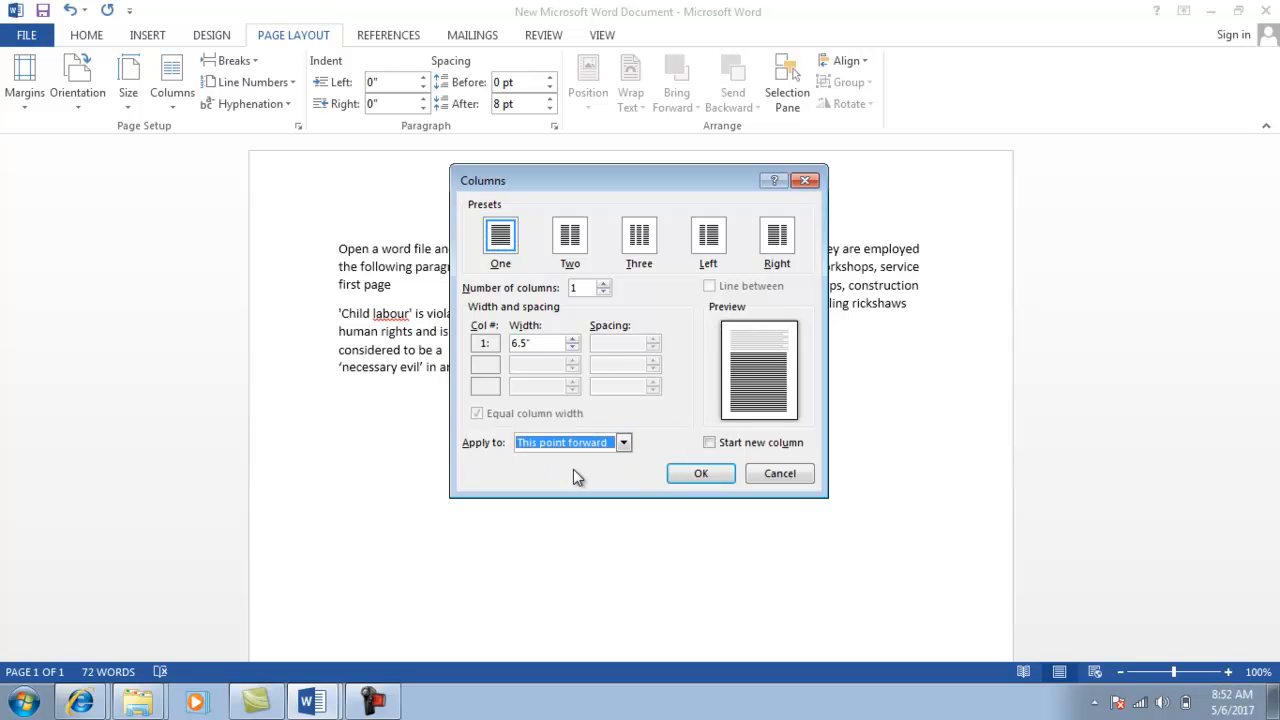
pyautogui.click(697, 475)
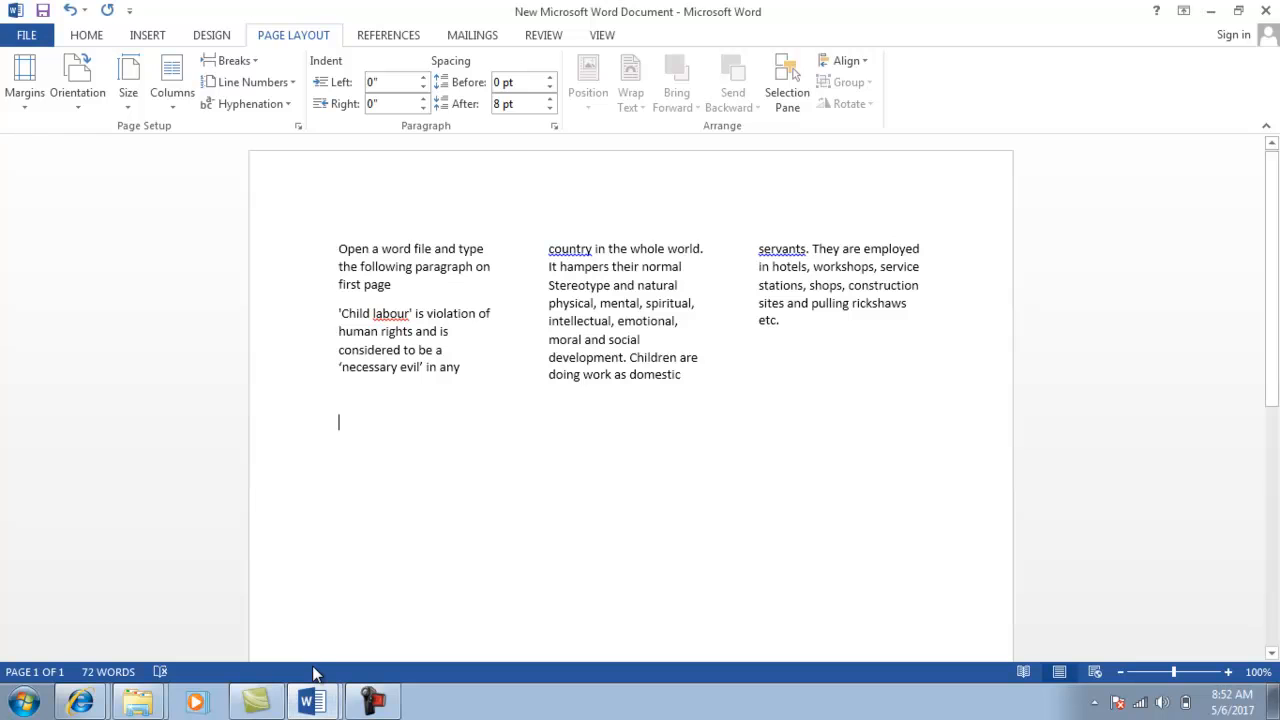
pyautogui.click(314, 699)
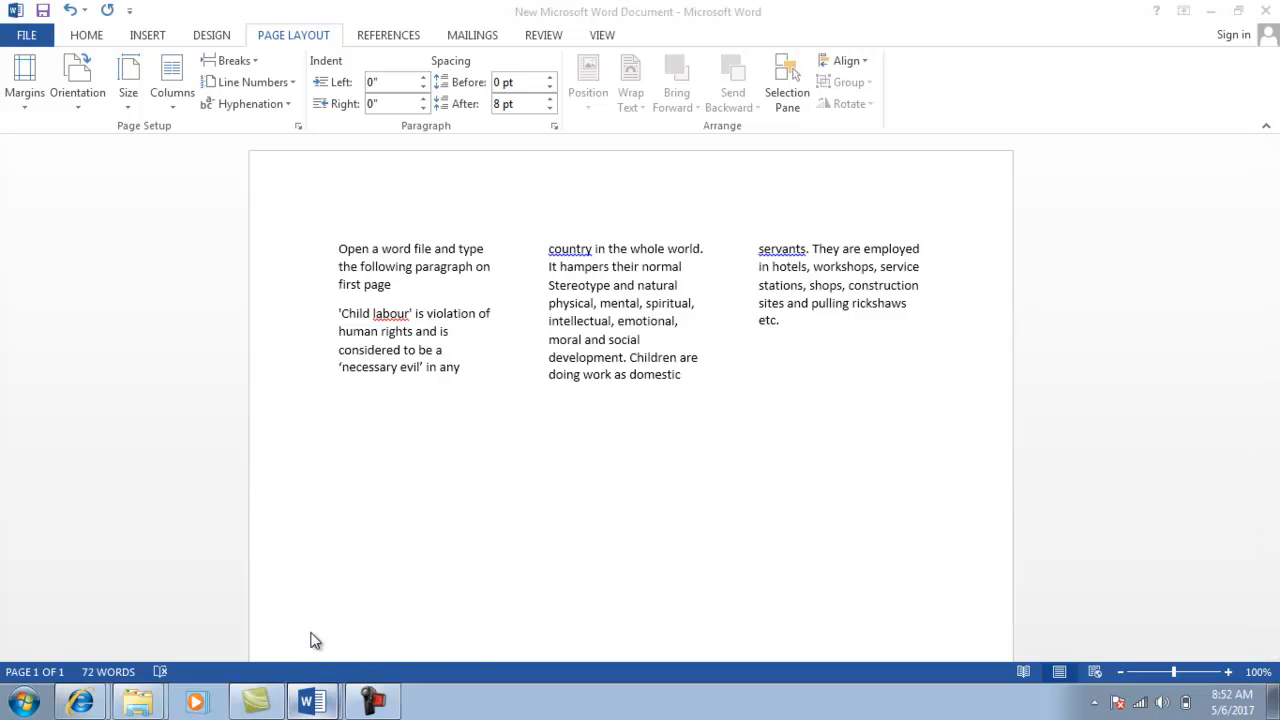
pyautogui.click(314, 640)
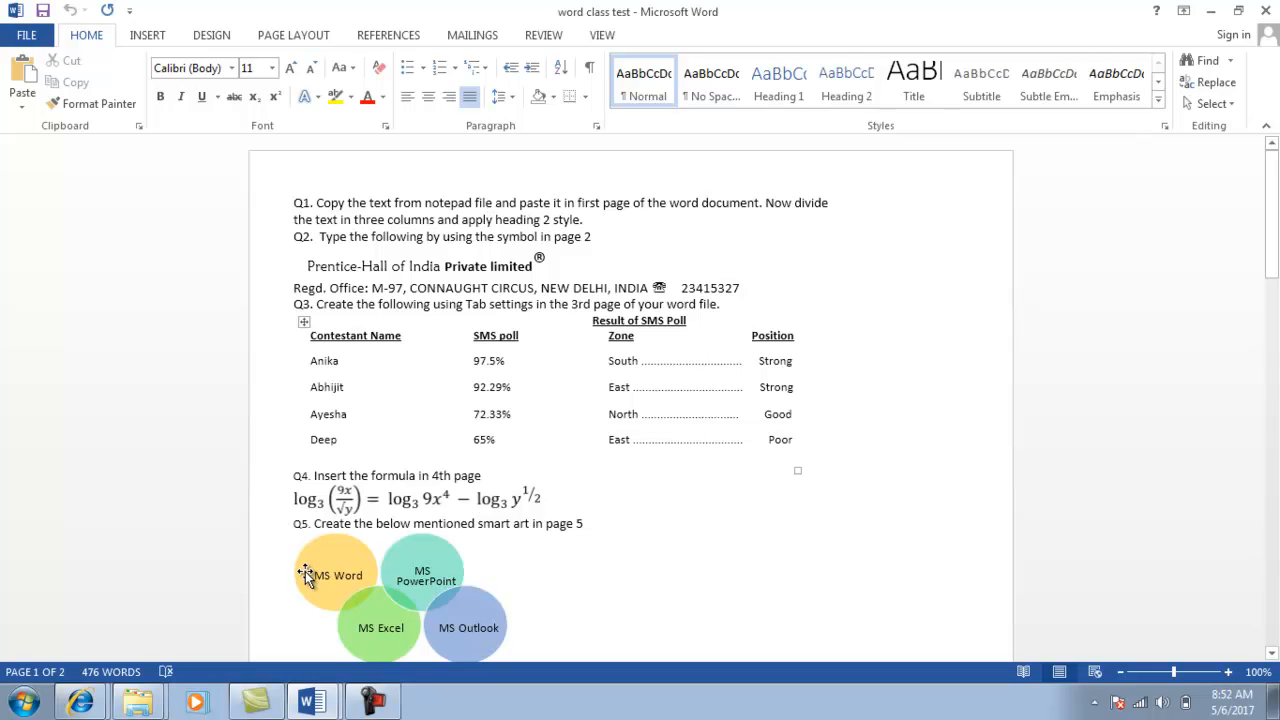
pyautogui.click(316, 703)
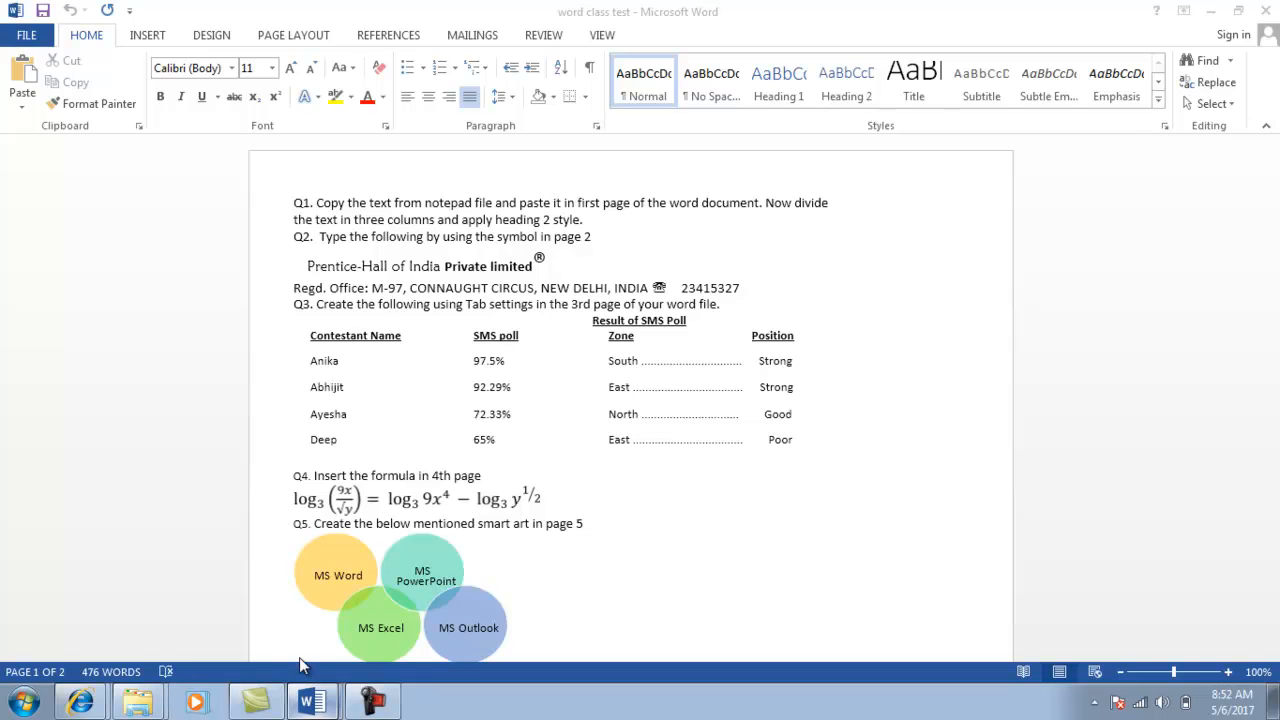
pyautogui.click(299, 657)
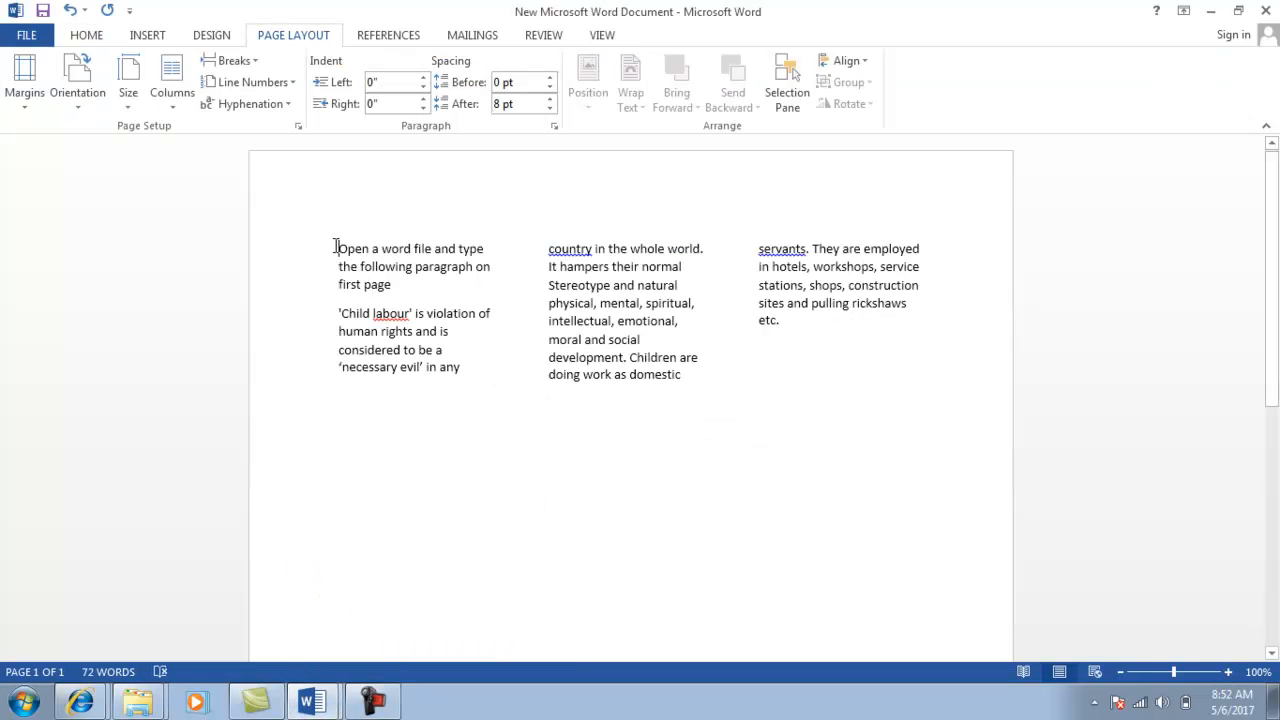
# Select all the text across the three columns.
pyautogui.hotkey('shift', 'Right')
pyautogui.hotkey('shift', 'Right')
pyautogui.hotkey('shift', 'Right')
pyautogui.hotkey('shift', 'Right')
pyautogui.hotkey('shift', 'Right')
pyautogui.hotkey('shift', 'Right')
pyautogui.hotkey('shift', 'Right')
pyautogui.hotkey('shift', 'Right')
pyautogui.hotkey('shift', 'Right')
pyautogui.hotkey('shift', 'Right')
pyautogui.hotkey('shift', 'Right')
pyautogui.hotkey('shift', 'Right')
pyautogui.hotkey('shift', 'Right')
pyautogui.hotkey('shift', 'Right')
pyautogui.hotkey('shift', 'Right')
pyautogui.hotkey('shift', 'Right')
pyautogui.hotkey('shift', 'Right')
pyautogui.hotkey('shift', 'Right')
pyautogui.hotkey('shift', 'Right')
pyautogui.hotkey('shift', 'Right')
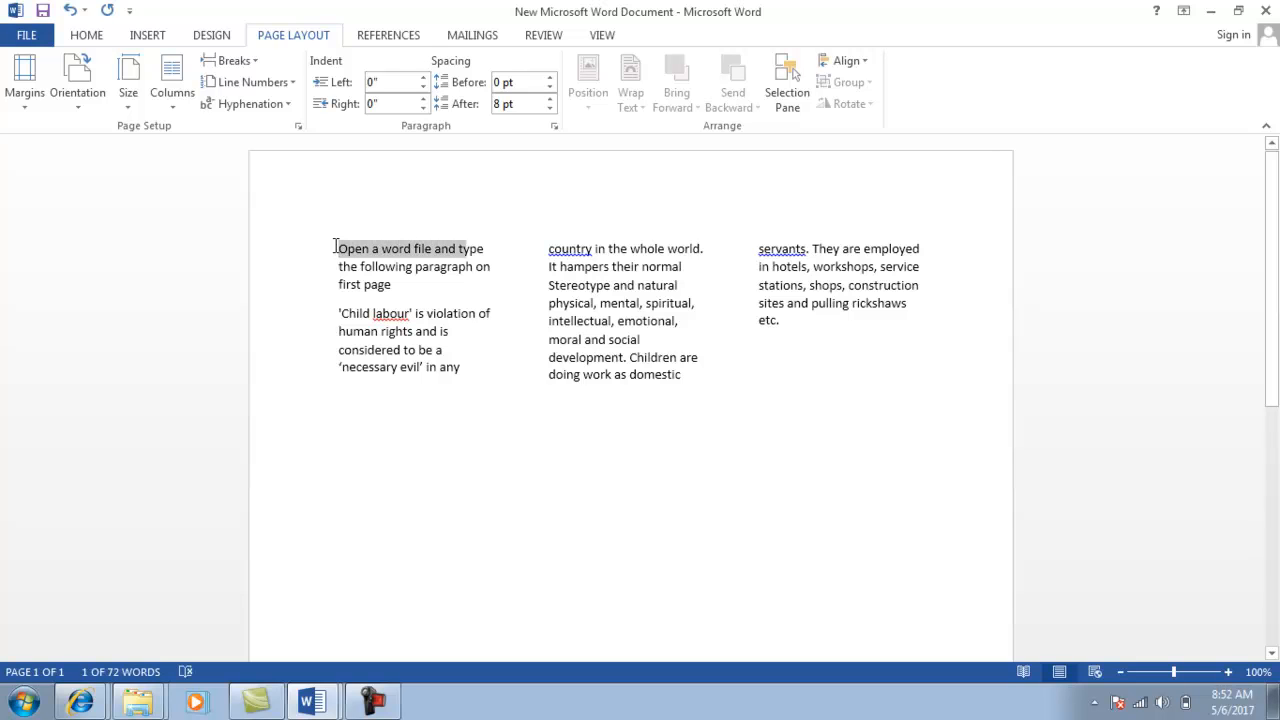
pyautogui.hotkey('shift', 'Right')
pyautogui.hotkey('shift', 'Right')
pyautogui.hotkey('shift', 'Right')
pyautogui.hotkey('shift', 'Right')
pyautogui.hotkey('shift', 'Right')
pyautogui.hotkey('shift', 'Right')
pyautogui.hotkey('shift', 'Right')
pyautogui.hotkey('shift', 'Right')
pyautogui.hotkey('shift', 'Right')
pyautogui.hotkey('shift', 'Right')
pyautogui.hotkey('shift', 'Right')
pyautogui.hotkey('shift', 'Right')
pyautogui.hotkey('shift', 'Right')
pyautogui.hotkey('shift', 'Right')
pyautogui.hotkey('shift', 'Right')
pyautogui.hotkey('shift', 'Right')
pyautogui.hotkey('shift', 'Right')
pyautogui.hotkey('shift', 'Down')
pyautogui.hotkey('shift', 'Down')
pyautogui.hotkey('shift', 'Down')
pyautogui.hotkey('shift', 'Down')
pyautogui.hotkey('shift', 'Down')
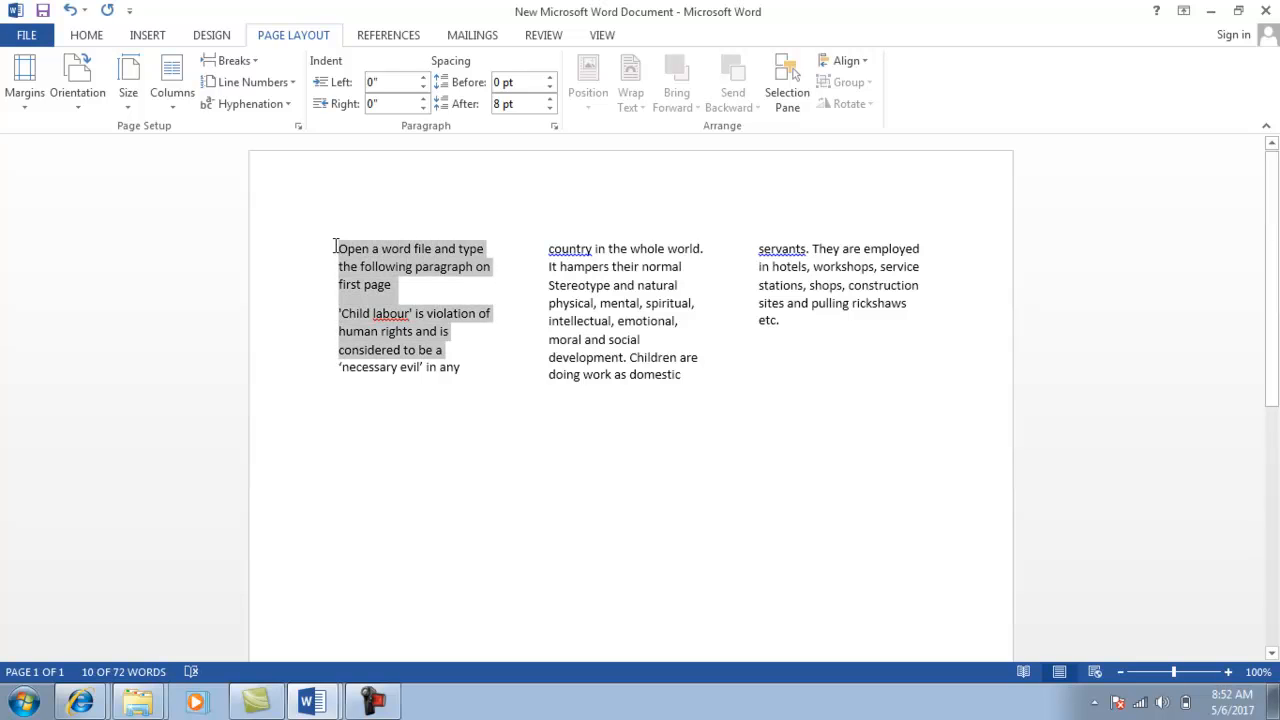
pyautogui.hotkey('shift', 'Right')
pyautogui.hotkey('shift', 'Right')
pyautogui.hotkey('shift', 'Right')
pyautogui.hotkey('shift', 'Right')
pyautogui.hotkey('shift', 'Right')
pyautogui.hotkey('shift', 'Right')
pyautogui.hotkey('shift', 'Right')
pyautogui.hotkey('shift', 'Right')
pyautogui.hotkey('shift', 'Right')
pyautogui.hotkey('shift', 'Right')
pyautogui.hotkey('shift', 'Right')
pyautogui.hotkey('shift', 'Right')
pyautogui.hotkey('shift', 'Right')
pyautogui.hotkey('shift', 'Right')
pyautogui.hotkey('shift', 'Right')
pyautogui.hotkey('shift', 'Right')
pyautogui.hotkey('shift', 'Right')
pyautogui.hotkey('shift', 'Right')
pyautogui.hotkey('shift', 'Right')
pyautogui.hotkey('shift', 'Right')
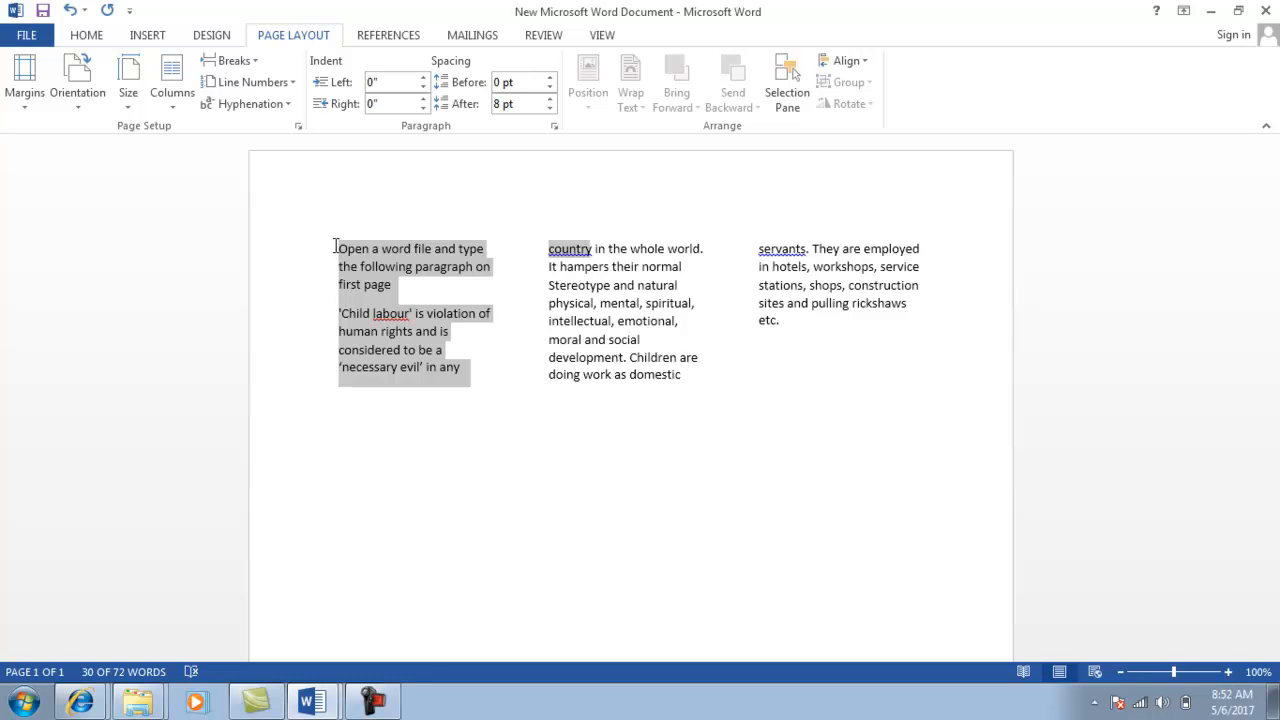
pyautogui.hotkey('shift', 'Down')
pyautogui.hotkey('shift', 'Down')
pyautogui.hotkey('shift', 'Down')
pyautogui.hotkey('shift', 'Down')
pyautogui.hotkey('shift', 'Right')
pyautogui.hotkey('shift', 'Right')
pyautogui.hotkey('shift', 'Right')
pyautogui.hotkey('shift', 'Right')
pyautogui.hotkey('shift', 'Right')
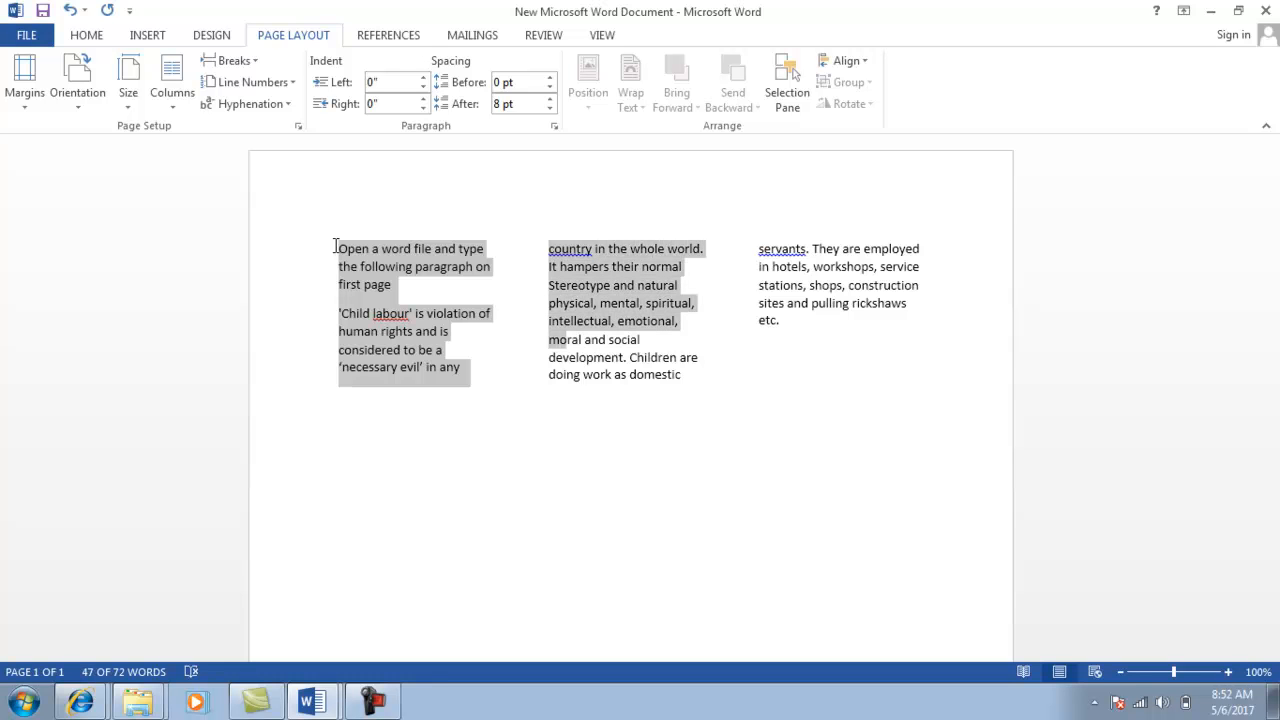
pyautogui.hotkey('shift', 'Down')
pyautogui.hotkey('shift', 'Down')
pyautogui.hotkey('shift', 'End')
pyautogui.hotkey('shift', 'Right')
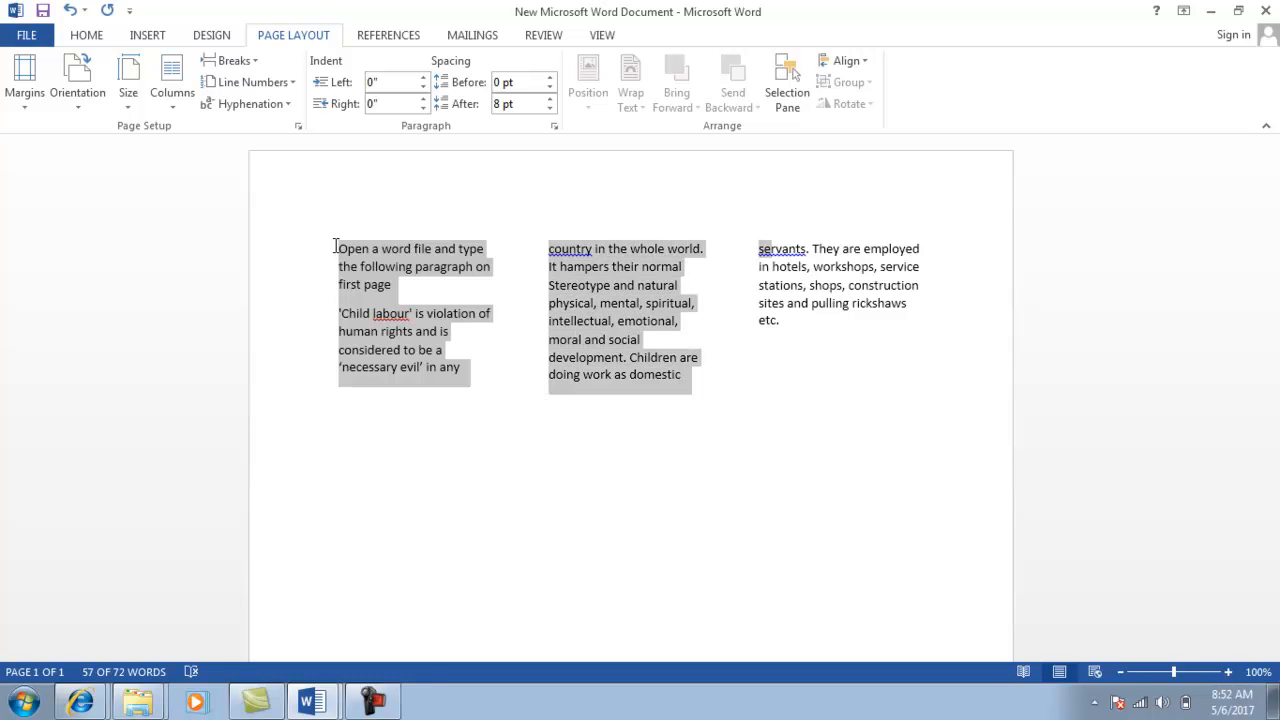
pyautogui.hotkey('shift', 'Right')
pyautogui.hotkey('shift', 'Down')
pyautogui.hotkey('shift', 'End')
pyautogui.hotkey('shift', 'Down')
pyautogui.hotkey('shift', 'Down')
pyautogui.hotkey('shift', 'Down')
pyautogui.hotkey('shift', 'Right')
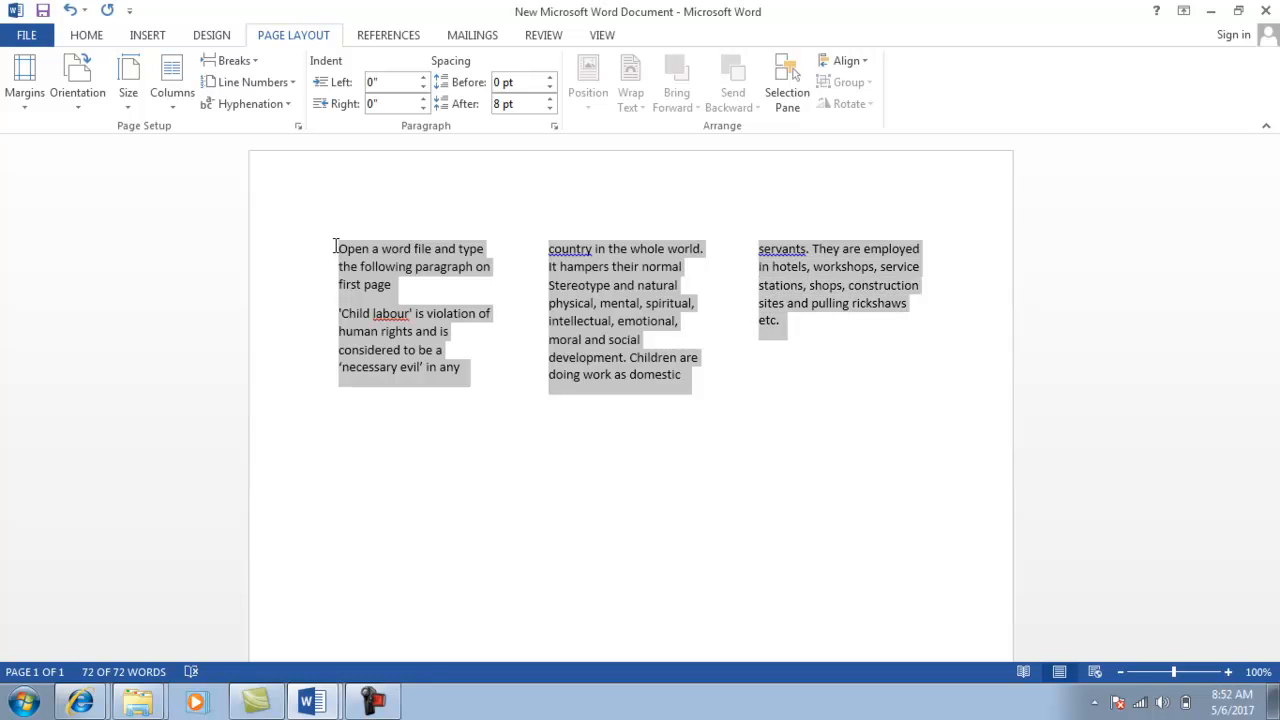
# Apply the Heading 2 style to the selection and close the Navigation pane.
pyautogui.click(88, 37)
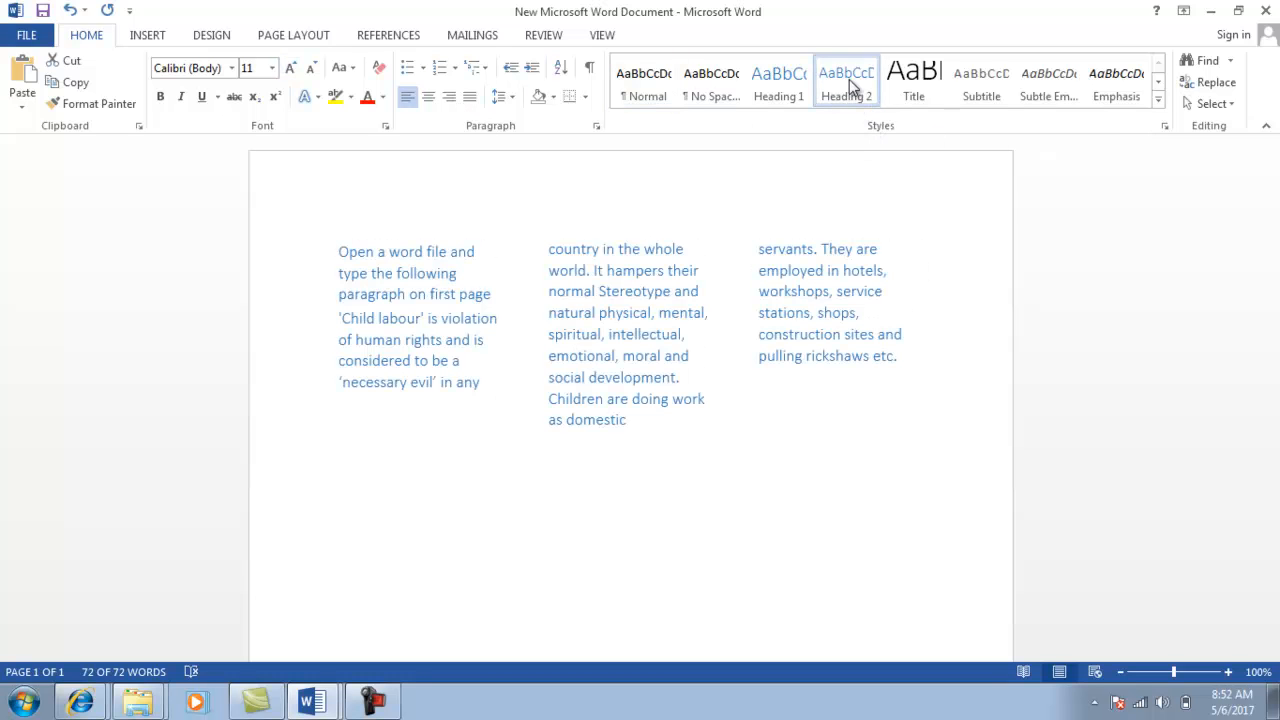
pyautogui.click(848, 87)
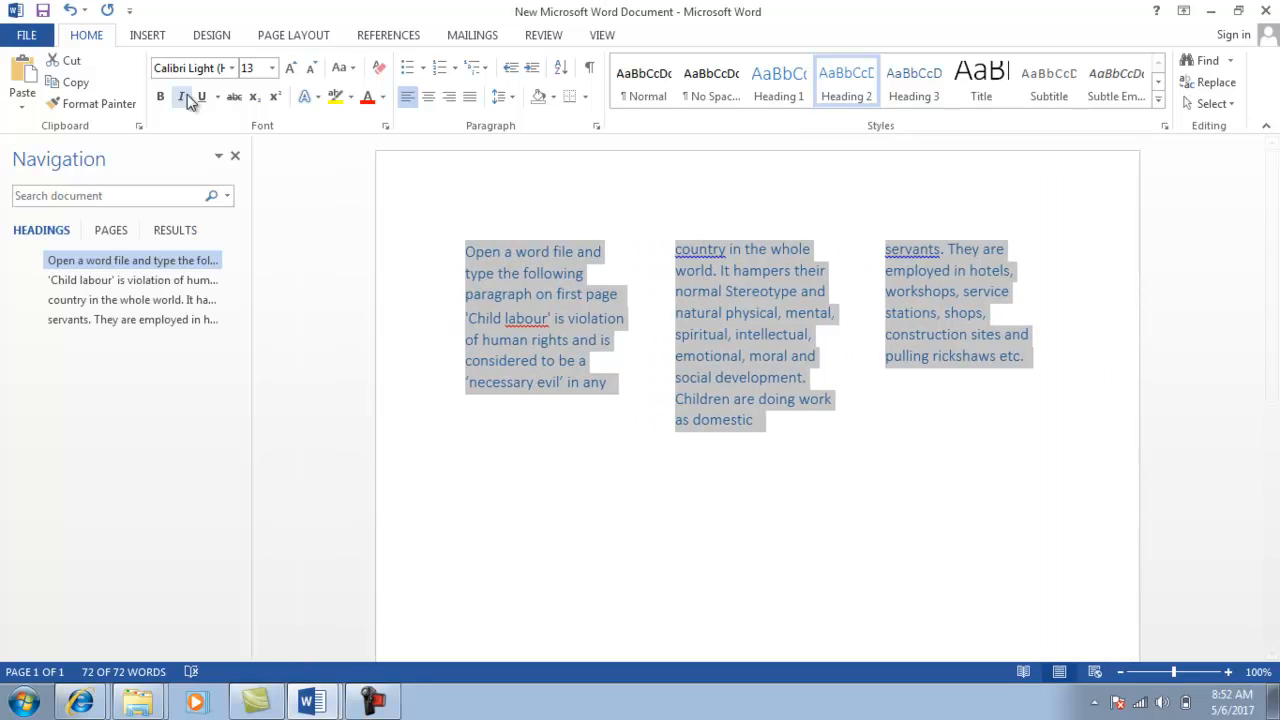
pyautogui.click(235, 158)
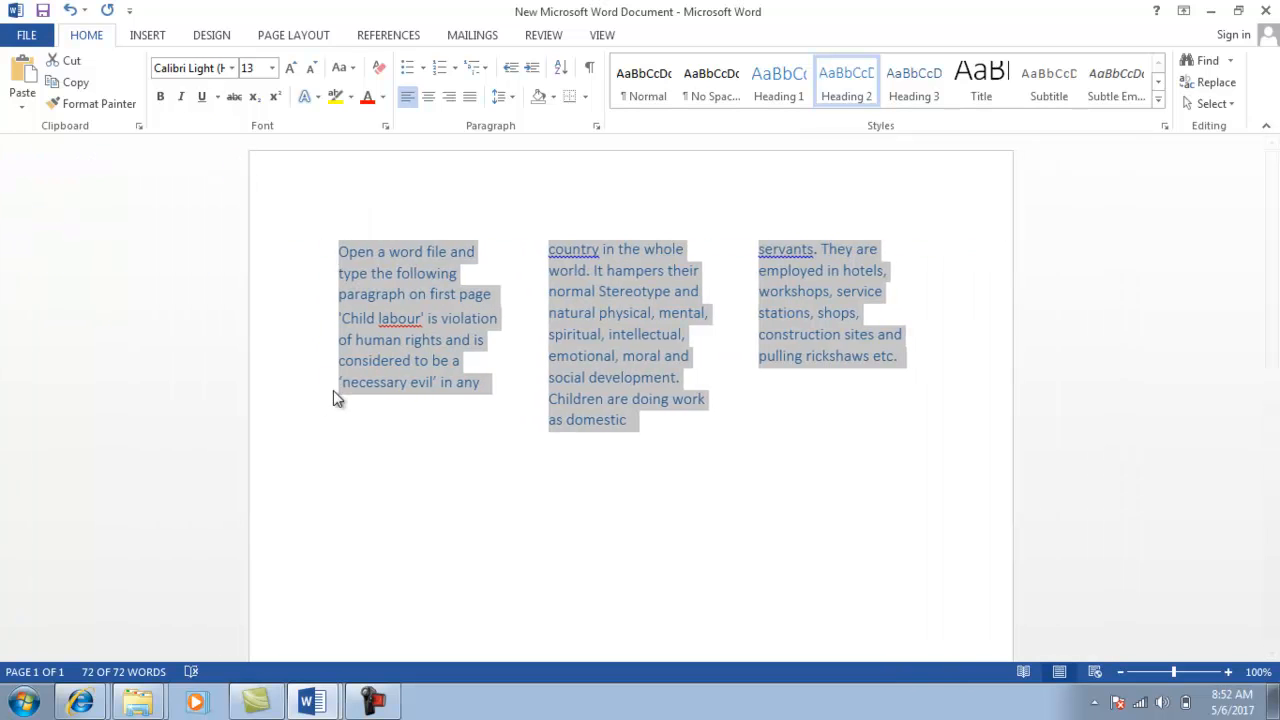
pyautogui.click(365, 461)
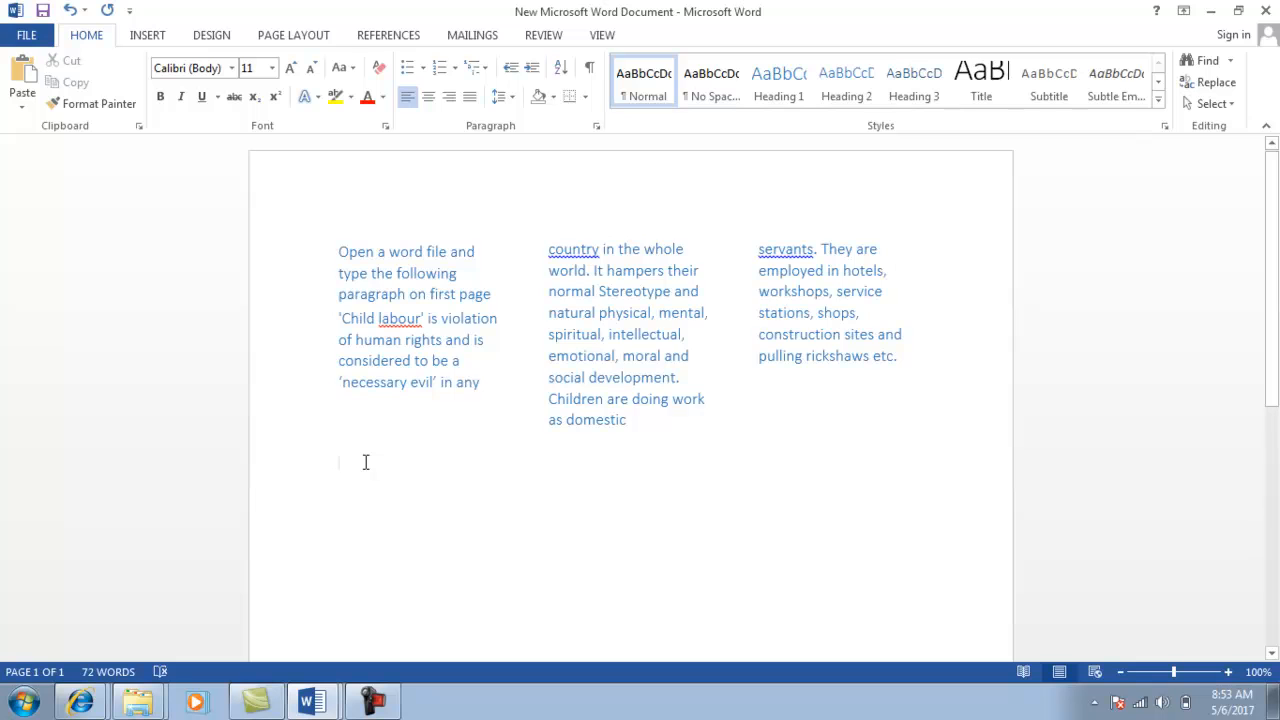
# Type 'Prentice-Hall of india Private limited' on page 2, checking it against the class test.
pyautogui.hotkey('alt', 'Tab')
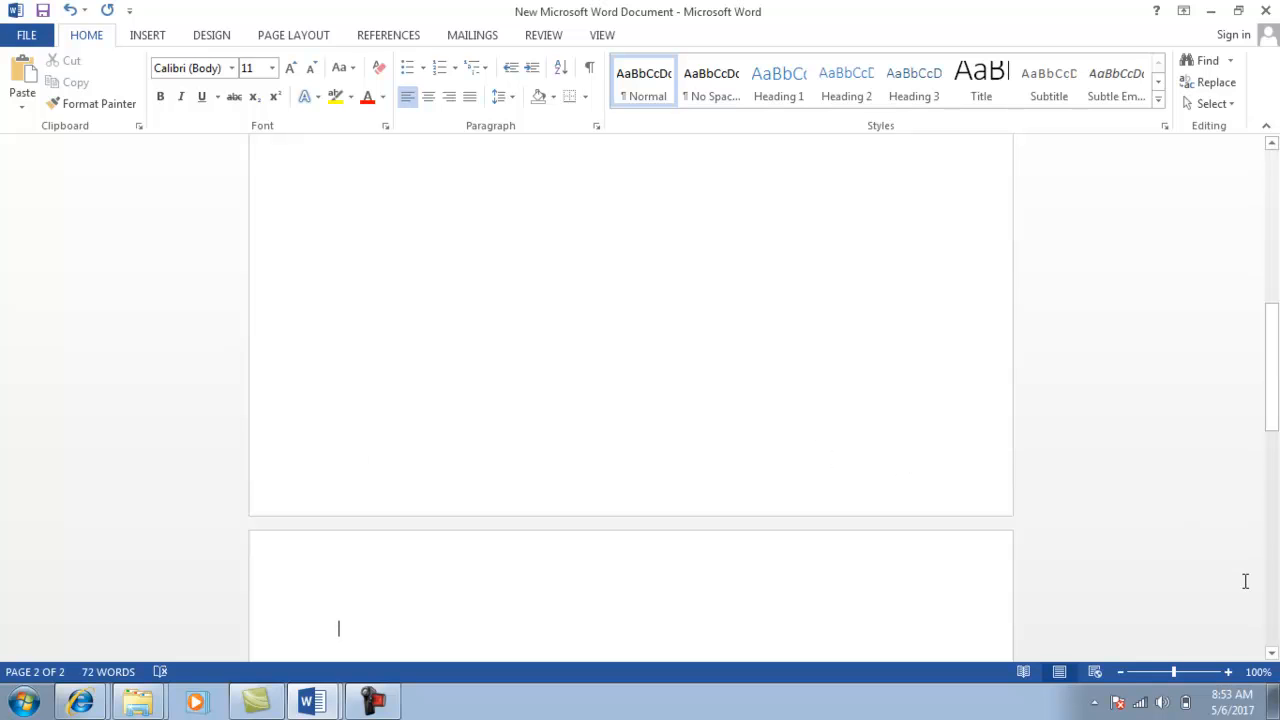
pyautogui.click(1272, 653)
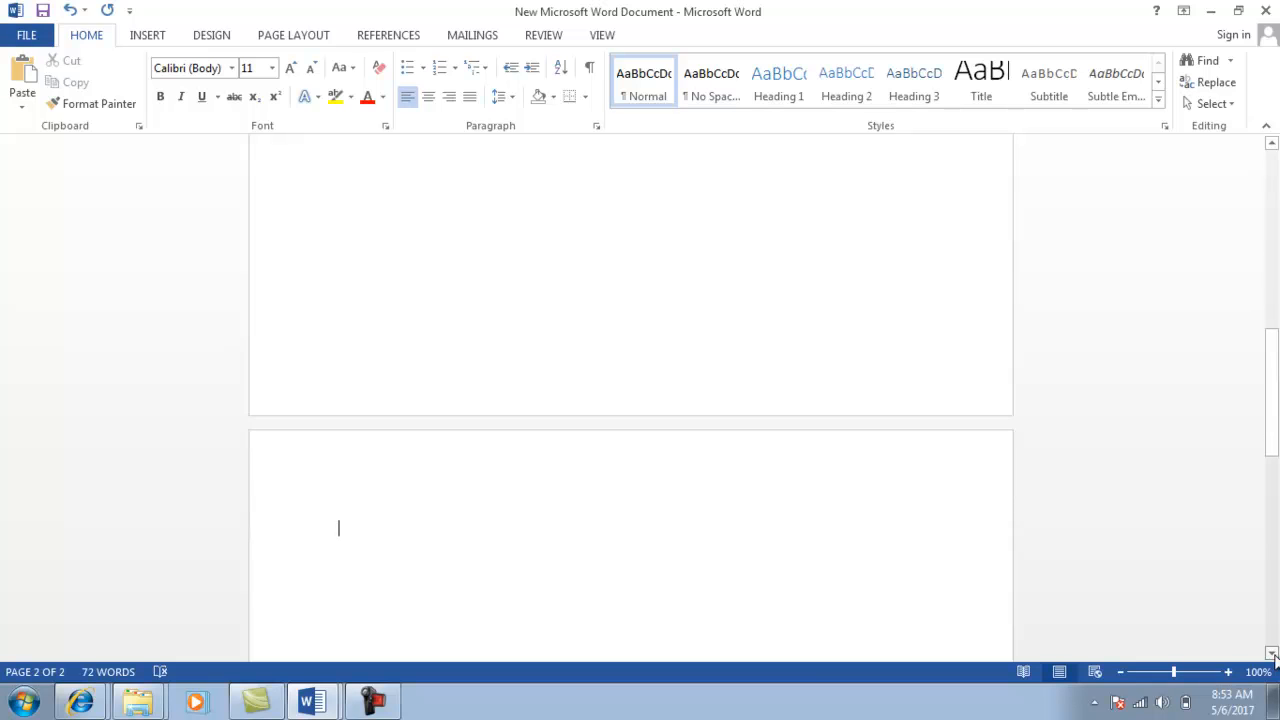
pyautogui.moveTo(1272, 653); pyautogui.dragTo(1272, 653)
pyautogui.write('Pr')
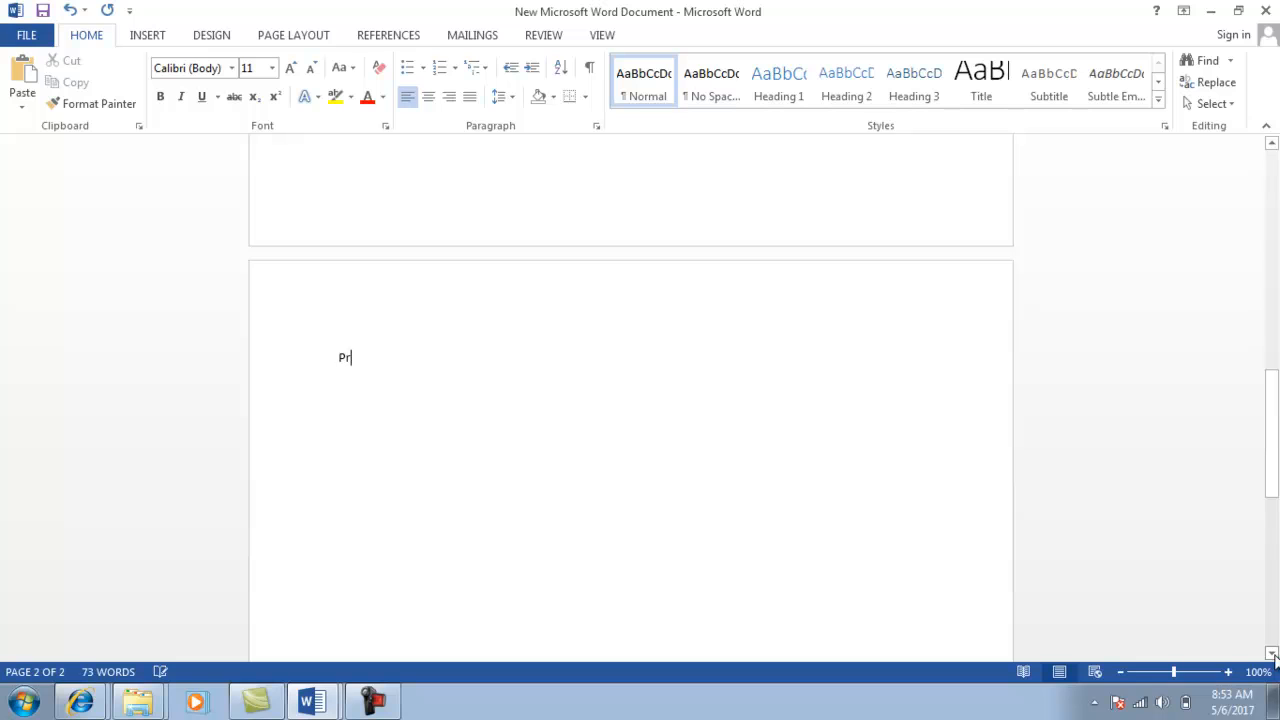
pyautogui.write('entice-Hall of india P')
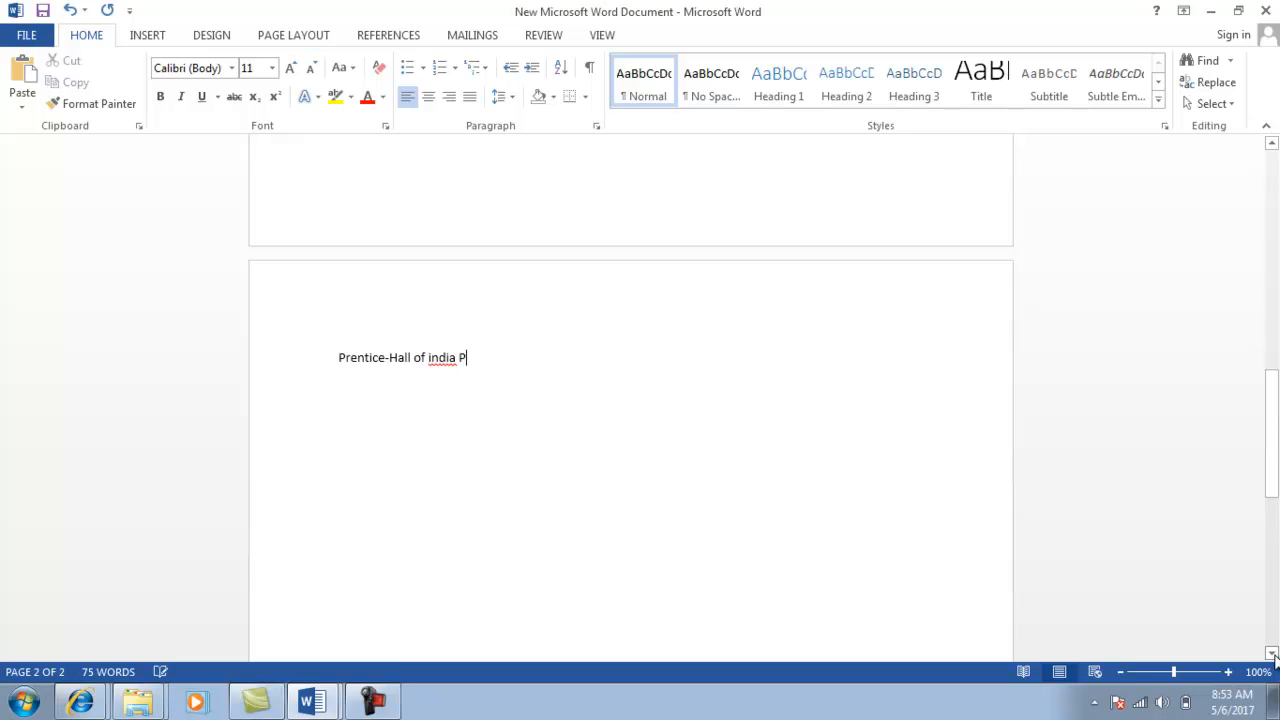
pyautogui.write('rivate limited')
pyautogui.hotkey('alt', 'Tab')
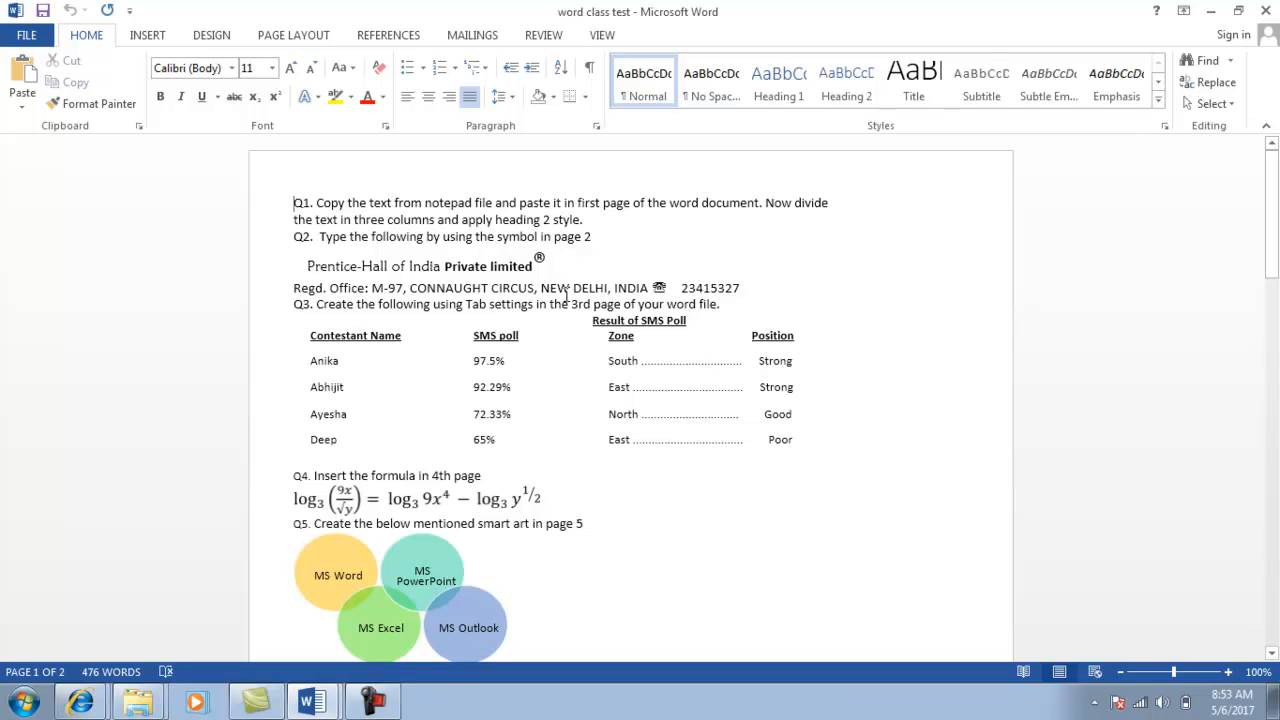
pyautogui.hotkey('alt', 'Tab')
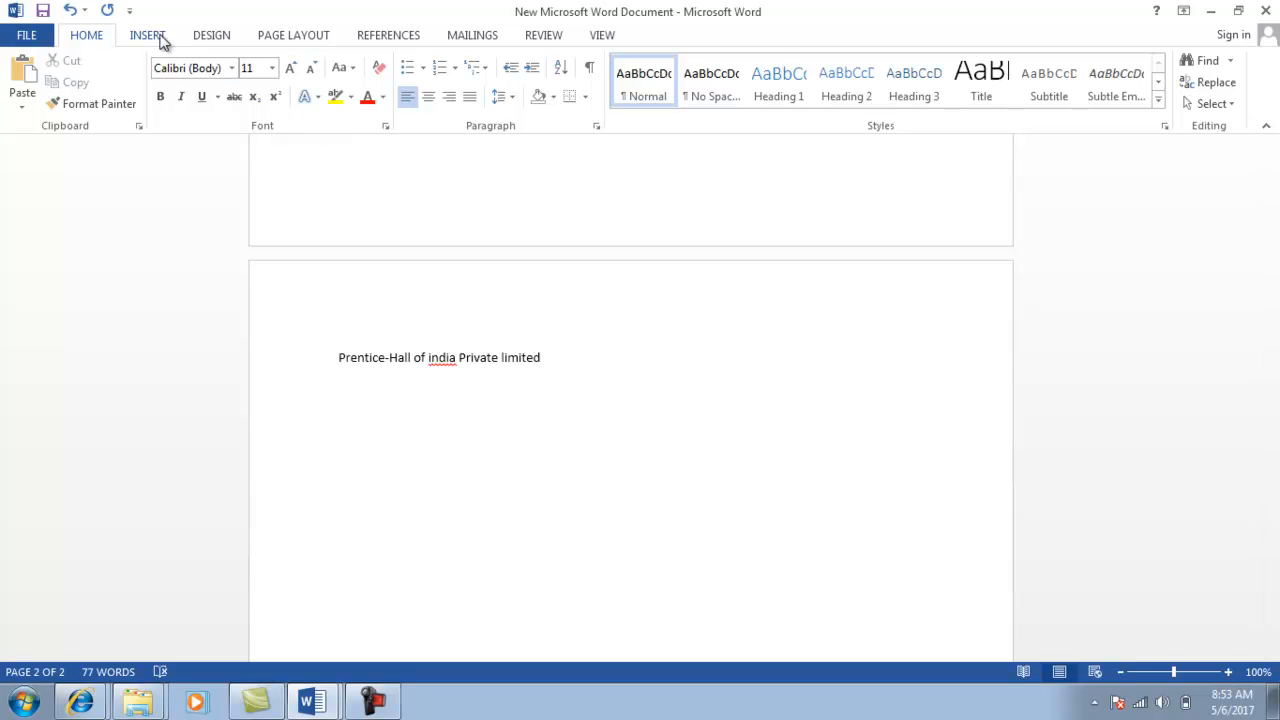
# Insert the Registered Sign ® after 'limited' from the More Symbols dialog.
pyautogui.click(156, 38)
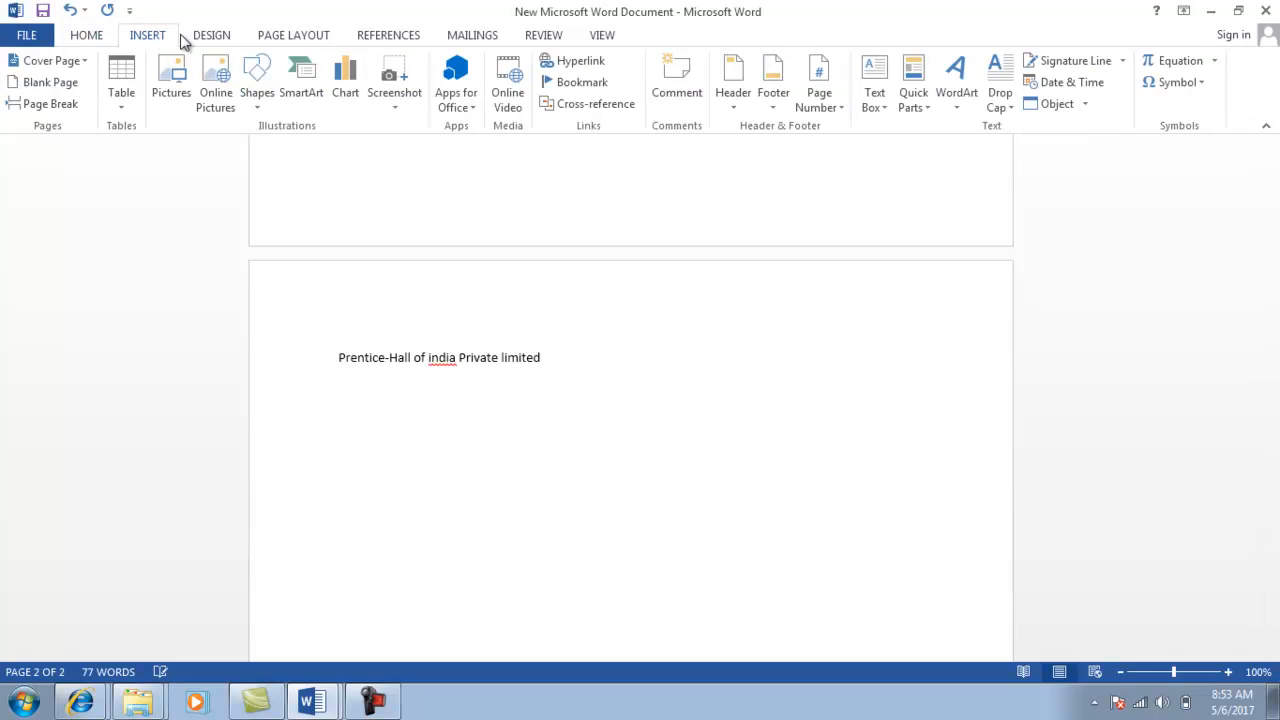
pyautogui.click(1178, 83)
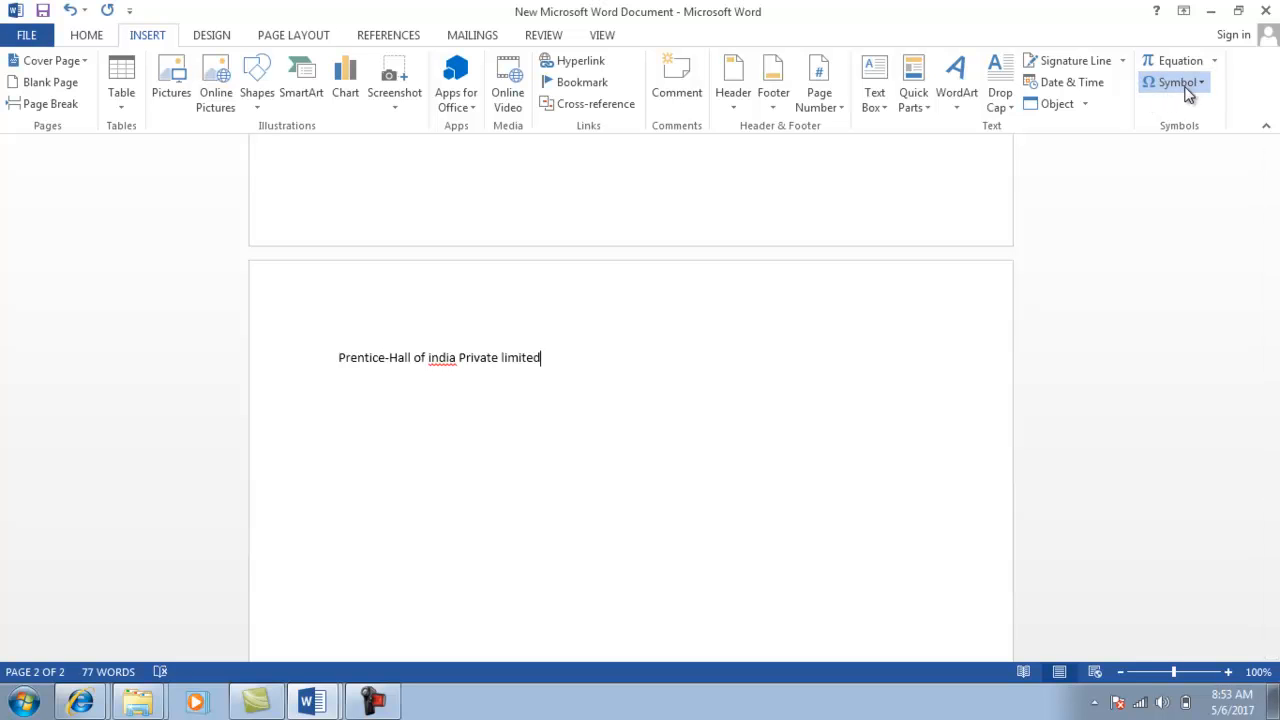
pyautogui.click(1191, 221)
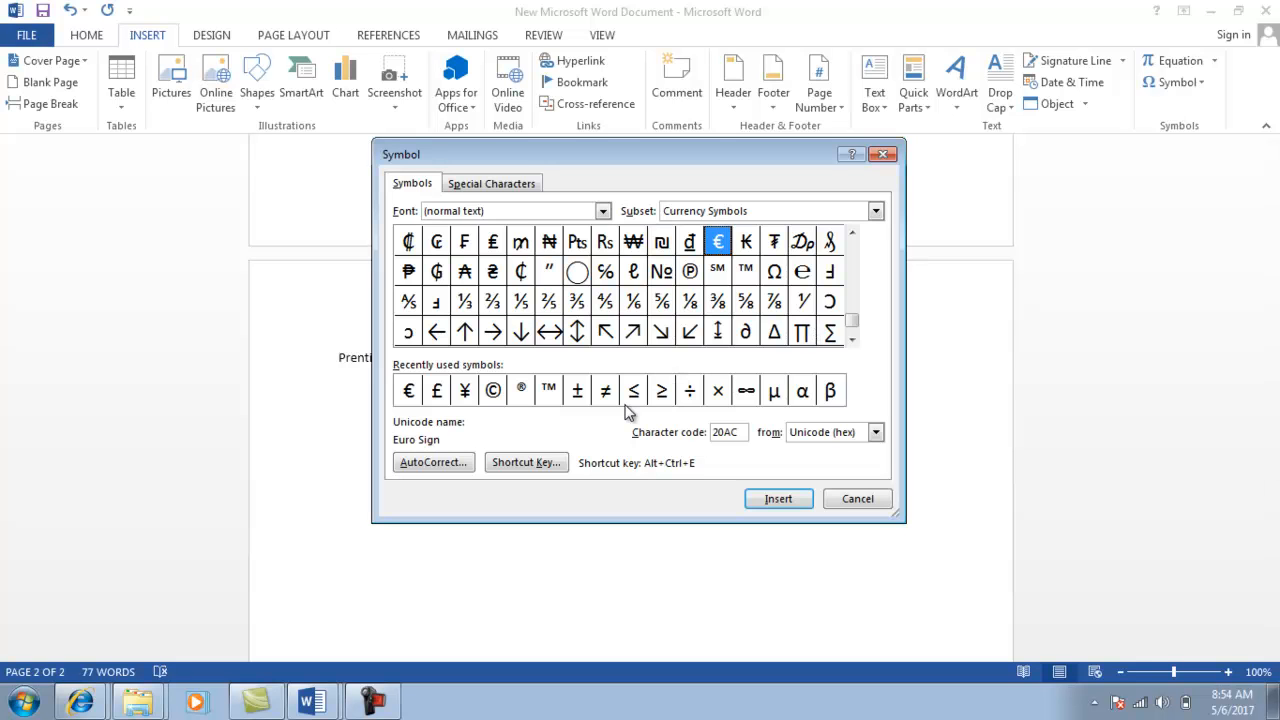
pyautogui.click(520, 391)
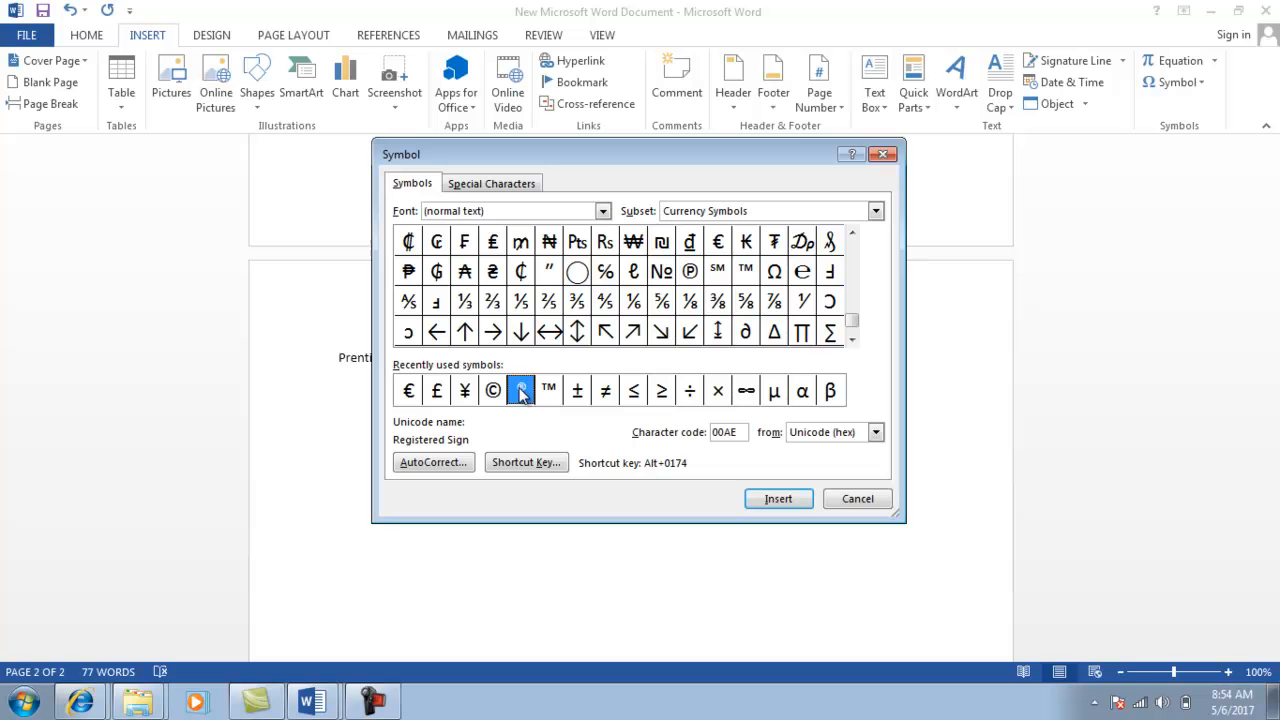
pyautogui.click(778, 499)
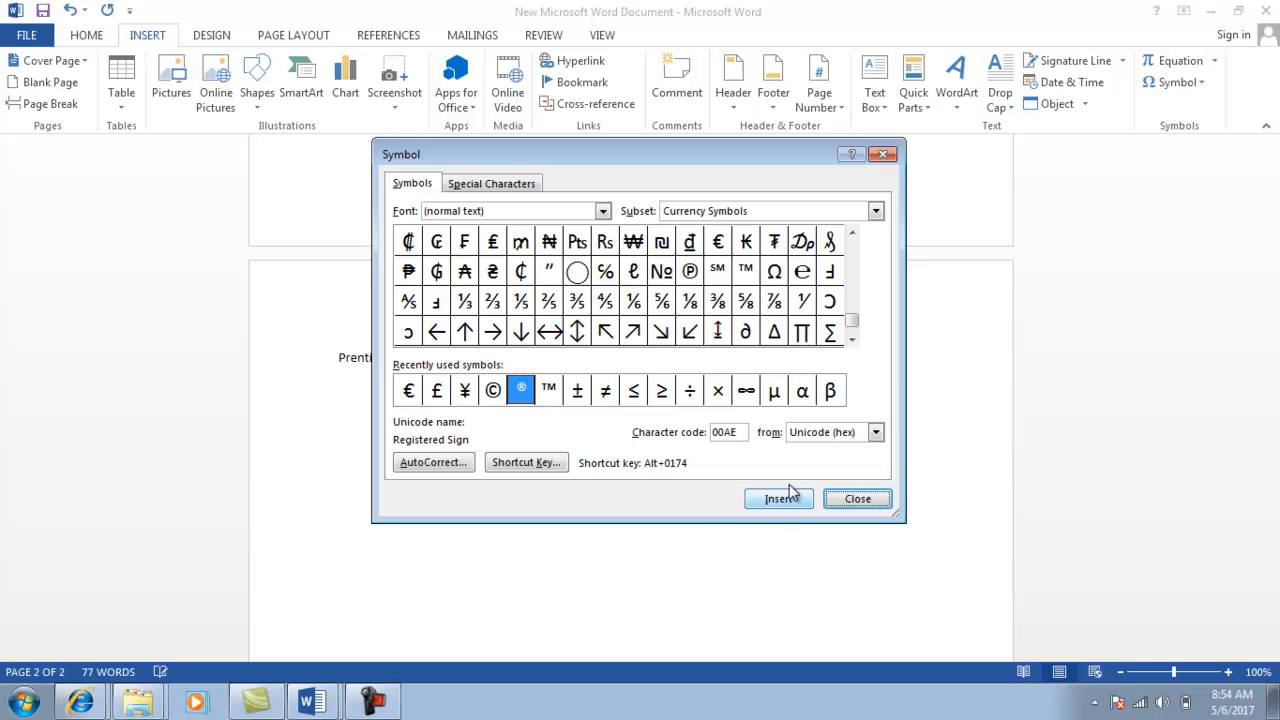
pyautogui.click(858, 499)
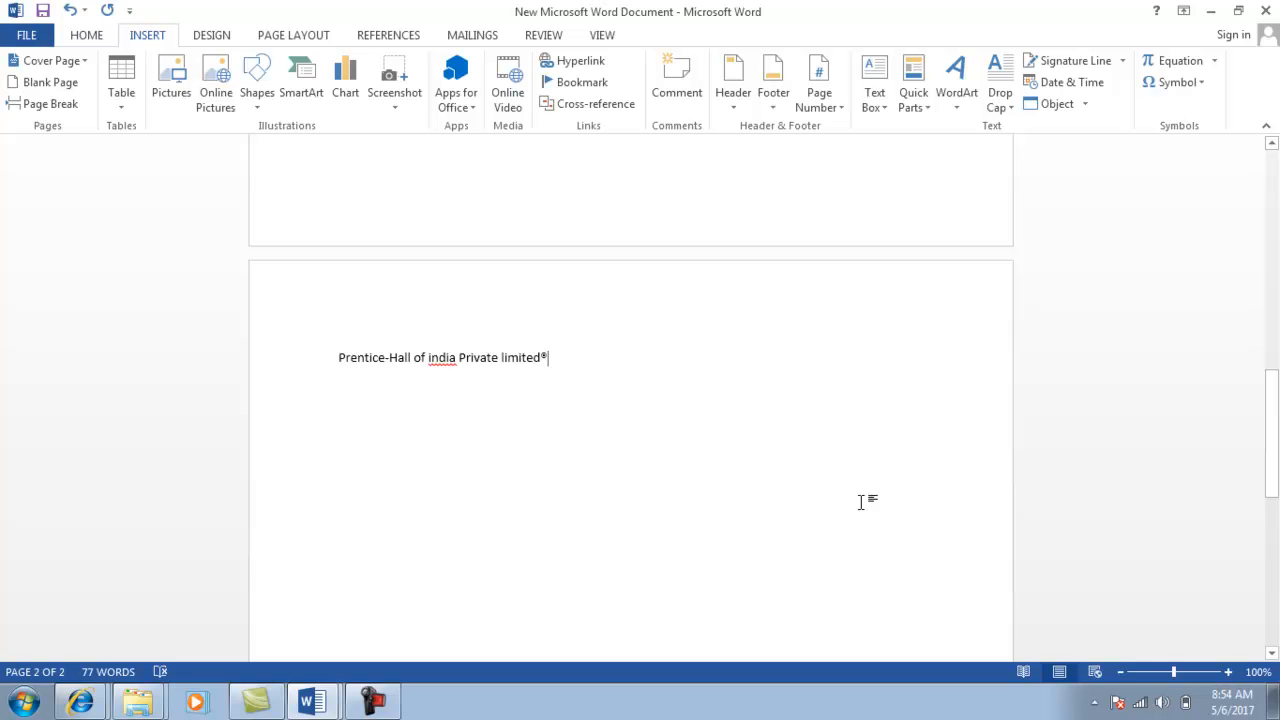
# Select the ® after 'limited' and grow it to 26 pt, leaving superscript off.
pyautogui.doubleClick(547, 356)
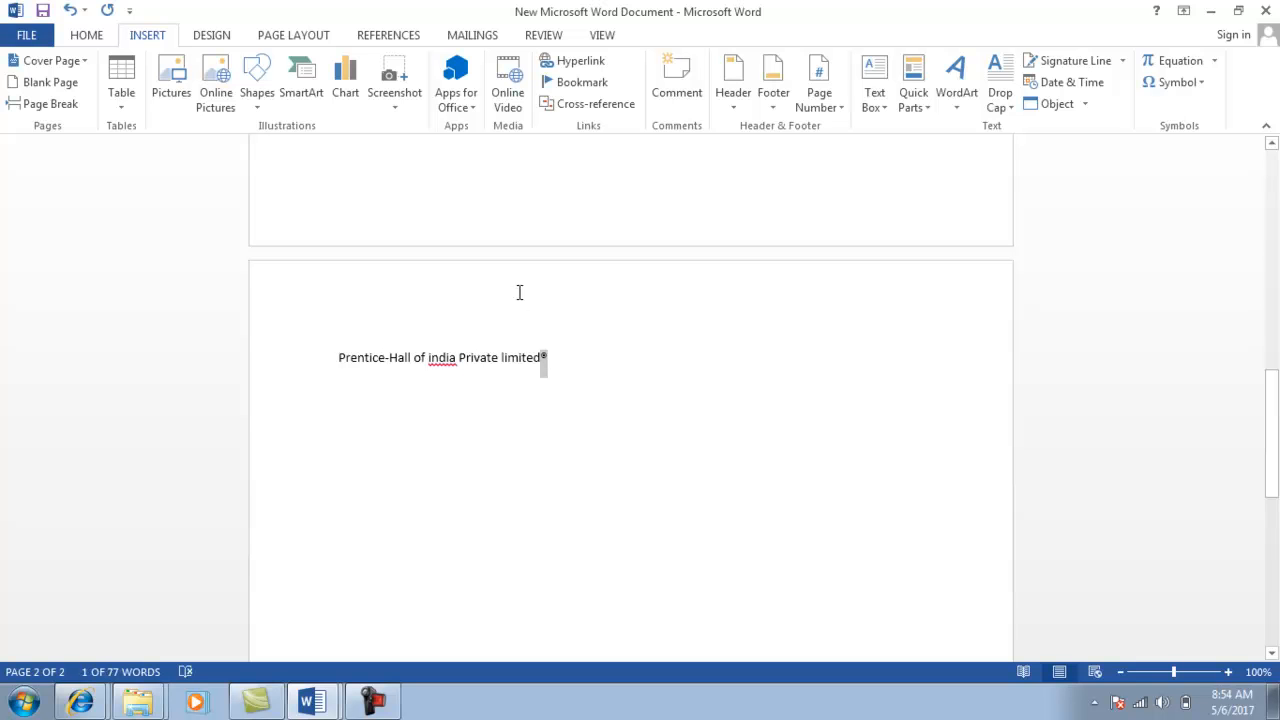
pyautogui.click(85, 38)
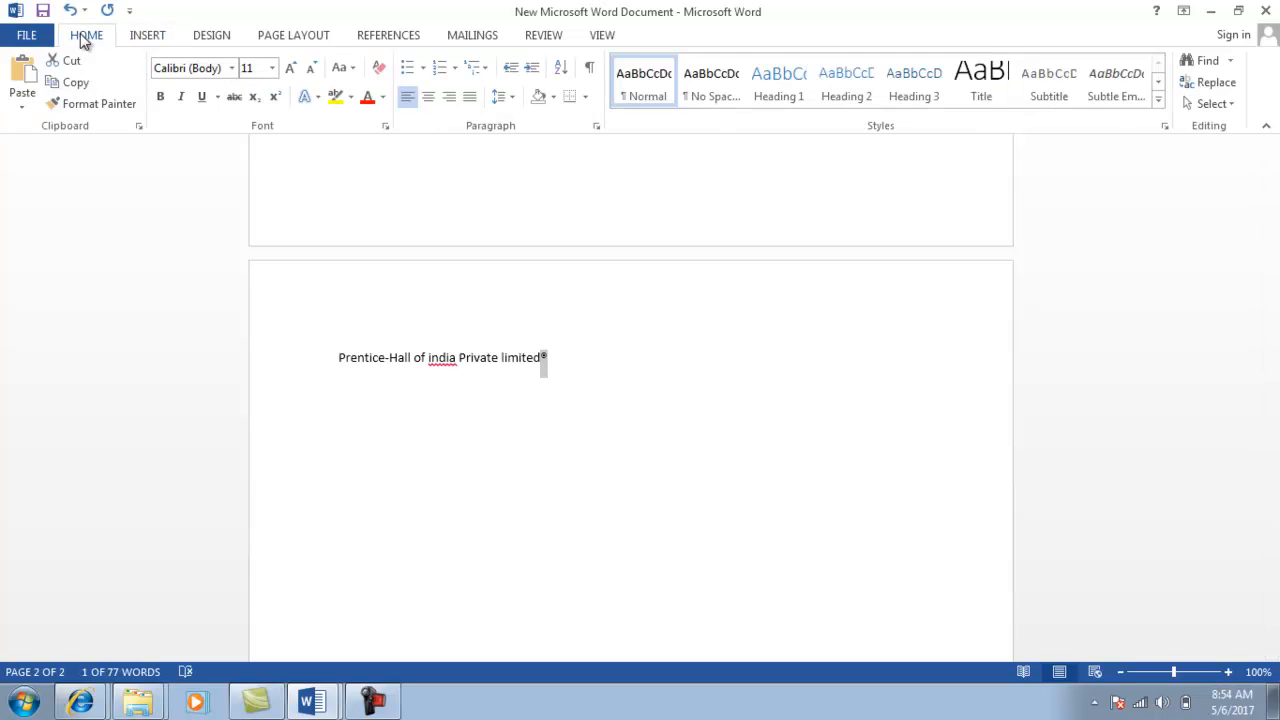
pyautogui.click(275, 102)
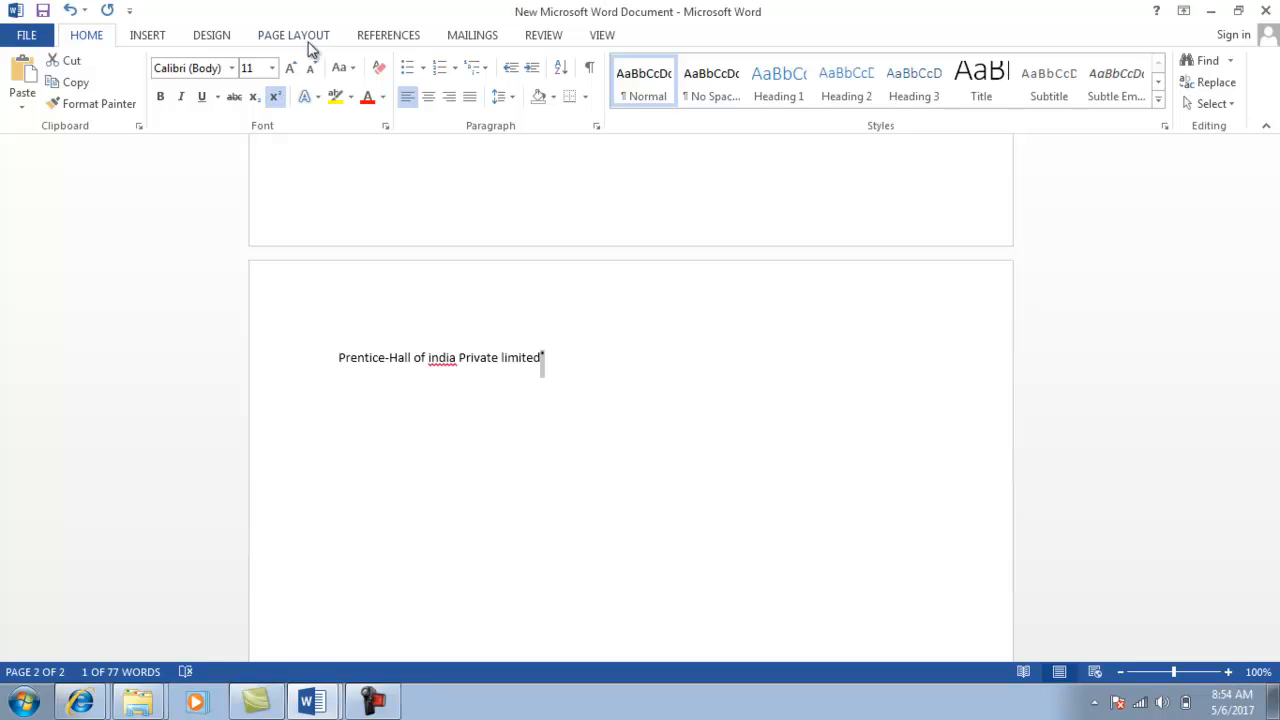
pyautogui.click(290, 69)
pyautogui.click(290, 69)
pyautogui.click(290, 69)
pyautogui.click(290, 69)
pyautogui.click(290, 69)
pyautogui.click(290, 69)
pyautogui.click(290, 69)
pyautogui.click(290, 69)
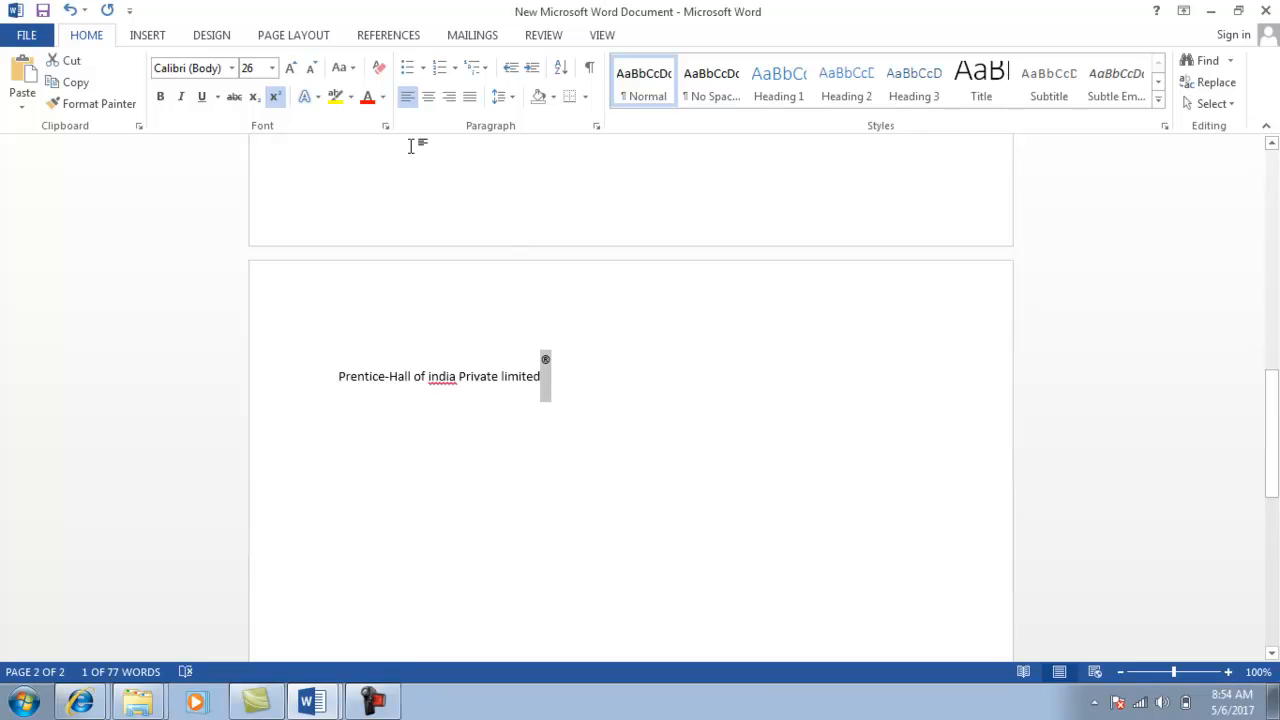
pyautogui.click(278, 100)
pyautogui.click(560, 388)
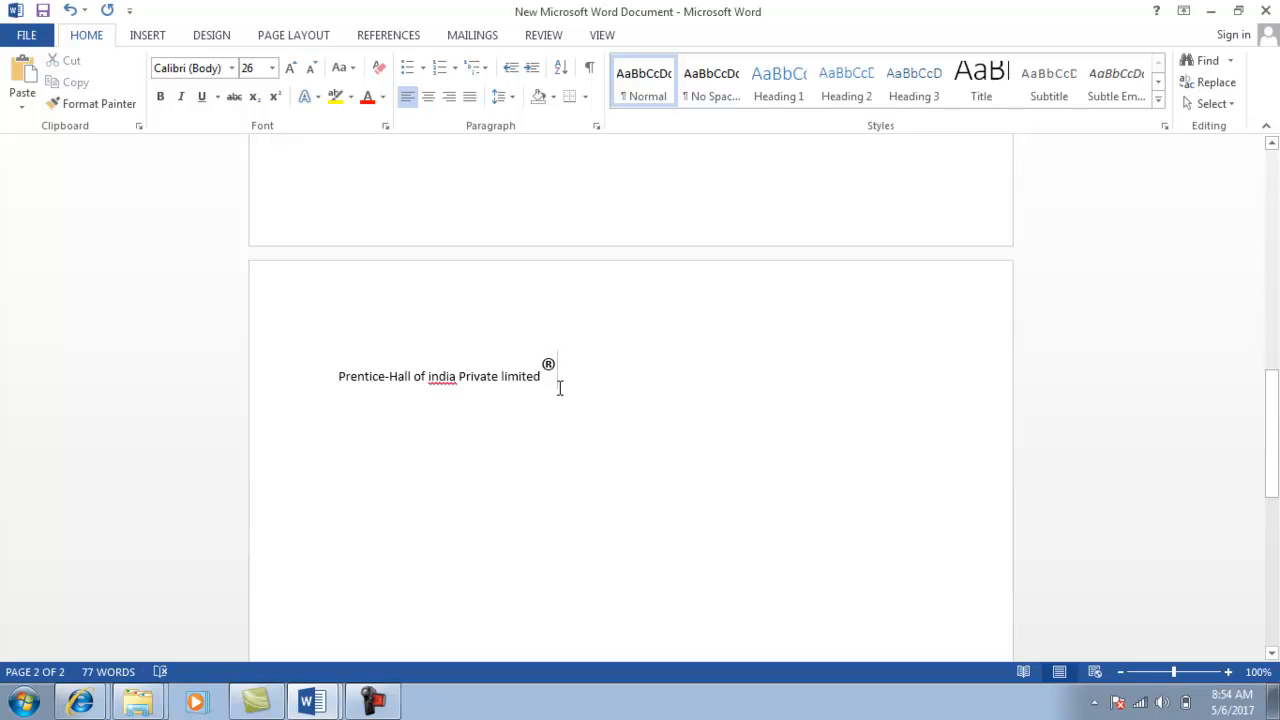
# On a new line, type 'Regd.office: m-97, cconnaught circus, new delhi, india'.
pyautogui.press('Return')
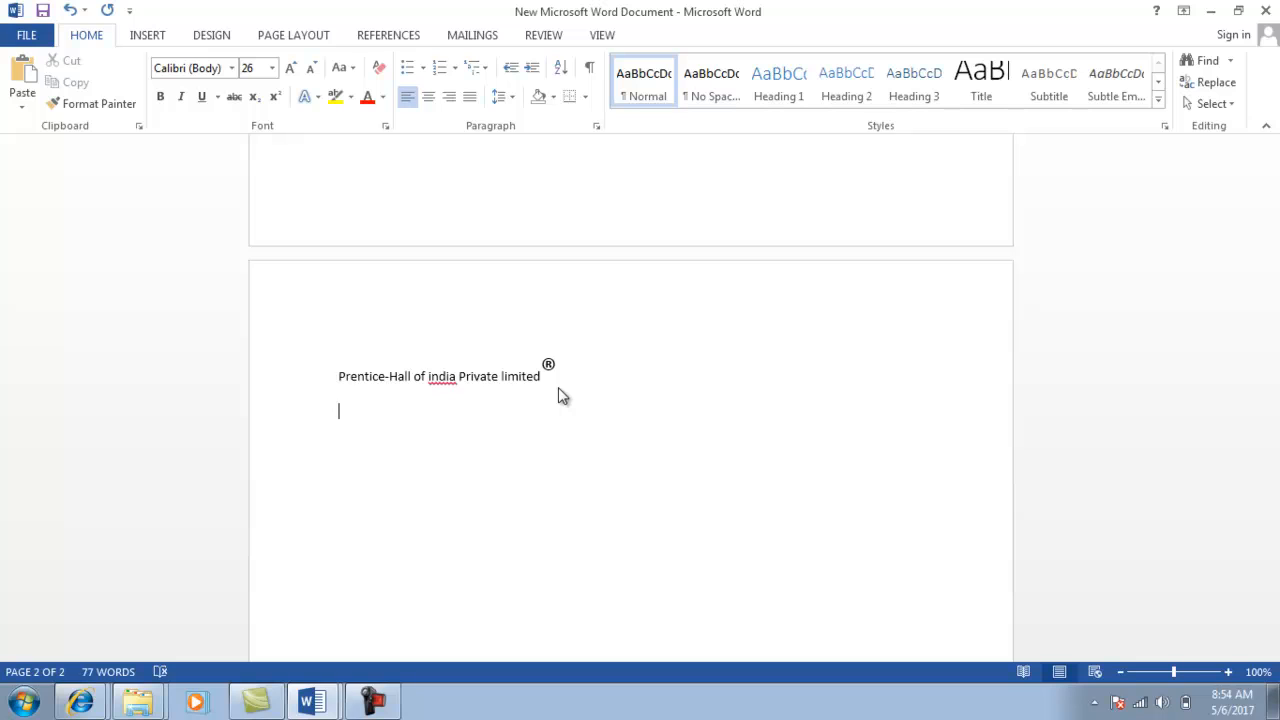
pyautogui.write('Regd')
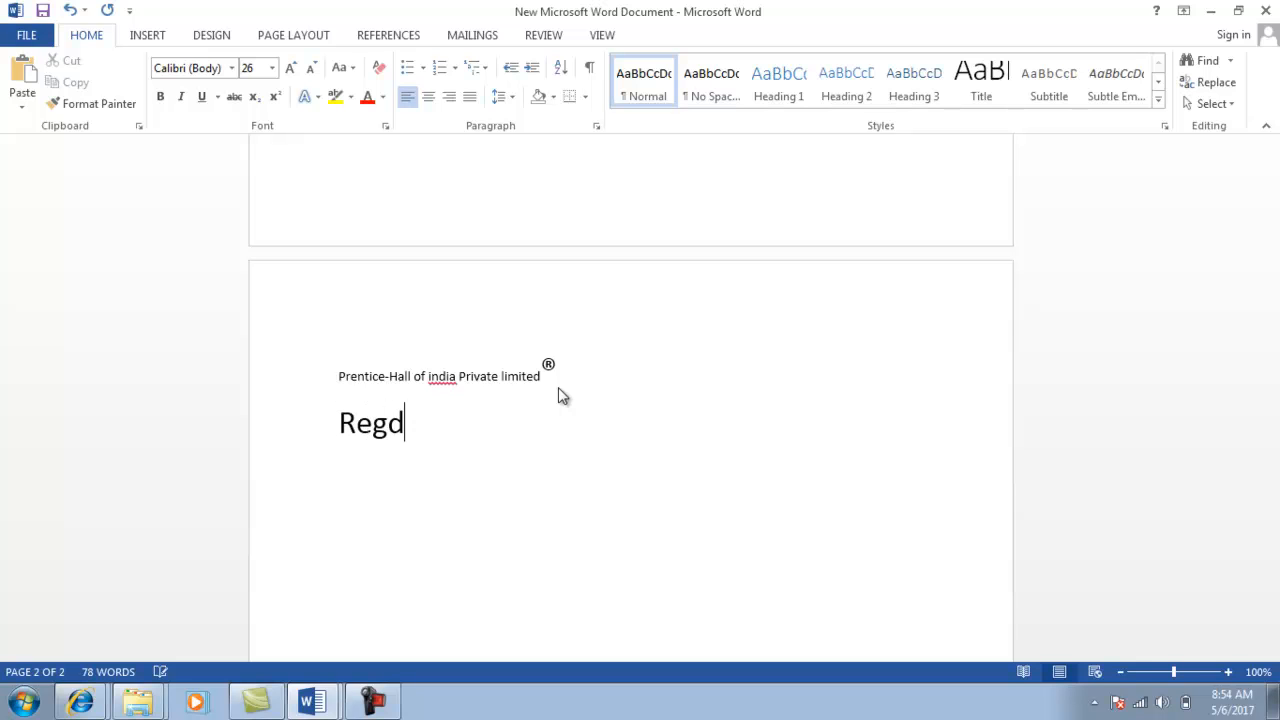
pyautogui.write('.office')
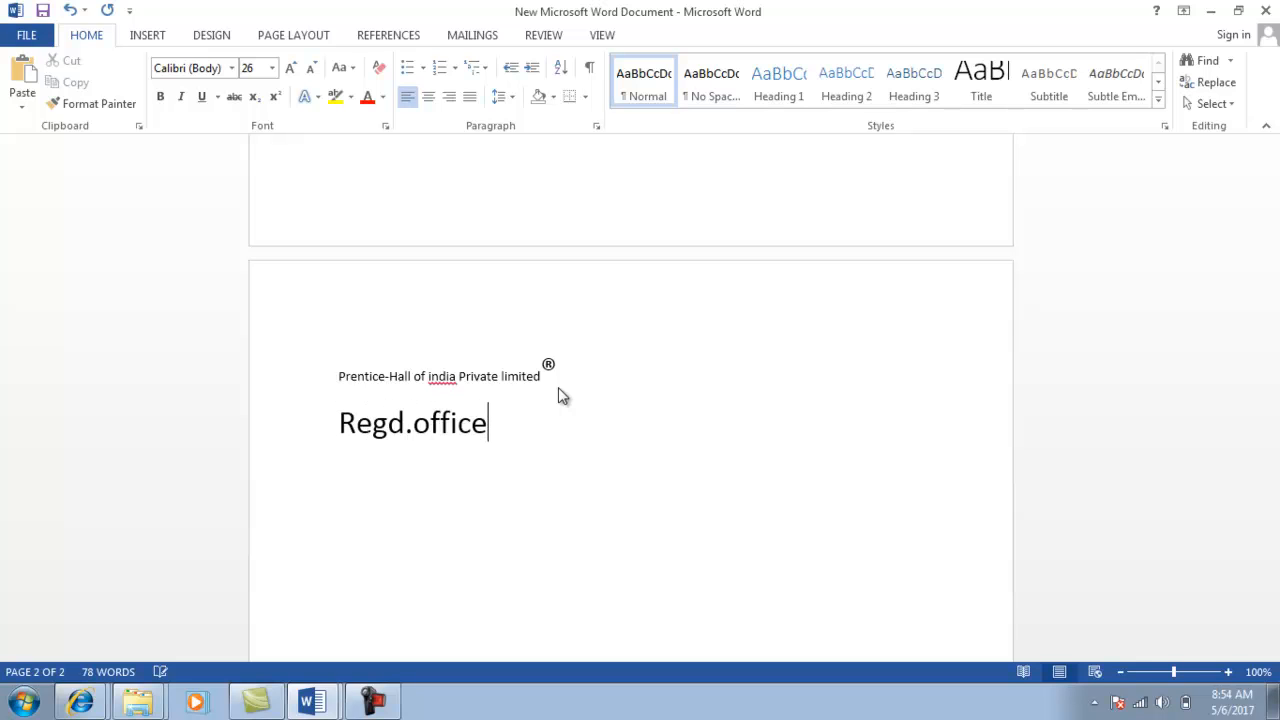
pyautogui.write(':')
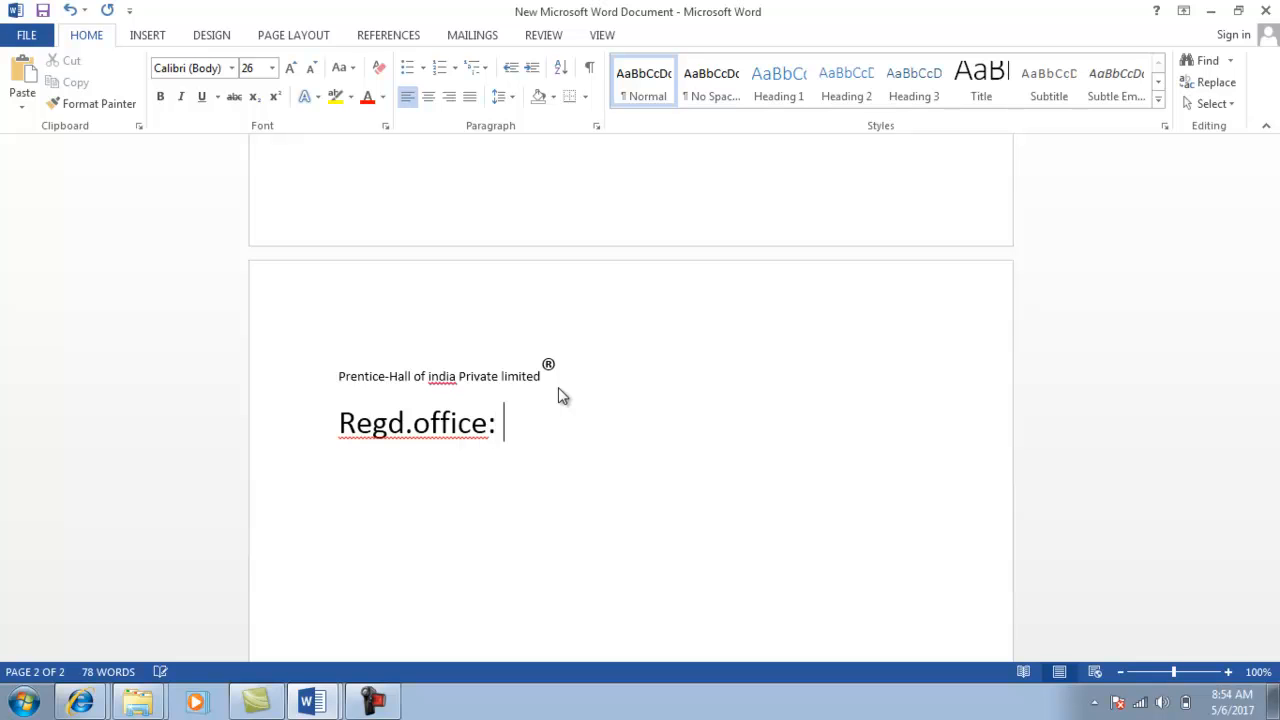
pyautogui.write('m-97, cconnaught circus, new delhi, inid')
pyautogui.press('BackSpace')
pyautogui.press('BackSpace')
pyautogui.write('dia')
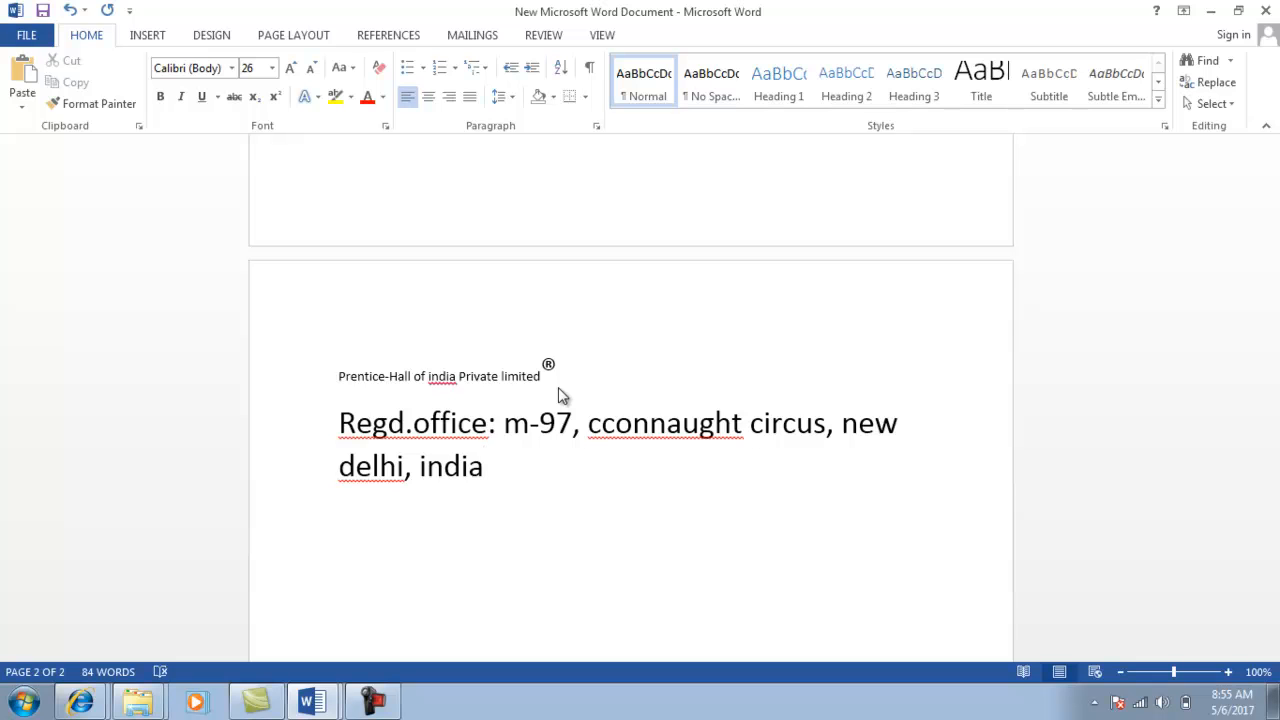
# After checking the reference document, shrink the address line to 18 pt.
pyautogui.click(372, 704)
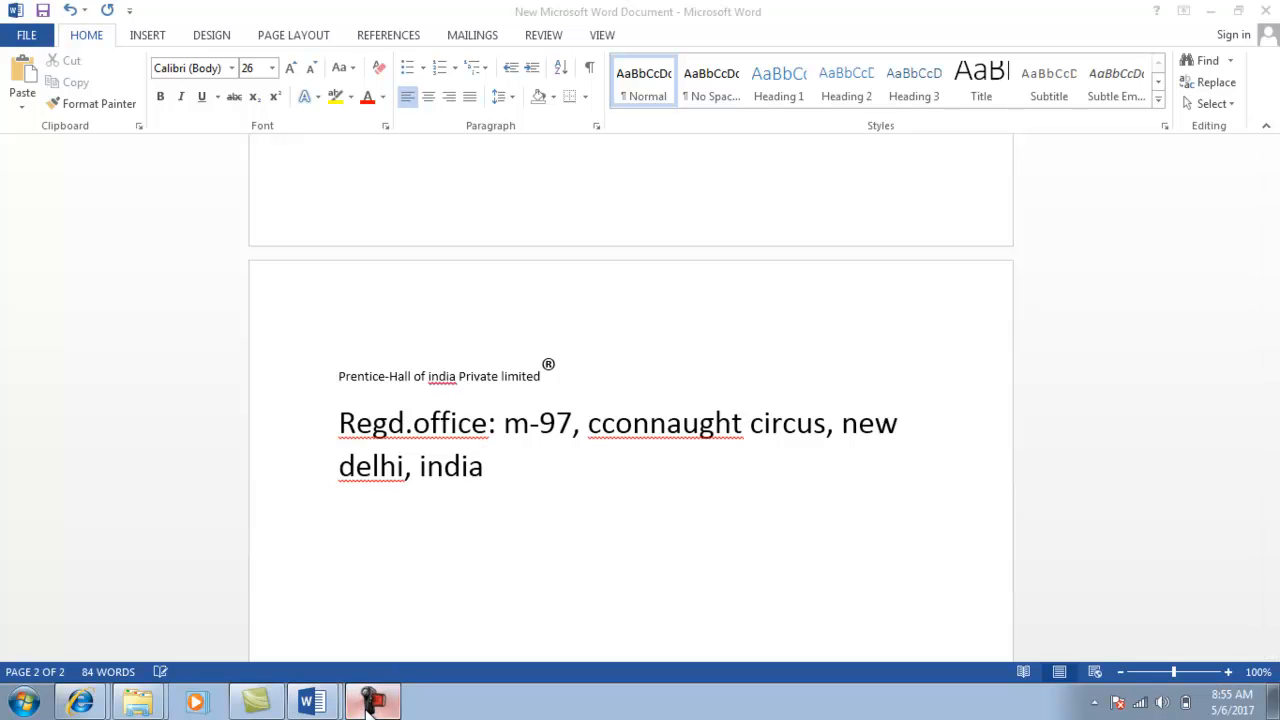
pyautogui.click(1192, 615)
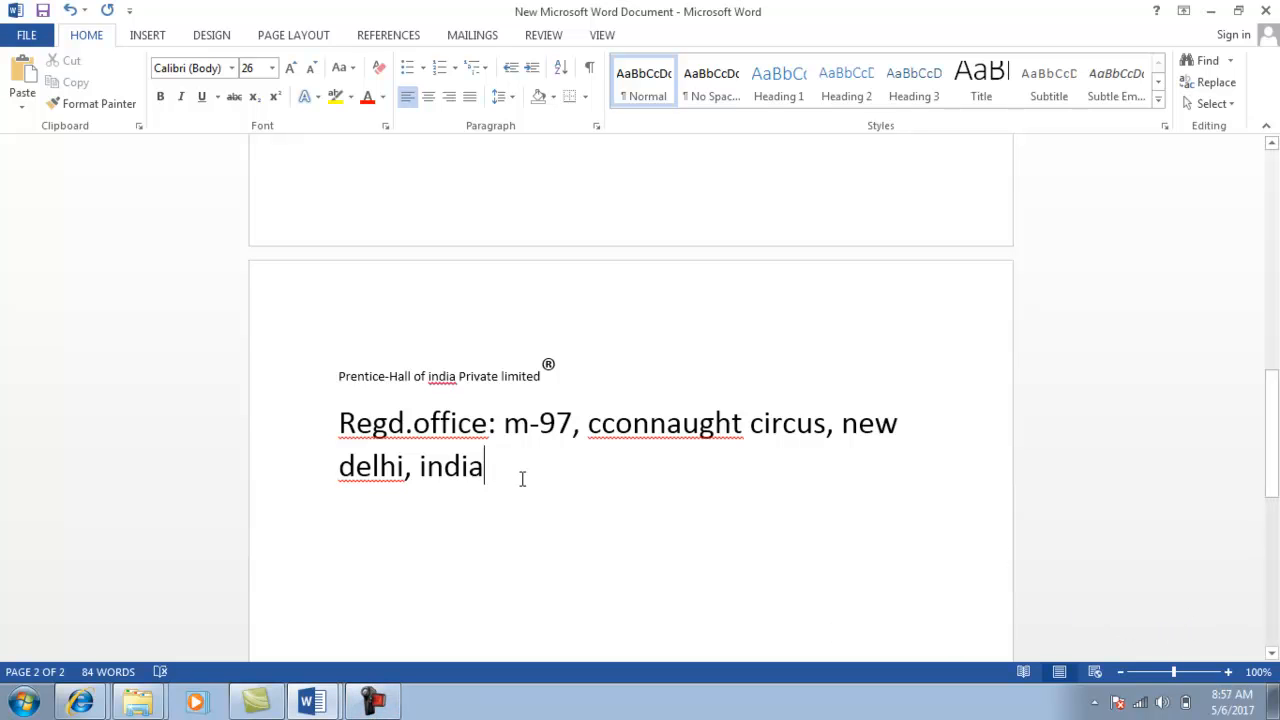
pyautogui.hotkey('alt', 'Tab')
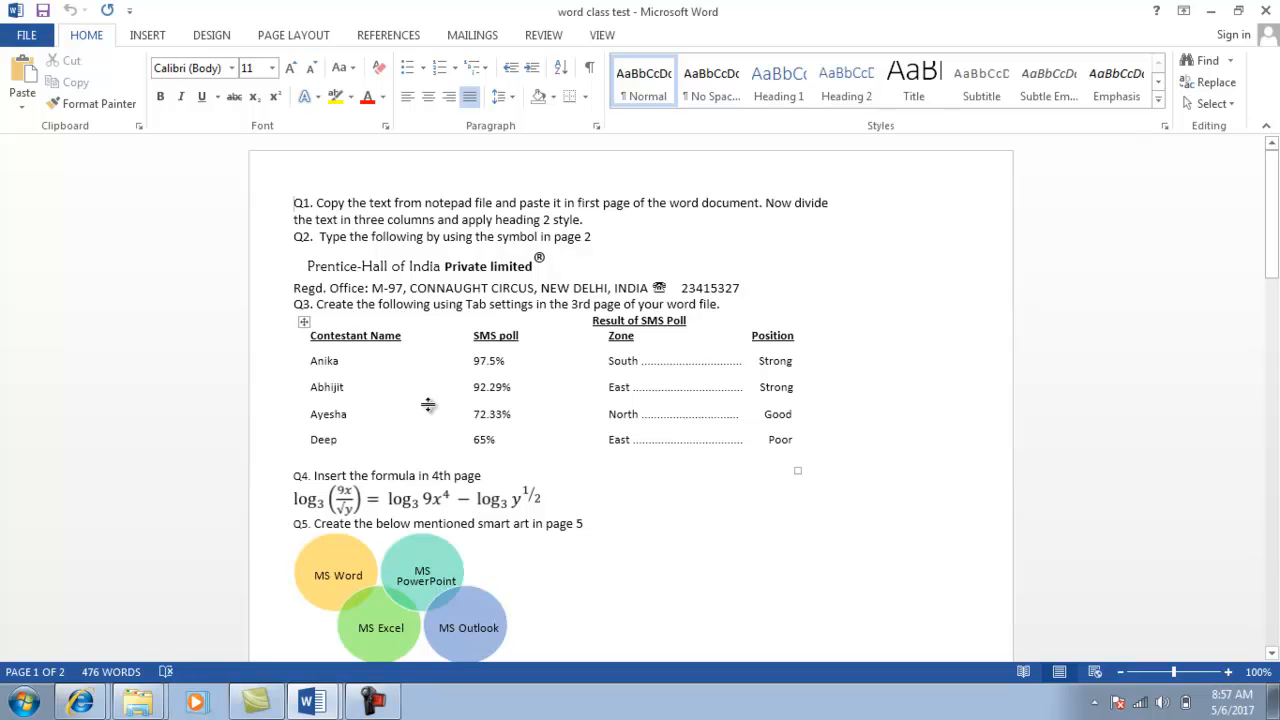
pyautogui.hotkey('alt', 'Tab')
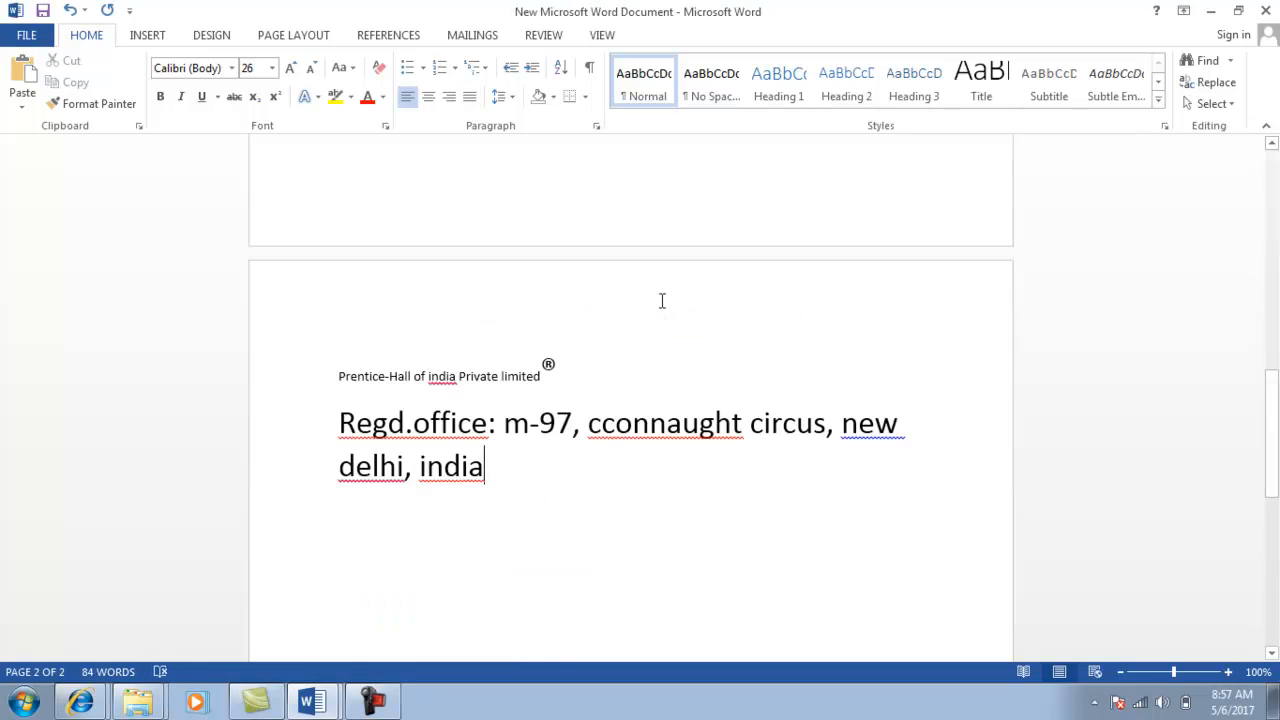
pyautogui.click(340, 420)
pyautogui.hotkey('shift', 'Right')
pyautogui.hotkey('shift', 'Right')
pyautogui.hotkey('shift', 'Right')
pyautogui.hotkey('shift', 'Right')
pyautogui.hotkey('shift', 'Right')
pyautogui.hotkey('shift', 'Right')
pyautogui.hotkey('shift', 'Down')
pyautogui.hotkey('shift', 'Down')
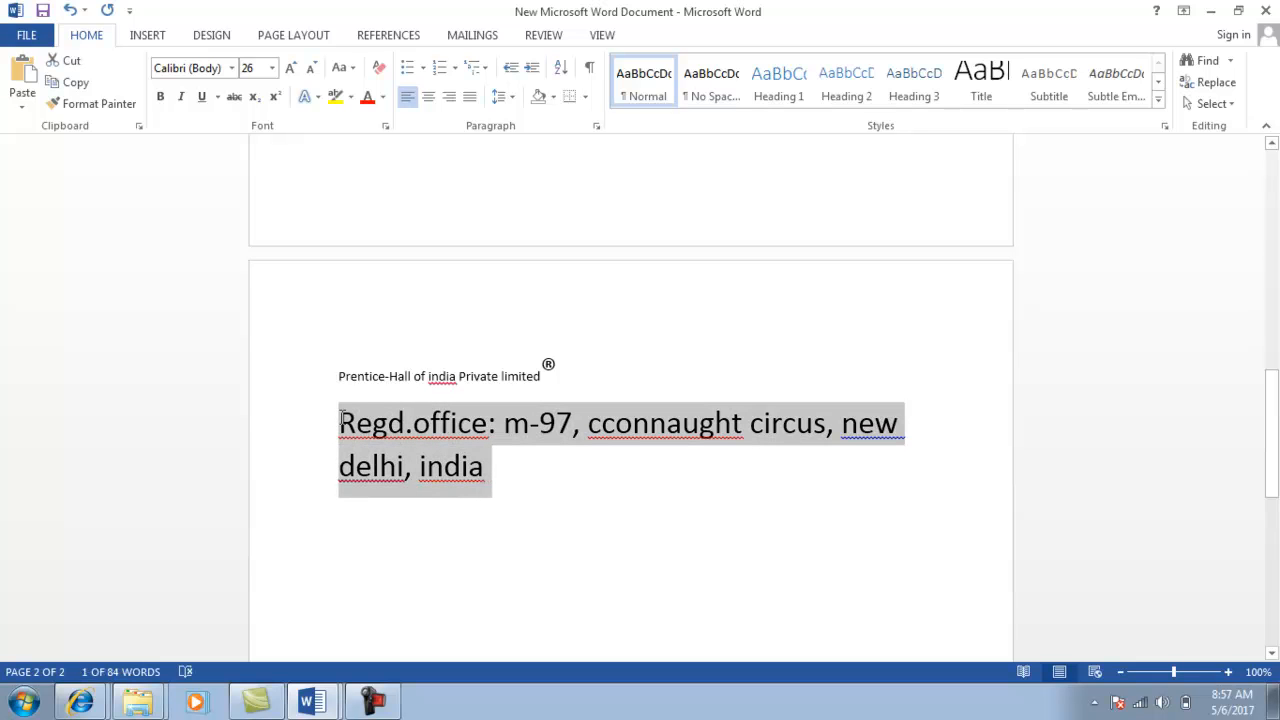
pyautogui.click(310, 77)
pyautogui.click(310, 77)
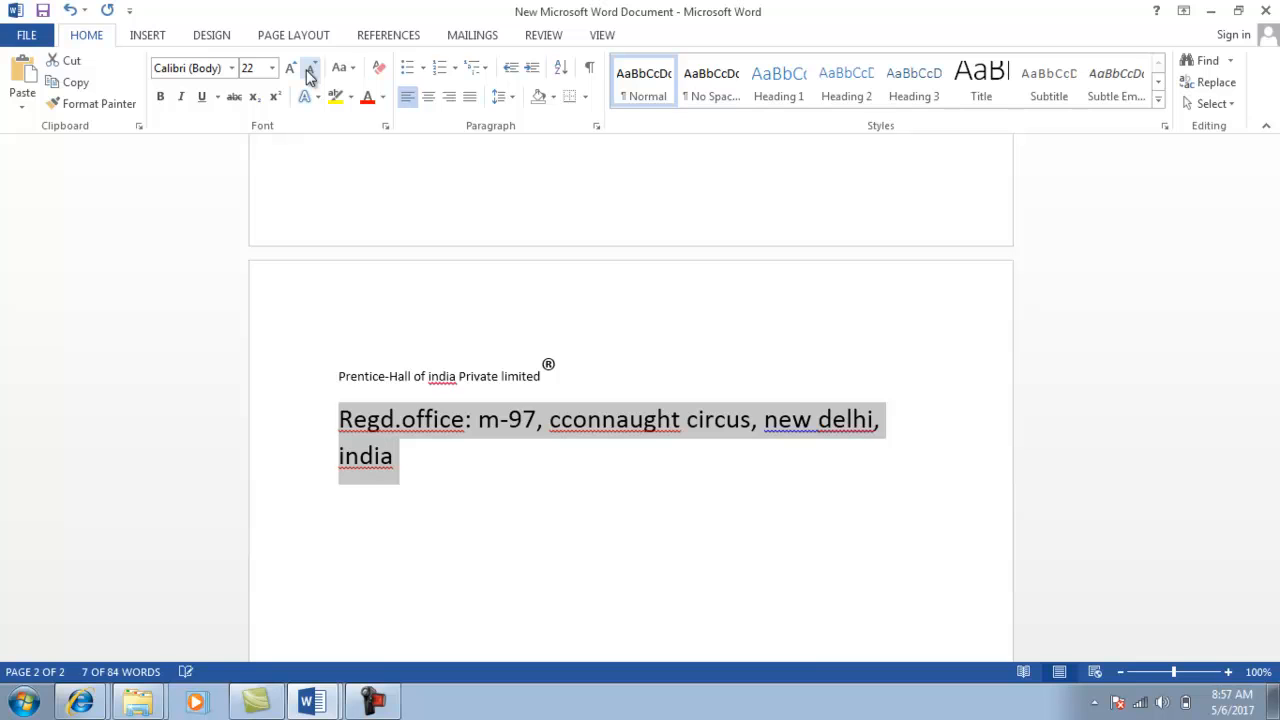
pyautogui.click(310, 77)
pyautogui.click(310, 77)
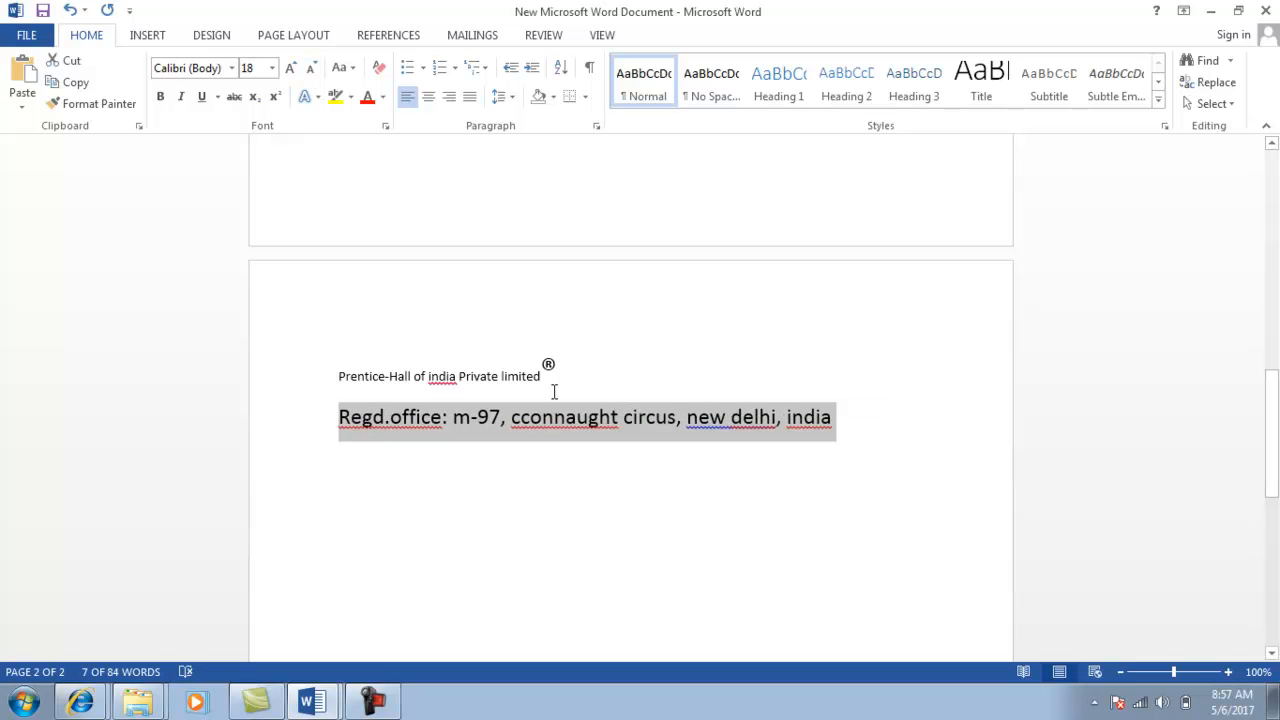
# Correct 'cconnaught' to 'connaught' in the address line.
pyautogui.click(522, 425)
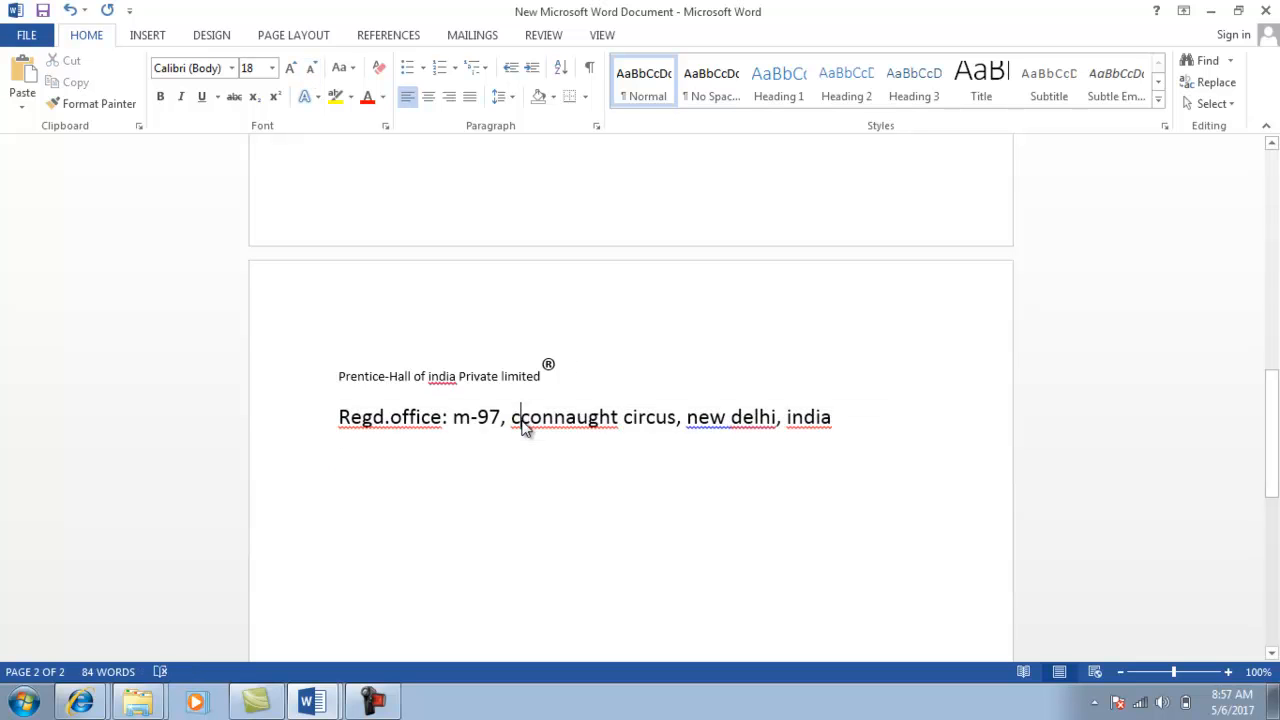
pyautogui.press('BackSpace')
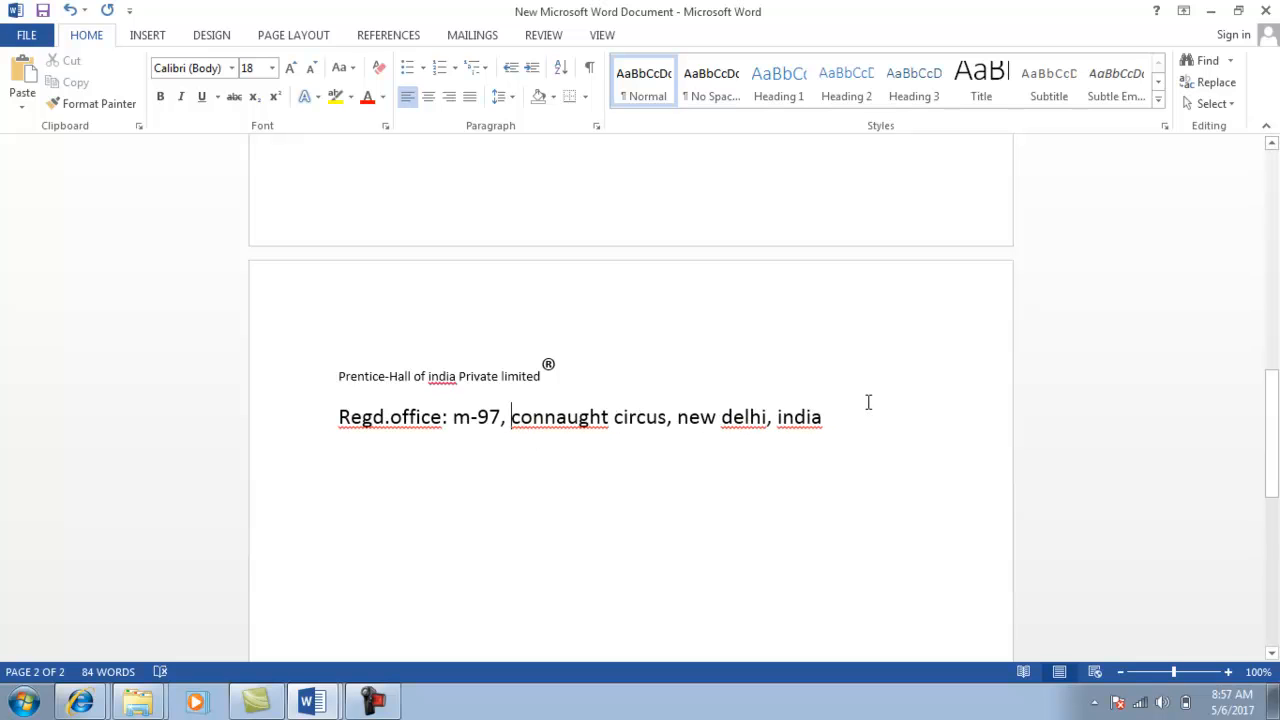
pyautogui.click(841, 418)
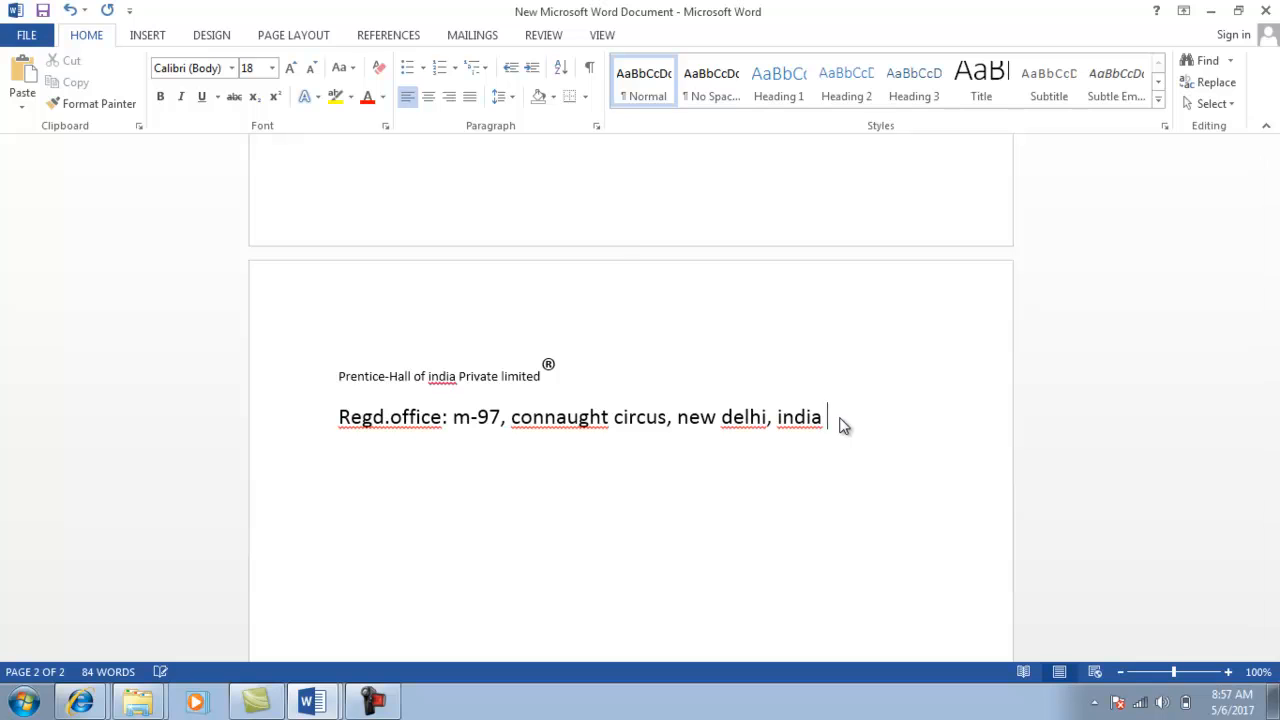
# Insert the Wingdings telephone symbol after 'india' and begin typing the office phone number.
pyautogui.click(148, 38)
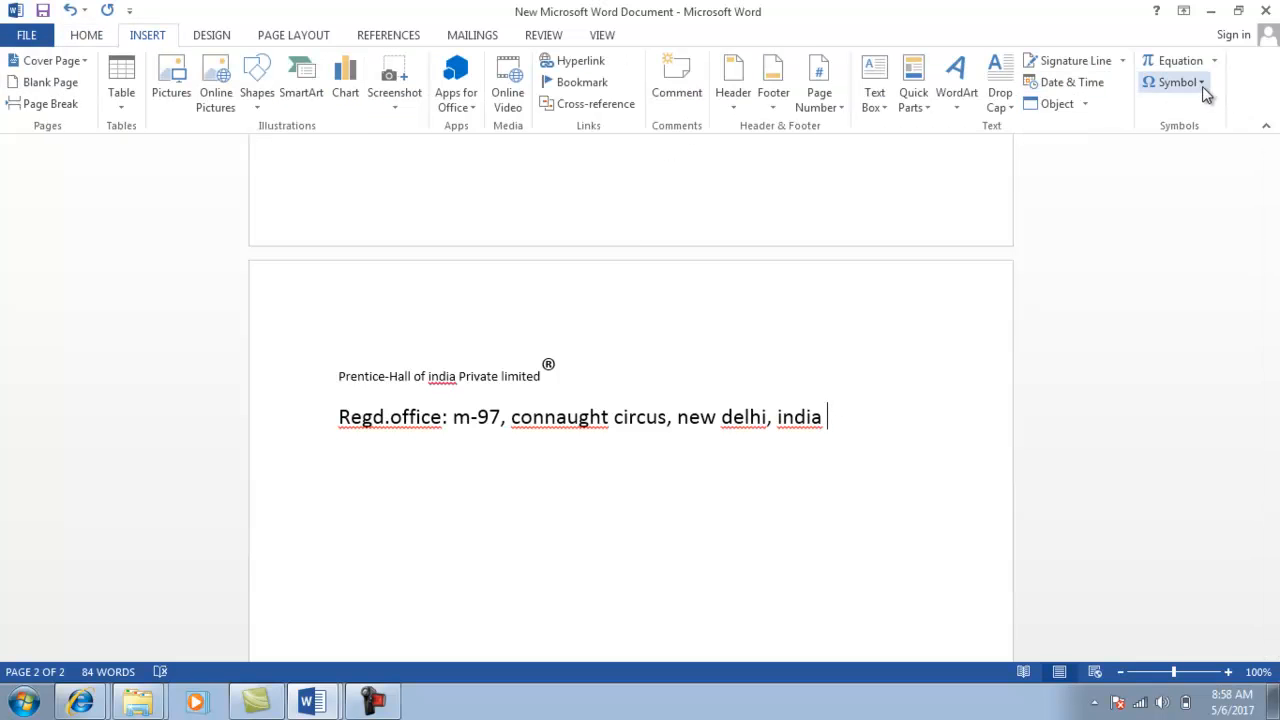
pyautogui.click(1182, 222)
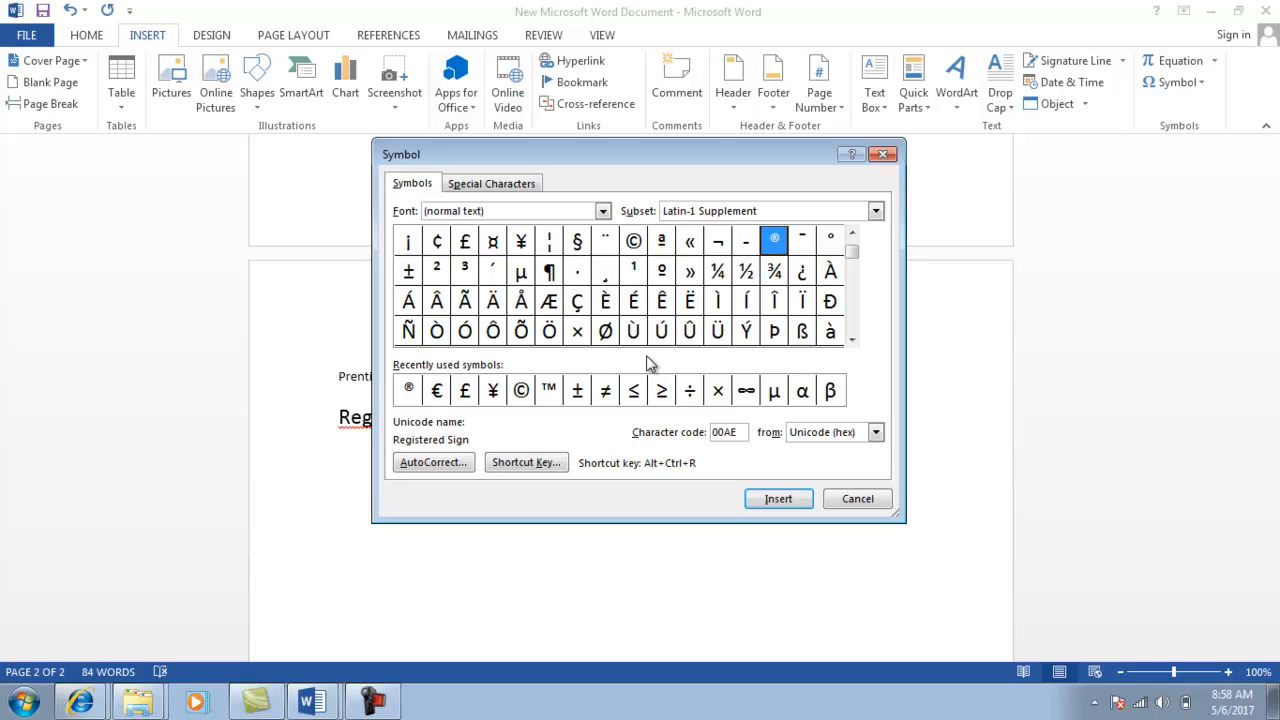
pyautogui.click(603, 212)
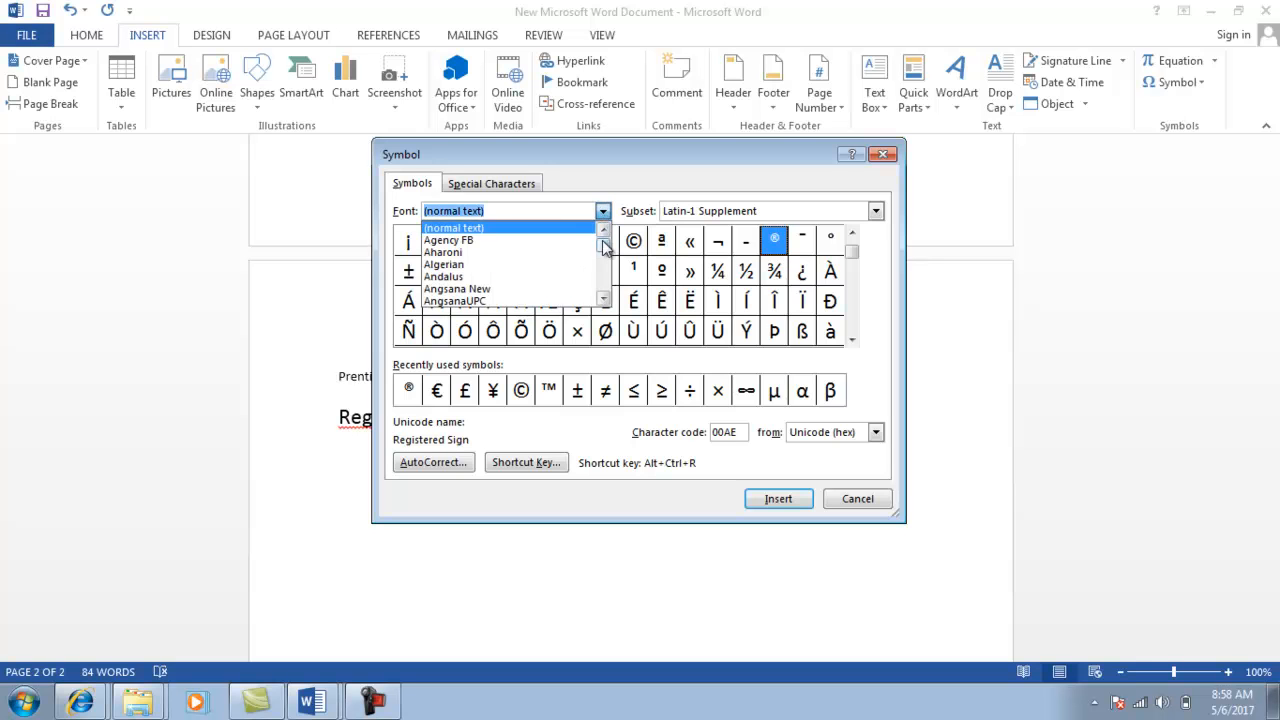
pyautogui.moveTo(604, 246); pyautogui.dragTo(604, 288)
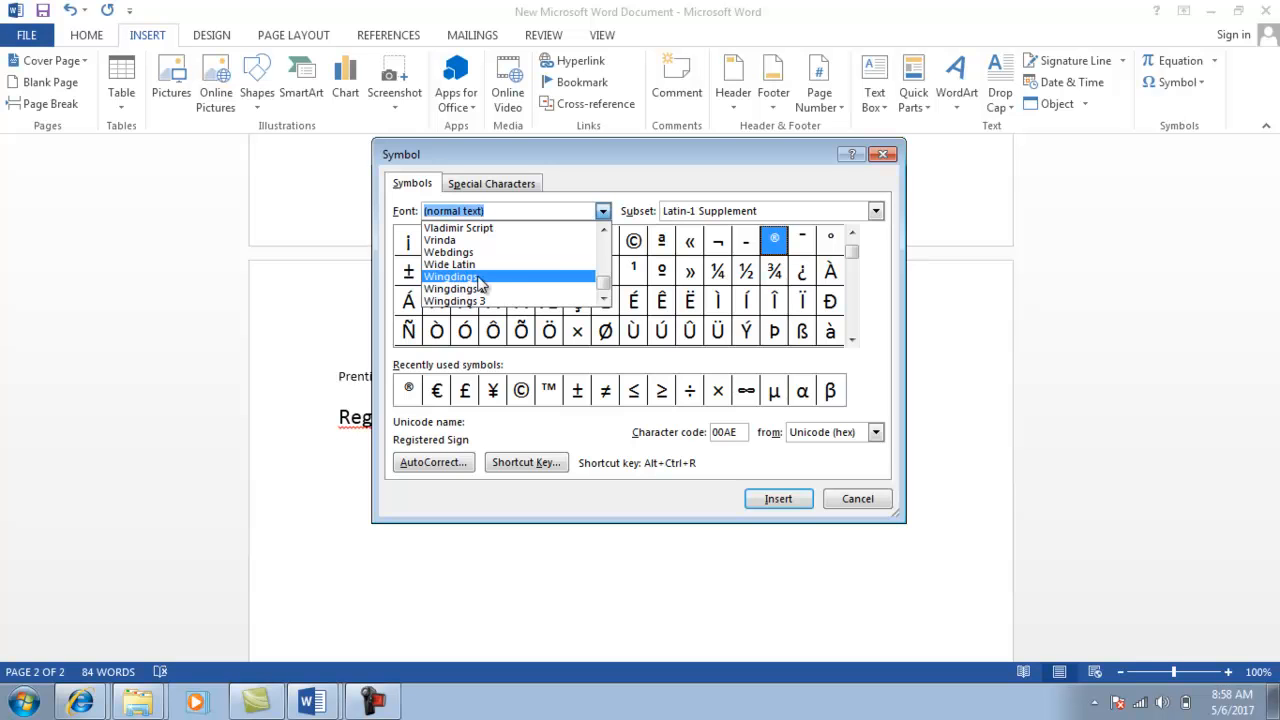
pyautogui.click(486, 277)
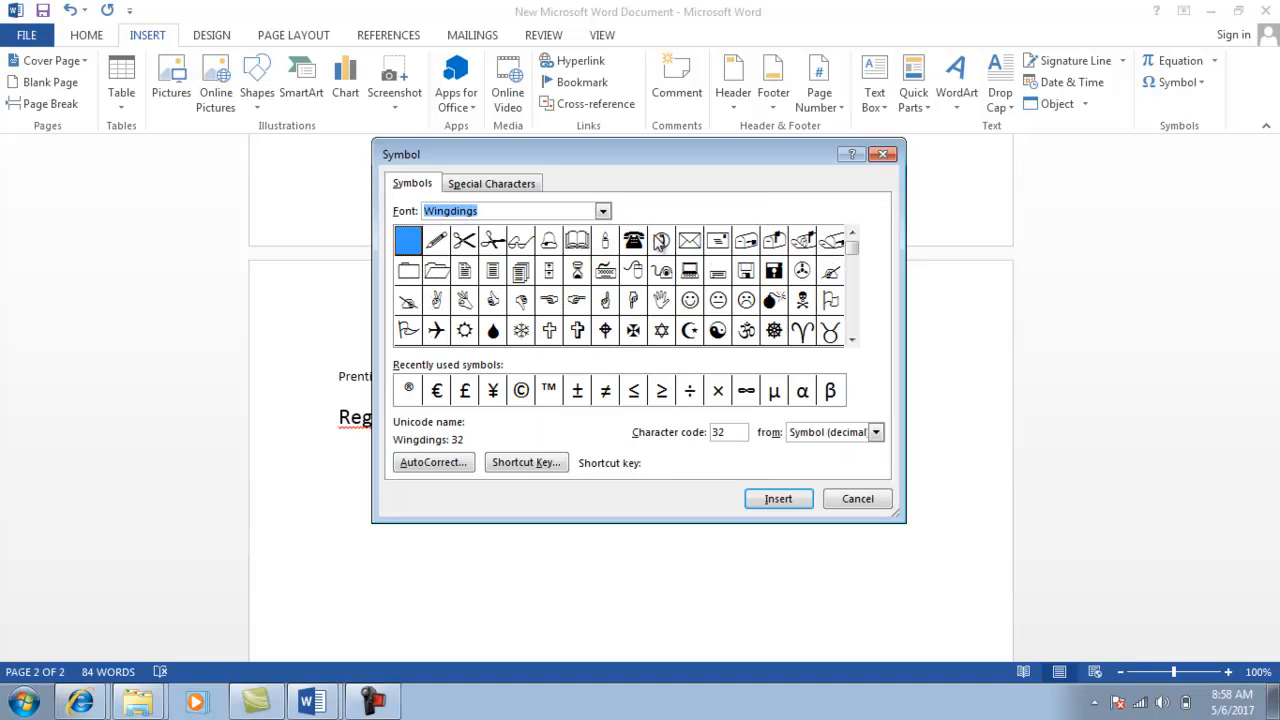
pyautogui.click(643, 244)
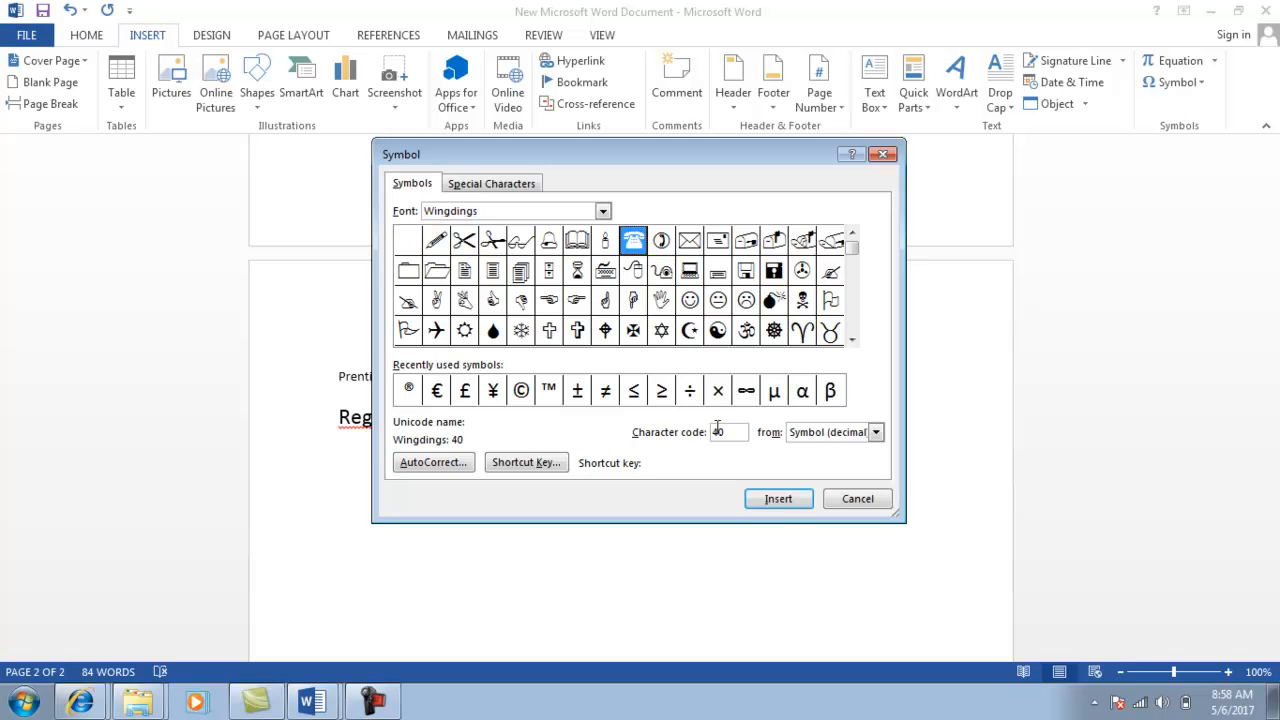
pyautogui.click(778, 502)
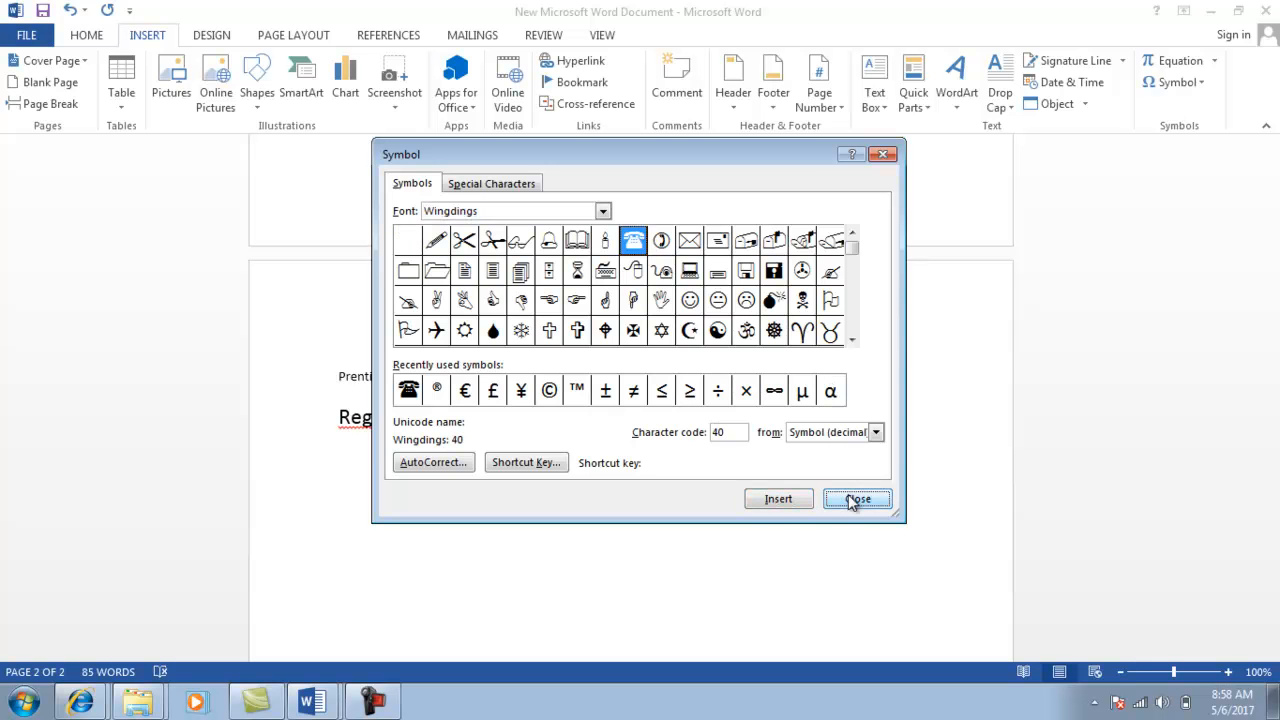
pyautogui.click(858, 499)
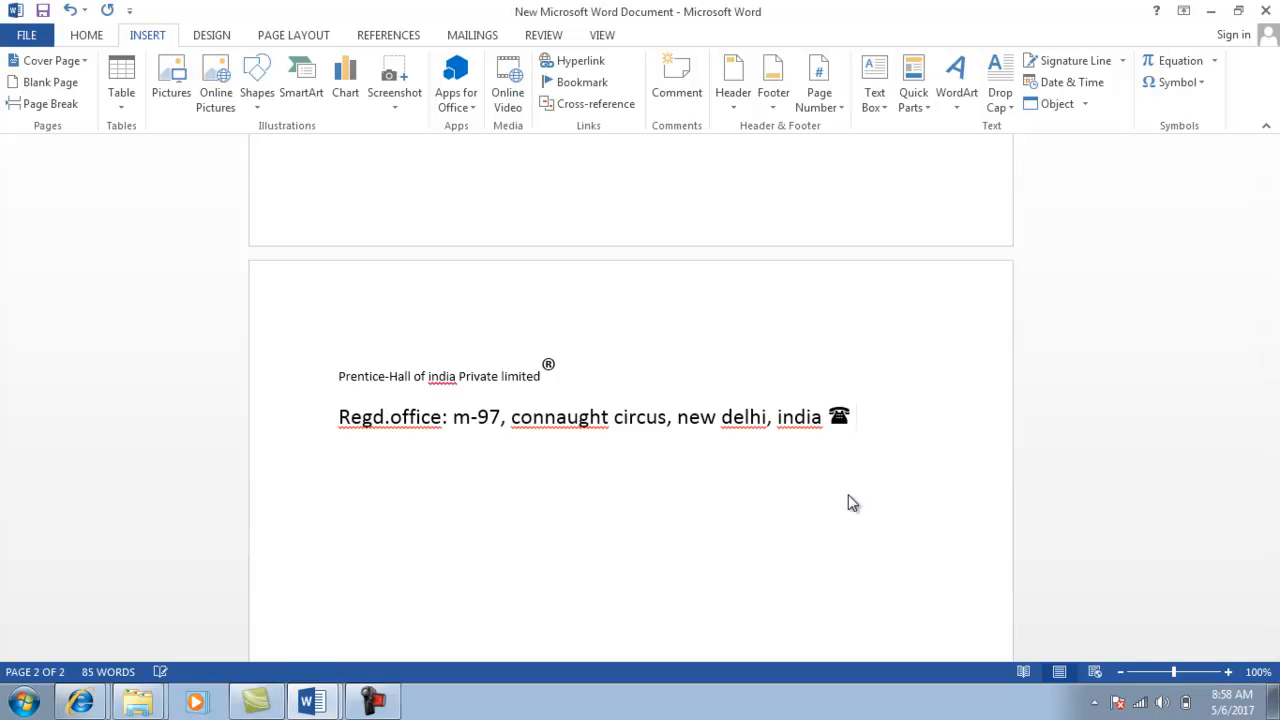
# Finish the office phone number after the telephone symbol and start a new line.
pyautogui.press('BackSpace')
pyautogui.write('1532')
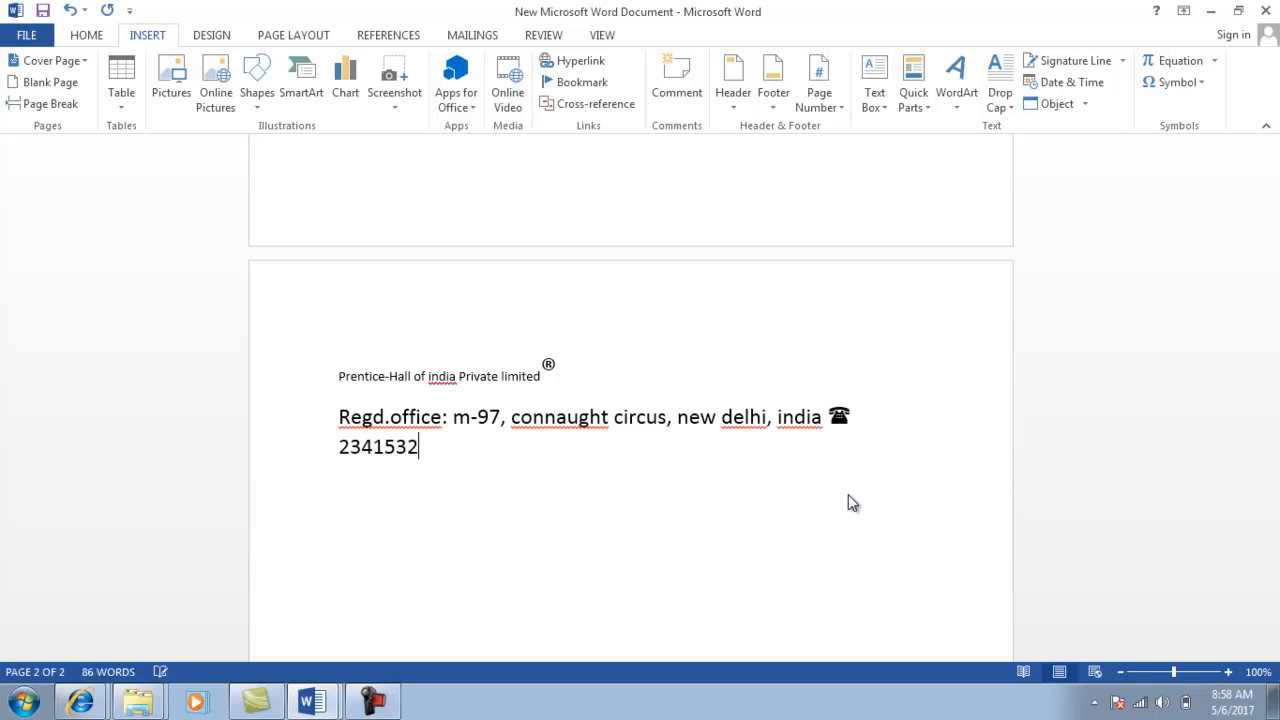
pyautogui.write('7')
pyautogui.press('Return')
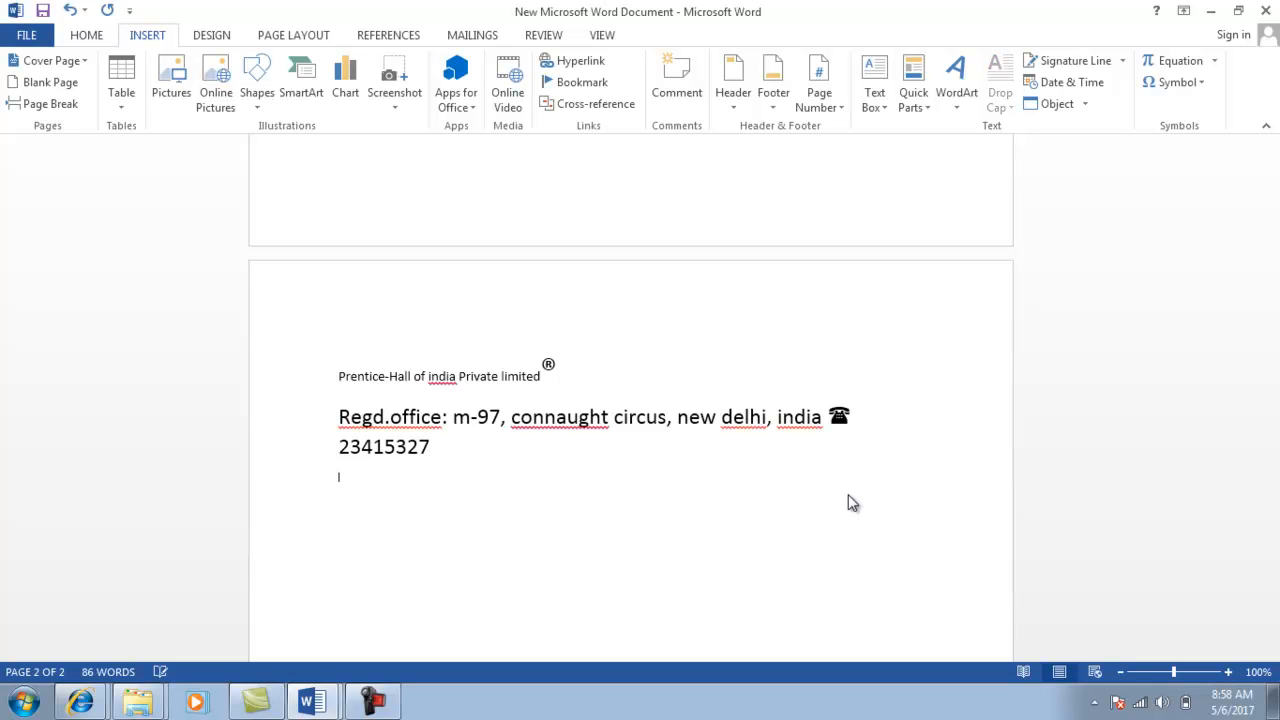
# After checking the reference document, insert a page break to start blank page 3.
pyautogui.hotkey('alt', 'Tab')
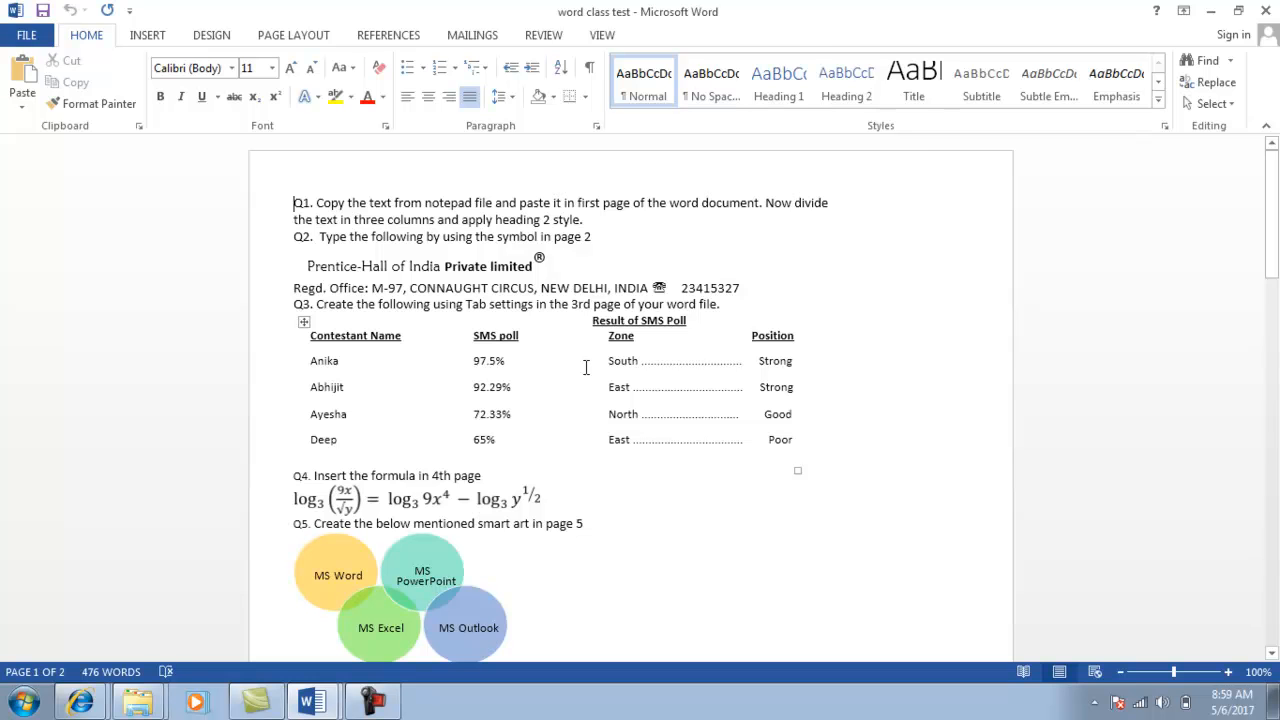
pyautogui.hotkey('alt', 'Tab')
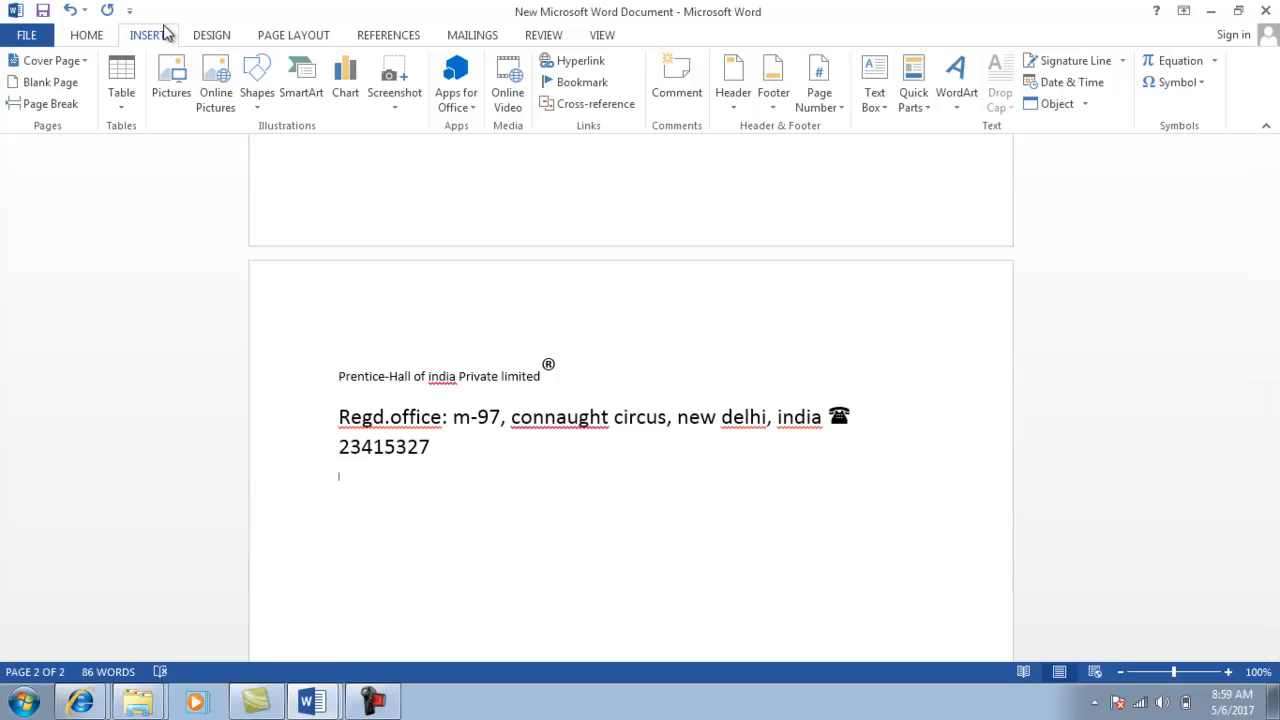
pyautogui.click(97, 34)
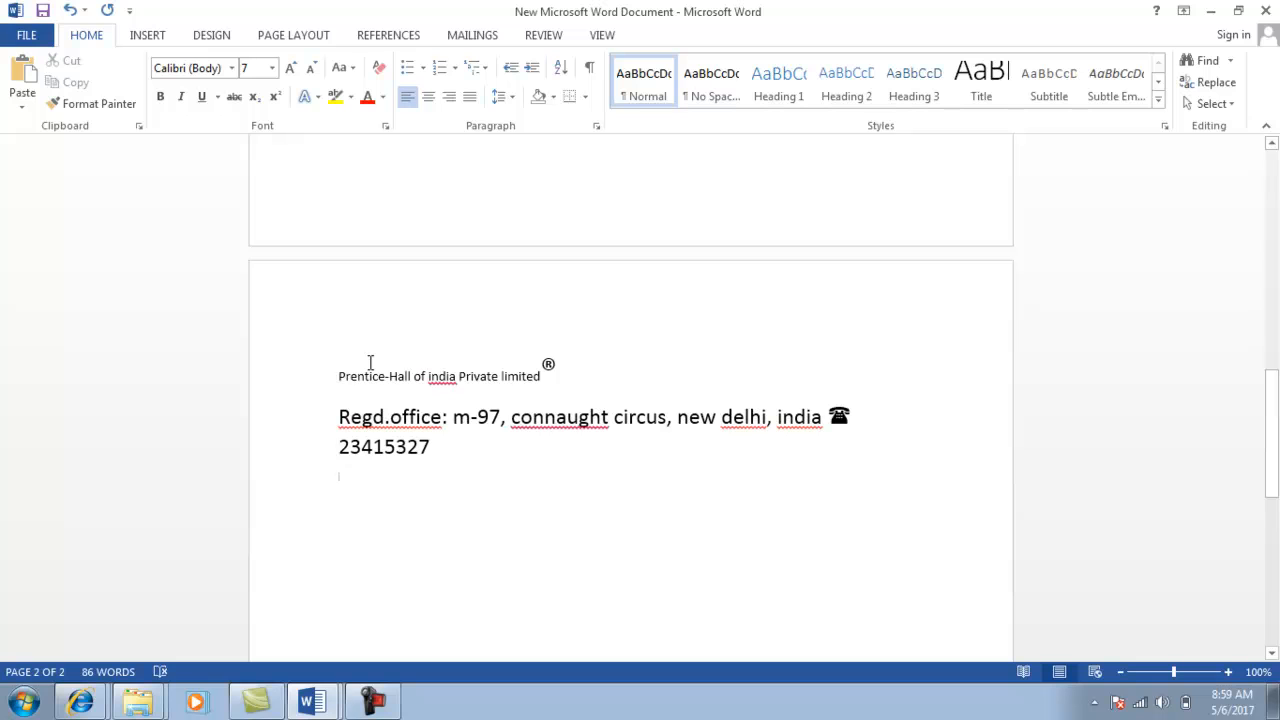
pyautogui.hotkey('ctrl', 'Return')
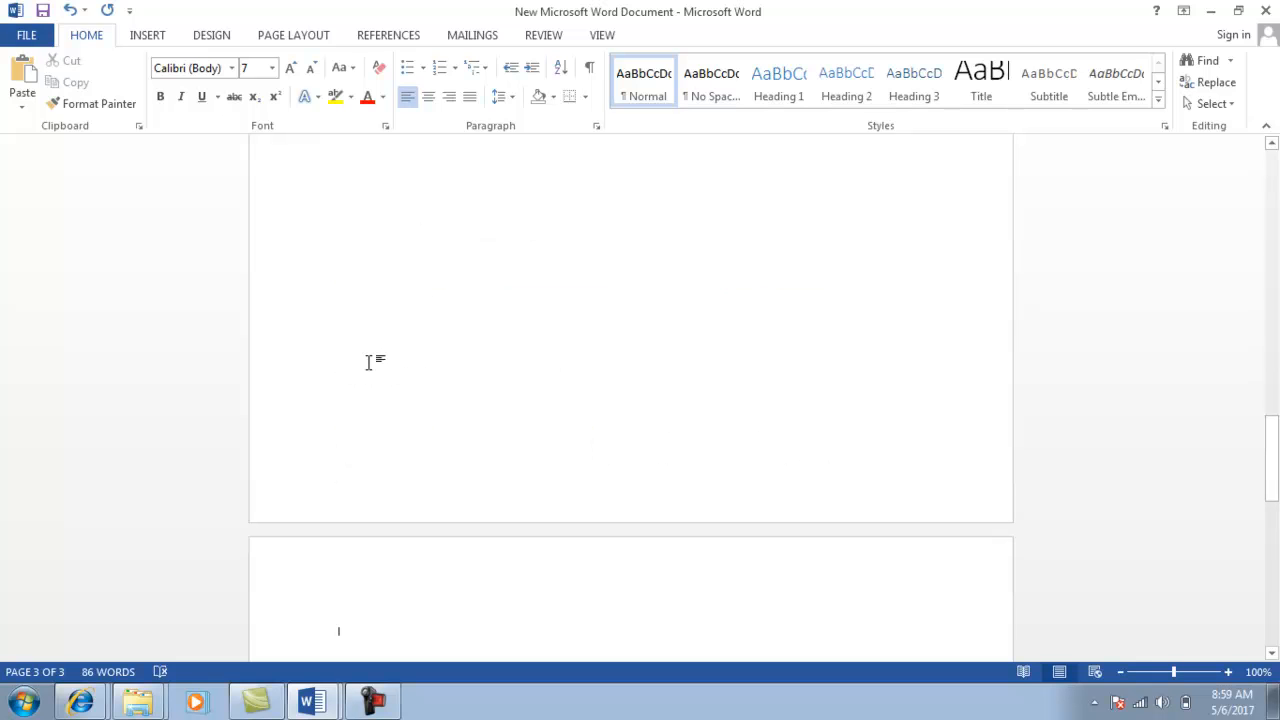
# Place the cursor at the top of page 3 and grow the font to 10 pt.
pyautogui.click(1271, 653)
pyautogui.click(1271, 655)
pyautogui.click(1271, 655)
pyautogui.click(1271, 655)
pyautogui.click(1271, 655)
pyautogui.click(1271, 655)
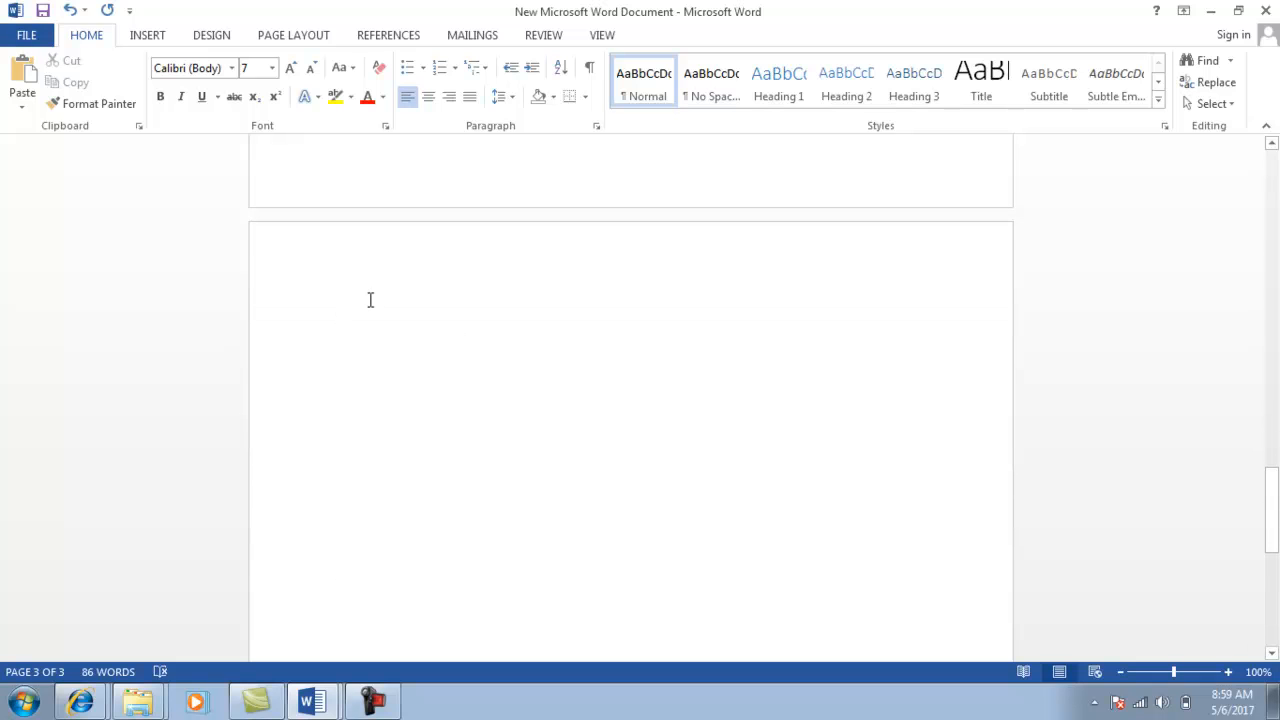
pyautogui.click(343, 302)
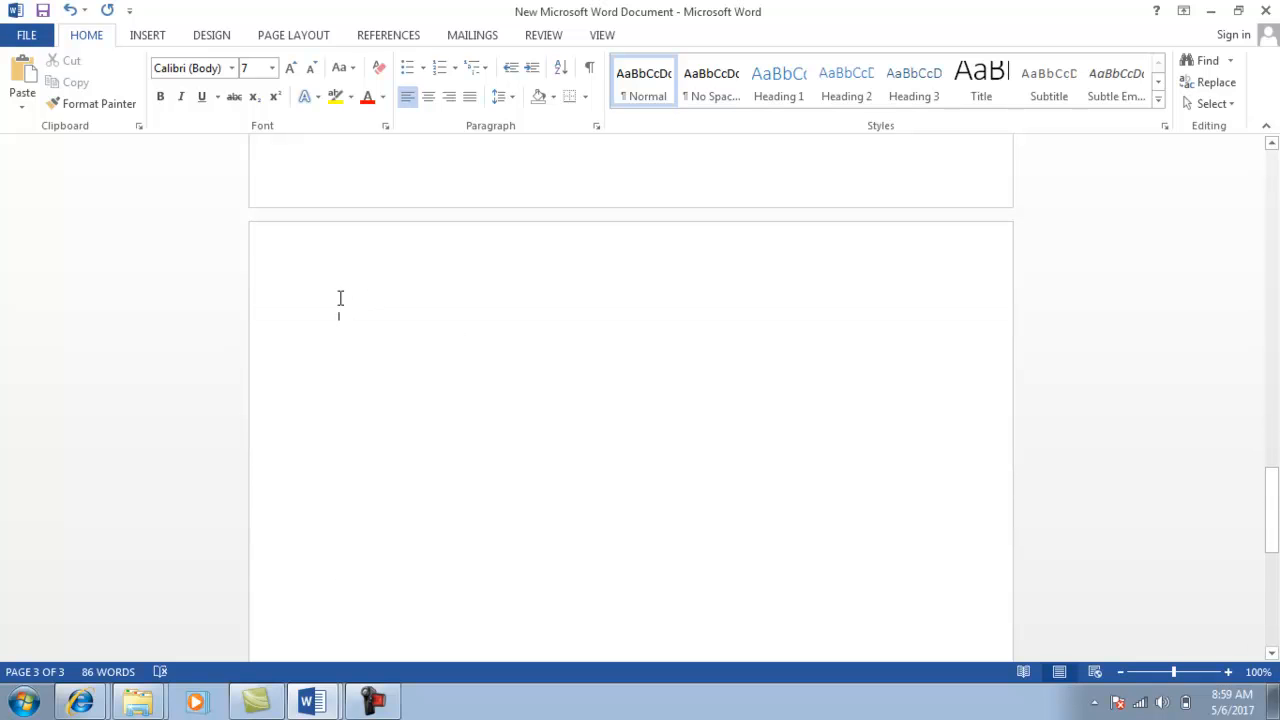
pyautogui.click(275, 100)
pyautogui.click(289, 70)
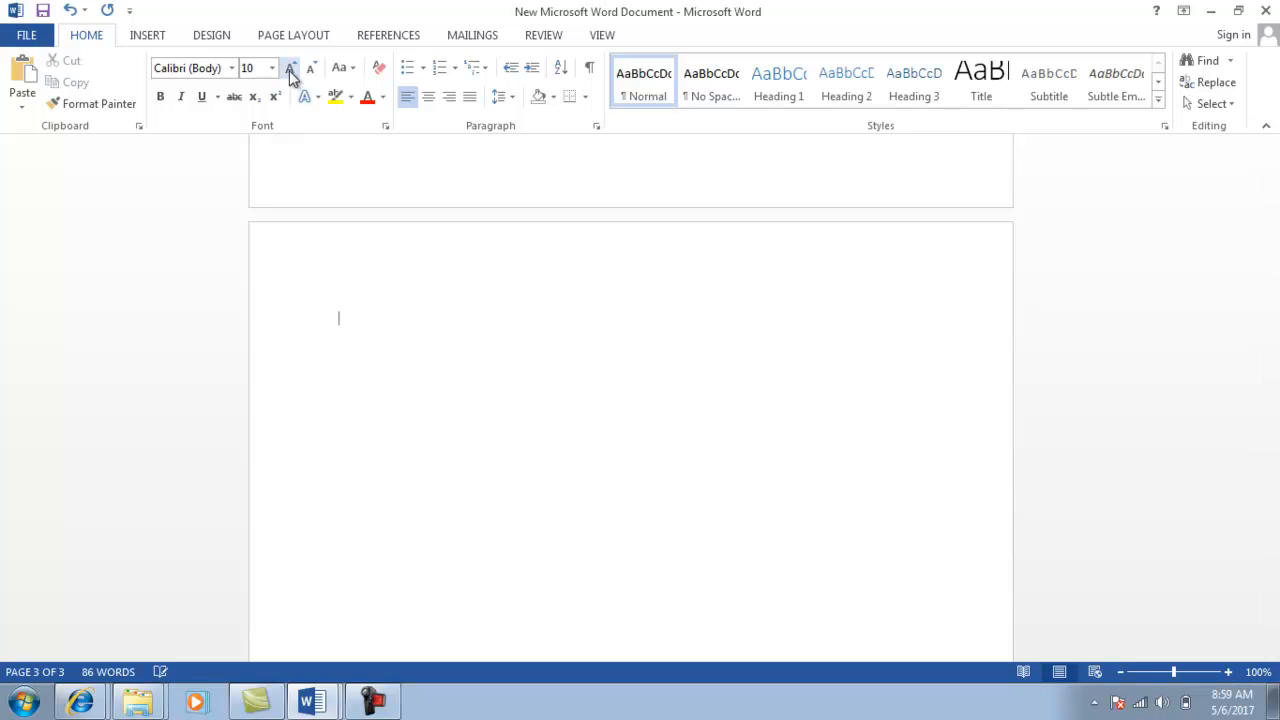
# Type the heading 'Result of sms poll' at the top of page 3.
pyautogui.hotkey('alt', 'Tab')
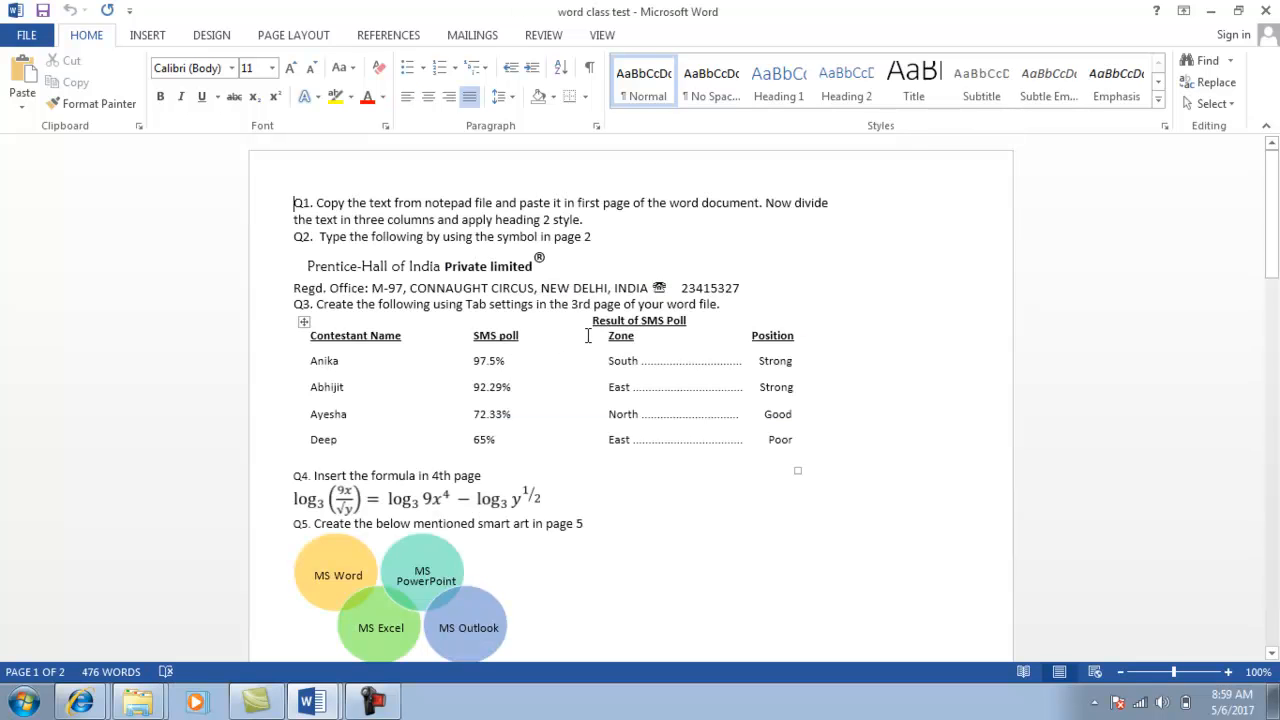
pyautogui.hotkey('alt', 'Tab')
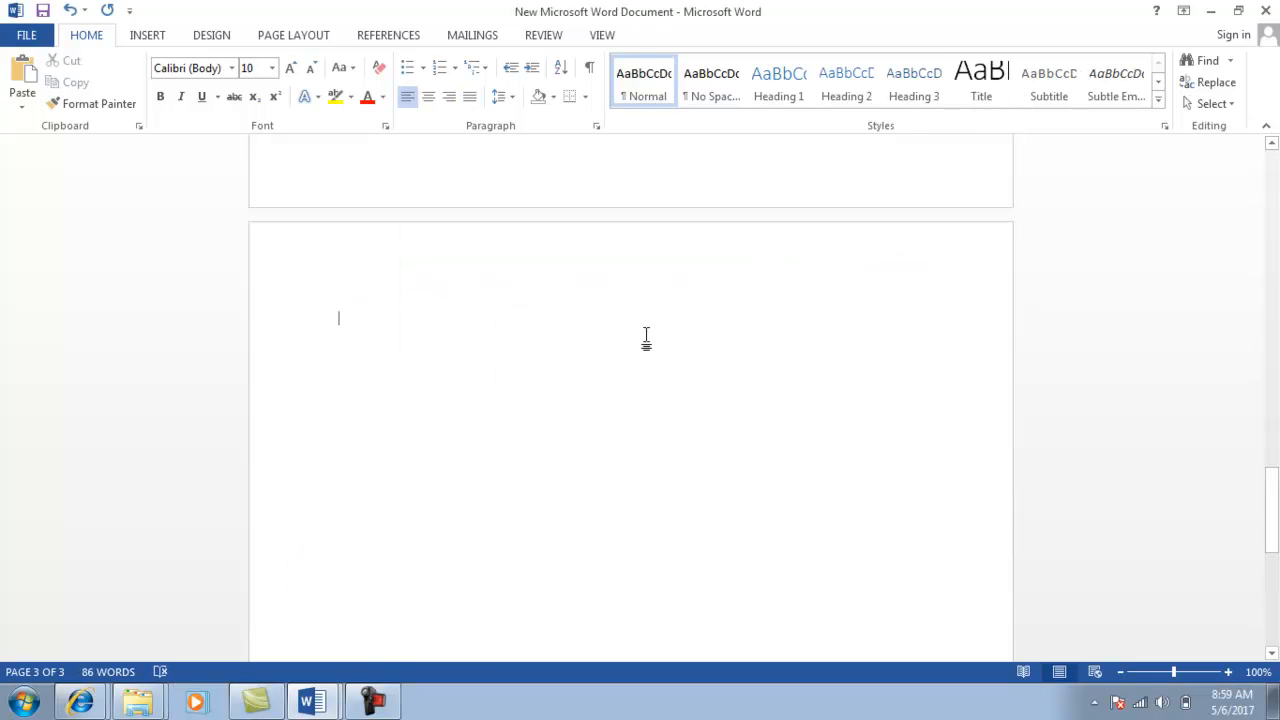
pyautogui.write('Result of sms po')
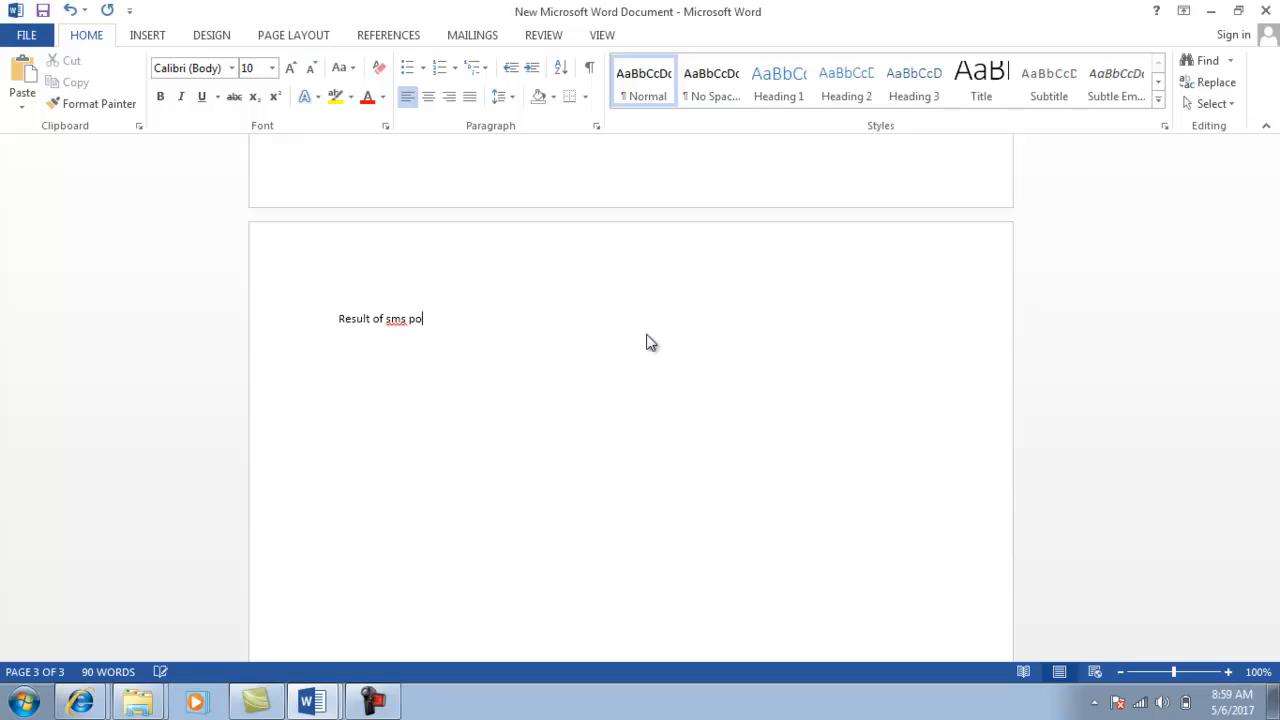
pyautogui.hotkey('ctrl', 'shift', 'Left')
pyautogui.hotkey('ctrl', 'shift', 'Left')
pyautogui.hotkey('ctrl', 'shift', 'Left')
pyautogui.hotkey('ctrl', 'shift', 'Left')
pyautogui.hotkey('ctrl', 'shift', 'Left')
pyautogui.hotkey('ctrl', 'shift', 'Left')
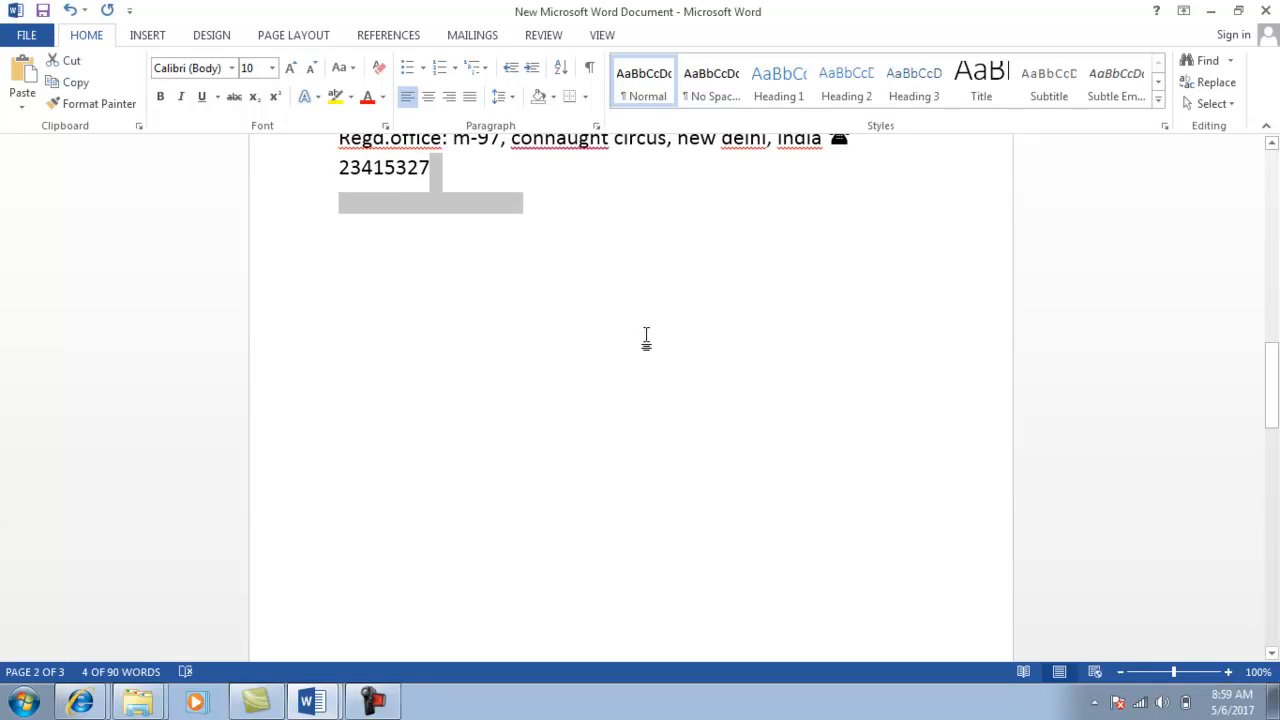
pyautogui.press('Right')
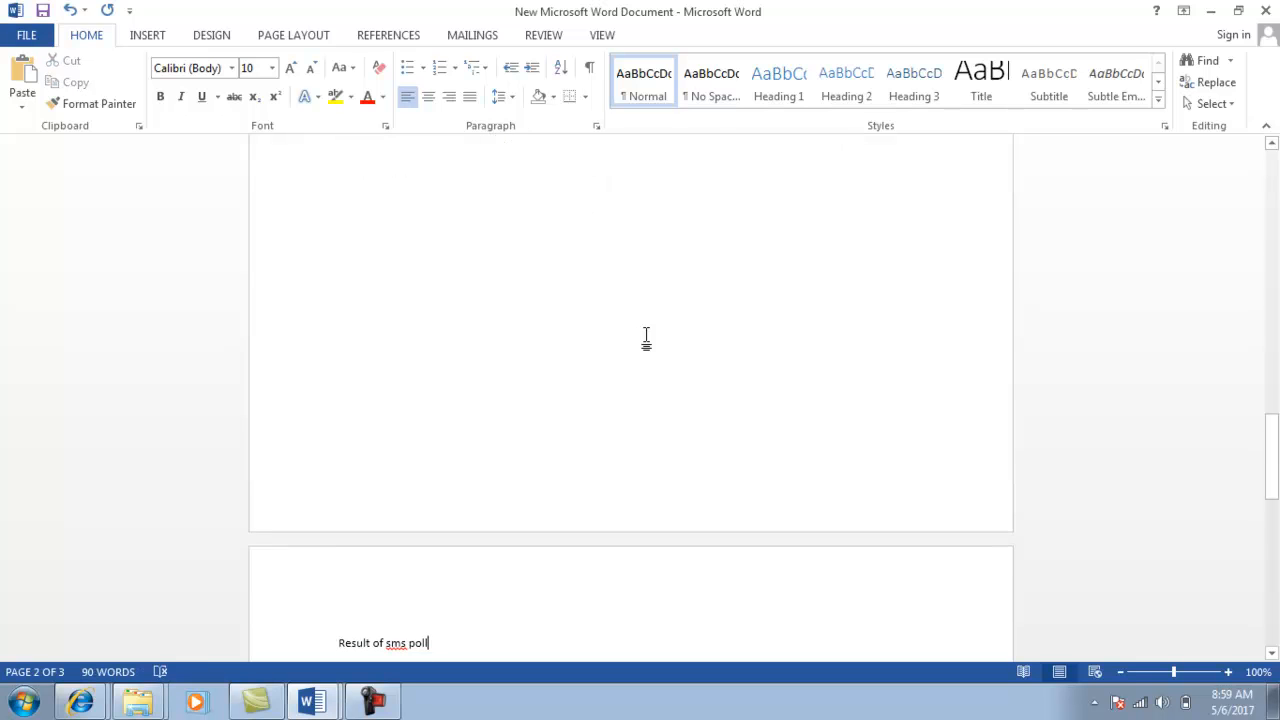
# Enlarge the 'Result of sms poll' heading and center it on the page.
pyautogui.hotkey('shift', 'Left')
pyautogui.hotkey('shift', 'Left')
pyautogui.hotkey('shift', 'Left')
pyautogui.hotkey('shift', 'Left')
pyautogui.hotkey('shift', 'Left')
pyautogui.hotkey('shift', 'Left')
pyautogui.hotkey('shift', 'Left')
pyautogui.hotkey('shift', 'Left')
pyautogui.hotkey('shift', 'Left')
pyautogui.hotkey('shift', 'Left')
pyautogui.hotkey('shift', 'Left')
pyautogui.hotkey('shift', 'Left')
pyautogui.hotkey('shift', 'Left')
pyautogui.hotkey('shift', 'Left')
pyautogui.hotkey('shift', 'Left')
pyautogui.hotkey('shift', 'Left')
pyautogui.hotkey('shift', 'Left')
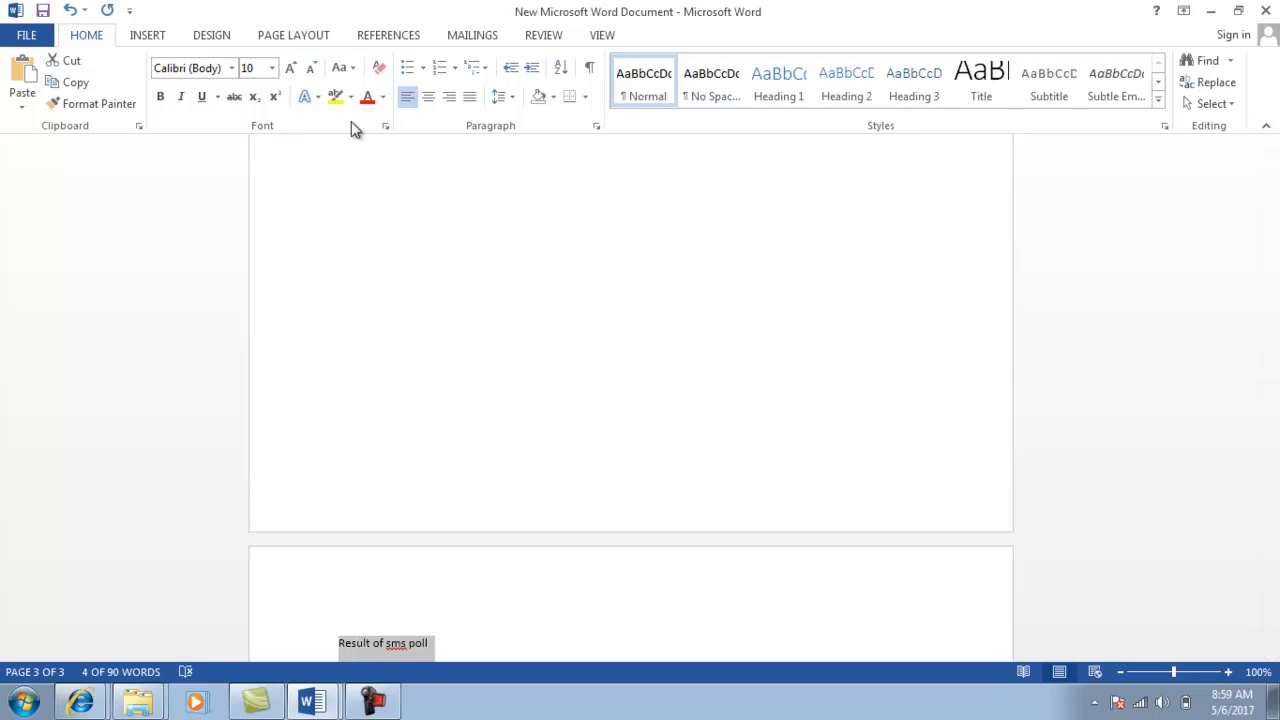
pyautogui.click(296, 72)
pyautogui.click(296, 72)
pyautogui.click(296, 72)
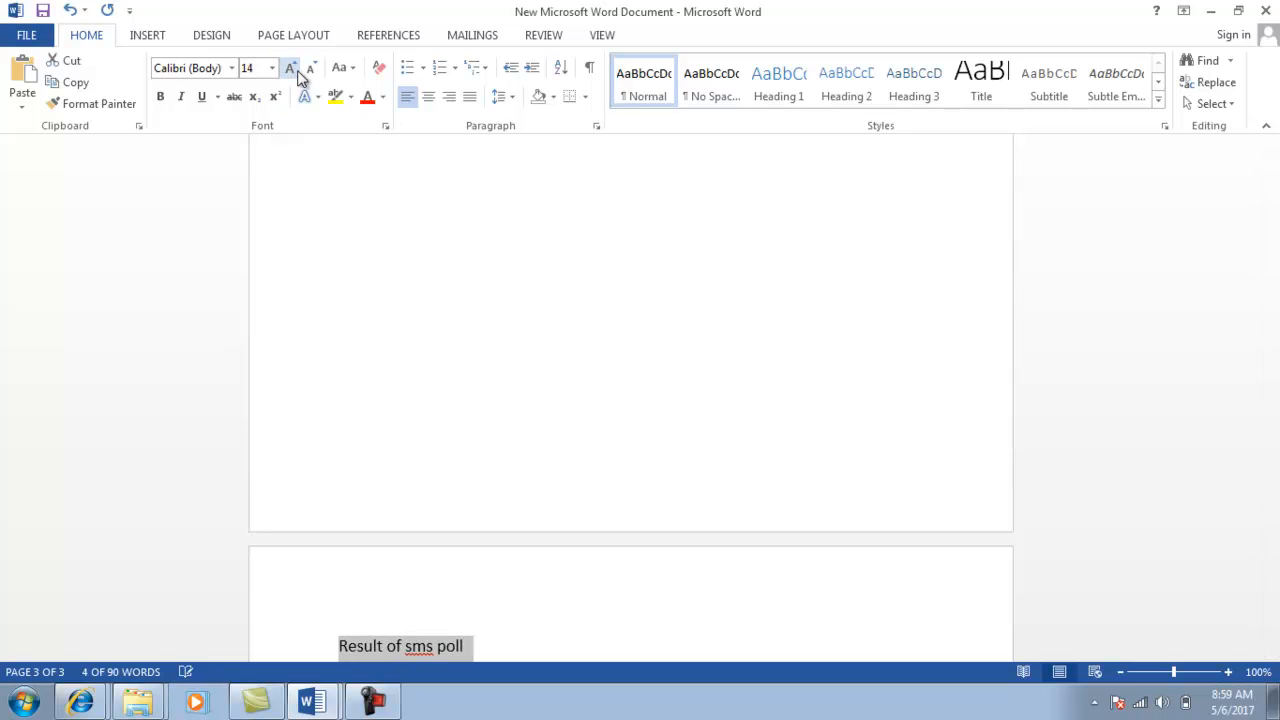
pyautogui.click(296, 72)
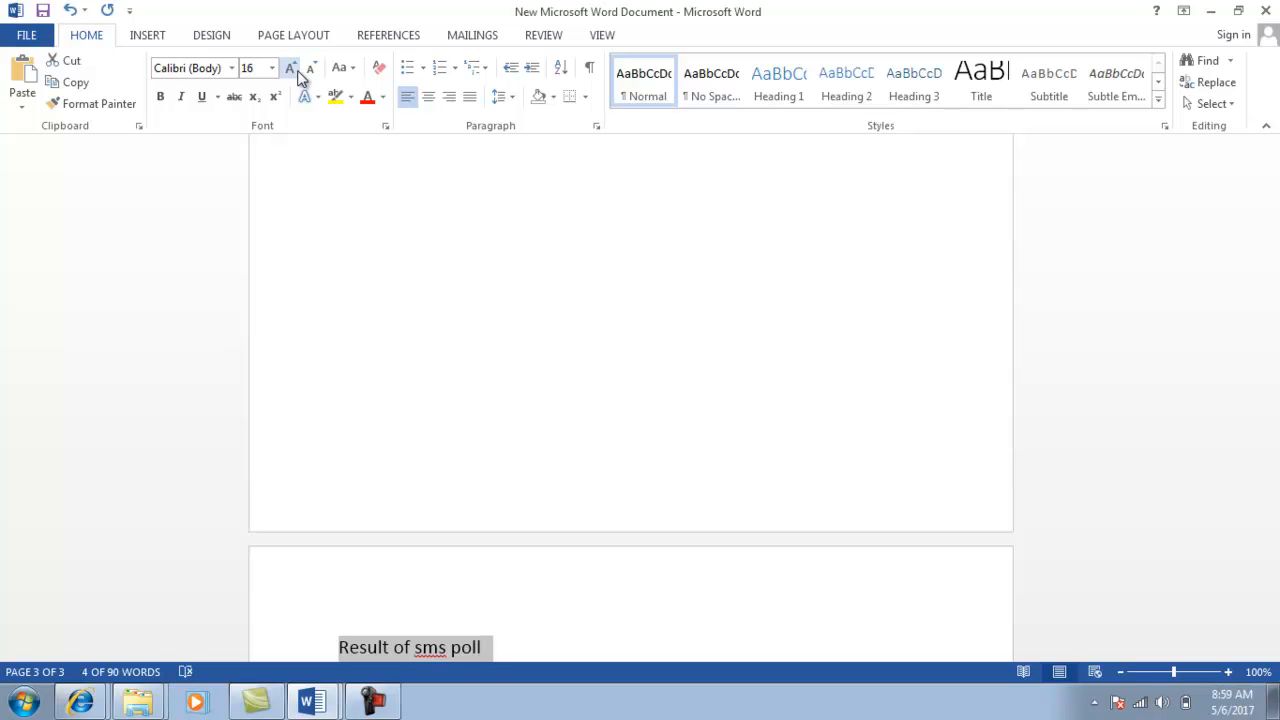
pyautogui.click(429, 99)
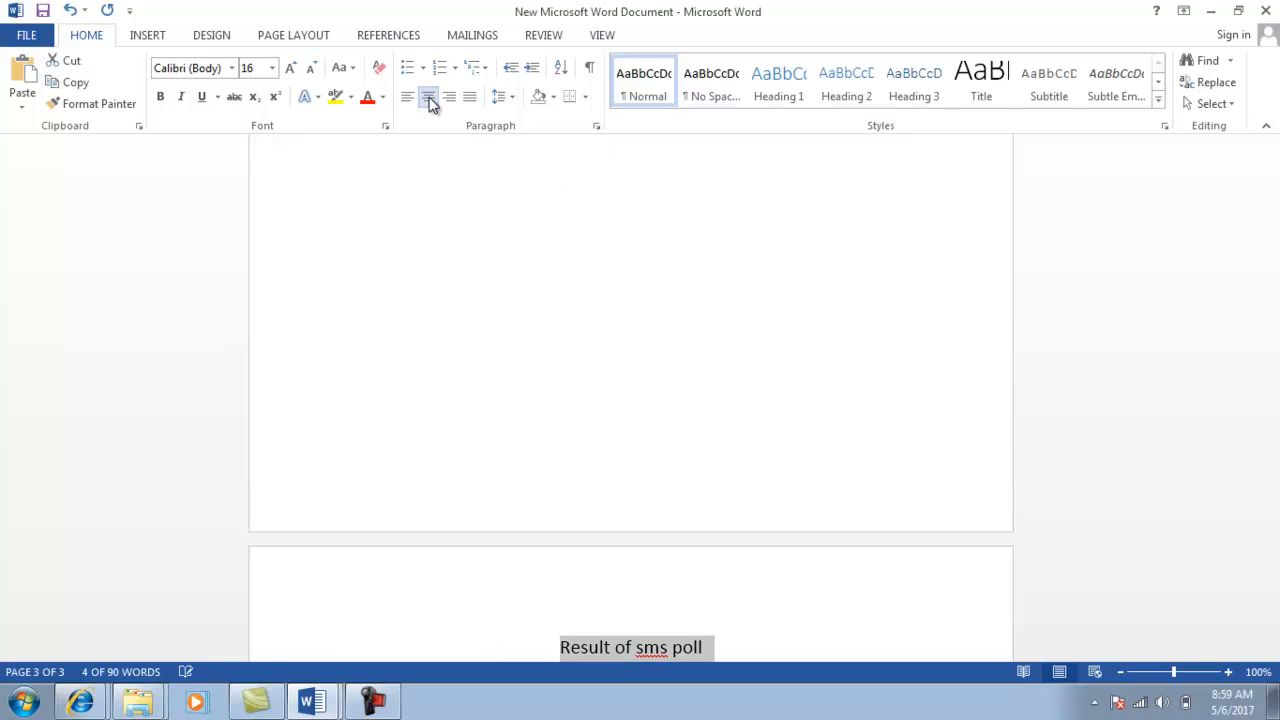
pyautogui.click(754, 639)
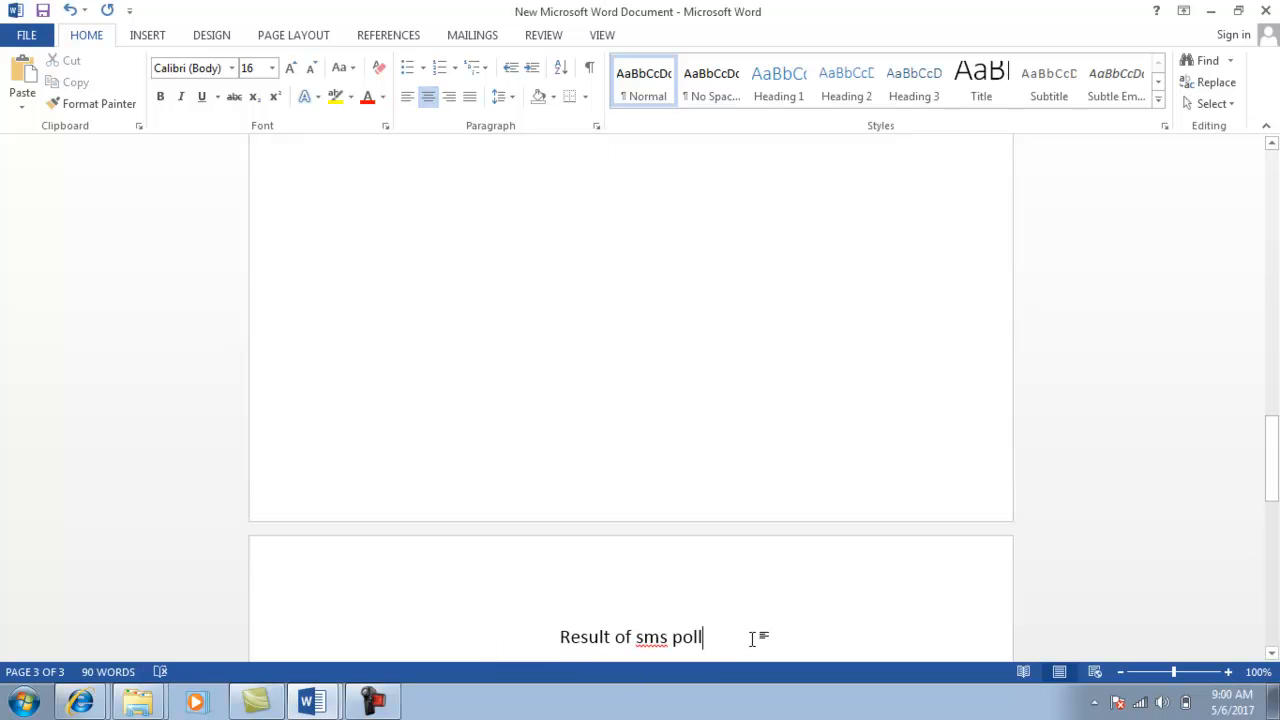
# Underline the whole 'Result of sms poll' heading.
pyautogui.moveTo(1274, 451); pyautogui.dragTo(1268, 519)
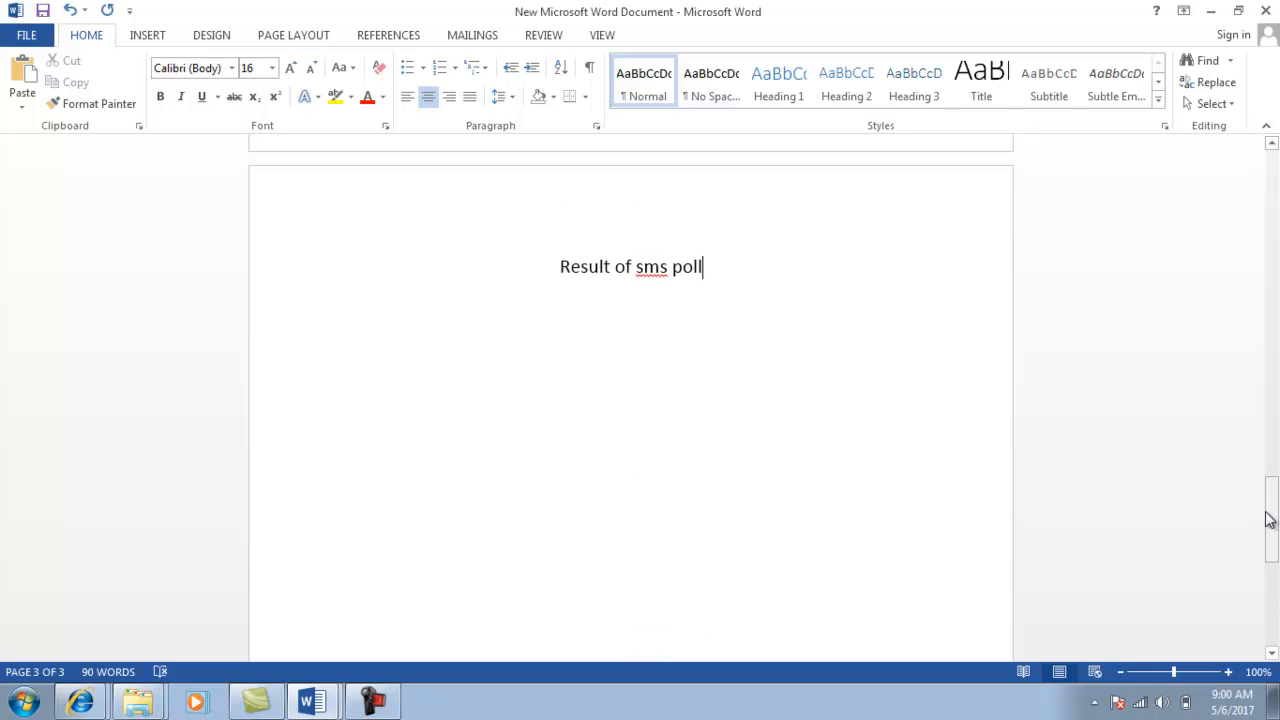
pyautogui.click(558, 266)
pyautogui.hotkey('shift', 'Right')
pyautogui.hotkey('shift', 'Right')
pyautogui.hotkey('shift', 'Right')
pyautogui.hotkey('shift', 'Right')
pyautogui.hotkey('shift', 'Right')
pyautogui.hotkey('shift', 'Right')
pyautogui.hotkey('shift', 'Right')
pyautogui.hotkey('shift', 'Right')
pyautogui.hotkey('shift', 'Right')
pyautogui.hotkey('shift', 'Right')
pyautogui.hotkey('shift', 'Right')
pyautogui.hotkey('shift', 'Right')
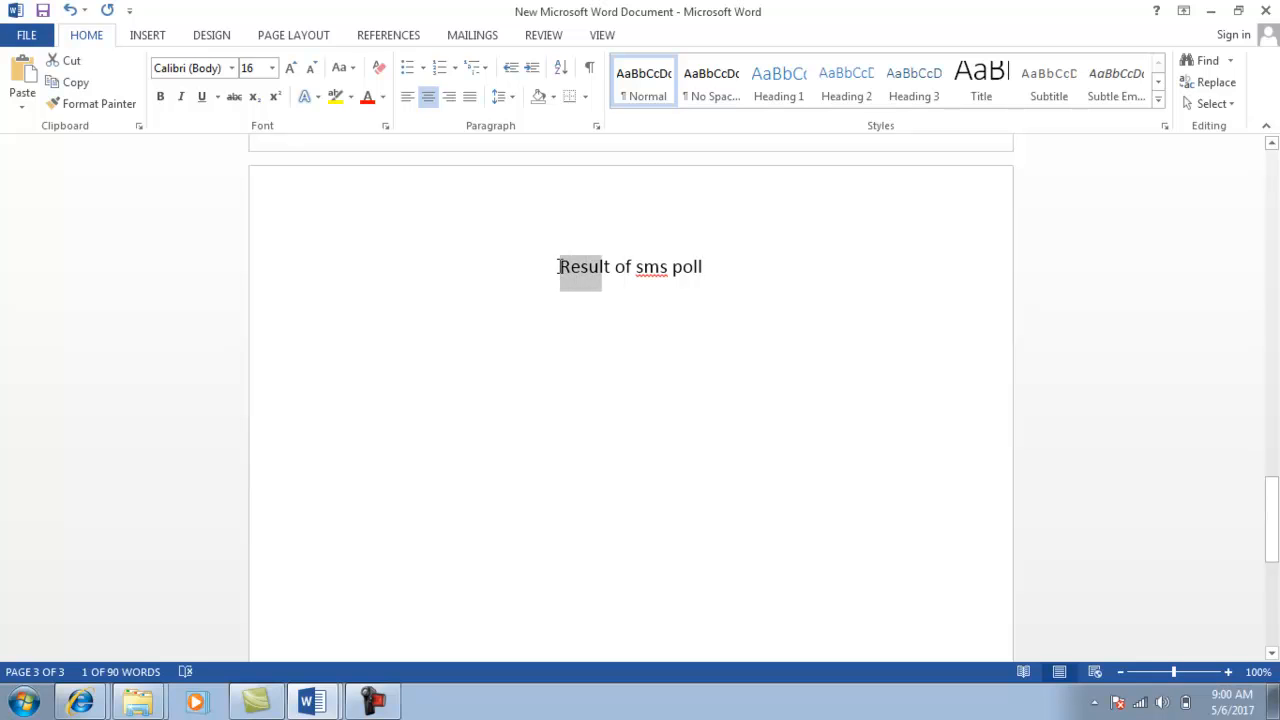
pyautogui.hotkey('shift', 'Right')
pyautogui.hotkey('shift', 'Right')
pyautogui.hotkey('shift', 'Right')
pyautogui.hotkey('shift', 'Right')
pyautogui.hotkey('shift', 'Right')
pyautogui.hotkey('shift', 'Right')
pyautogui.hotkey('shift', 'Right')
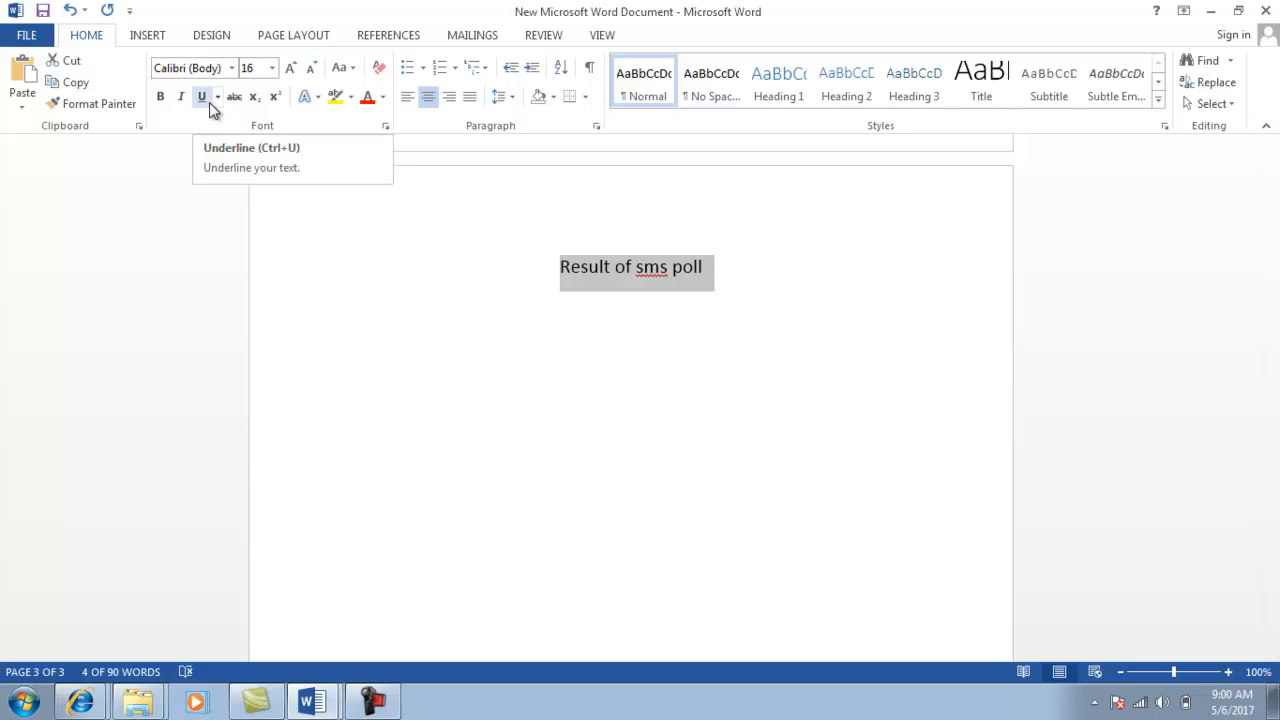
pyautogui.click(203, 99)
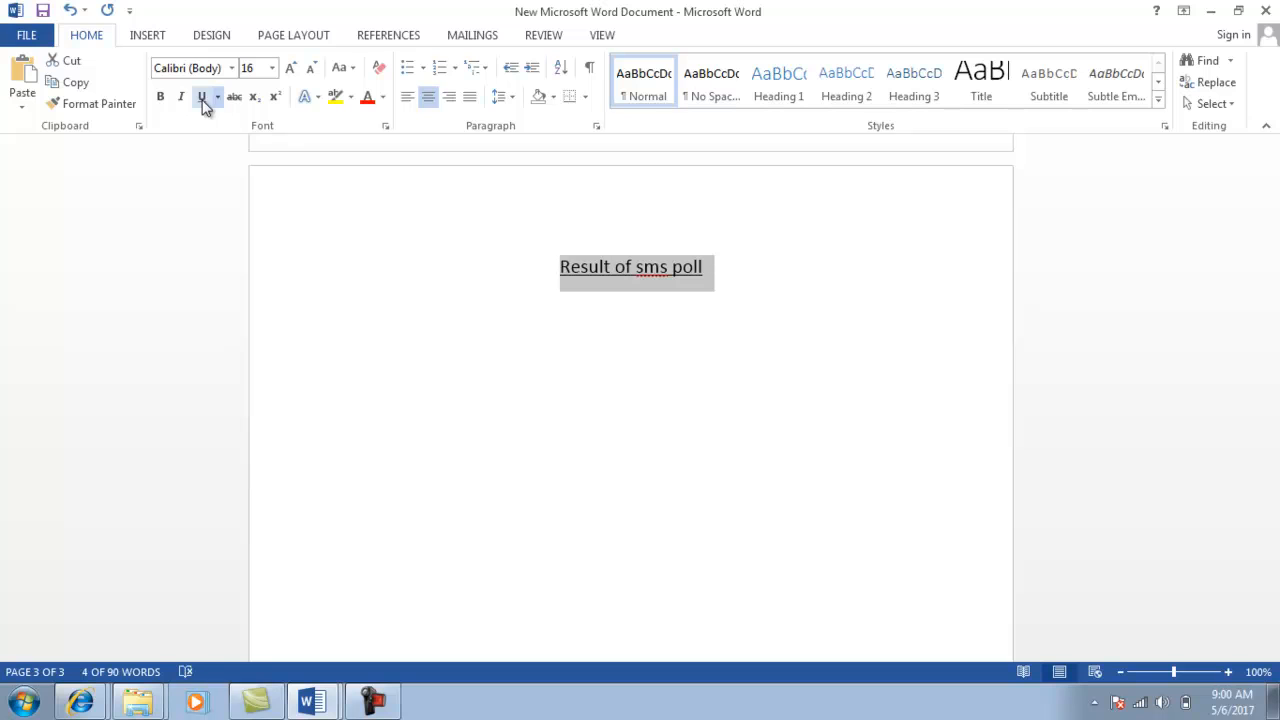
pyautogui.click(652, 267)
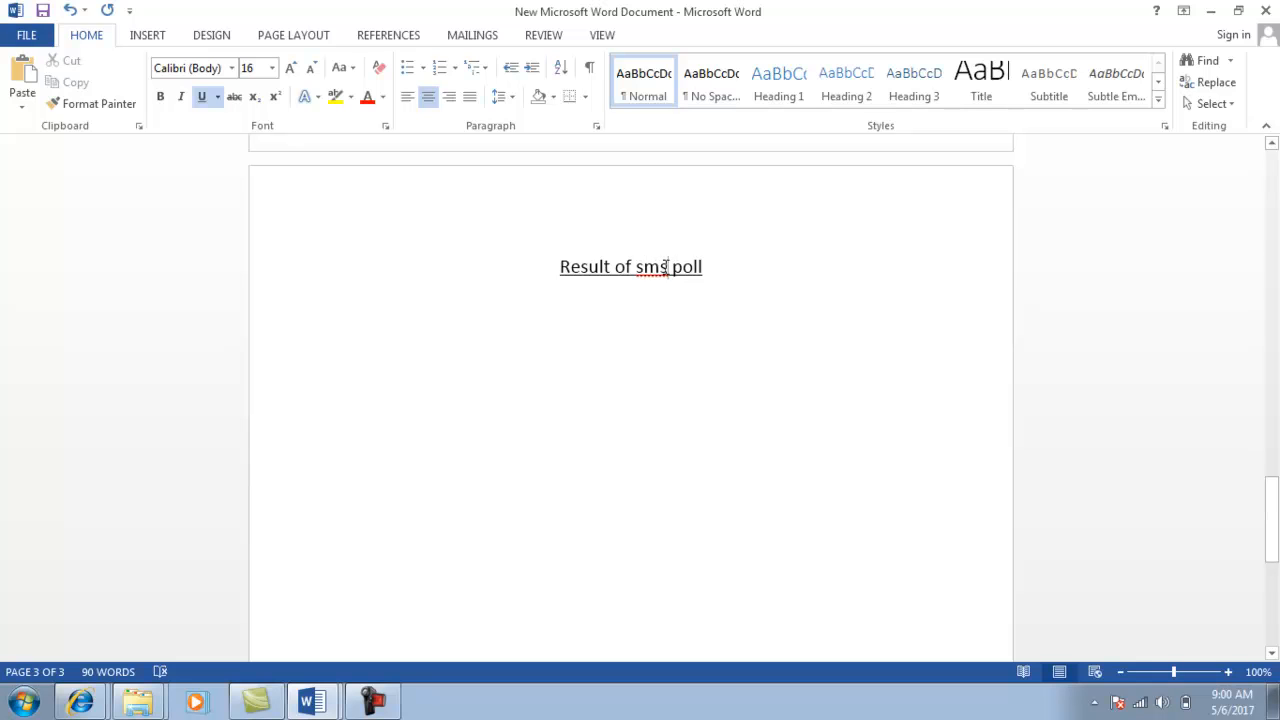
# Change 'sms' to 'SMS' in the heading and add a new line below it.
pyautogui.press('BackSpace')
pyautogui.press('BackSpace')
pyautogui.press('BackSpace')
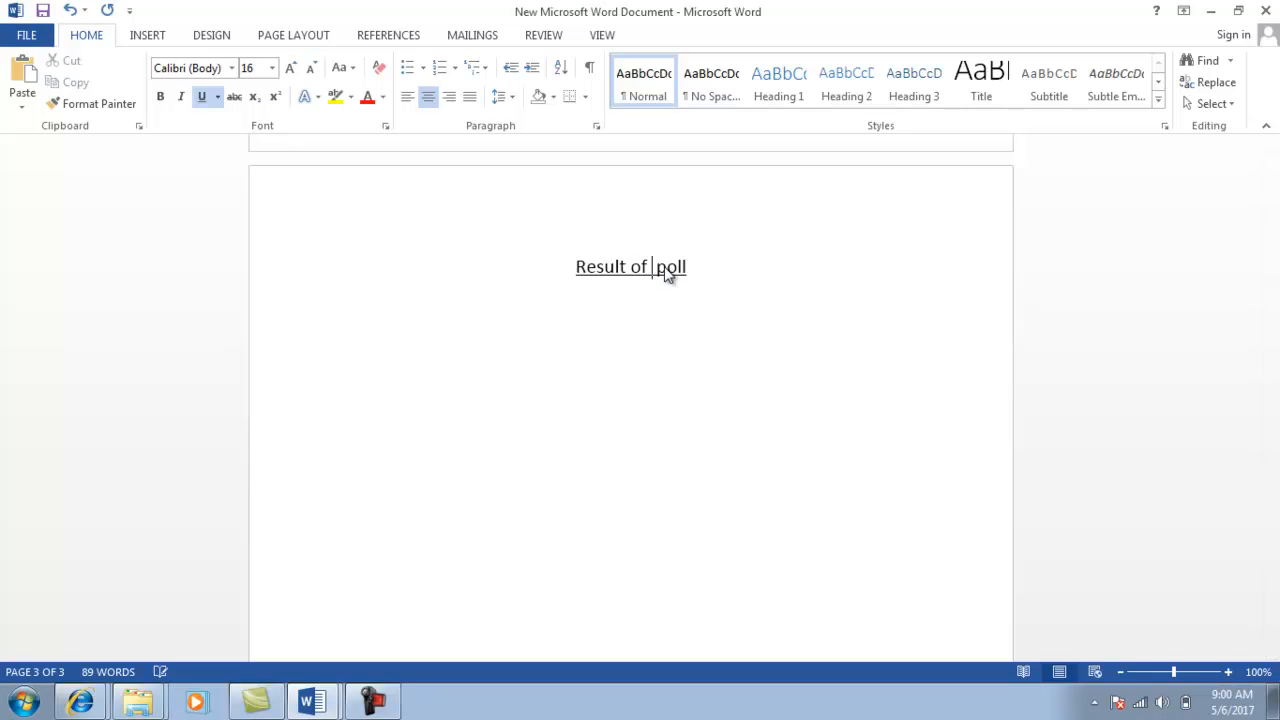
pyautogui.write('S')
pyautogui.write('M')
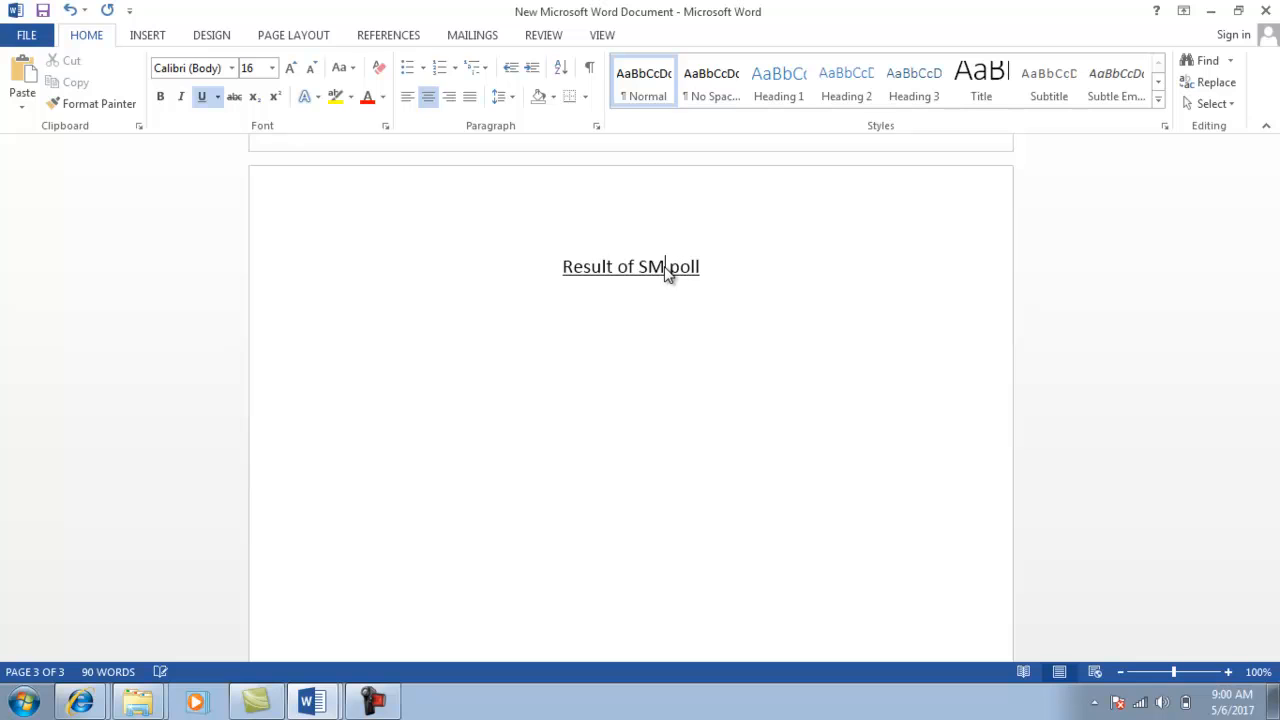
pyautogui.write('S')
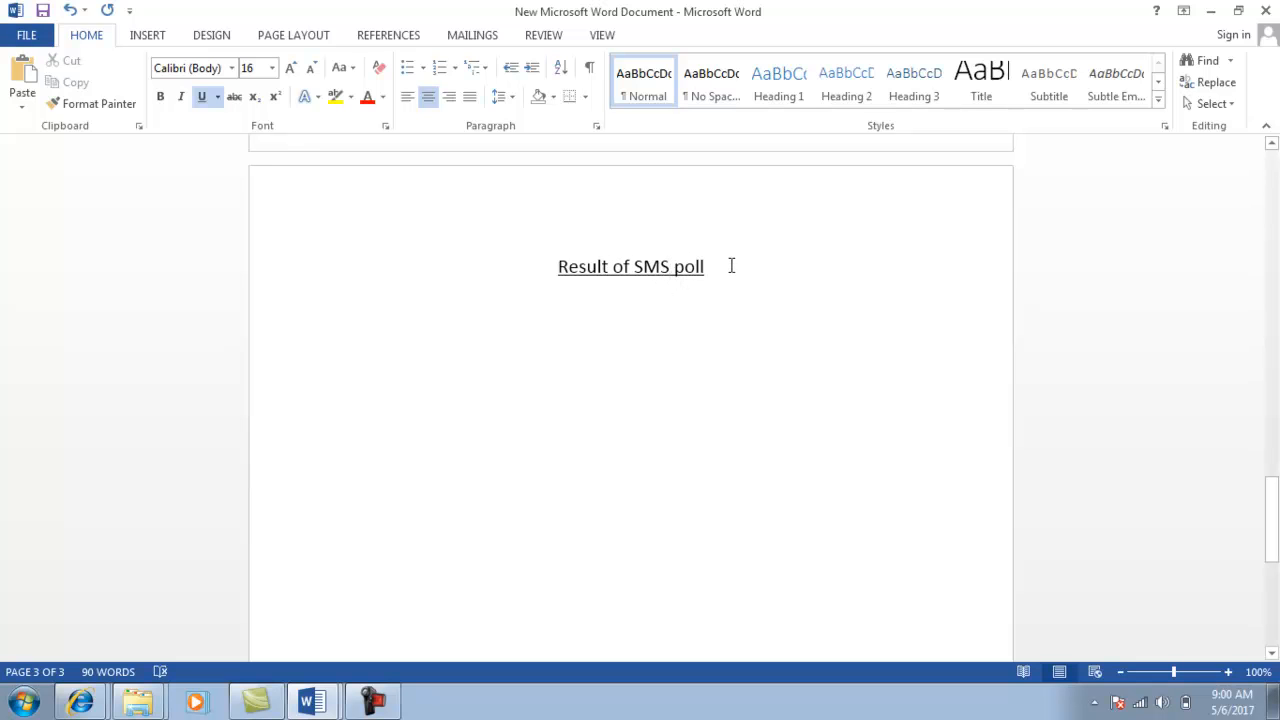
pyautogui.click(729, 265)
pyautogui.press('Return')
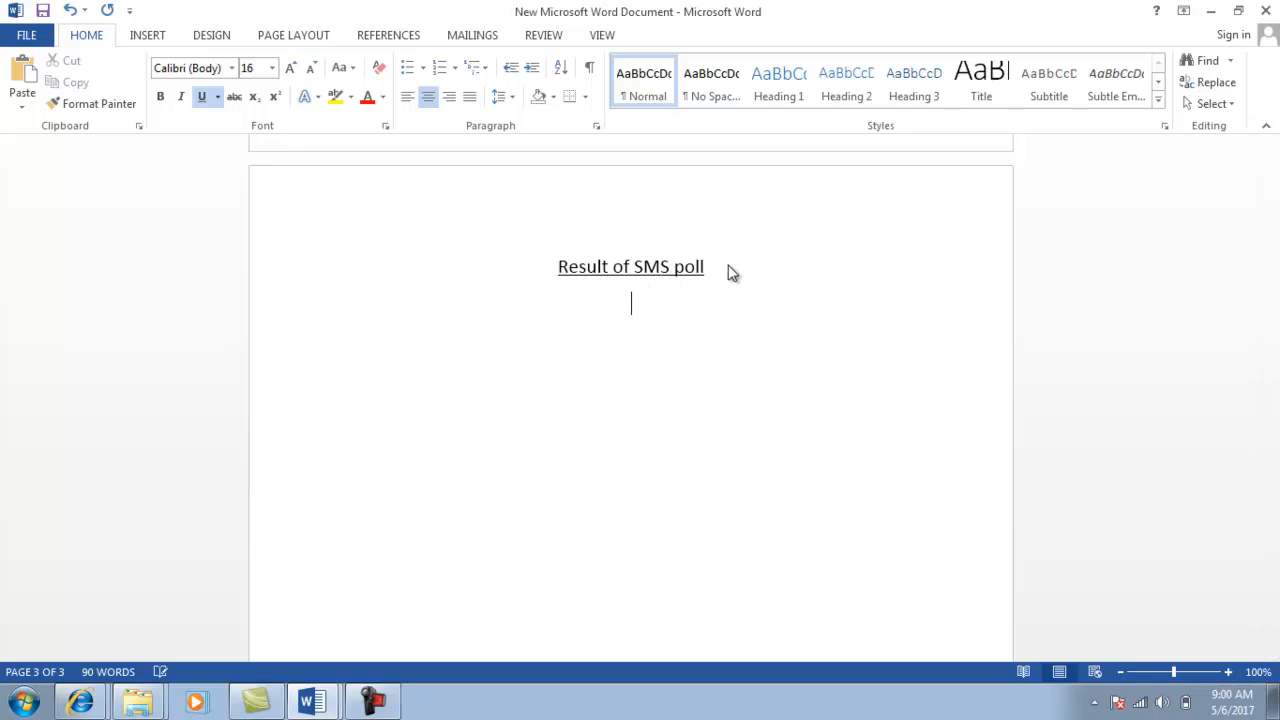
# Left-align the line under the heading and turn on the Ruler in View.
pyautogui.click(406, 102)
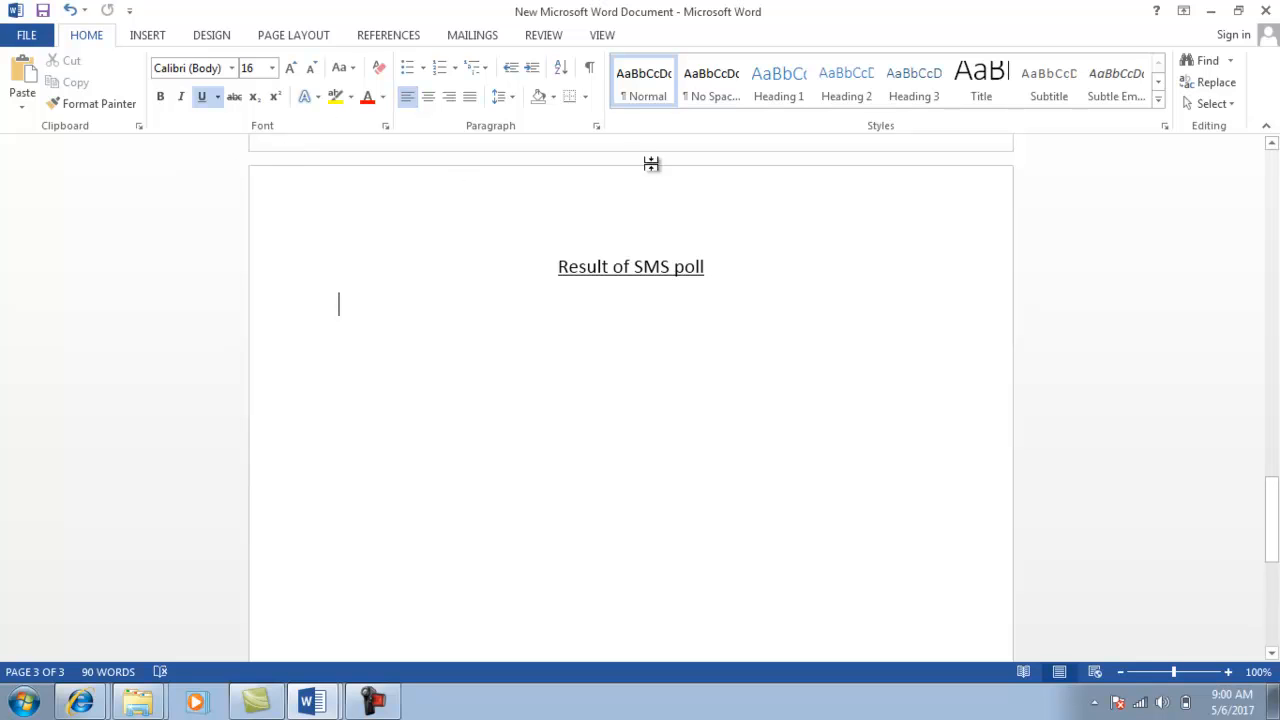
pyautogui.click(604, 38)
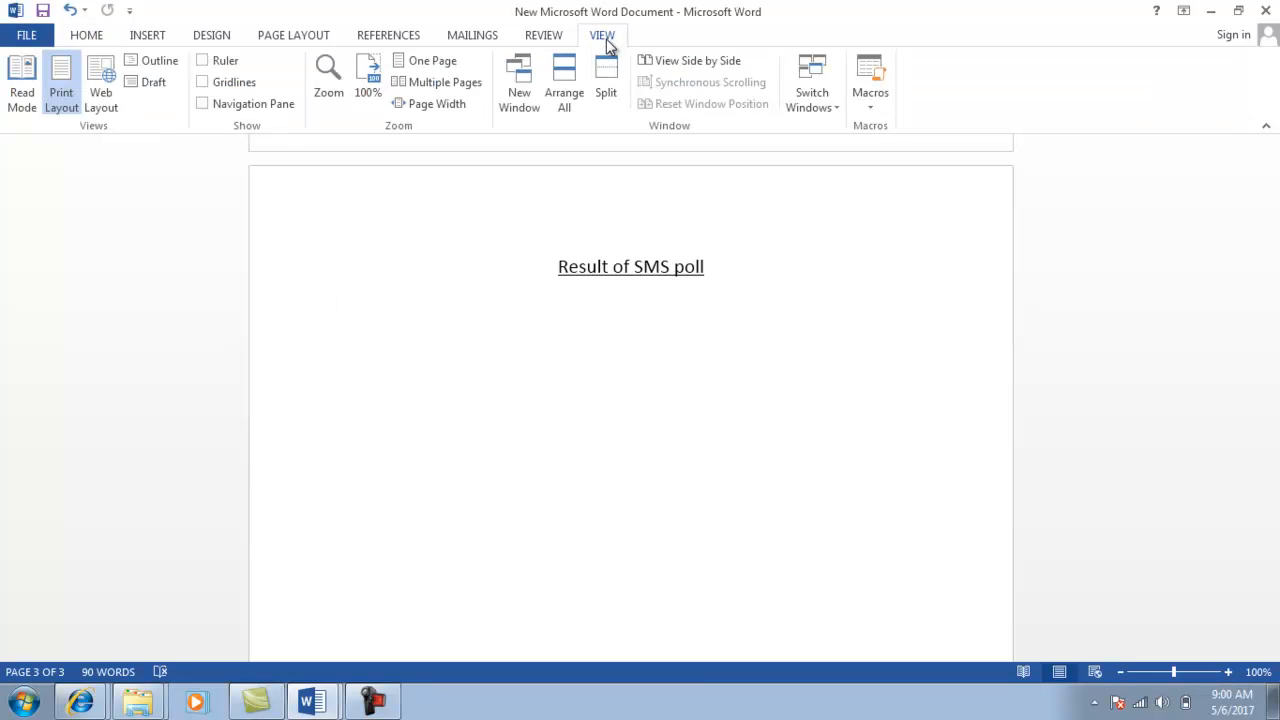
pyautogui.click(203, 61)
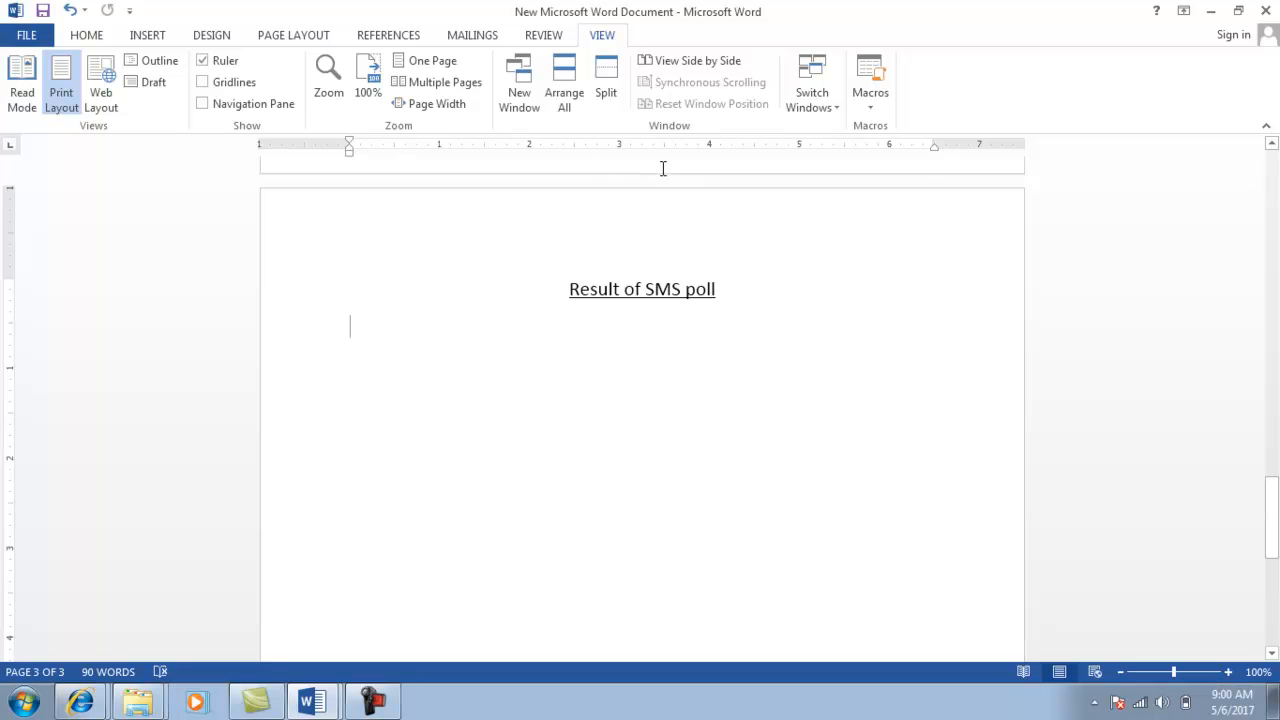
pyautogui.click(1273, 654)
pyautogui.click(1273, 654)
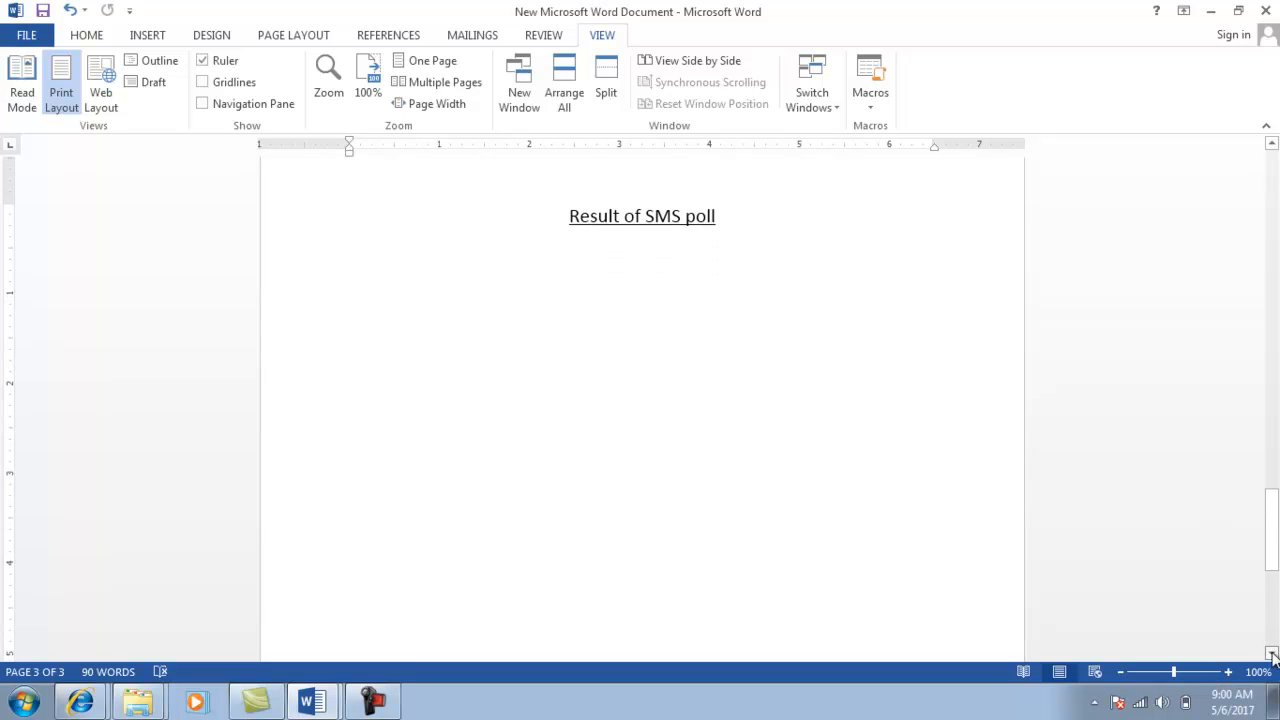
pyautogui.click(1273, 654)
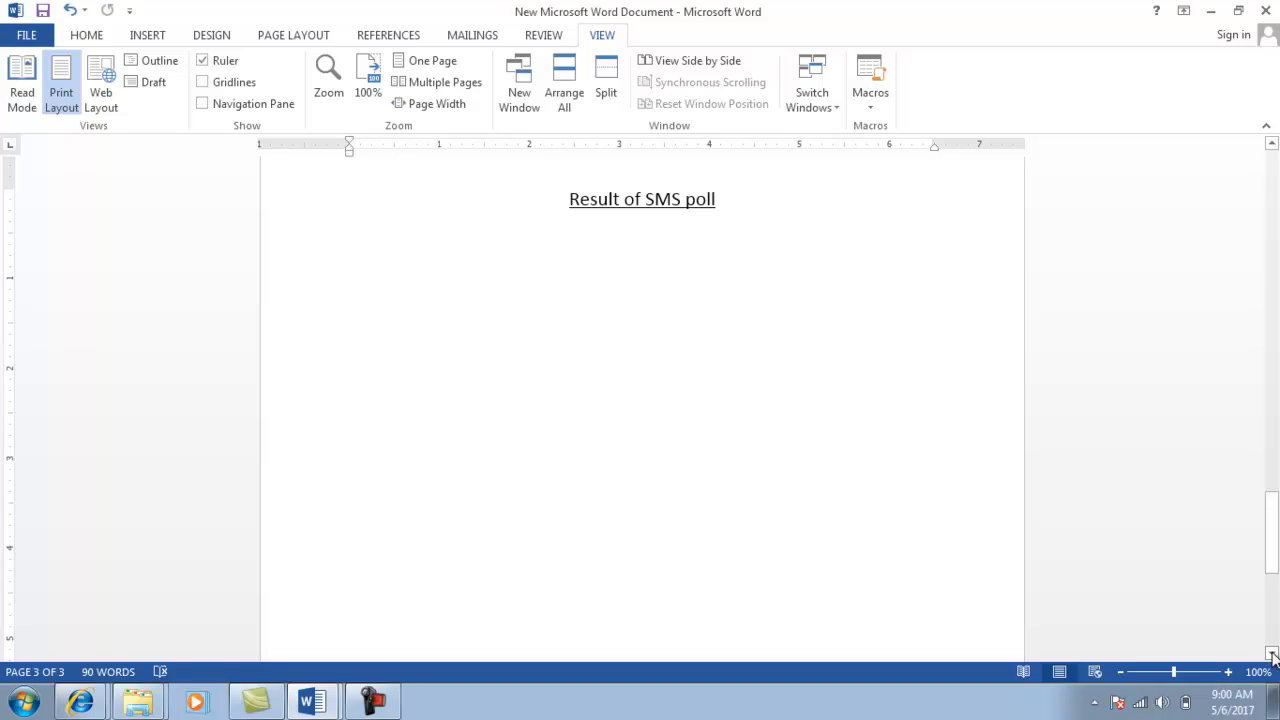
# Set the new line to 12 pt with underlining turned off.
pyautogui.click(90, 37)
pyautogui.click(311, 70)
pyautogui.click(311, 70)
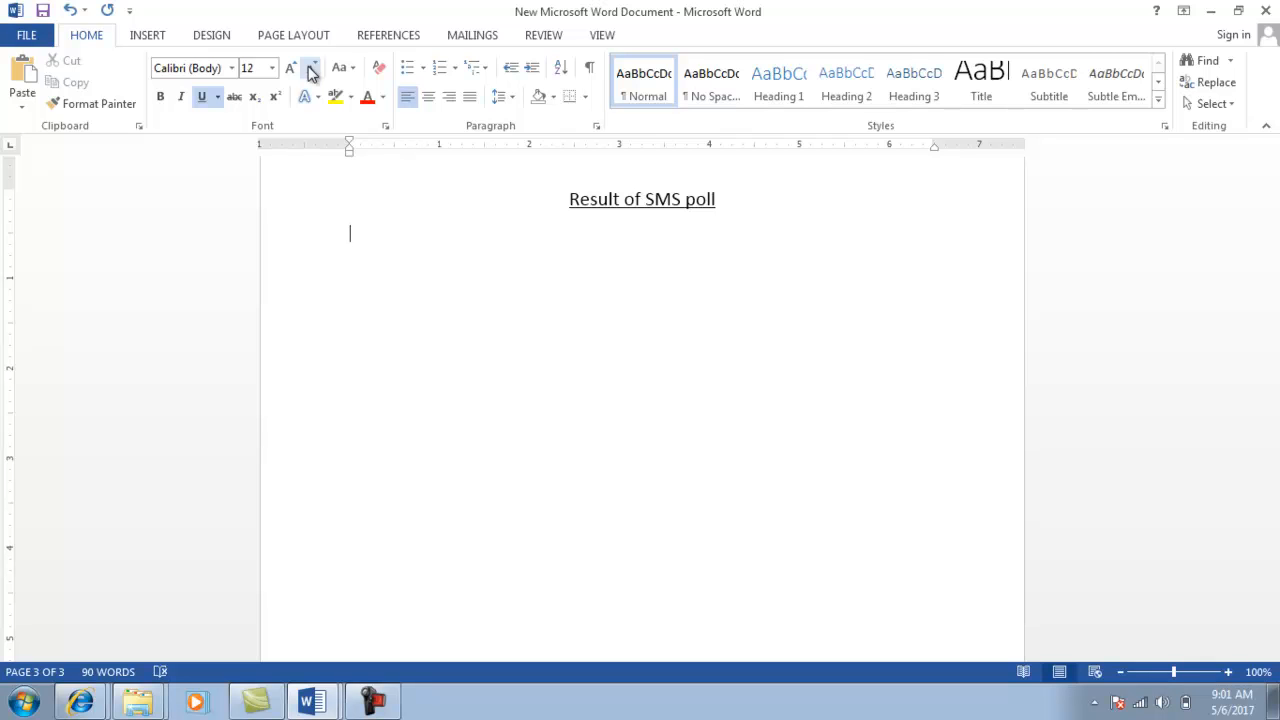
pyautogui.write('C')
pyautogui.press('BackSpace')
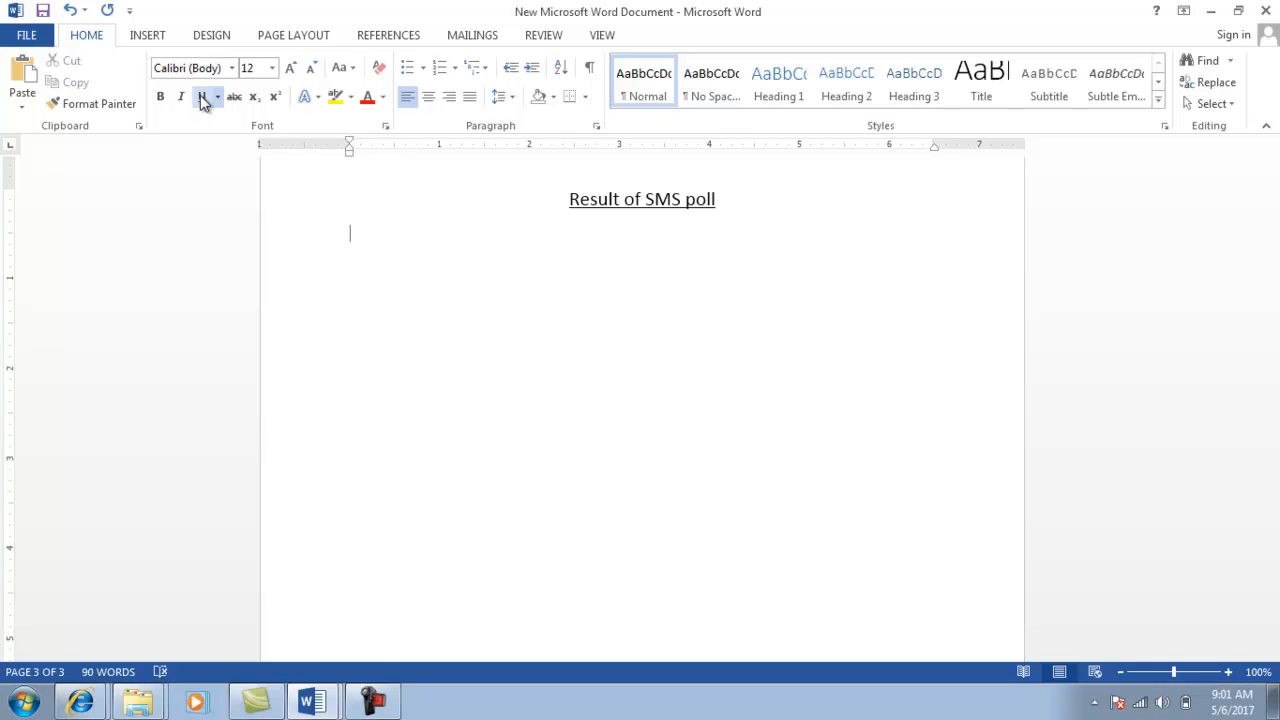
pyautogui.click(204, 102)
# Type the tab-separated headers Contestant name, SMS Poll, Zone and Position.
pyautogui.write('Contestant name\t')
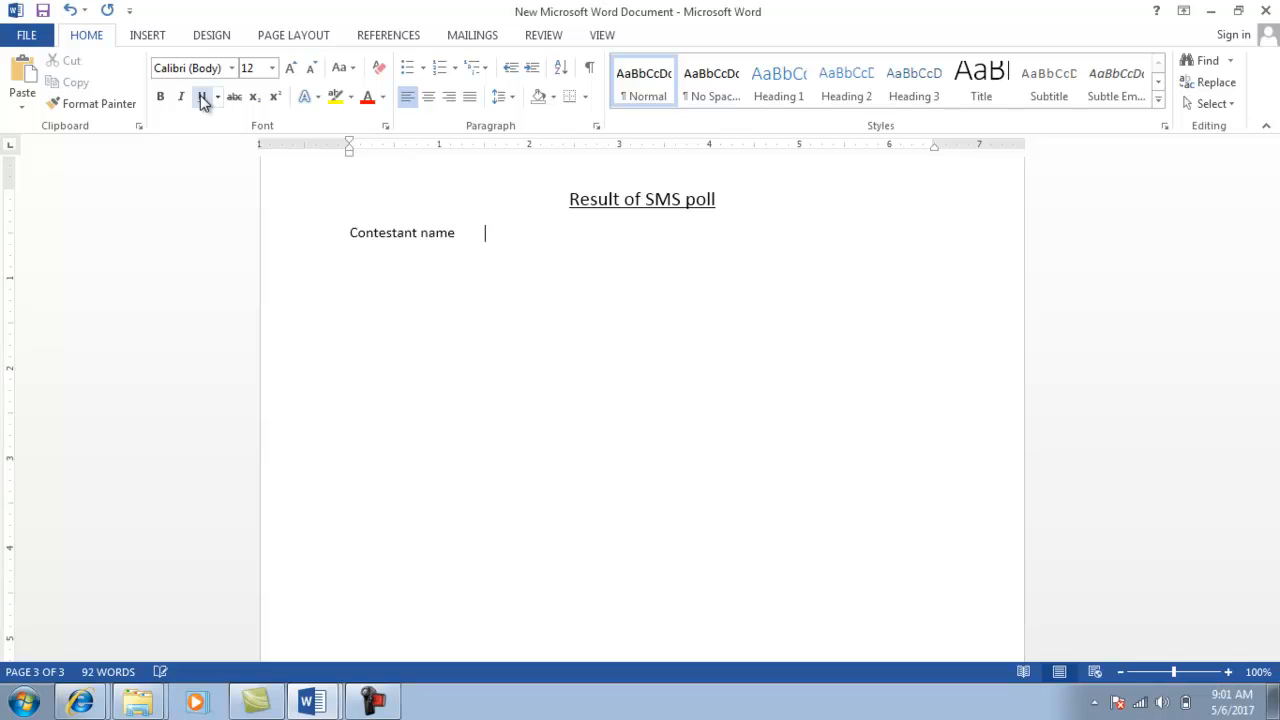
pyautogui.write('SMS Poll')
pyautogui.press('Tab')
pyautogui.write('Zone\tp')
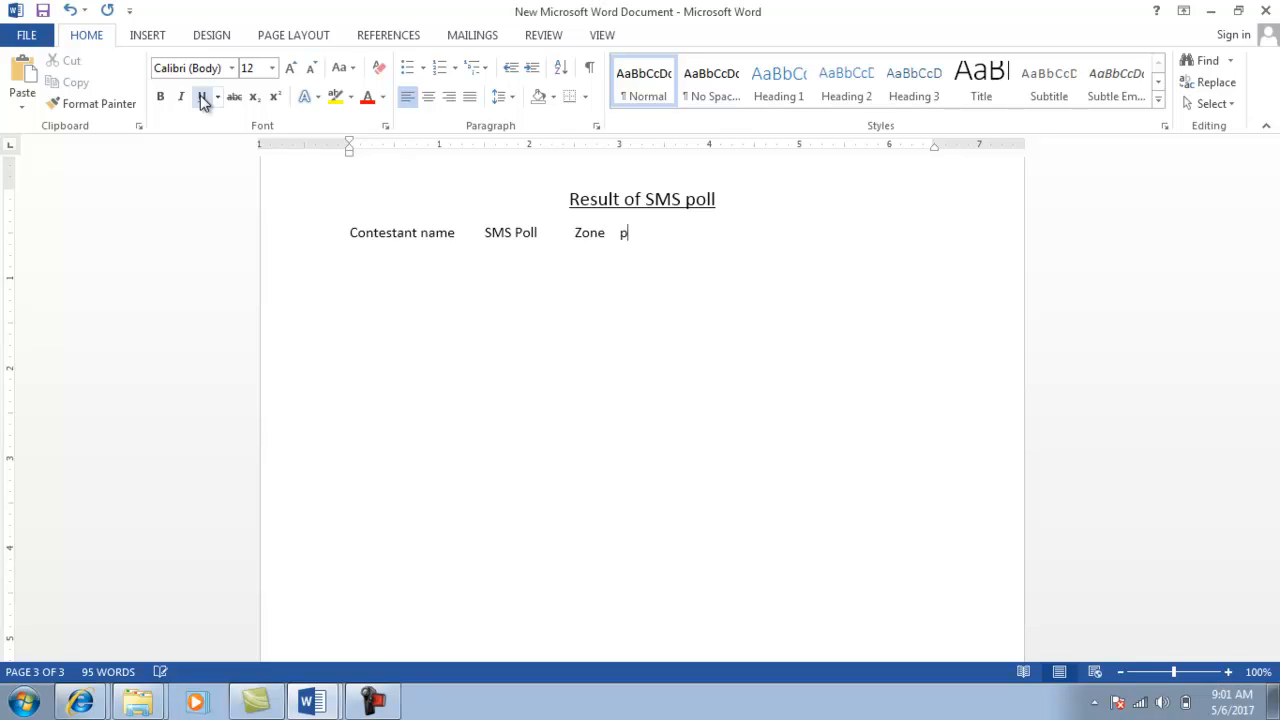
pyautogui.press('BackSpace')
pyautogui.write('Position')
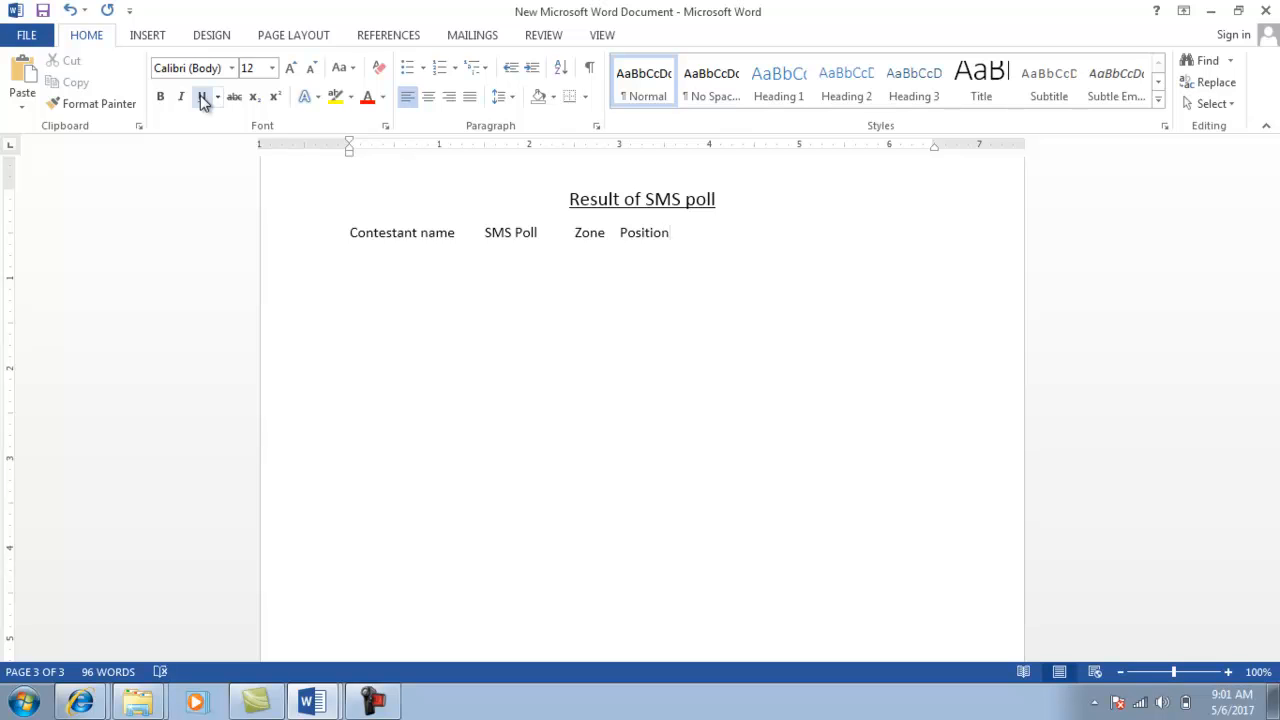
# Add extra tabs so SMS Poll, Zone and Position sit farther apart.
pyautogui.click(462, 232)
pyautogui.press('Tab')
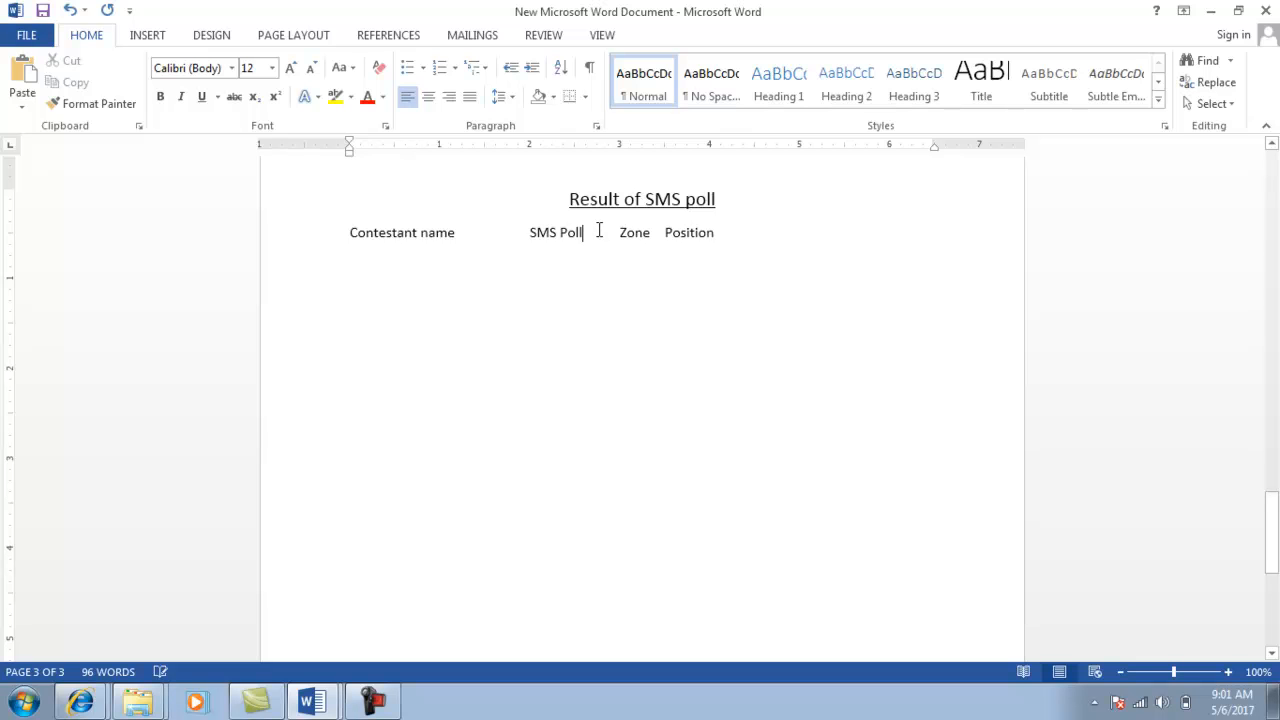
pyautogui.press('Tab')
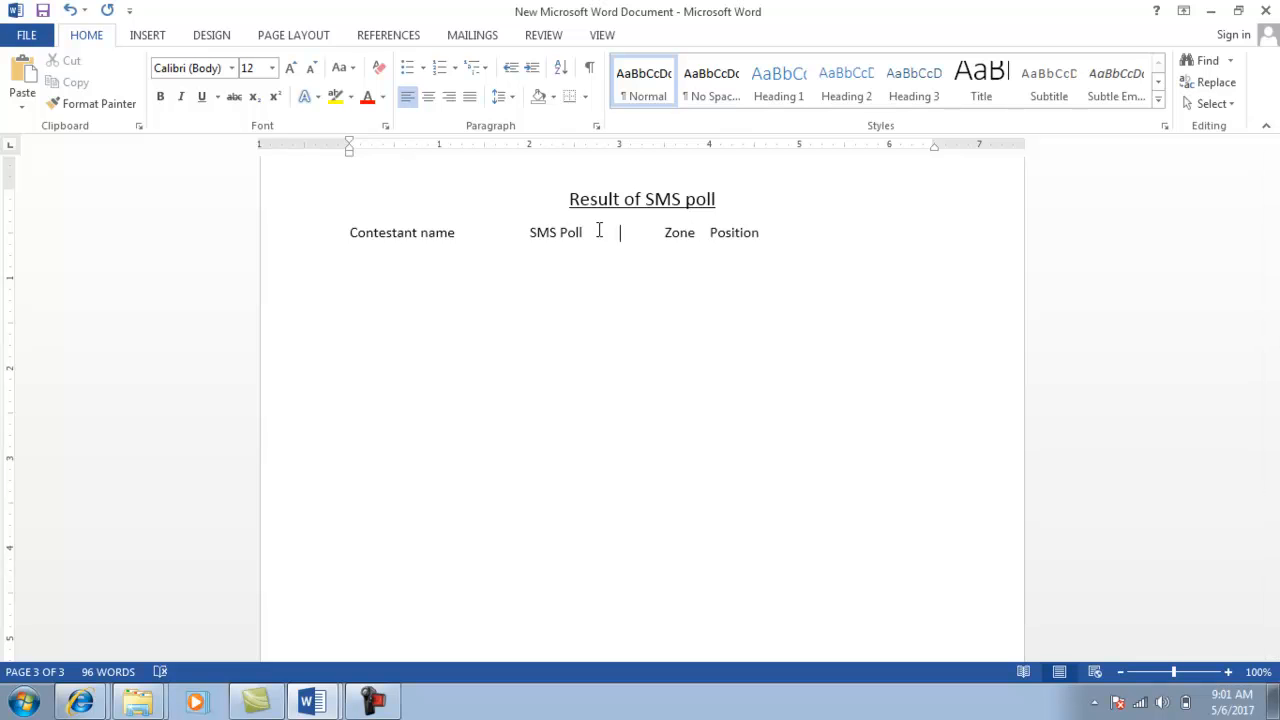
pyautogui.press('Tab')
pyautogui.press('Tab')
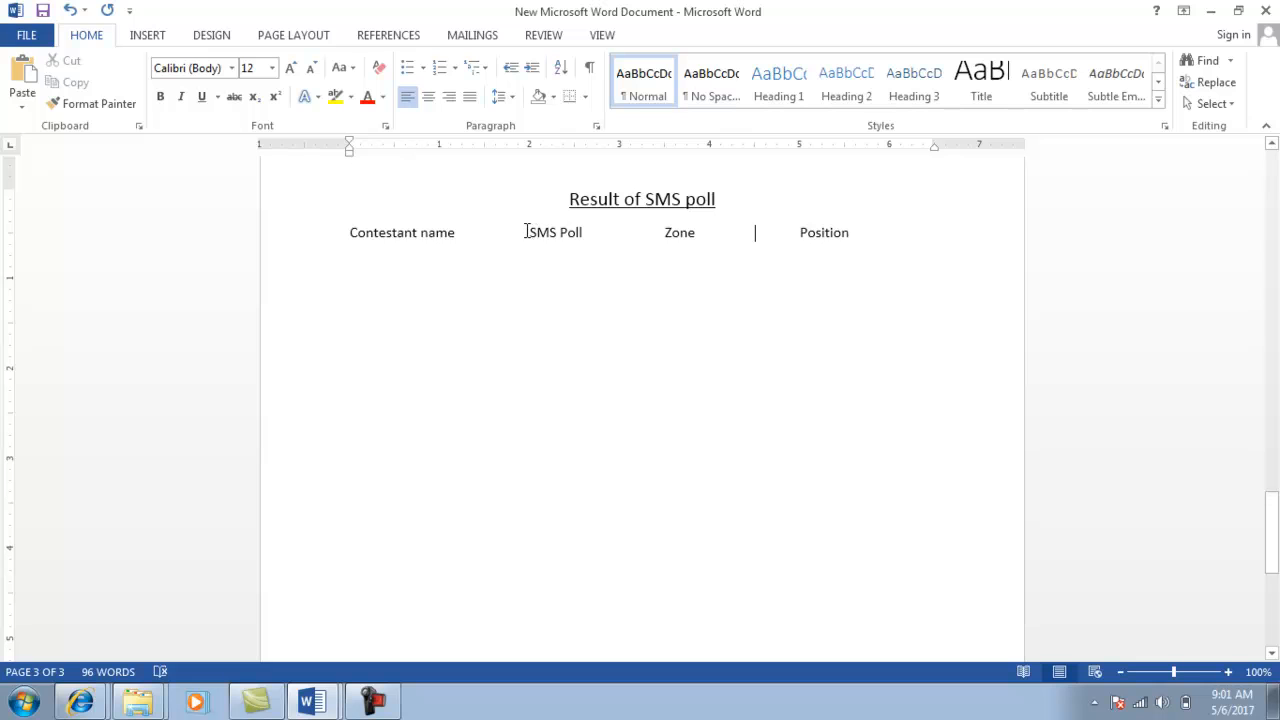
pyautogui.doubleClick(619, 232)
pyautogui.click(642, 236)
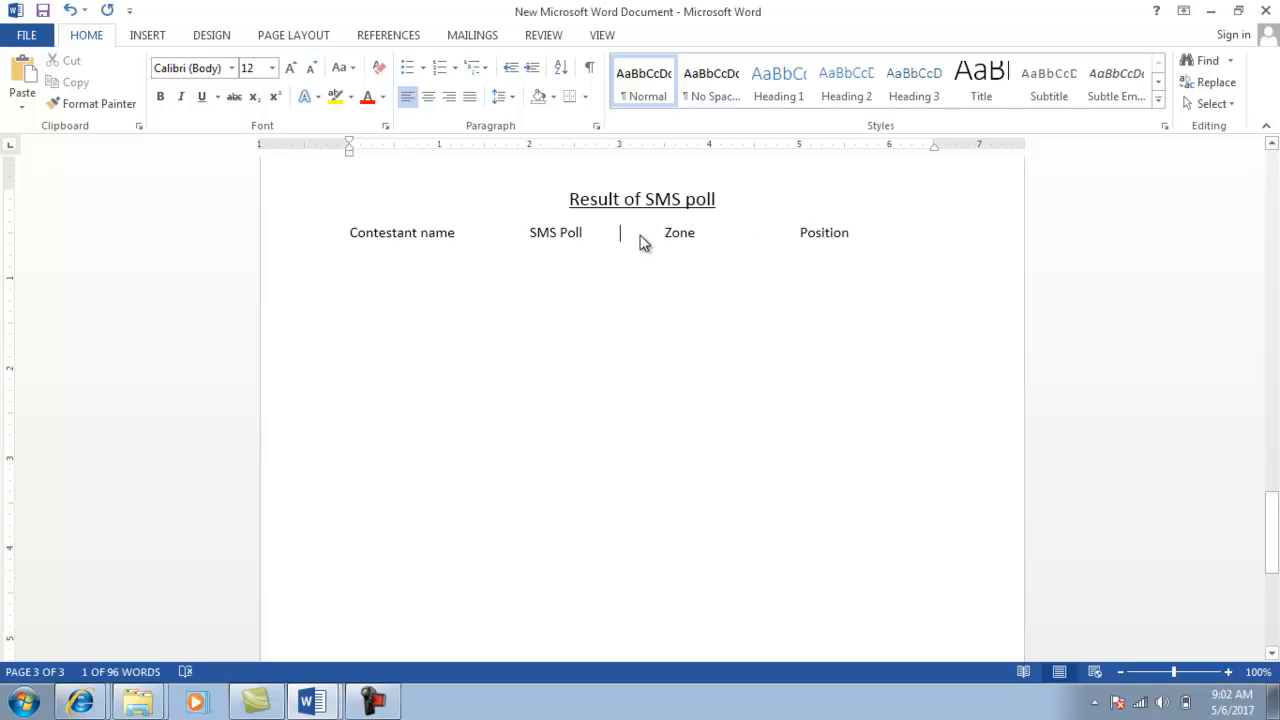
pyautogui.press('Tab')
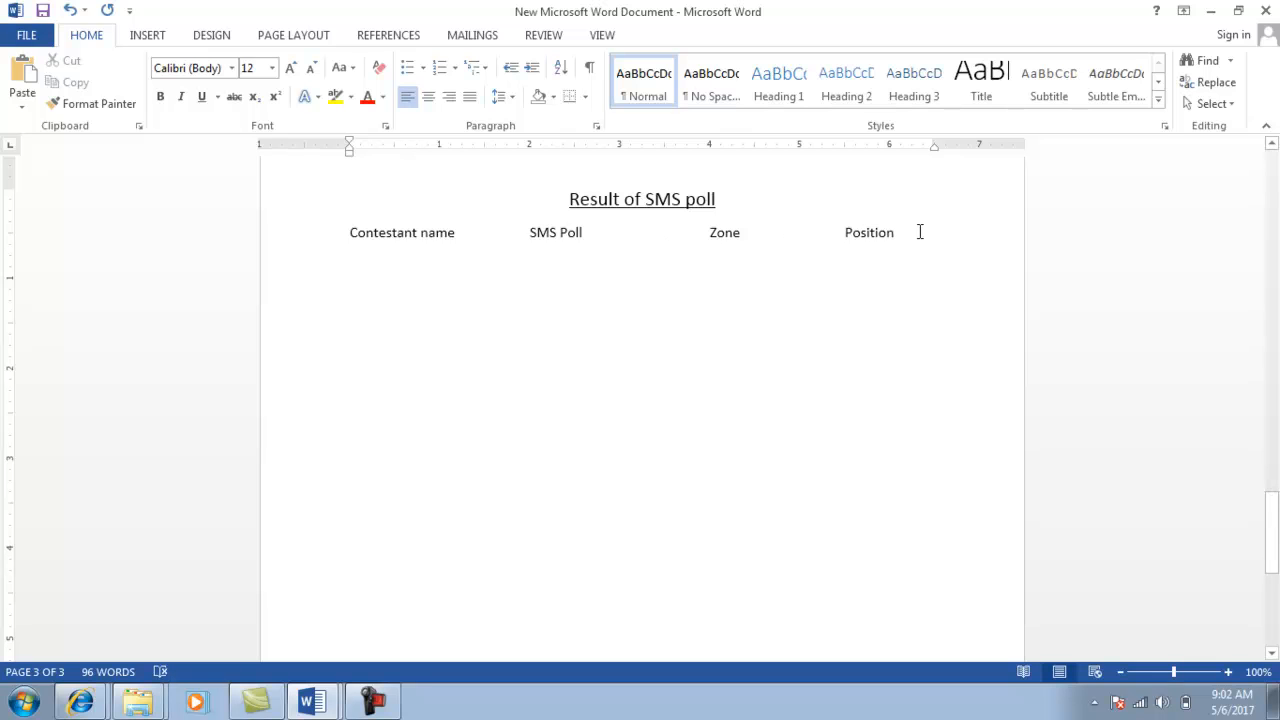
# Start a new line below the headers and switch to the word class test document.
pyautogui.click(838, 232)
pyautogui.click(914, 234)
pyautogui.press('Return')
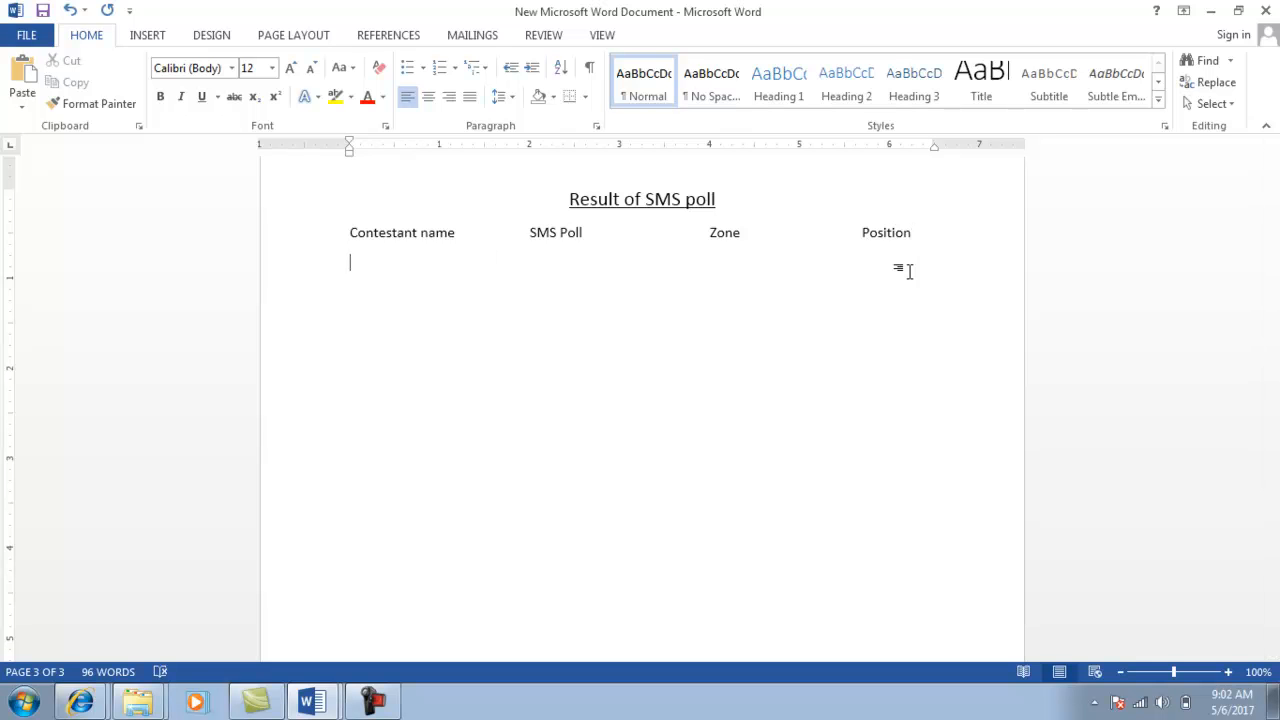
pyautogui.hotkey('alt', 'Tab')
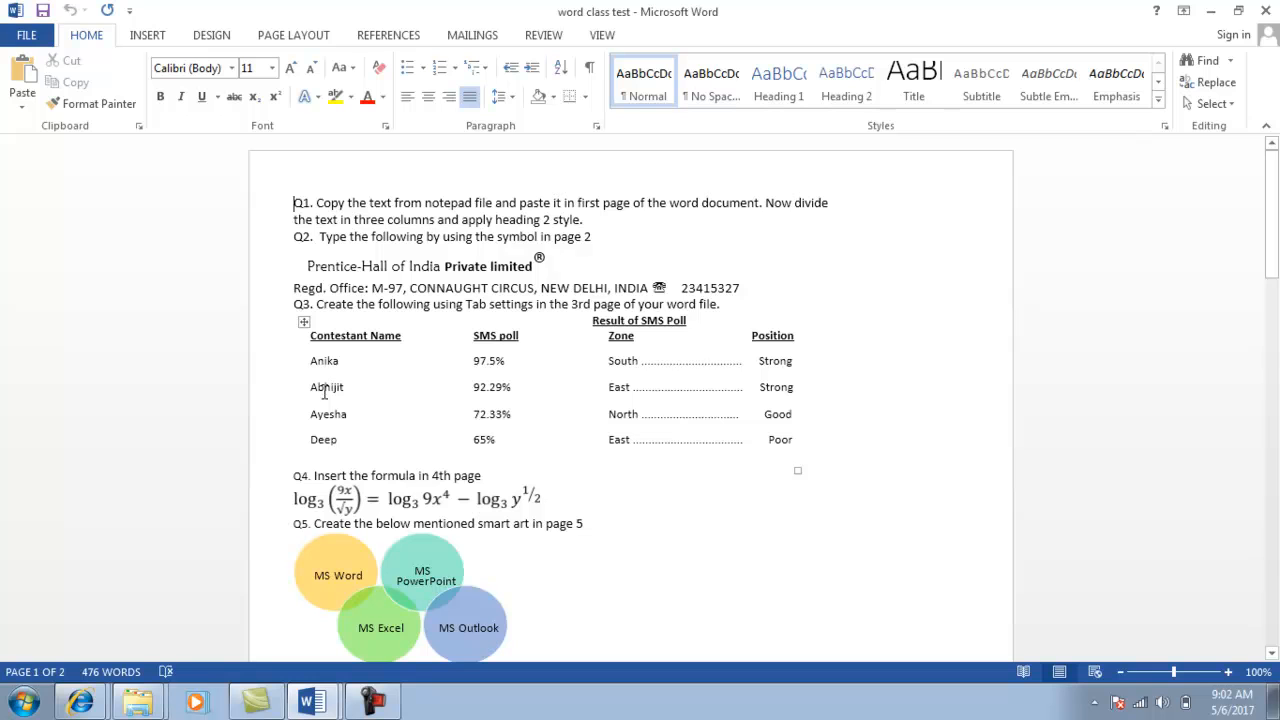
# Return to the new document and scroll down slightly to show the four-column header row.
pyautogui.moveTo(313, 357)
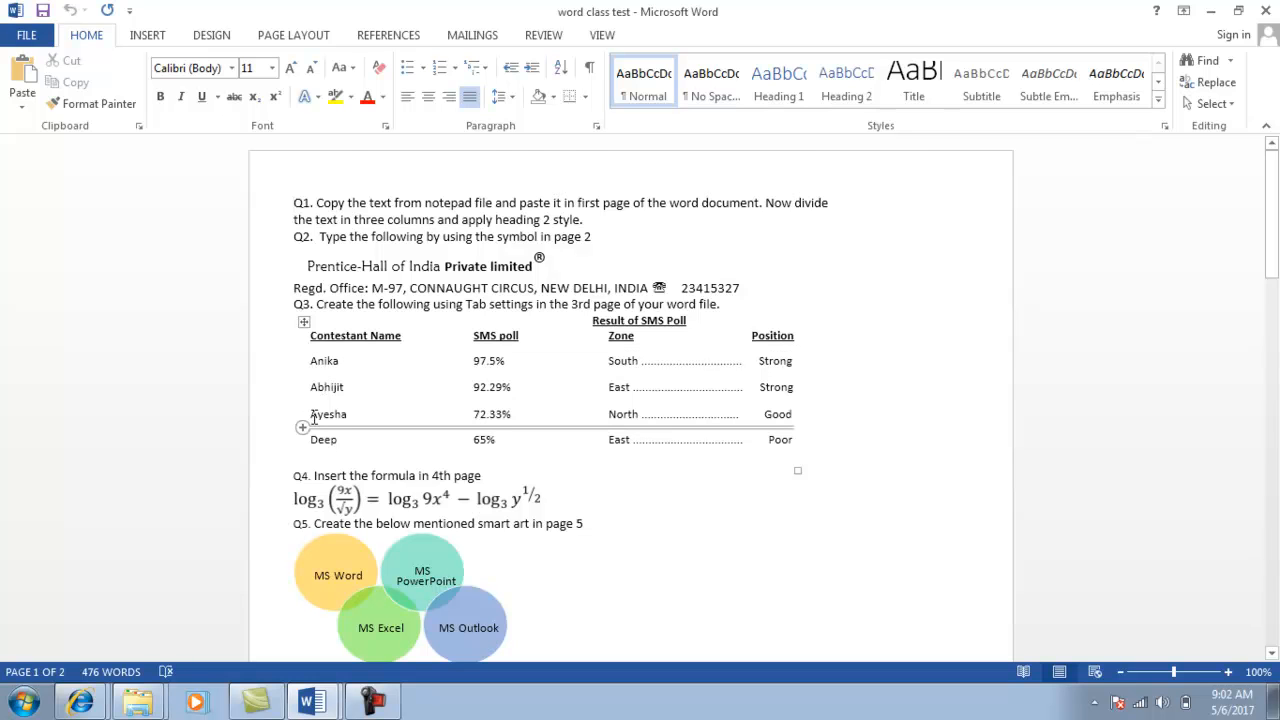
pyautogui.hotkey('alt', 'Tab')
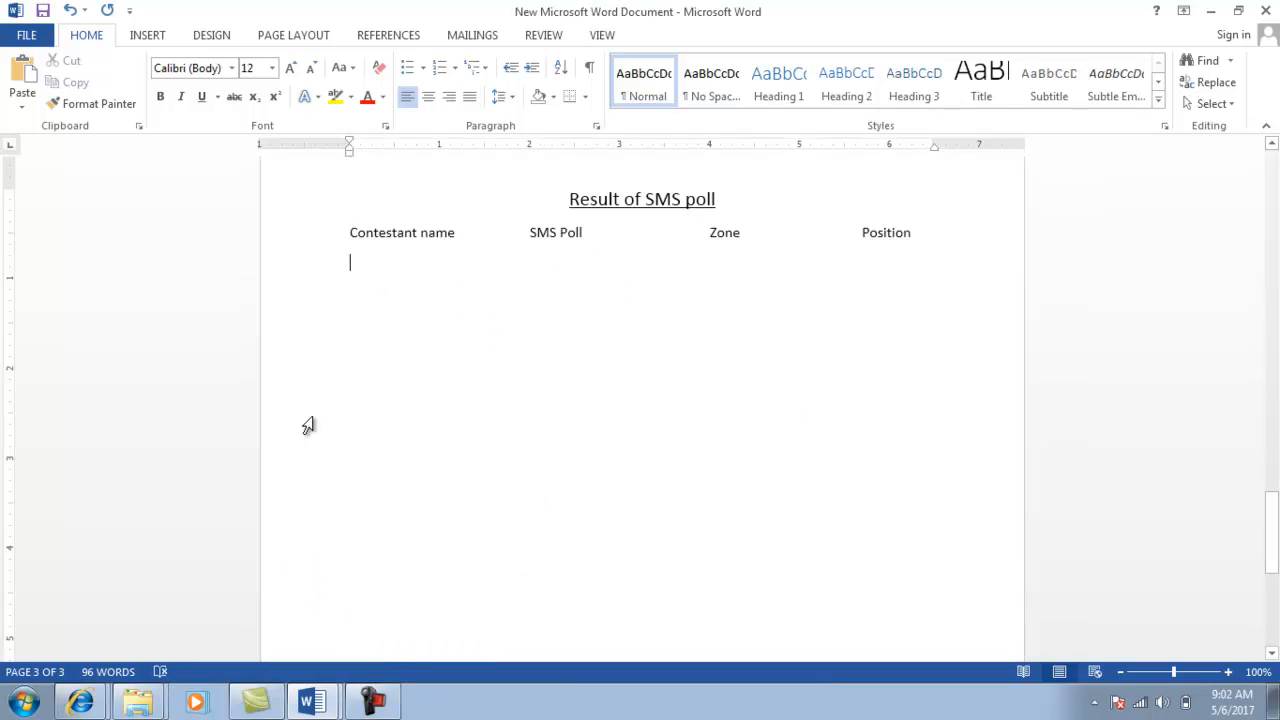
pyautogui.click(1272, 655)
pyautogui.click(1272, 655)
pyautogui.click(1272, 655)
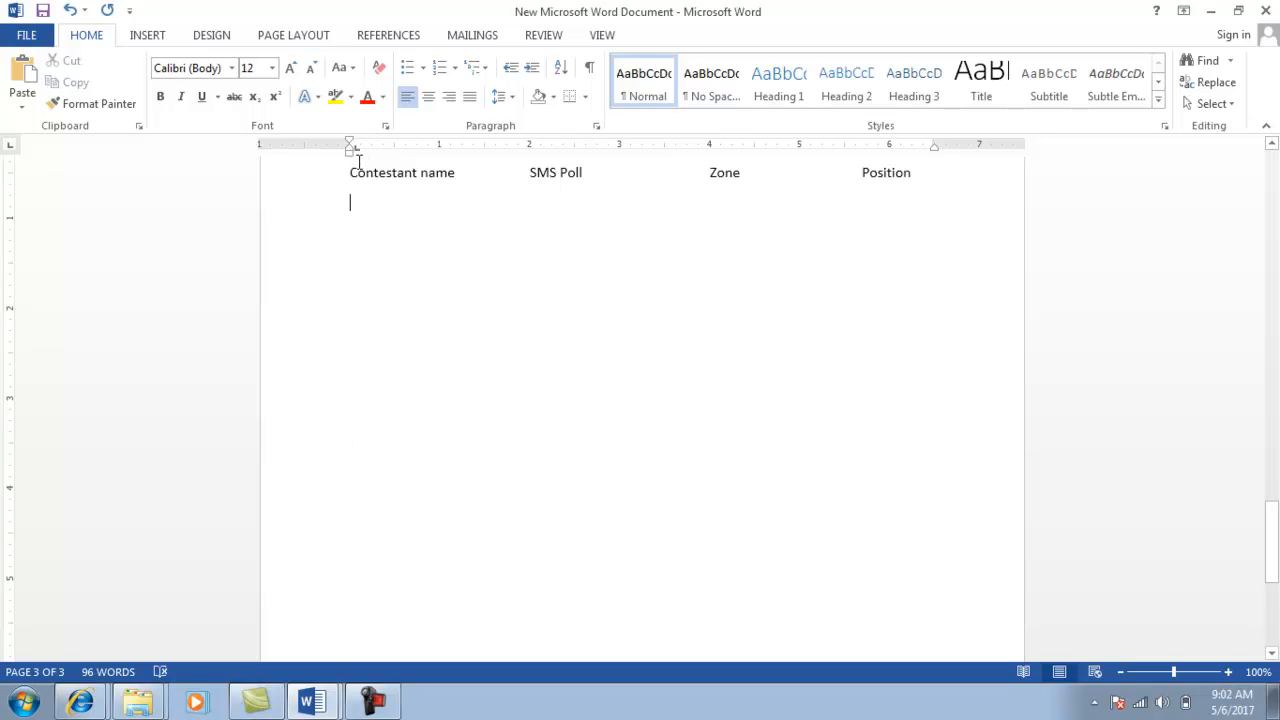
pyautogui.hotkey('alt', 'Tab')
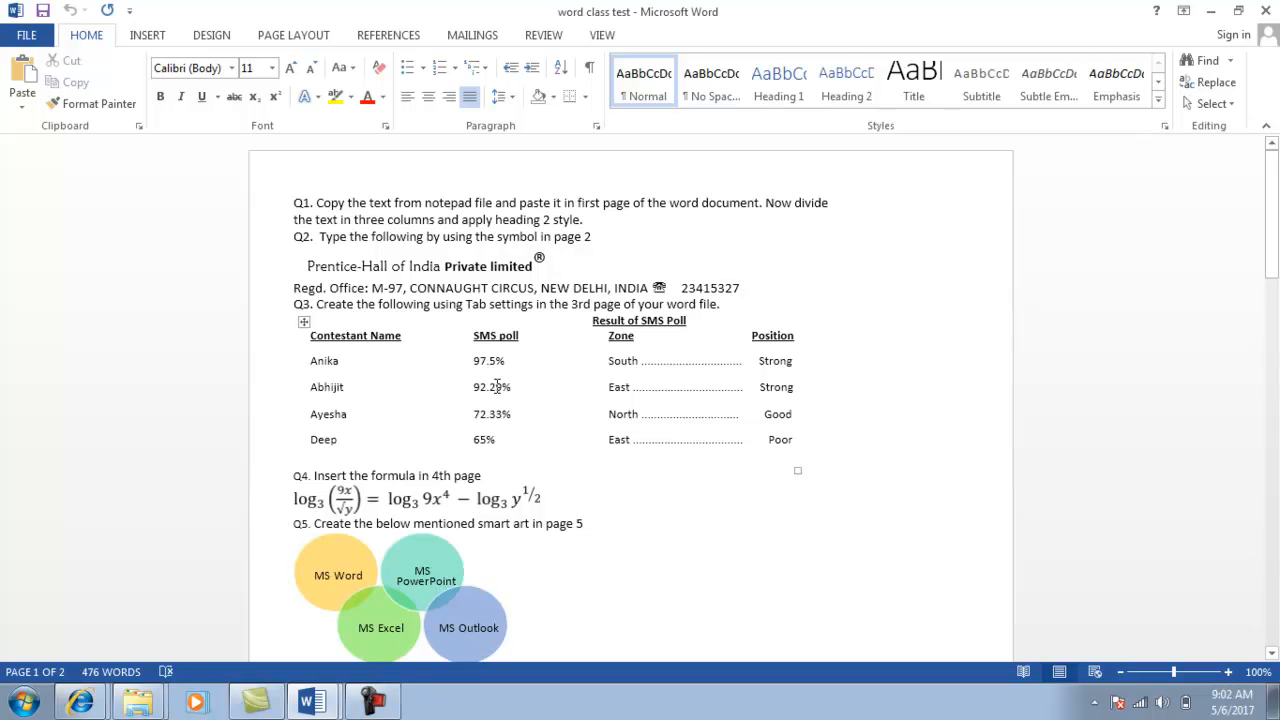
pyautogui.hotkey('alt', 'Tab')
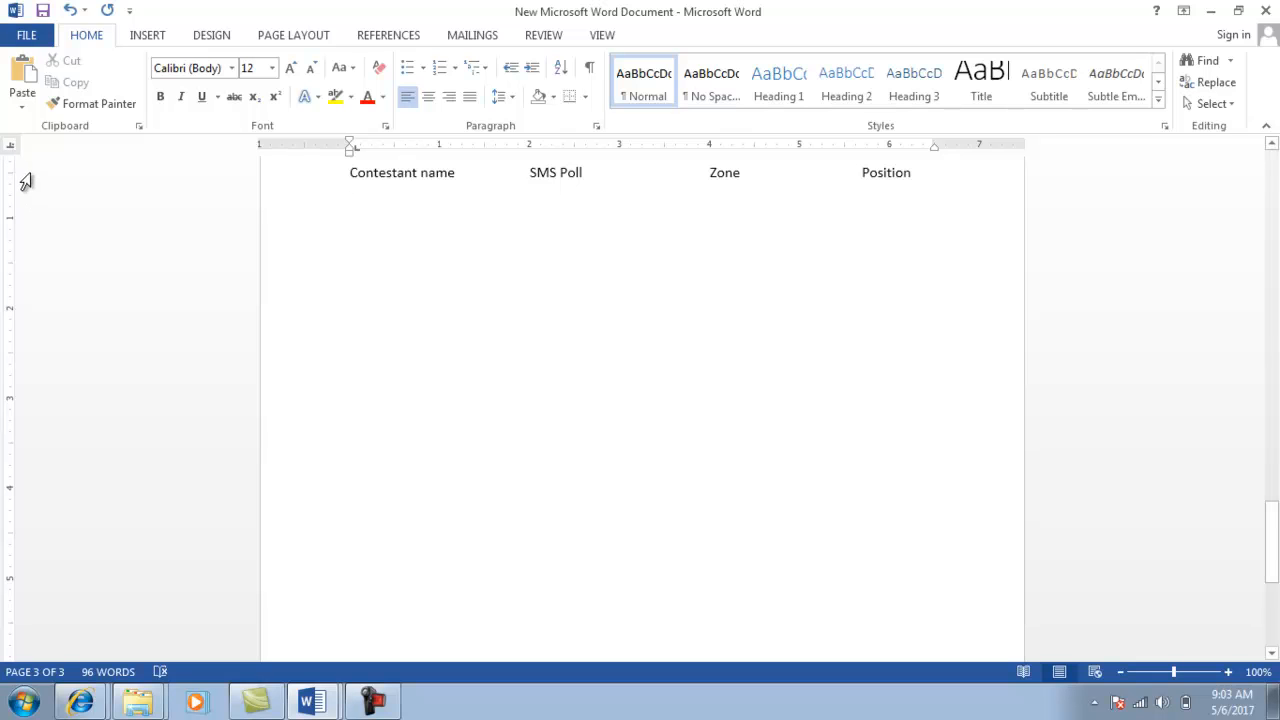
# Add a decimal tab stop at about 2.4" and a center tab stop at about 4.2" on the line under the headers.
pyautogui.click(12, 149)
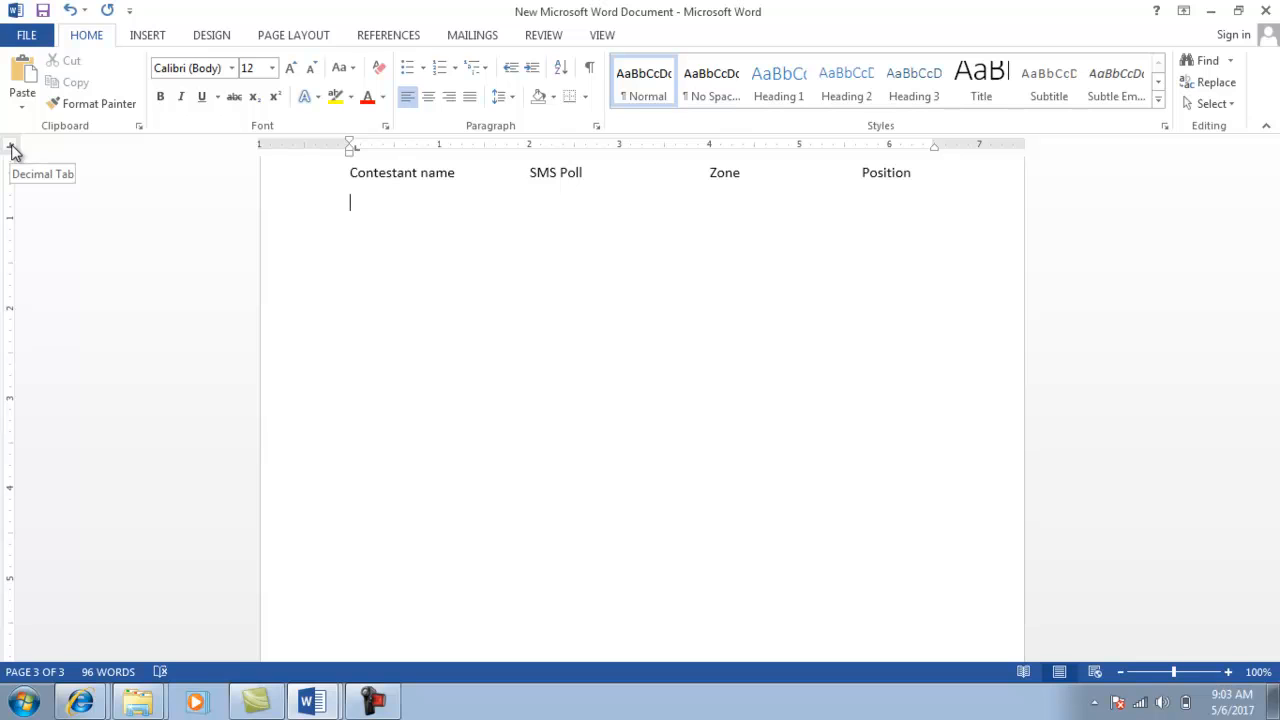
pyautogui.click(563, 148)
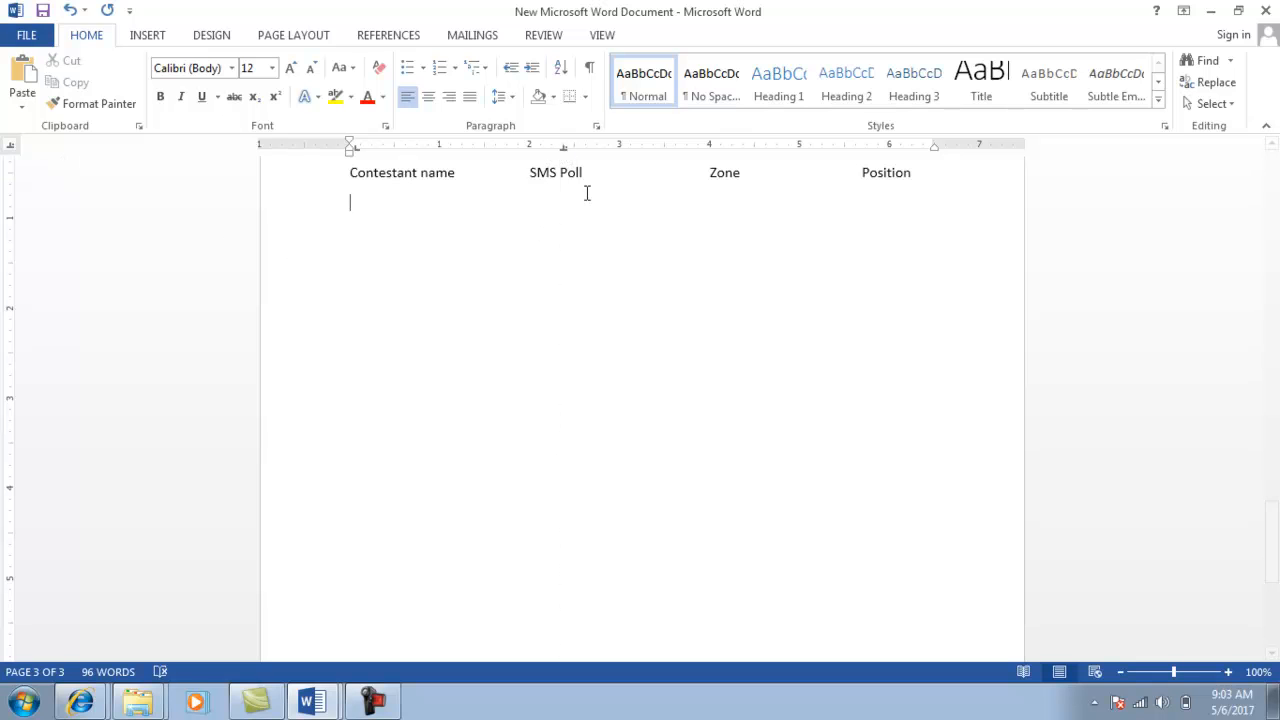
pyautogui.hotkey('alt', 'Tab')
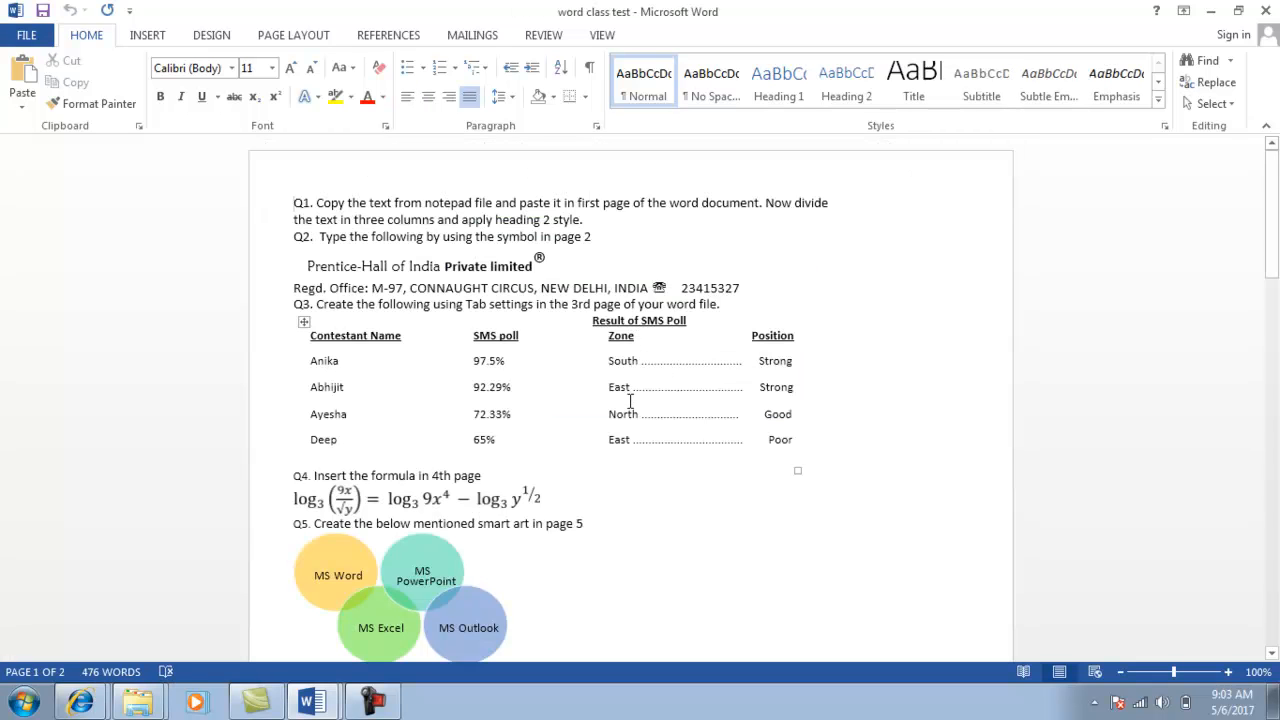
pyautogui.hotkey('alt', 'Tab')
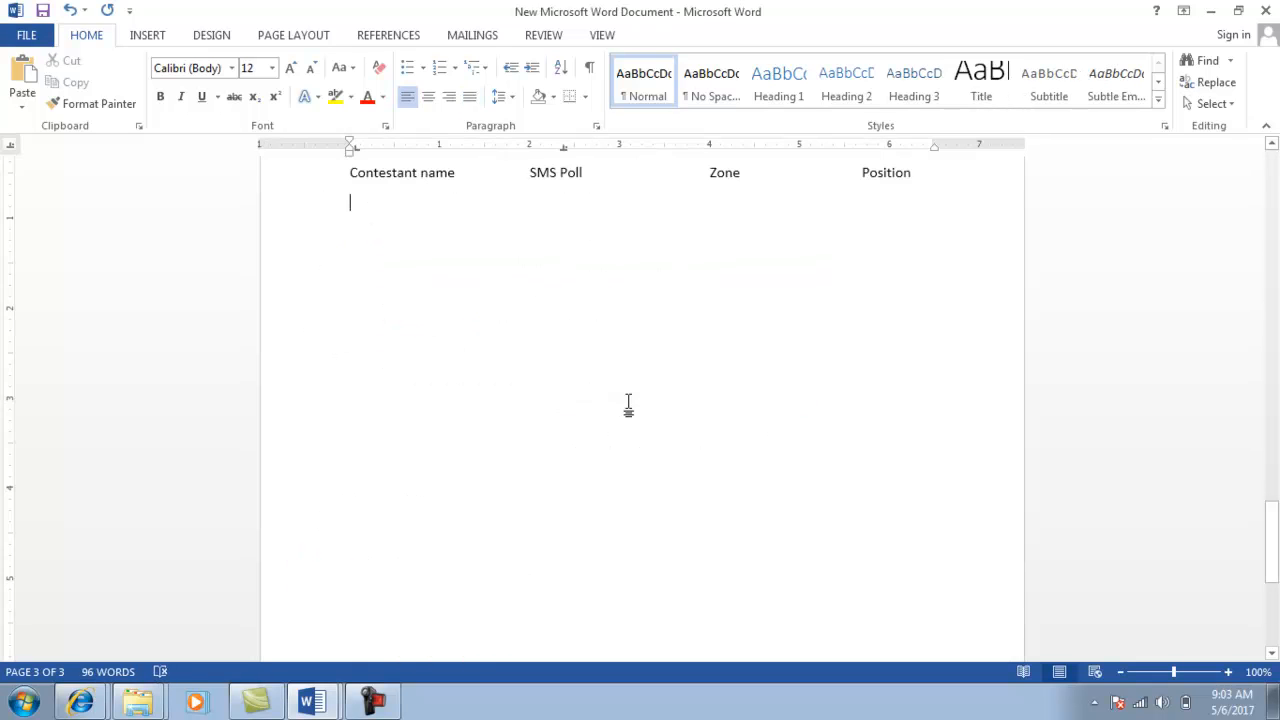
pyautogui.click(10, 144)
pyautogui.click(724, 148)
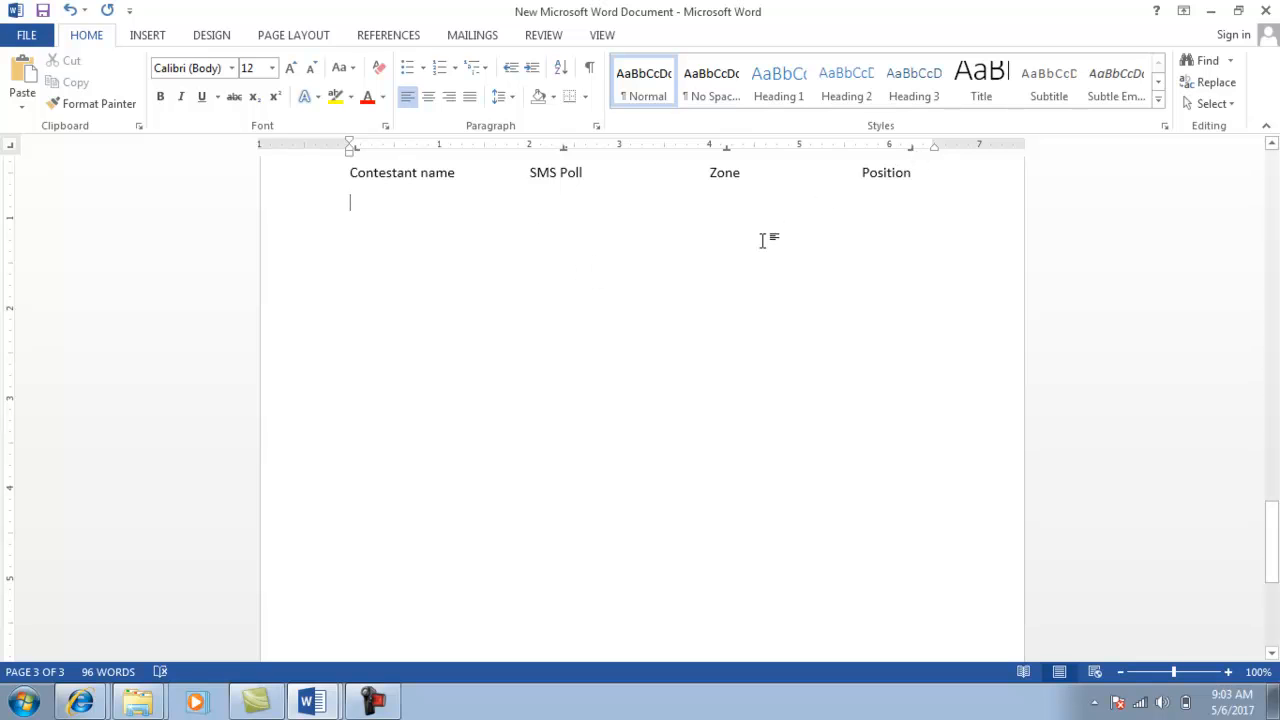
pyautogui.hotkey('alt', 'Tab')
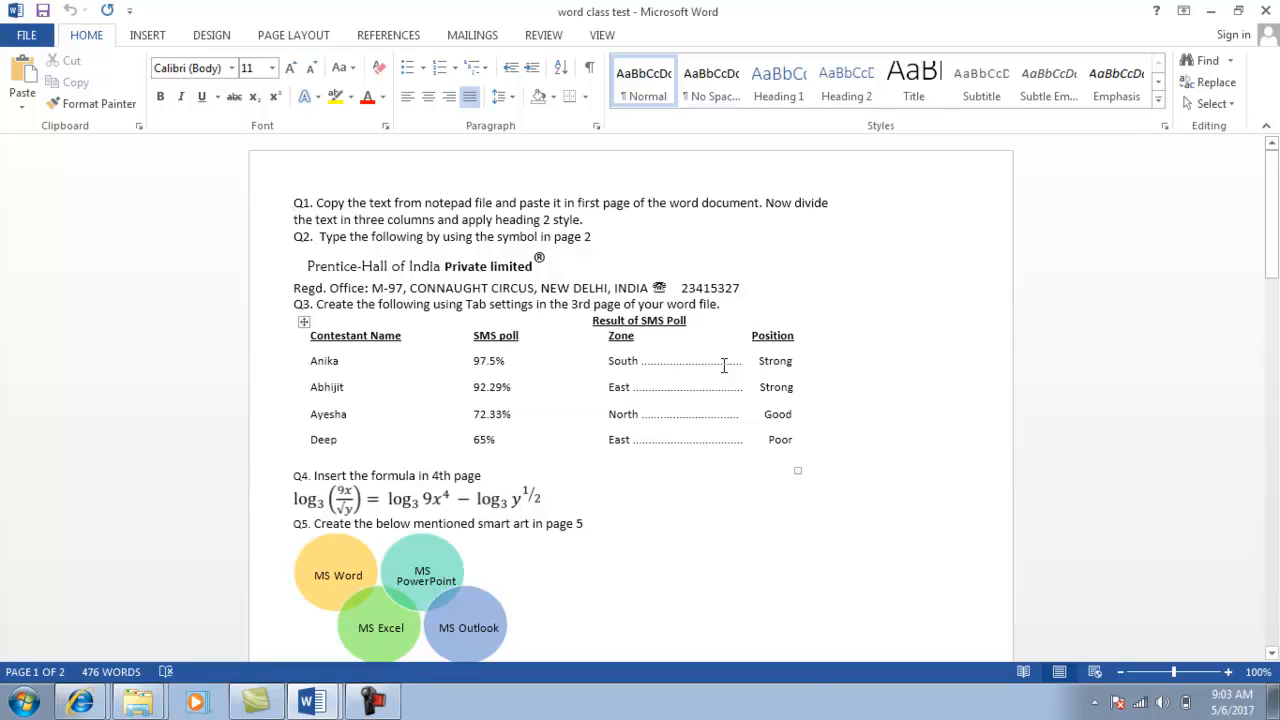
pyautogui.hotkey('alt', 'Tab')
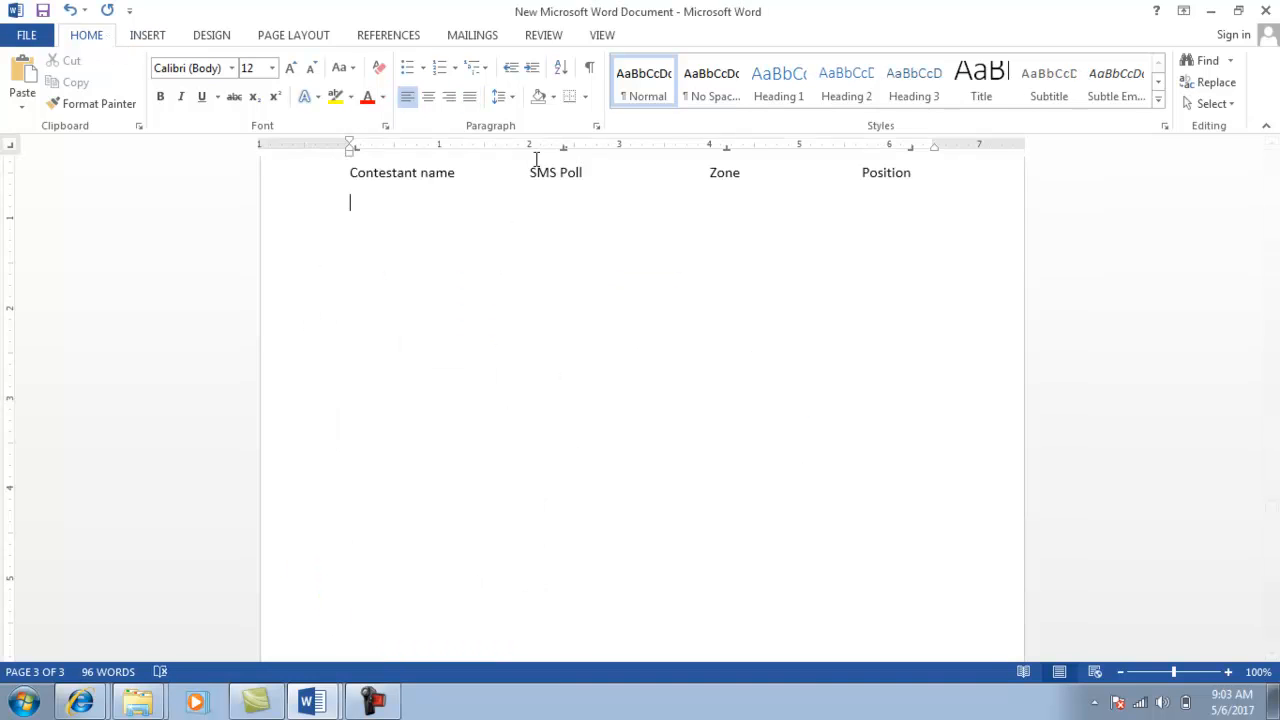
# In the Tabs dialog, set a dotted leader (option 2) on the 6.25" tab stop.
pyautogui.click(598, 130)
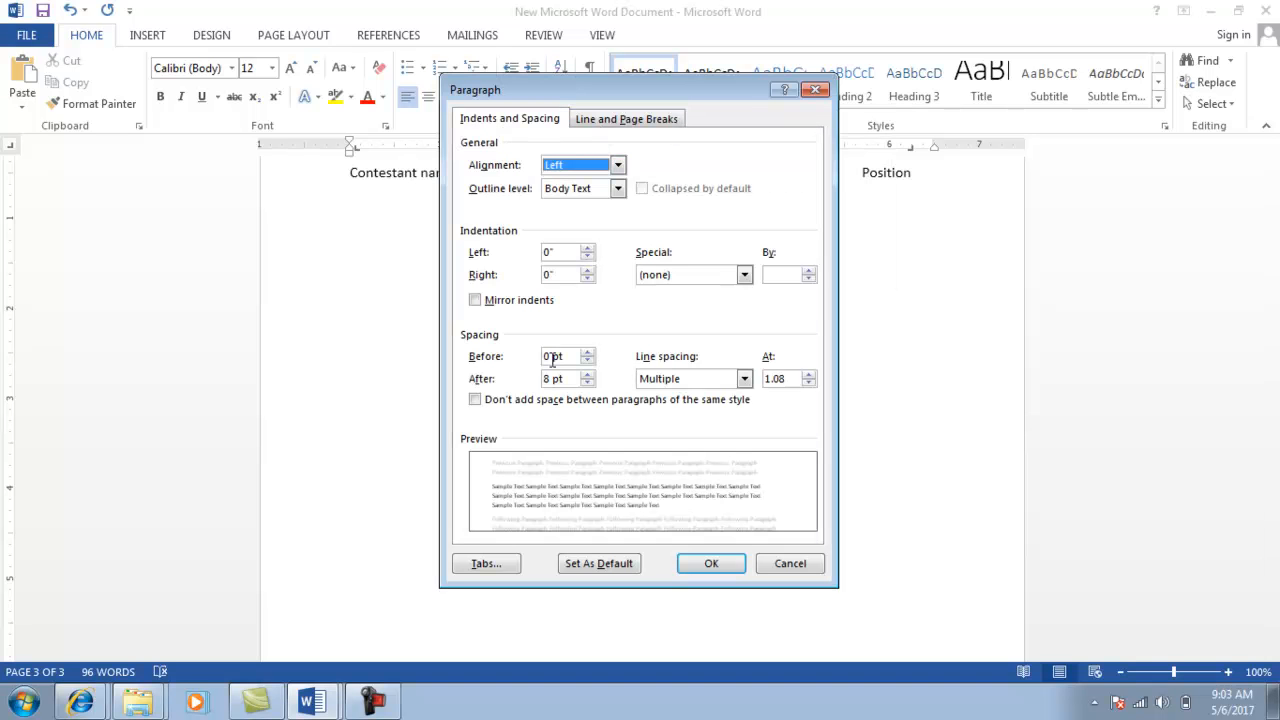
pyautogui.click(486, 564)
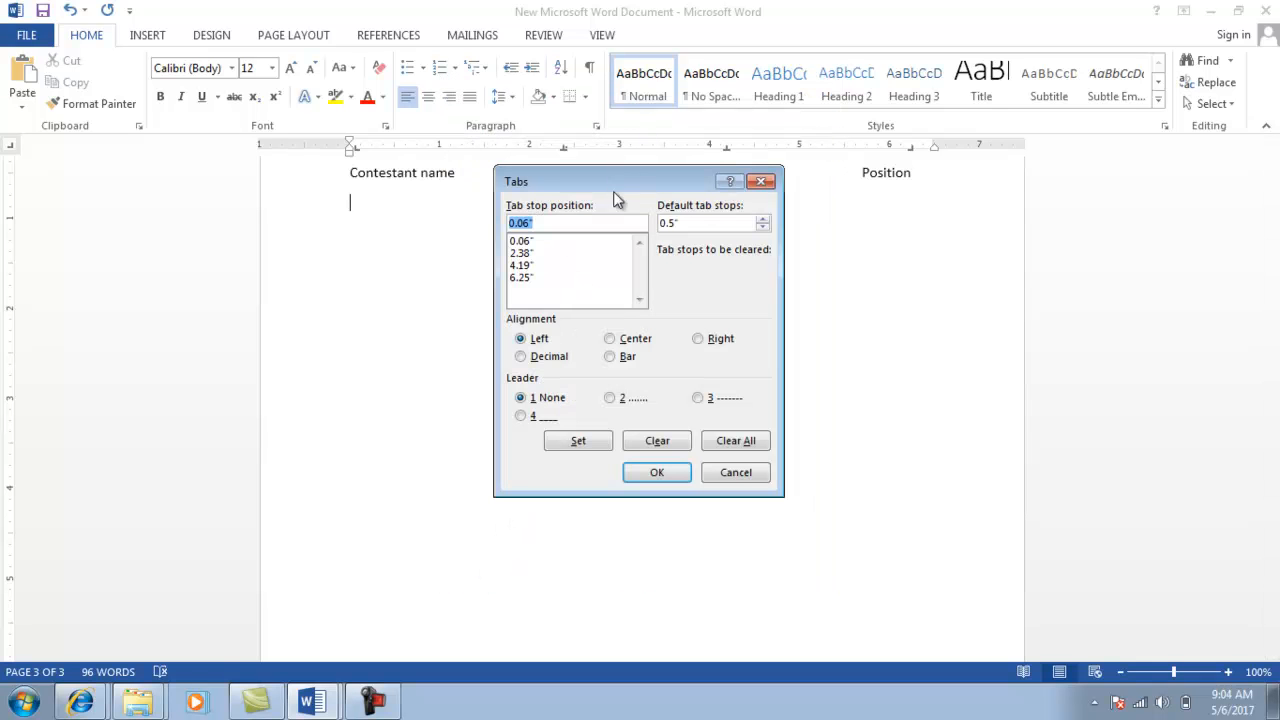
pyautogui.moveTo(614, 175); pyautogui.dragTo(597, 237)
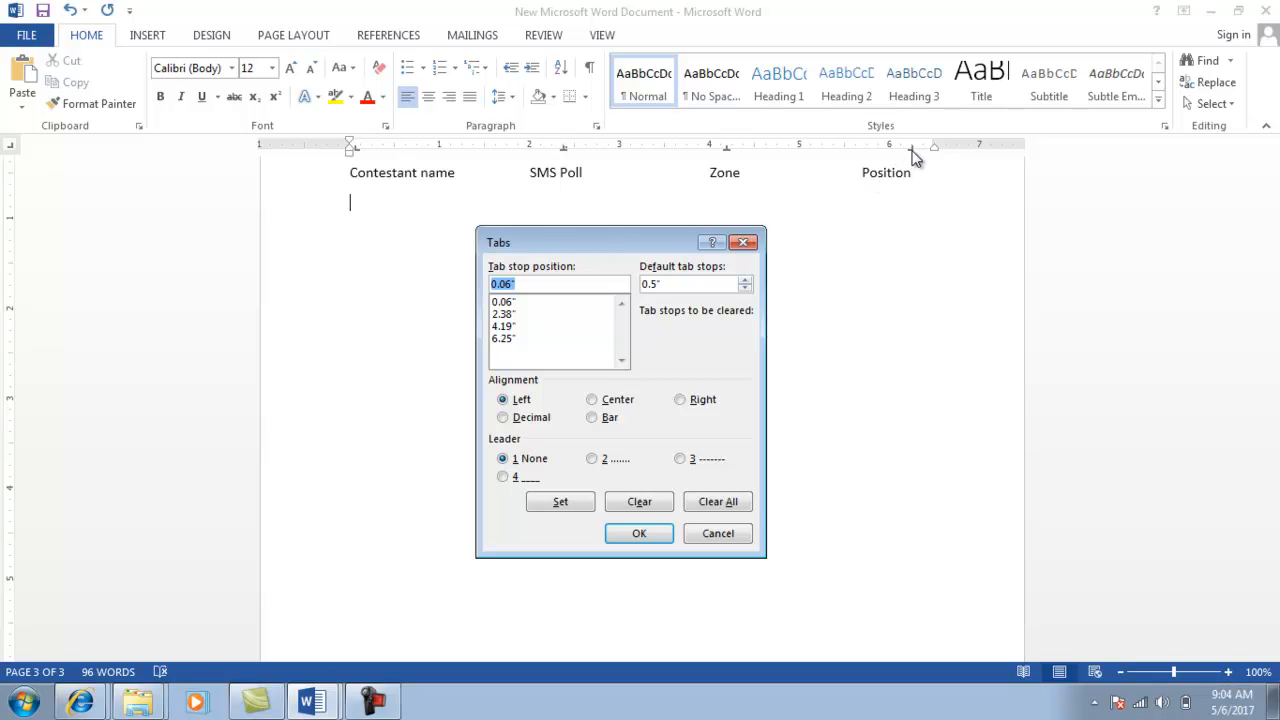
pyautogui.click(503, 341)
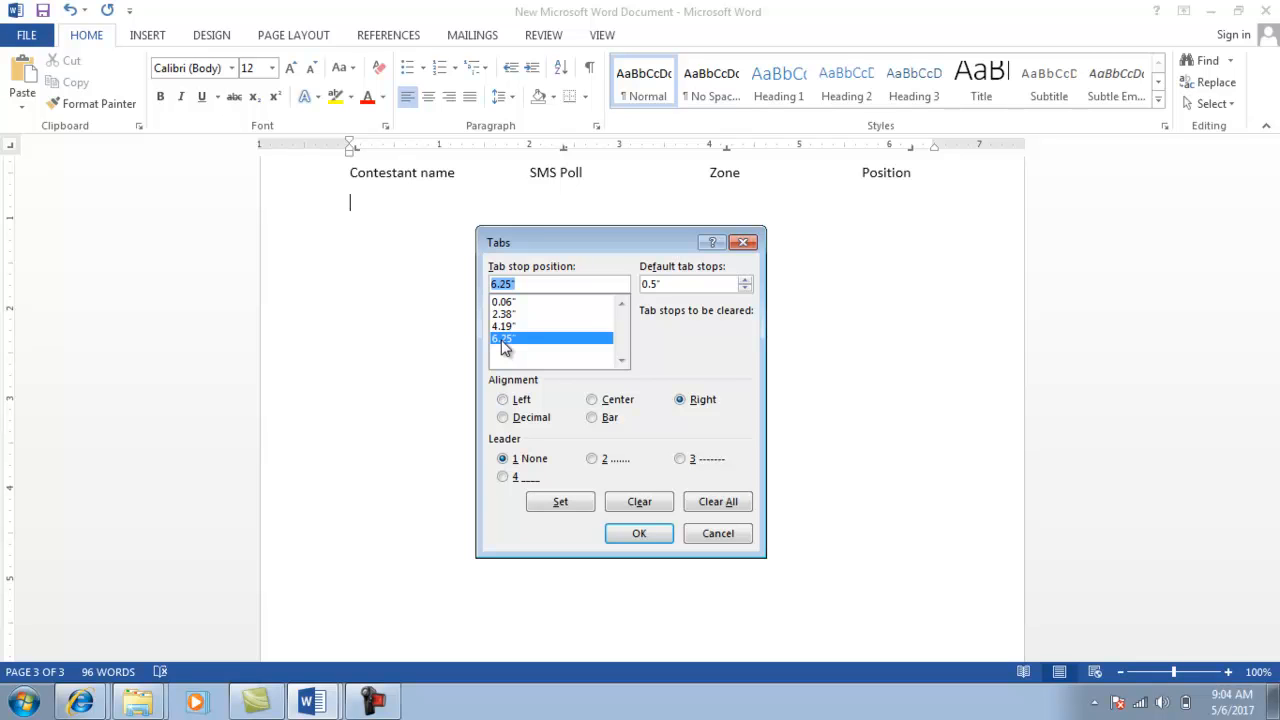
pyautogui.click(593, 460)
pyautogui.click(563, 505)
pyautogui.click(630, 535)
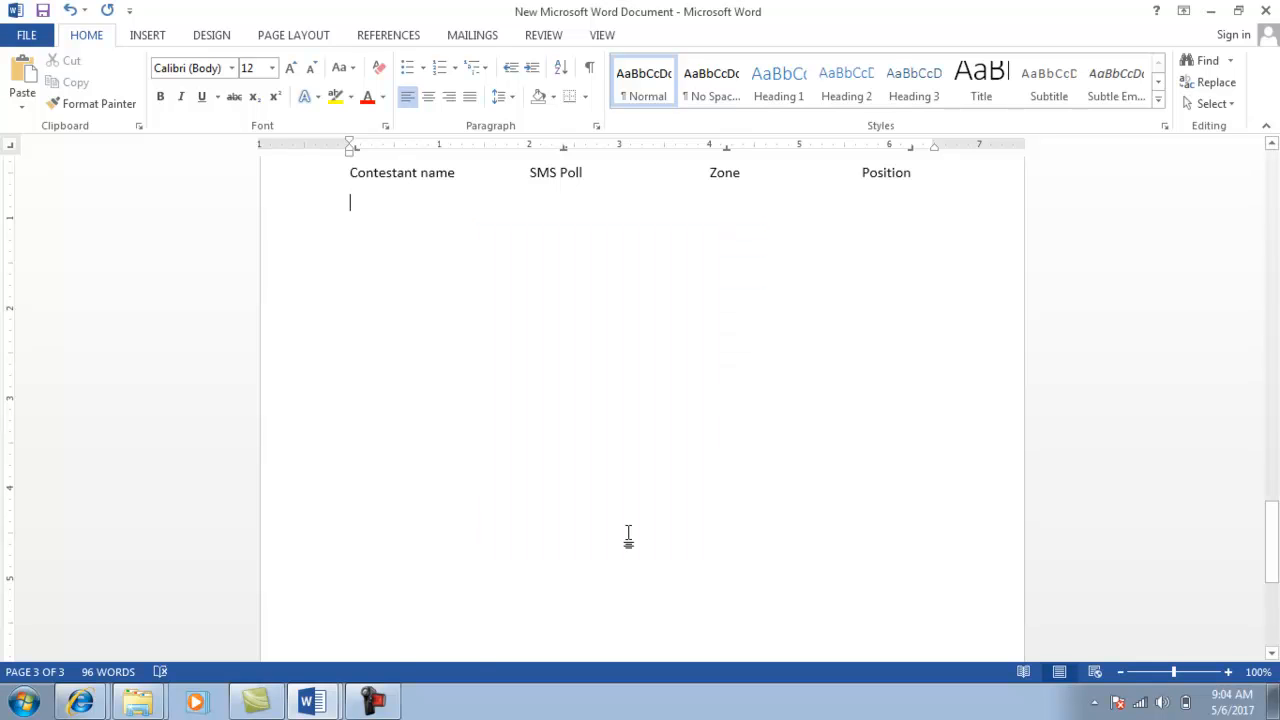
pyautogui.hotkey('alt', 'Tab')
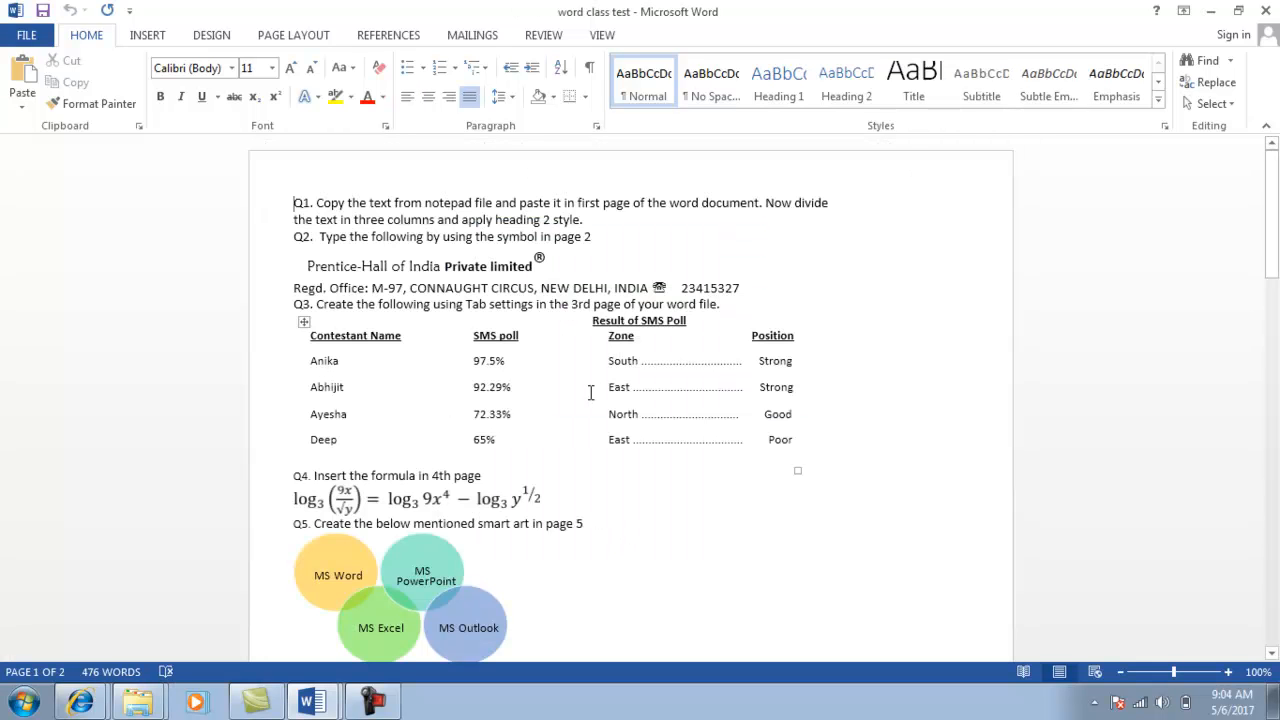
# Type the first row, tab-separated: Anika, 97.5%, South, then Strong after the dotted leader.
pyautogui.hotkey('alt', 'Tab')
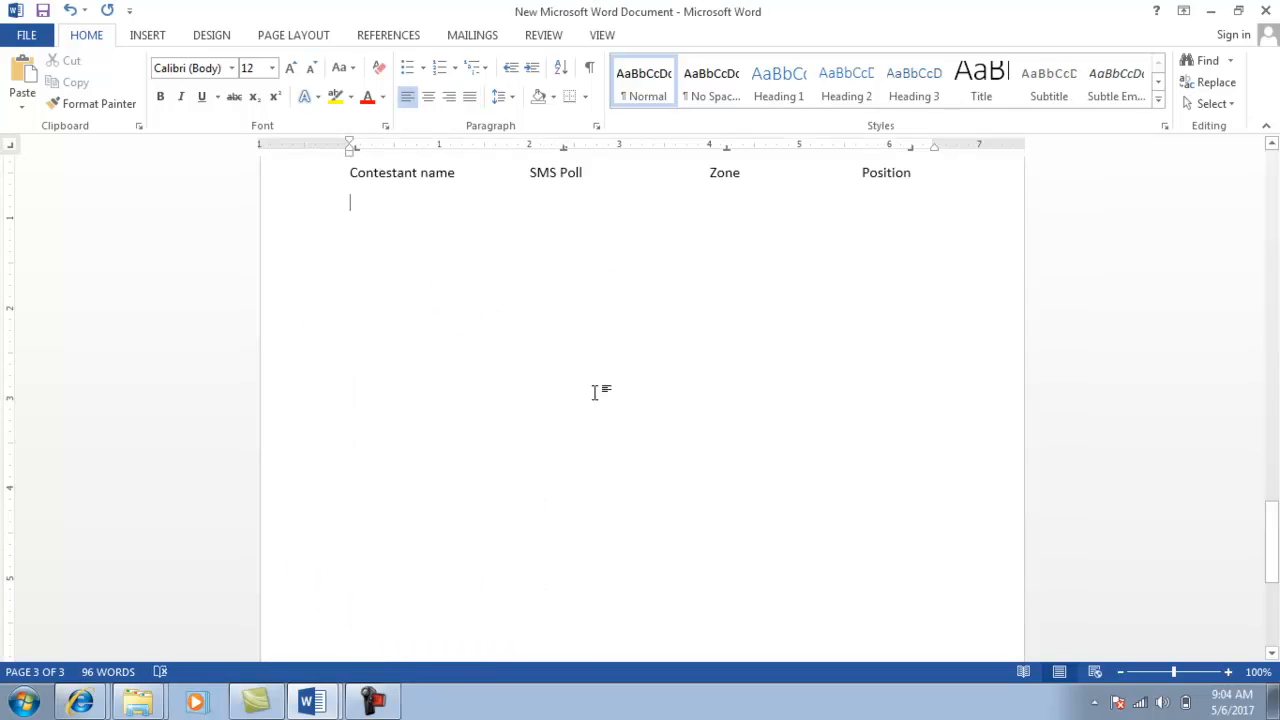
pyautogui.write('Anika')
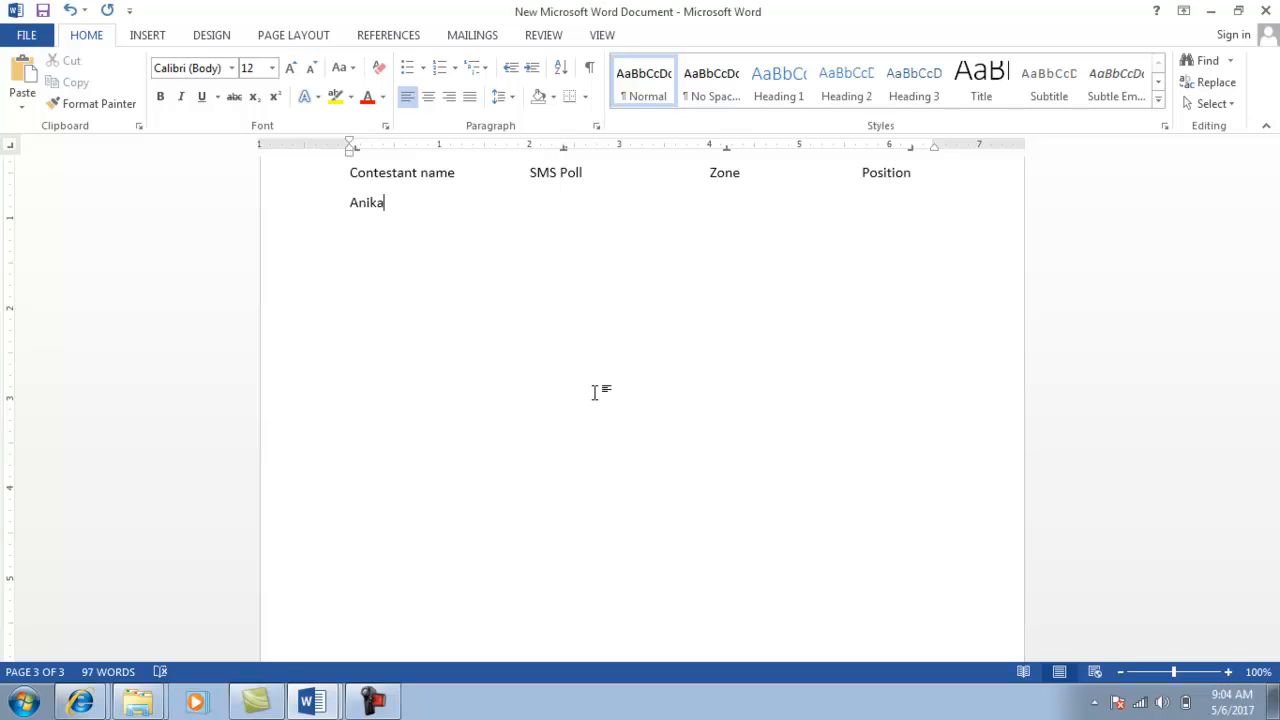
pyautogui.press('Tab')
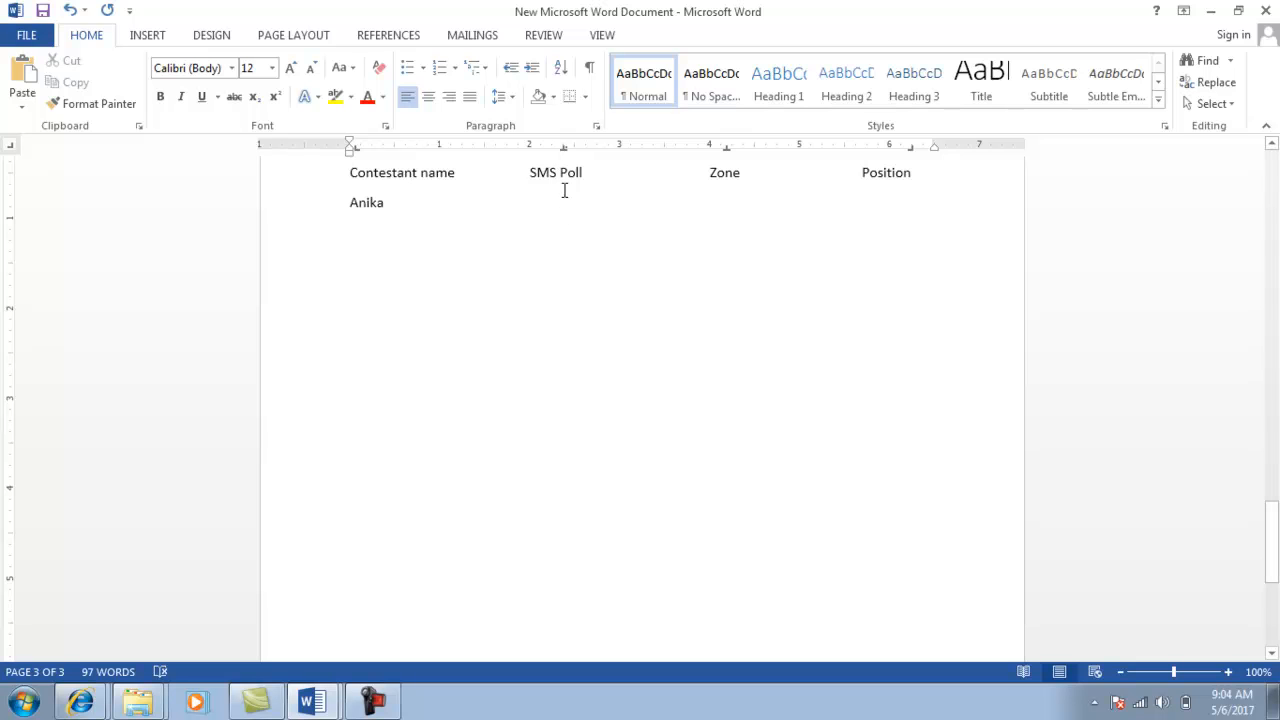
pyautogui.write('97')
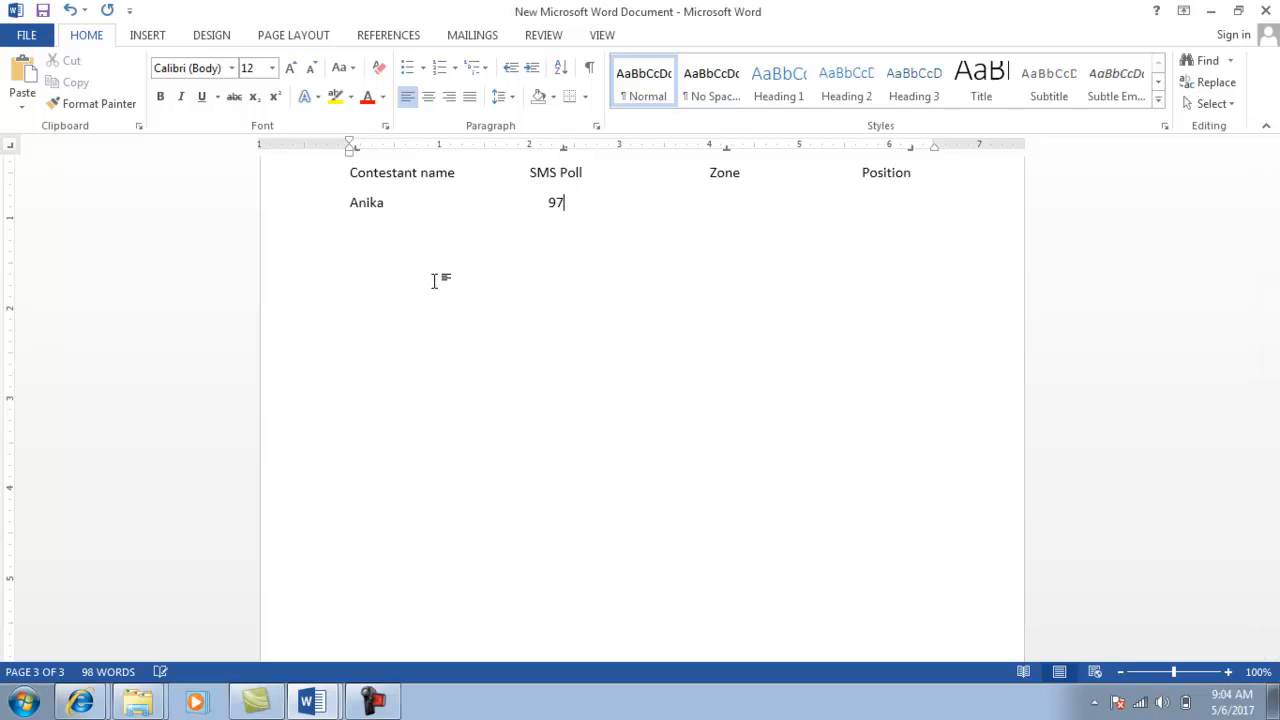
pyautogui.write('.5%\tSouth')
pyautogui.press('Tab')
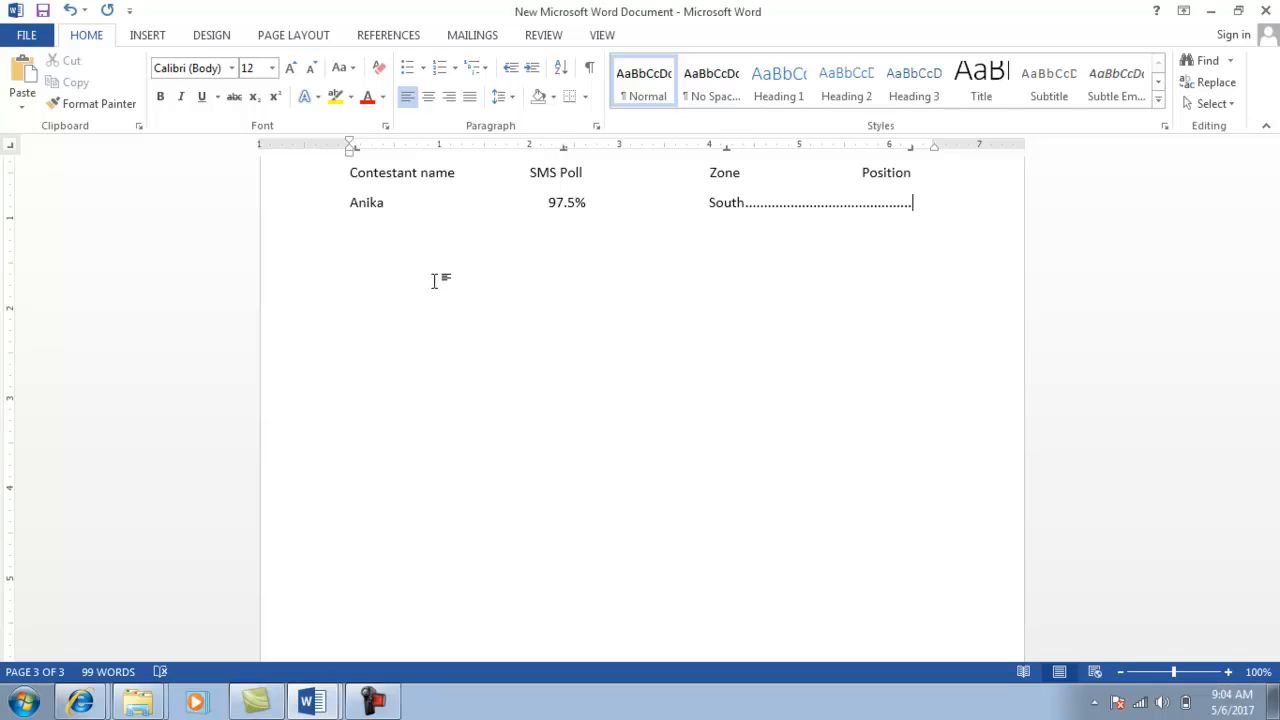
pyautogui.write('Stro')
pyautogui.press('BackSpace')
pyautogui.press('BackSpace')
pyautogui.write('rong')
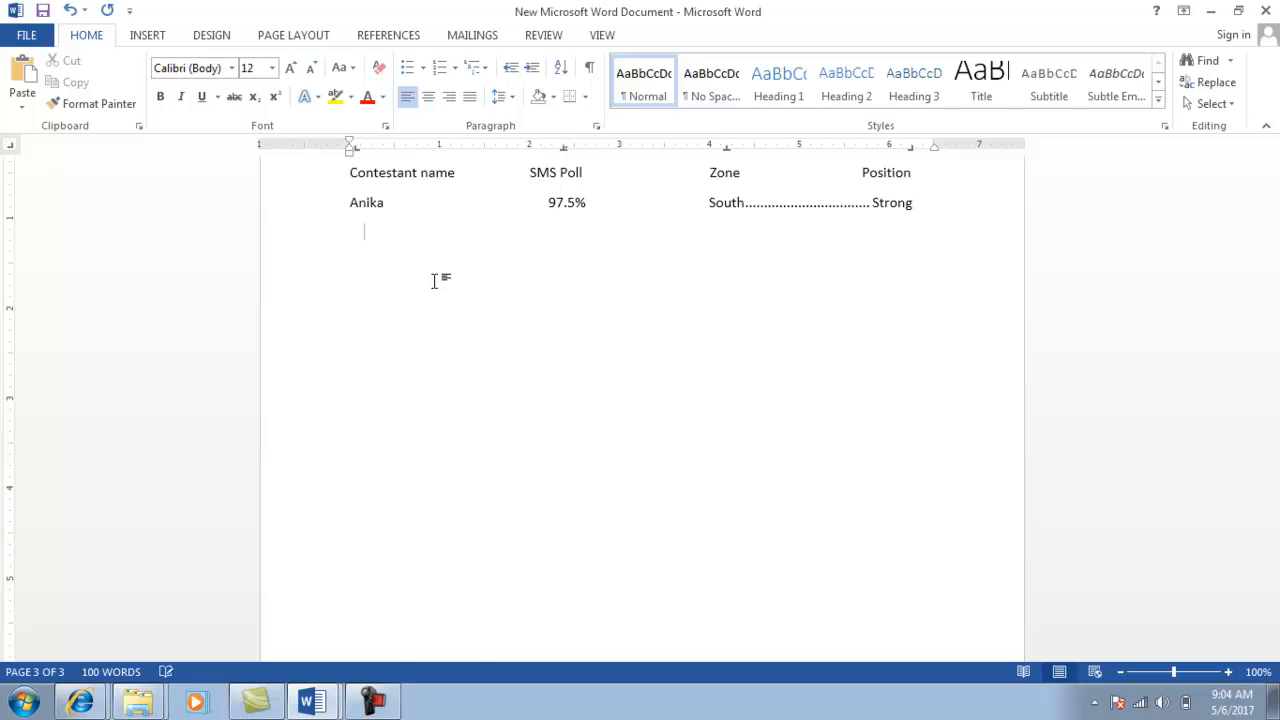
pyautogui.hotkey('alt', 'Tab')
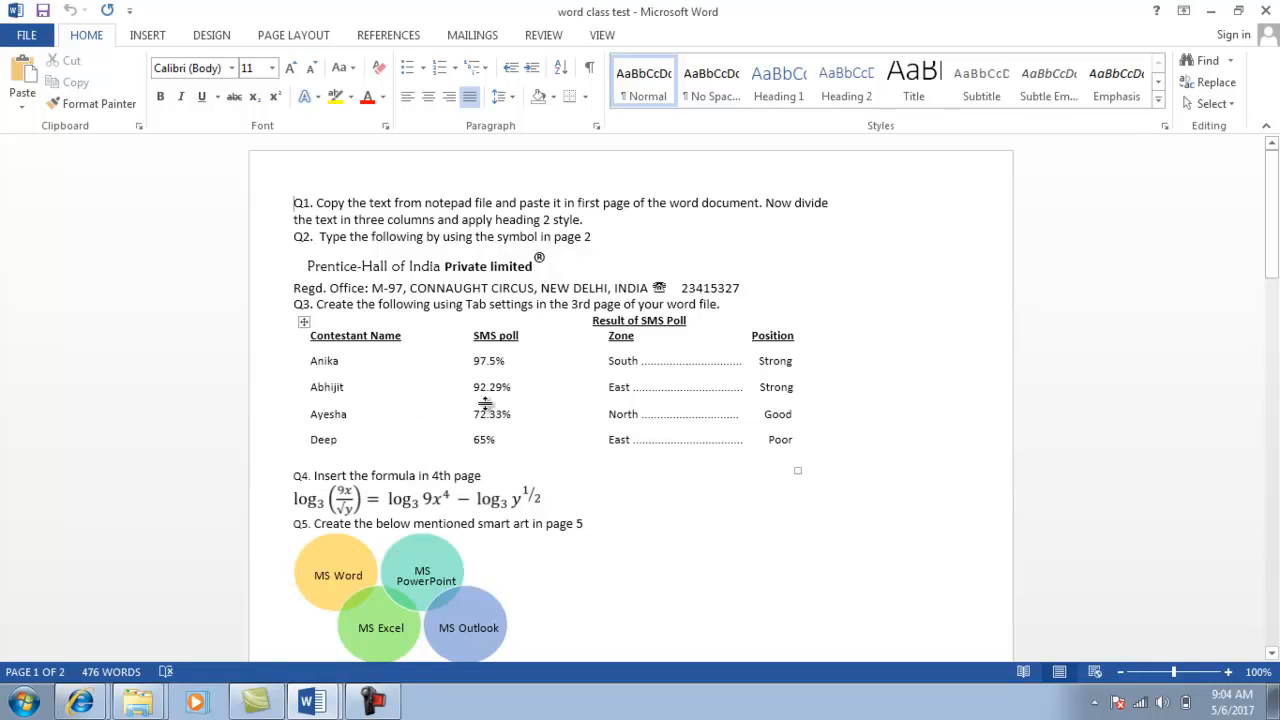
pyautogui.hotkey('alt', 'Tab')
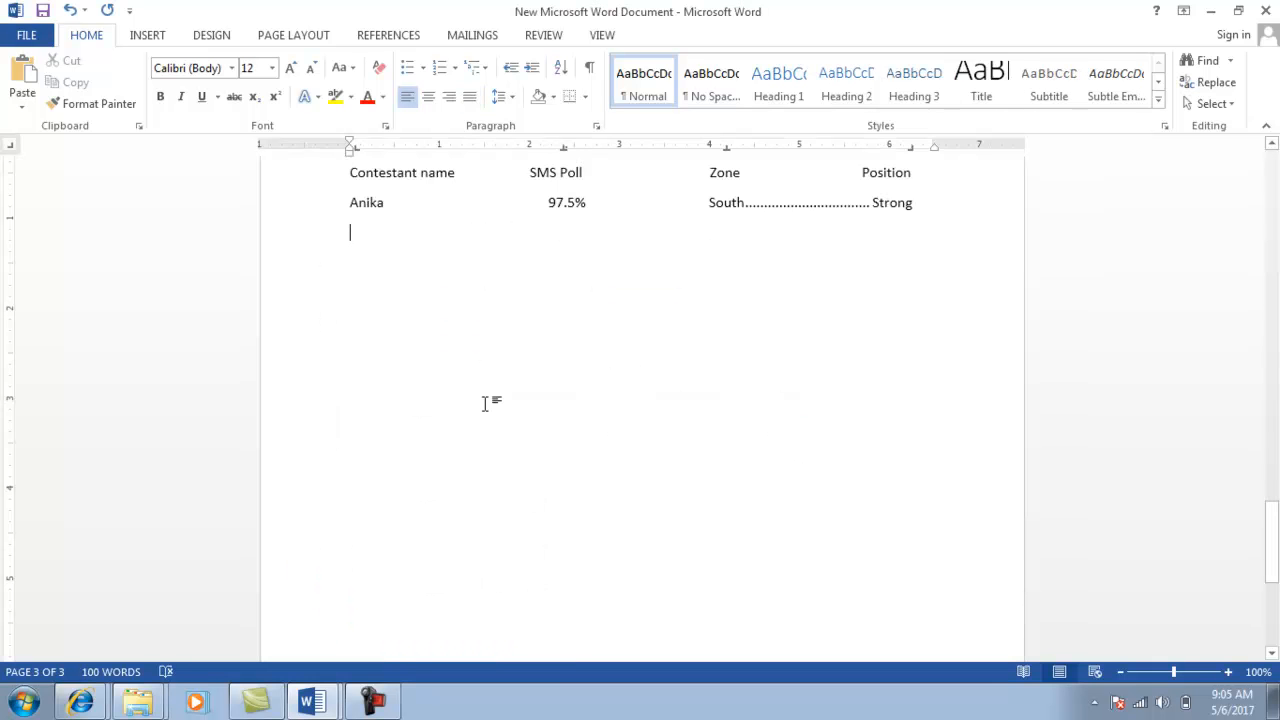
# Type the Abhijit row: 92.29%, East, strong, and start a new line.
pyautogui.write('Abhi')
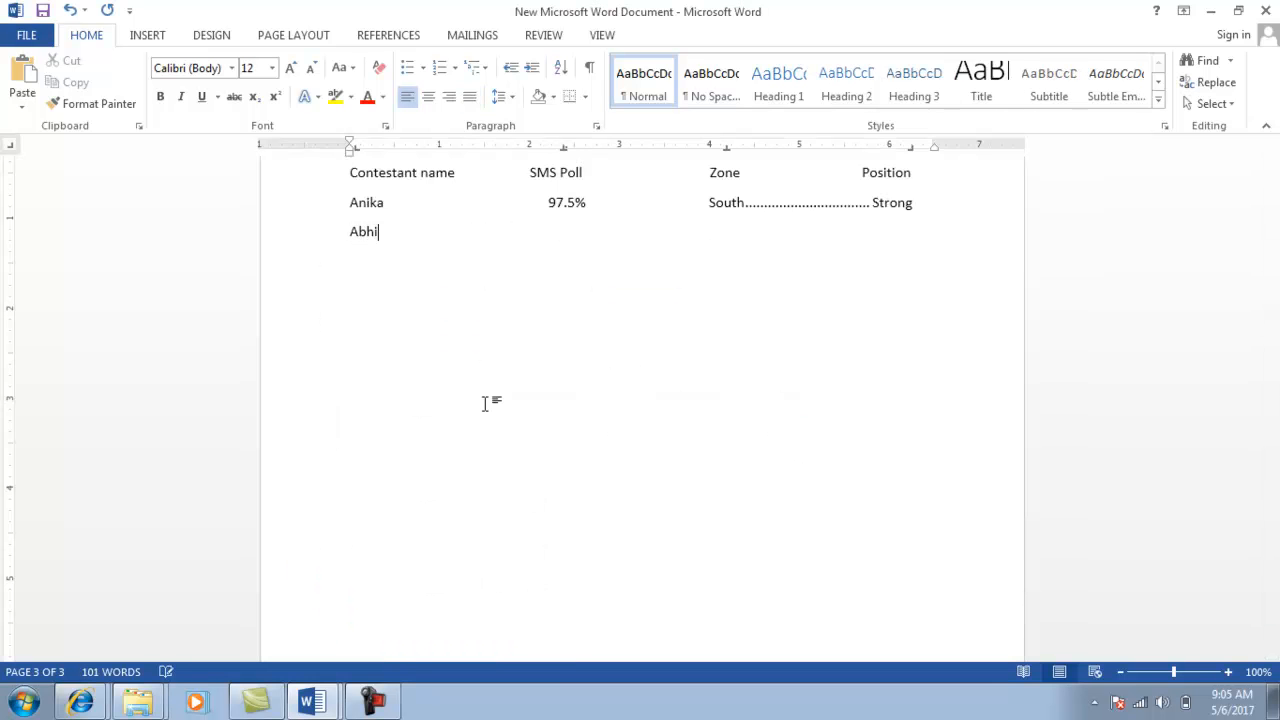
pyautogui.write('jit')
pyautogui.press('Tab')
pyautogui.write('92.29%')
pyautogui.press('Tab')
pyautogui.write('East')
pyautogui.press('Tab')
pyautogui.write('strong')
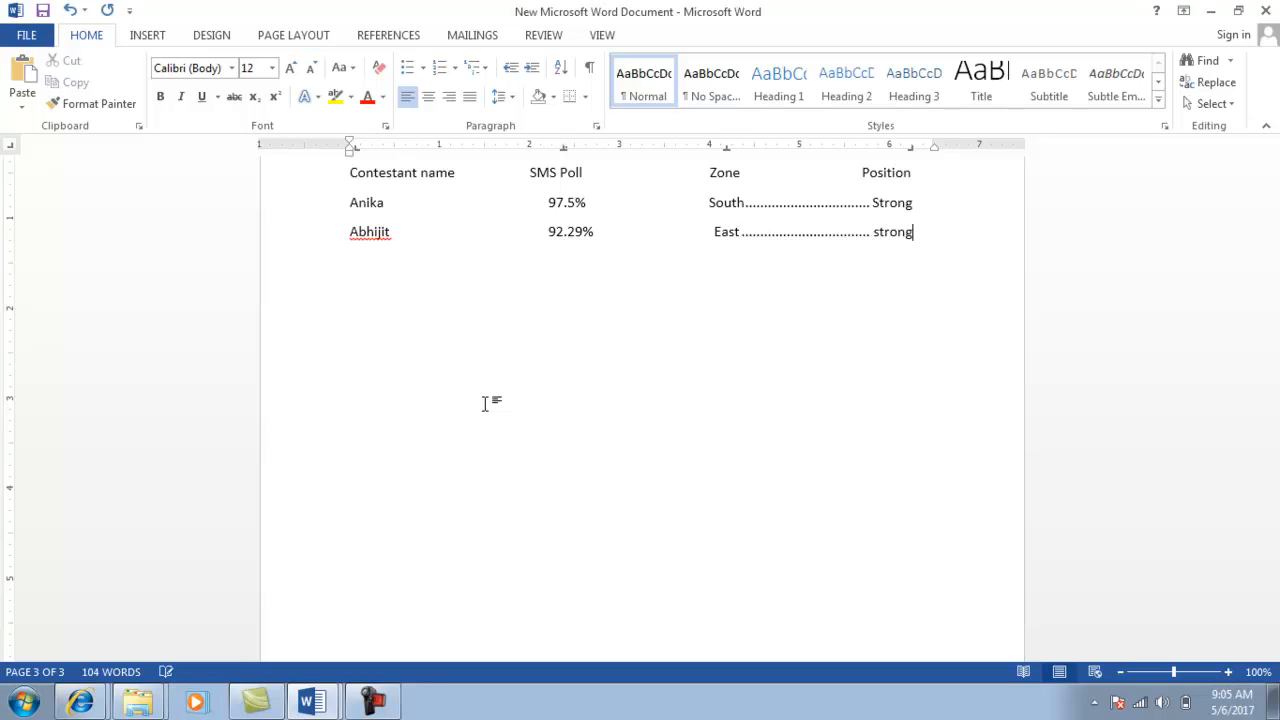
pyautogui.press('Return')
pyautogui.hotkey('alt', 'Tab')
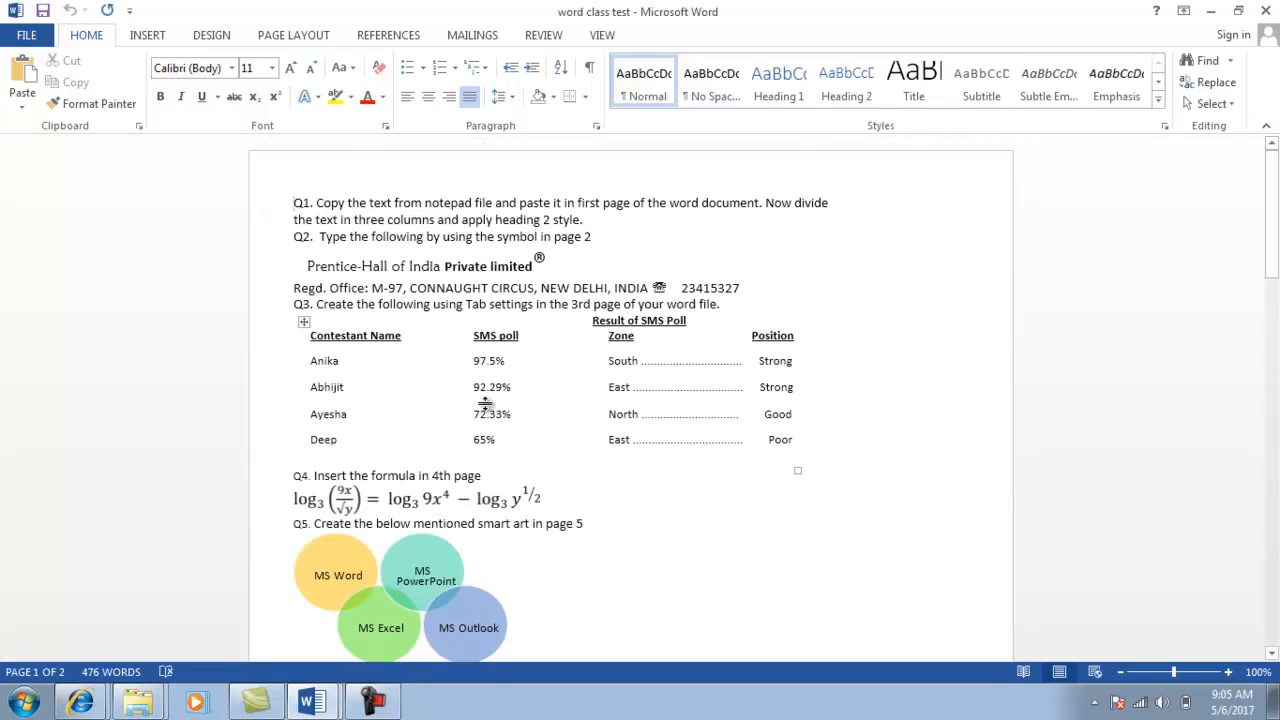
pyautogui.hotkey('alt', 'Tab')
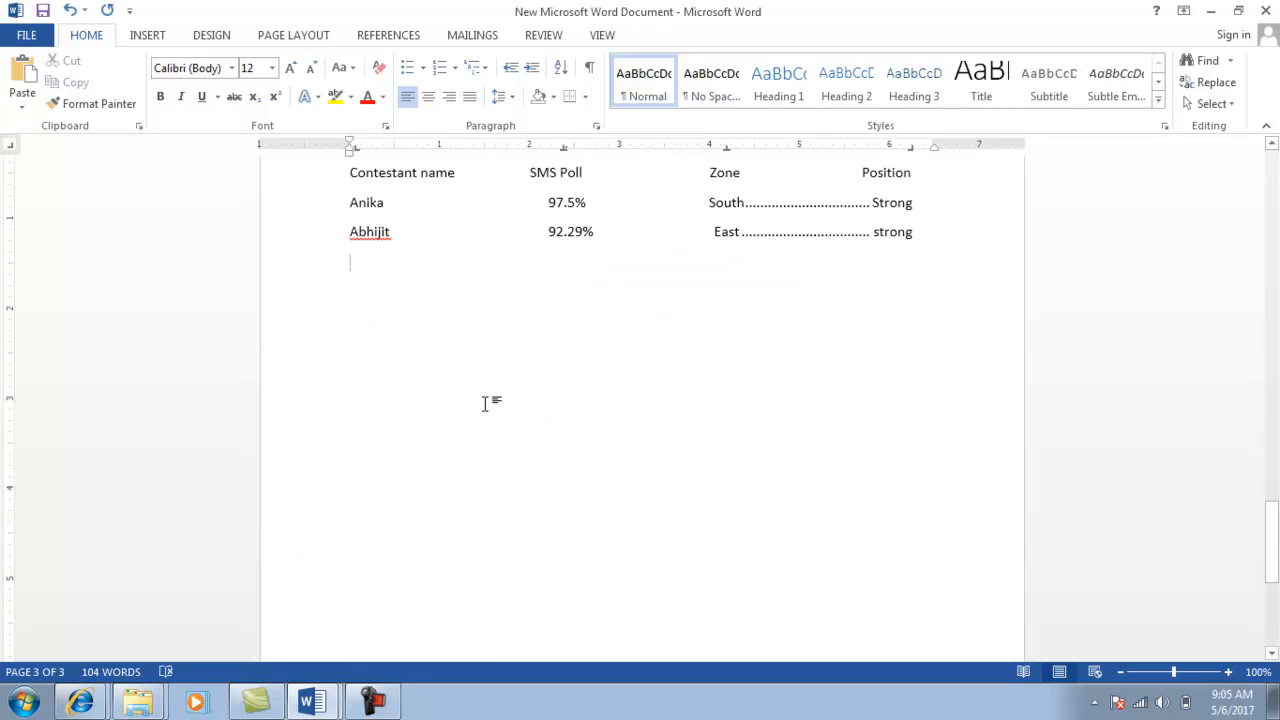
# Type the Ayesha row: 72.33%, North, Good, and start a new line.
pyautogui.write('ayesha')
pyautogui.press('Tab')
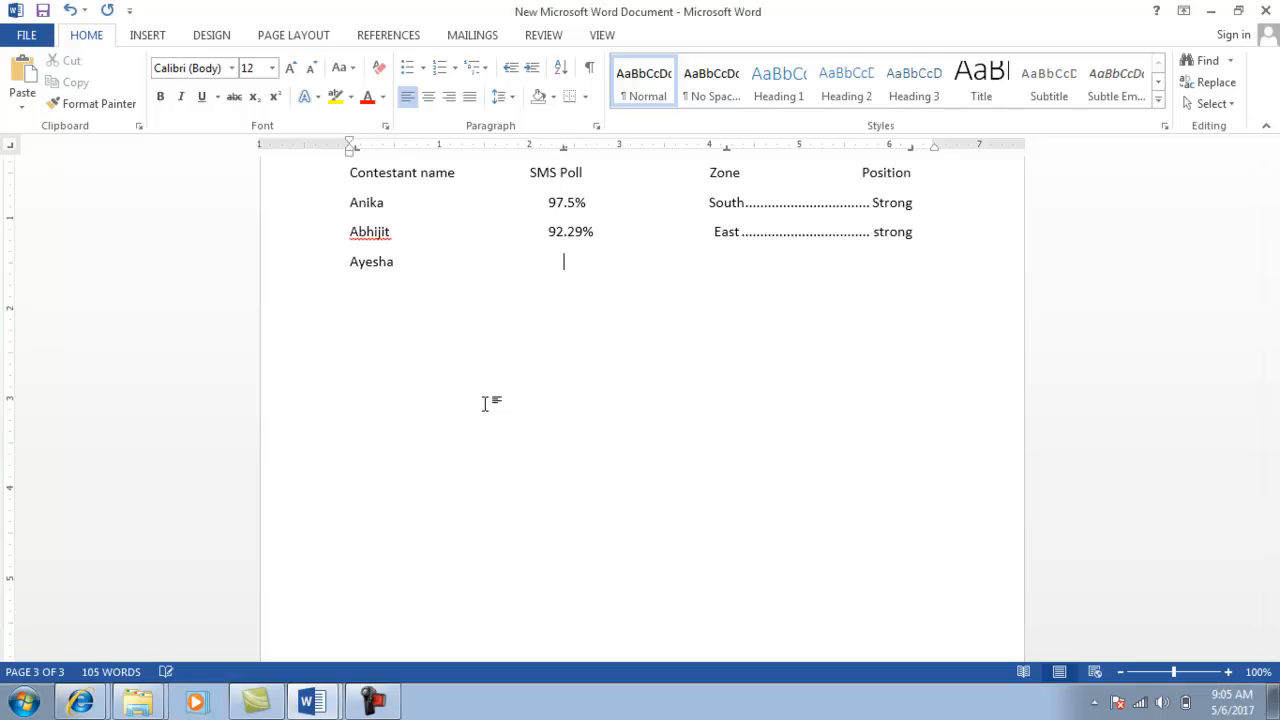
pyautogui.write('72.33%')
pyautogui.press('Tab')
pyautogui.write('North')
pyautogui.press('Tab')
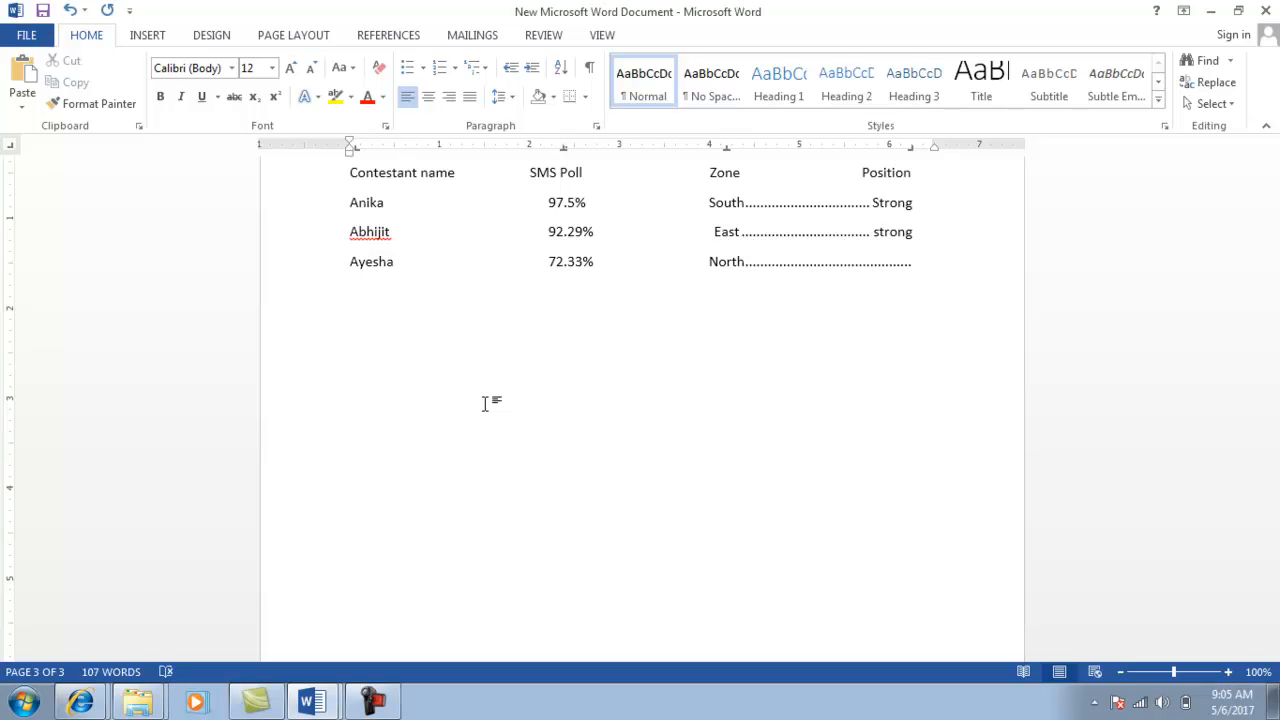
pyautogui.write('Good')
pyautogui.press('Return')
# Type the Deep row: 55%, East, poor, and end with a new empty line.
pyautogui.write('Deep')
pyautogui.press('Tab')
pyautogui.write('55% ')
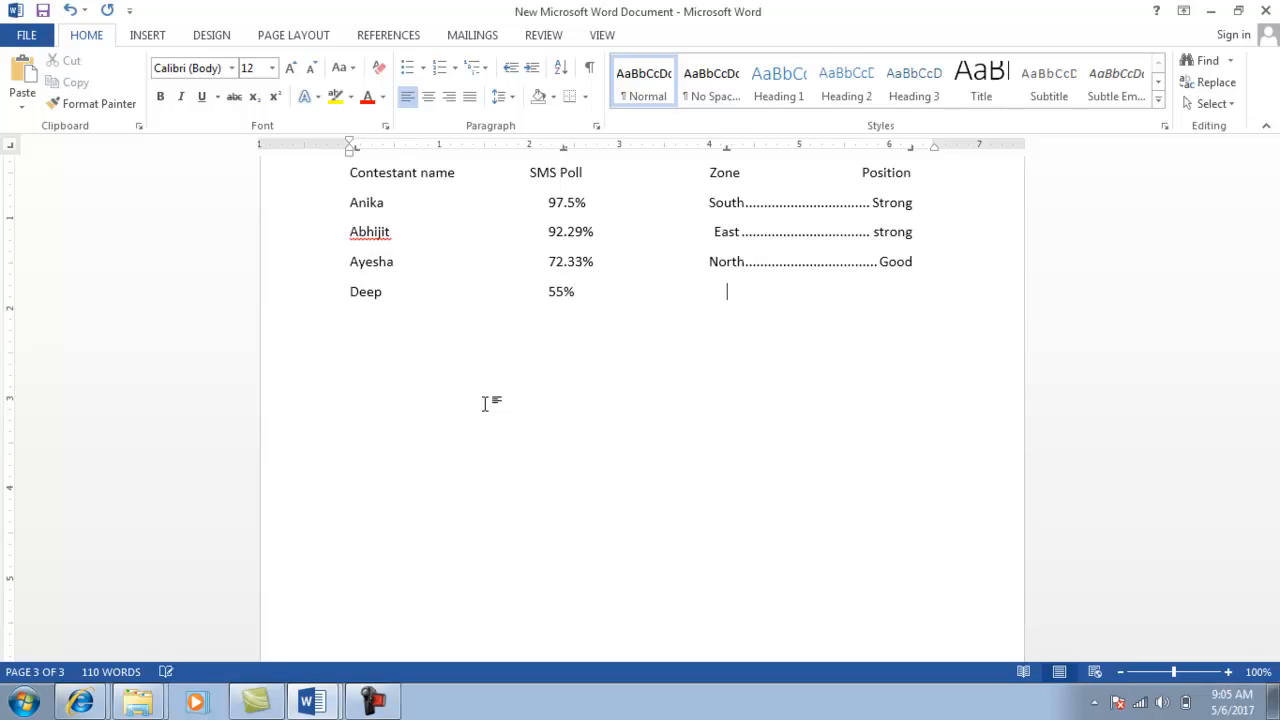
pyautogui.write('East')
pyautogui.press('Tab')
pyautogui.write('poor')
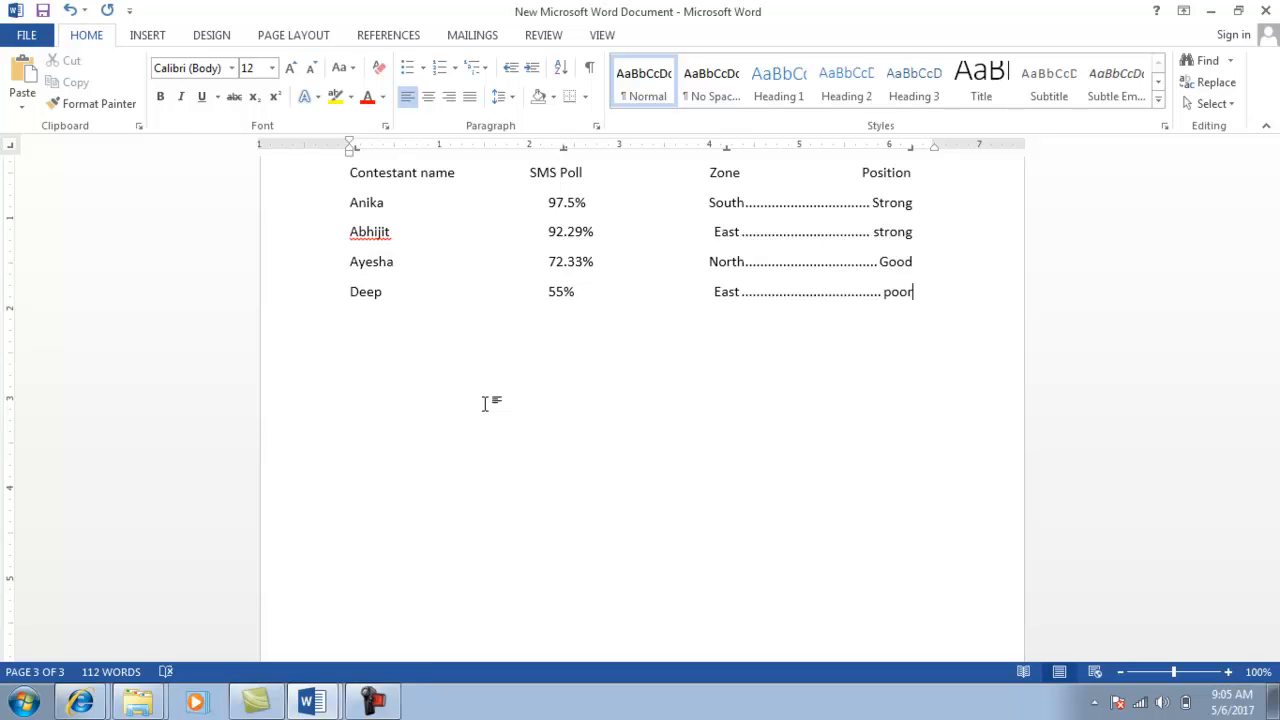
pyautogui.press('Return')
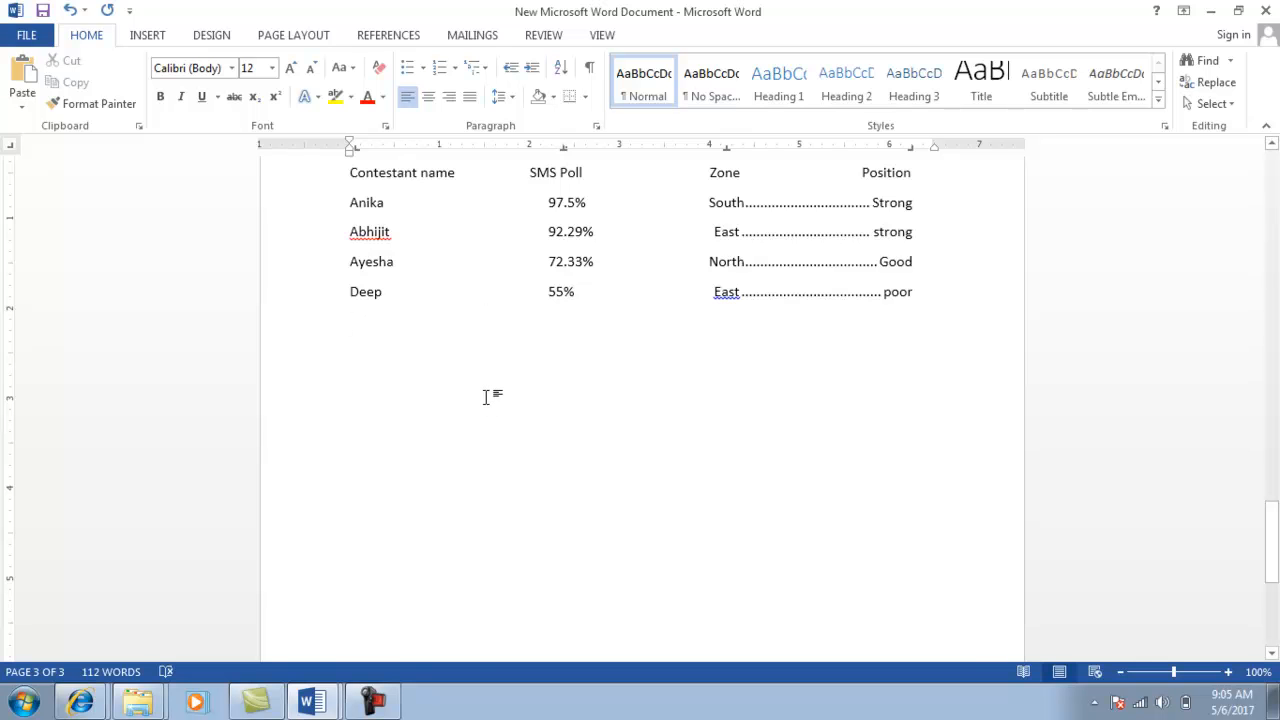
pyautogui.hotkey('alt', 'Tab')
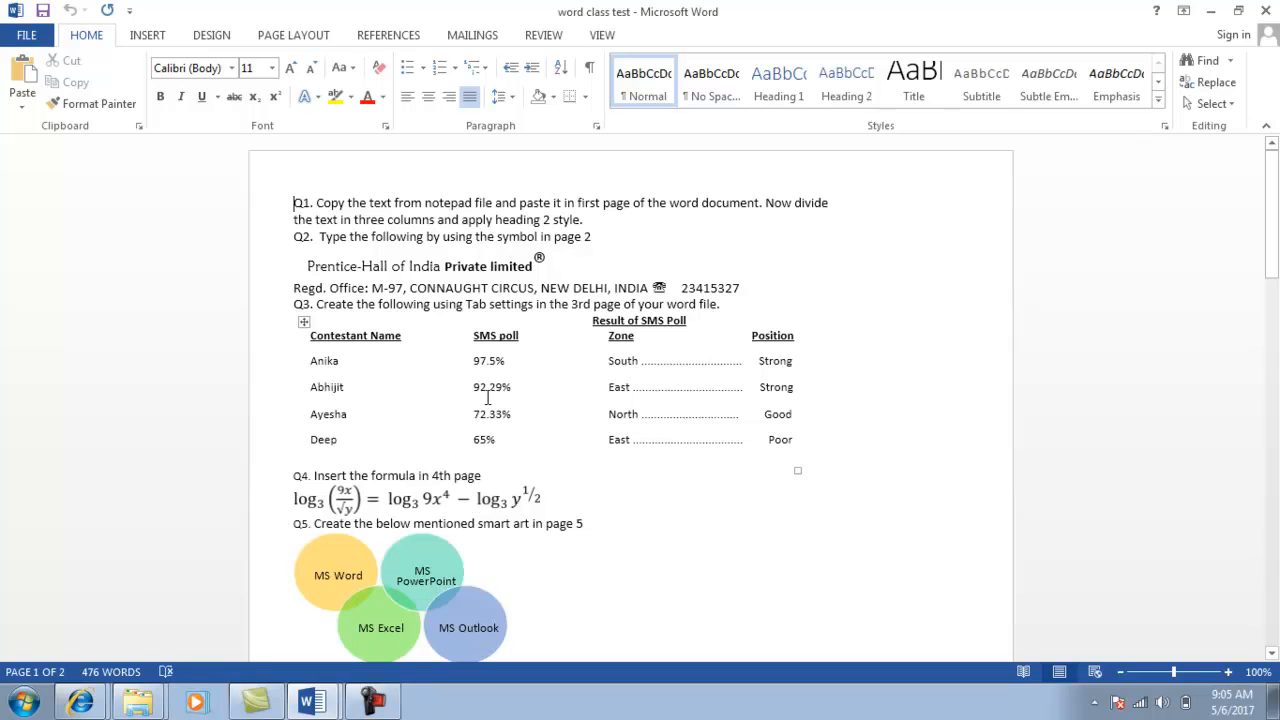
# Use Clear All in the Tabs dialog to remove every tab stop from the empty line.
pyautogui.hotkey('alt', 'Tab')
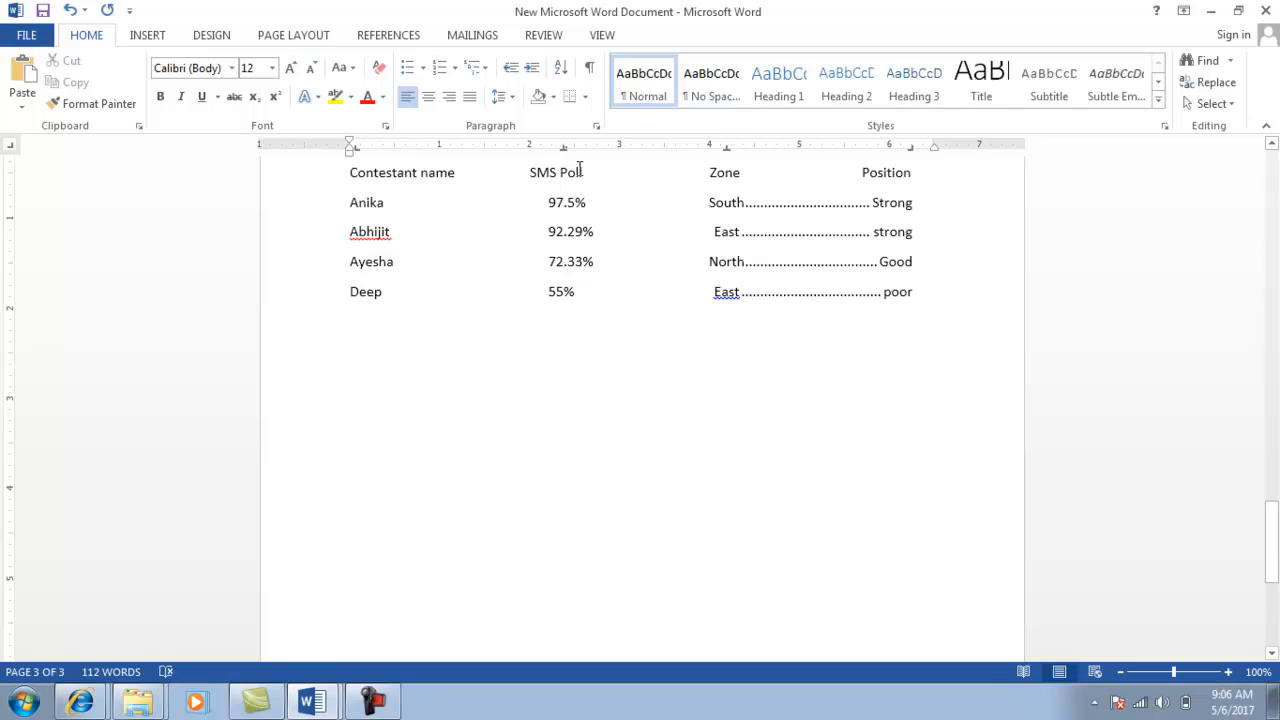
pyautogui.click(595, 126)
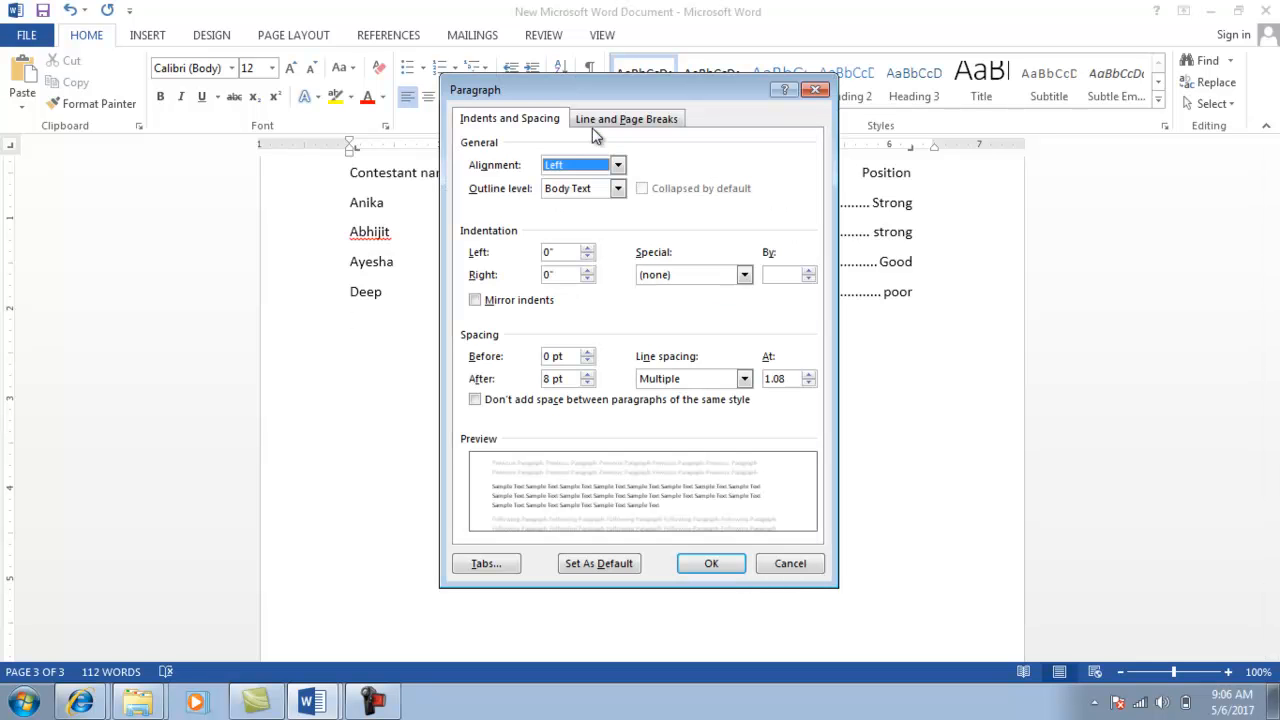
pyautogui.click(486, 564)
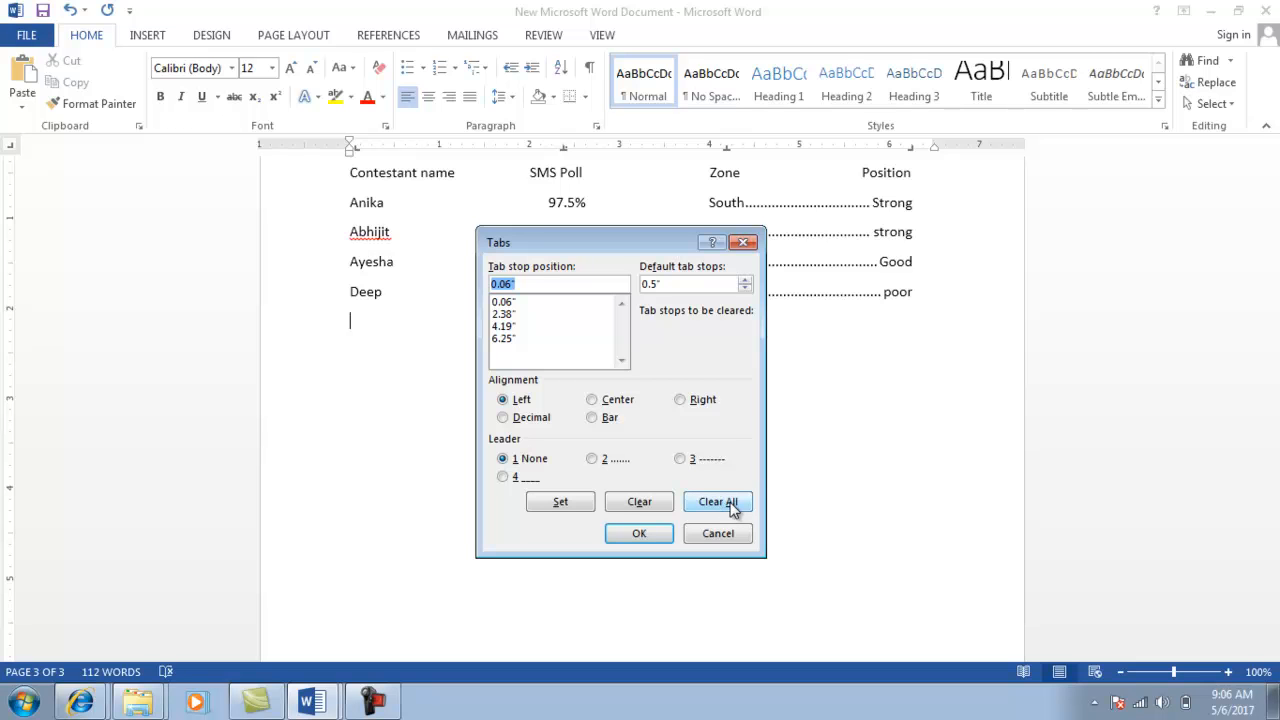
pyautogui.click(731, 505)
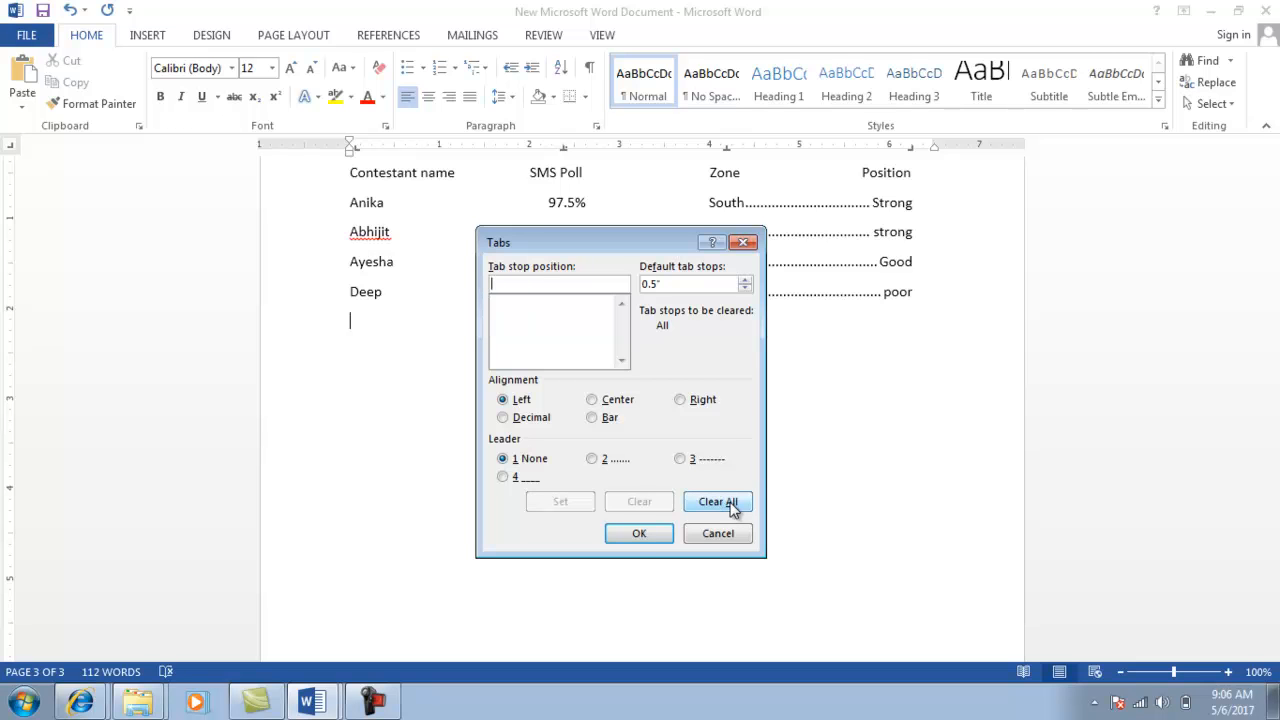
pyautogui.click(639, 534)
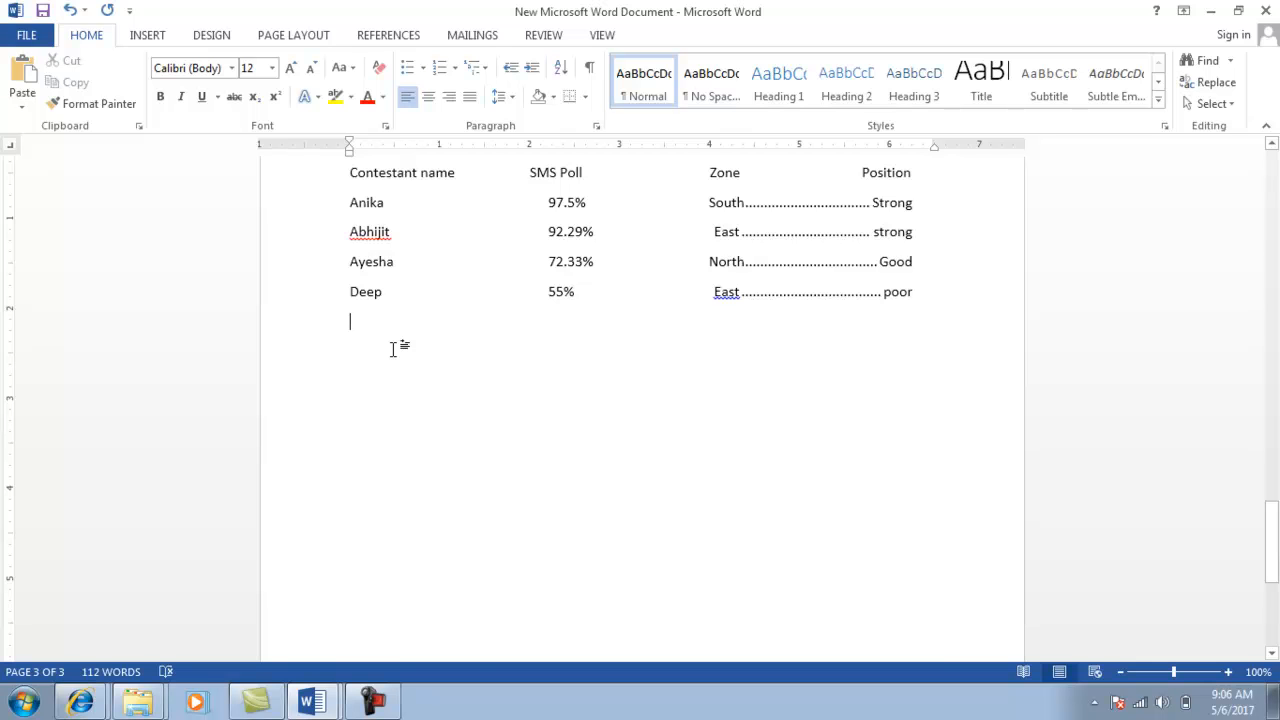
# Scroll down past the poll table to the top of blank page 4.
pyautogui.hotkey('alt', 'Tab')
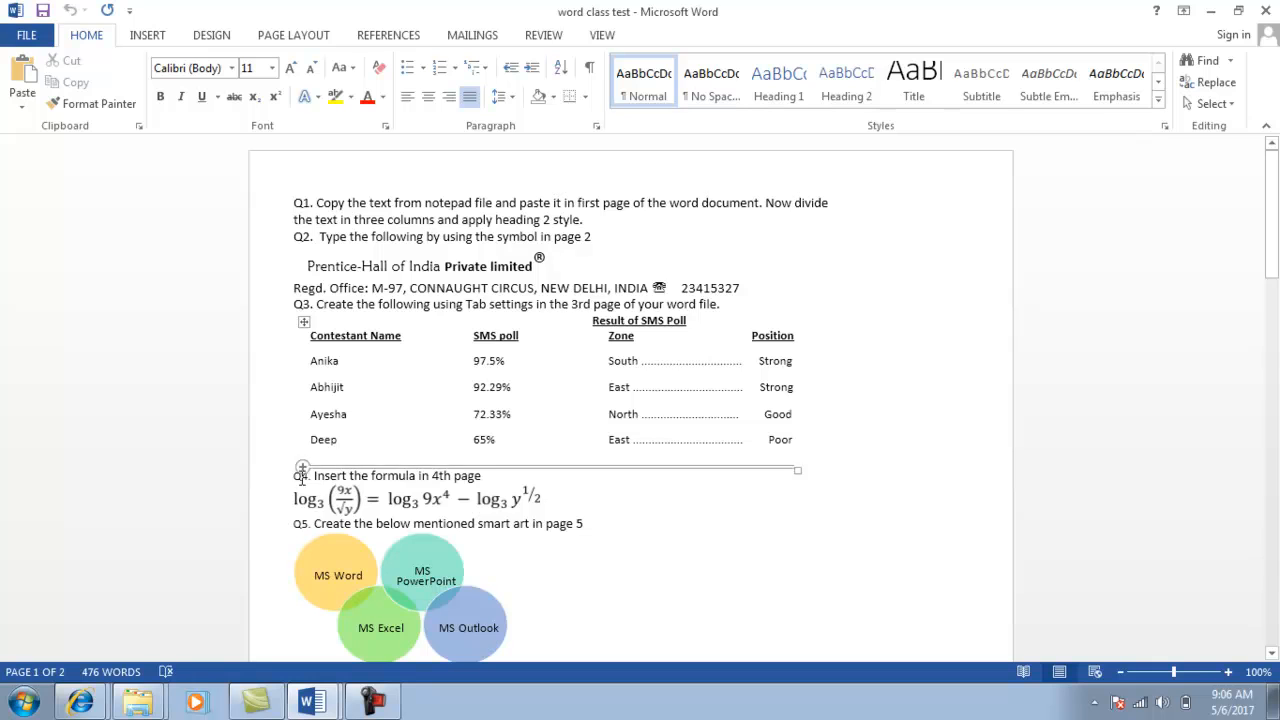
pyautogui.hotkey('alt', 'Tab')
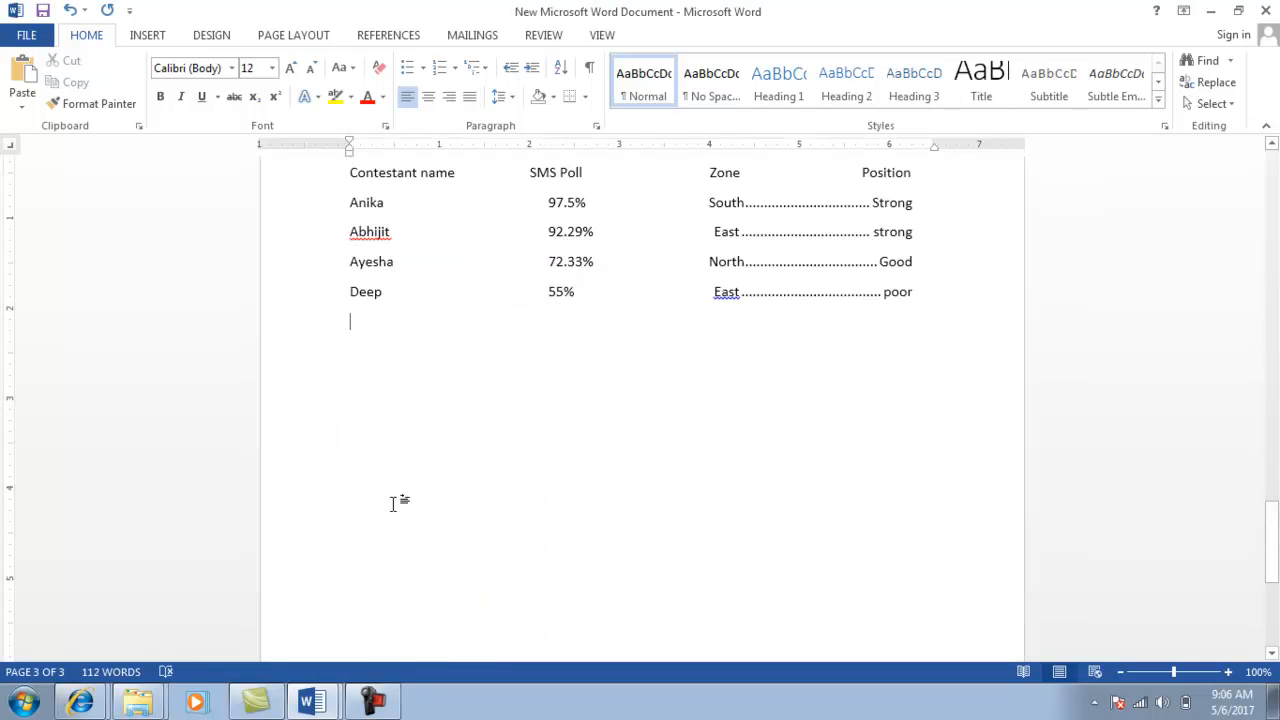
pyautogui.scroll(-5, 394, 503)
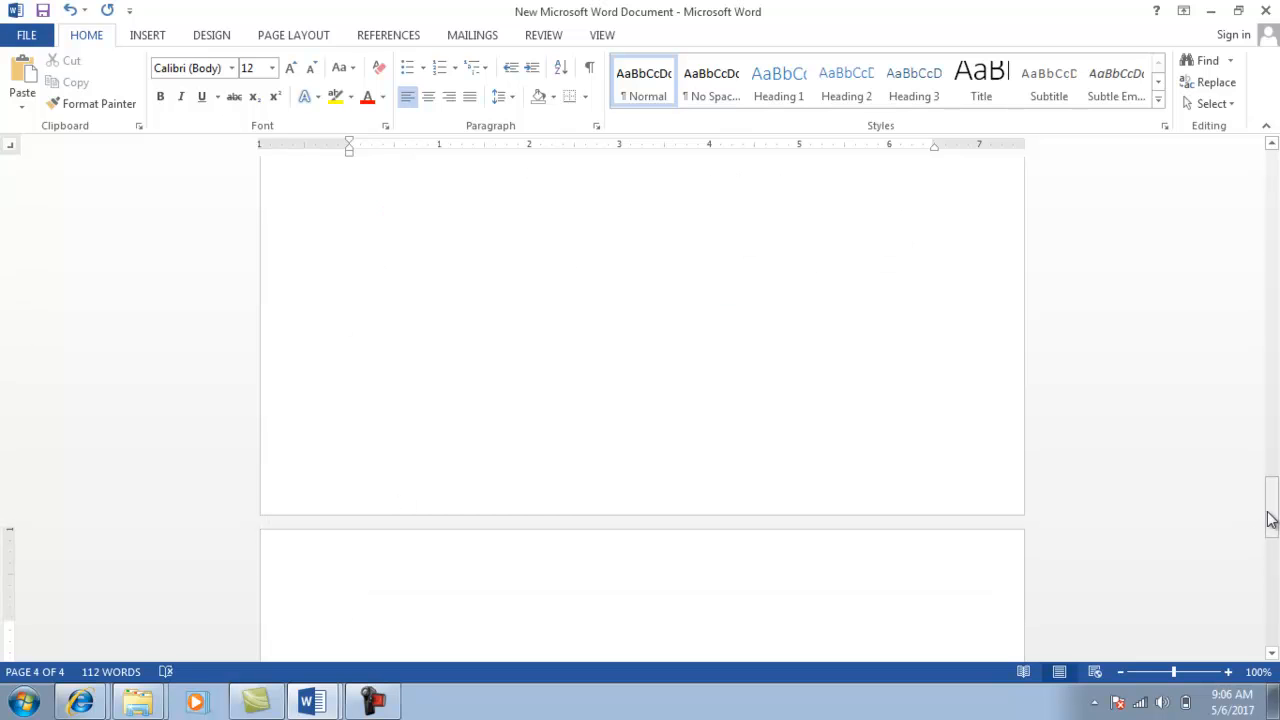
pyautogui.moveTo(1271, 519); pyautogui.dragTo(1275, 543)
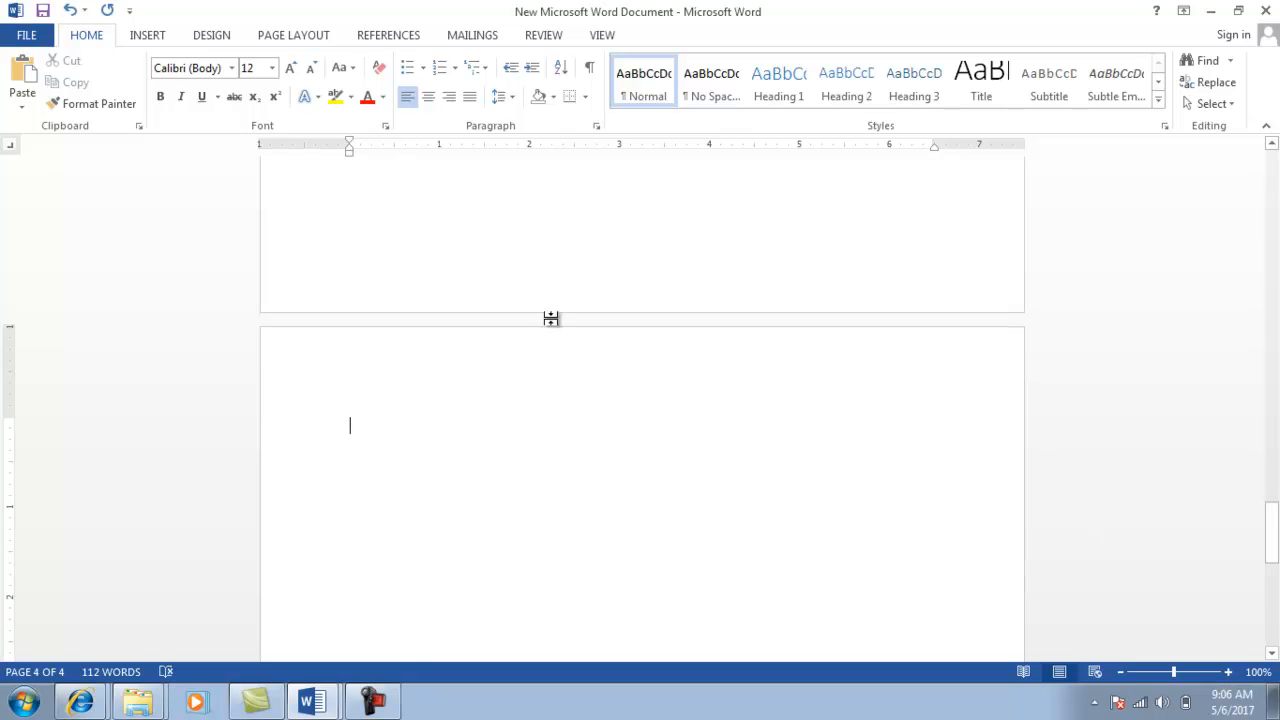
# Insert a blank 'Type equation here' equation on page 4.
pyautogui.click(147, 35)
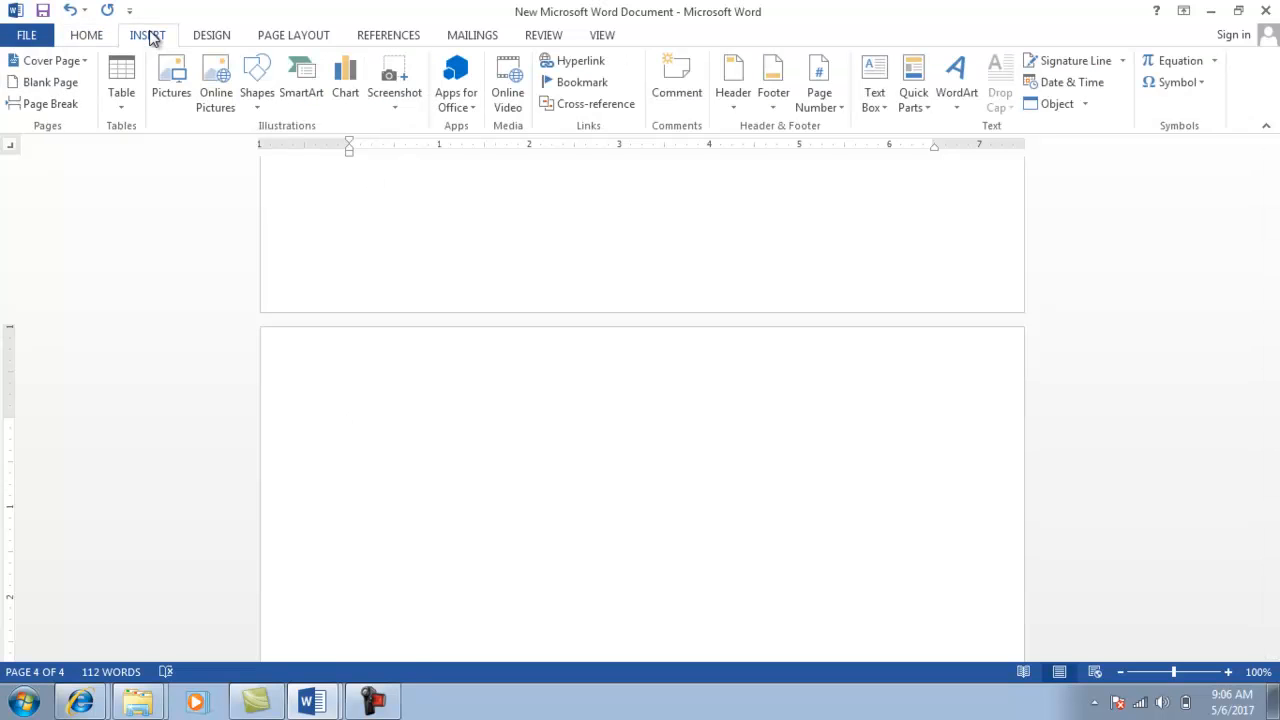
pyautogui.click(1174, 66)
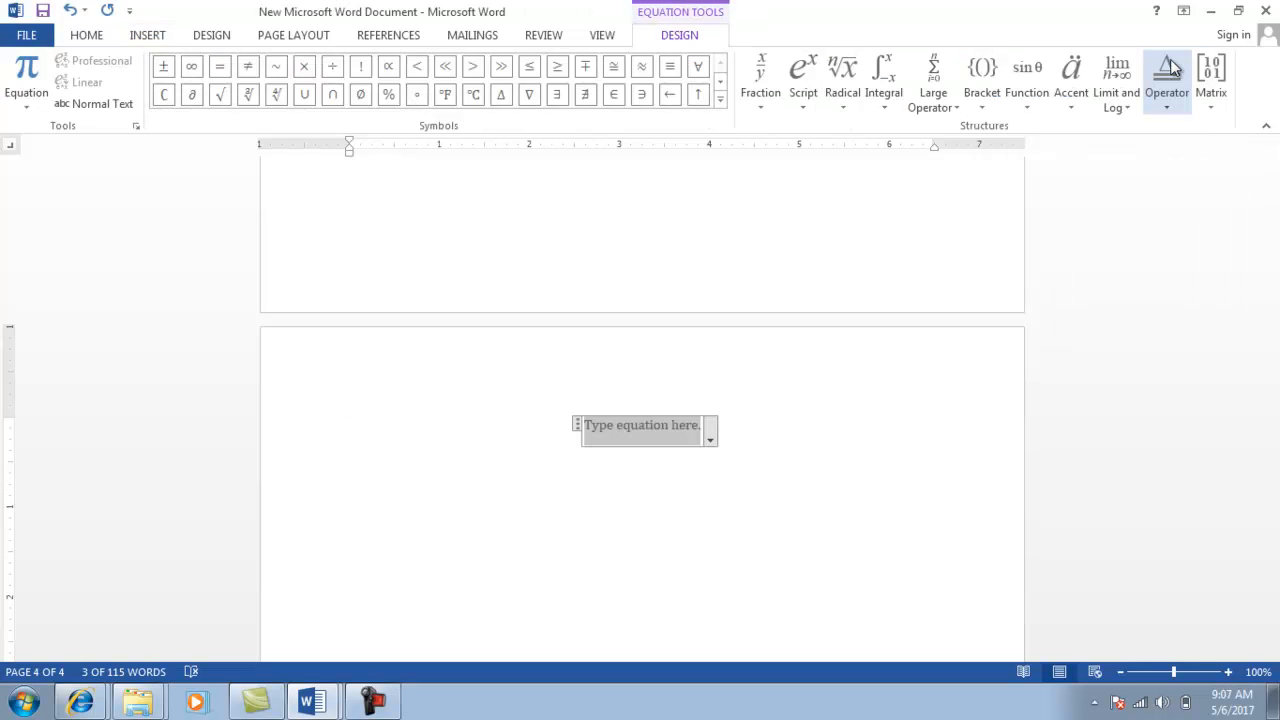
pyautogui.hotkey('alt', 'Tab')
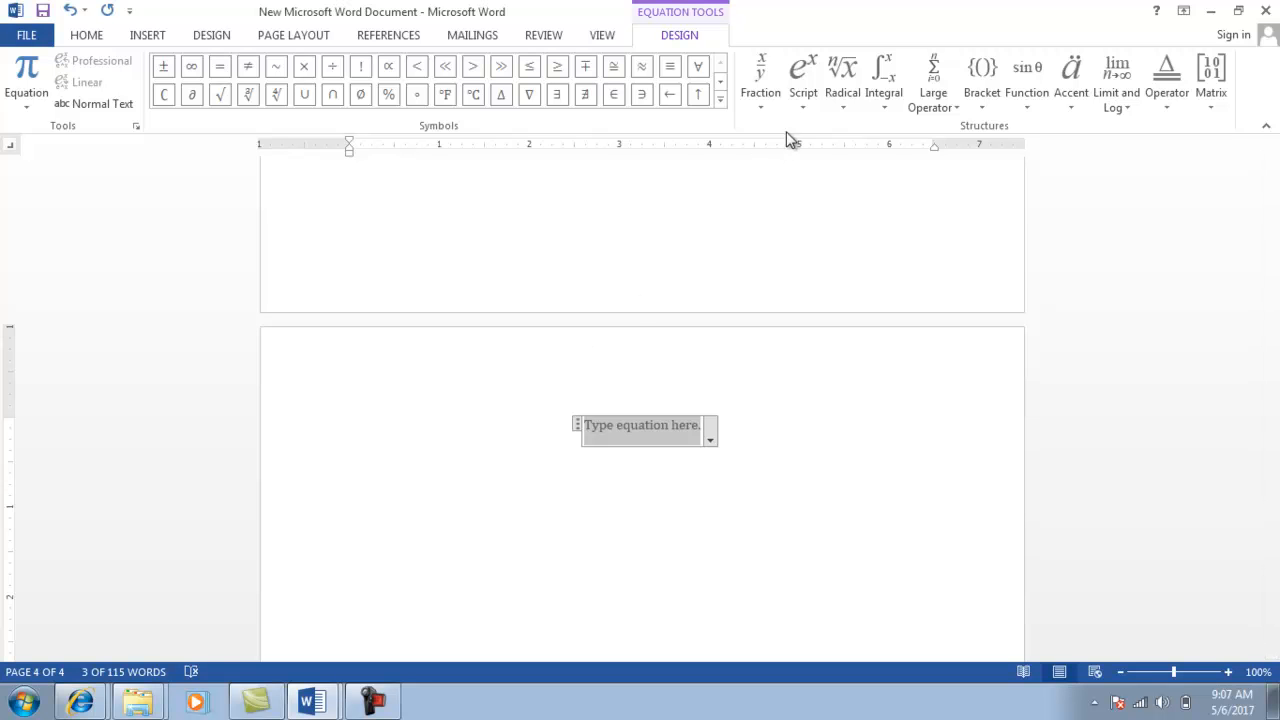
# Insert a subscript structure with log as the base, moving into the subscript slot for 3.
pyautogui.click(801, 105)
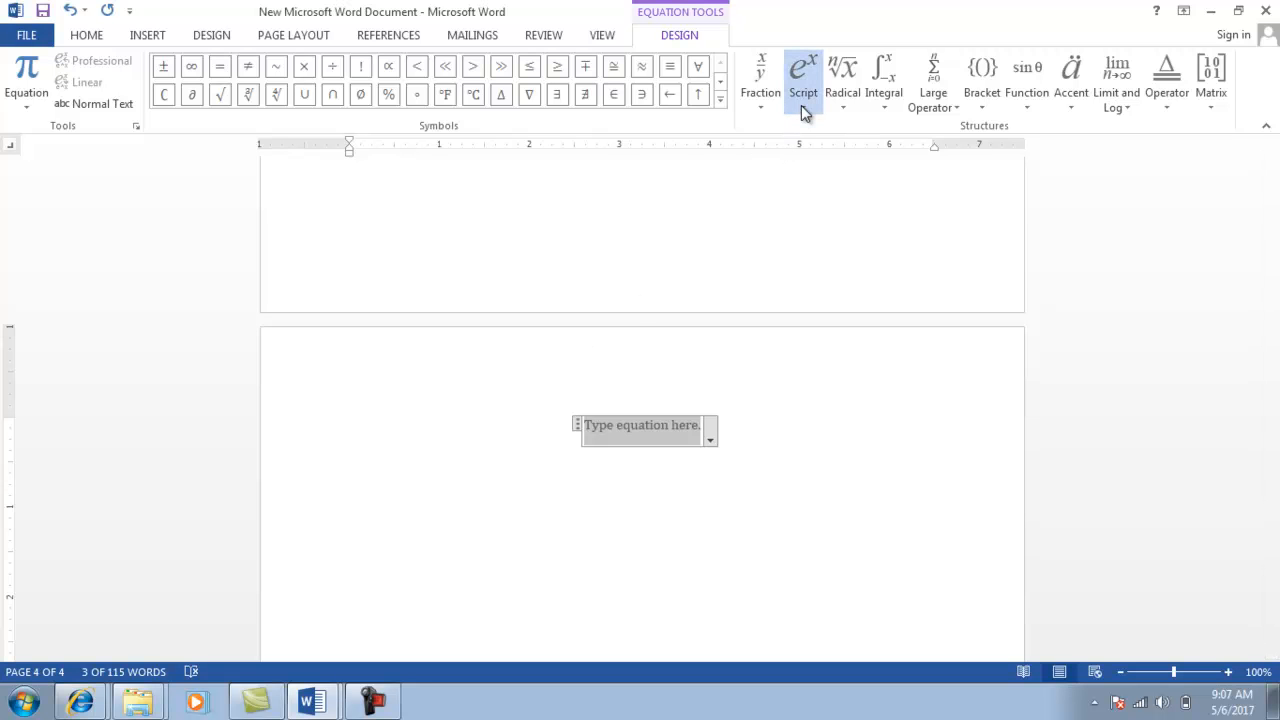
pyautogui.click(899, 191)
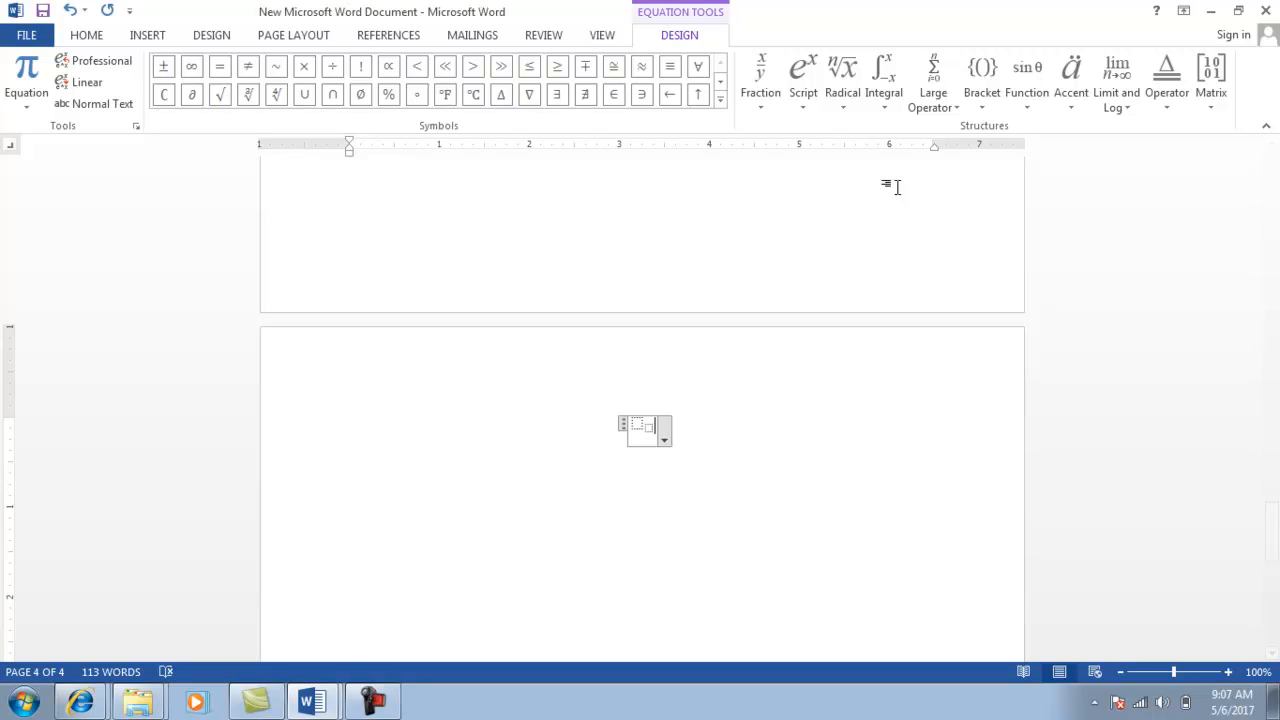
pyautogui.write('l')
pyautogui.press('BackSpace')
pyautogui.click(634, 426)
pyautogui.write('log')
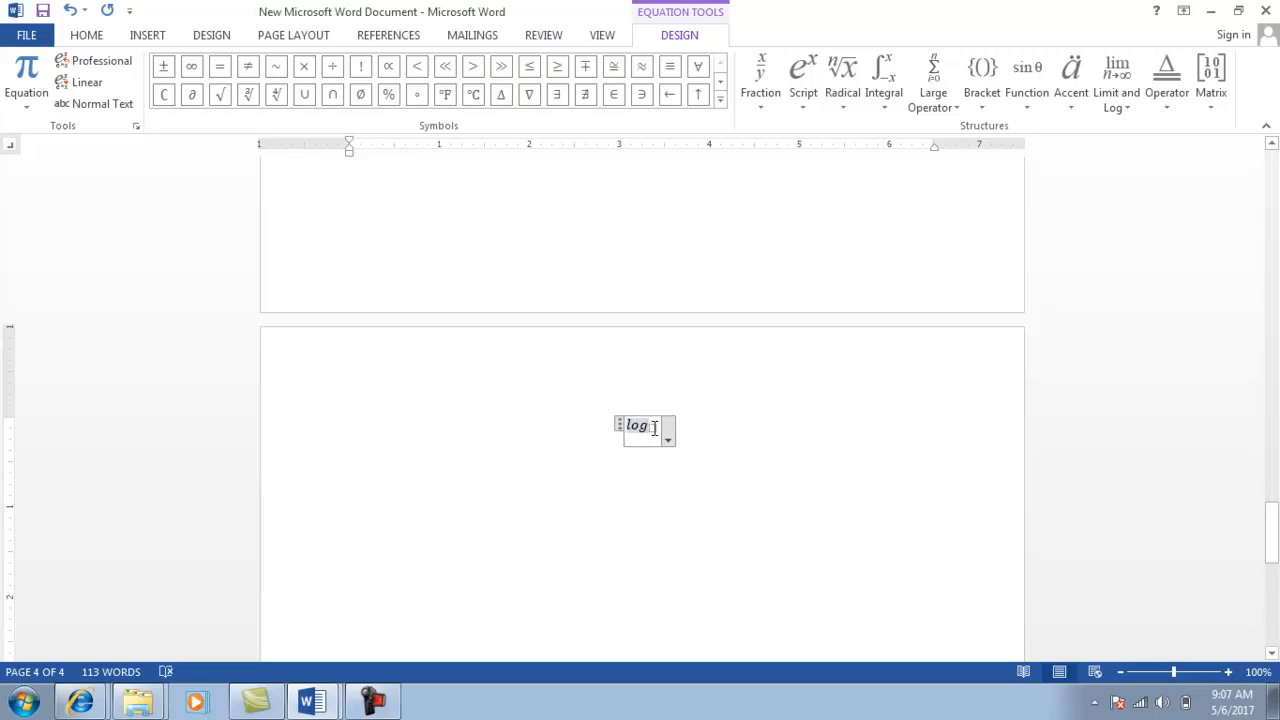
pyautogui.click(655, 428)
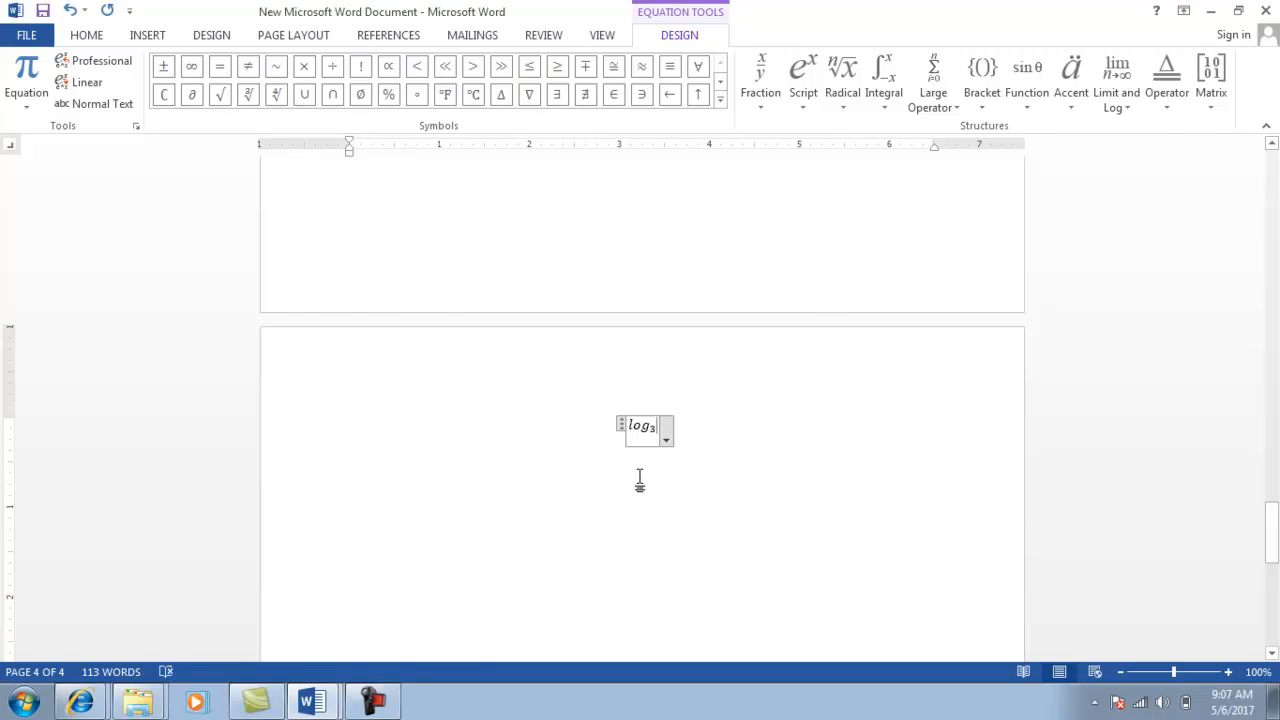
pyautogui.hotkey('alt', 'Tab')
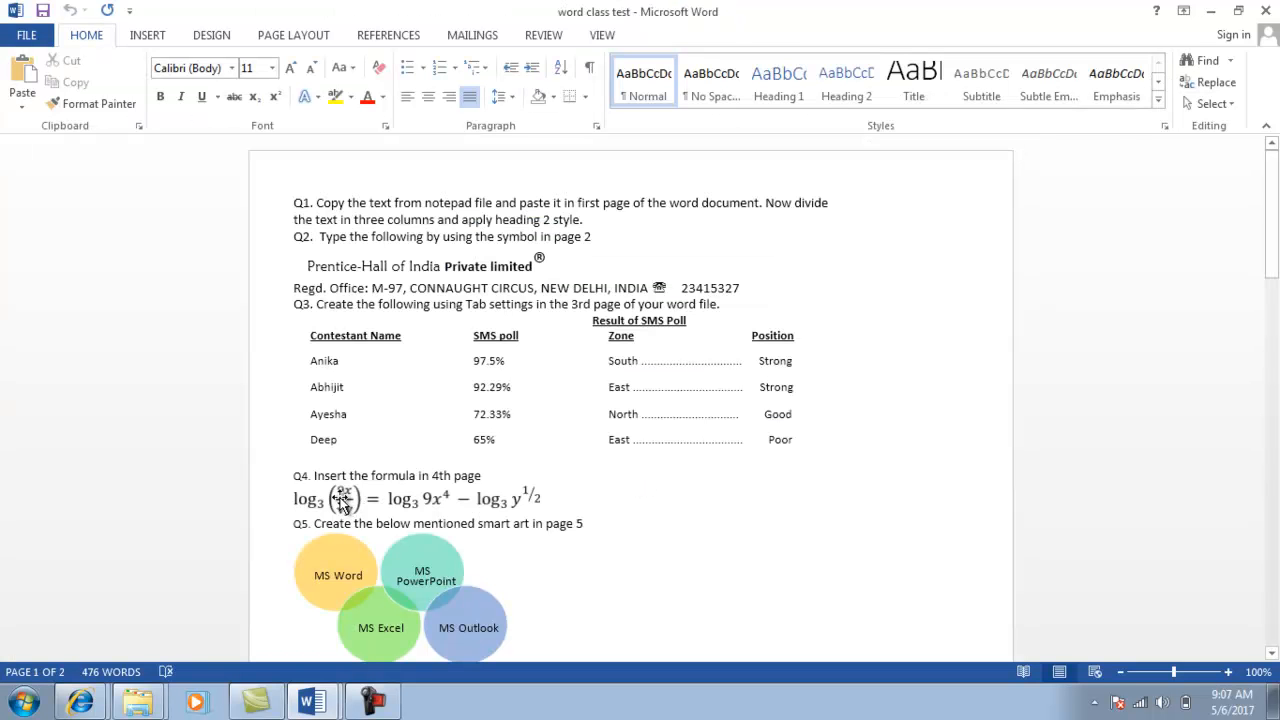
pyautogui.hotkey('alt', 'Tab')
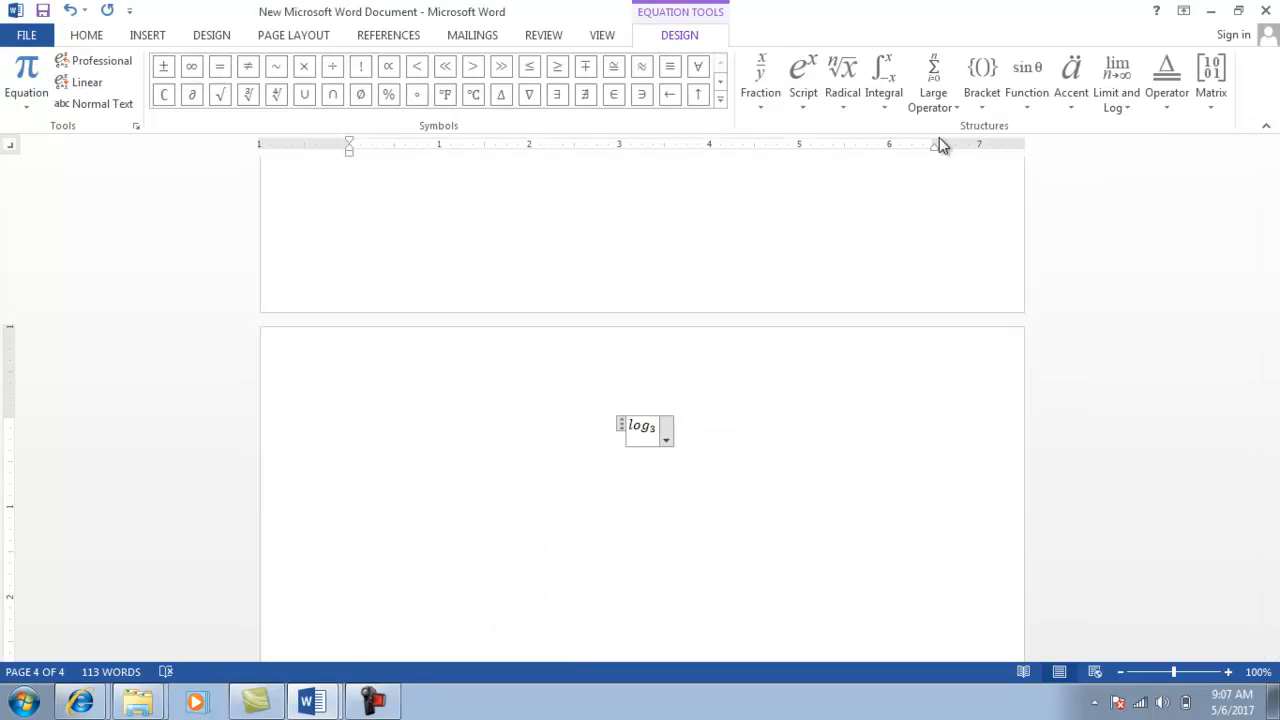
# Add a pair of parentheses after log₃ and place the cursor inside them.
pyautogui.click(980, 102)
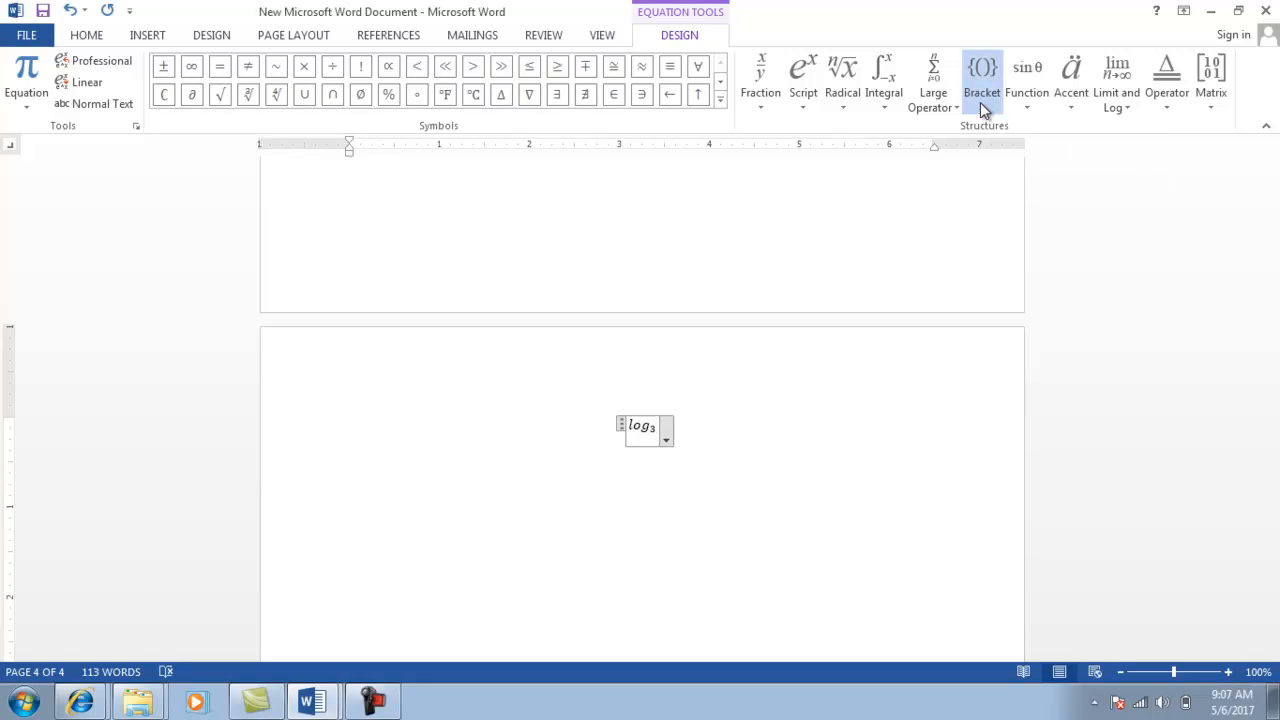
pyautogui.click(994, 182)
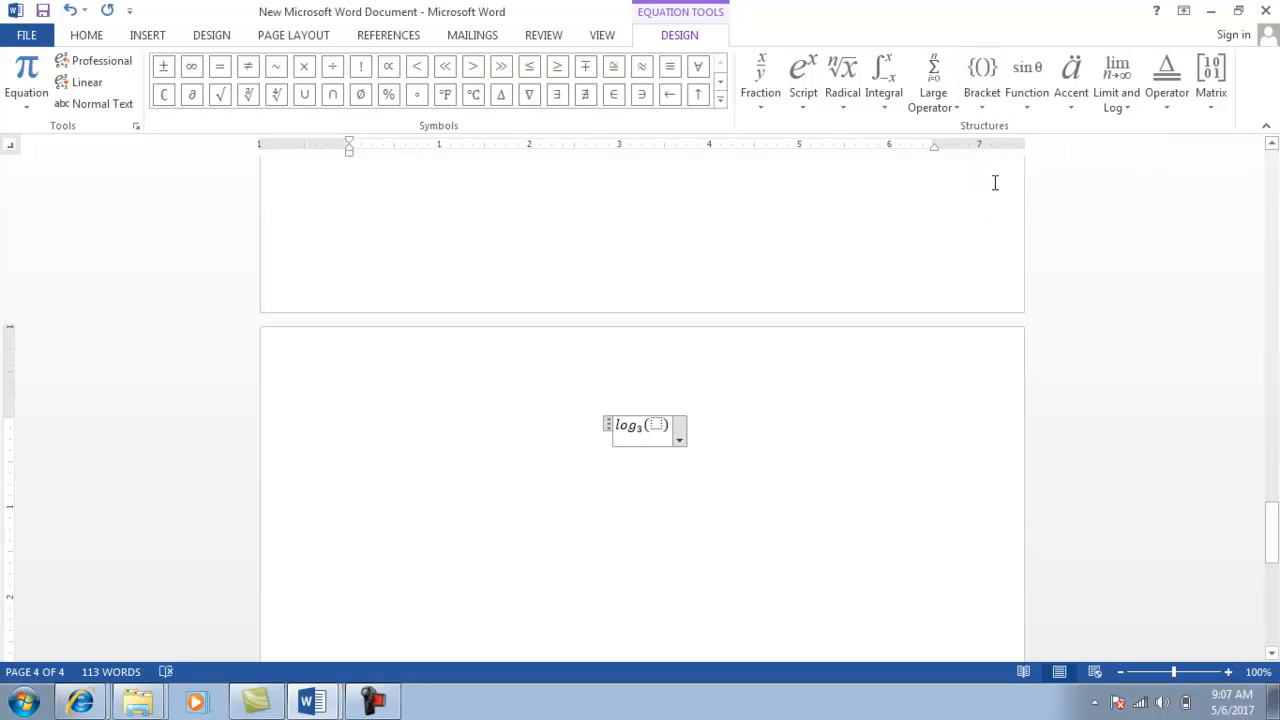
pyautogui.click(656, 424)
pyautogui.hotkey('alt', 'Tab')
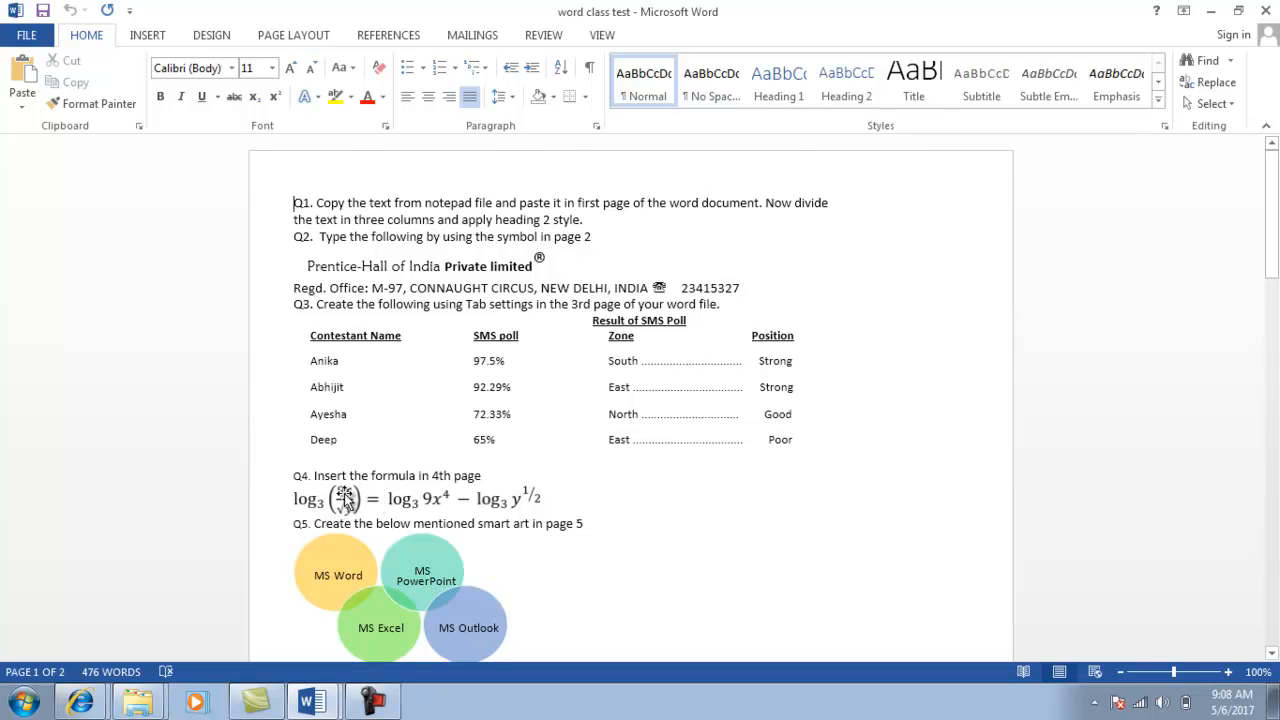
pyautogui.hotkey('alt', 'Tab')
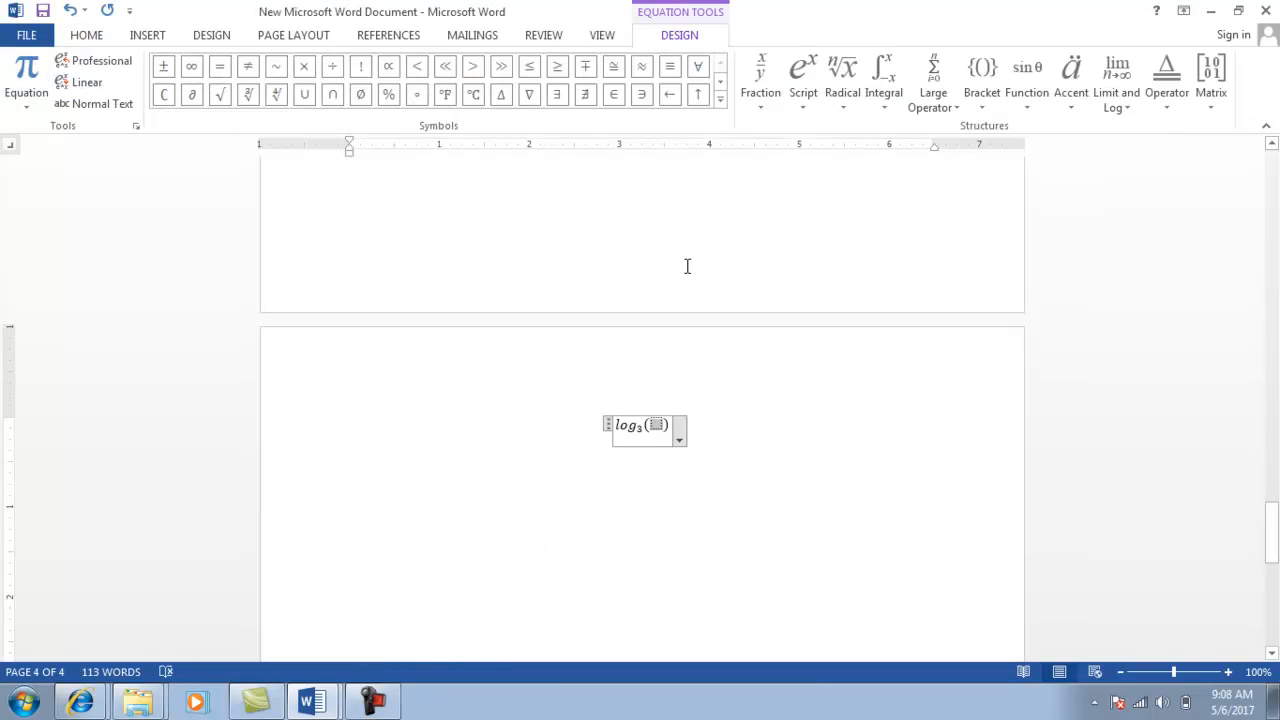
# Insert a stacked fraction inside the parentheses with 9x as the numerator, ready for the denominator.
pyautogui.click(769, 104)
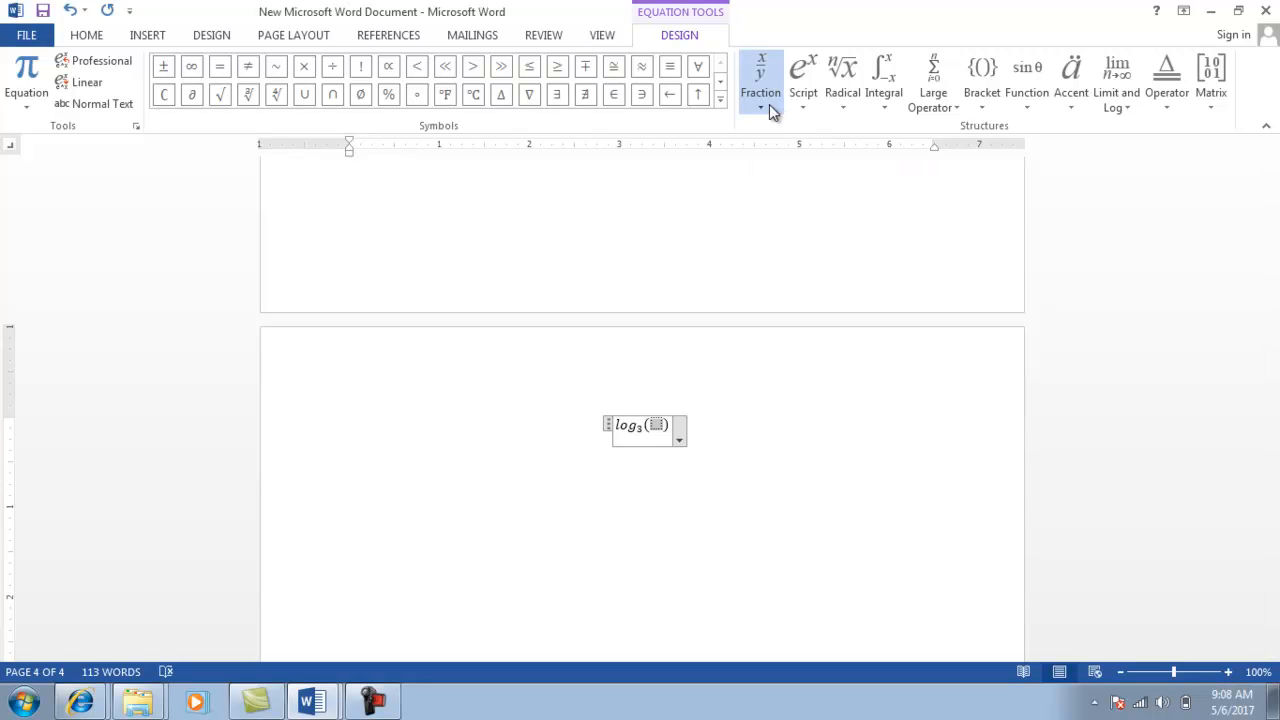
pyautogui.click(773, 182)
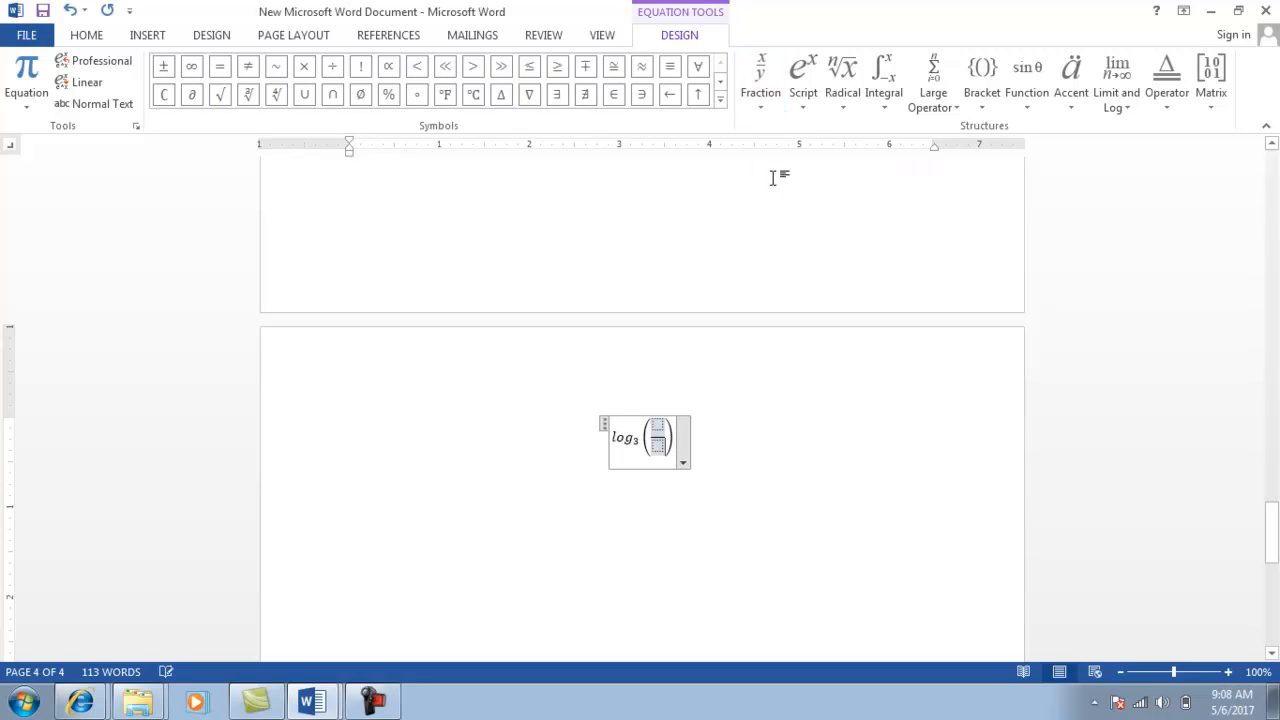
pyautogui.click(657, 427)
pyautogui.write('9x')
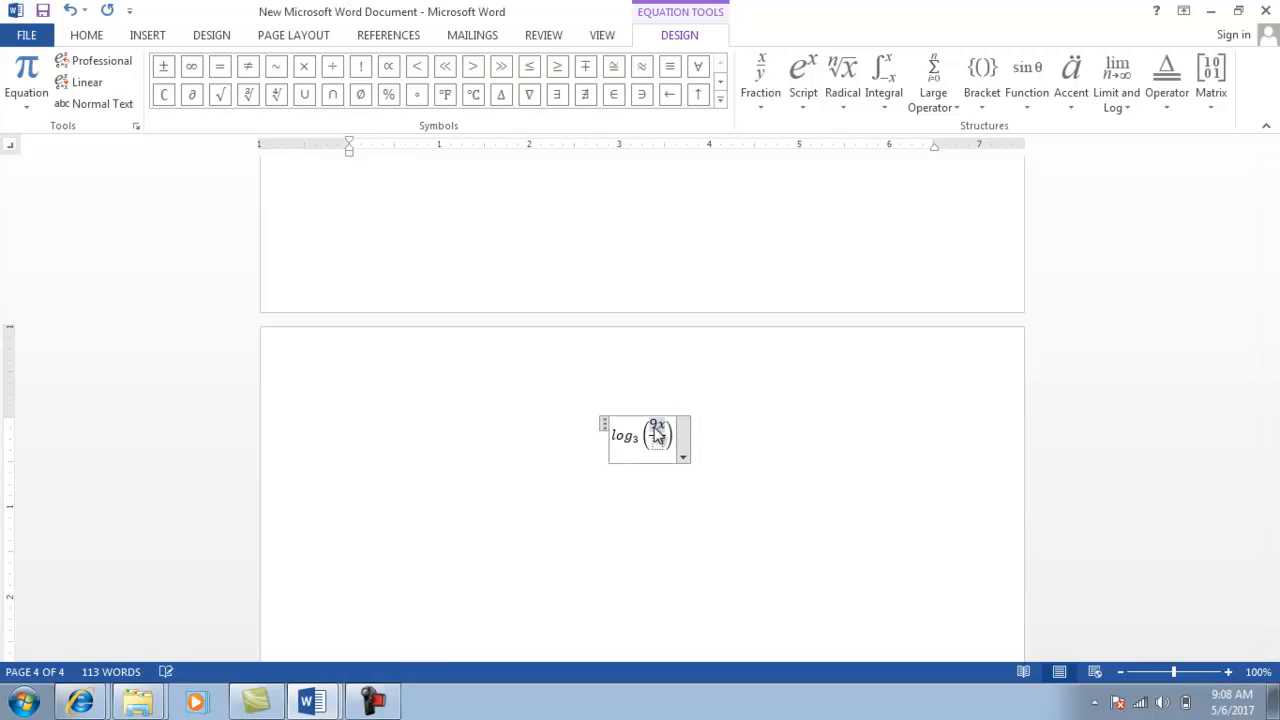
pyautogui.click(657, 443)
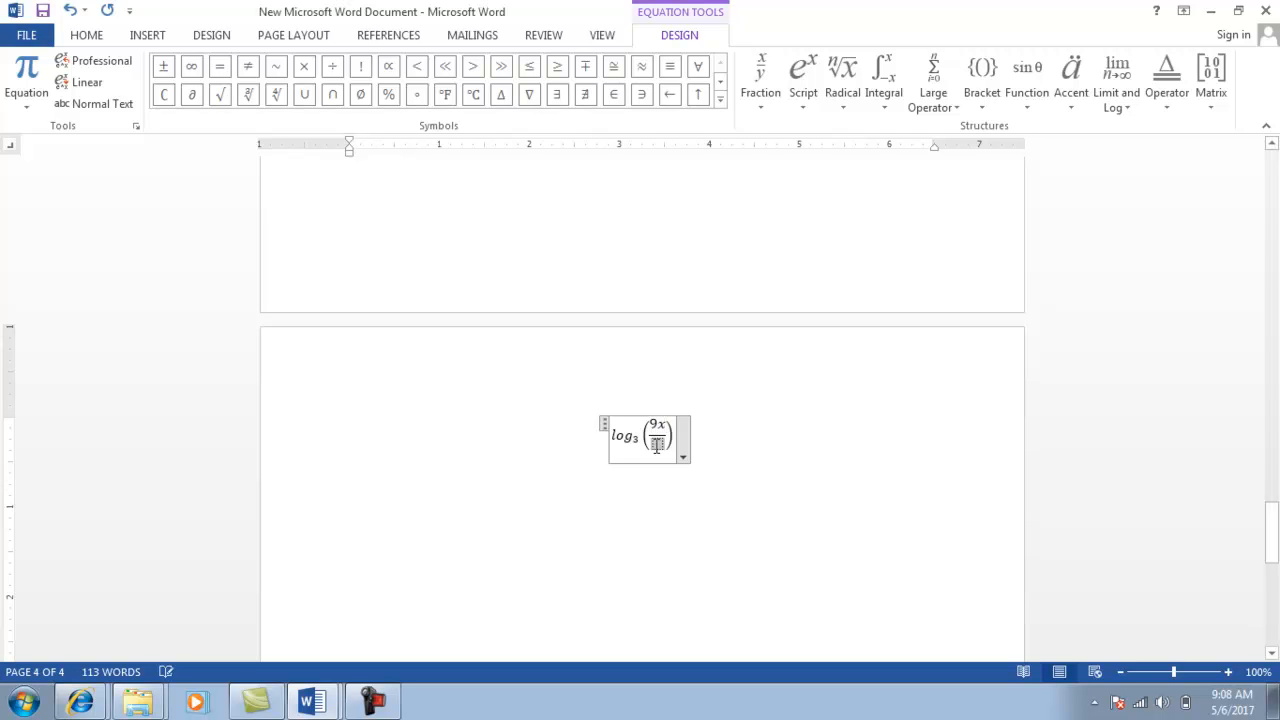
pyautogui.hotkey('alt', 'Tab')
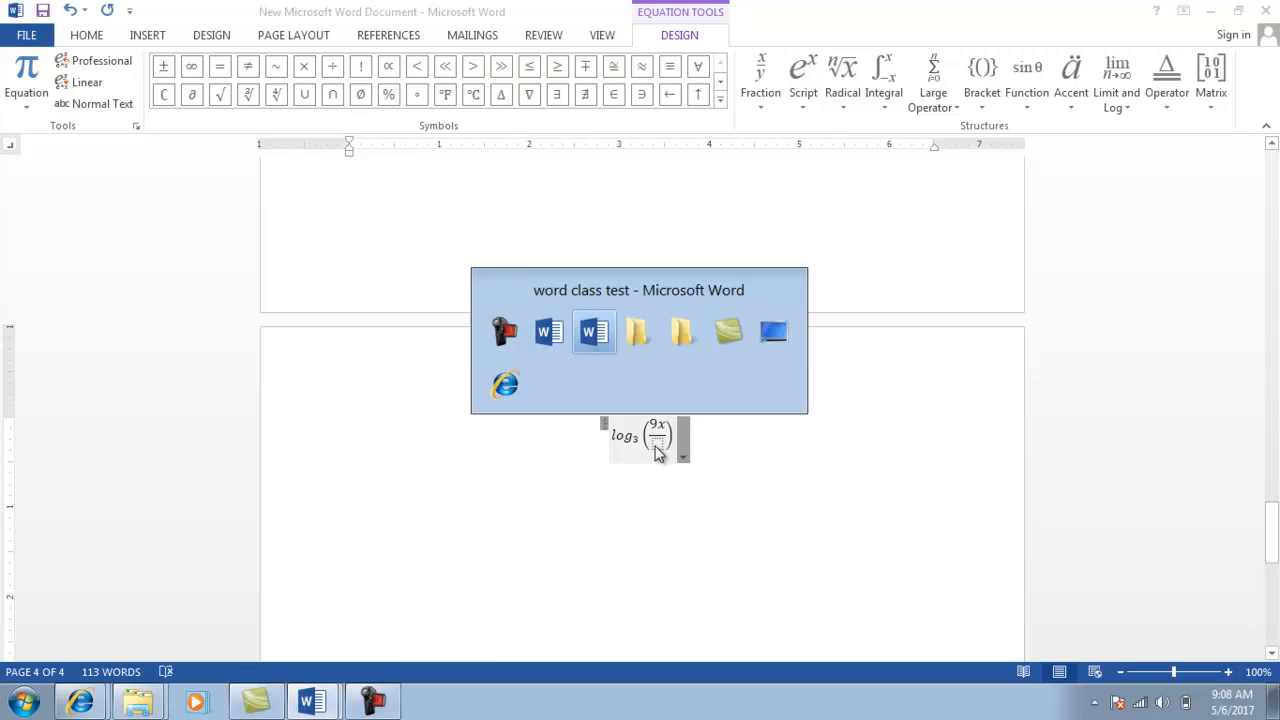
pyautogui.hotkey('alt', 'Tab')
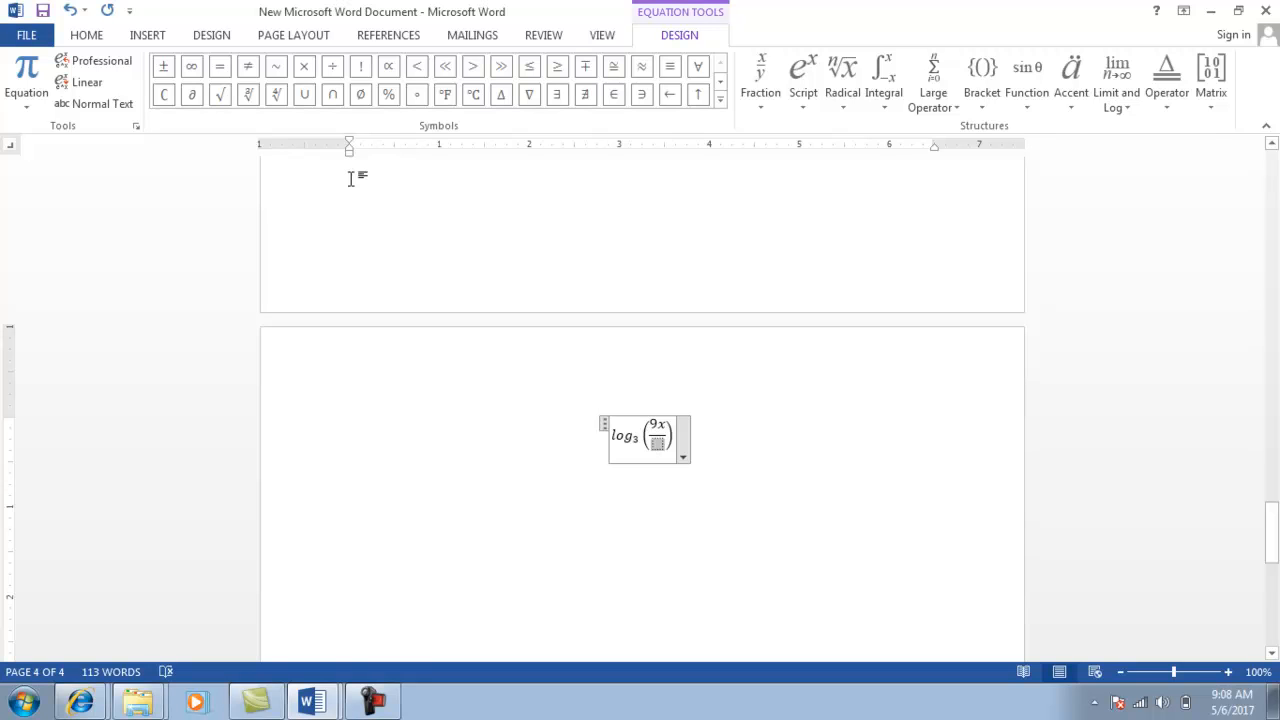
pyautogui.click(722, 104)
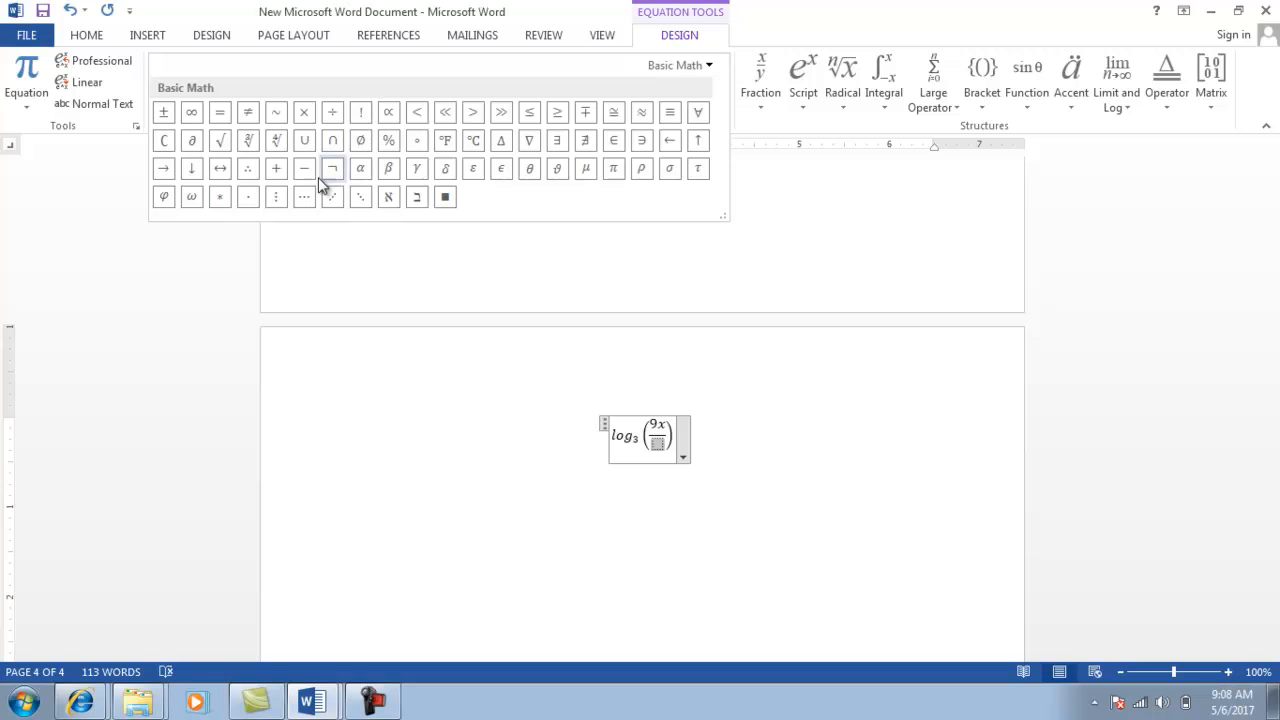
# Make the fraction's denominator √y and add an equals sign after the closing parenthesis.
pyautogui.click(222, 148)
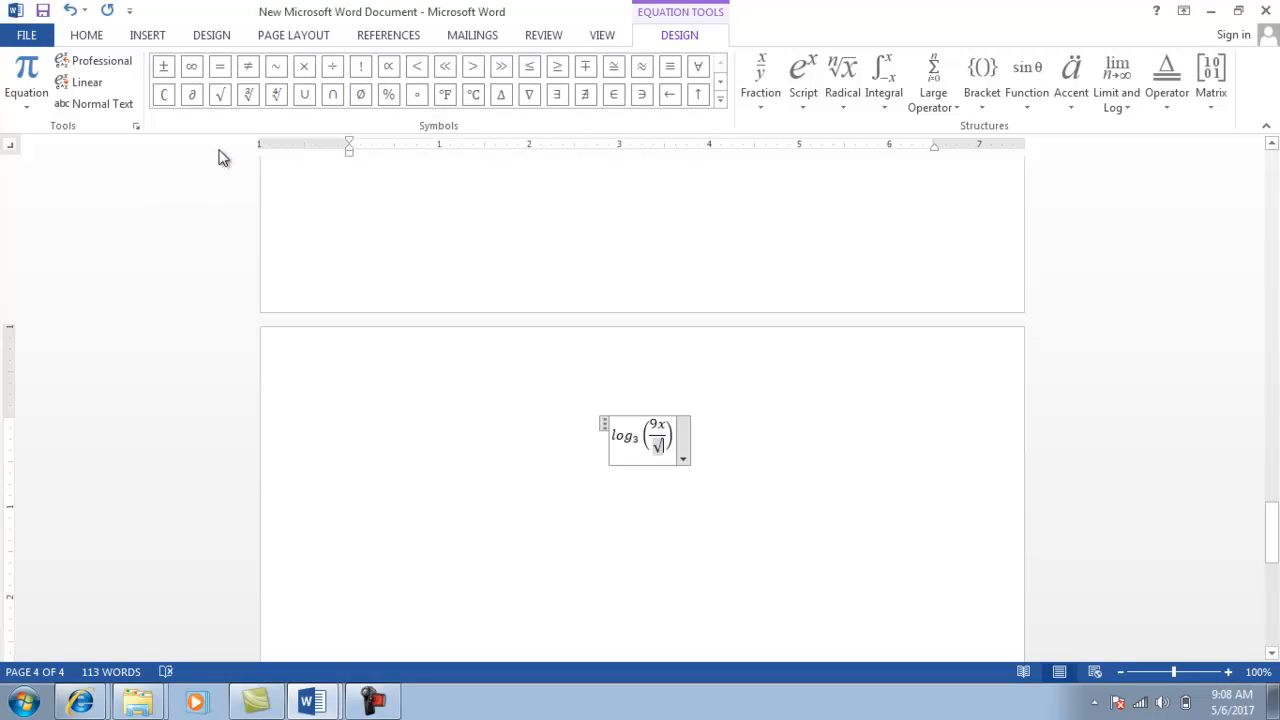
pyautogui.write('y')
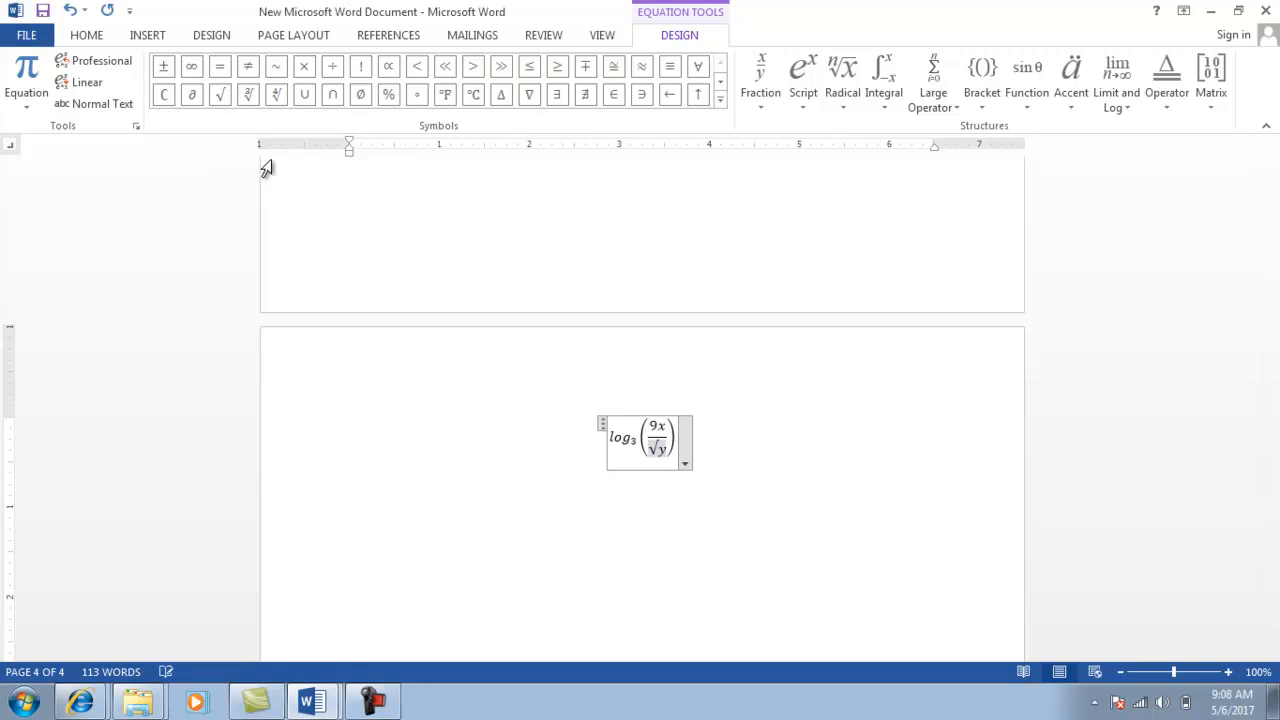
pyautogui.click(676, 437)
pyautogui.click(675, 437)
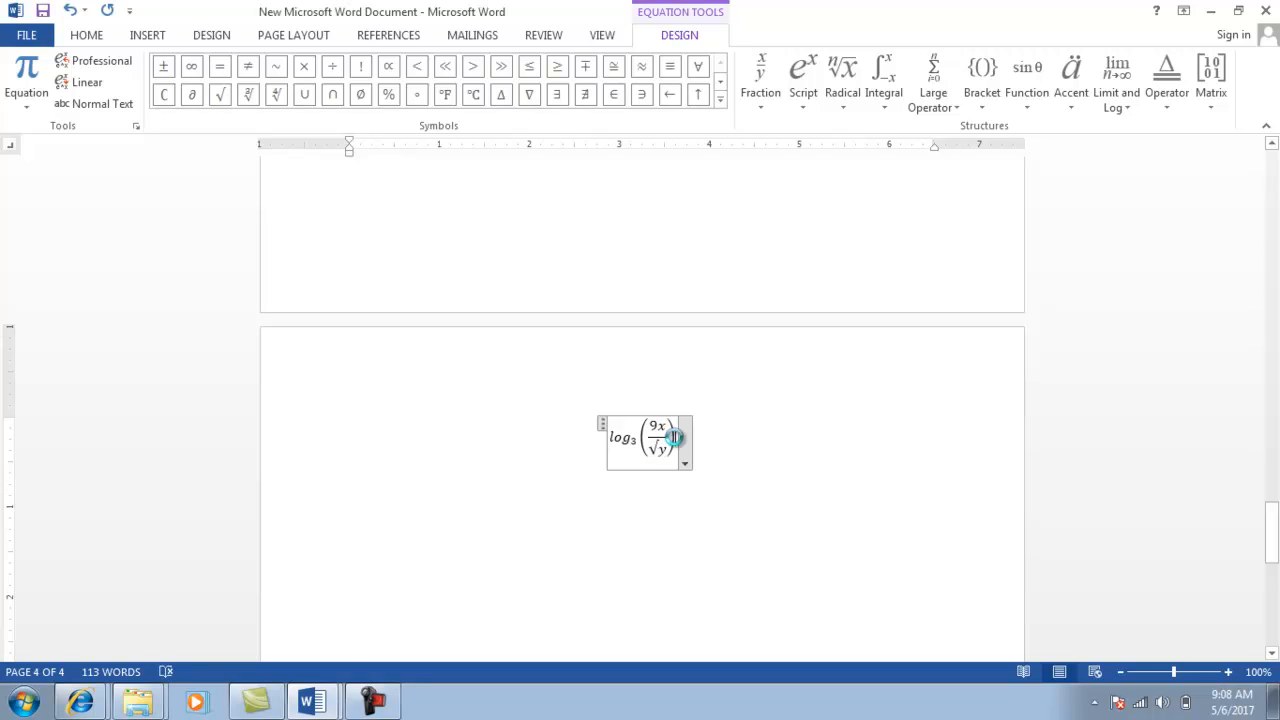
pyautogui.write('=')
# After checking the reference formula, insert a subscript structure after the equals sign with base 'log'.
pyautogui.hotkey('alt', 'Tab')
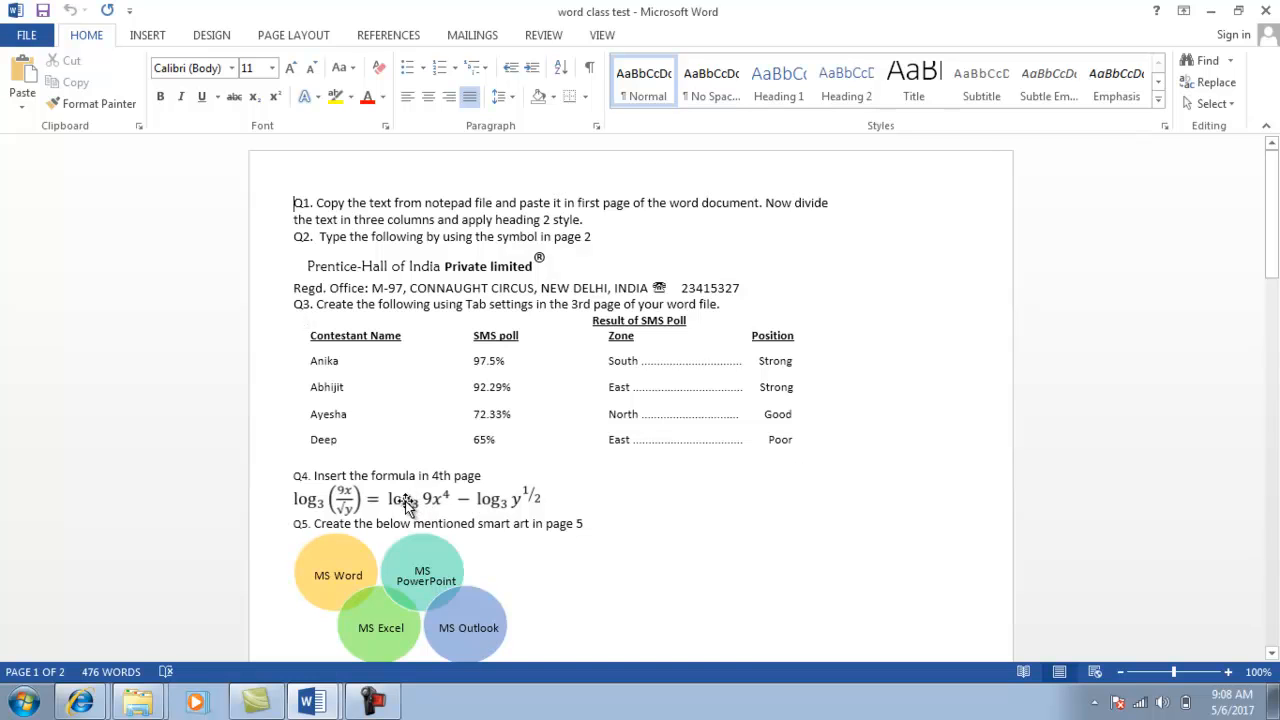
pyautogui.hotkey('alt', 'Tab')
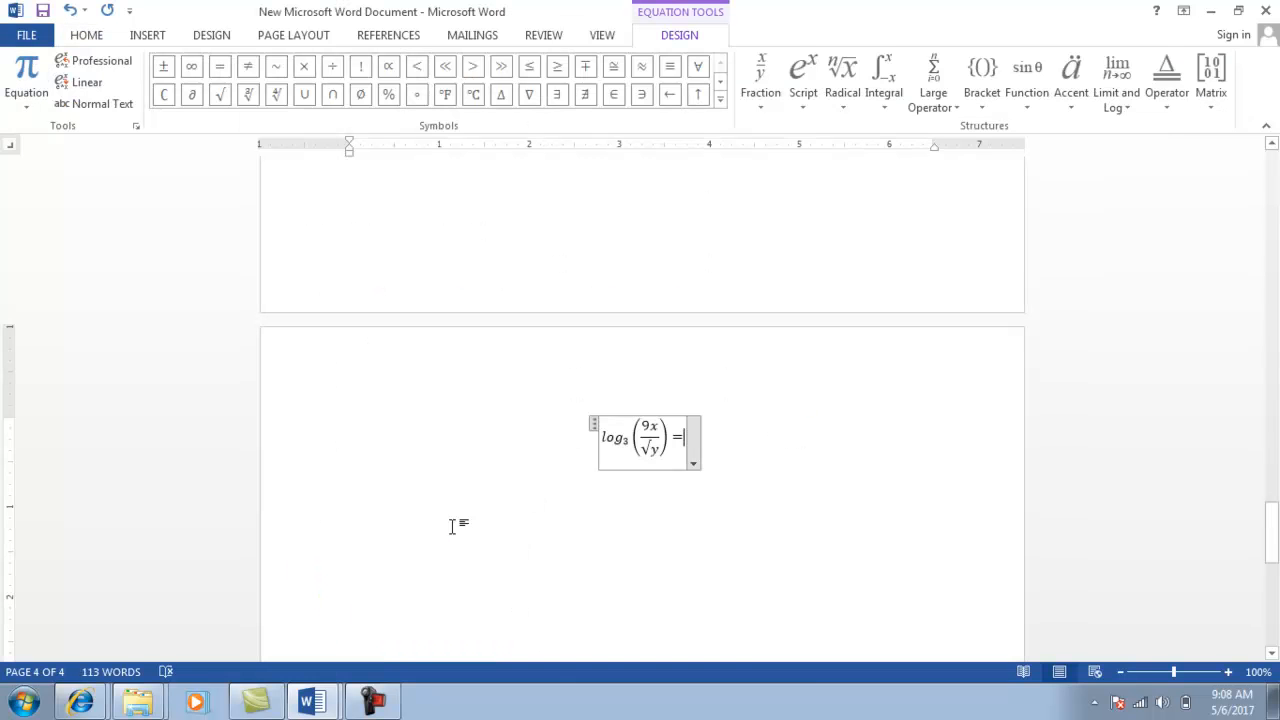
pyautogui.click(800, 104)
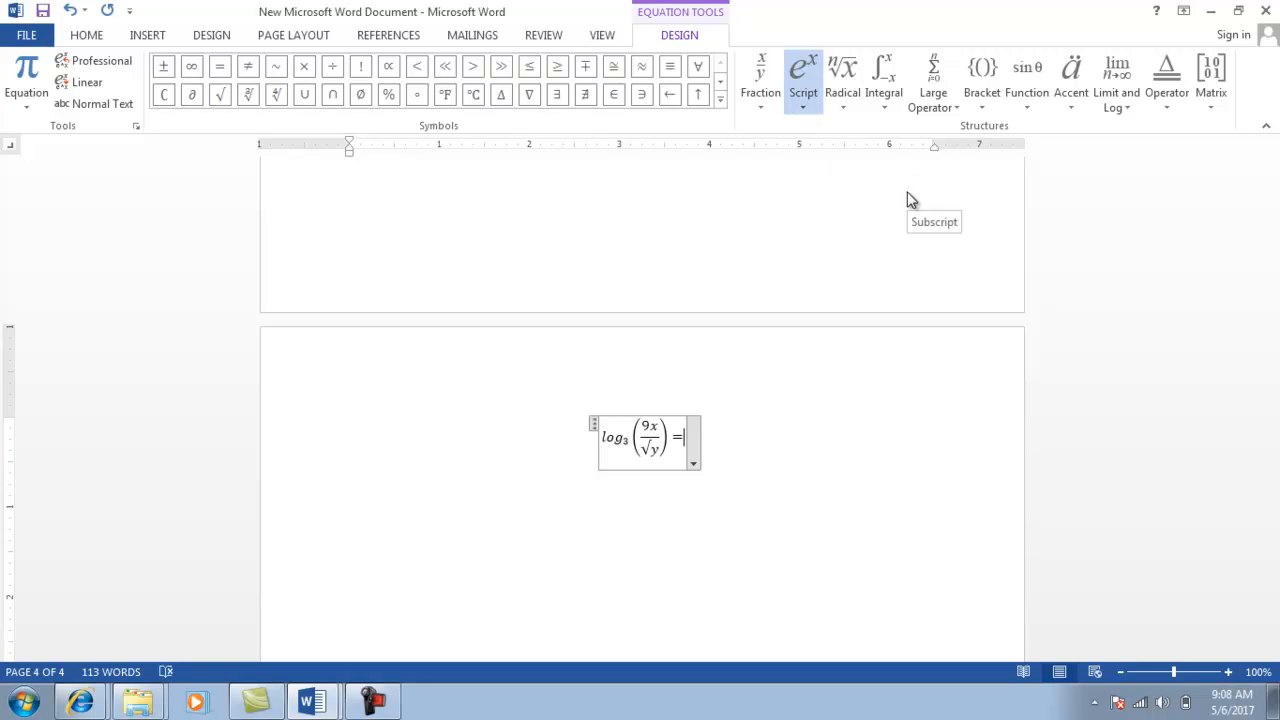
pyautogui.click(910, 200)
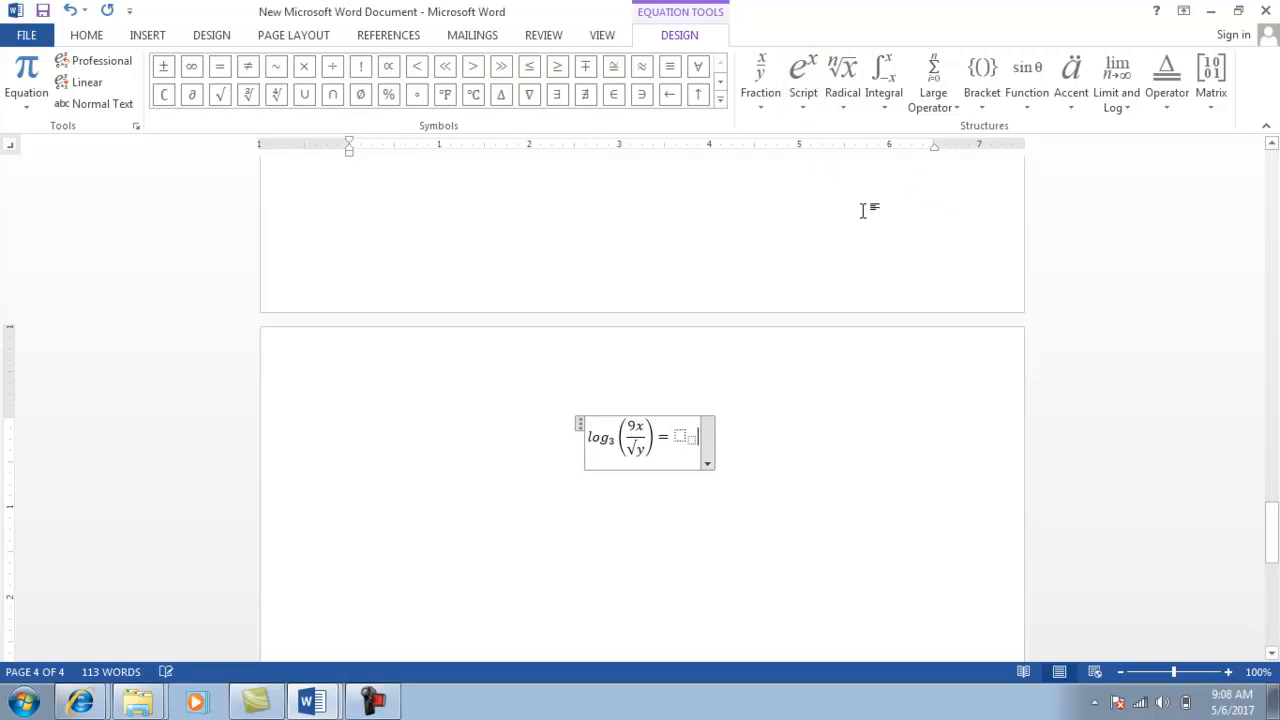
pyautogui.click(678, 436)
pyautogui.write('log')
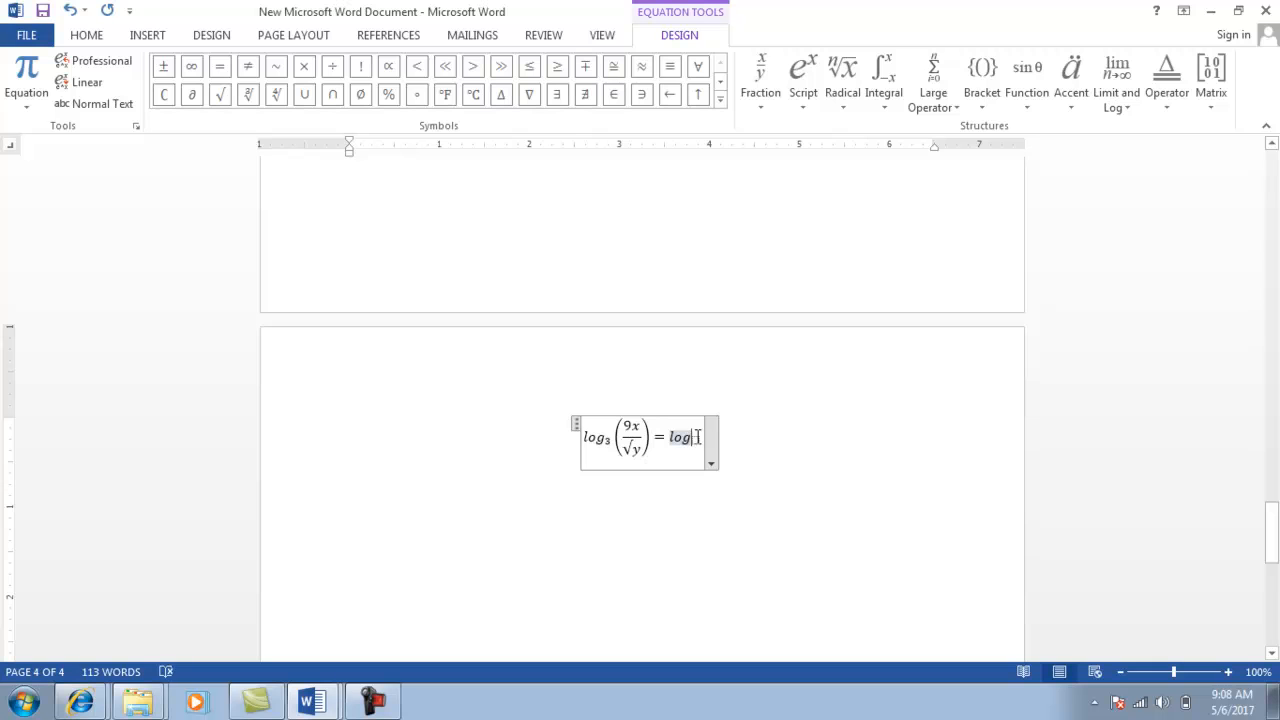
pyautogui.click(696, 441)
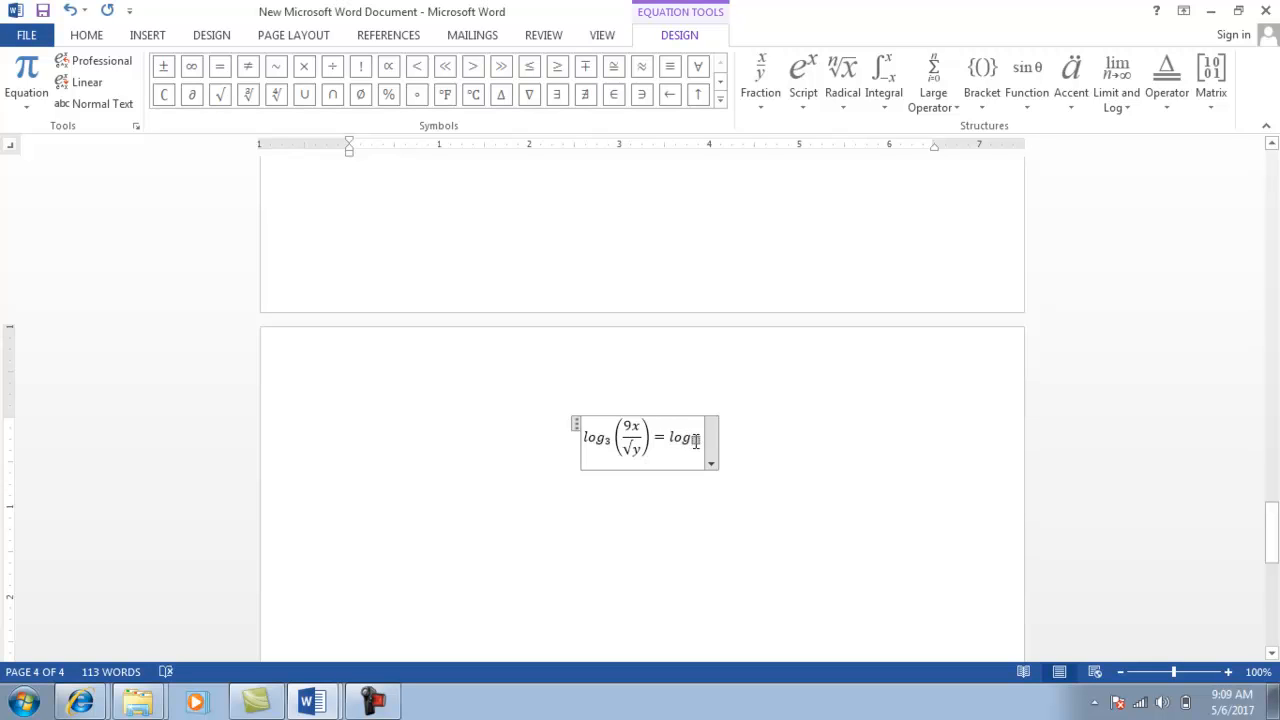
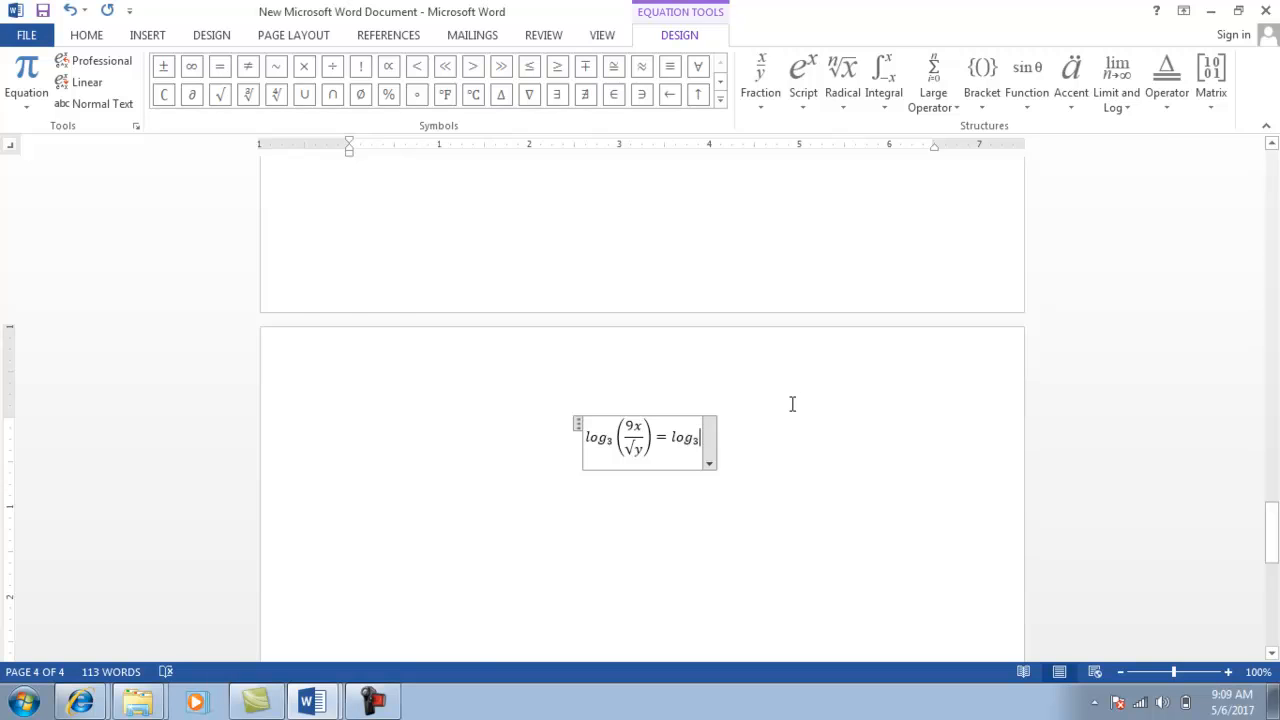
# After checking the reference, insert a superscript after log₃ with base 9x and exponent 4.
pyautogui.hotkey('alt', 'Tab')
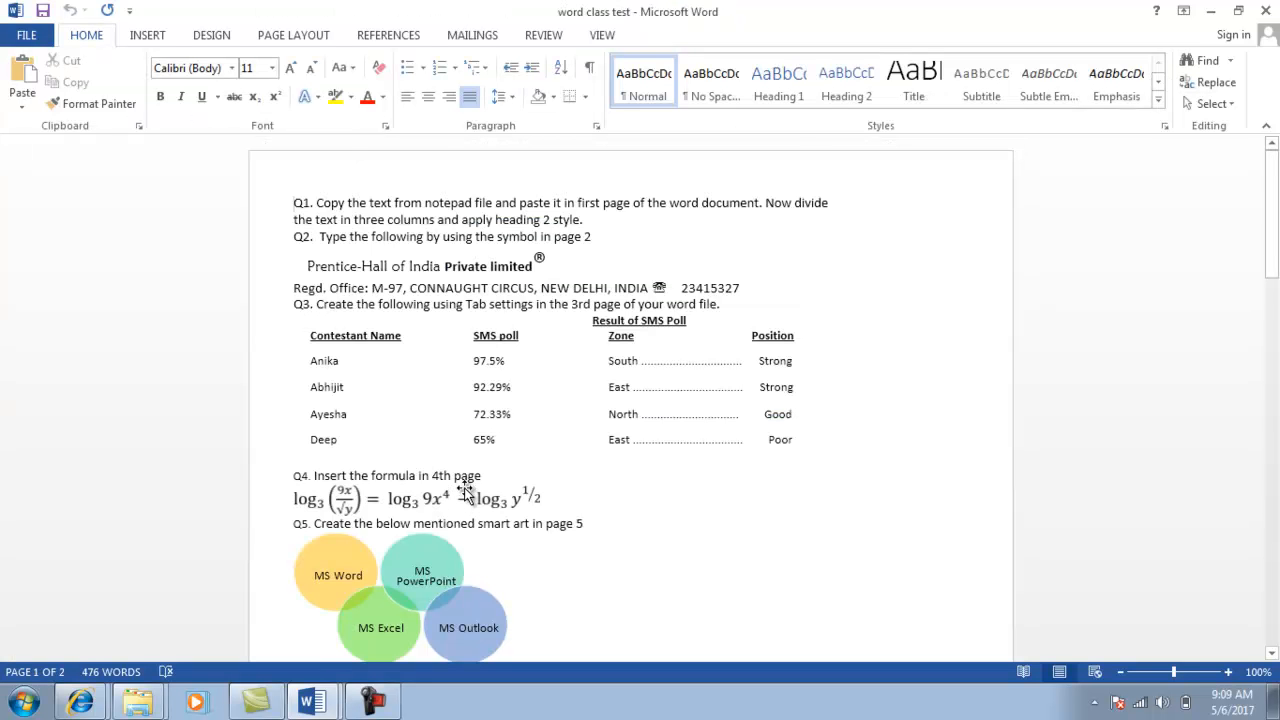
pyautogui.hotkey('alt', 'Tab')
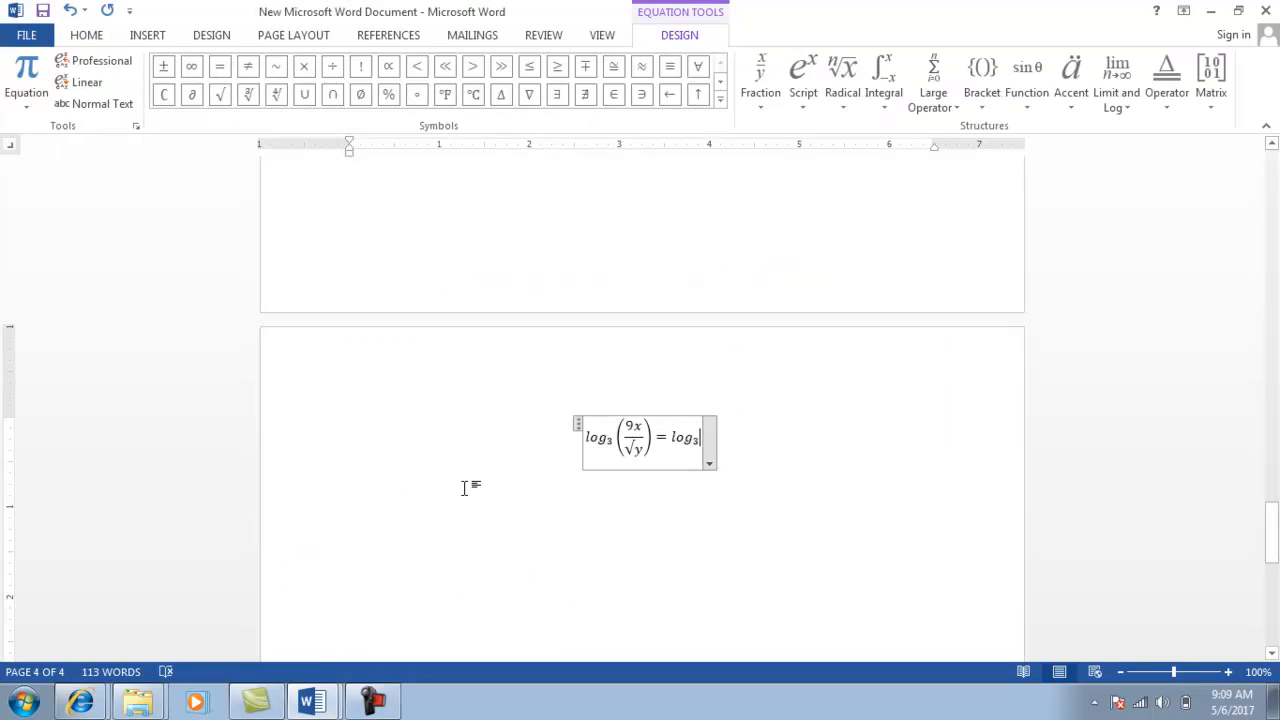
pyautogui.click(806, 96)
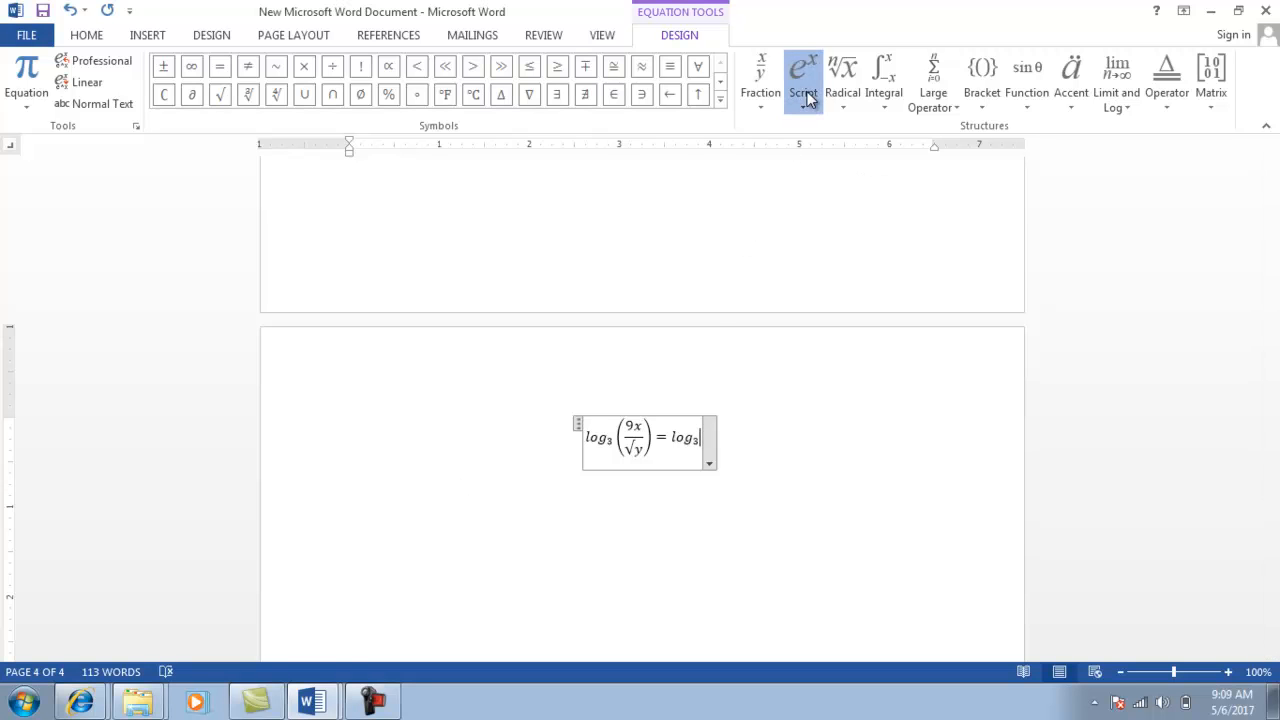
pyautogui.click(831, 179)
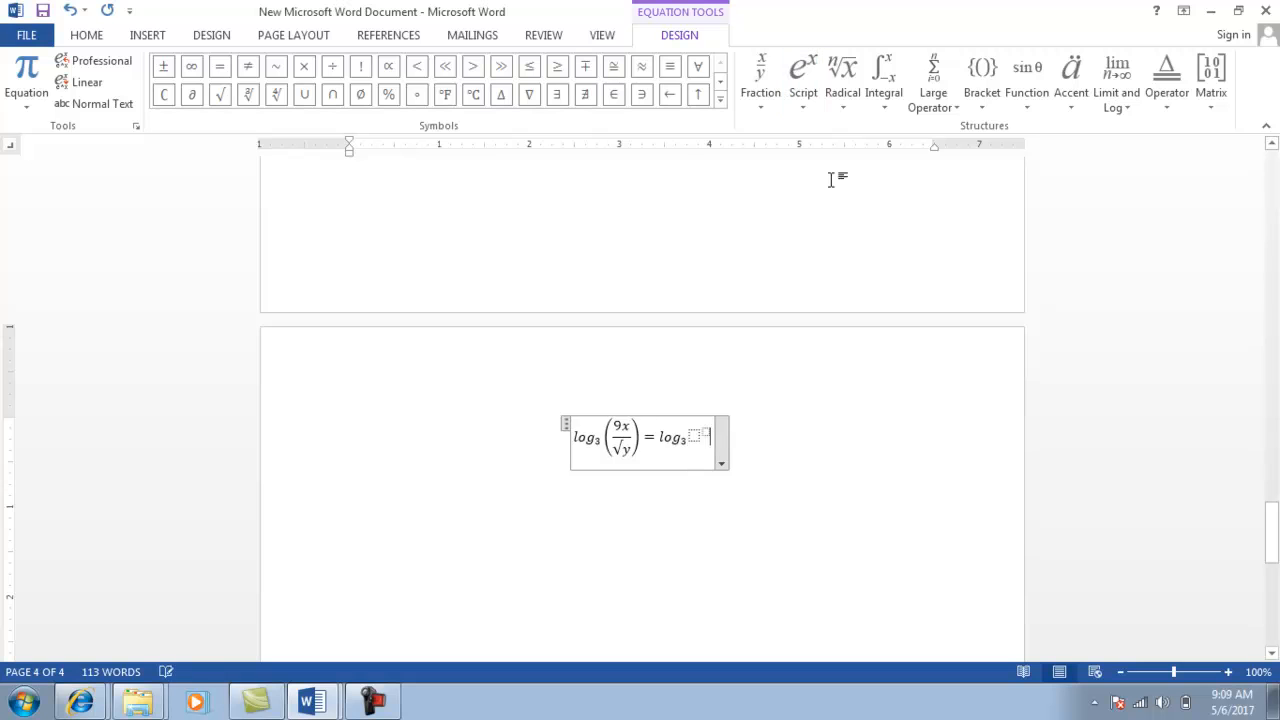
pyautogui.click(693, 440)
pyautogui.write('9x')
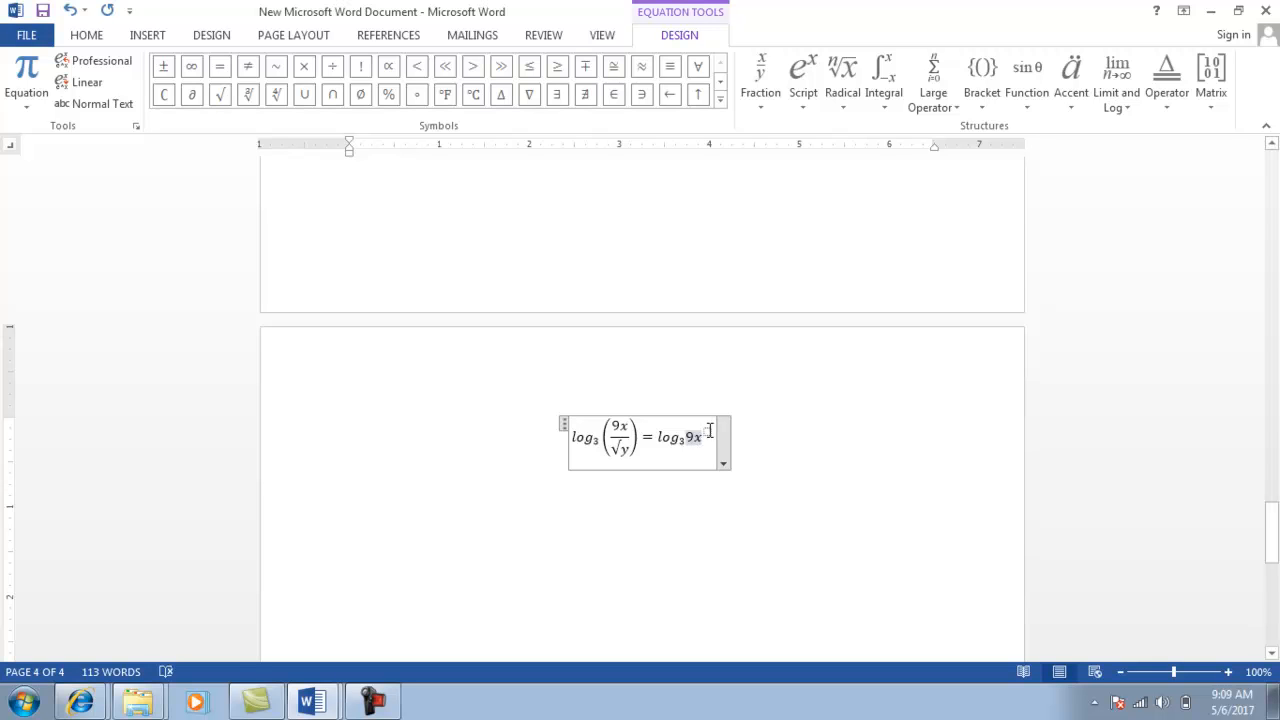
pyautogui.click(707, 432)
pyautogui.write('4')
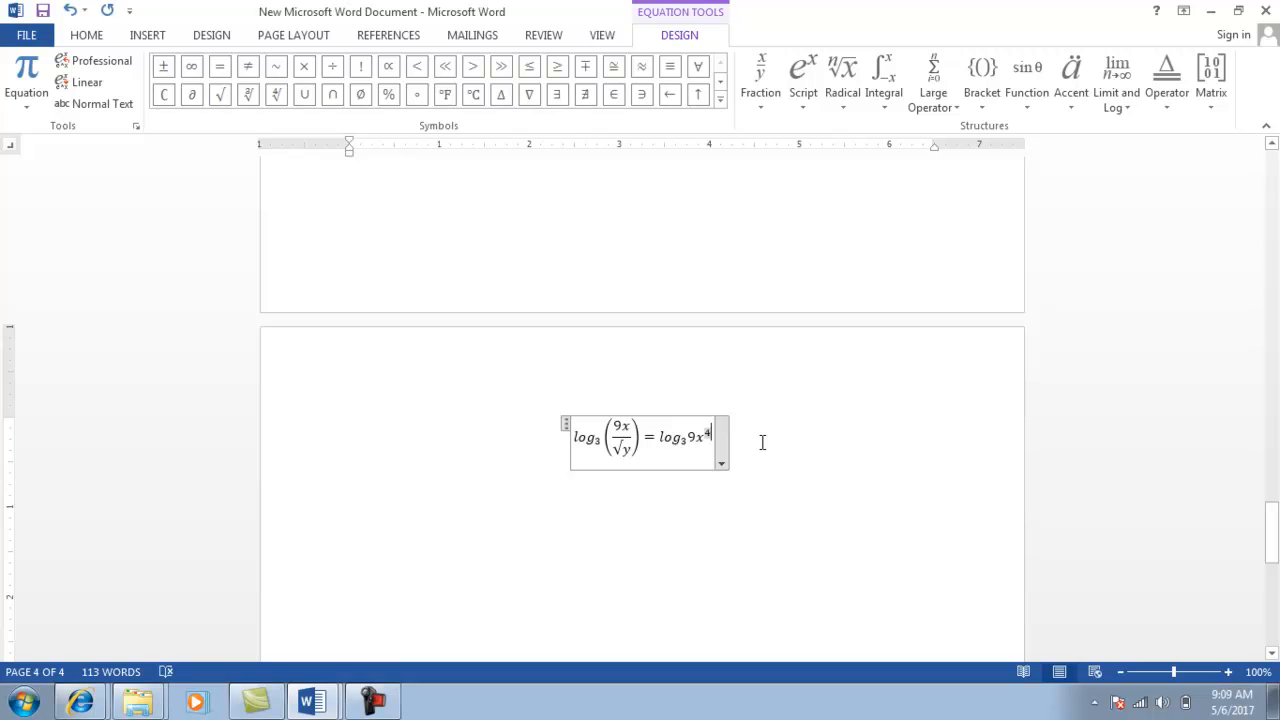
# Add a minus sign after 9x⁴ and compare the equation with the reference formula.
pyautogui.press('Right')
pyautogui.write('-')
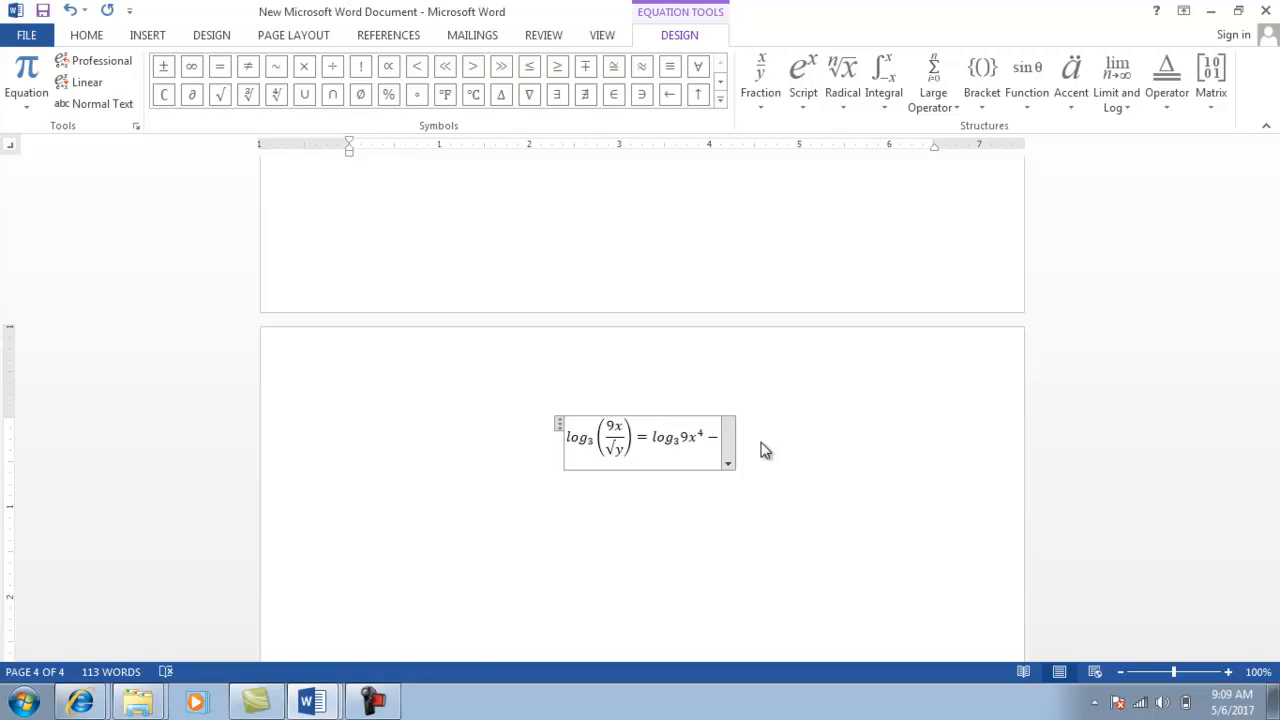
pyautogui.hotkey('alt', 'Tab')
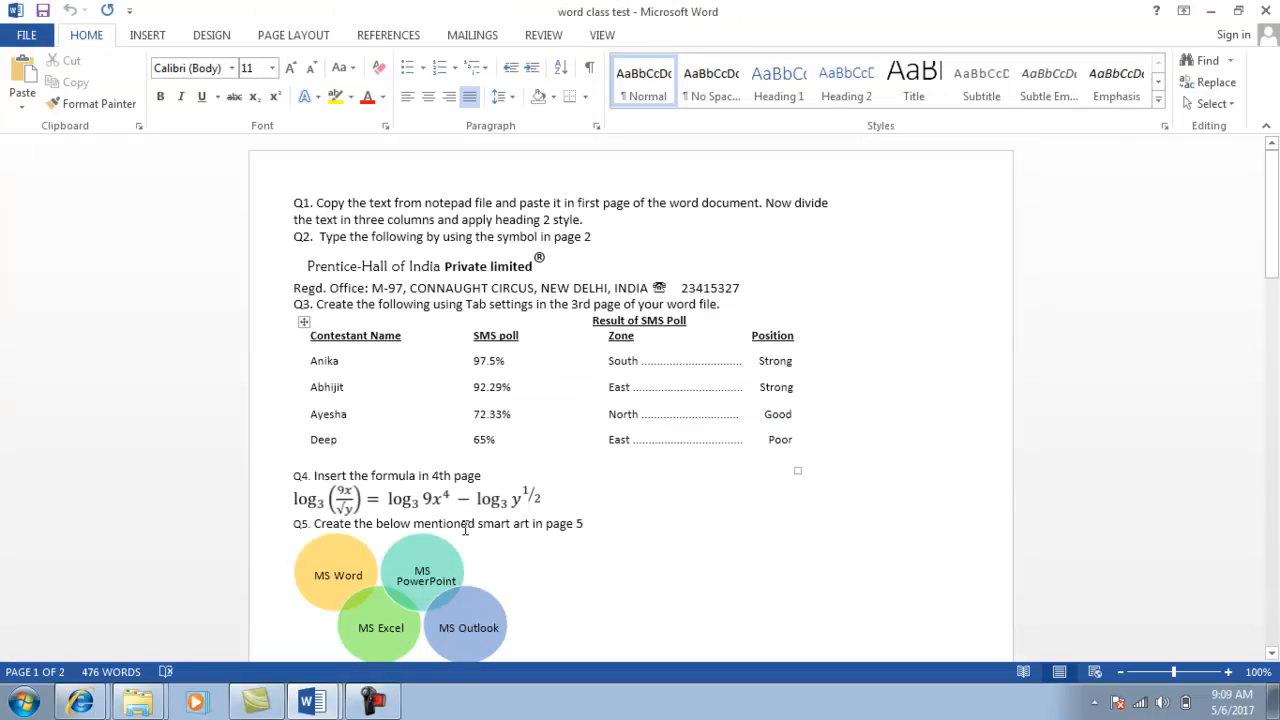
pyautogui.hotkey('alt', 'Tab')
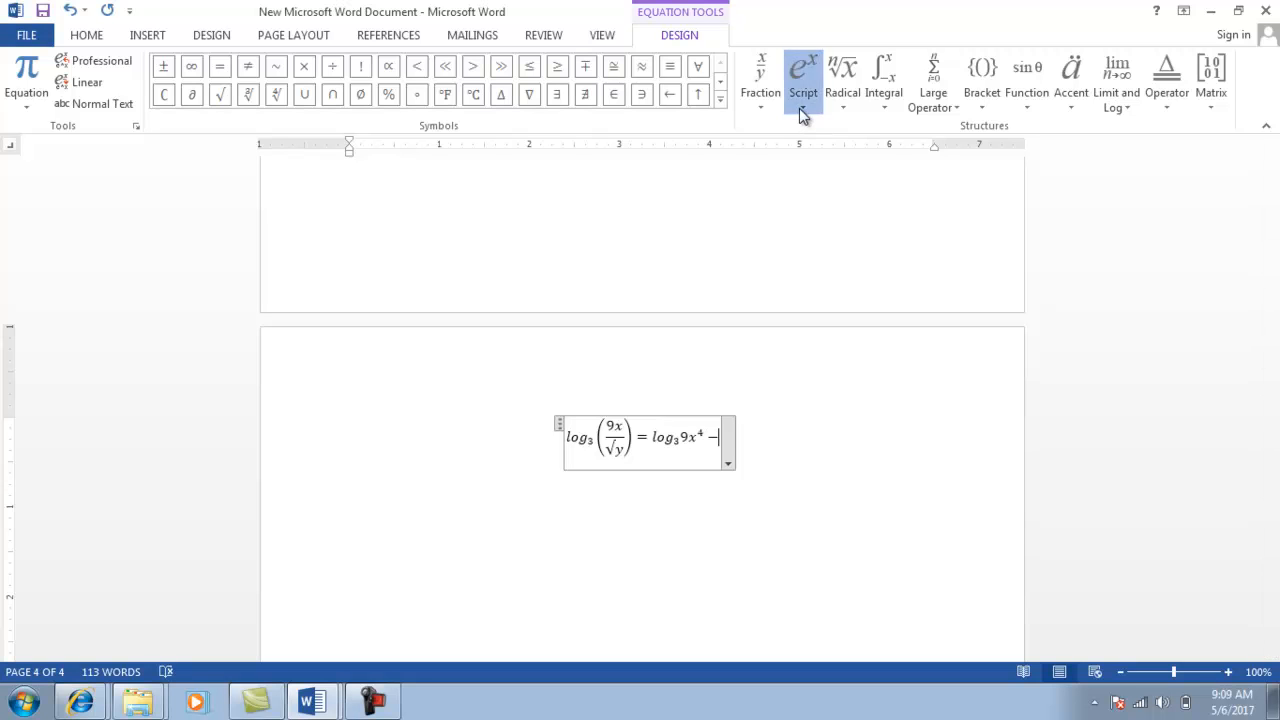
# Insert a subscript structure after the minus sign reading log with subscript 3.
pyautogui.click(891, 187)
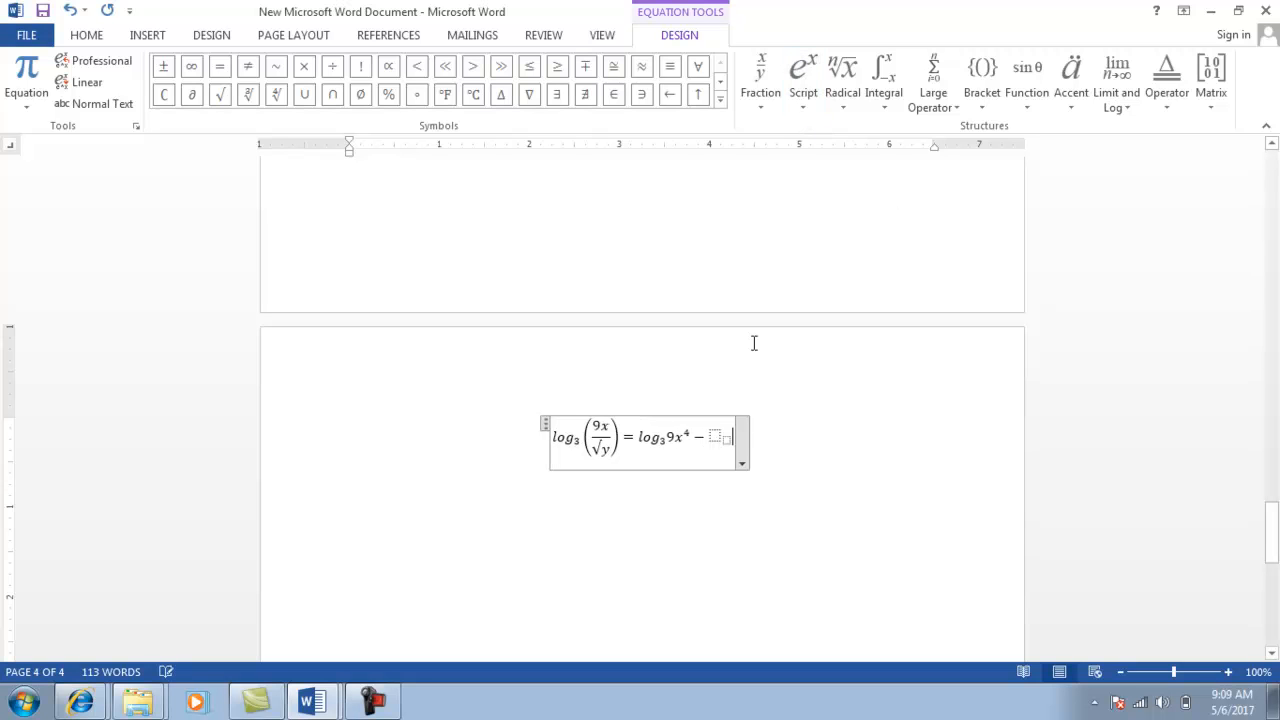
pyautogui.click(716, 434)
pyautogui.write('lo')
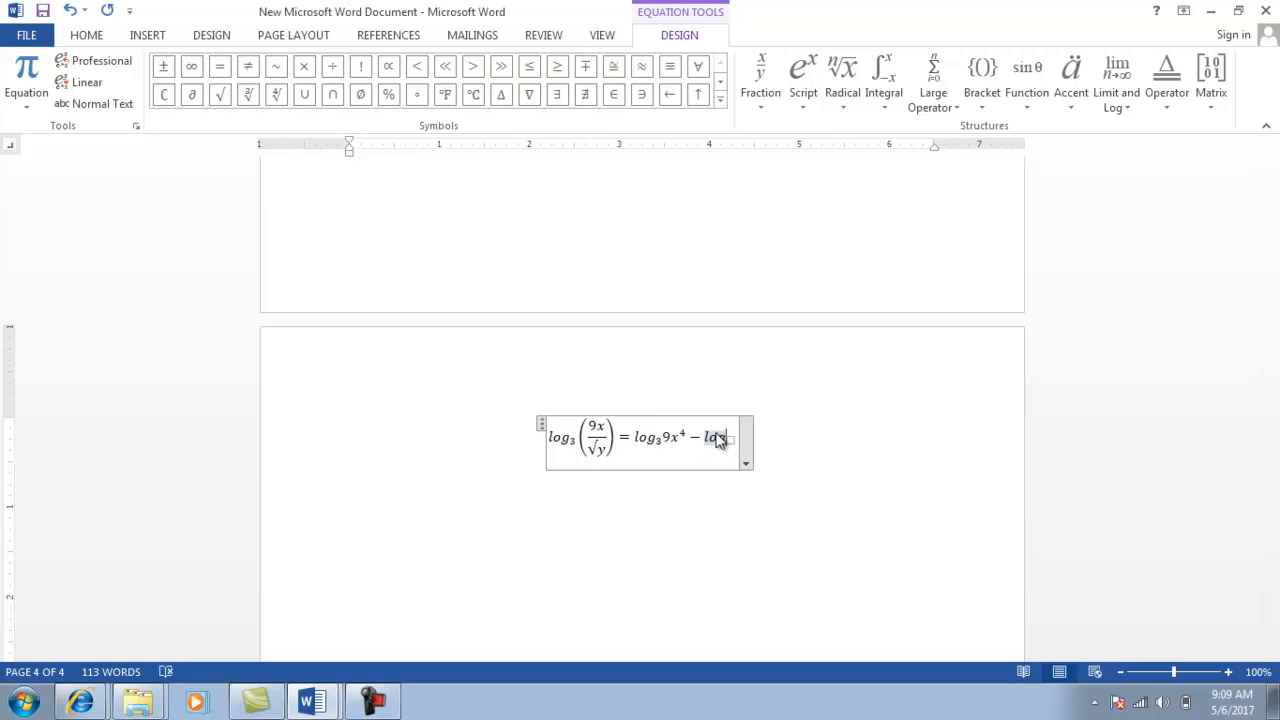
pyautogui.write('g')
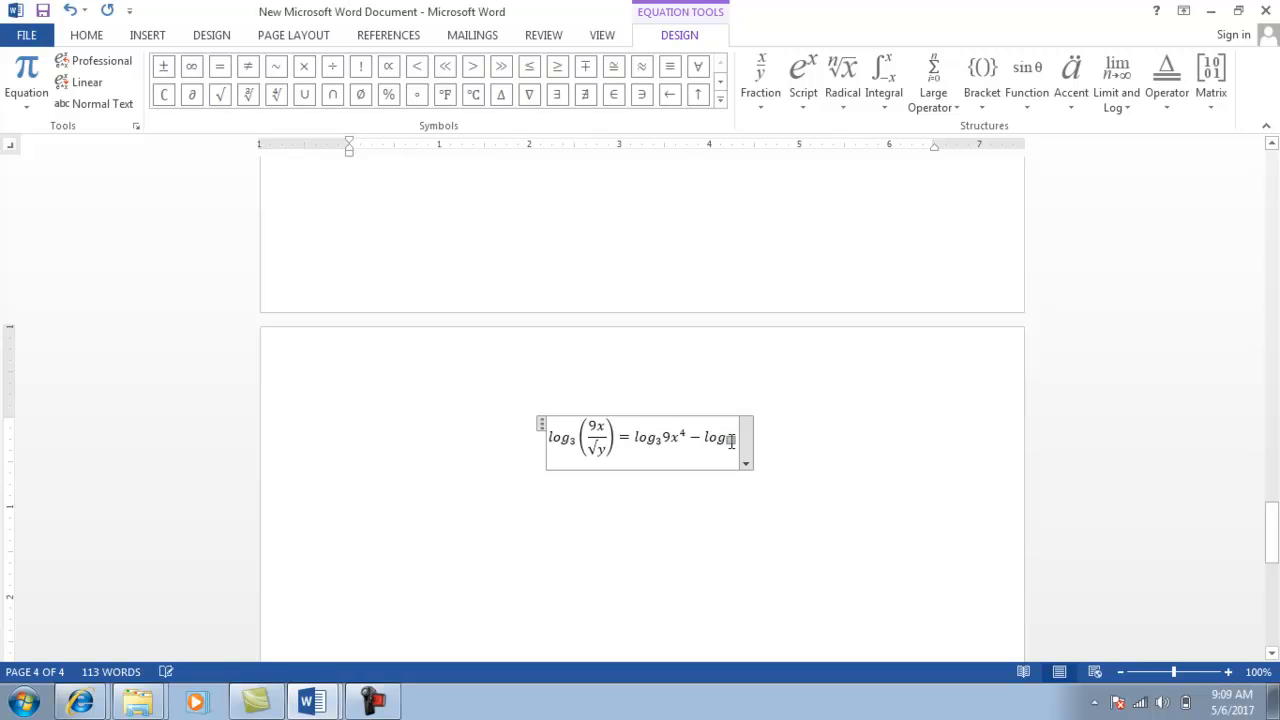
pyautogui.write('3')
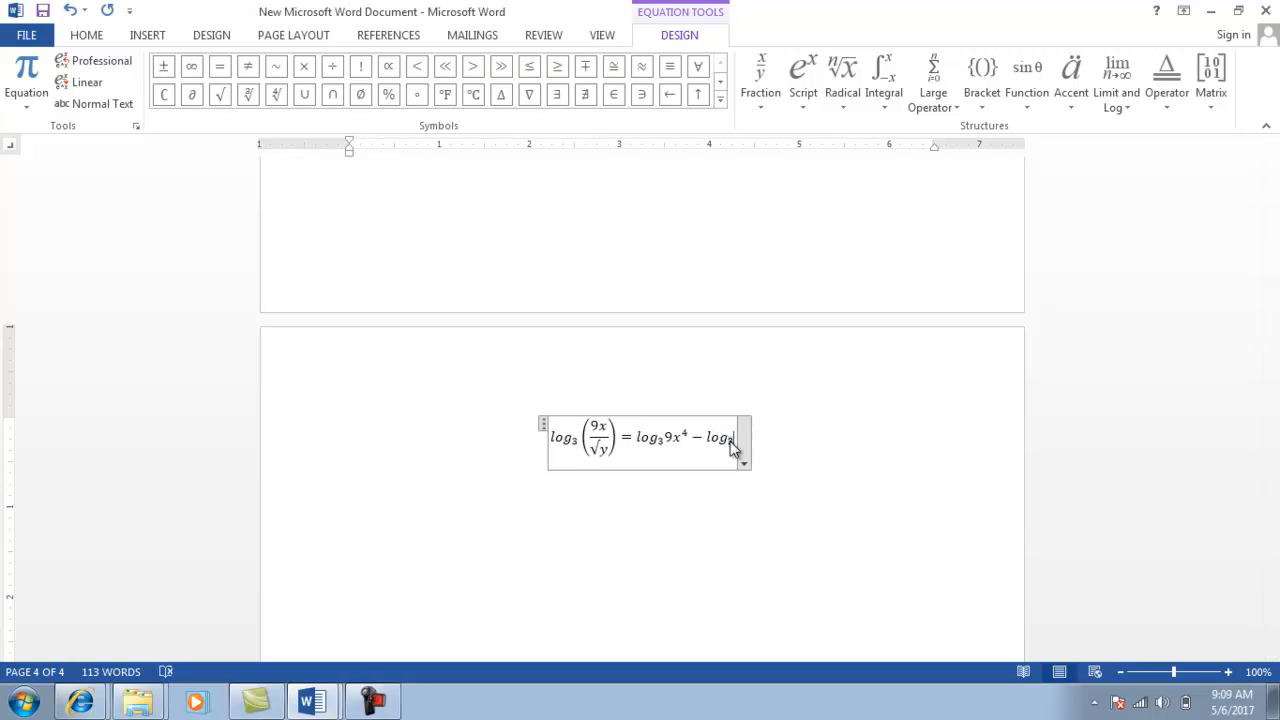
pyautogui.hotkey('alt', 'Tab')
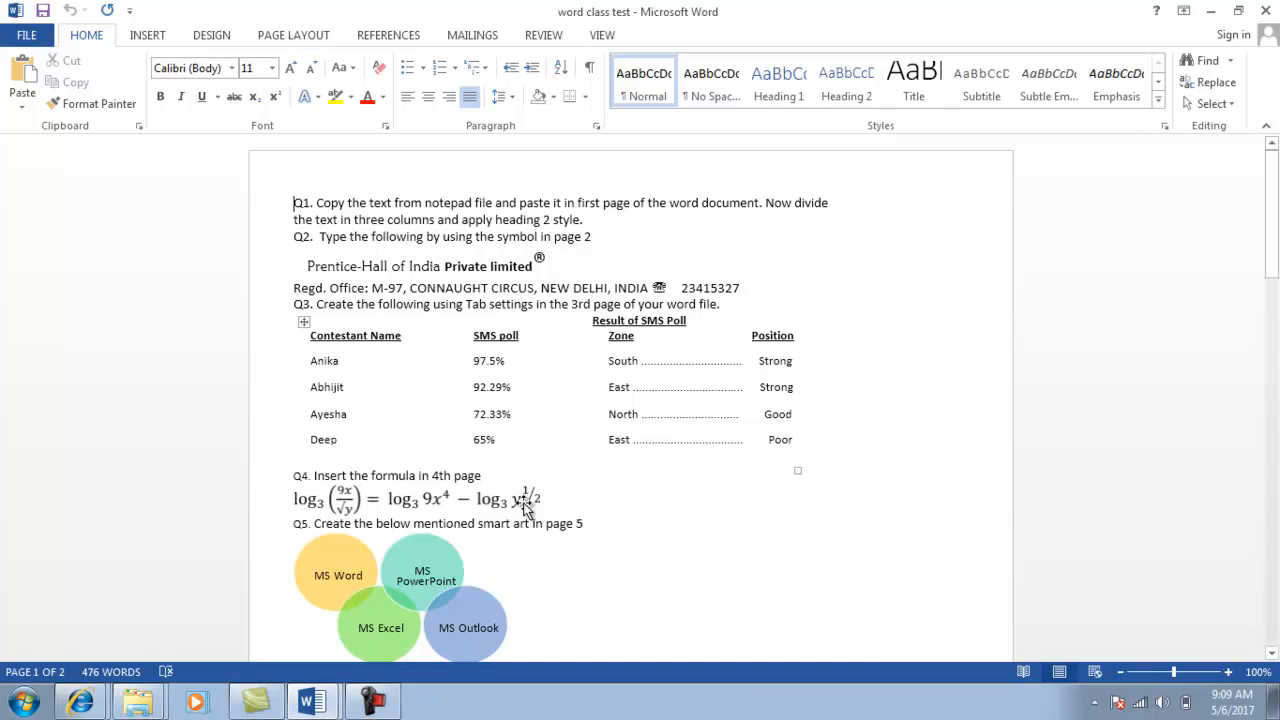
pyautogui.hotkey('alt', 'Tab')
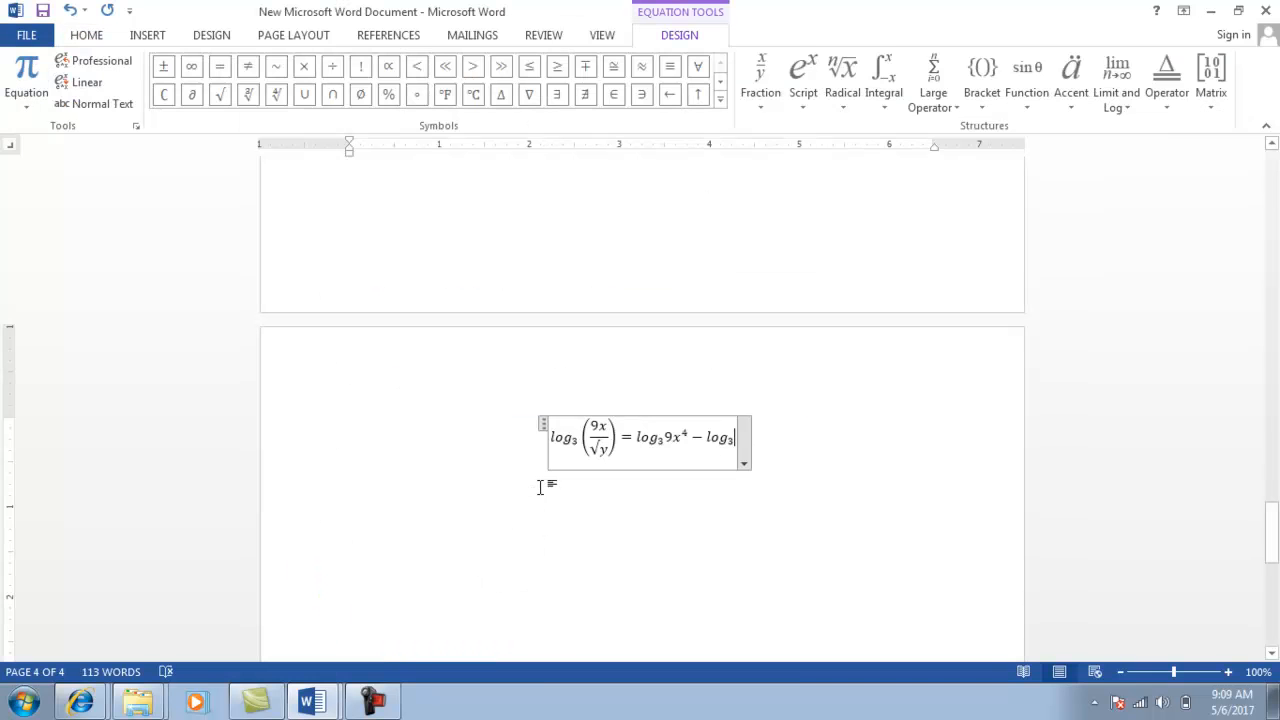
pyautogui.click(799, 106)
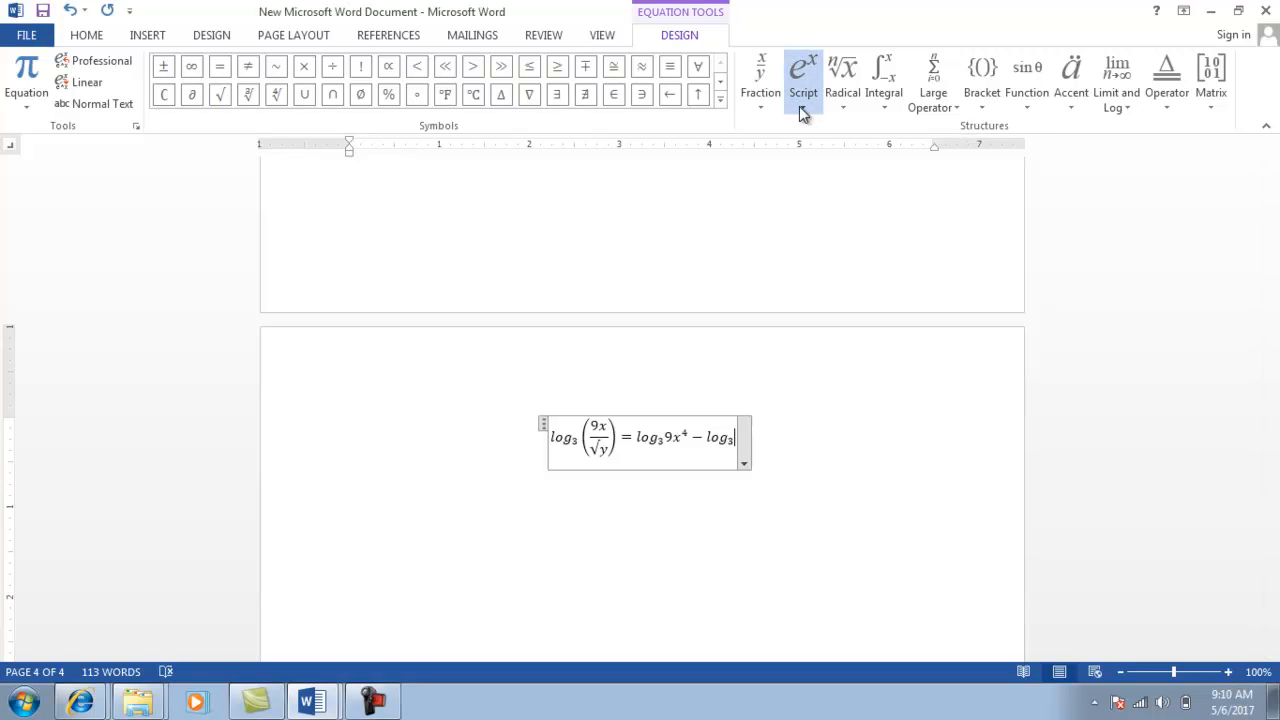
pyautogui.click(822, 202)
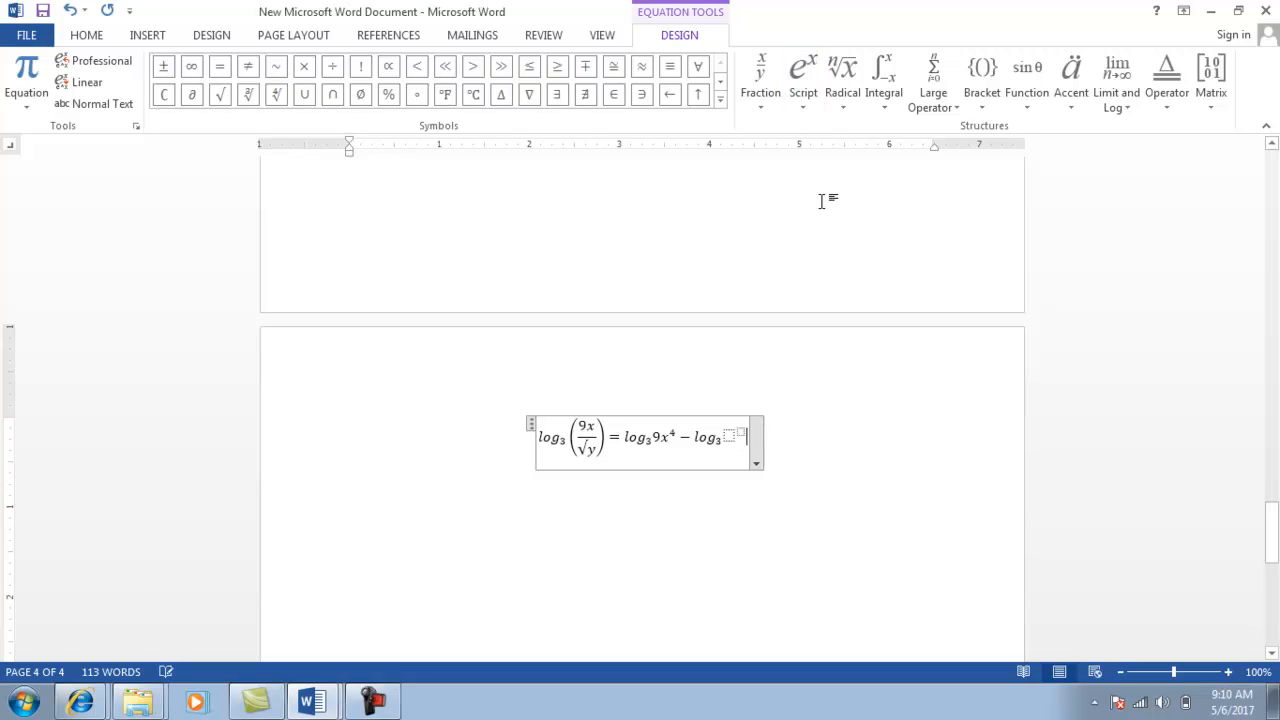
pyautogui.click(729, 434)
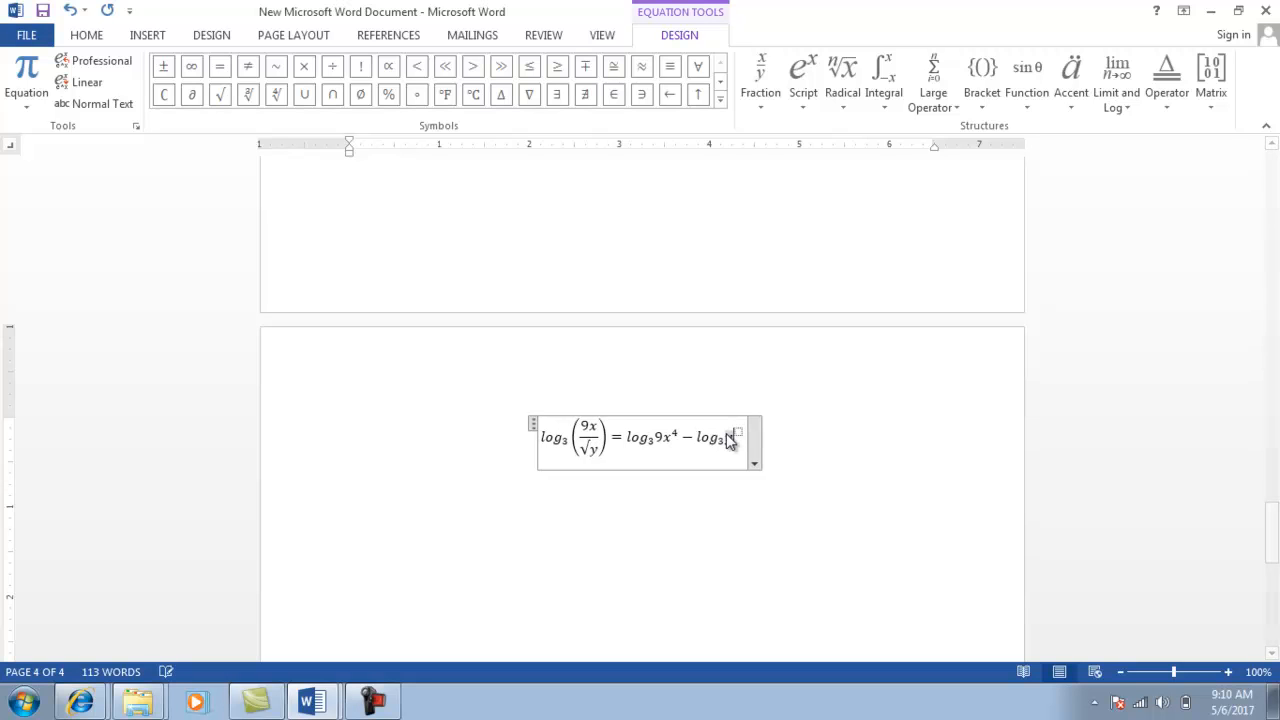
pyautogui.write('y')
pyautogui.click(738, 431)
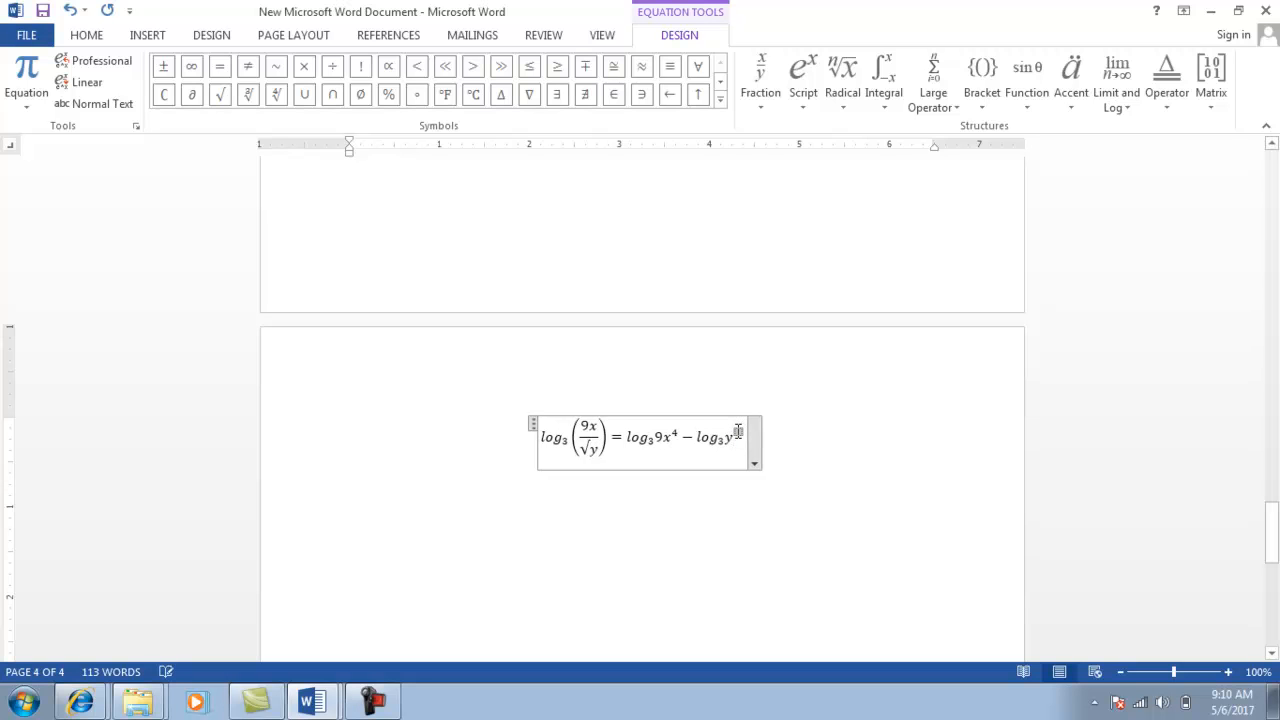
pyautogui.click(762, 103)
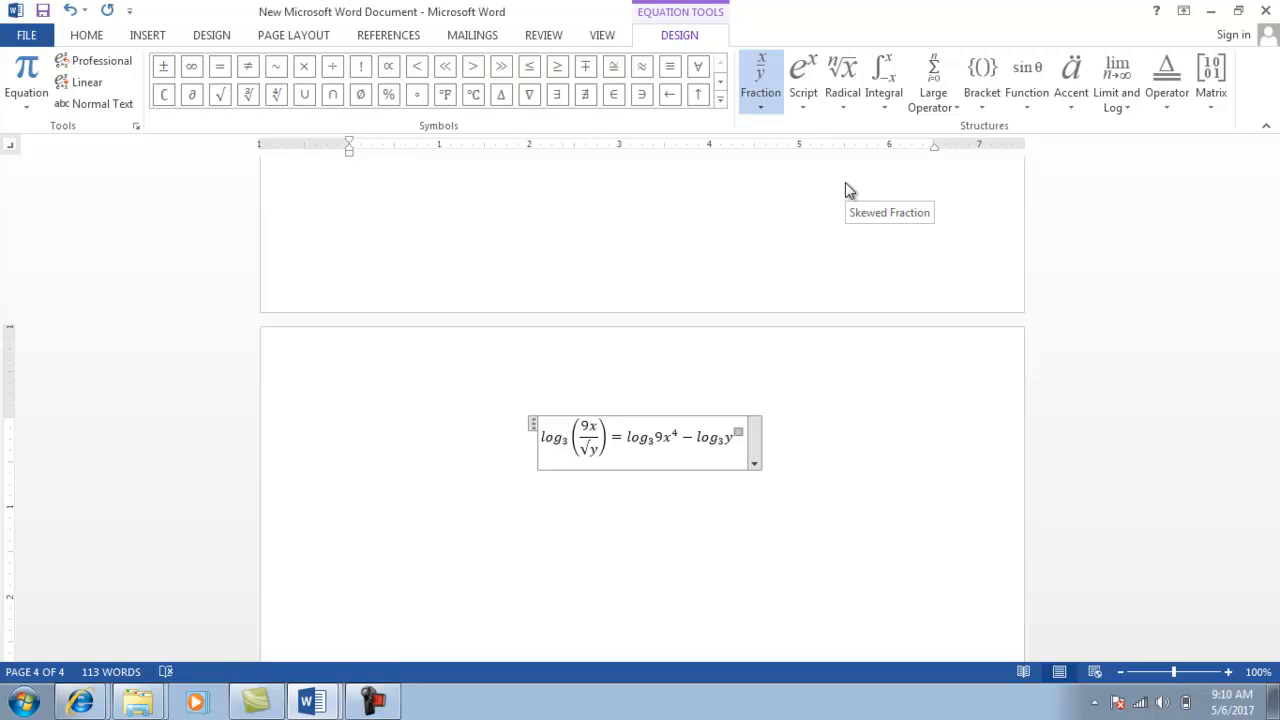
pyautogui.click(845, 183)
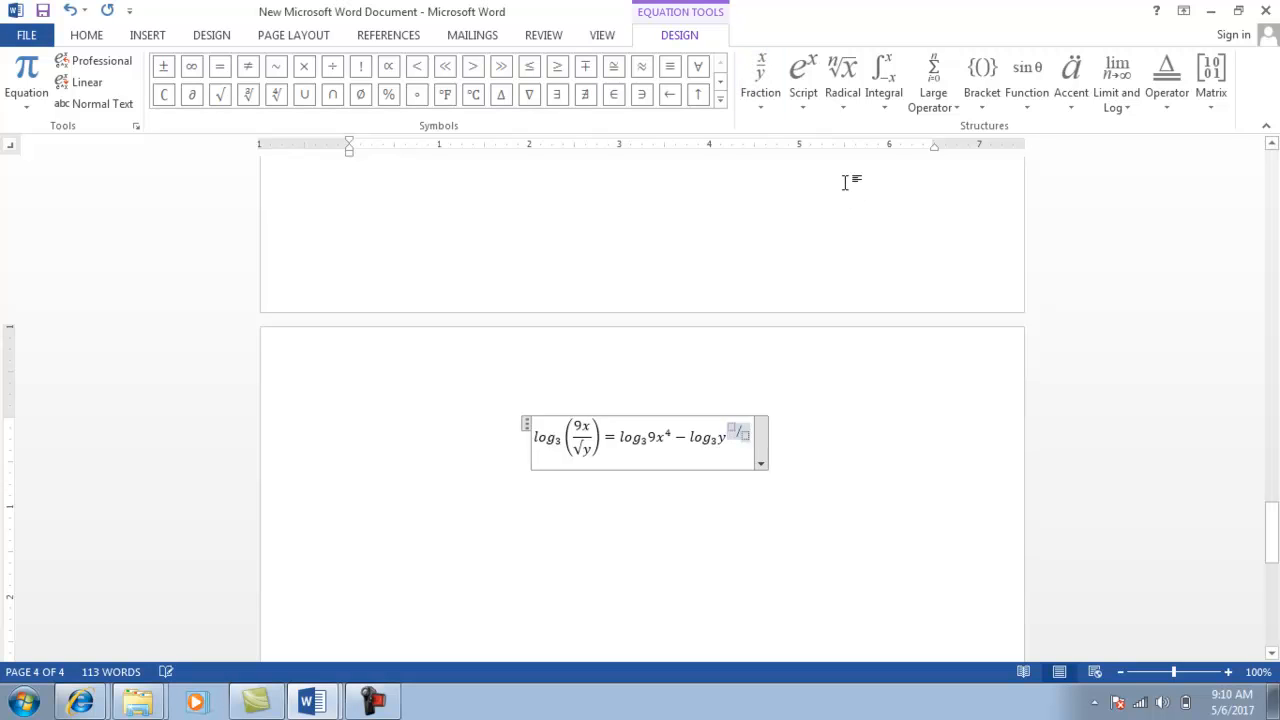
pyautogui.doubleClick(731, 424)
pyautogui.write('1')
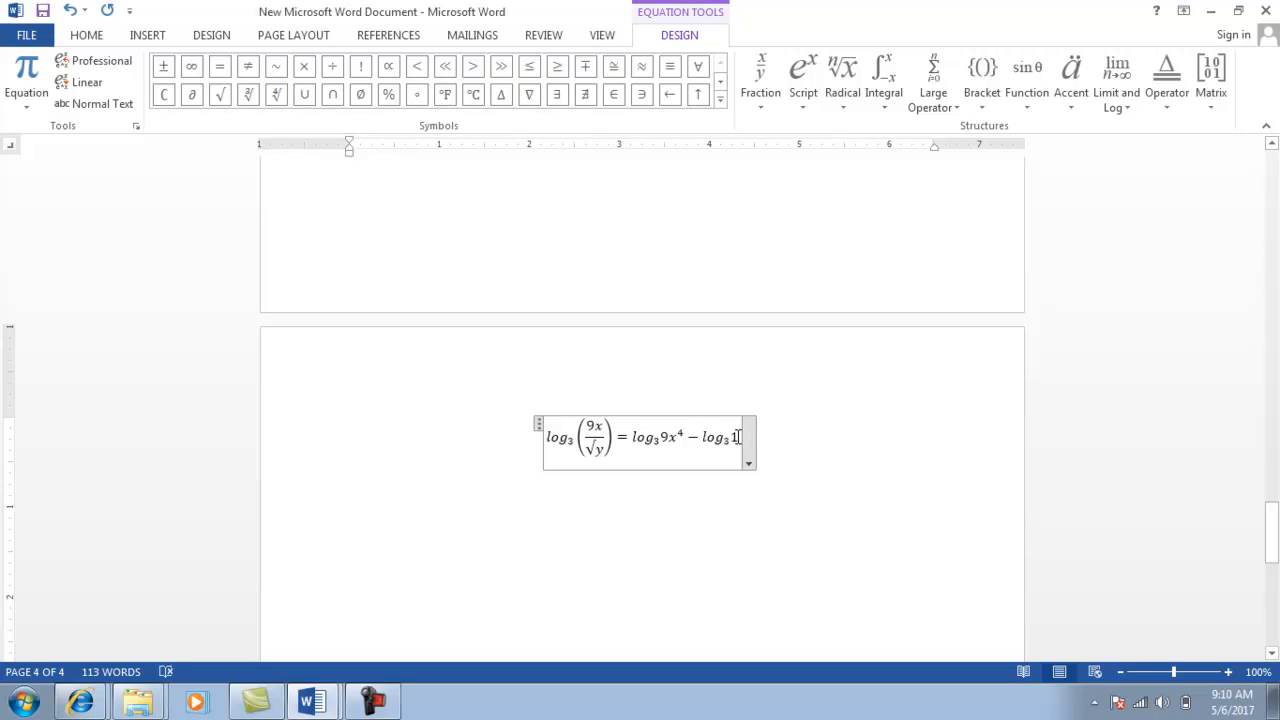
pyautogui.press('BackSpace')
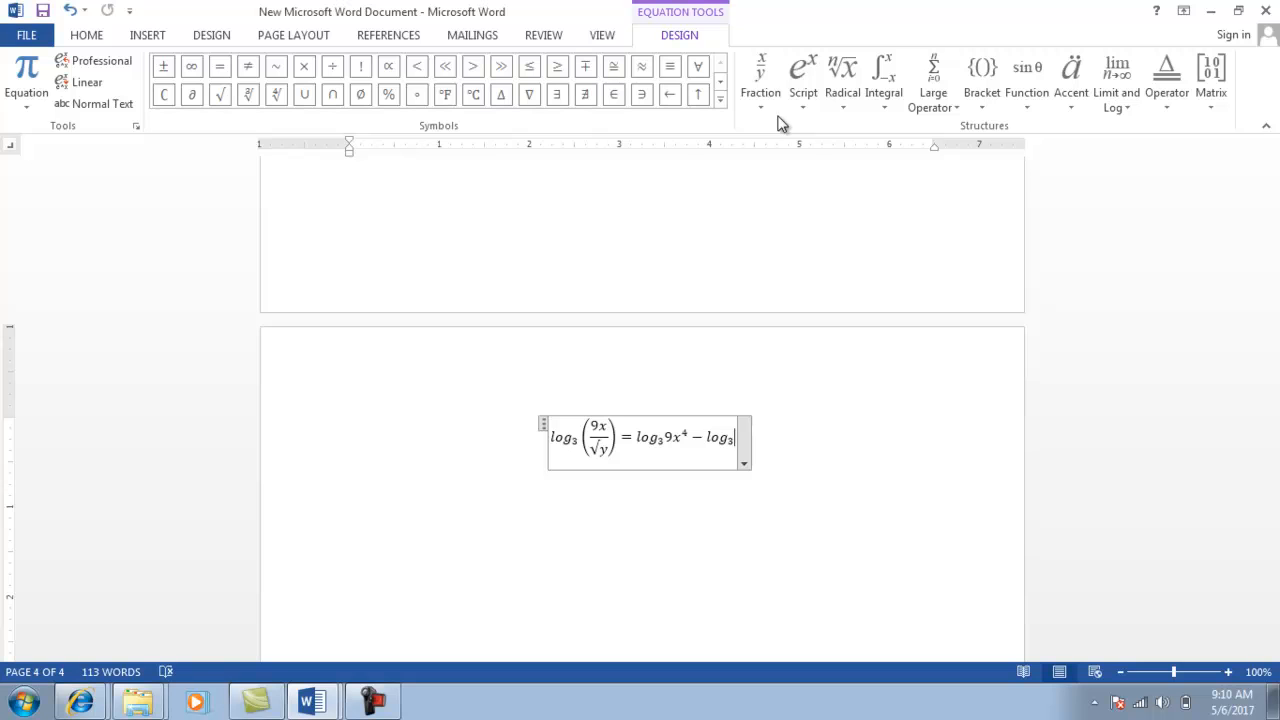
pyautogui.click(803, 107)
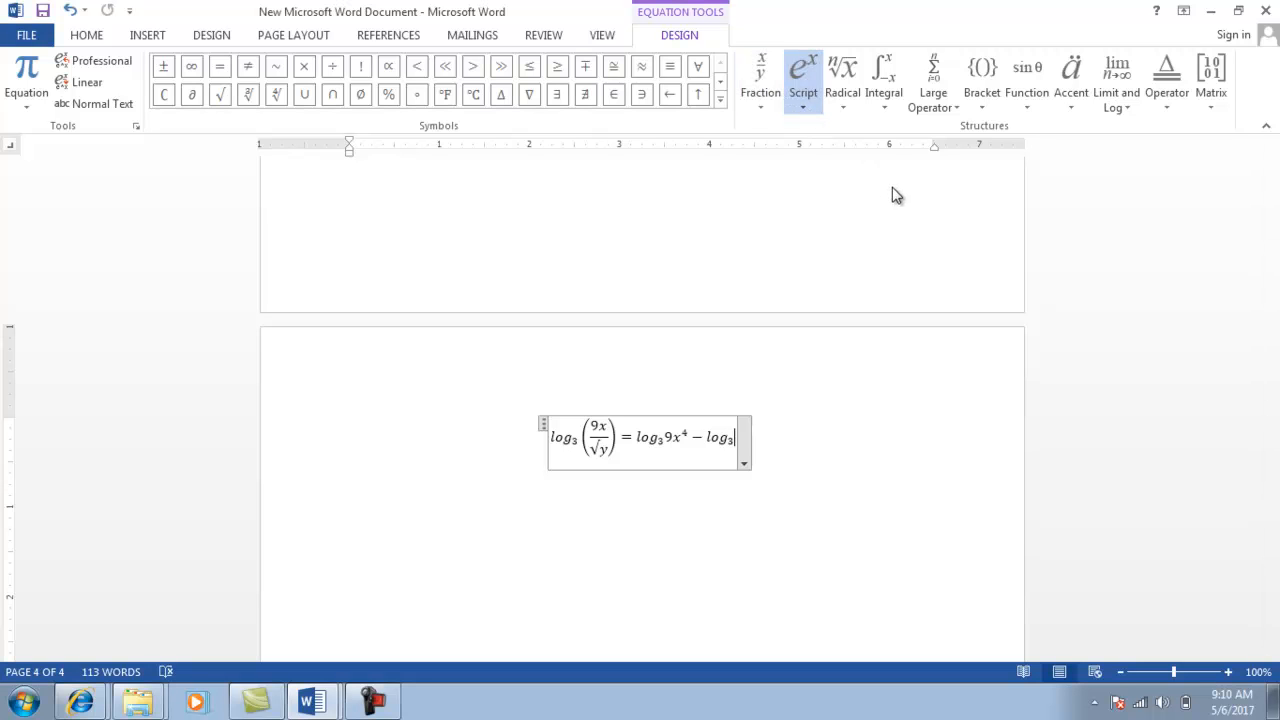
# Append y with a skewed 1/2 fraction exponent after the second log₃, then exit the equation.
pyautogui.click(823, 201)
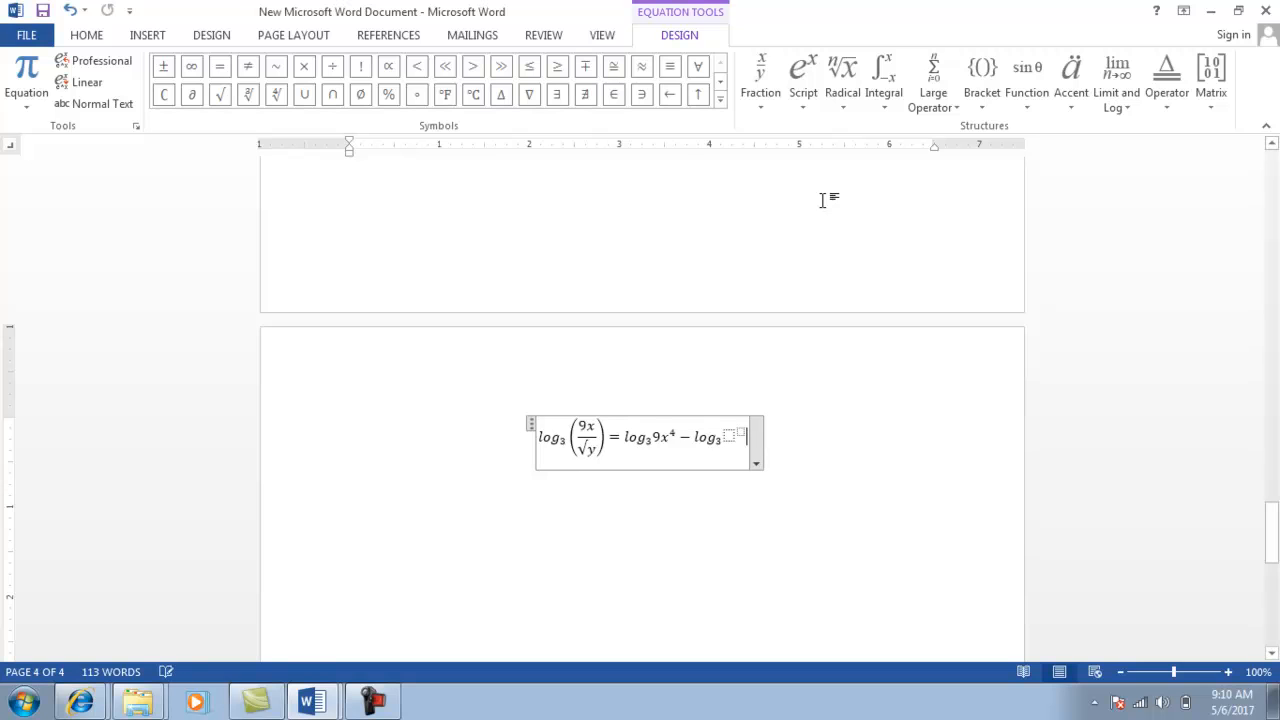
pyautogui.click(728, 434)
pyautogui.write('y')
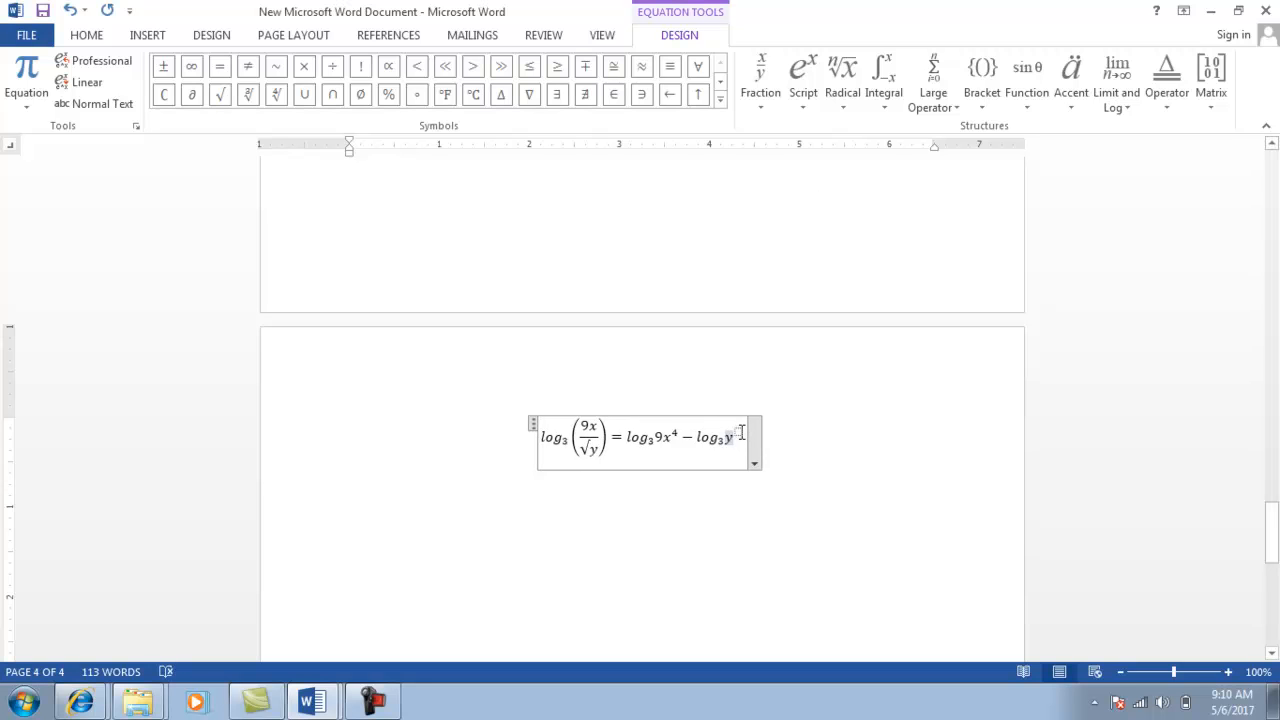
pyautogui.click(738, 432)
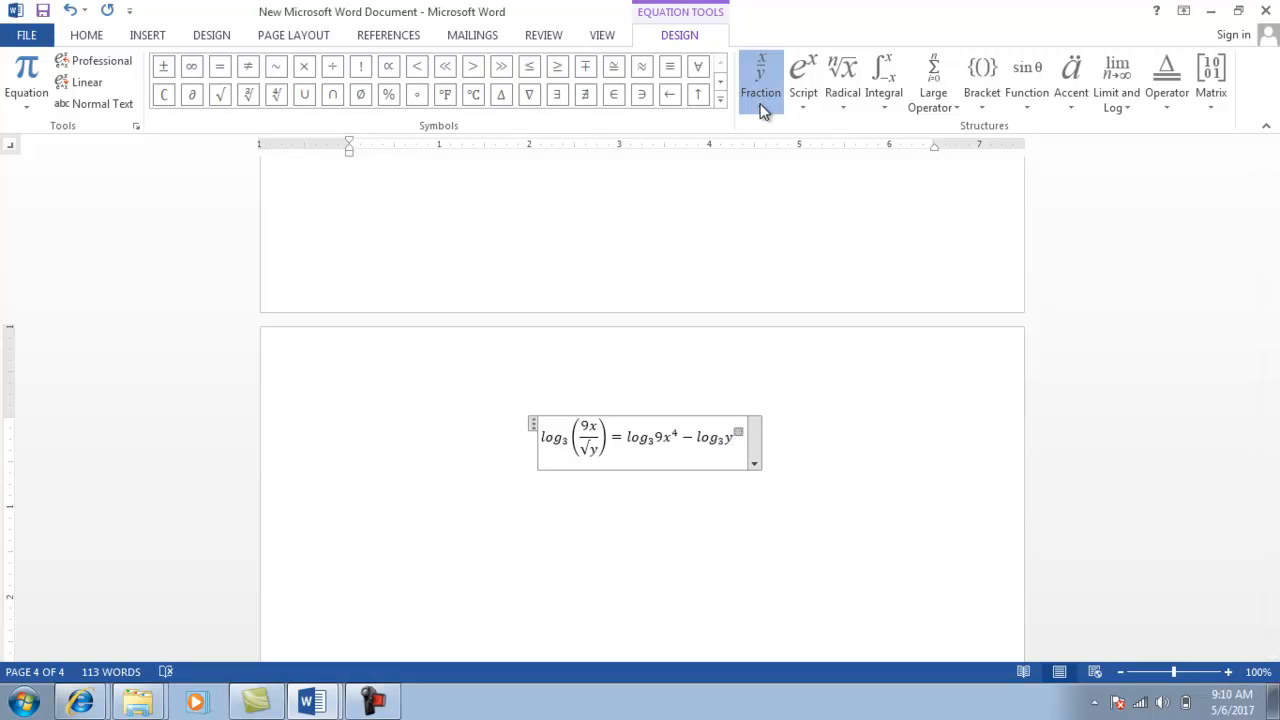
pyautogui.click(851, 182)
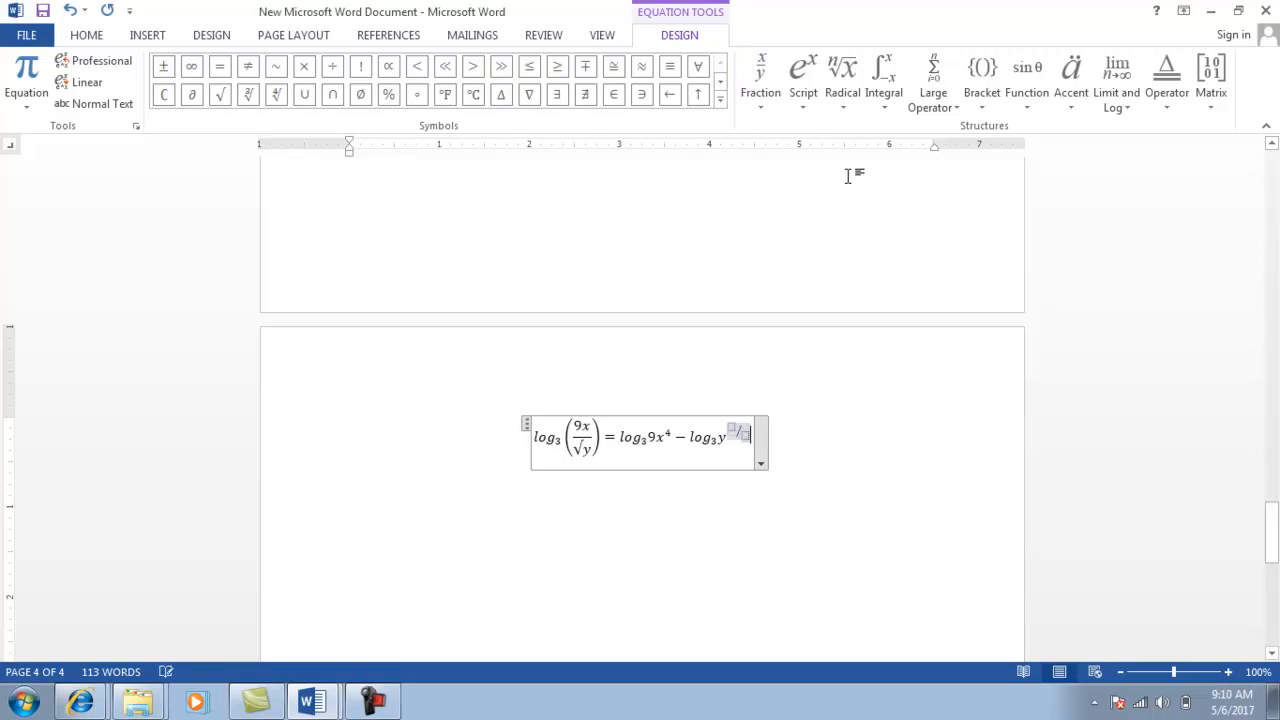
pyautogui.click(734, 427)
pyautogui.write('1')
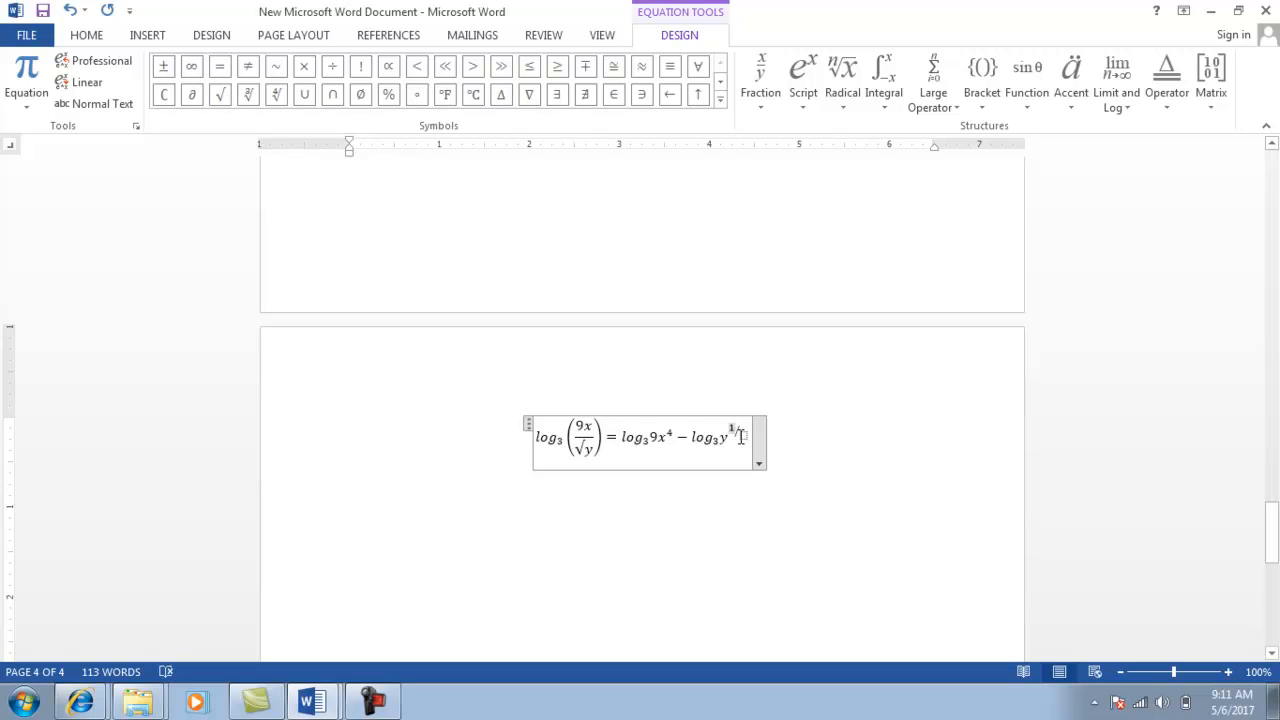
pyautogui.click(744, 437)
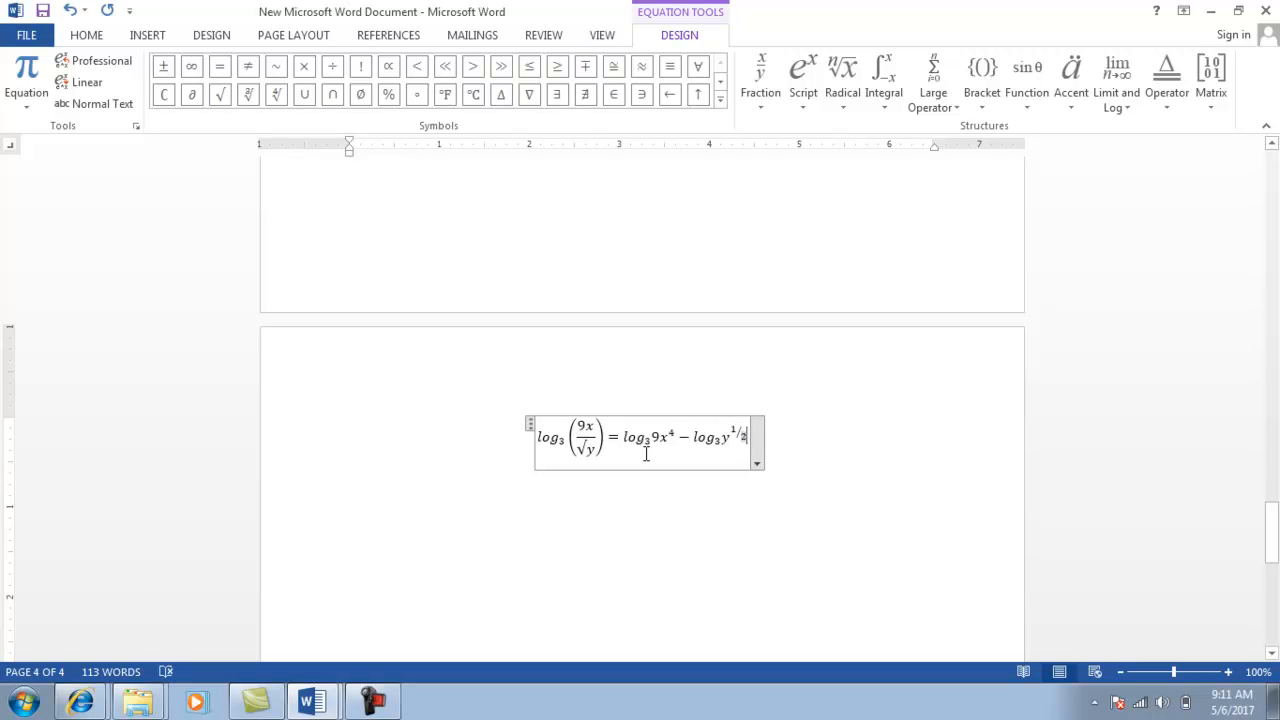
pyautogui.click(788, 441)
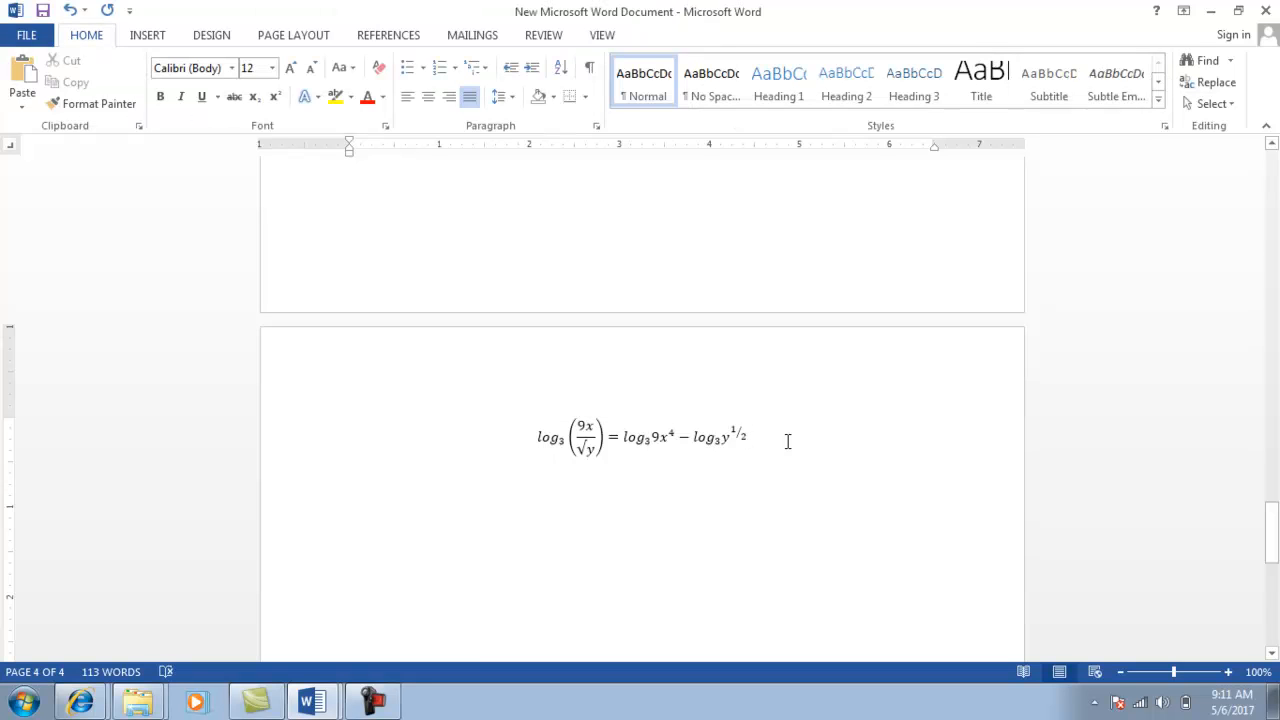
# Add a line below the equation, review the word class test file, and insert a page break.
pyautogui.press('Return')
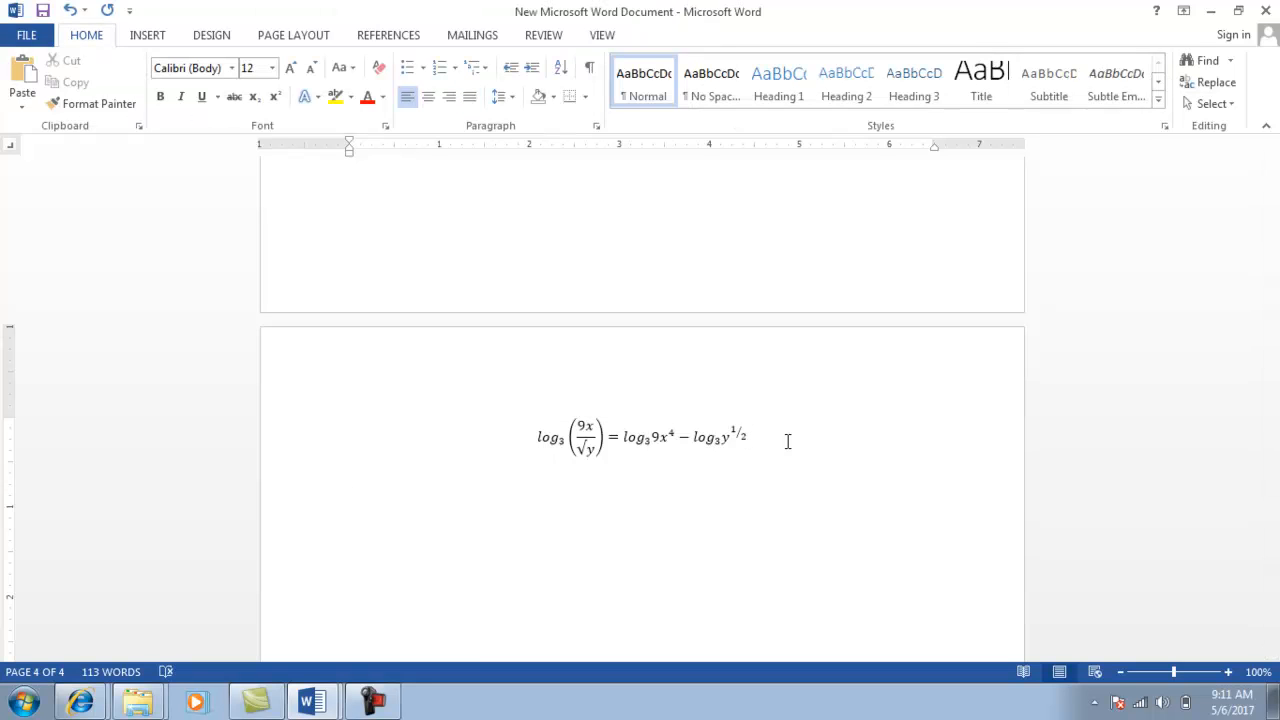
pyautogui.hotkey('alt', 'Tab')
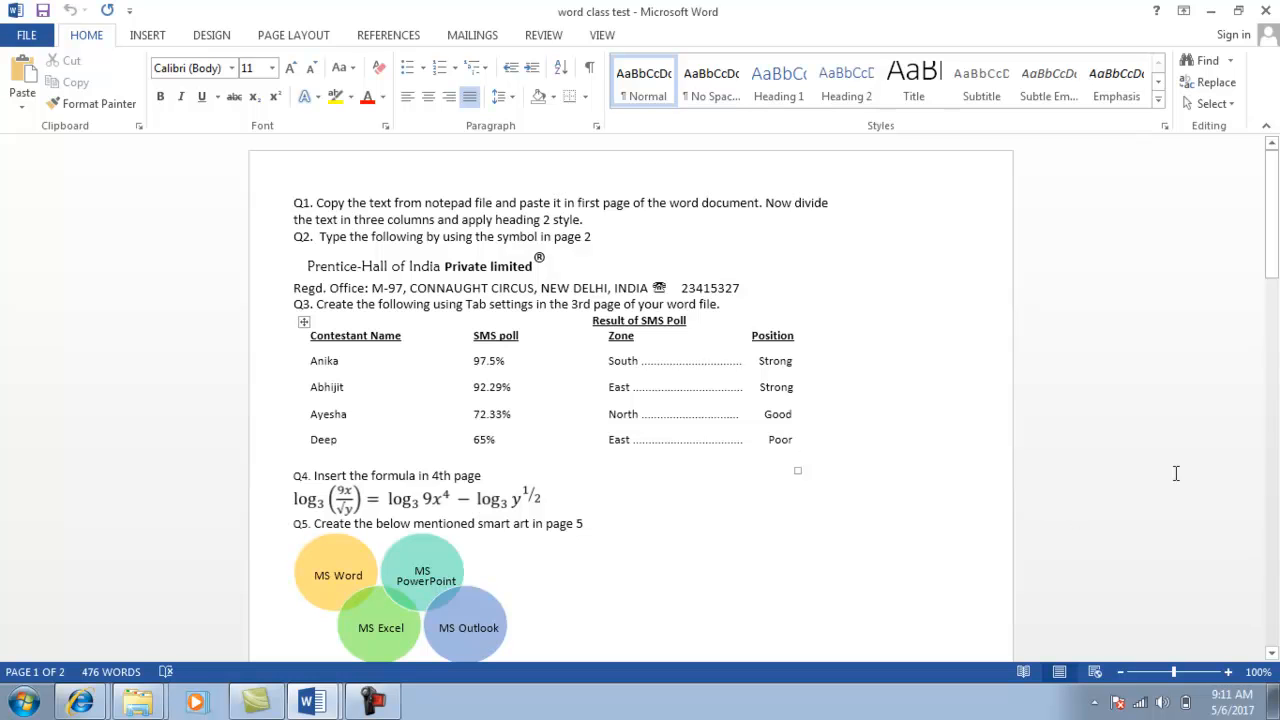
pyautogui.moveTo(1270, 276); pyautogui.dragTo(1275, 323)
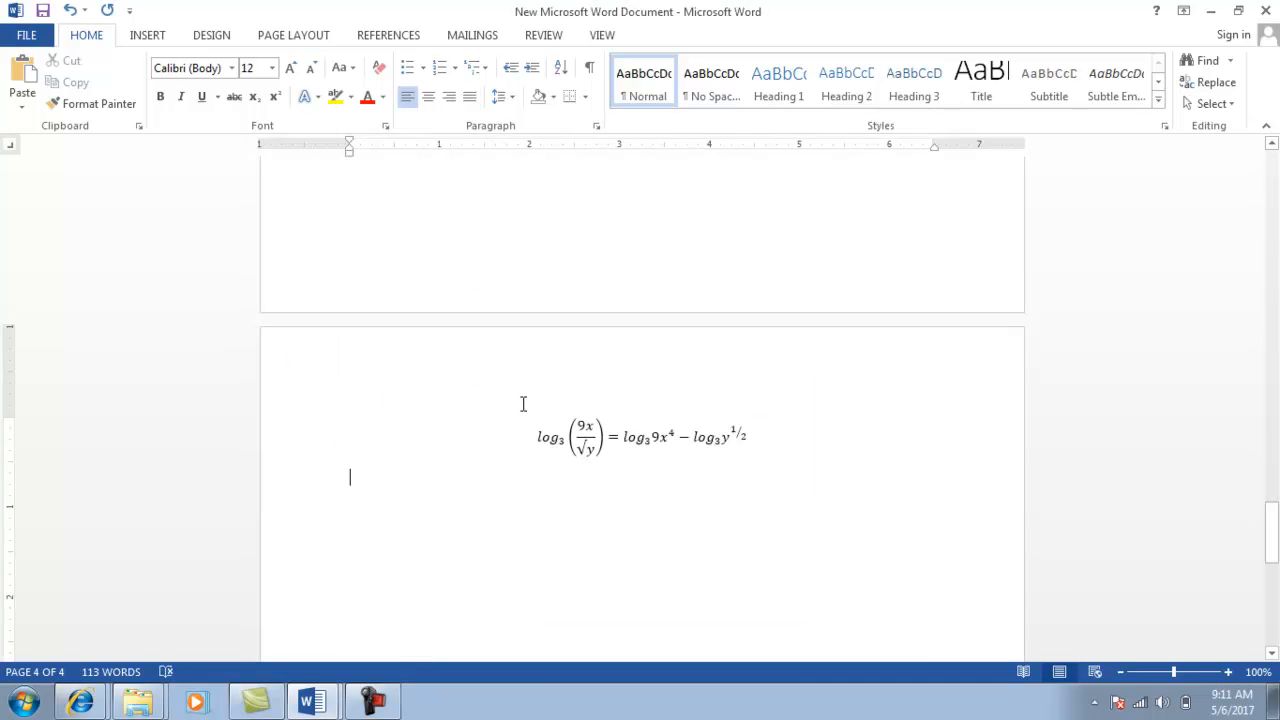
pyautogui.hotkey('ctrl', 'Return')
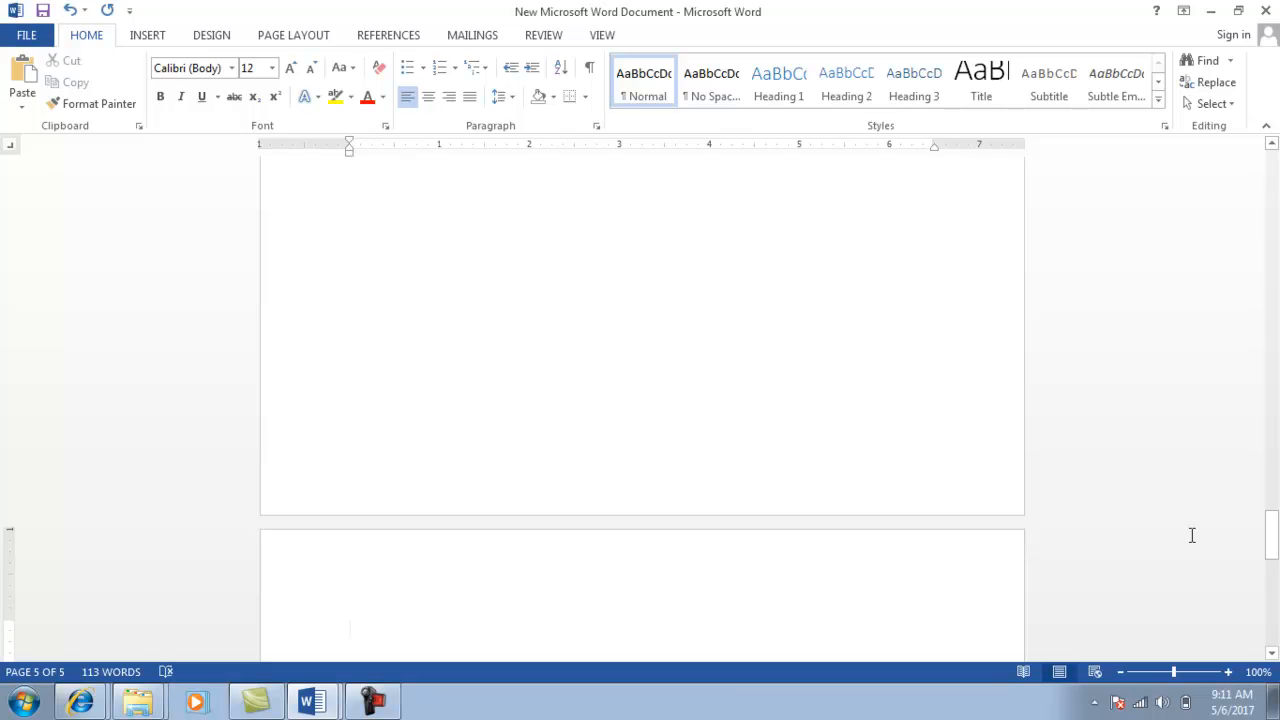
pyautogui.moveTo(1272, 538); pyautogui.dragTo(1274, 566)
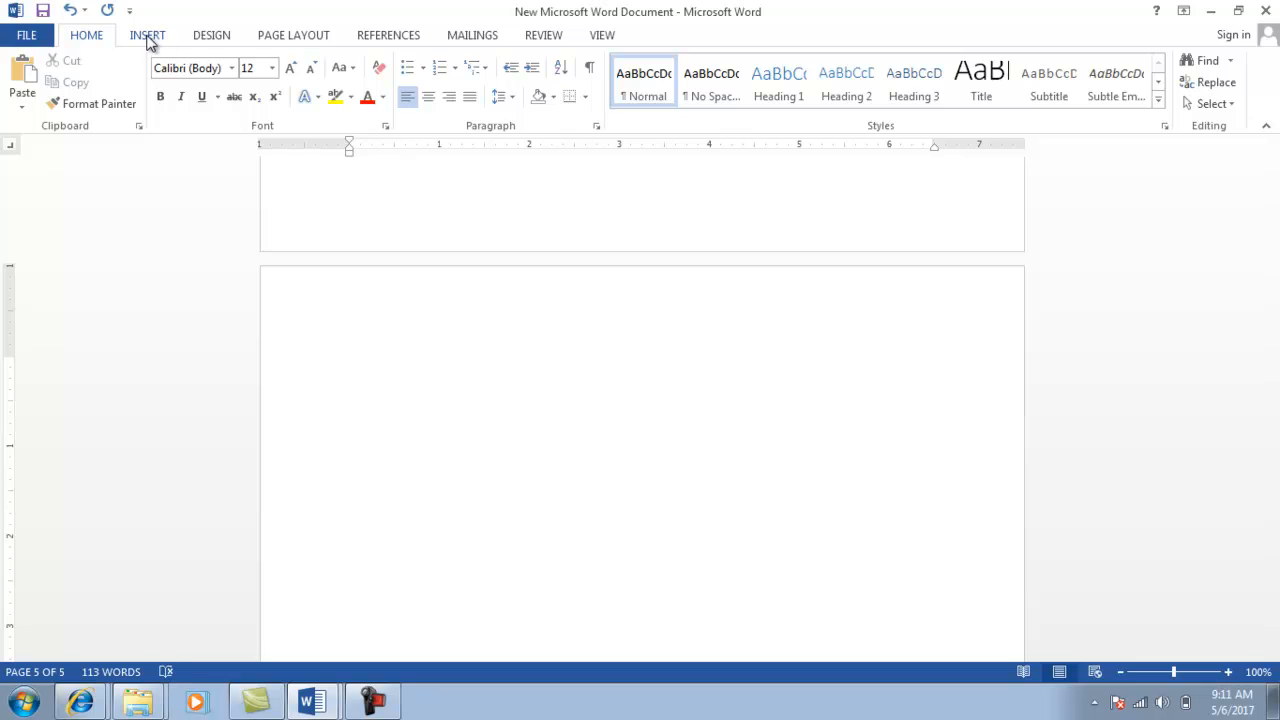
# Open the SmartArt graphic chooser from the Insert tab.
pyautogui.click(148, 38)
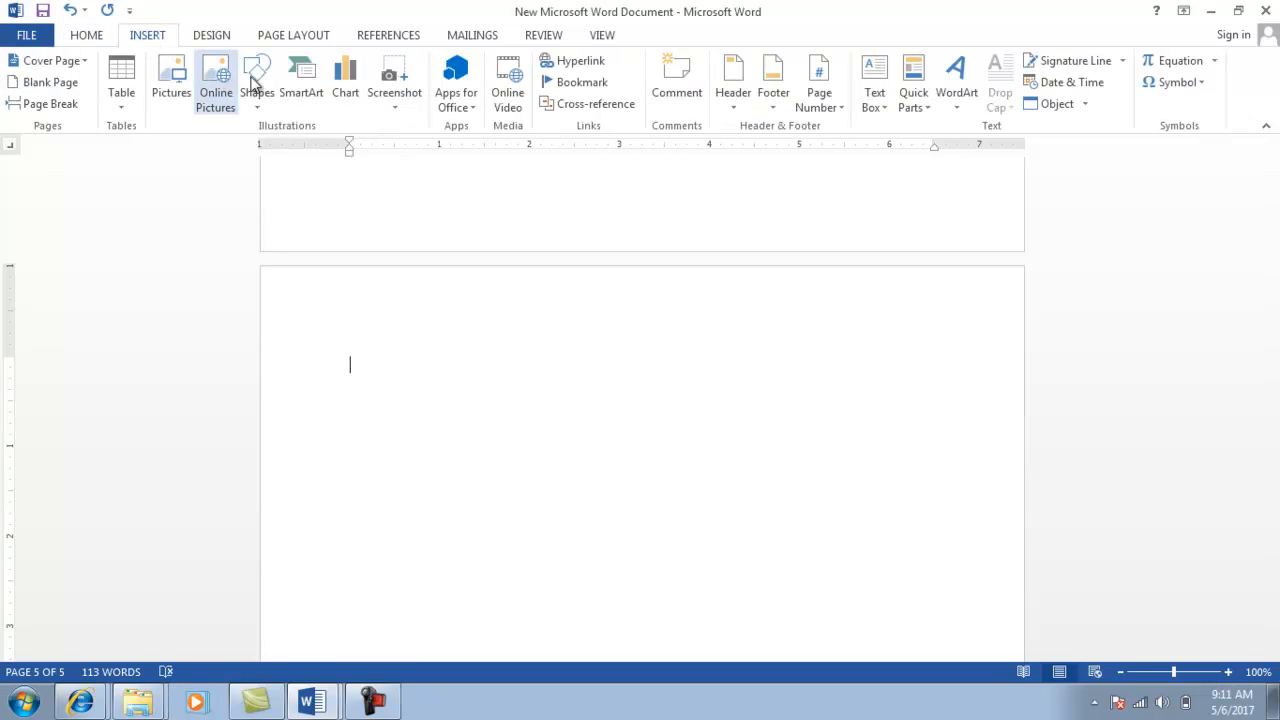
pyautogui.click(305, 92)
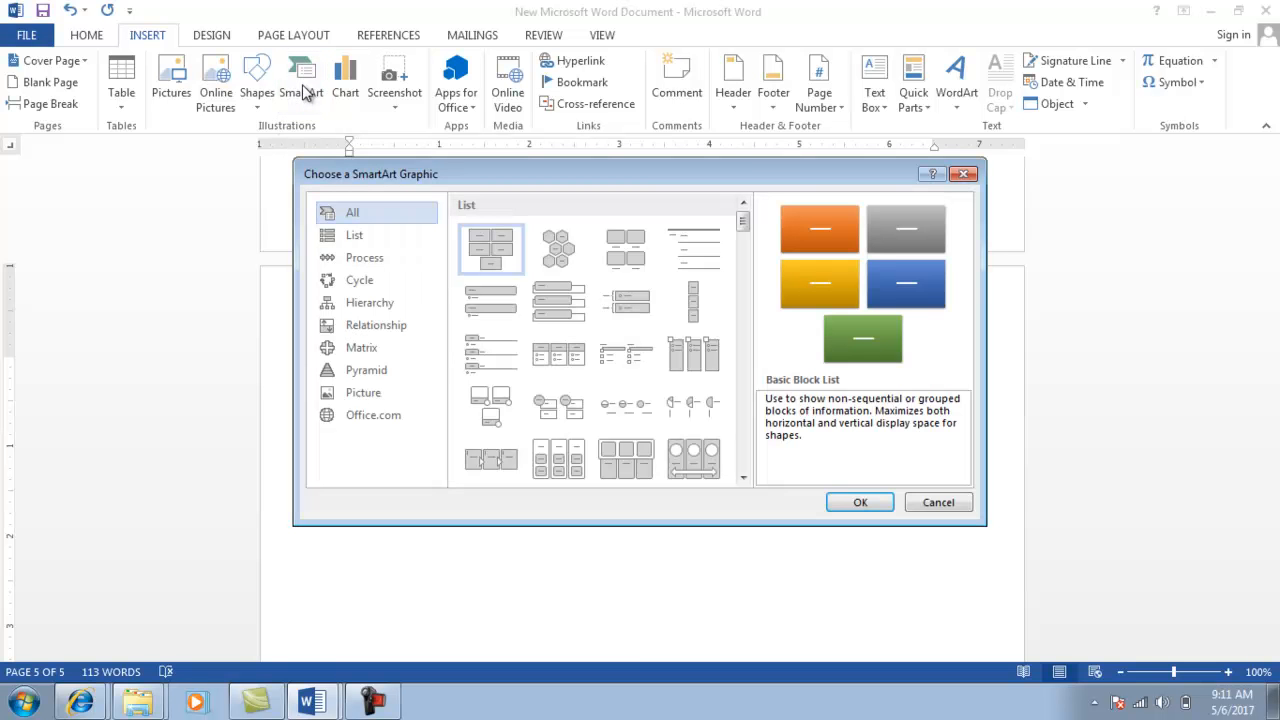
# Browse the SmartArt layouts down to the Relationship section and select Interconnected Rings.
pyautogui.click(362, 283)
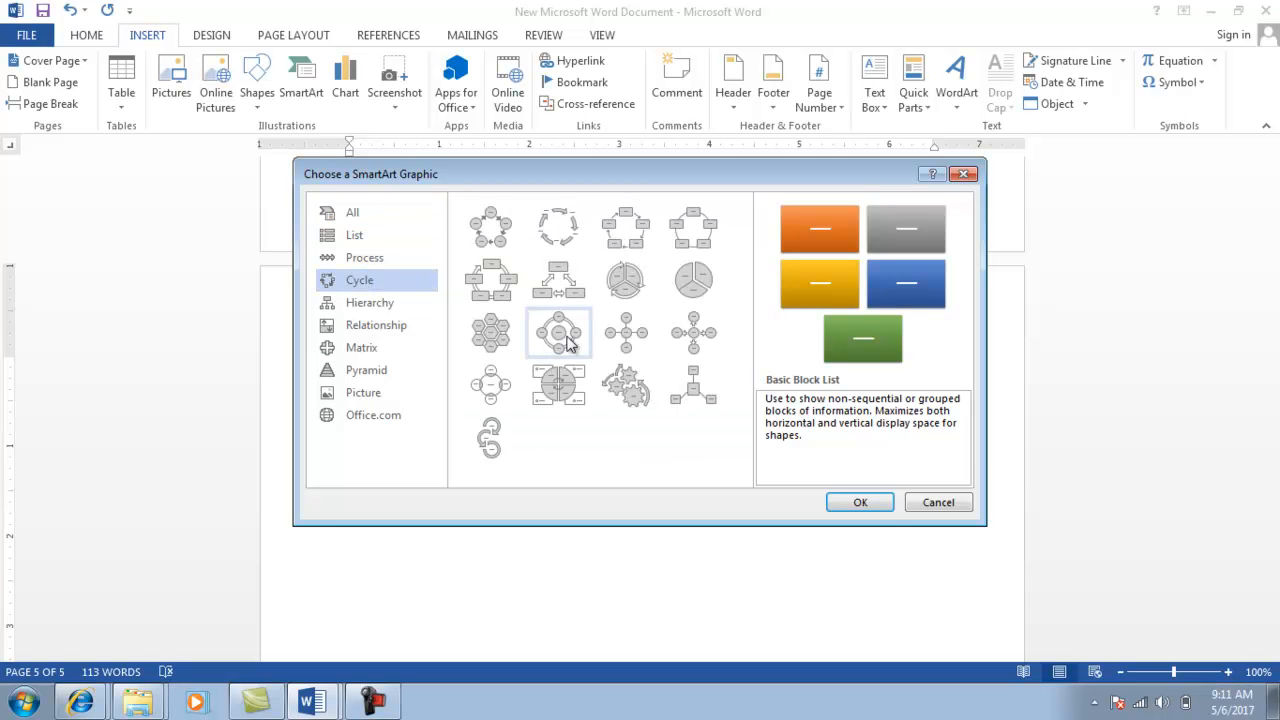
pyautogui.click(360, 214)
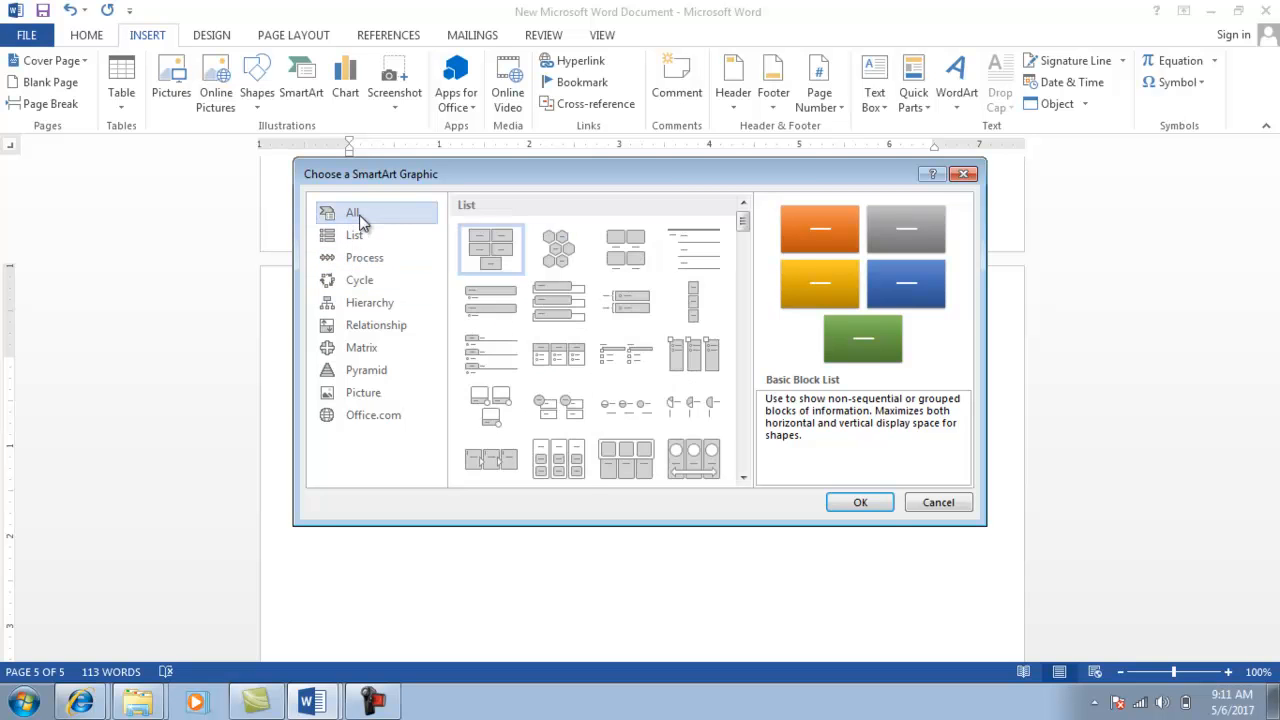
pyautogui.click(745, 478)
pyautogui.click(745, 478)
pyautogui.click(745, 478)
pyautogui.click(745, 478)
pyautogui.click(745, 478)
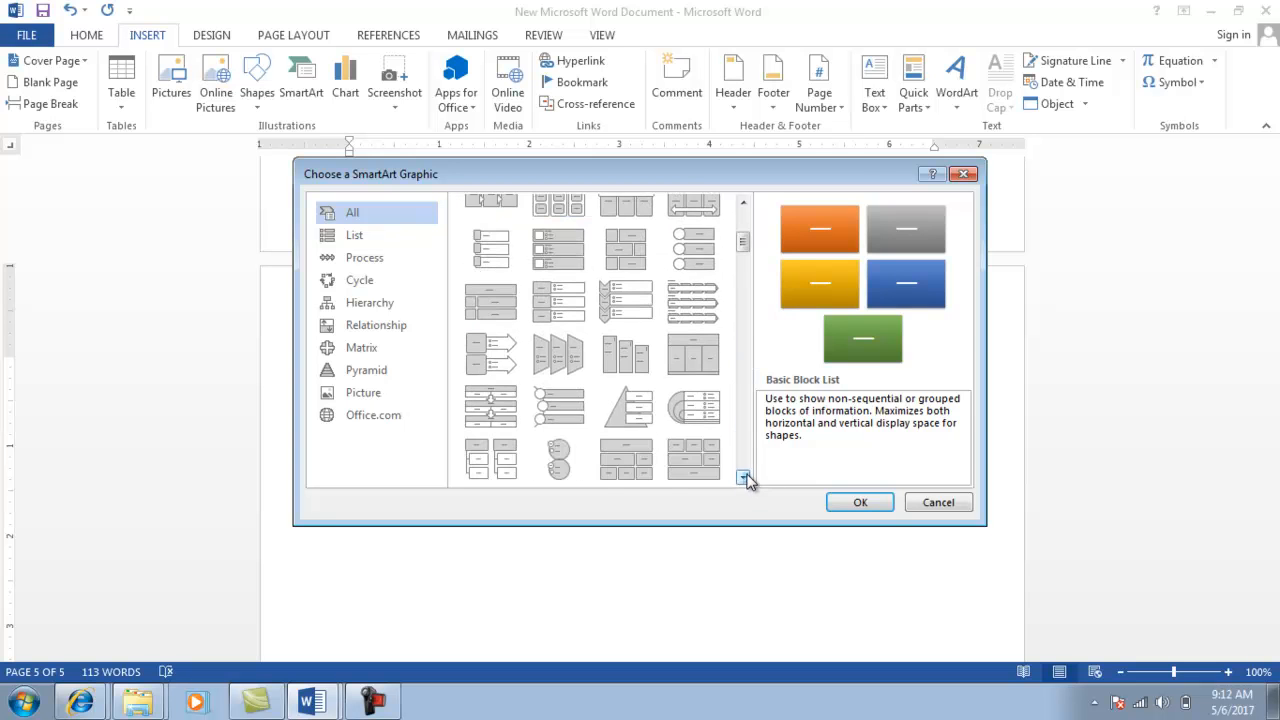
pyautogui.click(745, 478)
pyautogui.click(745, 478)
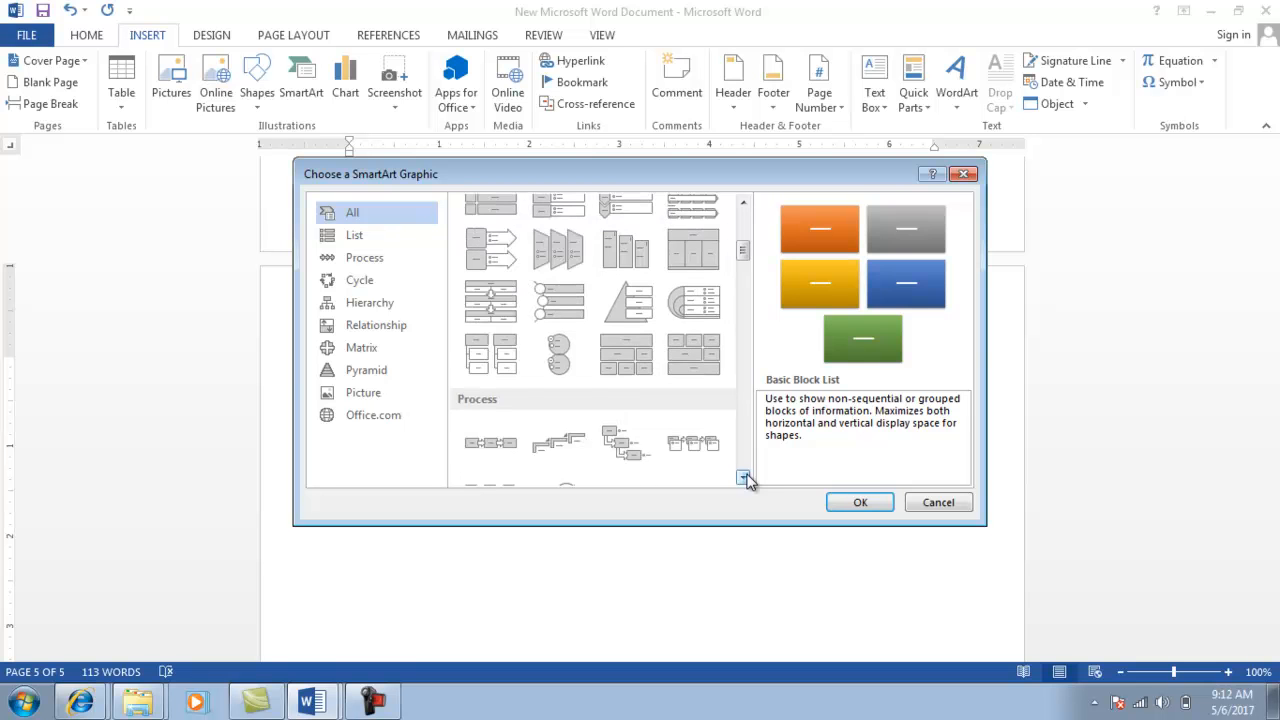
pyautogui.click(745, 478)
pyautogui.click(745, 478)
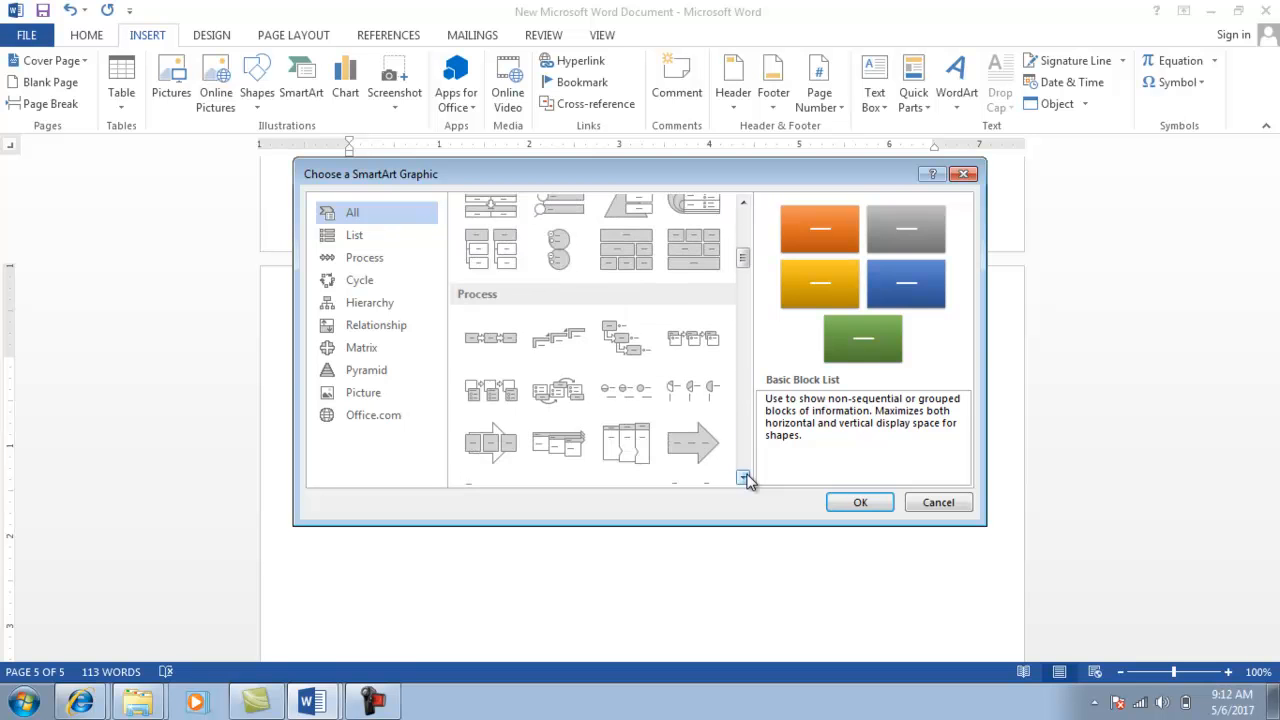
pyautogui.click(745, 478)
pyautogui.click(745, 478)
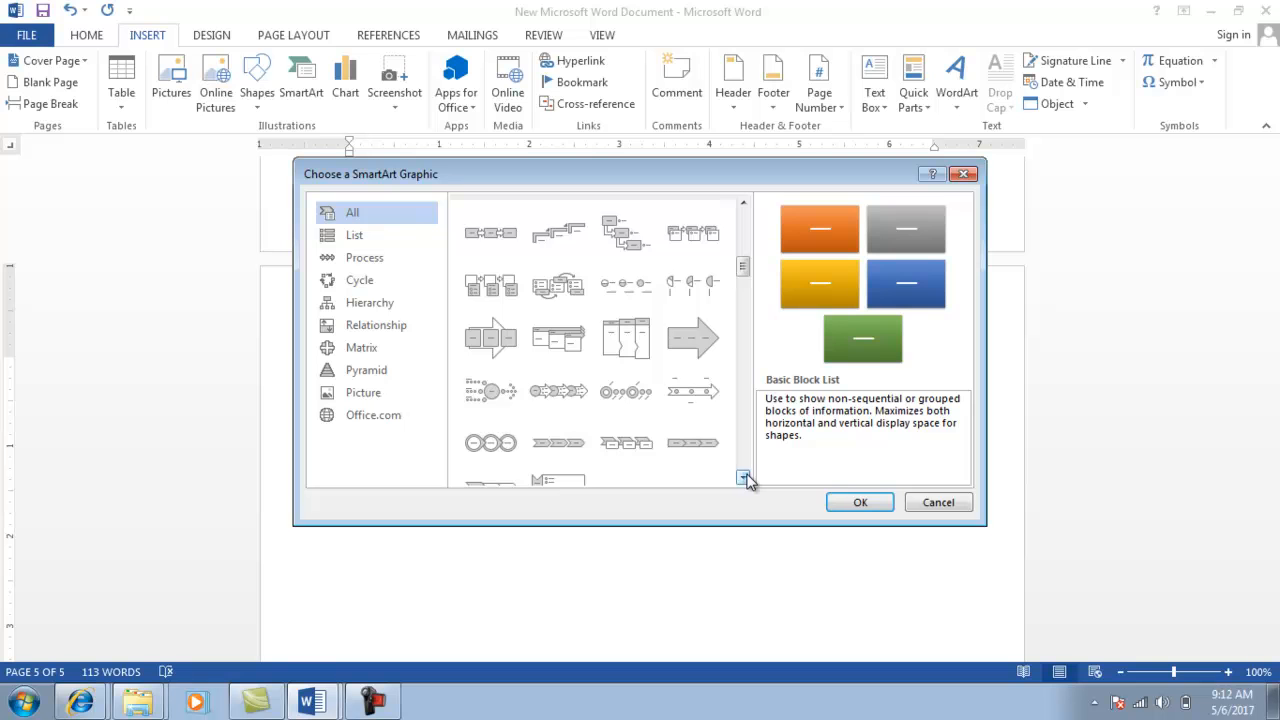
pyautogui.click(745, 478)
pyautogui.click(745, 478)
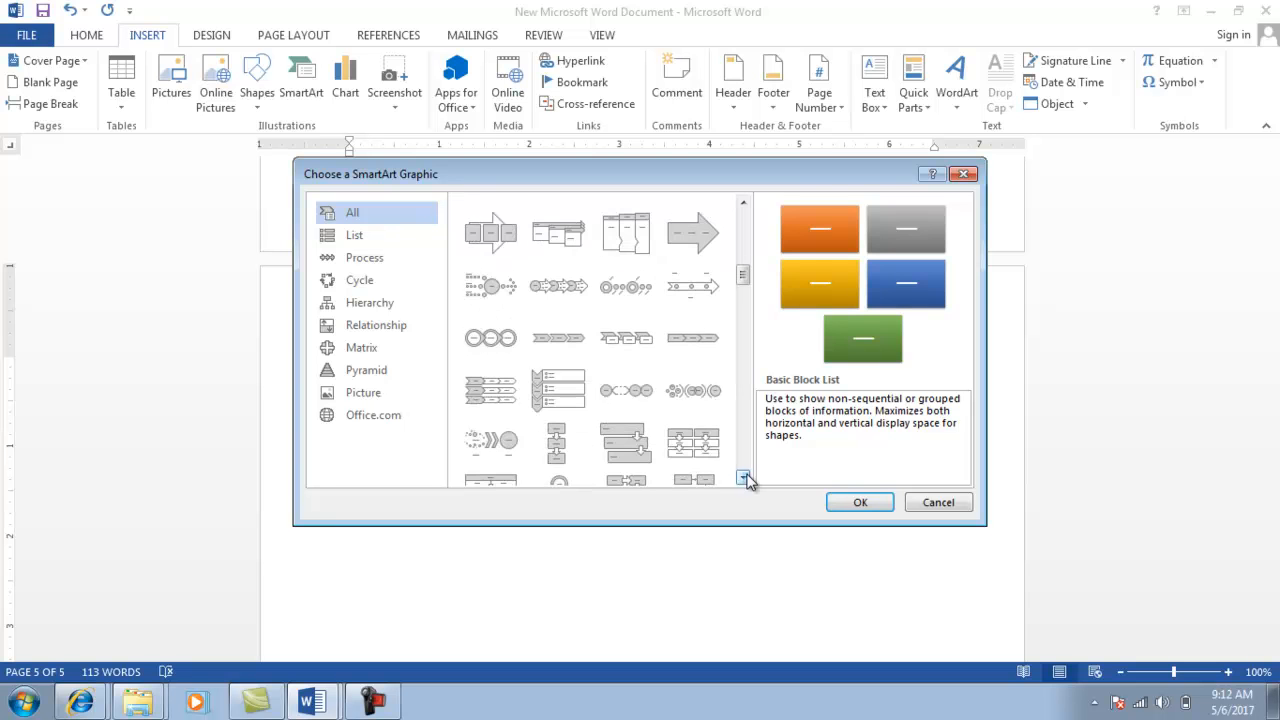
pyautogui.click(745, 478)
pyautogui.click(745, 478)
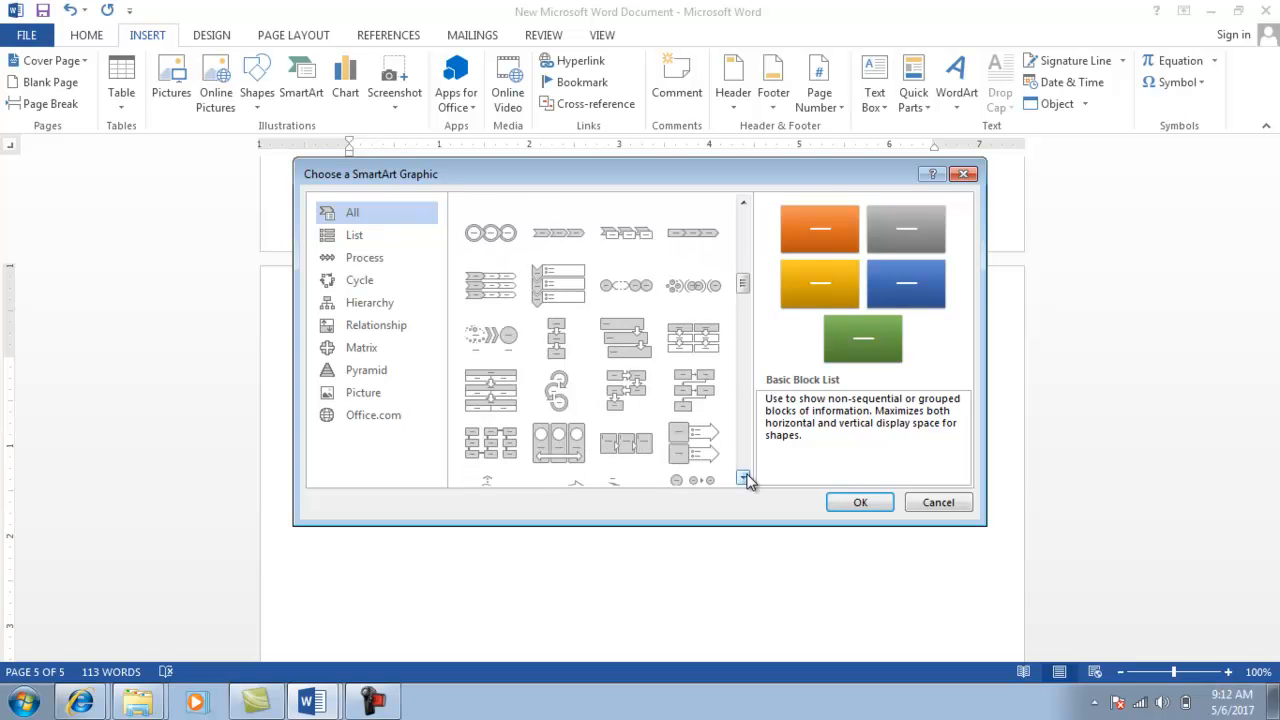
pyautogui.click(745, 478)
pyautogui.click(745, 478)
pyautogui.click(745, 478)
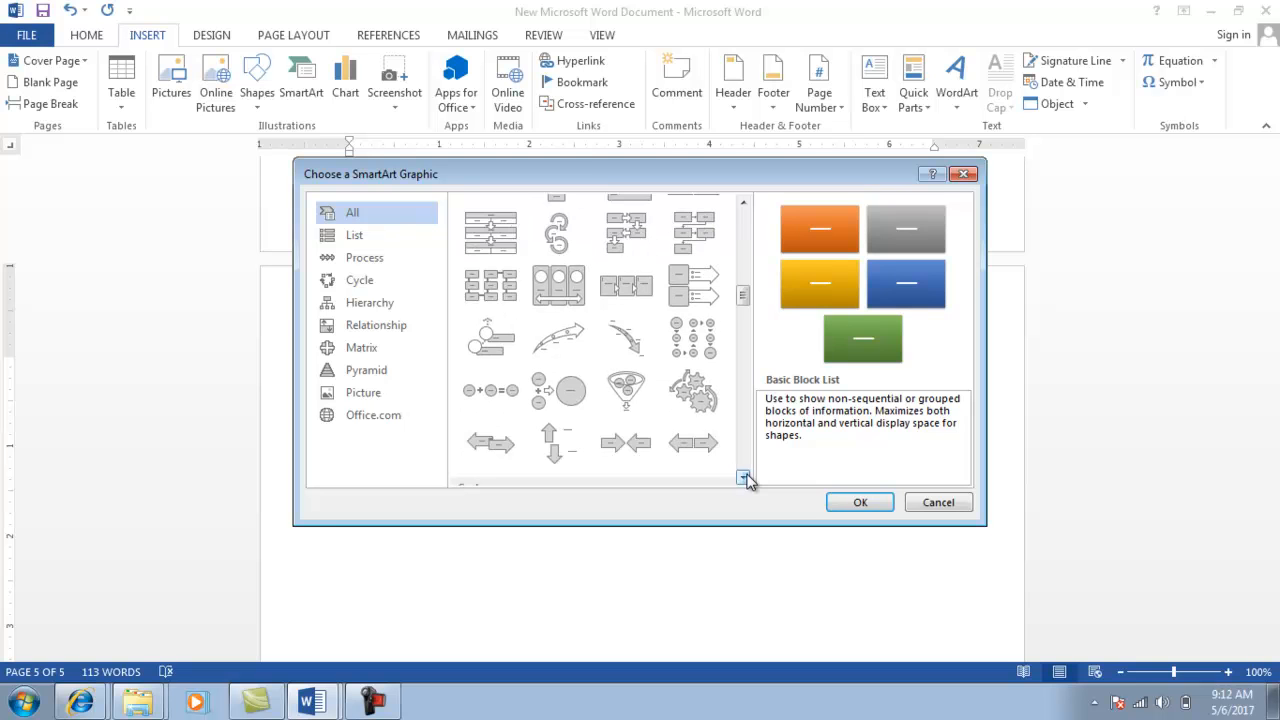
pyautogui.click(745, 478)
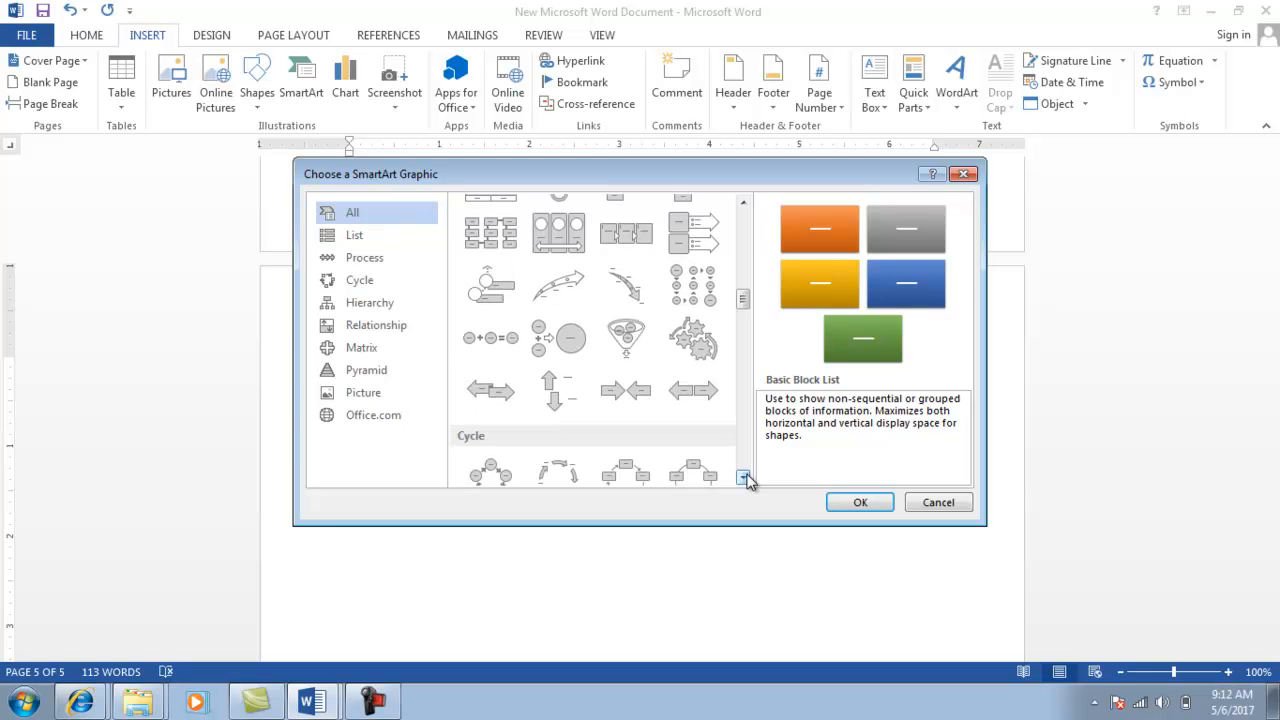
pyautogui.click(745, 478)
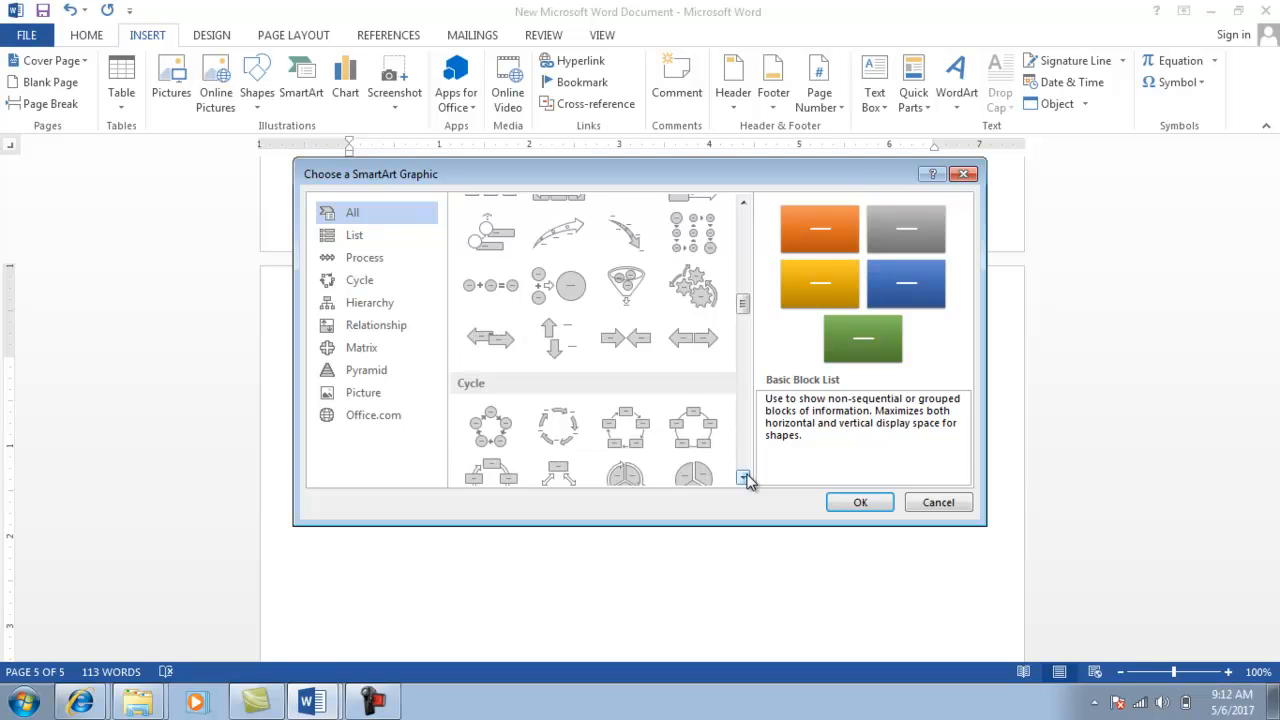
pyautogui.click(745, 478)
pyautogui.click(745, 478)
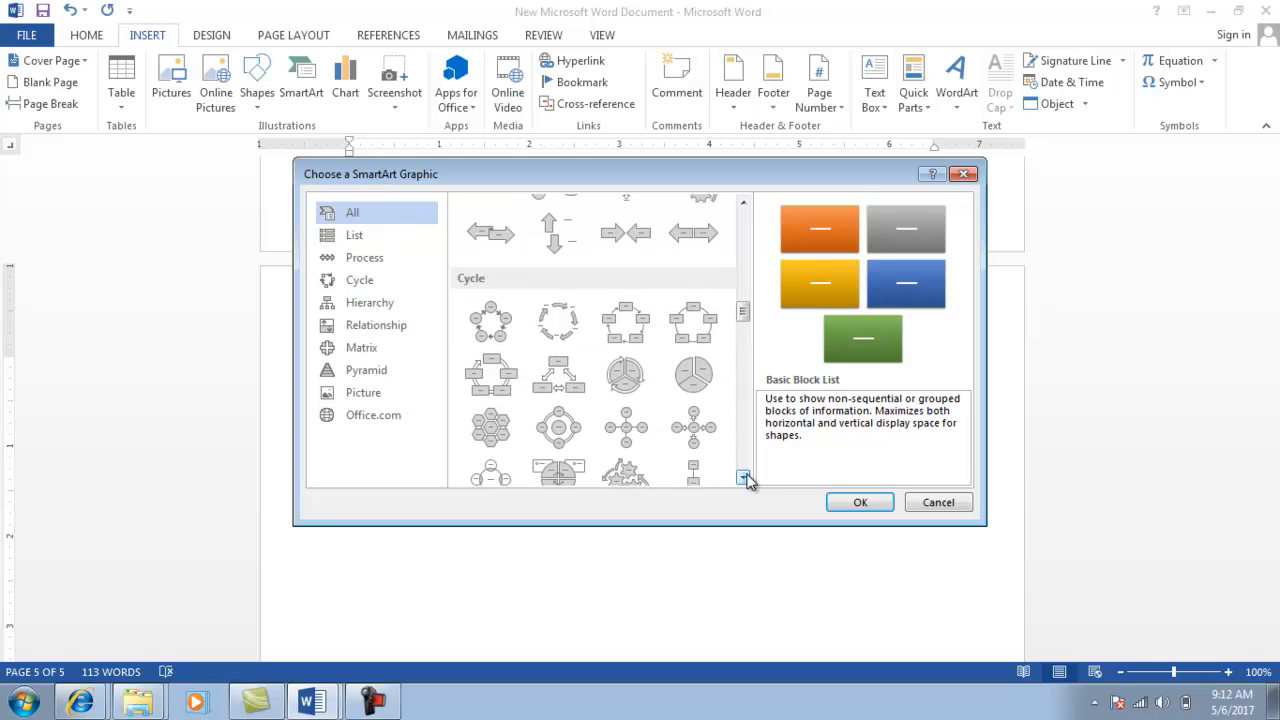
pyautogui.click(745, 478)
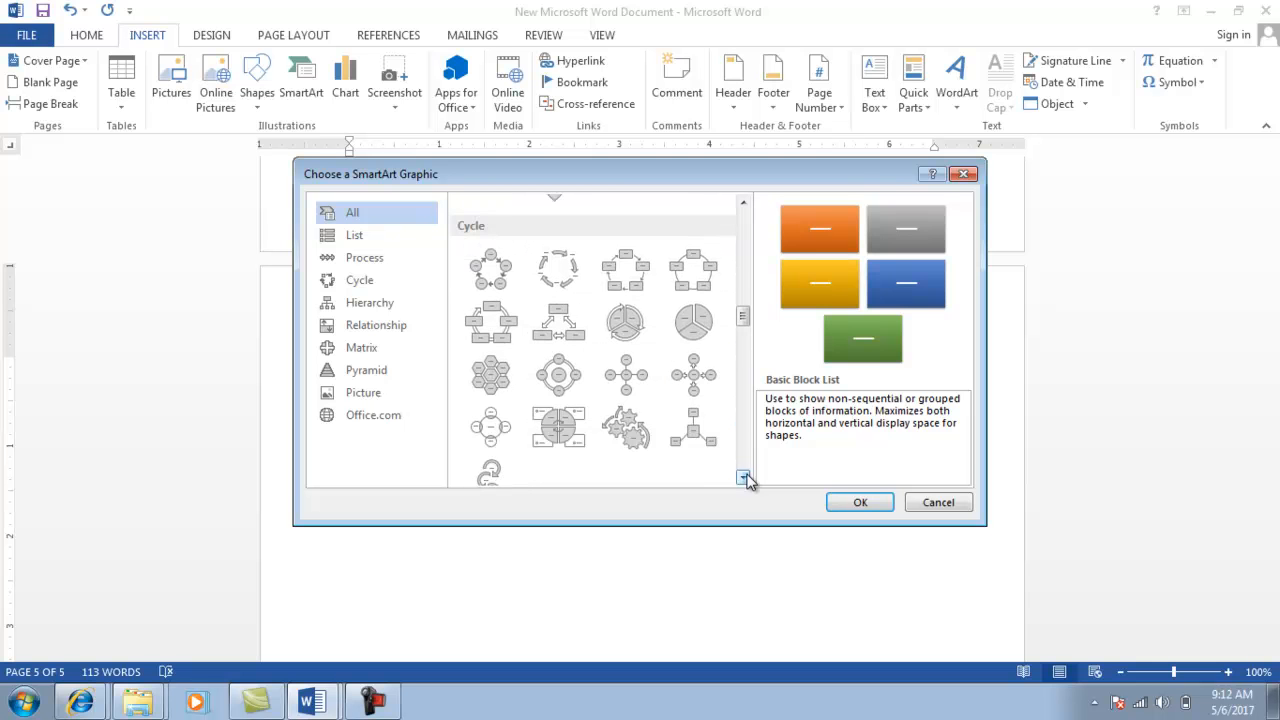
pyautogui.click(745, 478)
pyautogui.click(745, 478)
pyautogui.click(745, 478)
pyautogui.click(745, 478)
pyautogui.click(745, 478)
pyautogui.click(745, 478)
pyautogui.click(745, 478)
pyautogui.click(745, 478)
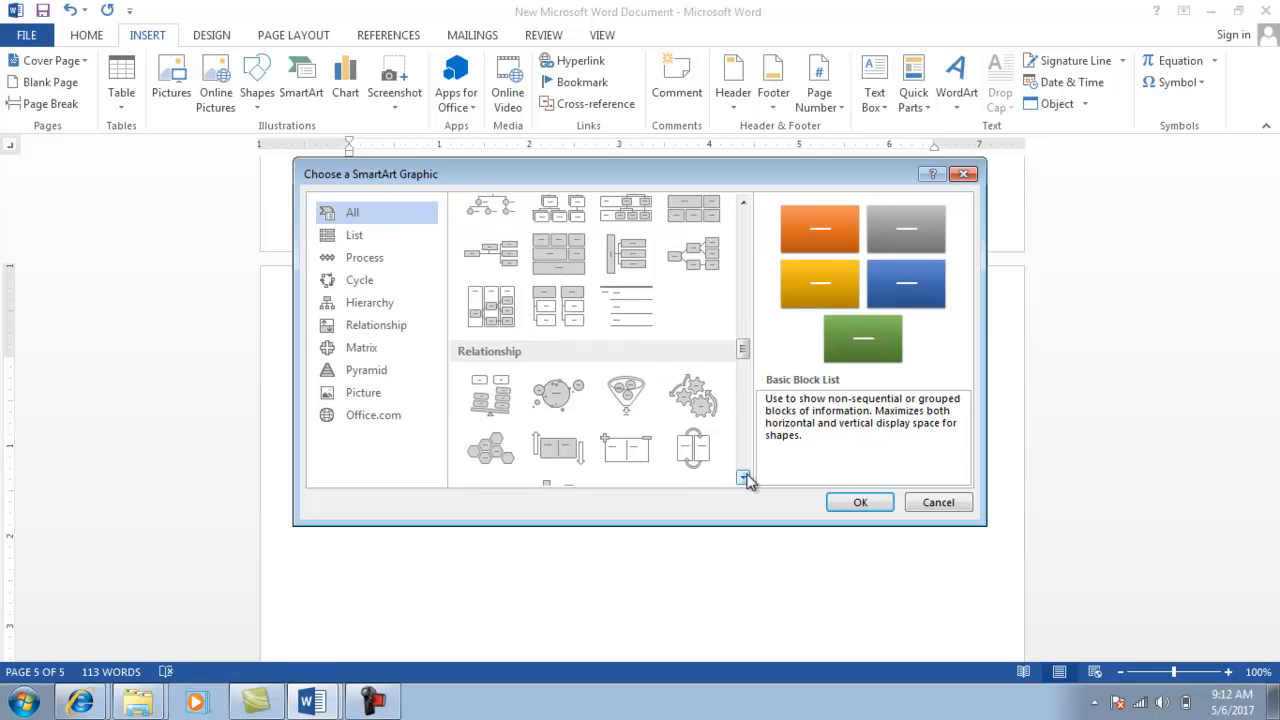
pyautogui.click(745, 478)
pyautogui.click(745, 478)
pyautogui.click(745, 478)
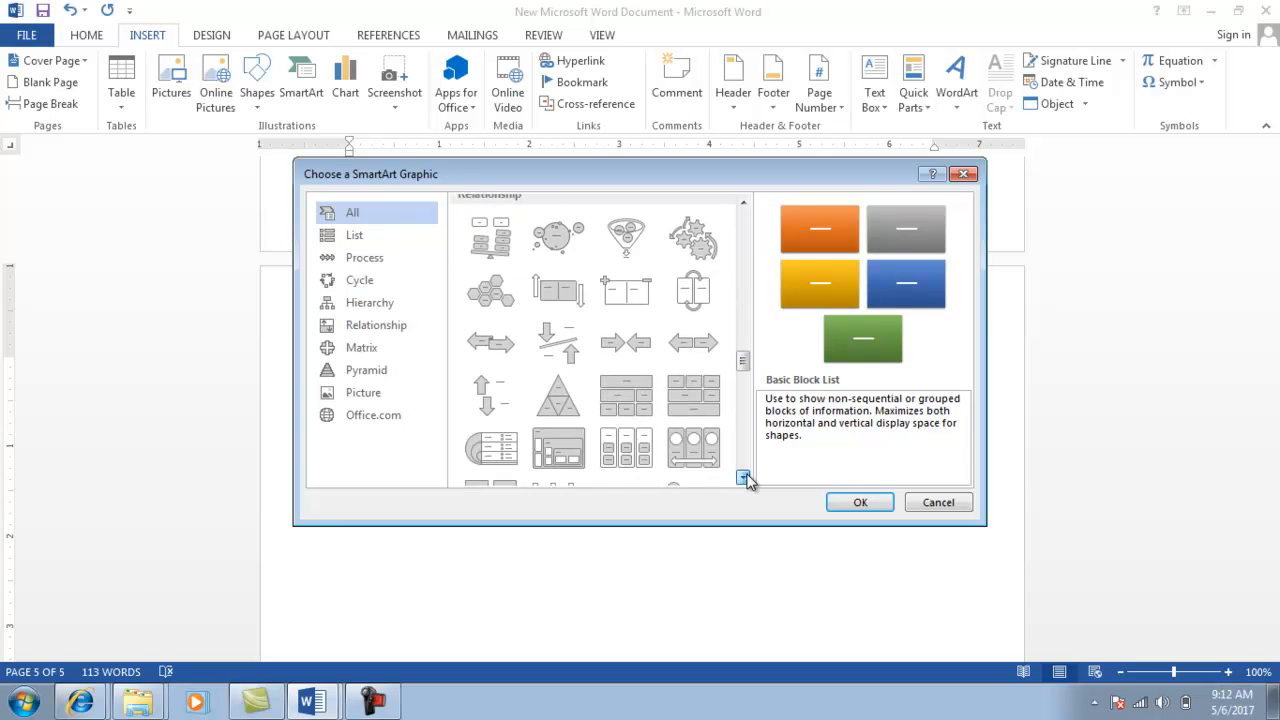
pyautogui.click(745, 478)
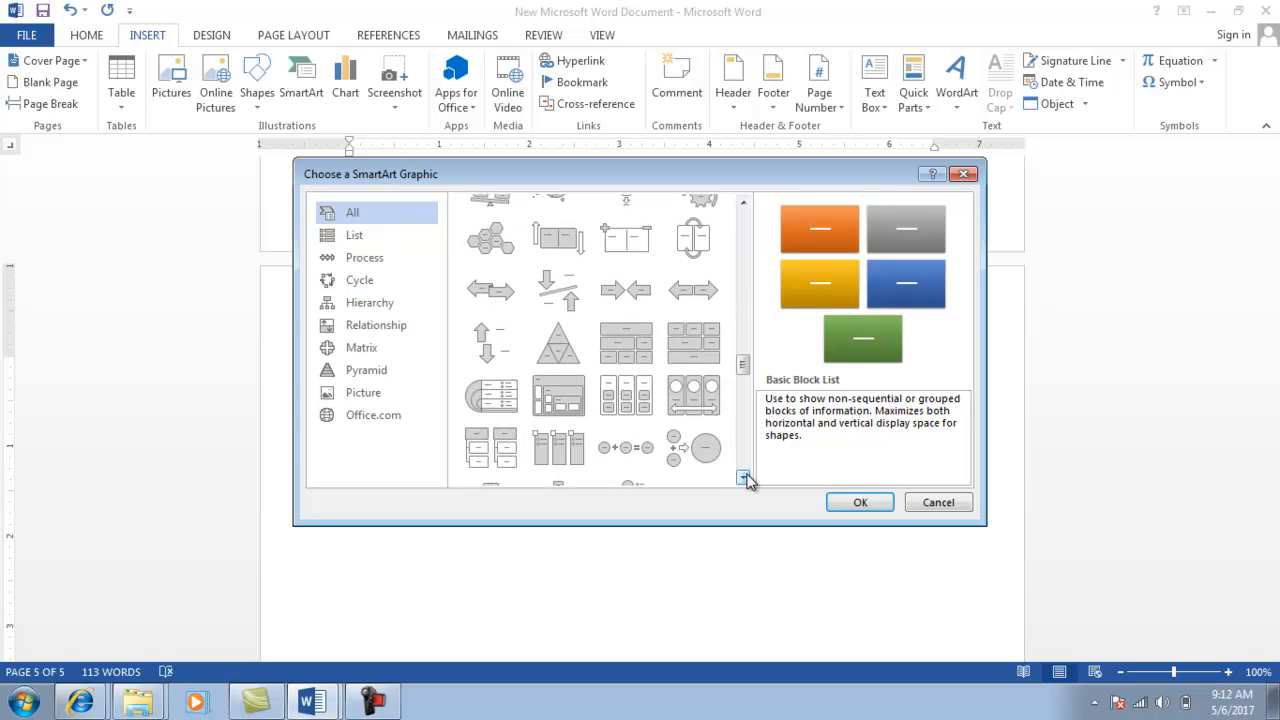
pyautogui.click(745, 478)
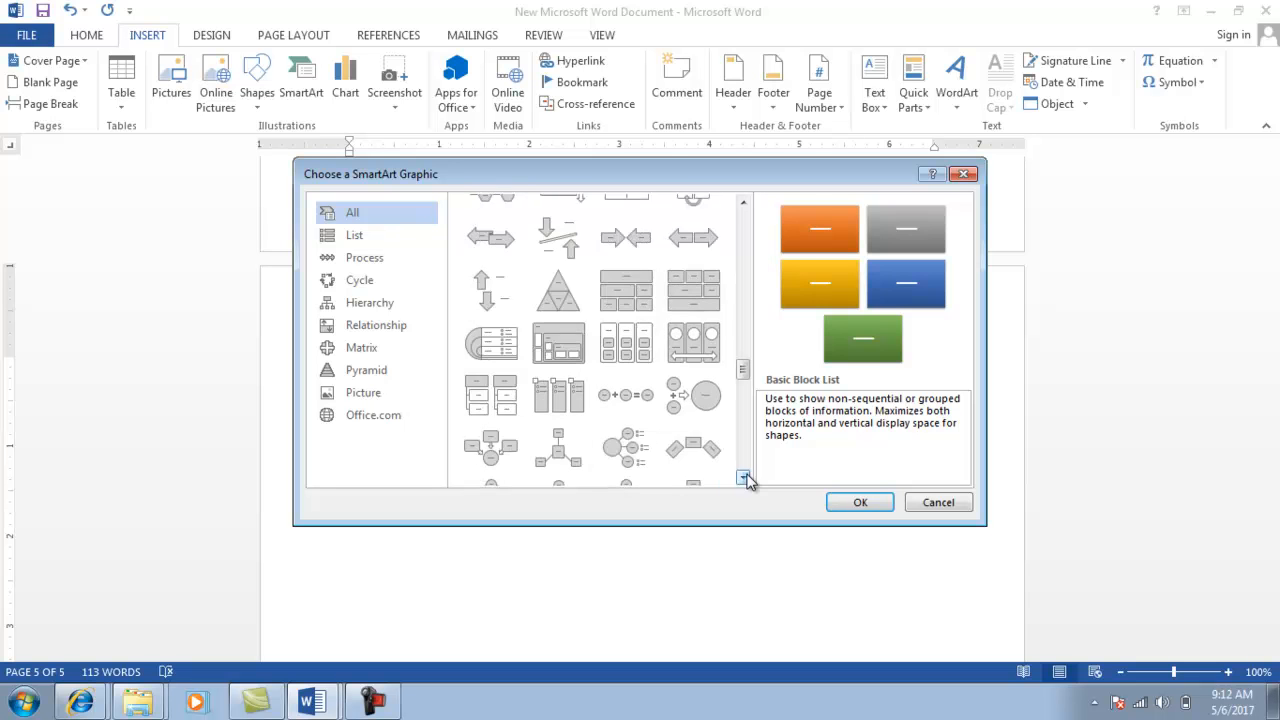
pyautogui.click(745, 478)
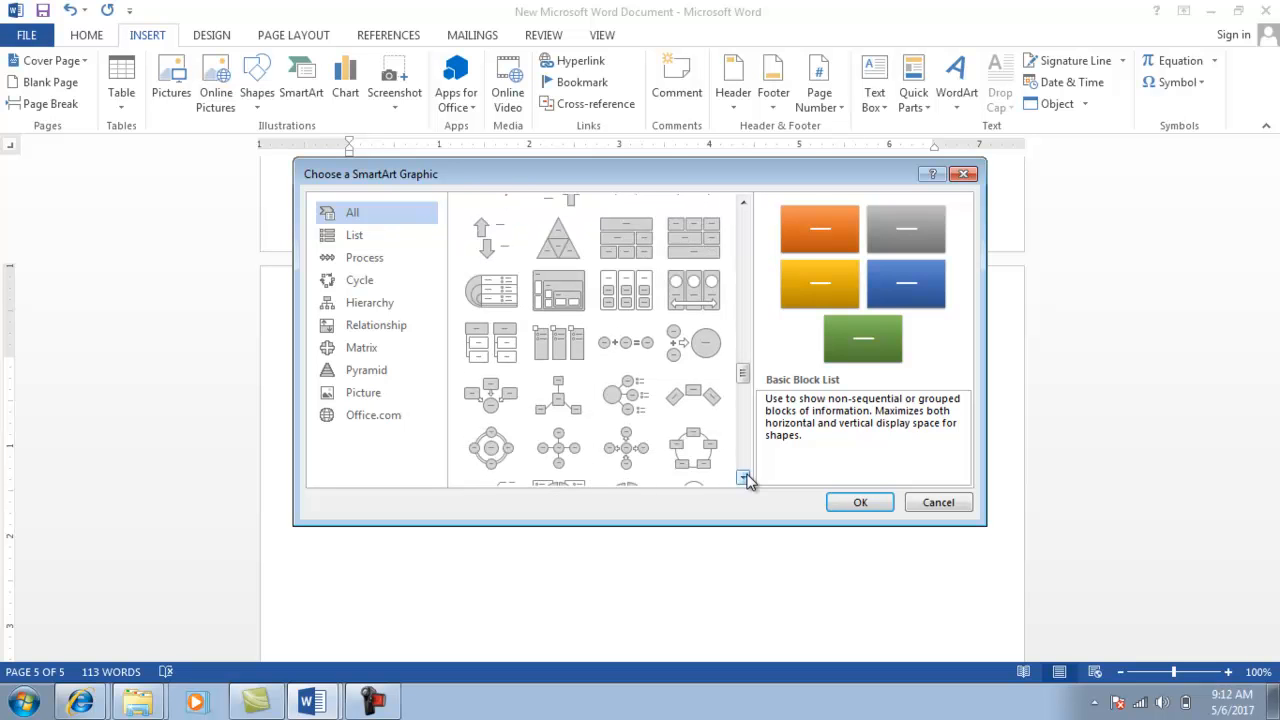
pyautogui.click(745, 478)
pyautogui.click(745, 478)
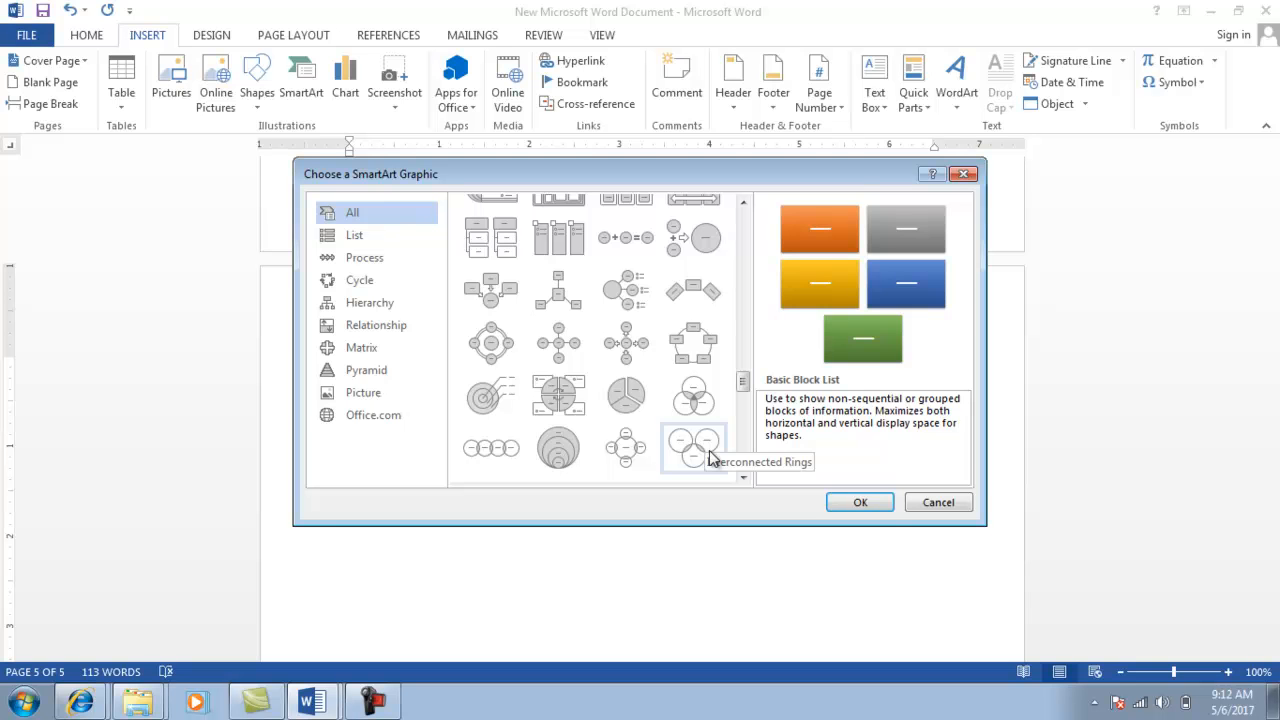
pyautogui.click(711, 456)
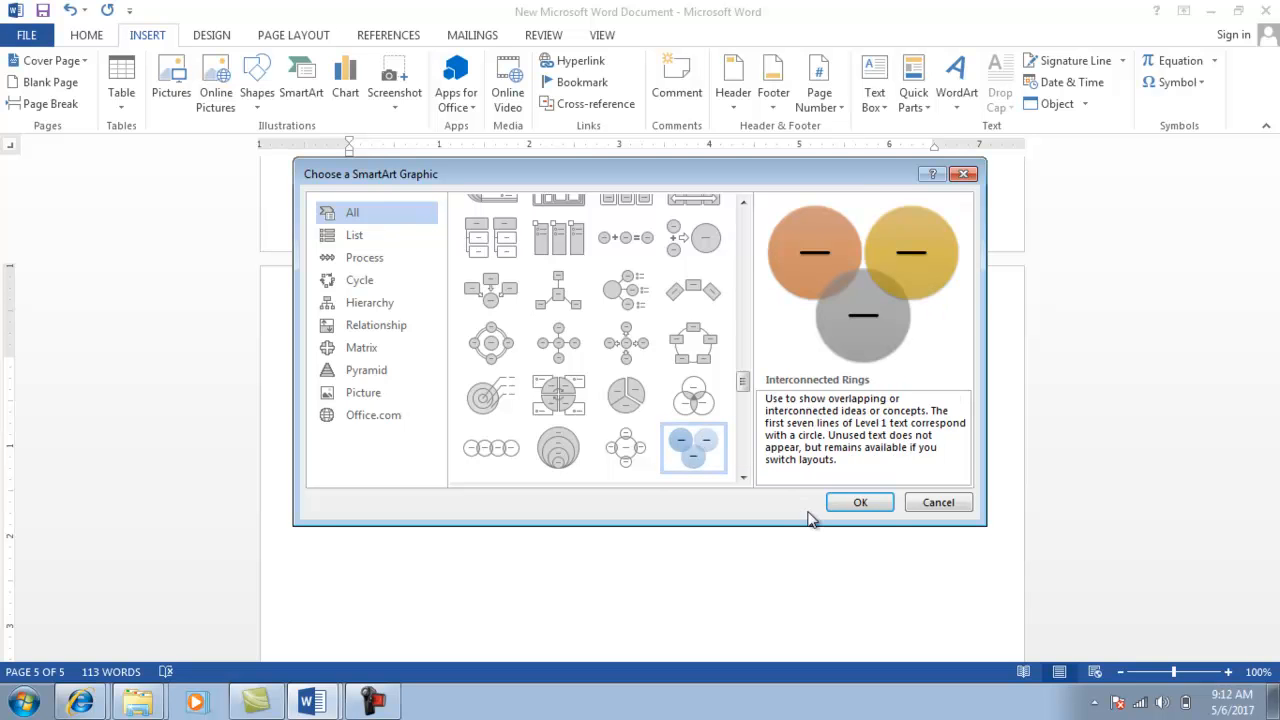
# Insert the Interconnected Rings SmartArt, add a fourth ring, and place the cursor in the first ring.
pyautogui.click(857, 504)
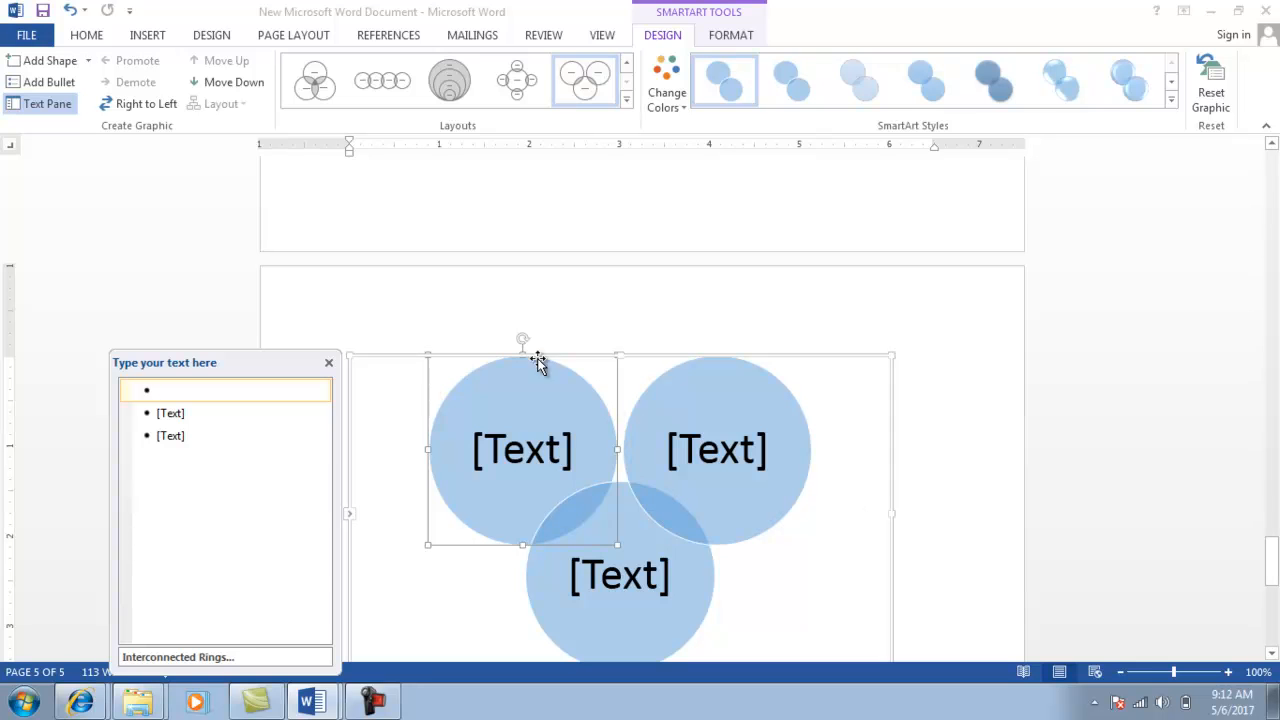
pyautogui.click(50, 61)
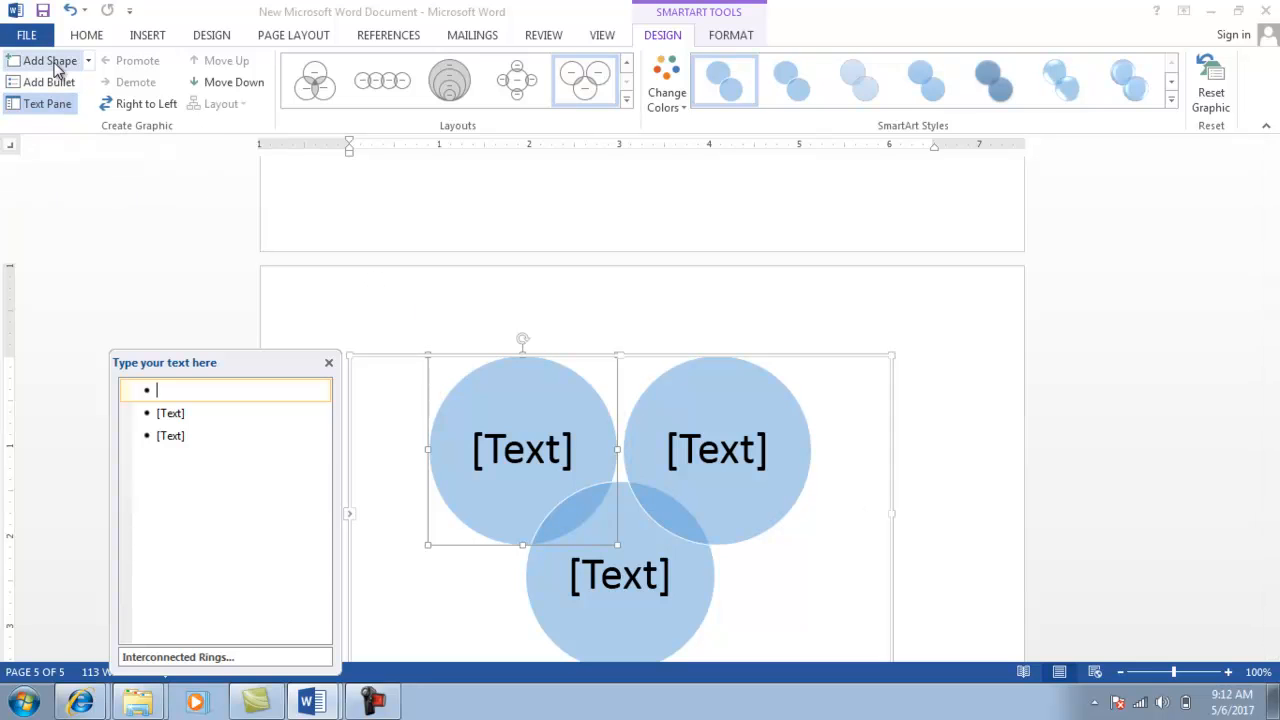
pyautogui.click(488, 447)
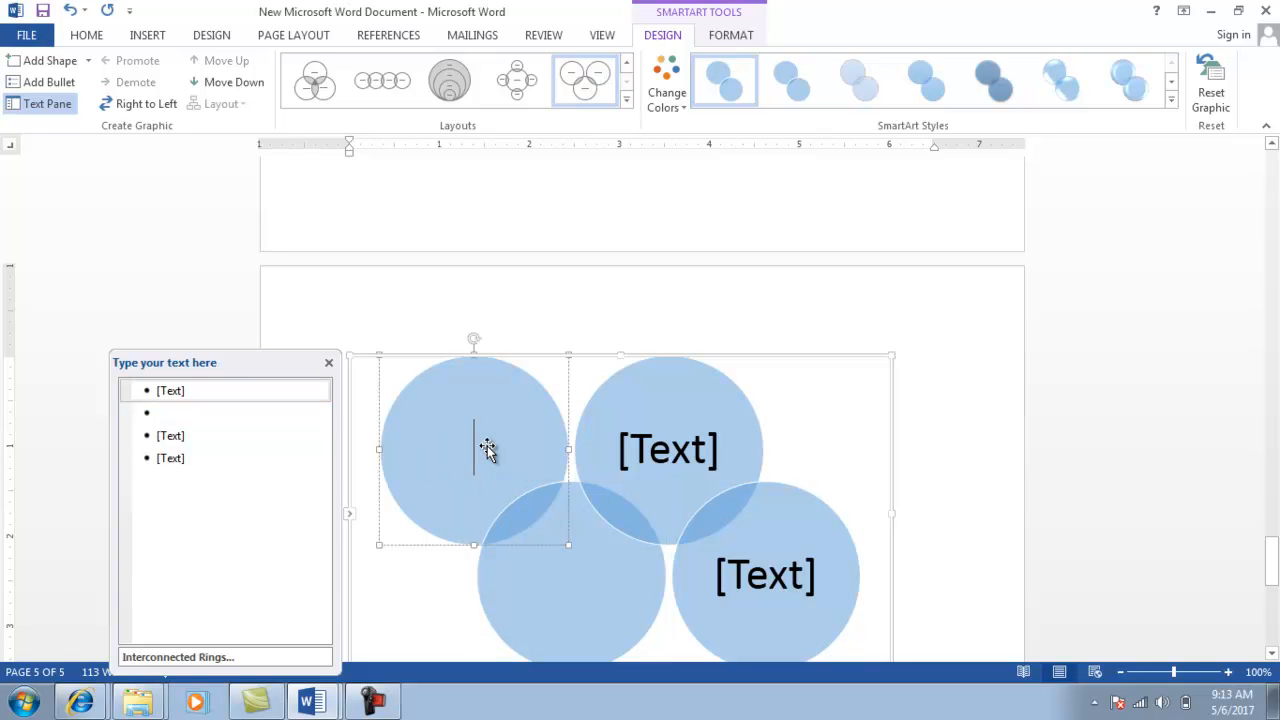
pyautogui.hotkey('alt', 'Tab')
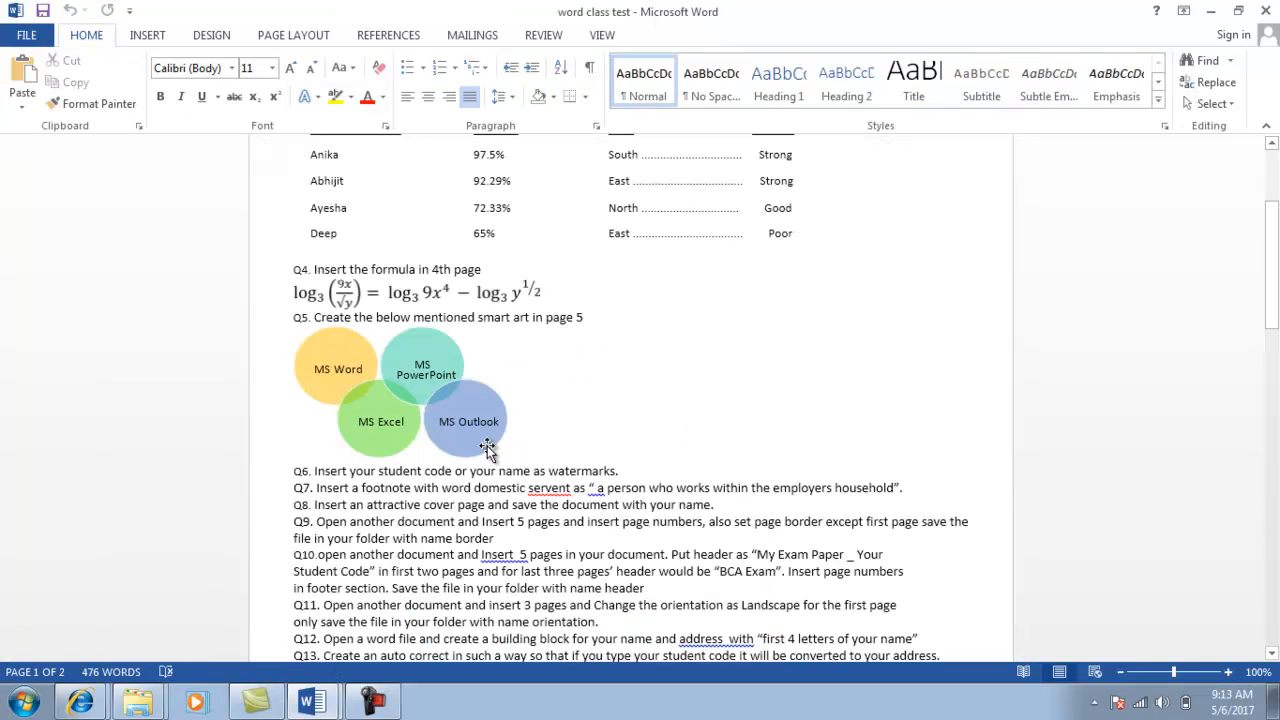
pyautogui.hotkey('alt', 'Tab')
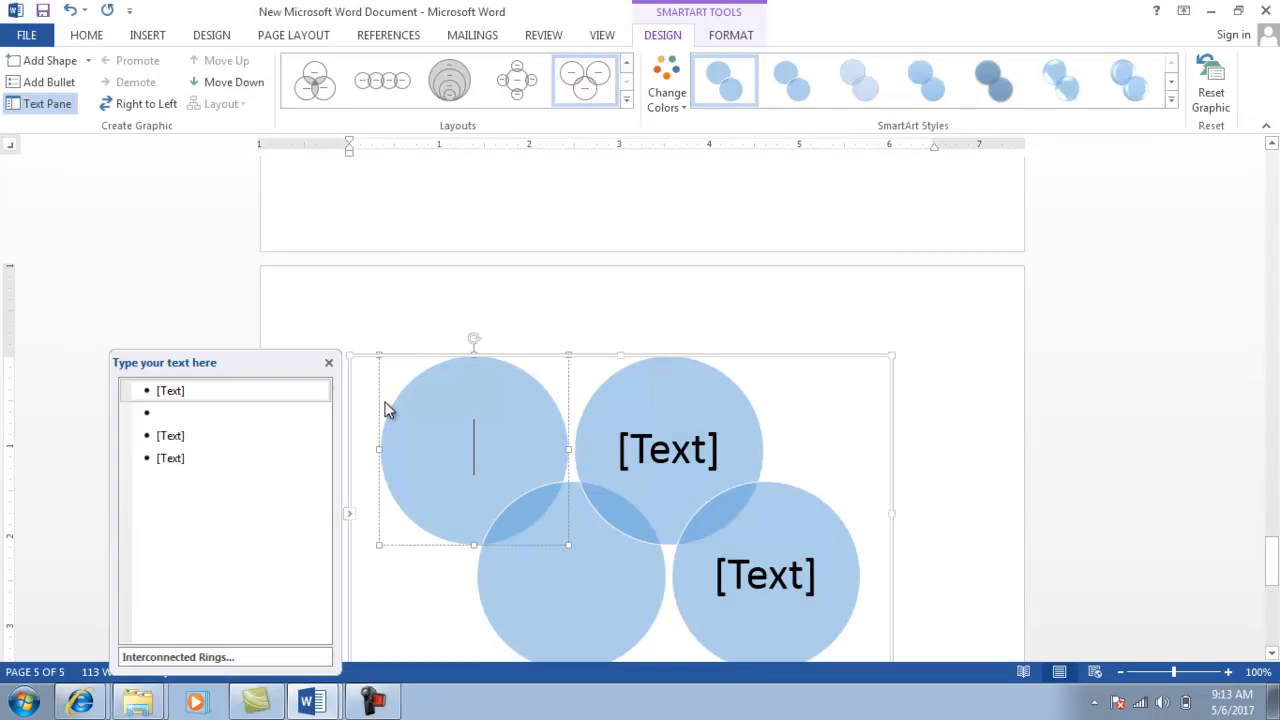
# Type 'MS Word' in the first ring and 'MS Power Point' in the second ring.
pyautogui.write('MS')
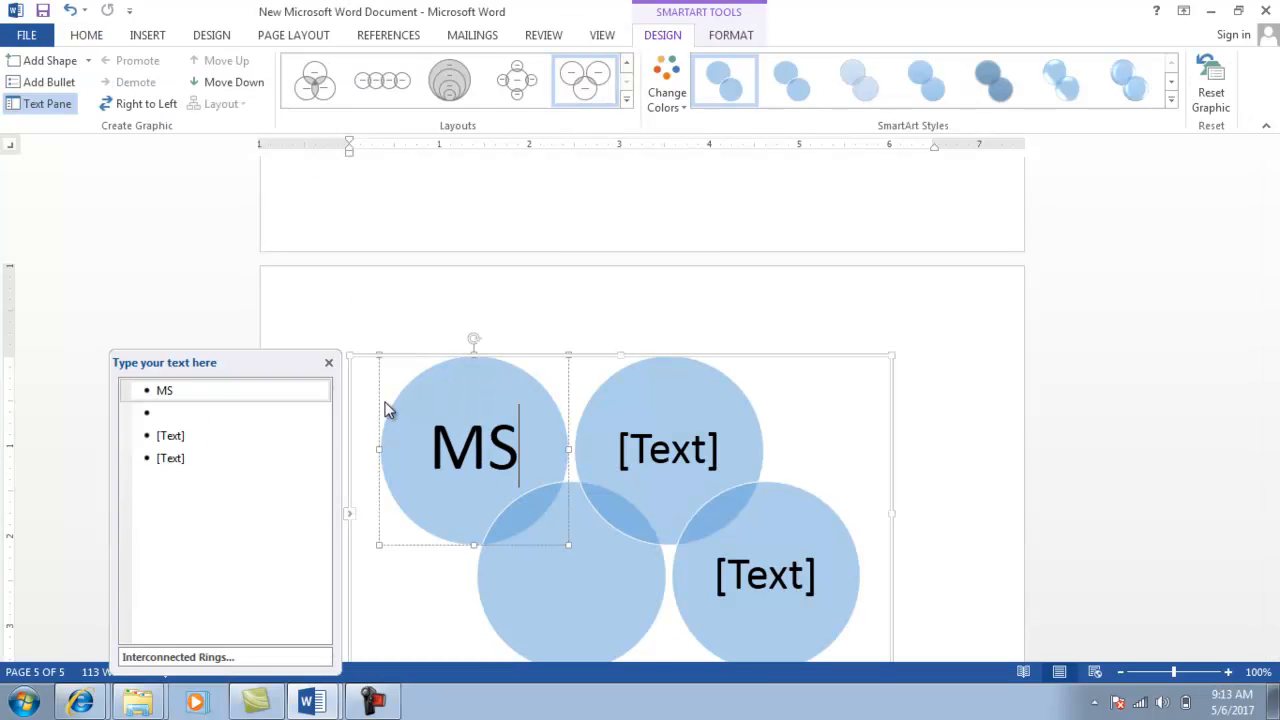
pyautogui.write(' Word')
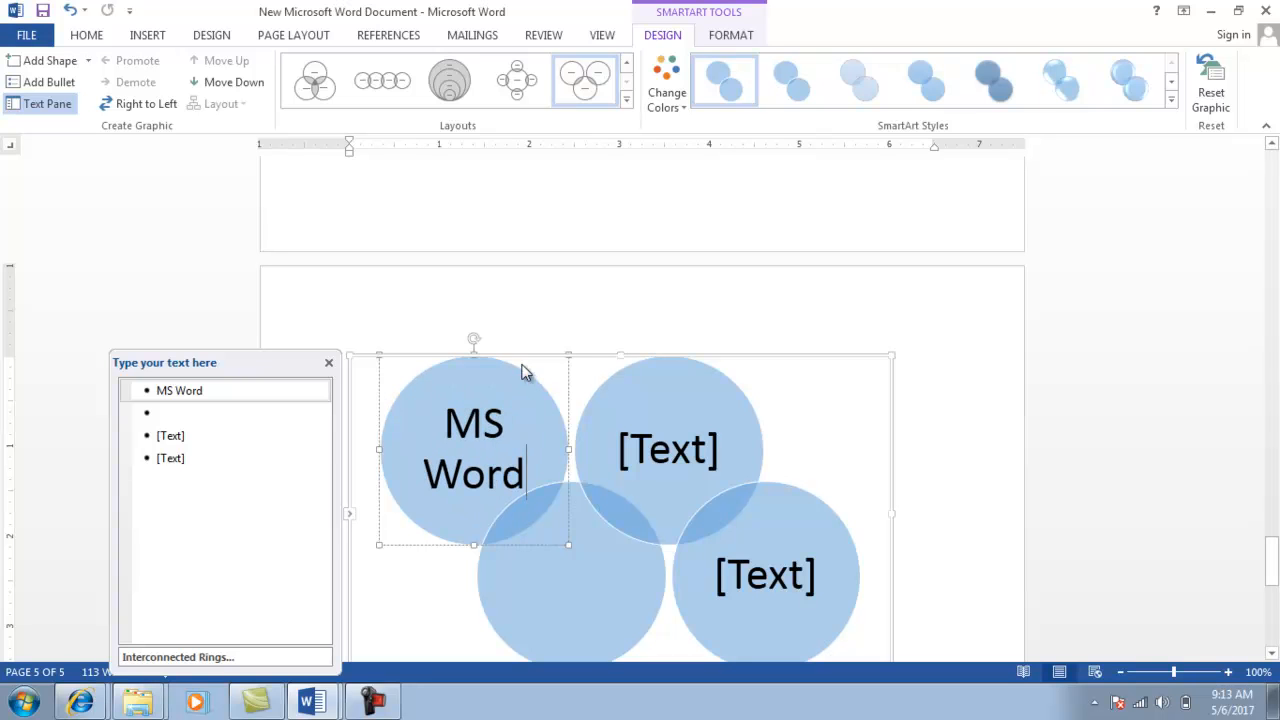
pyautogui.click(666, 456)
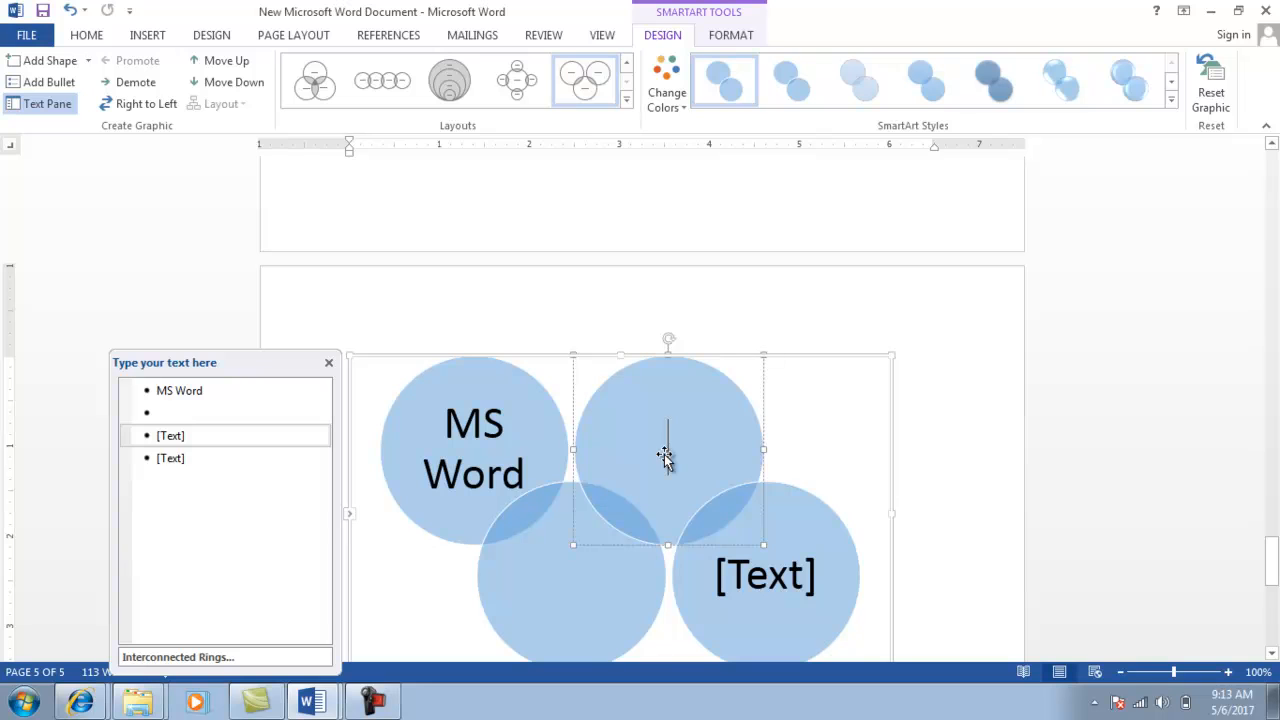
pyautogui.write('Ms')
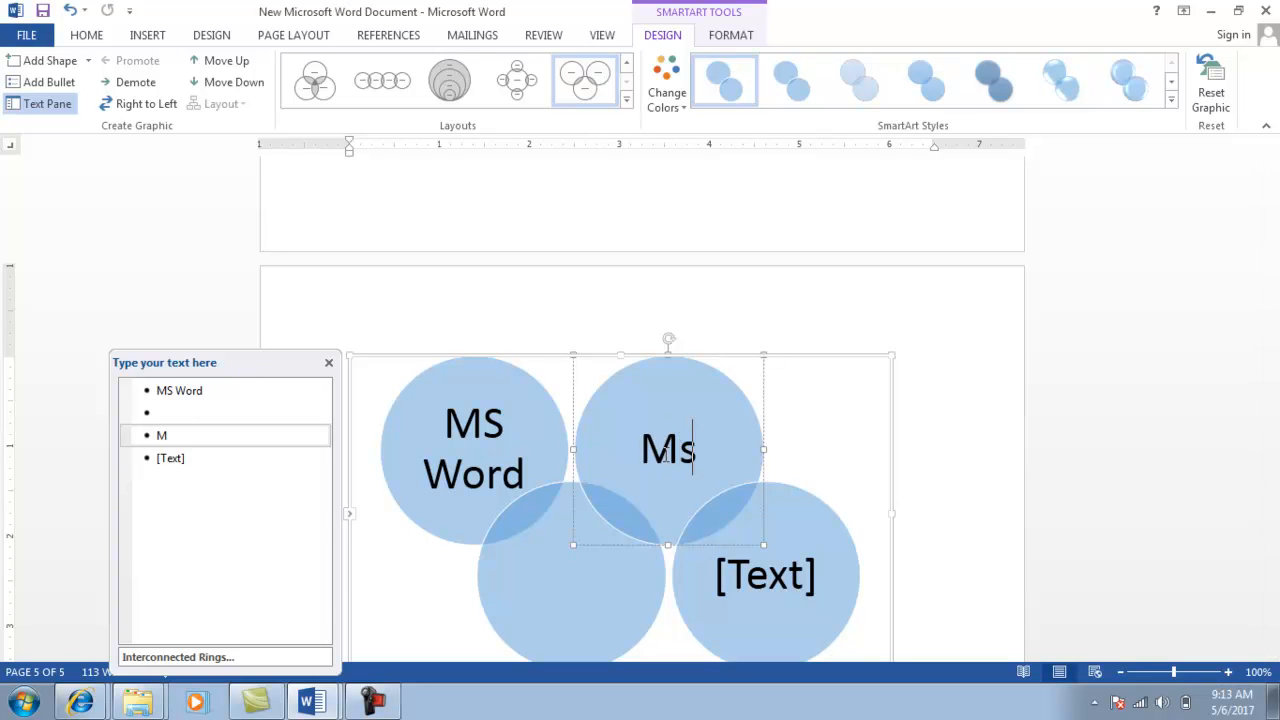
pyautogui.press('BackSpace')
pyautogui.write('S ')
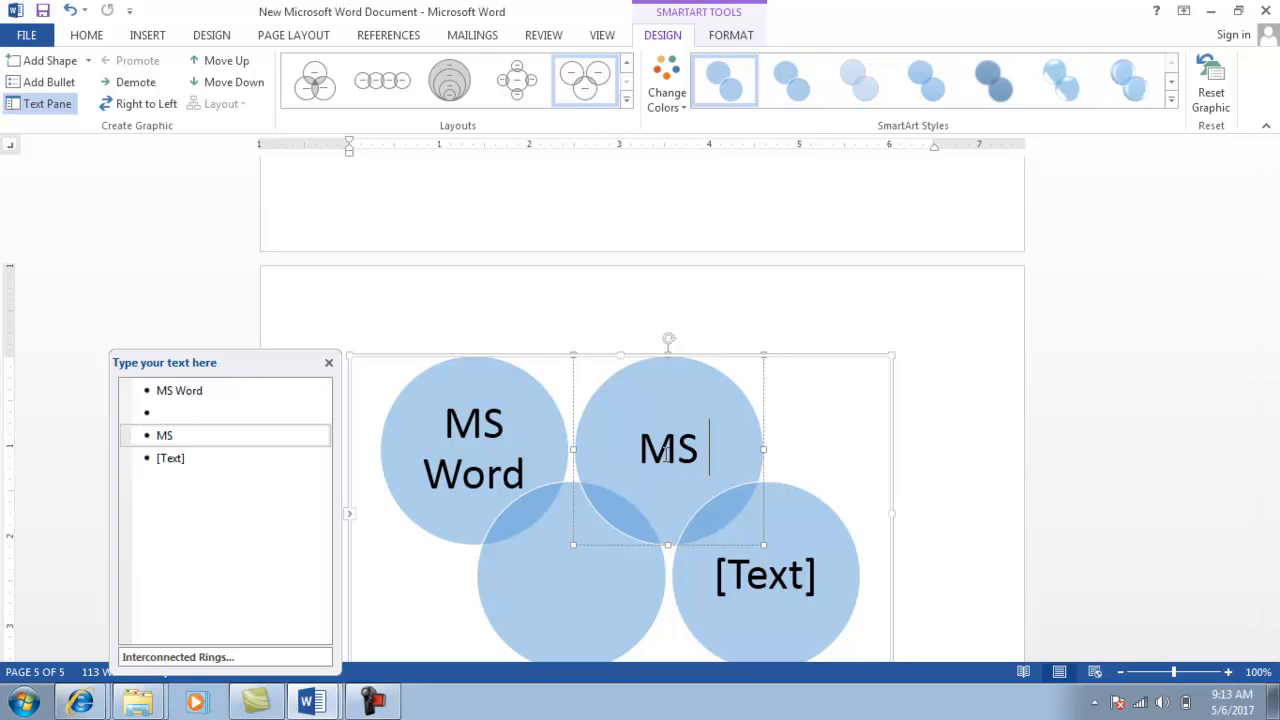
pyautogui.write('Po')
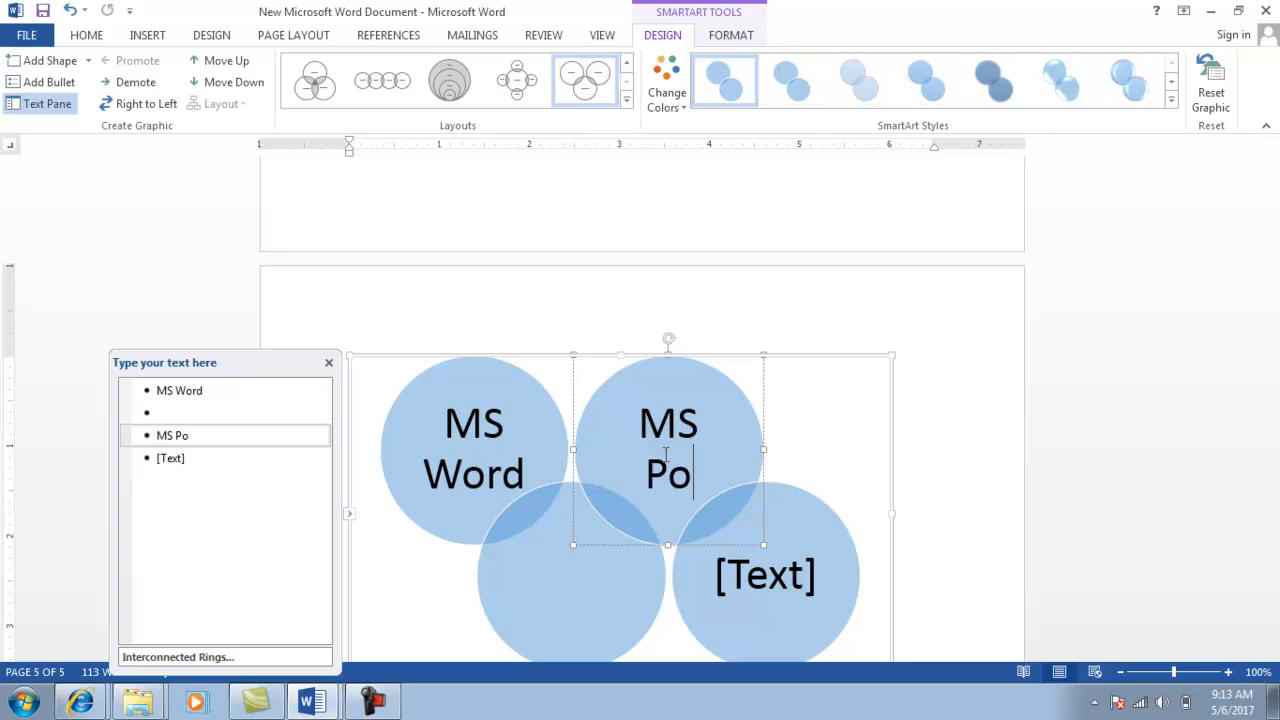
pyautogui.write('wer Point')
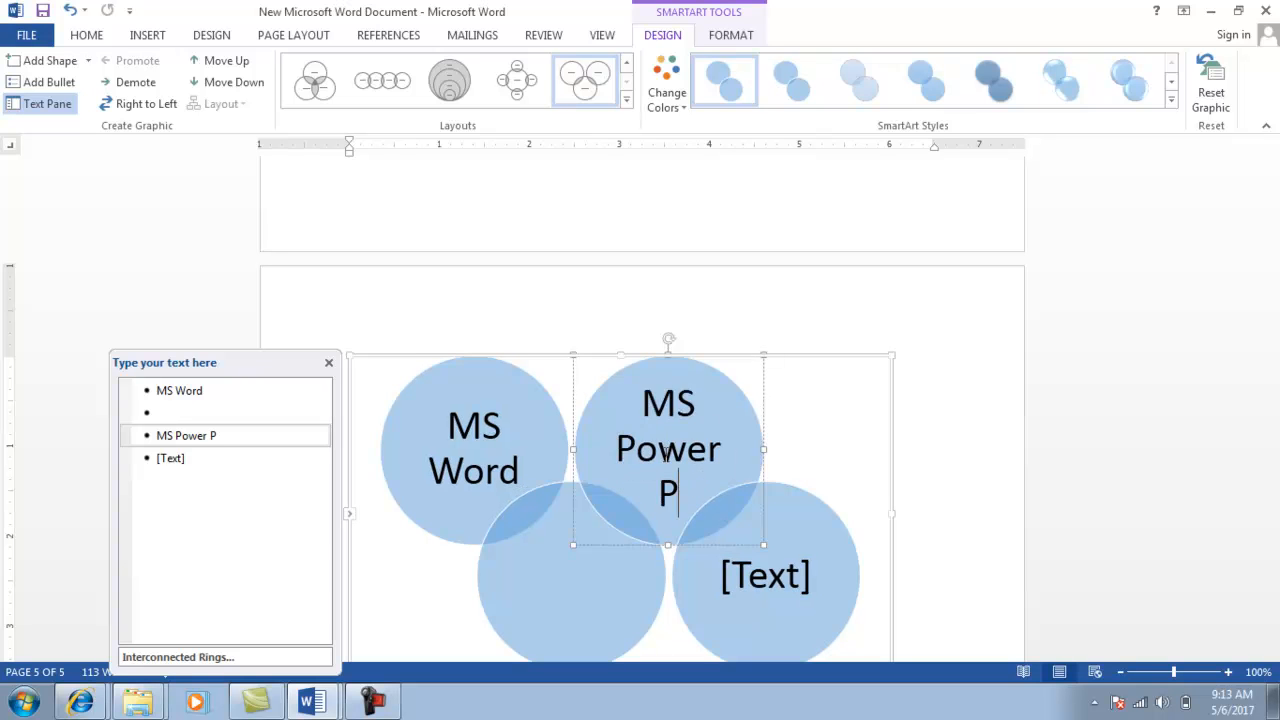
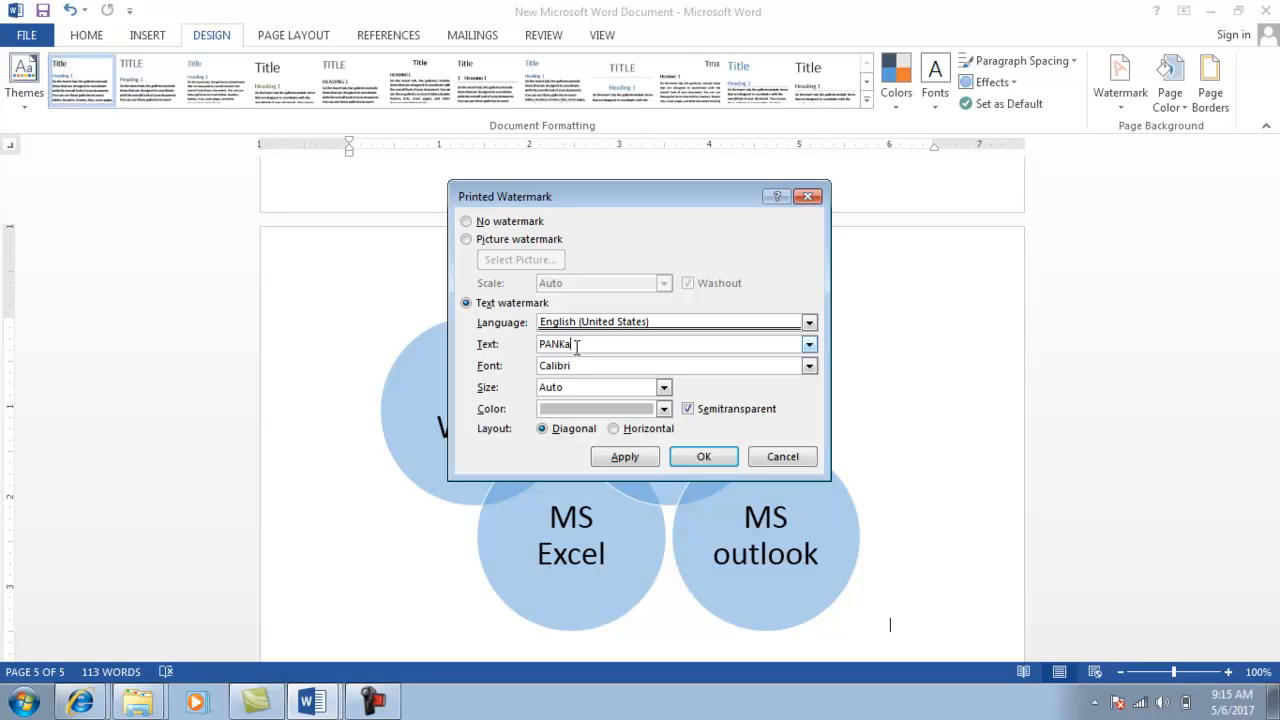
# Finish the custom watermark text with the student's code, apply it, and close the dialog.
pyautogui.click(624, 458)
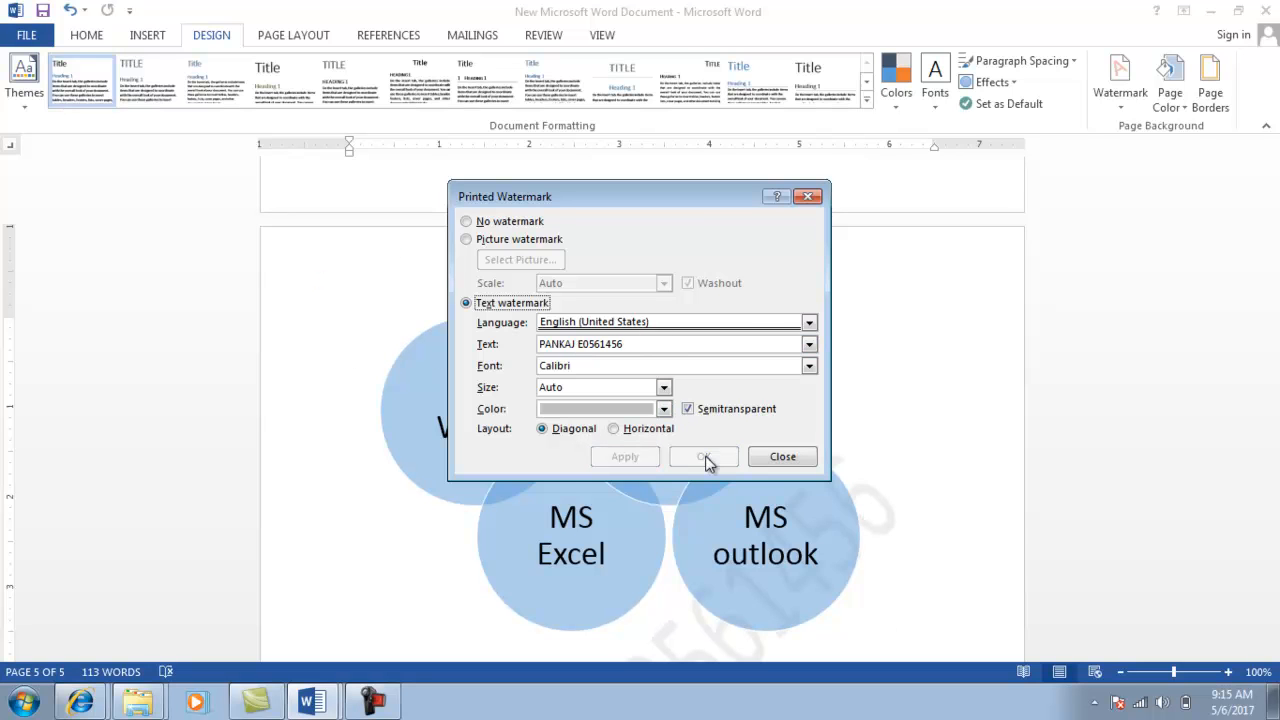
pyautogui.click(768, 456)
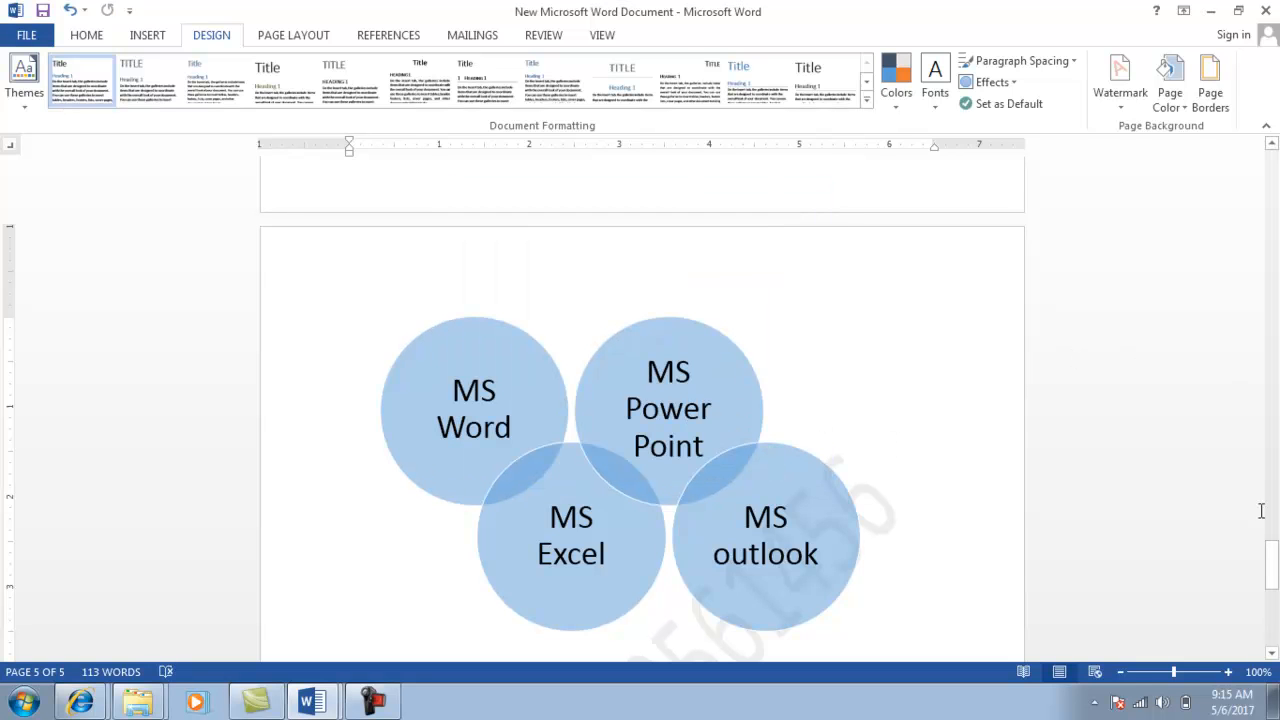
pyautogui.moveTo(1272, 555); pyautogui.dragTo(1262, 476)
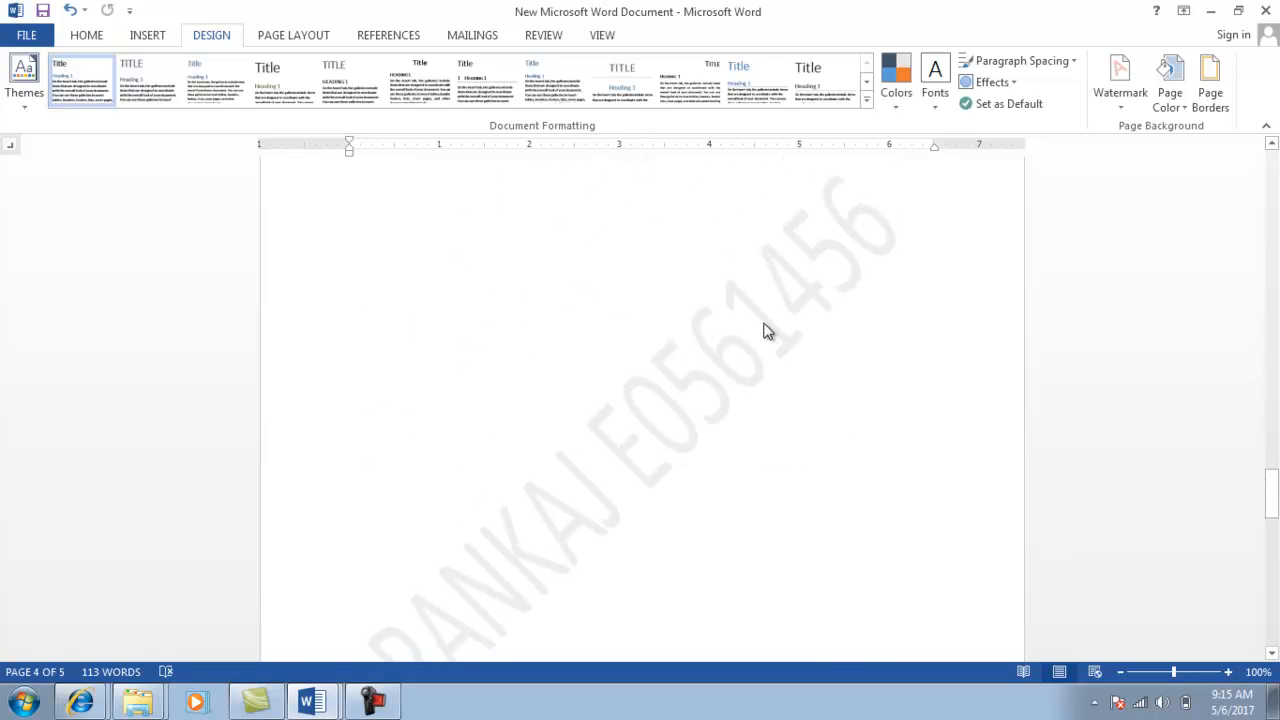
pyautogui.scroll(1, 763, 320)
pyautogui.scroll(-1, 763, 320)
pyautogui.hotkey('alt', 'Tab')
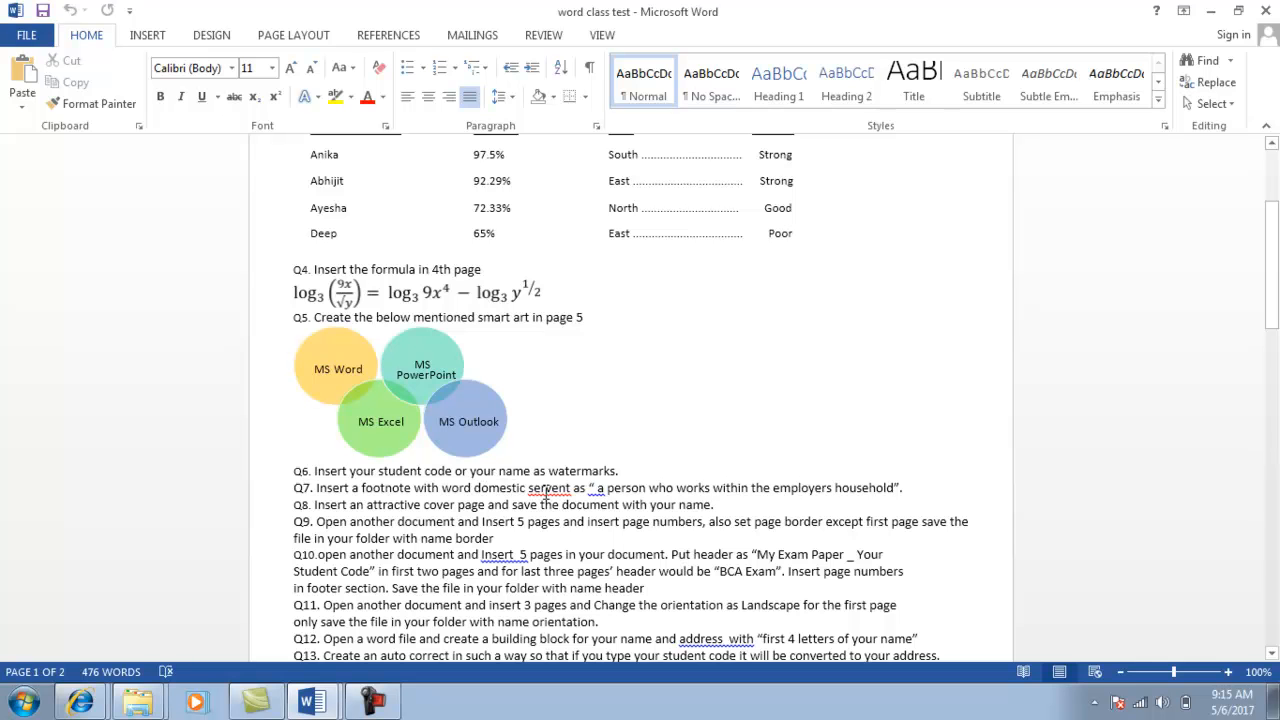
pyautogui.hotkey('alt', 'Tab')
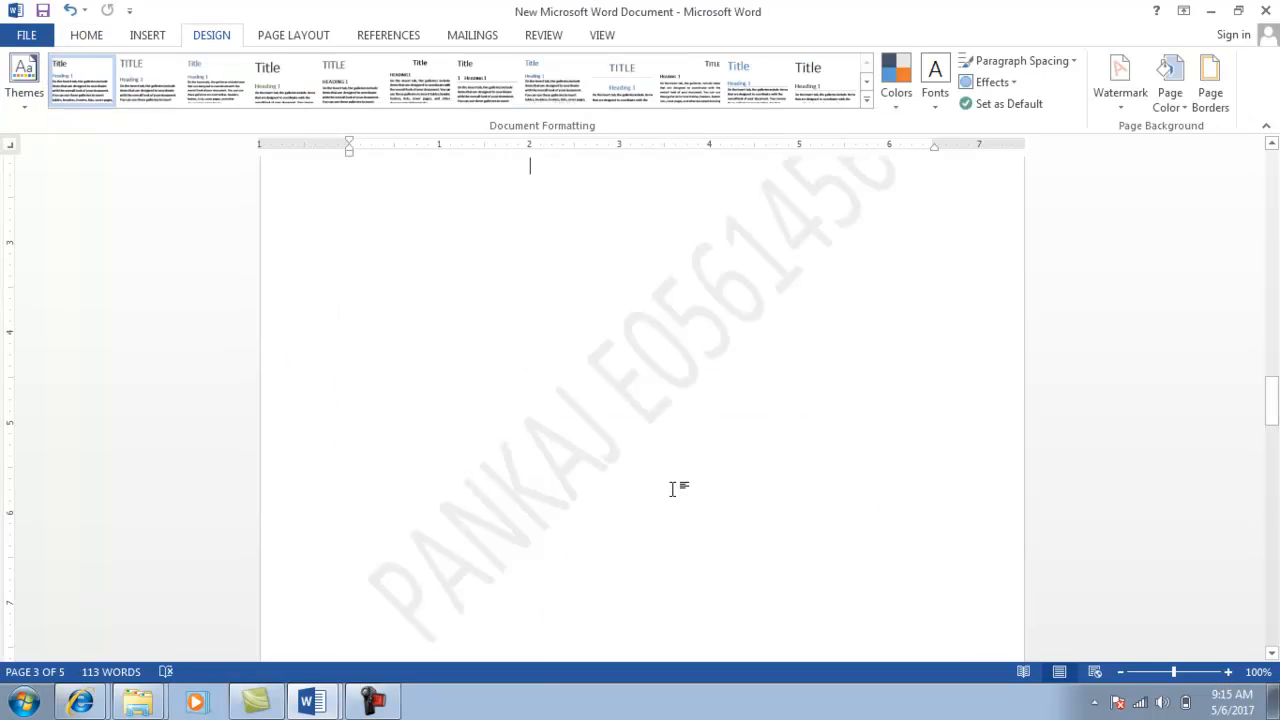
pyautogui.scroll(10, 672, 489)
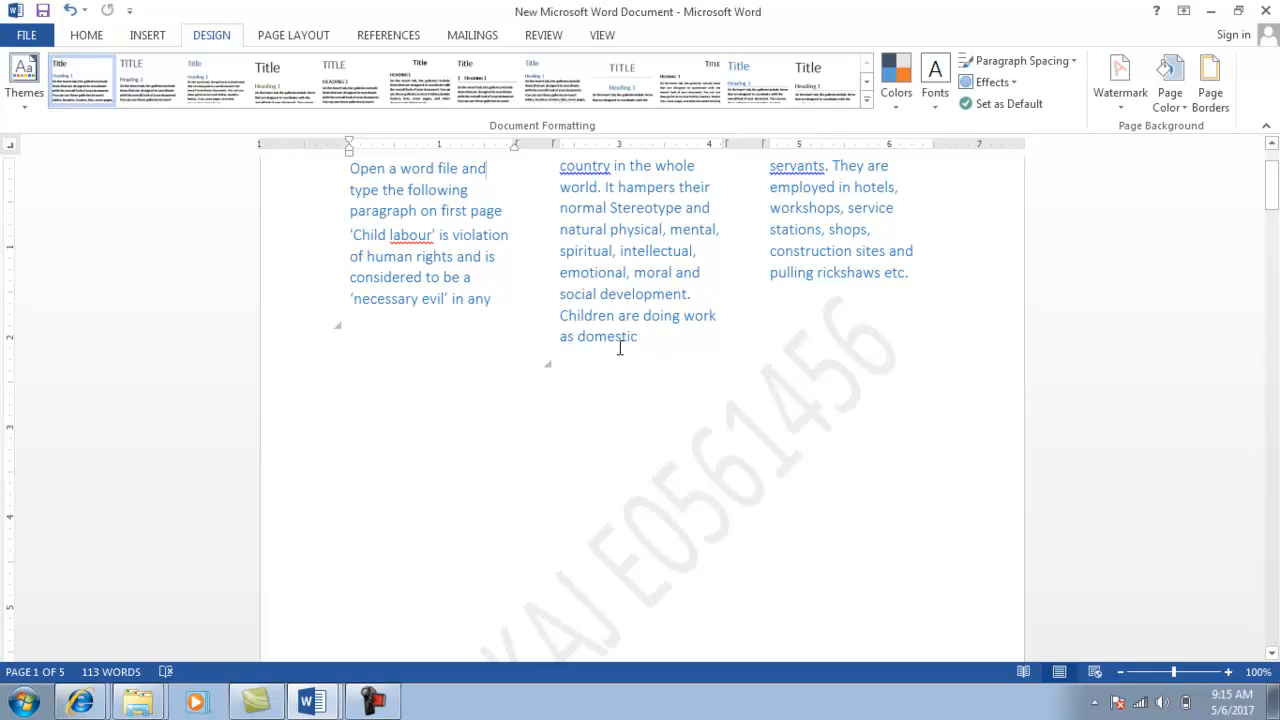
# Select 'domestic servants.' and insert a footnote on it.
pyautogui.moveTo(580, 336); pyautogui.dragTo(640, 337)
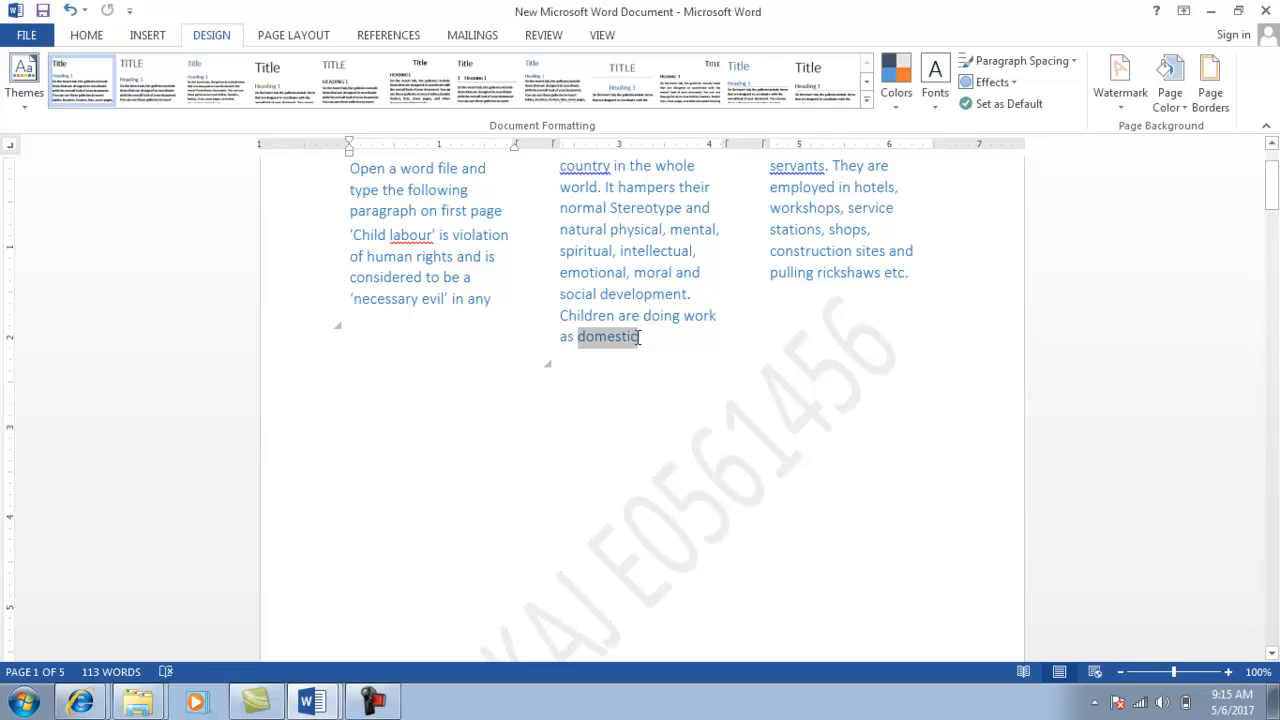
pyautogui.hotkey('shift', 'Right')
pyautogui.hotkey('shift', 'Right')
pyautogui.hotkey('shift', 'Right')
pyautogui.hotkey('shift', 'Right')
pyautogui.hotkey('shift', 'Right')
pyautogui.hotkey('shift', 'Right')
pyautogui.hotkey('shift', 'Right')
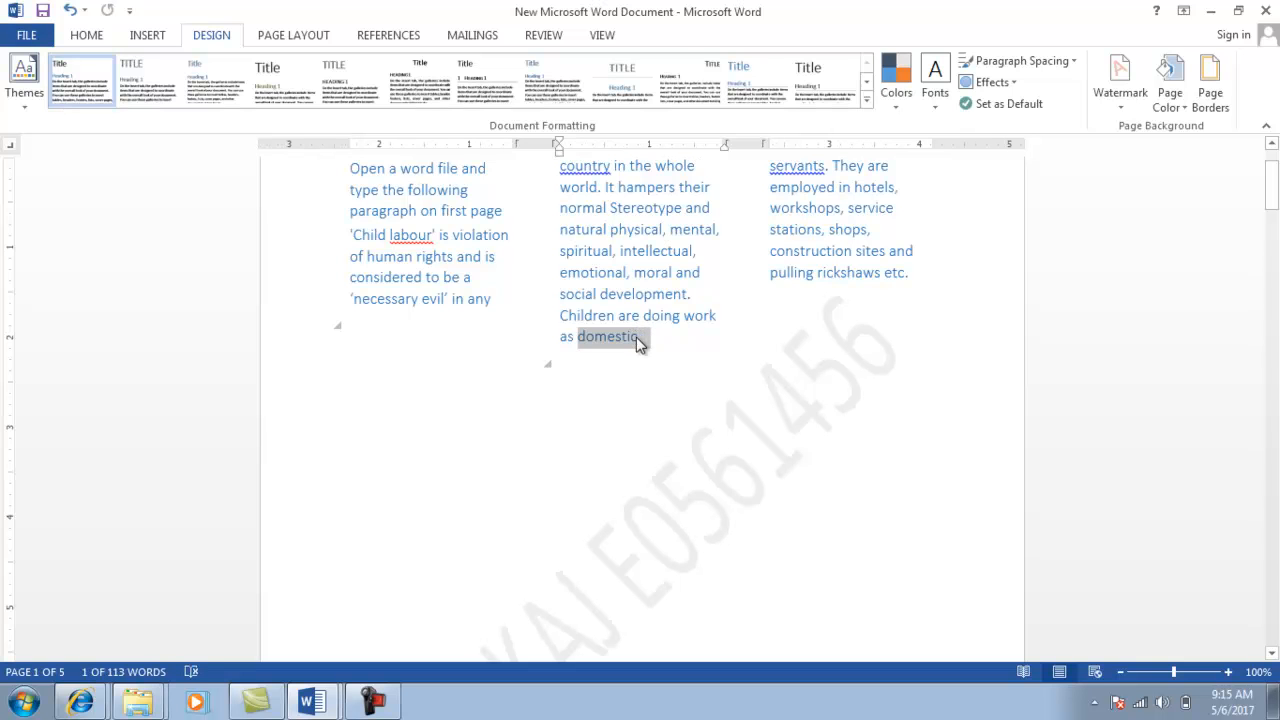
pyautogui.hotkey('shift', 'Right')
pyautogui.hotkey('shift', 'Right')
pyautogui.hotkey('shift', 'Right')
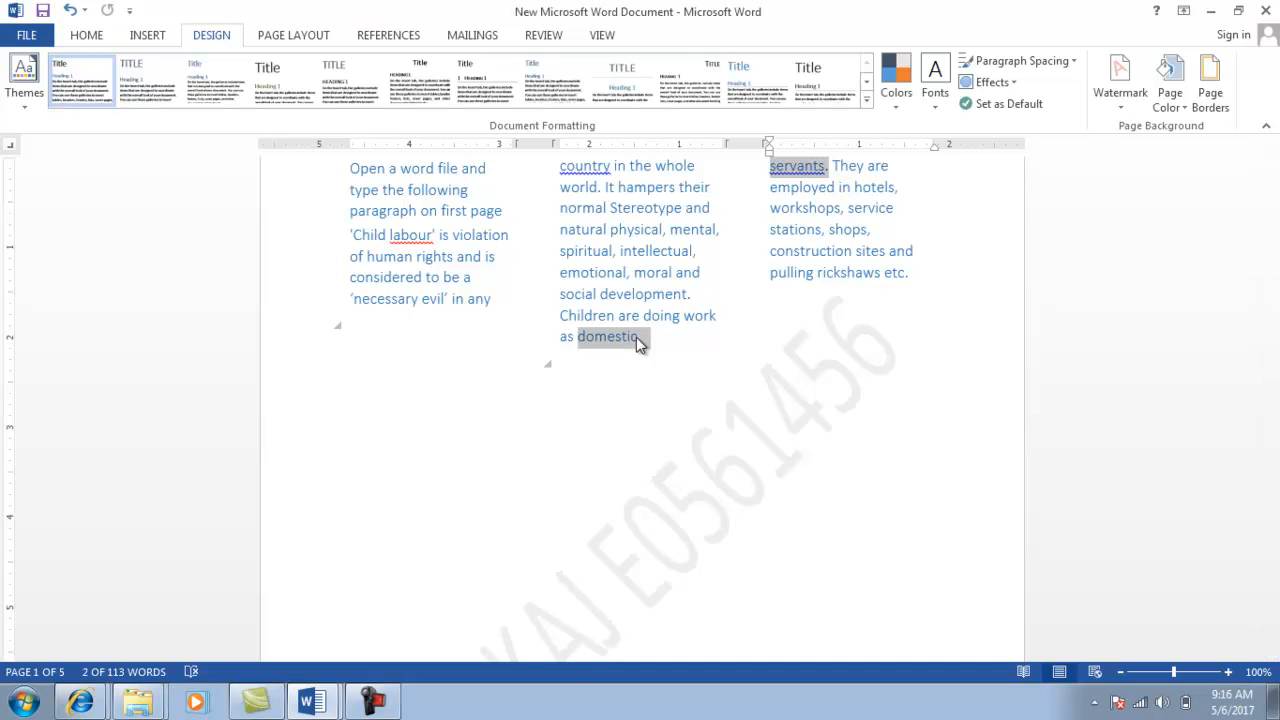
pyautogui.click(390, 36)
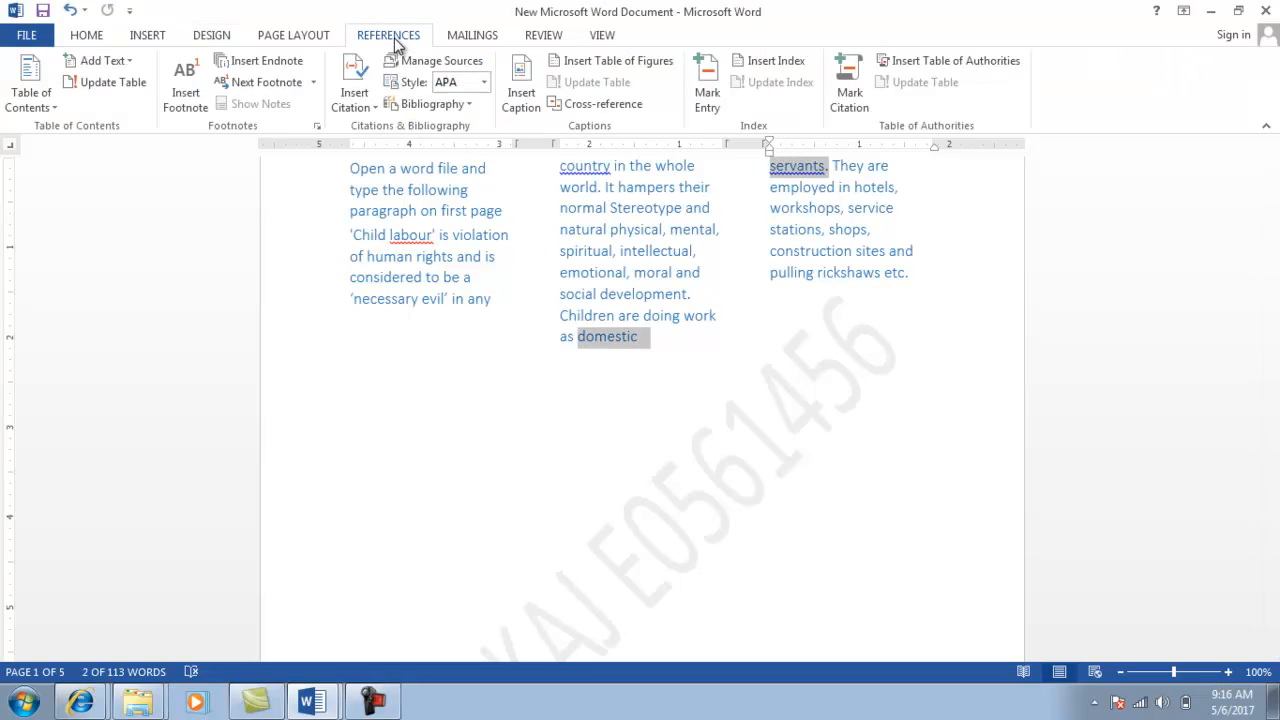
pyautogui.click(187, 100)
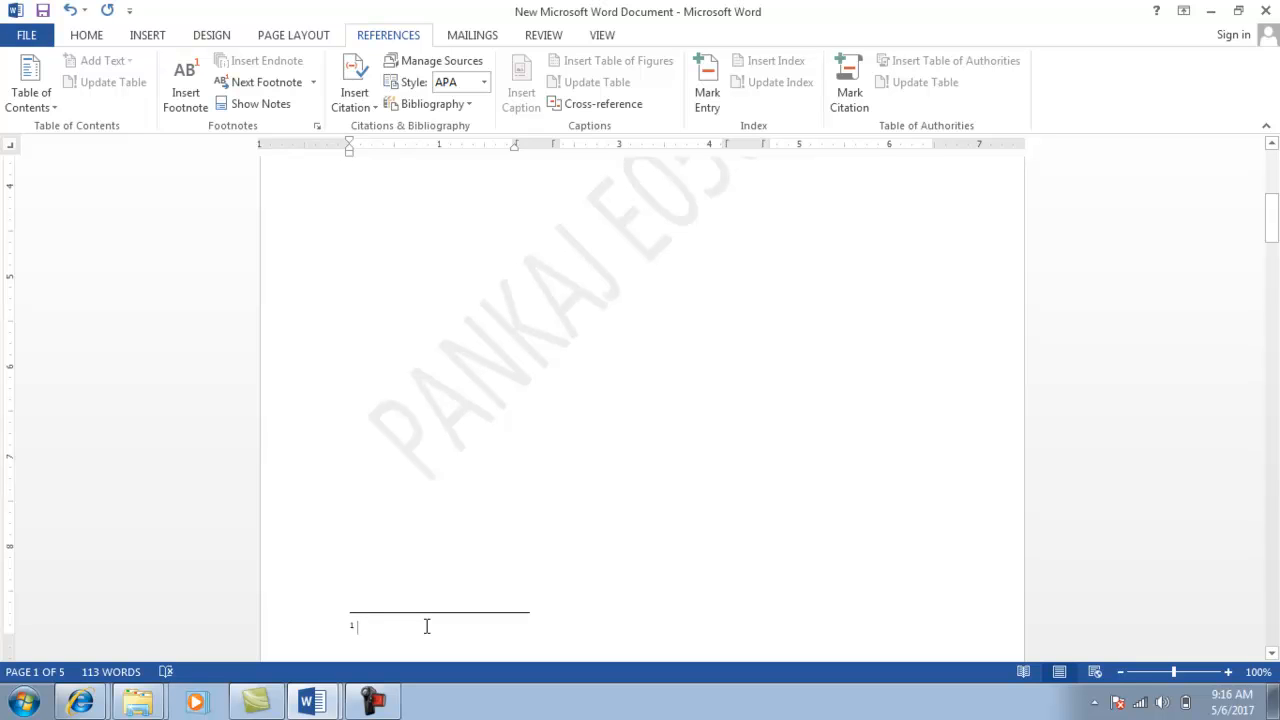
# Write the footnote 'A Person who works within the employers household' and switch to the question list.
pyautogui.write('A Person Who workds')
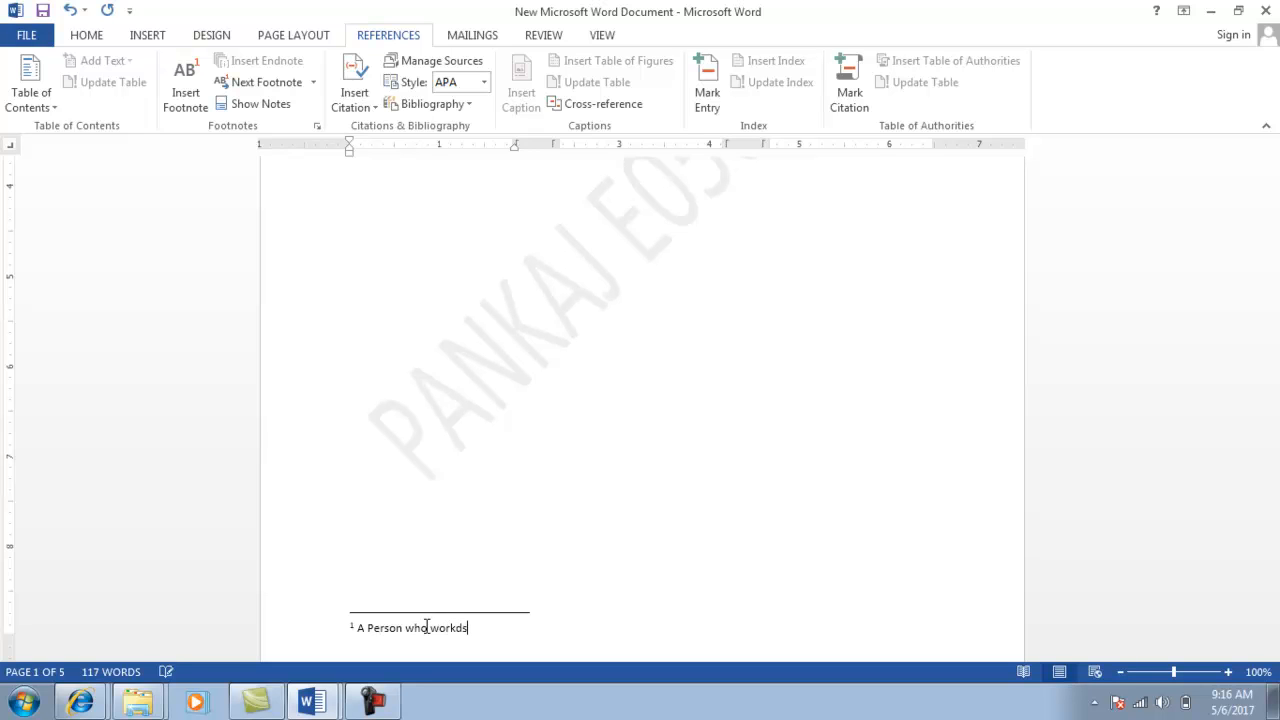
pyautogui.press('BackSpace')
pyautogui.press('BackSpace')
pyautogui.write('s within the emplo')
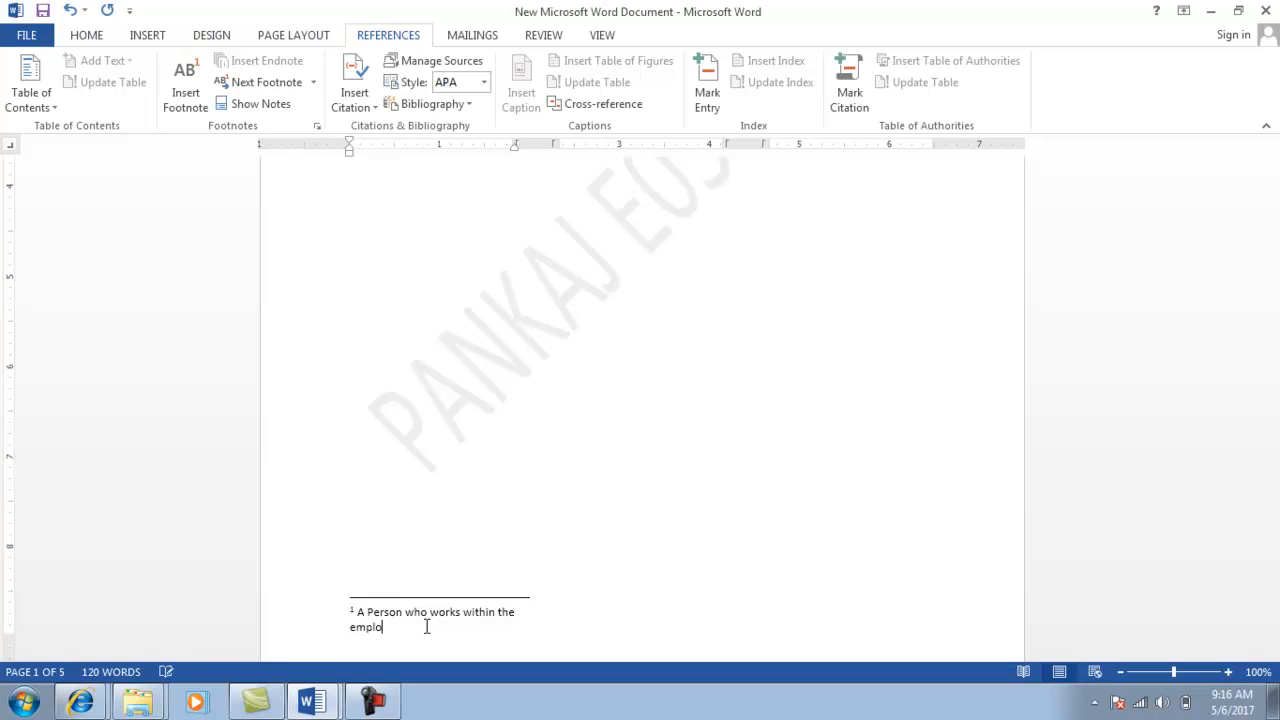
pyautogui.write('yers household')
pyautogui.click(577, 430)
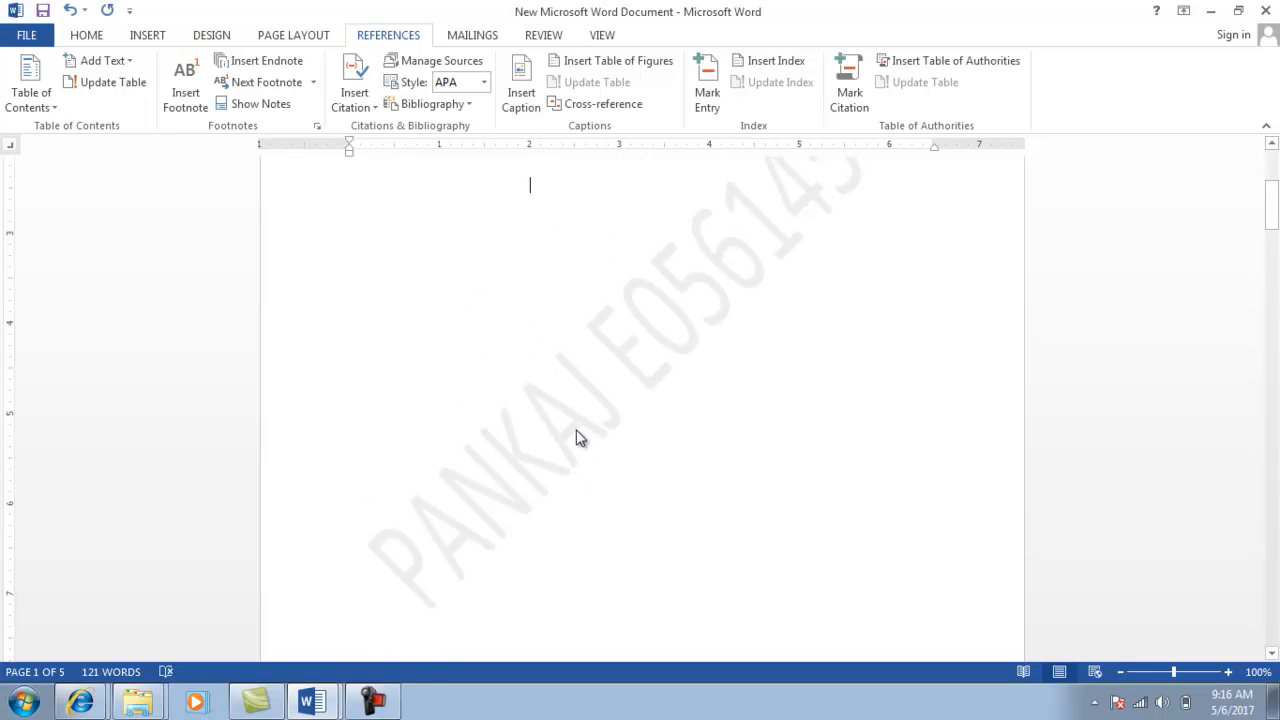
pyautogui.scroll(3, 577, 435)
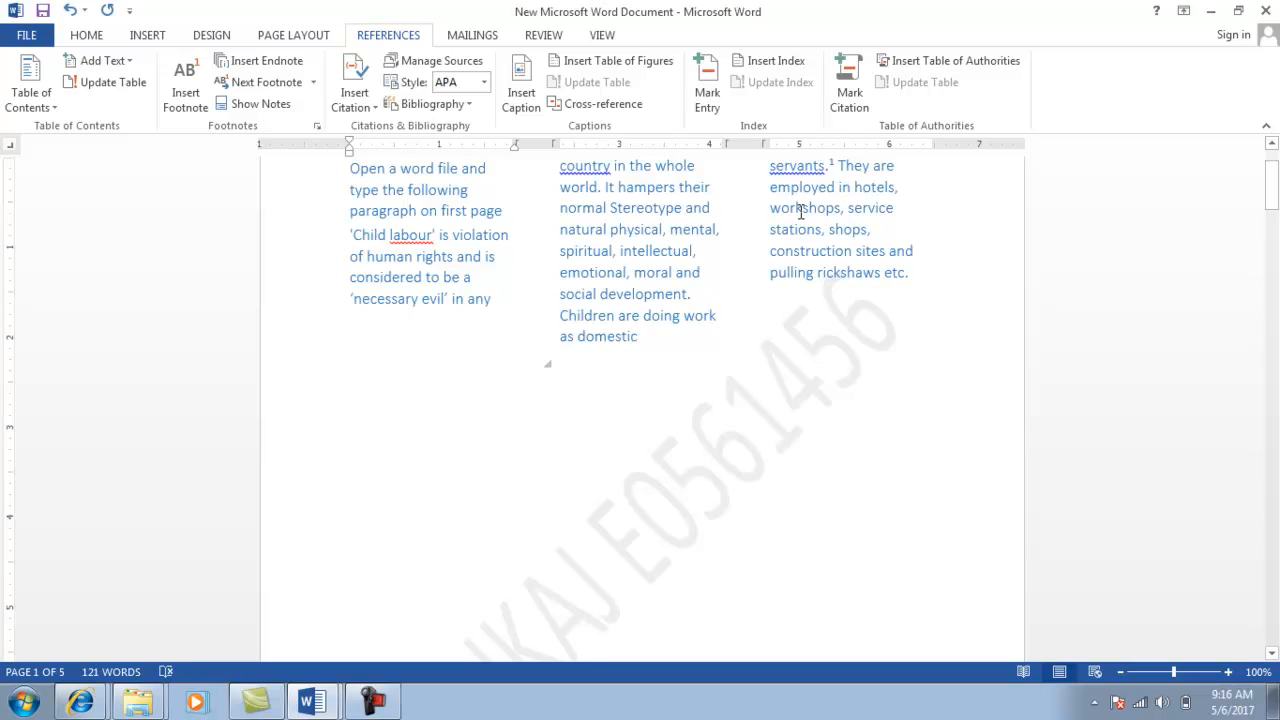
pyautogui.moveTo(818, 166)
pyautogui.hotkey('alt', 'Tab')
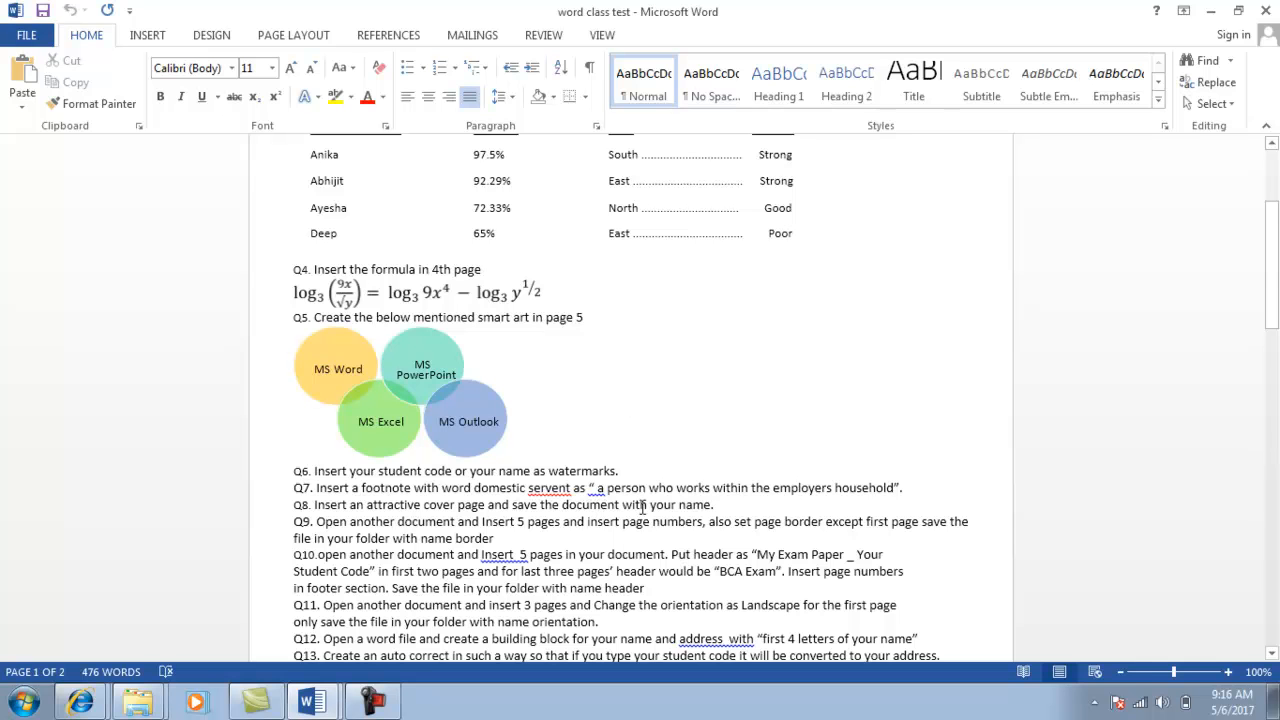
# Insert the Grid cover page at the front of the watermarked document.
pyautogui.hotkey('alt', 'Tab')
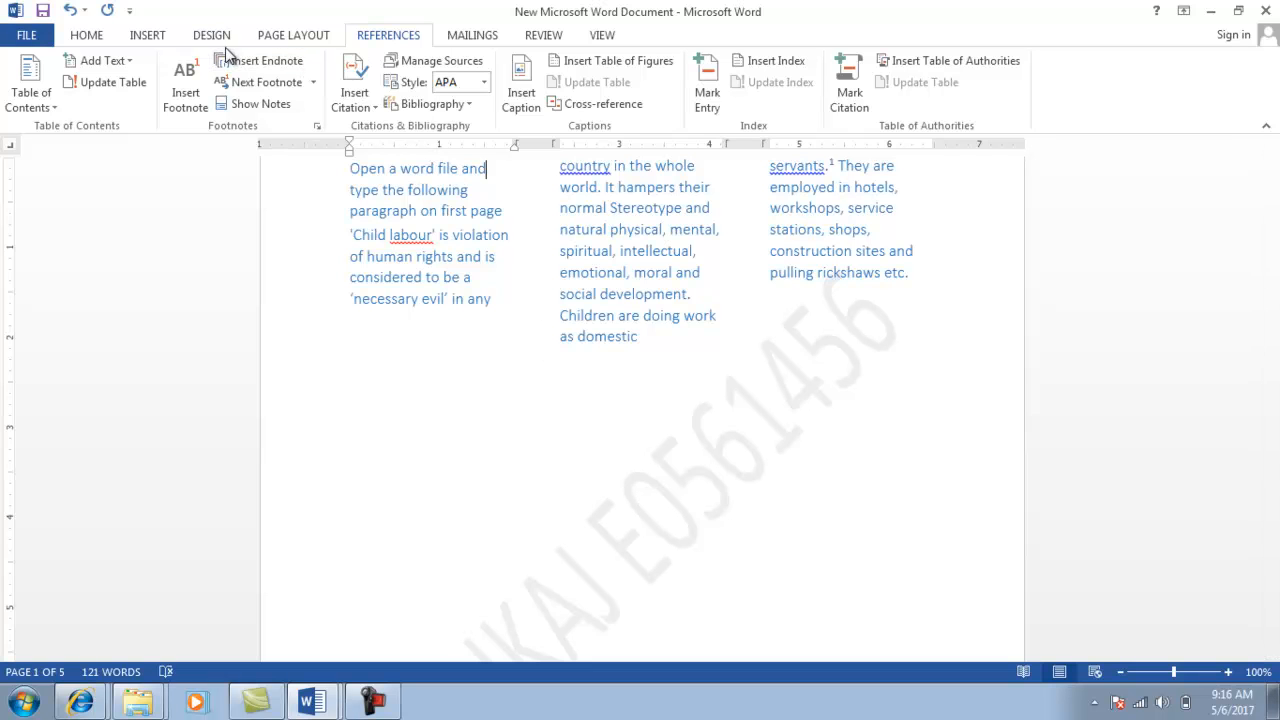
pyautogui.click(146, 36)
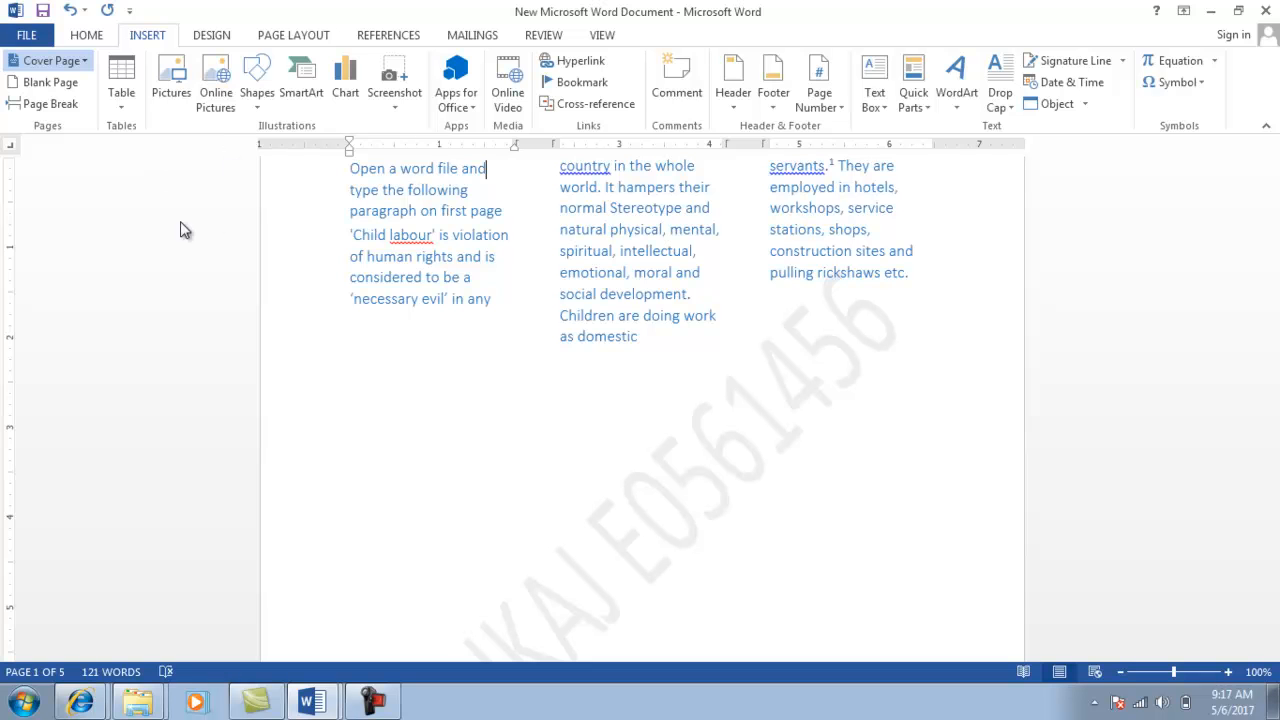
pyautogui.click(198, 327)
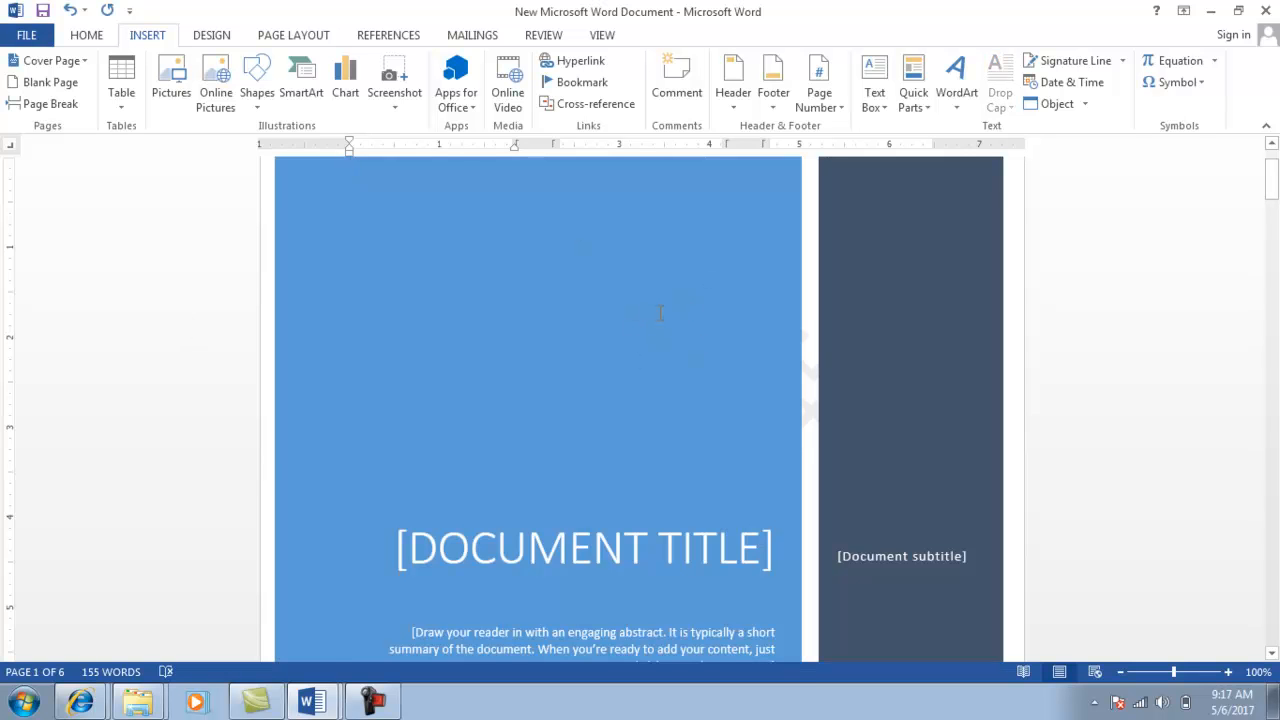
pyautogui.hotkey('alt', 'Tab')
# Save and close the document, then rename its file in Explorer to the student's name.
pyautogui.click(1268, 10)
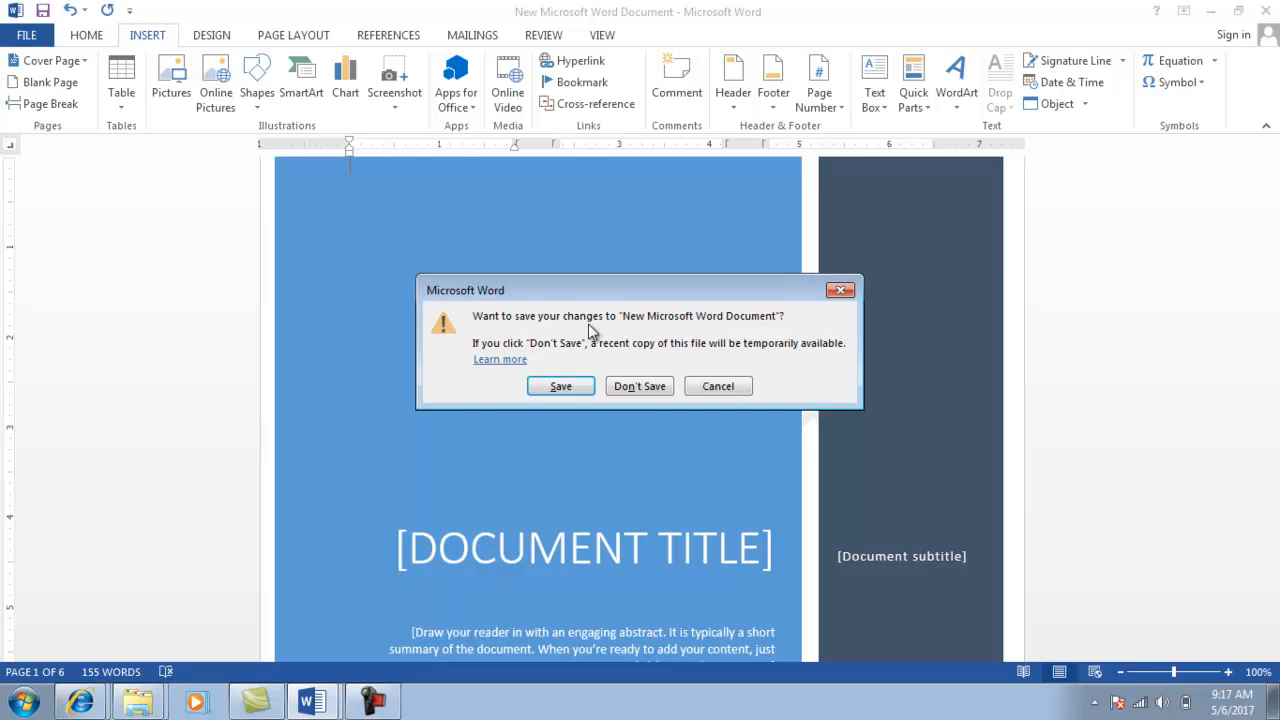
pyautogui.click(558, 388)
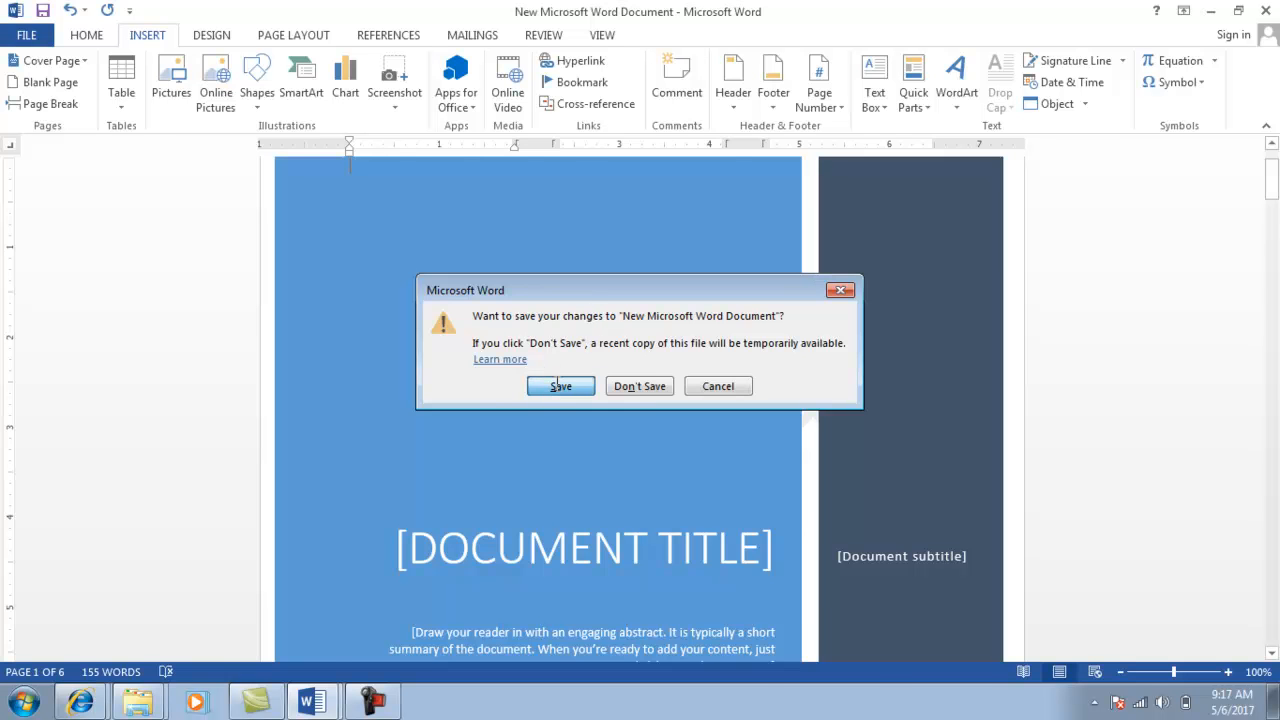
pyautogui.click(138, 702)
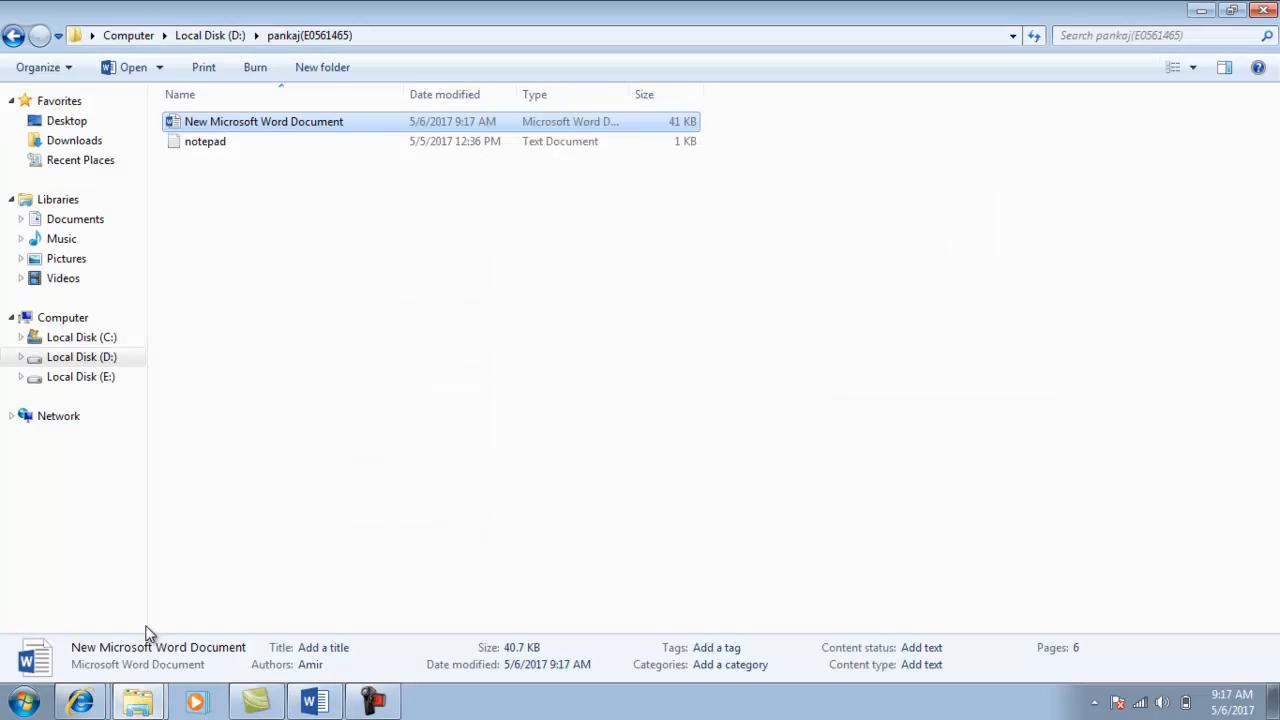
pyautogui.click(251, 121)
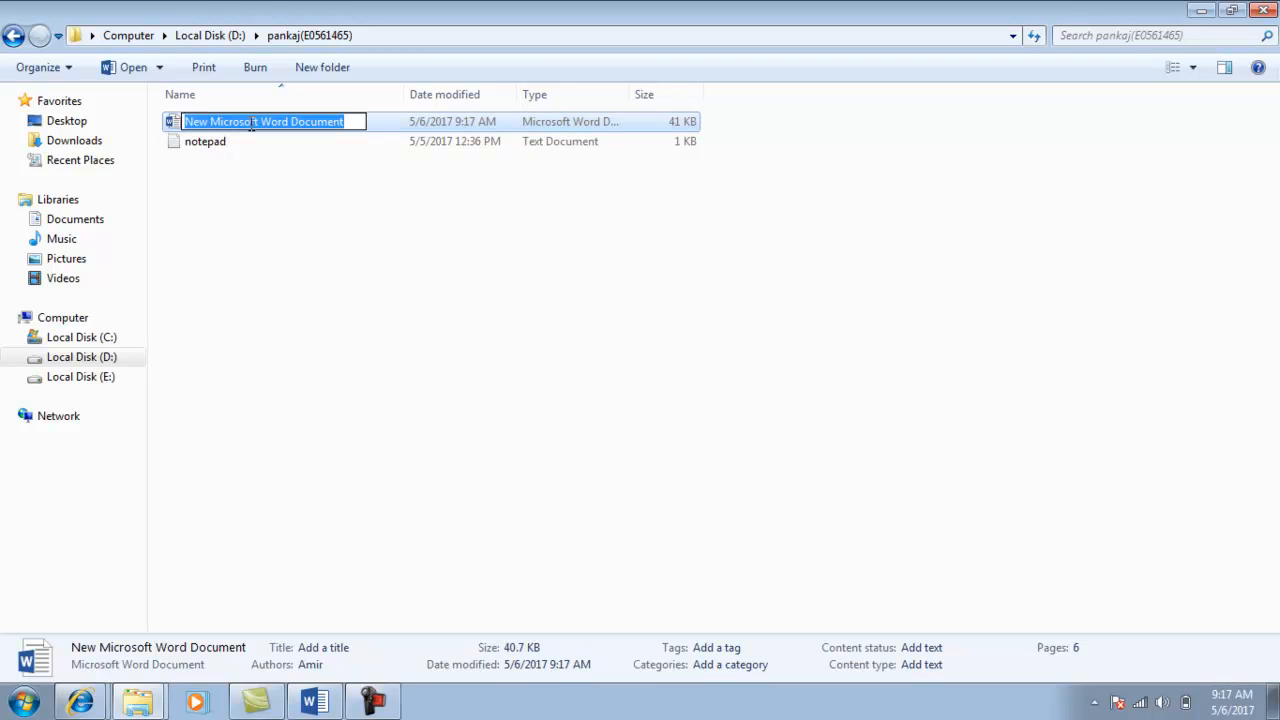
pyautogui.write('Pankaj')
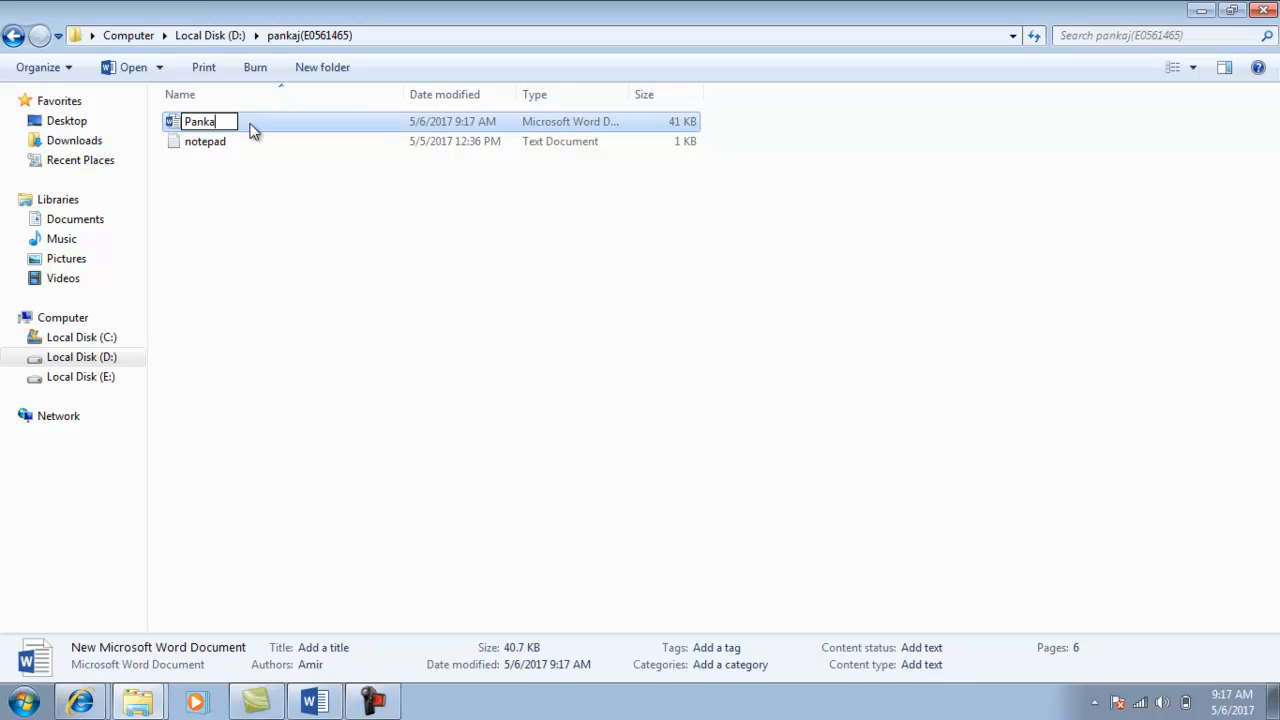
pyautogui.click(241, 181)
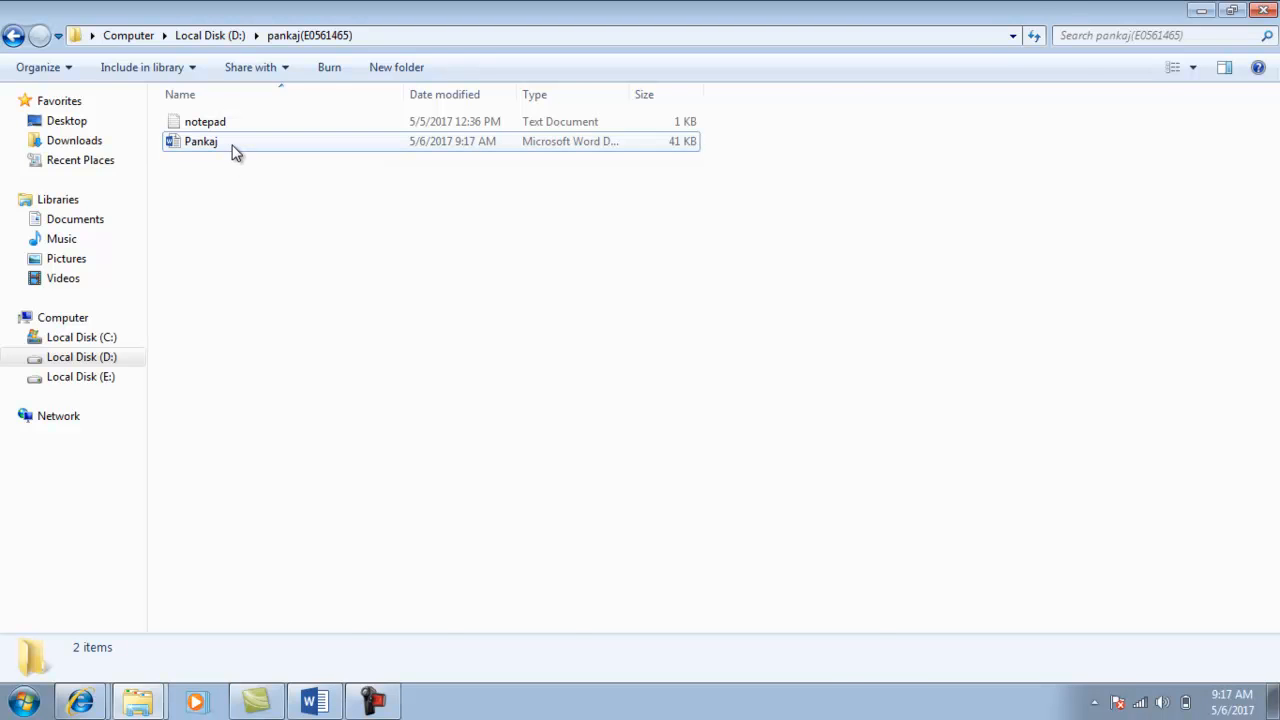
pyautogui.hotkey('alt', 'Tab')
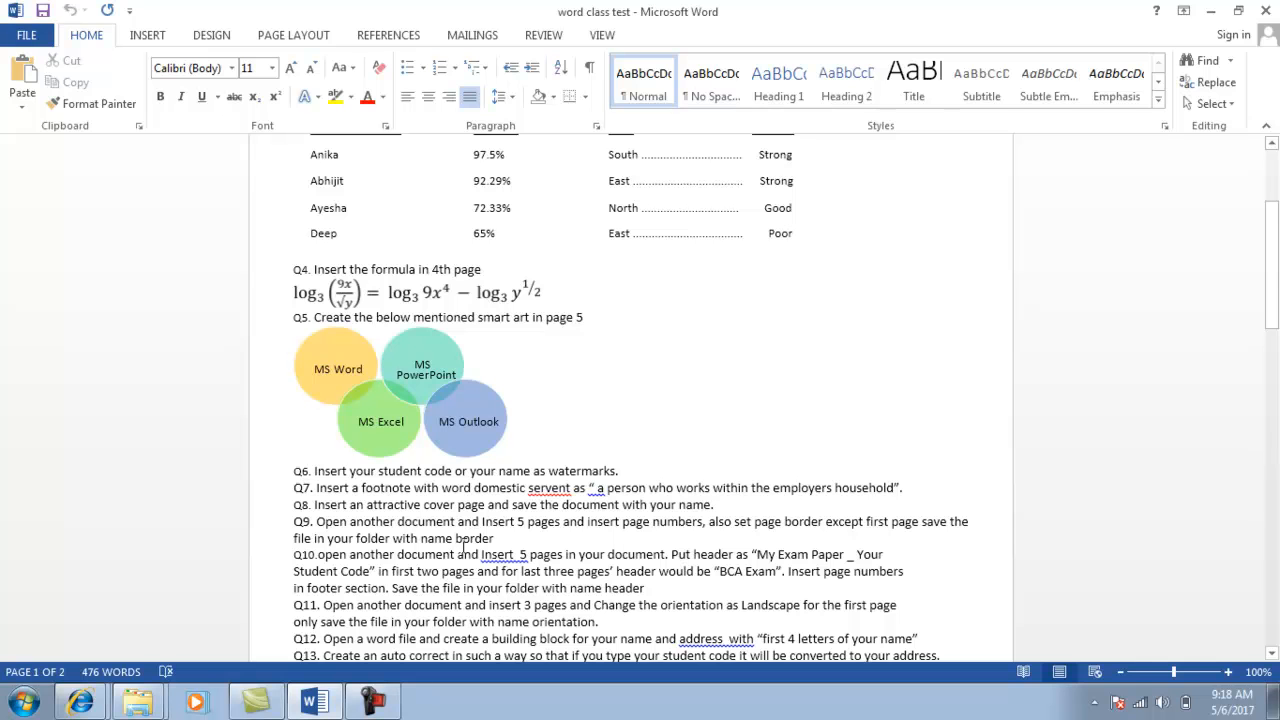
# Add a new Word document named 'border' to the folder and open it.
pyautogui.hotkey('alt', 'Tab')
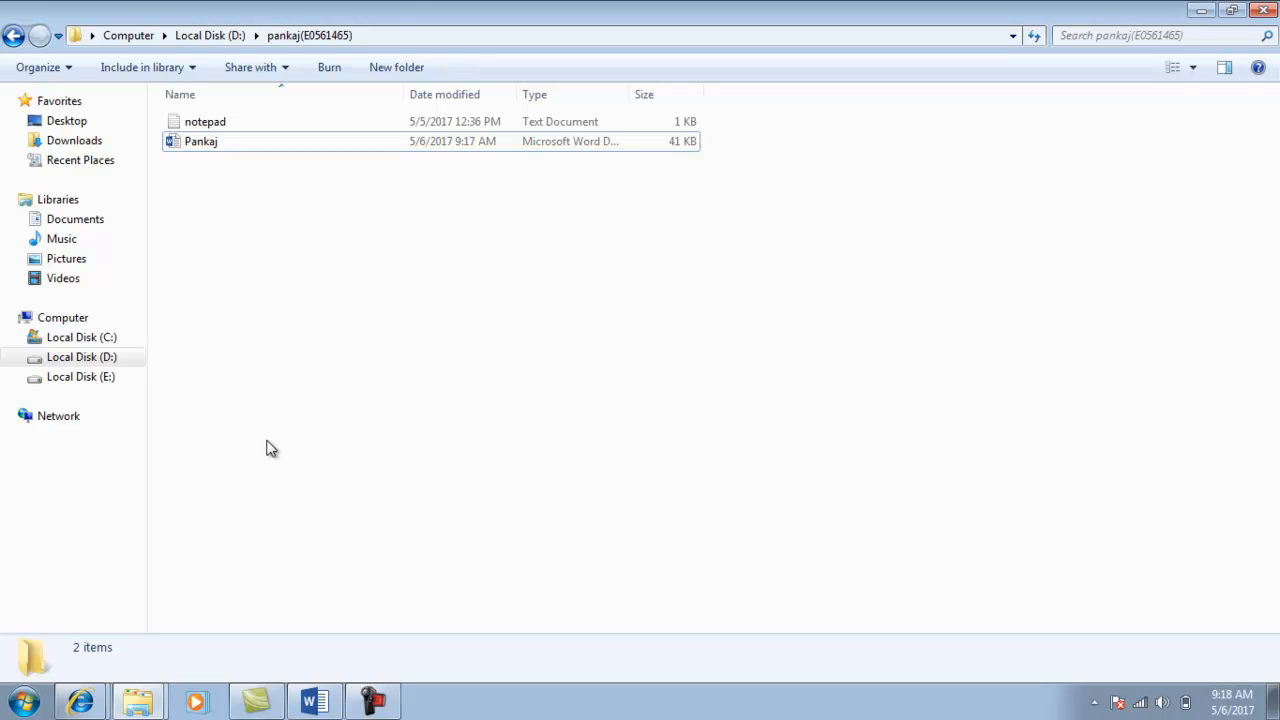
pyautogui.click(374, 702)
pyautogui.rightClick(240, 203)
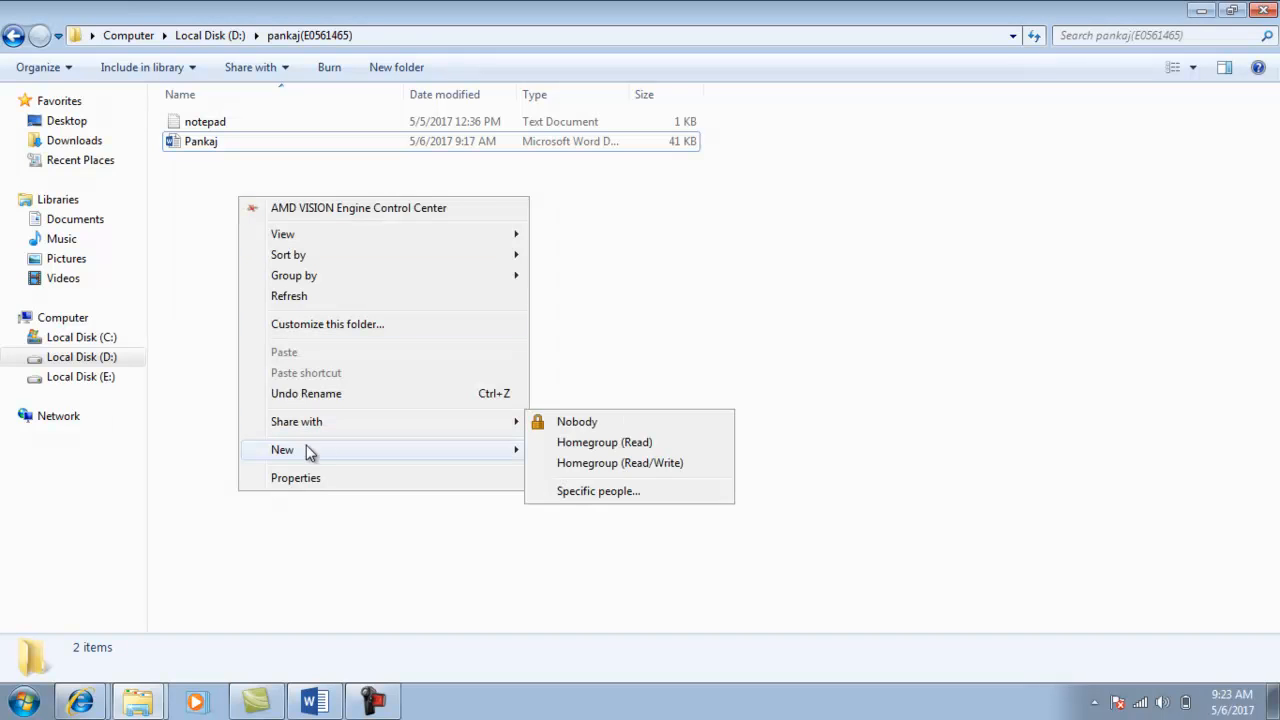
pyautogui.moveTo(306, 448)
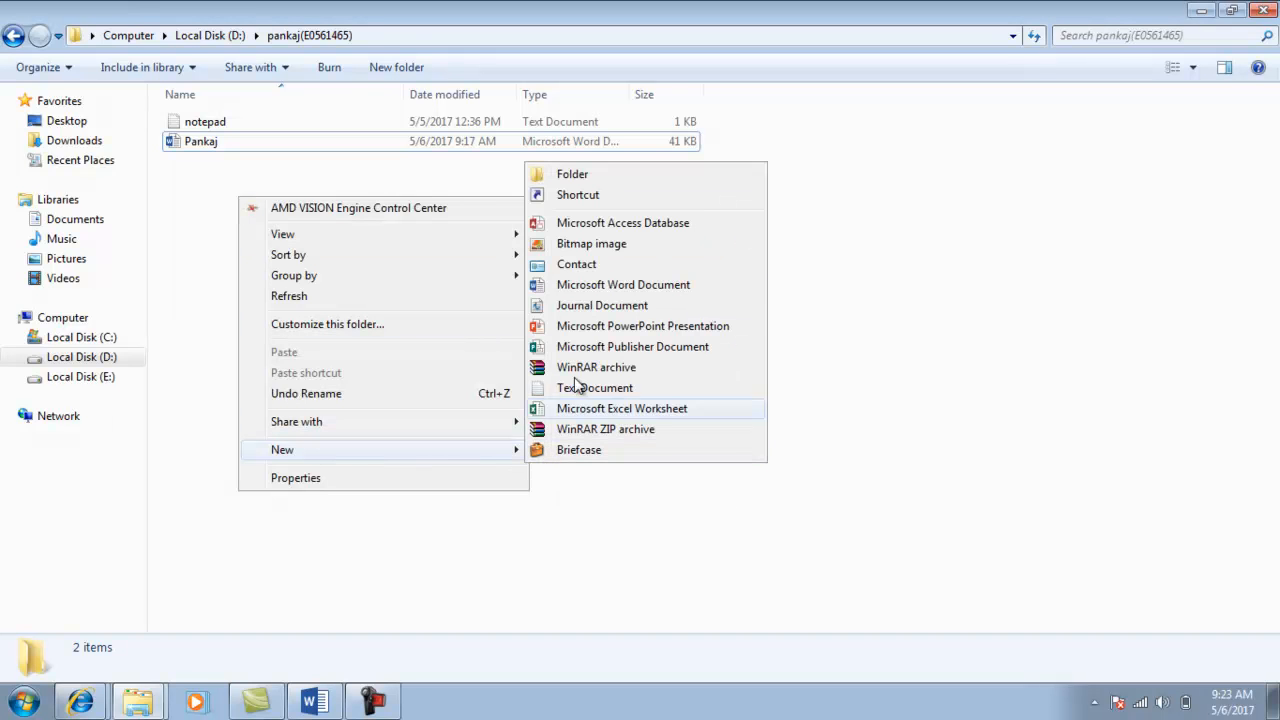
pyautogui.click(594, 287)
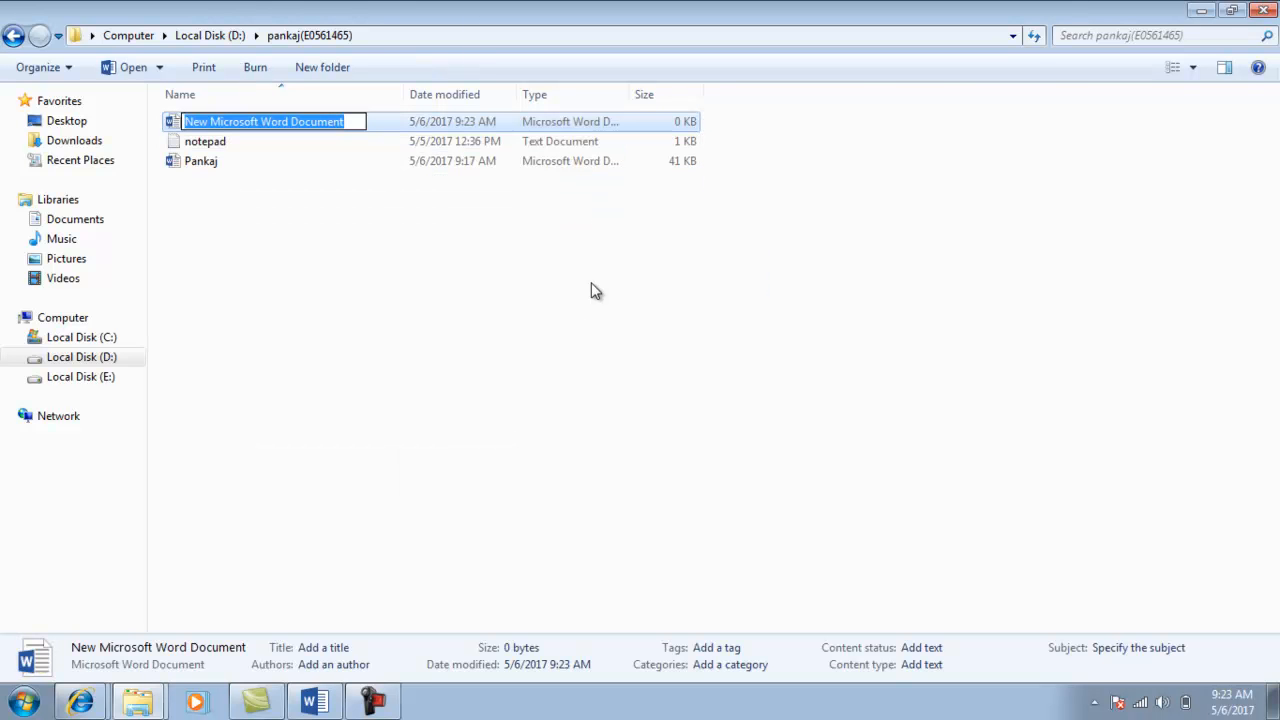
pyautogui.write('borde')
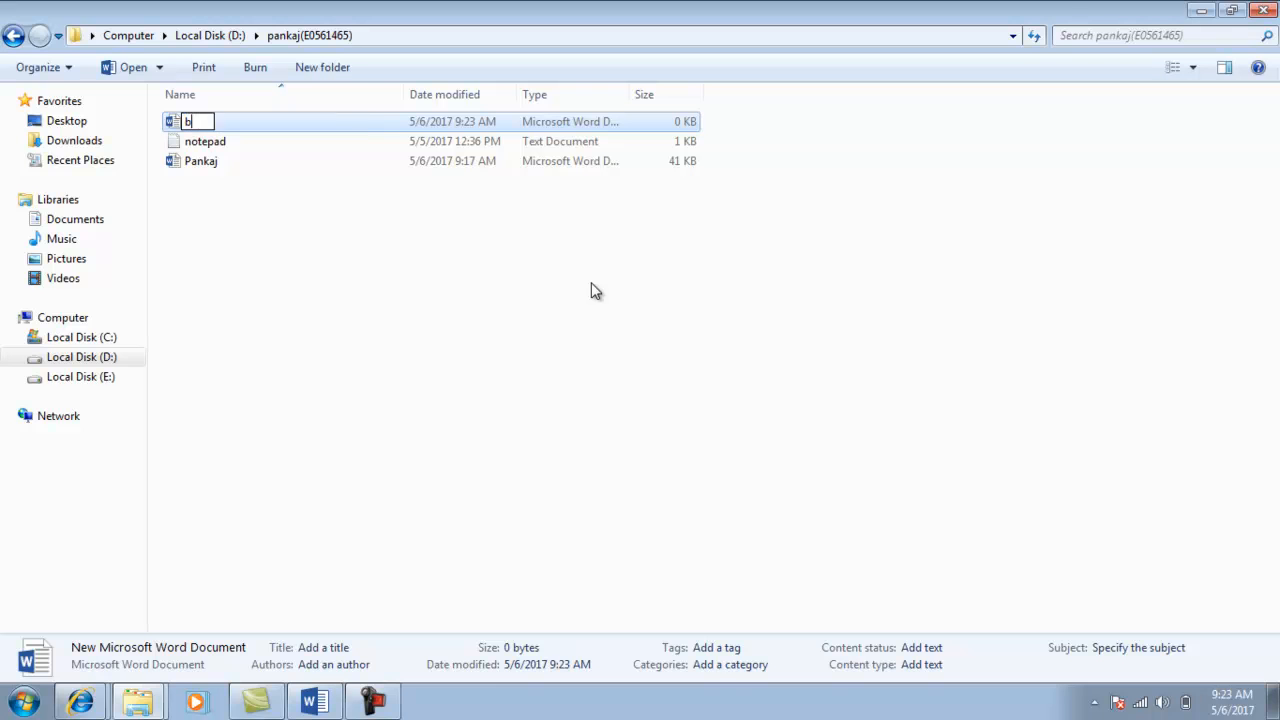
pyautogui.write('r')
pyautogui.press('Return')
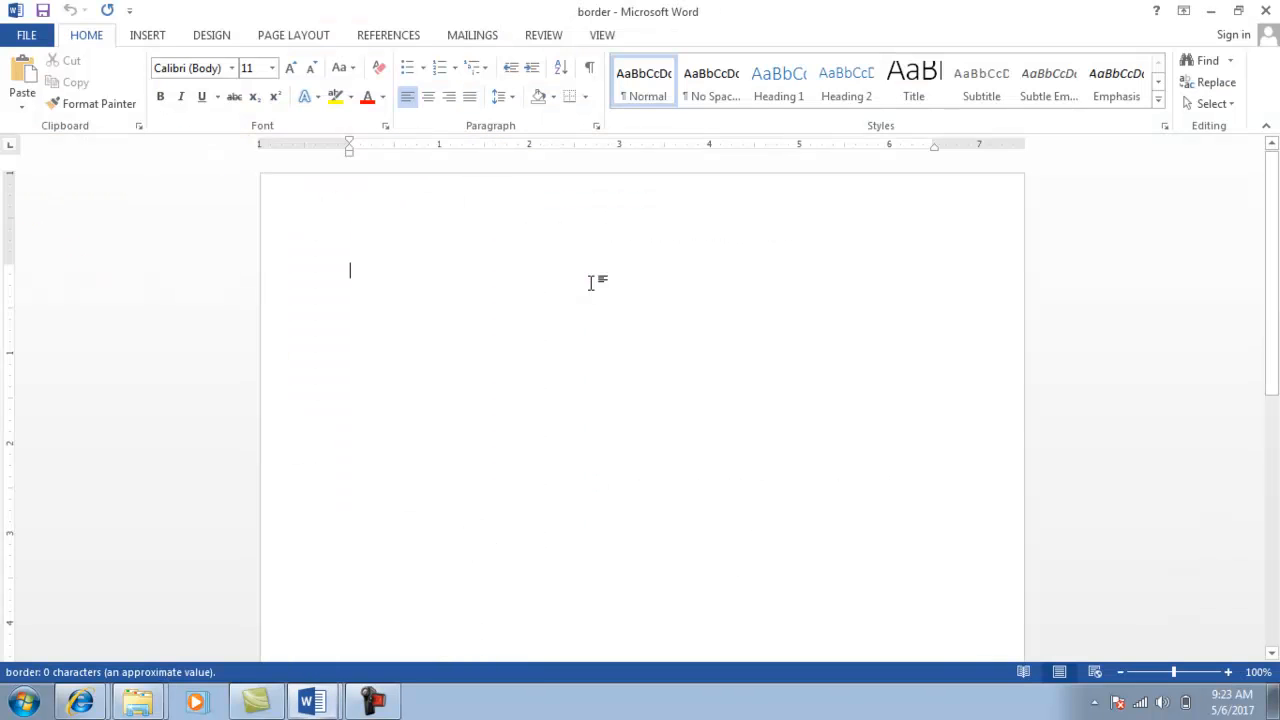
# Type 'h' on the first page of border and break to a new second page.
pyautogui.hotkey('alt', 'Tab')
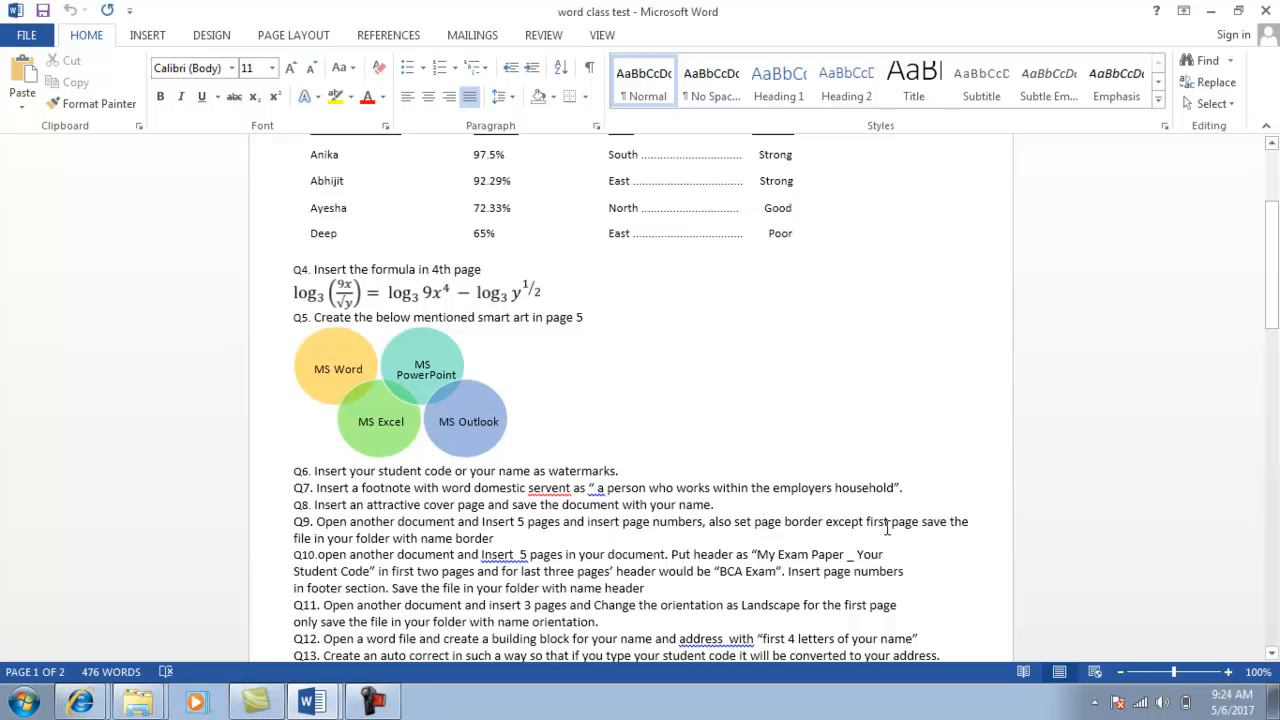
pyautogui.hotkey('alt', 'Tab')
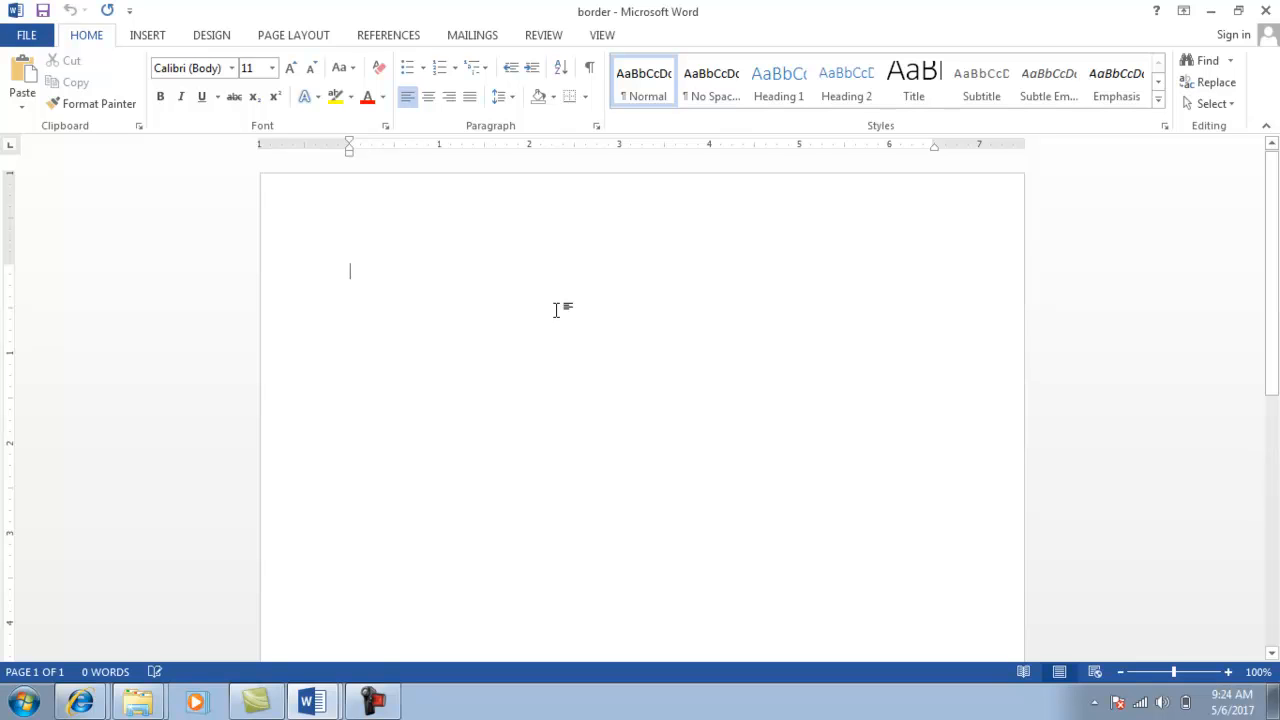
pyautogui.write('h')
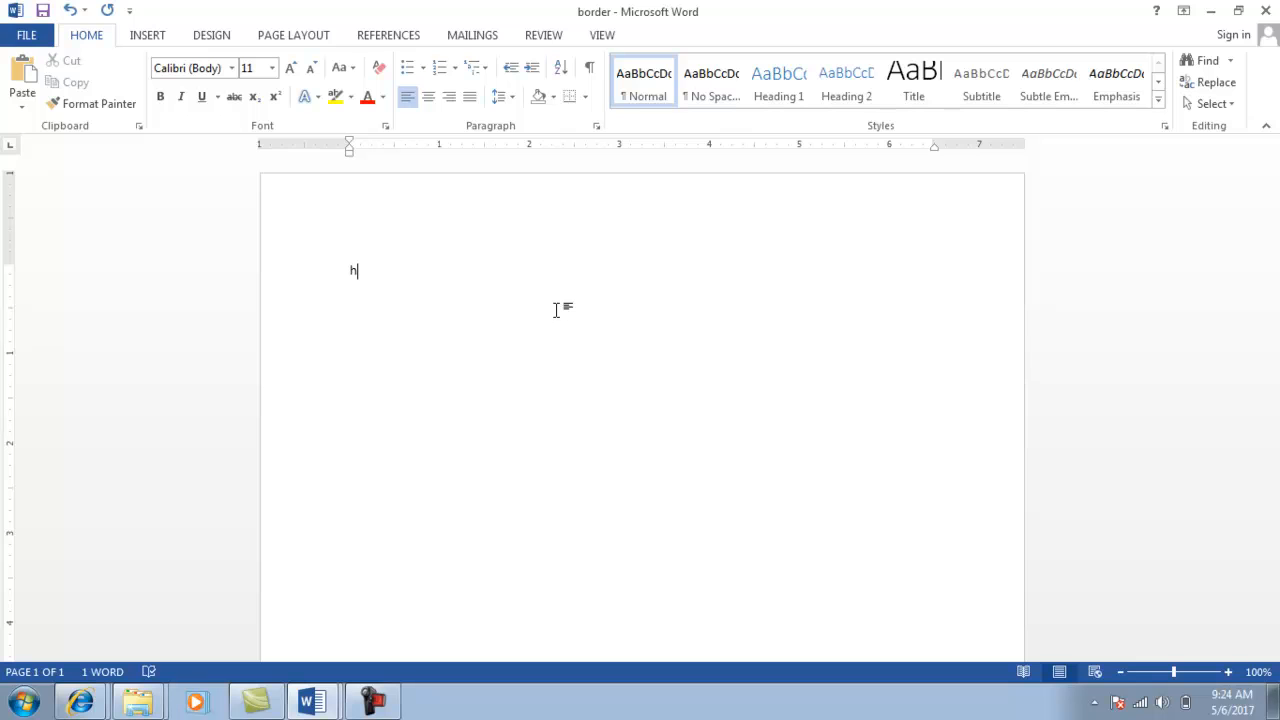
pyautogui.click(296, 36)
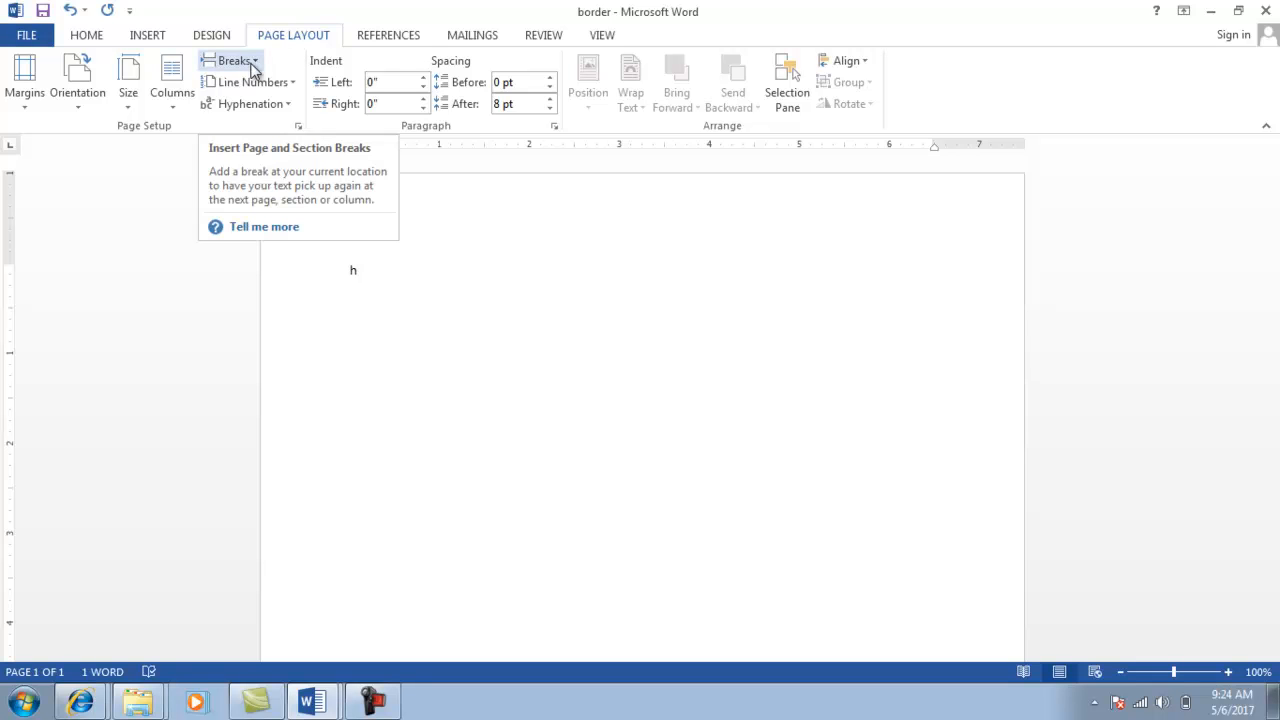
pyautogui.click(251, 68)
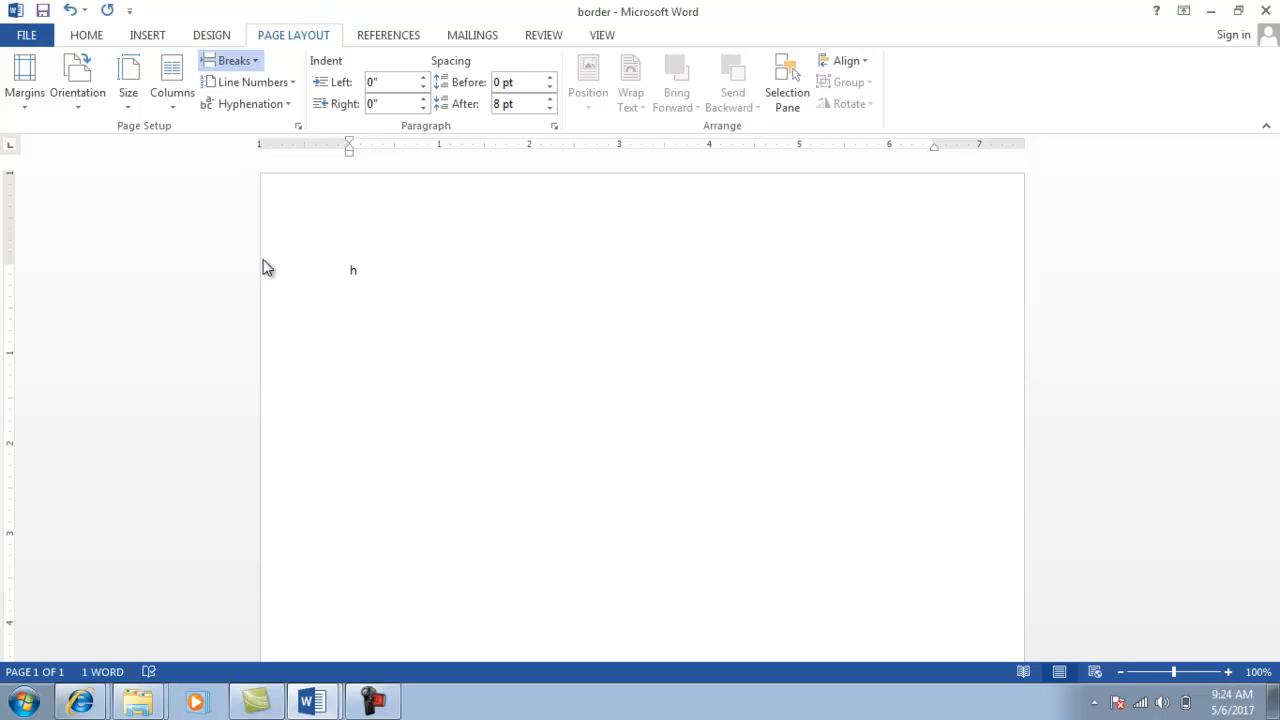
pyautogui.hotkey('ctrl', 'Return')
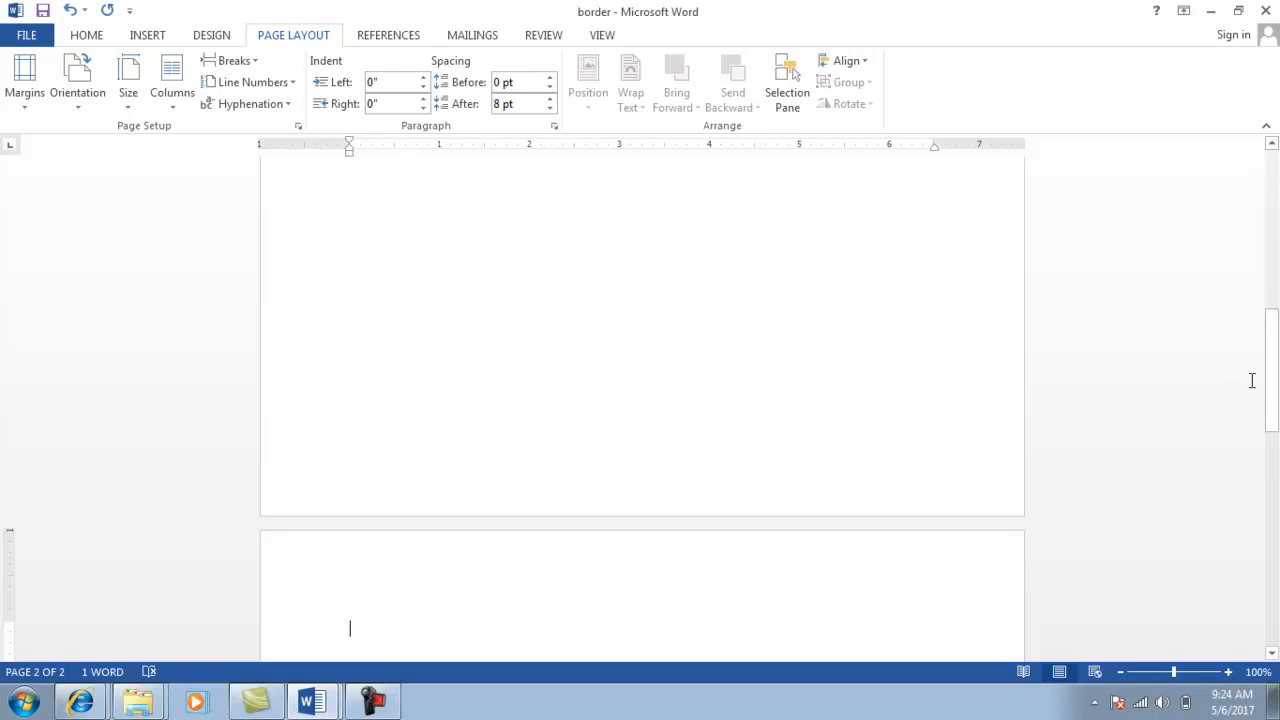
# Open the Borders and Shading dialog from the Home tab.
pyautogui.moveTo(1270, 385); pyautogui.dragTo(1275, 412)
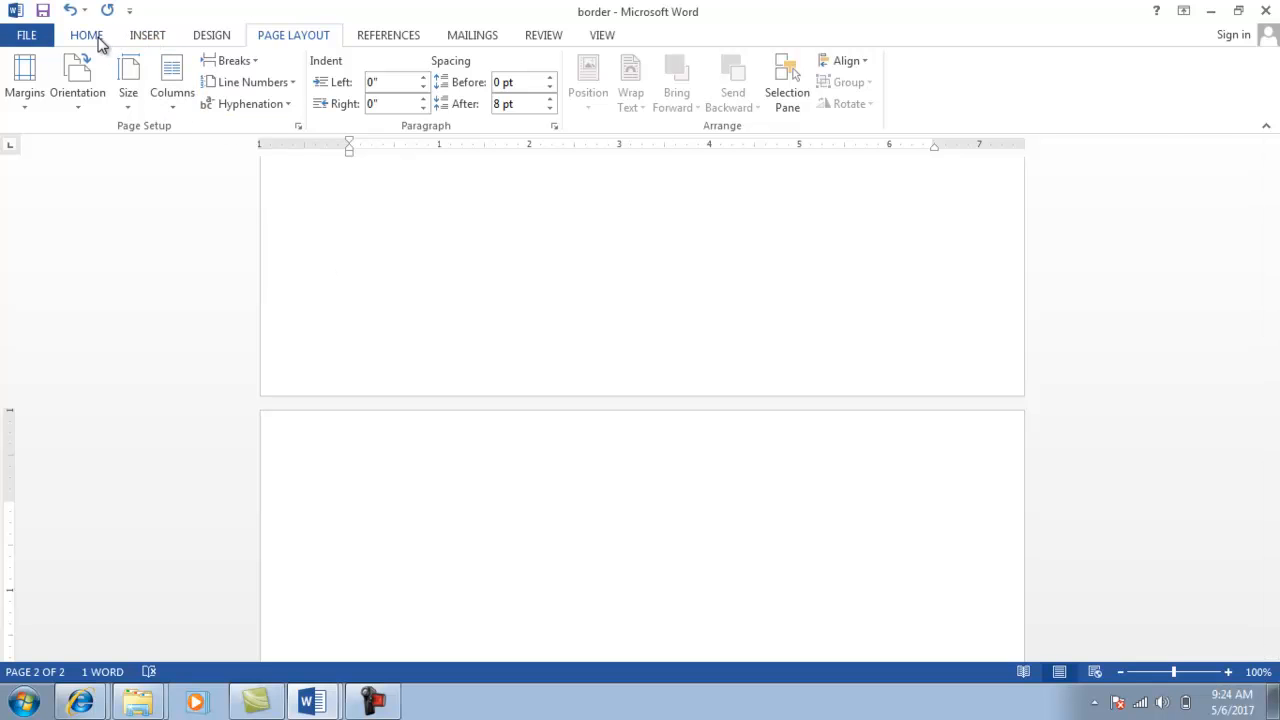
pyautogui.click(89, 38)
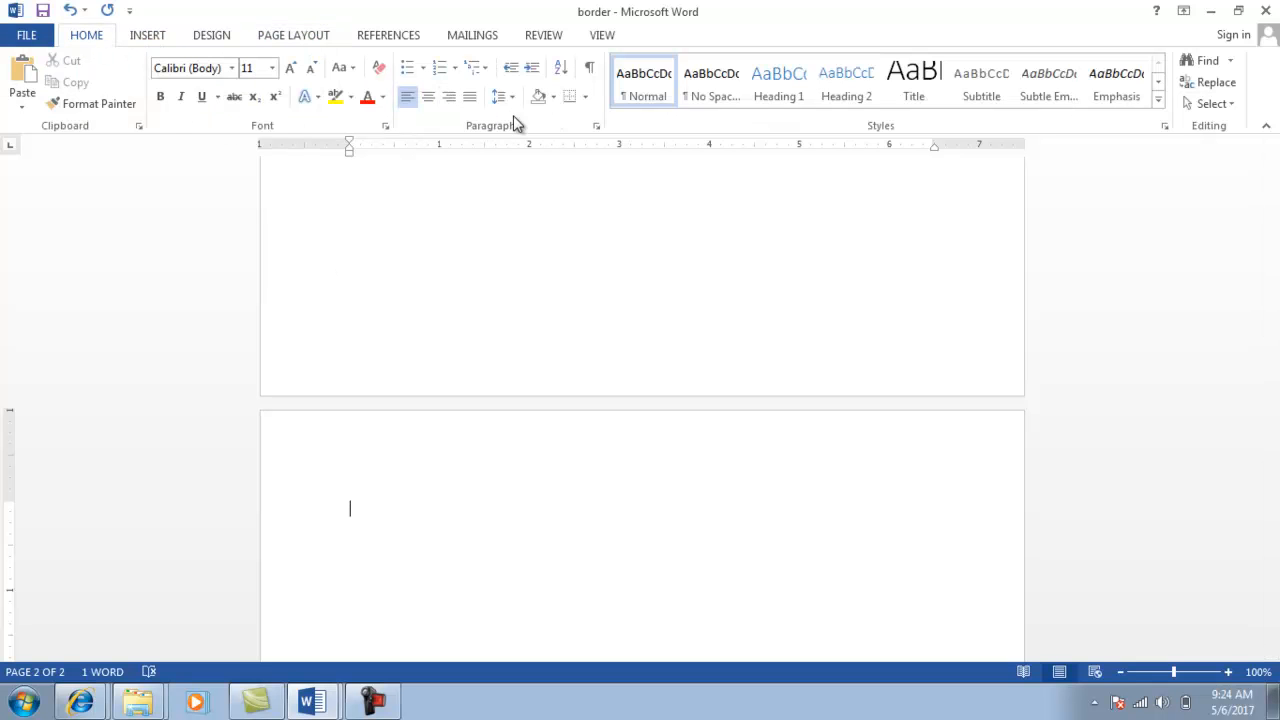
pyautogui.click(585, 98)
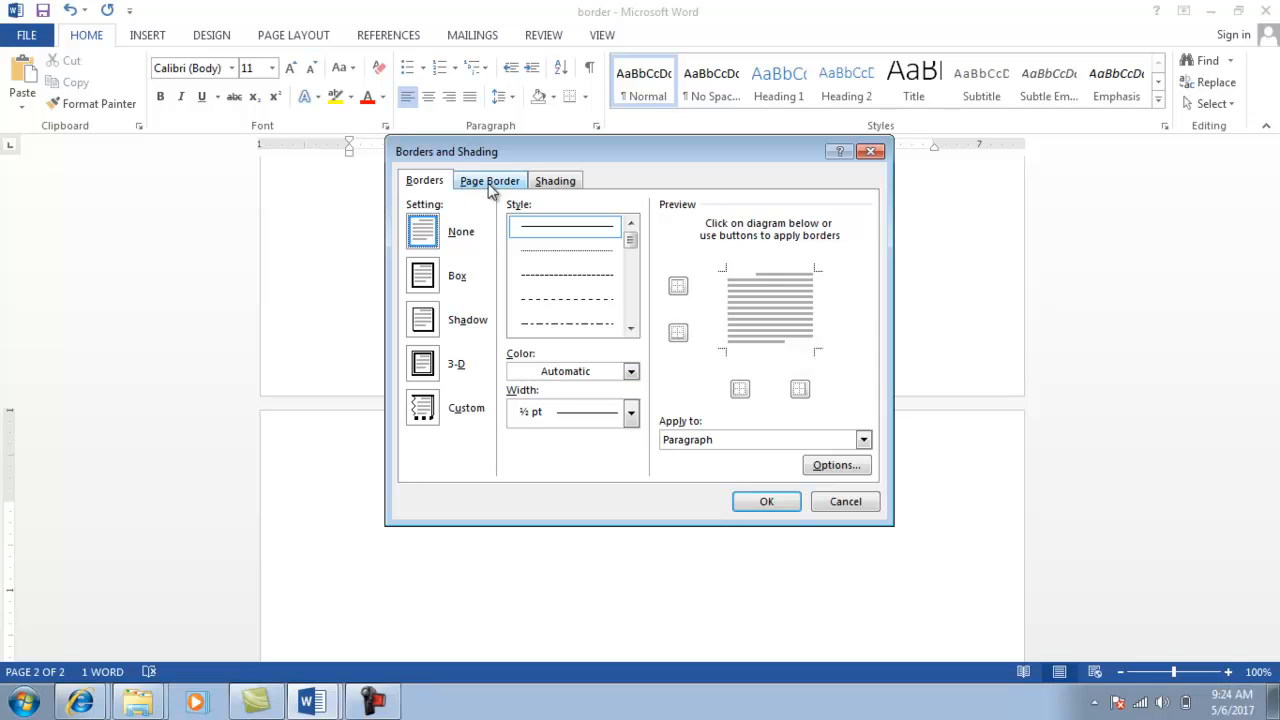
# Apply the cupcake art page border to this section only.
pyautogui.click(493, 186)
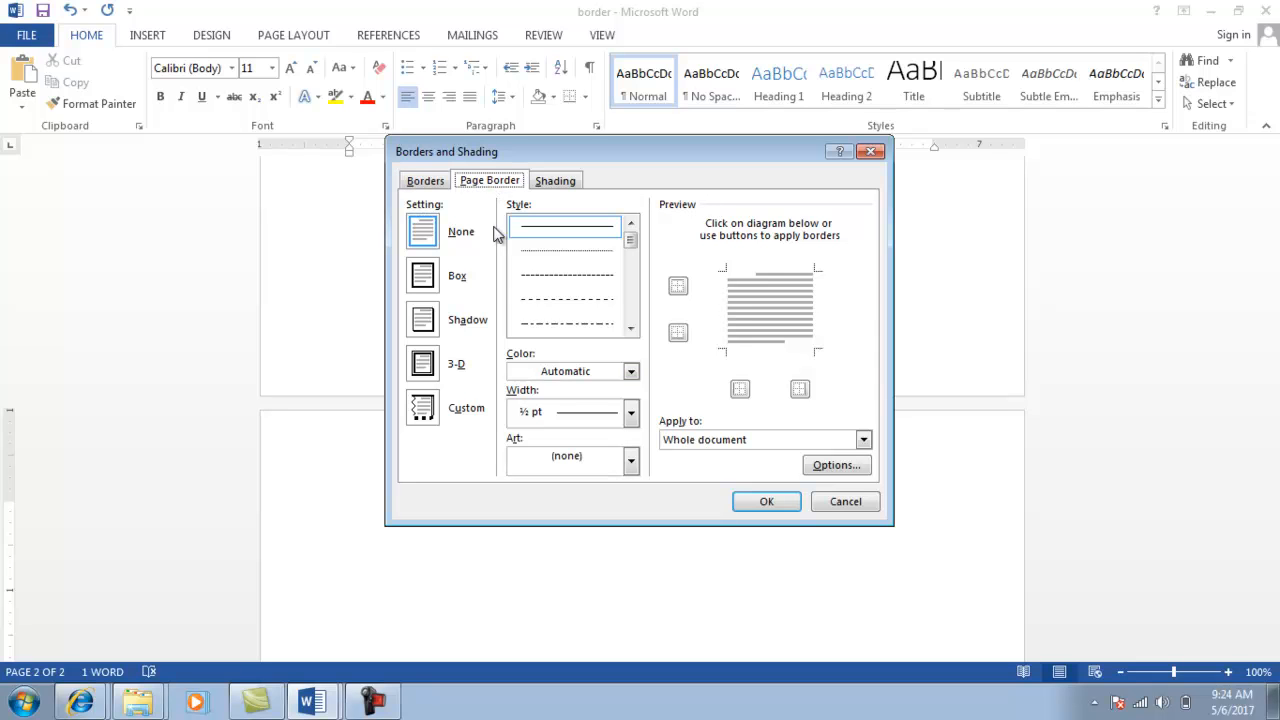
pyautogui.click(632, 462)
pyautogui.click(589, 537)
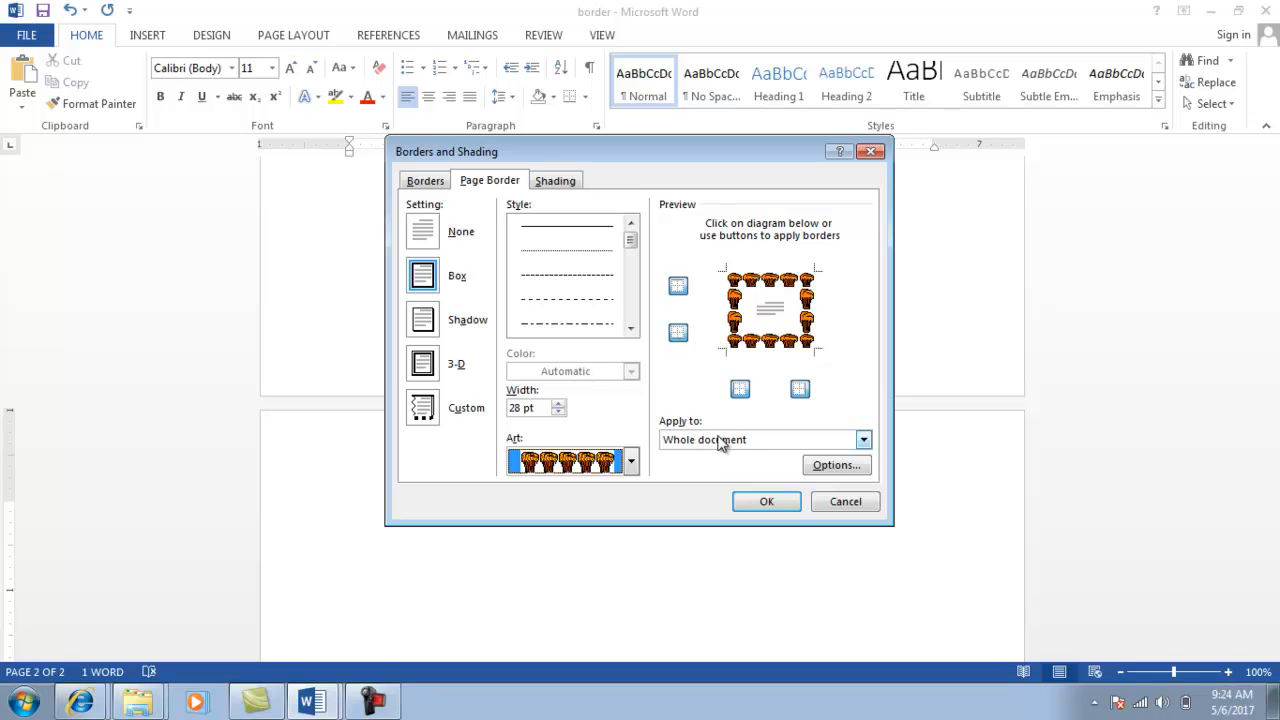
pyautogui.click(751, 439)
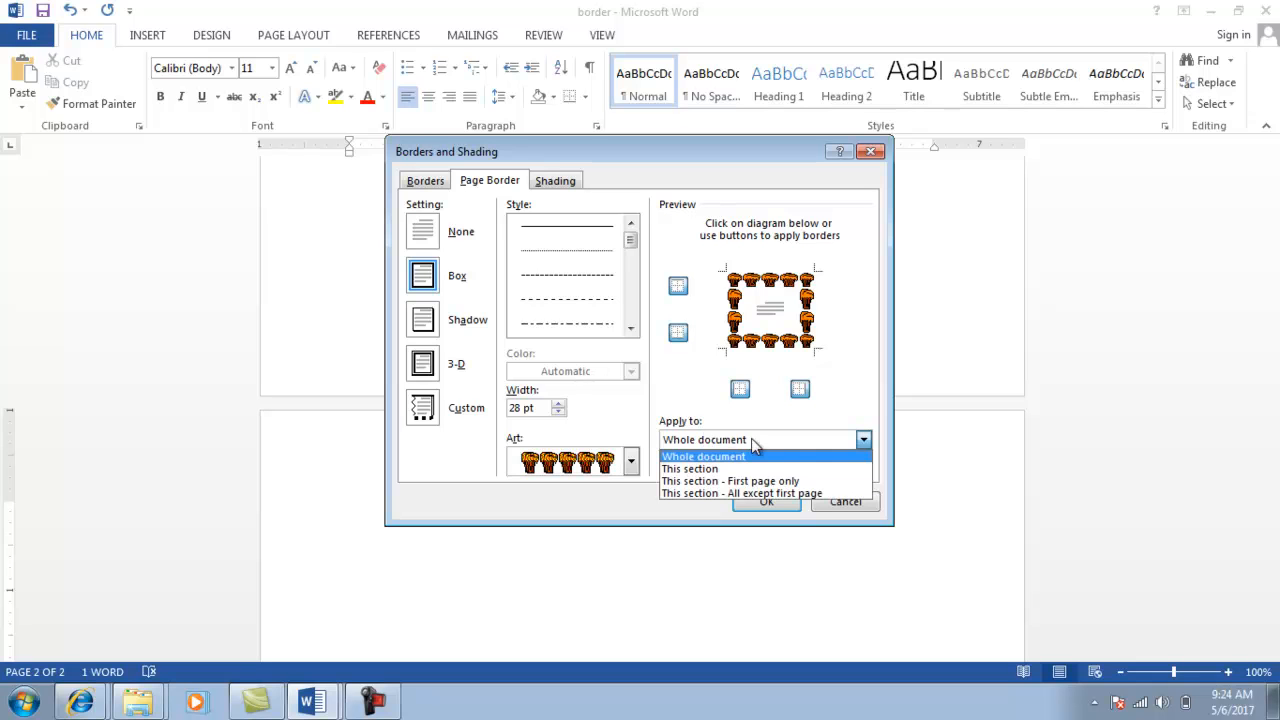
pyautogui.click(697, 470)
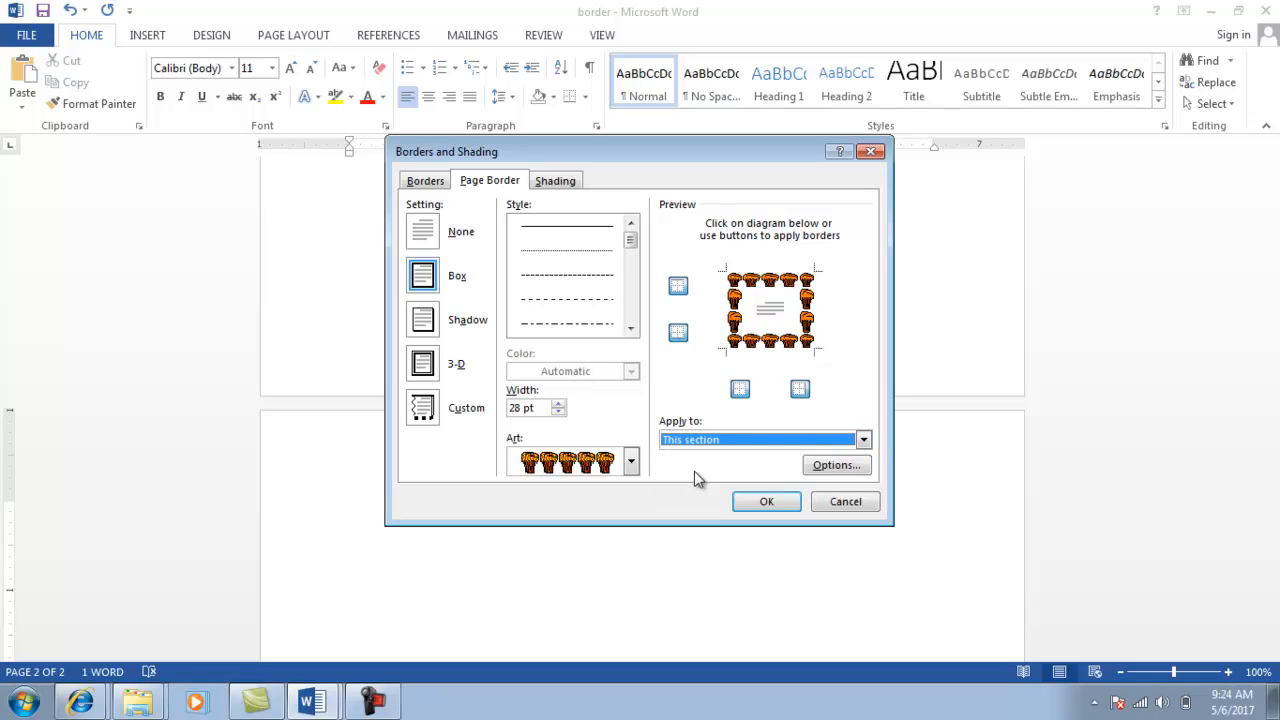
pyautogui.click(750, 505)
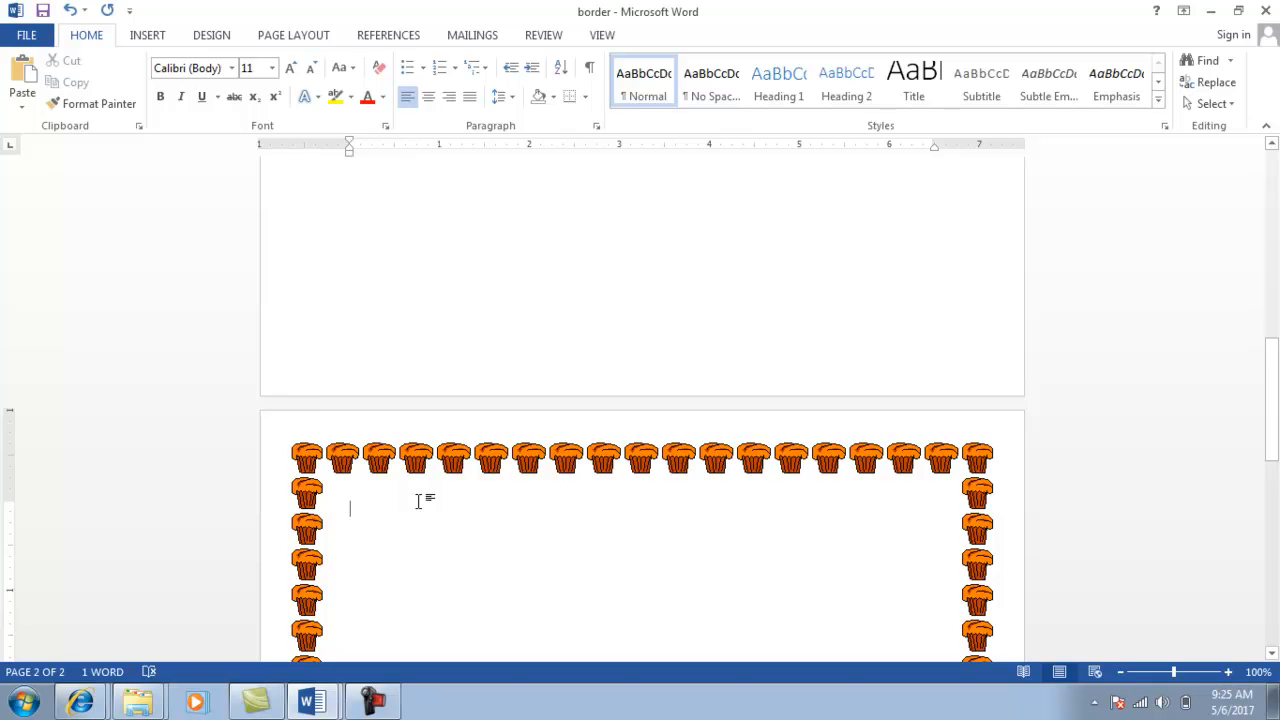
# Add pages until border has five, then check the cupcake borders across them.
pyautogui.hotkey('ctrl', 'Return')
pyautogui.hotkey('ctrl', 'Return')
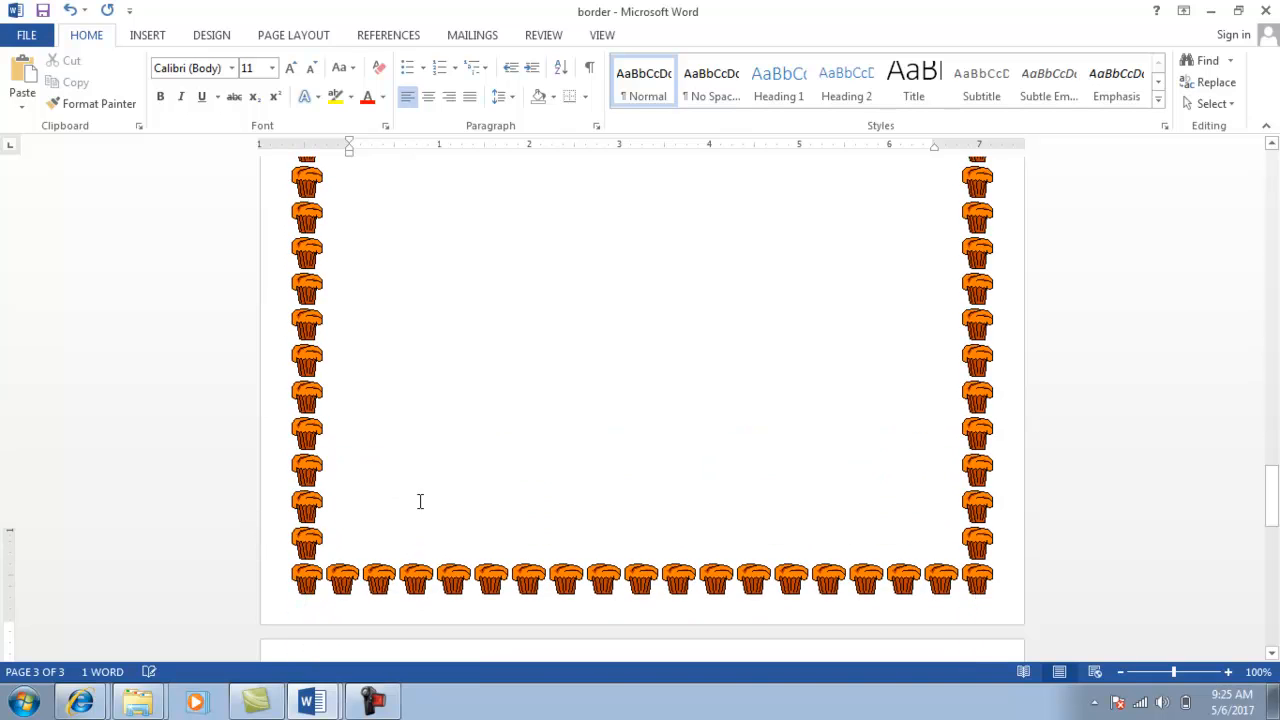
pyautogui.hotkey('ctrl', 'Return')
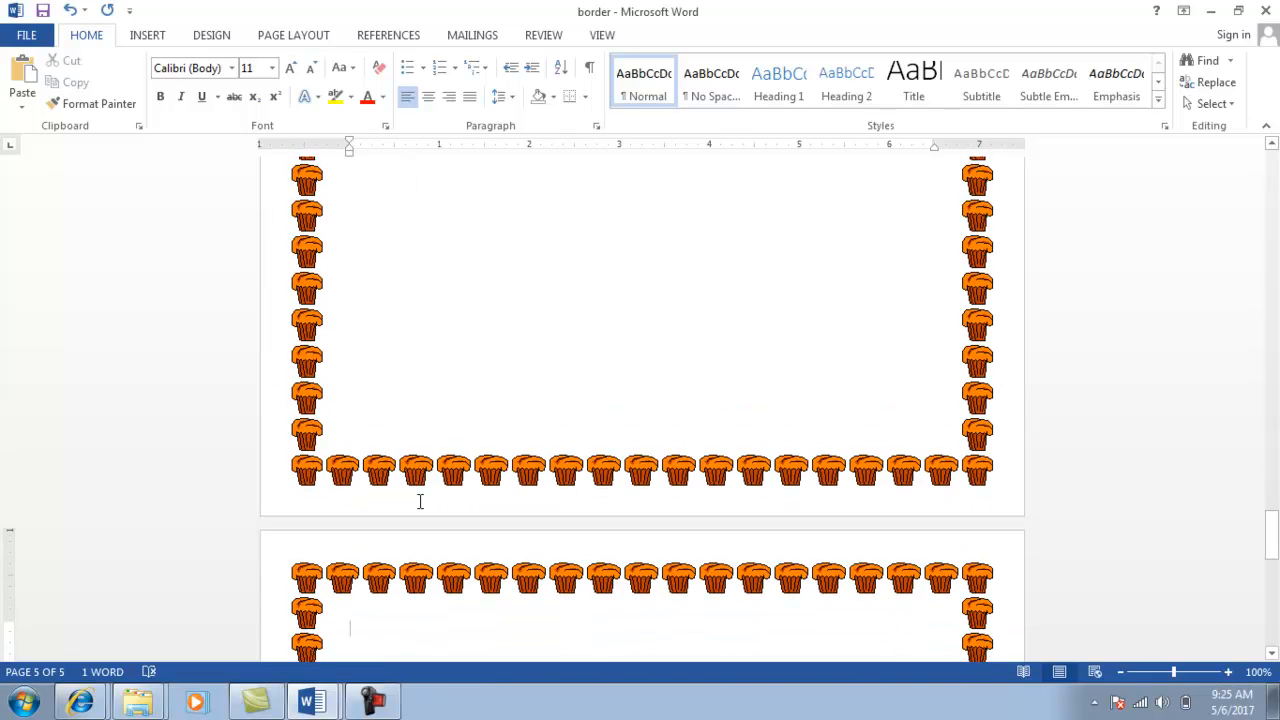
pyautogui.hotkey('alt', 'Tab')
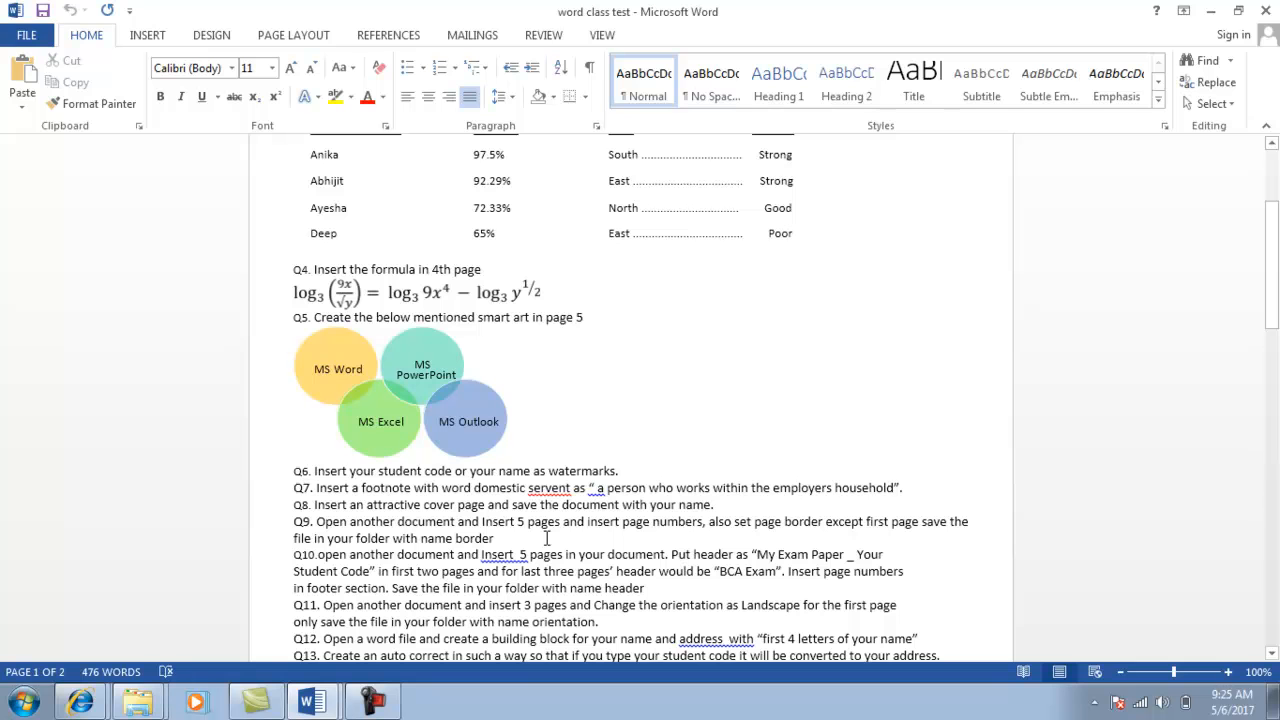
pyautogui.hotkey('alt', 'Tab')
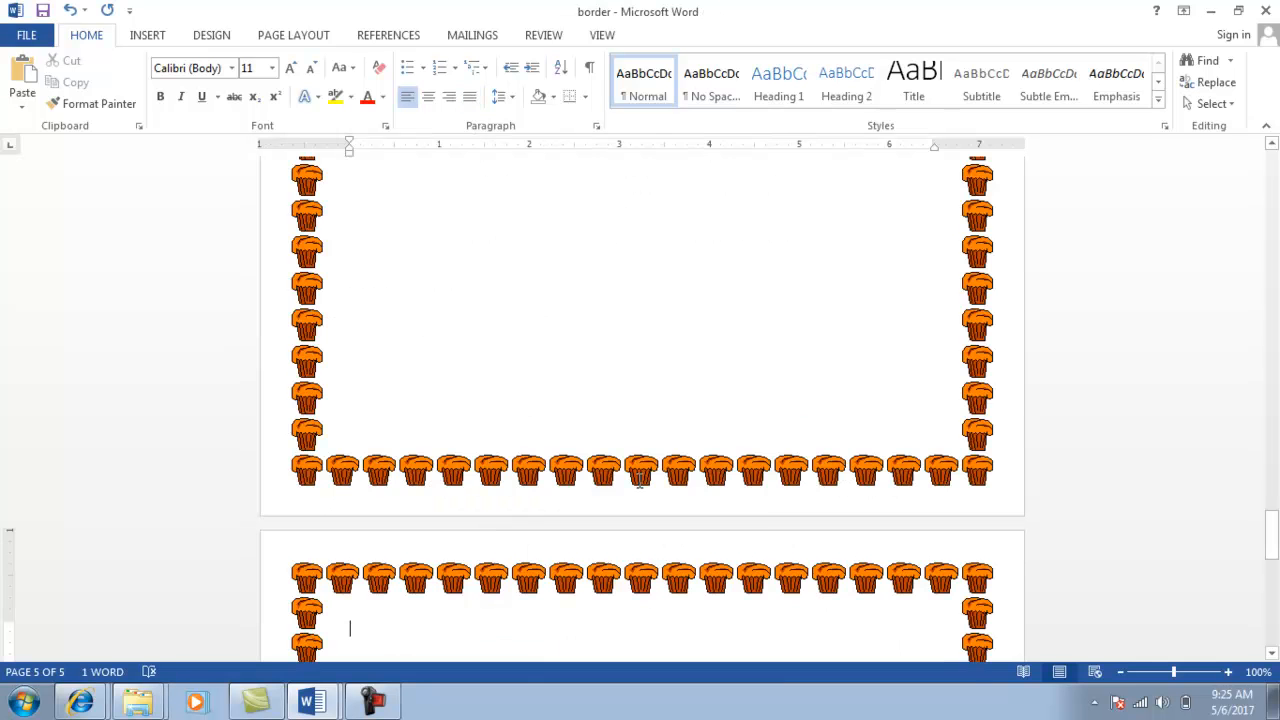
pyautogui.press('Up')
pyautogui.press('Up')
pyautogui.press('Up')
pyautogui.press('Up')
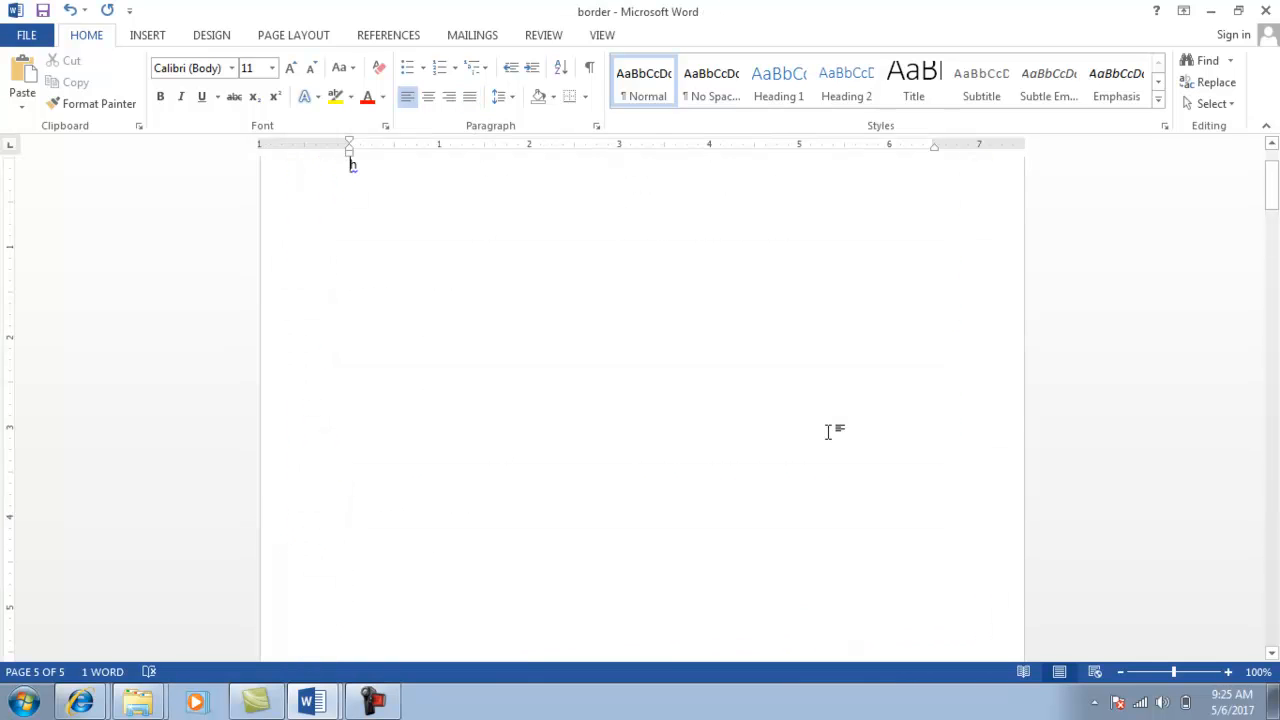
pyautogui.press('Down')
pyautogui.press('Down')
pyautogui.press('Down')
pyautogui.press('Down')
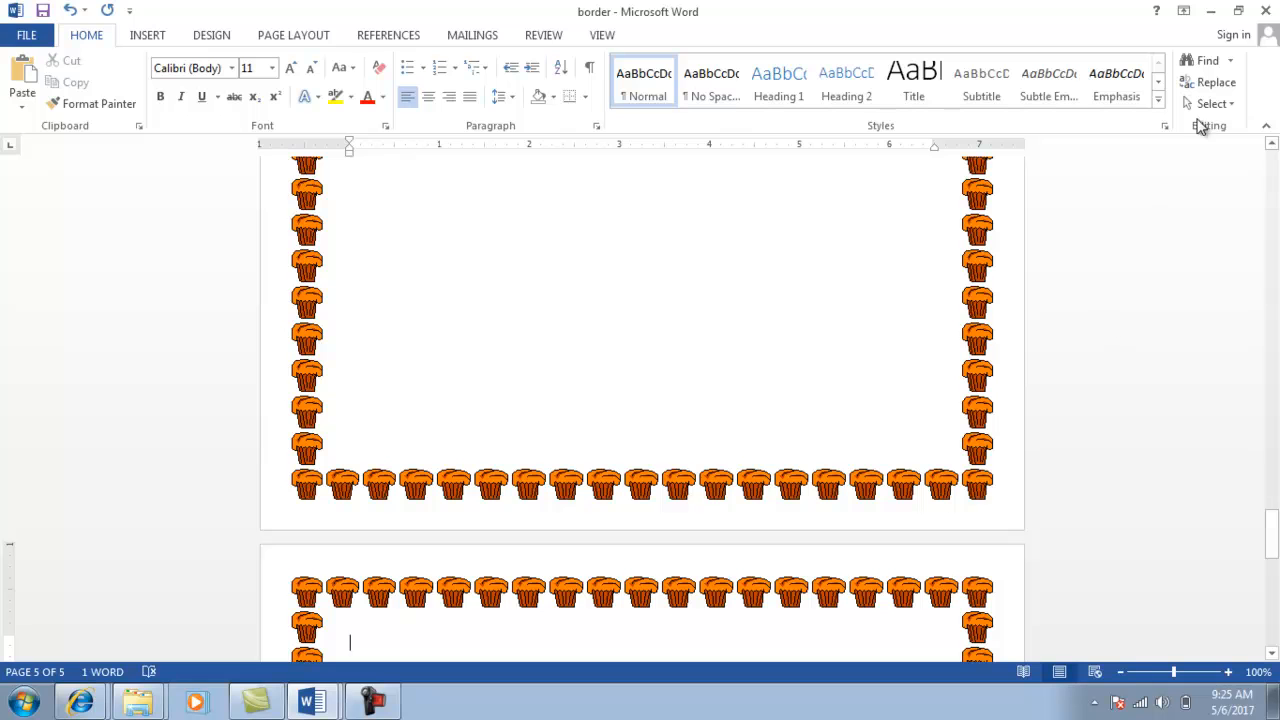
# Save and close the border document, returning to the folder window.
pyautogui.click(1266, 10)
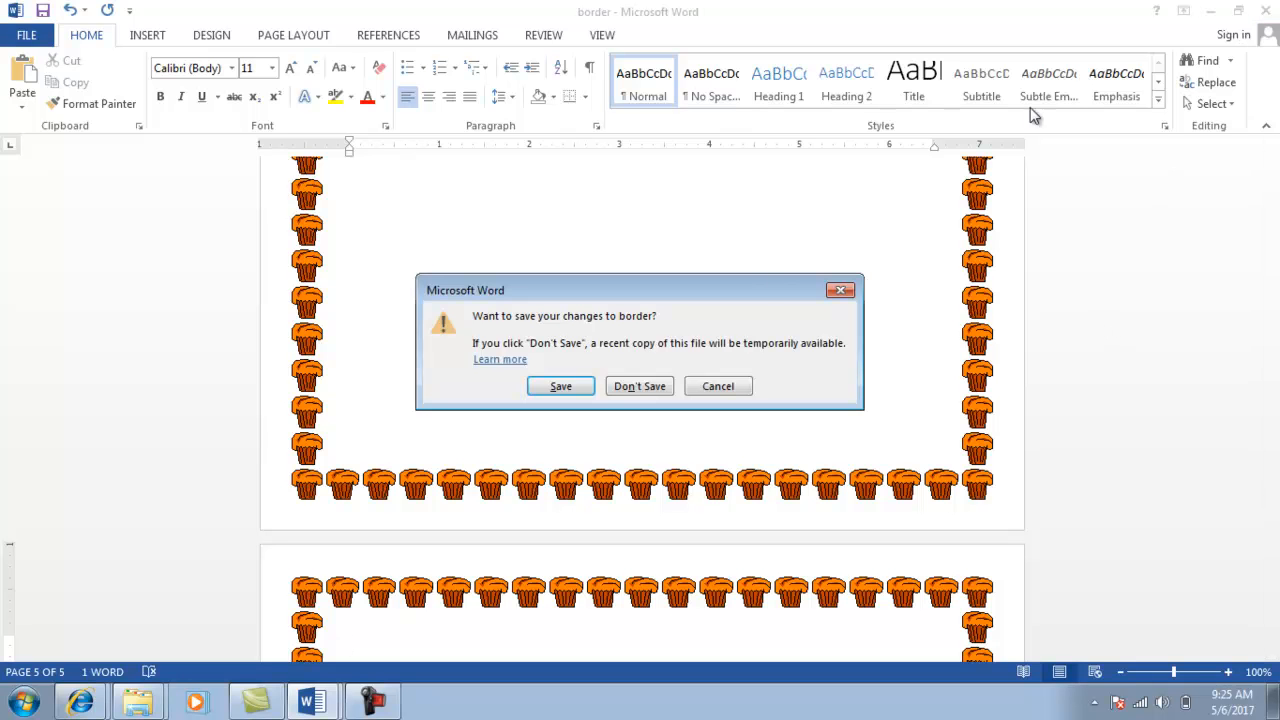
pyautogui.click(556, 387)
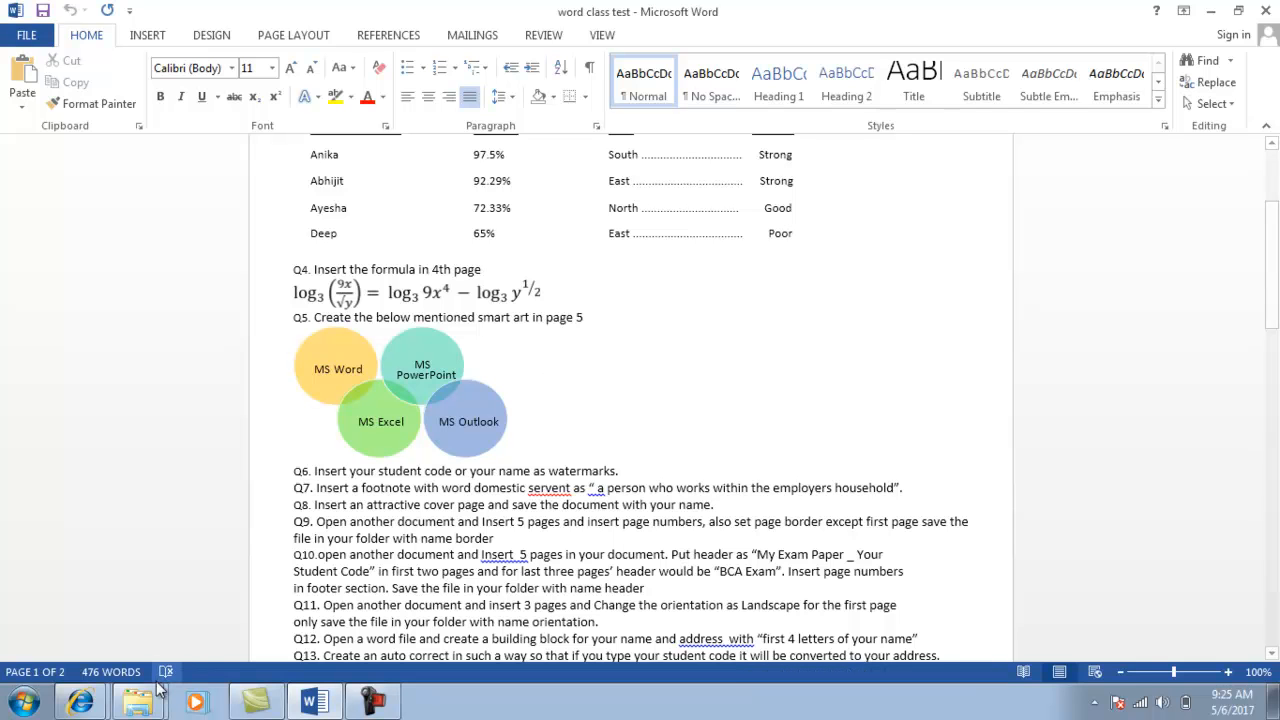
pyautogui.click(143, 705)
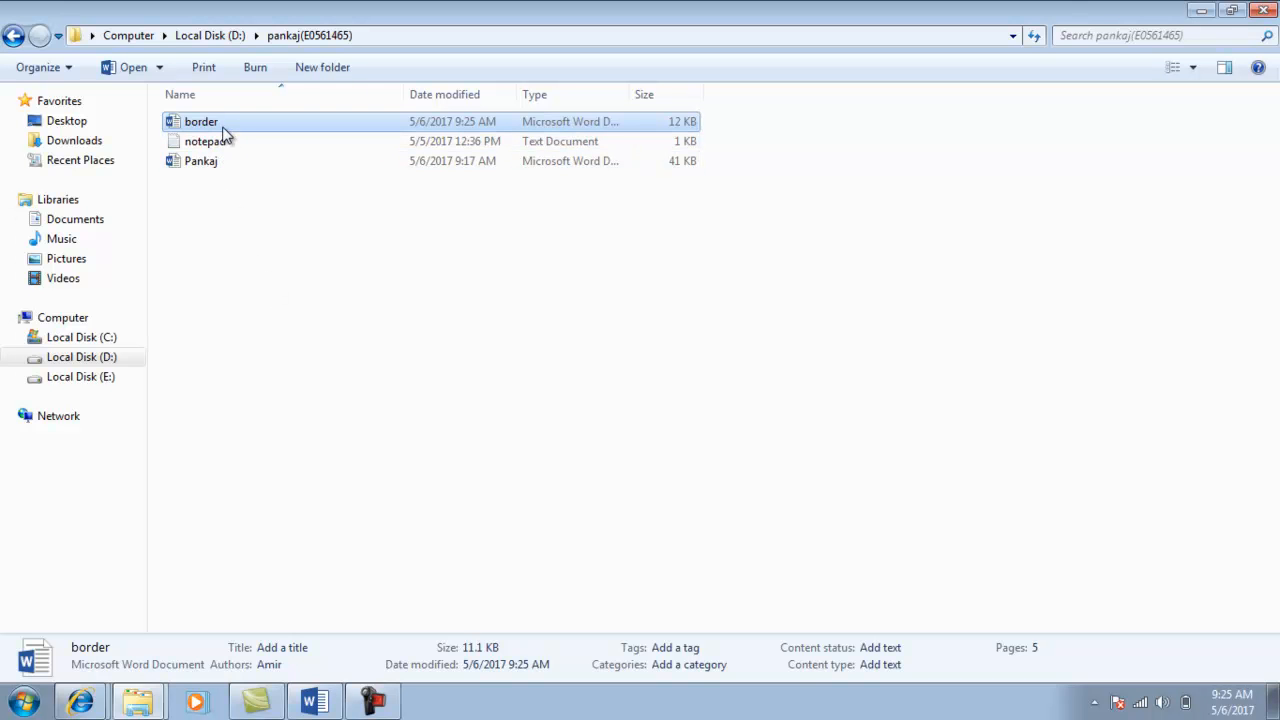
# Review the Q10 instructions in the test question document.
pyautogui.hotkey('alt', 'Tab')
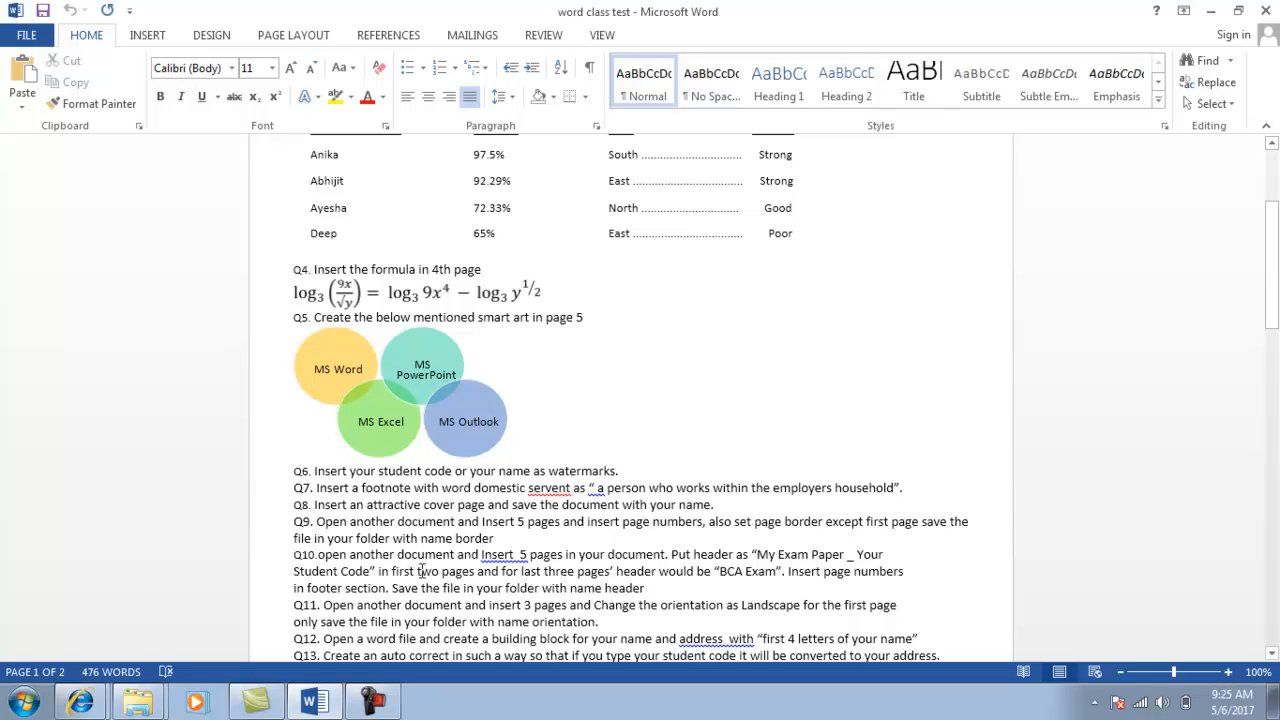
pyautogui.click(415, 571)
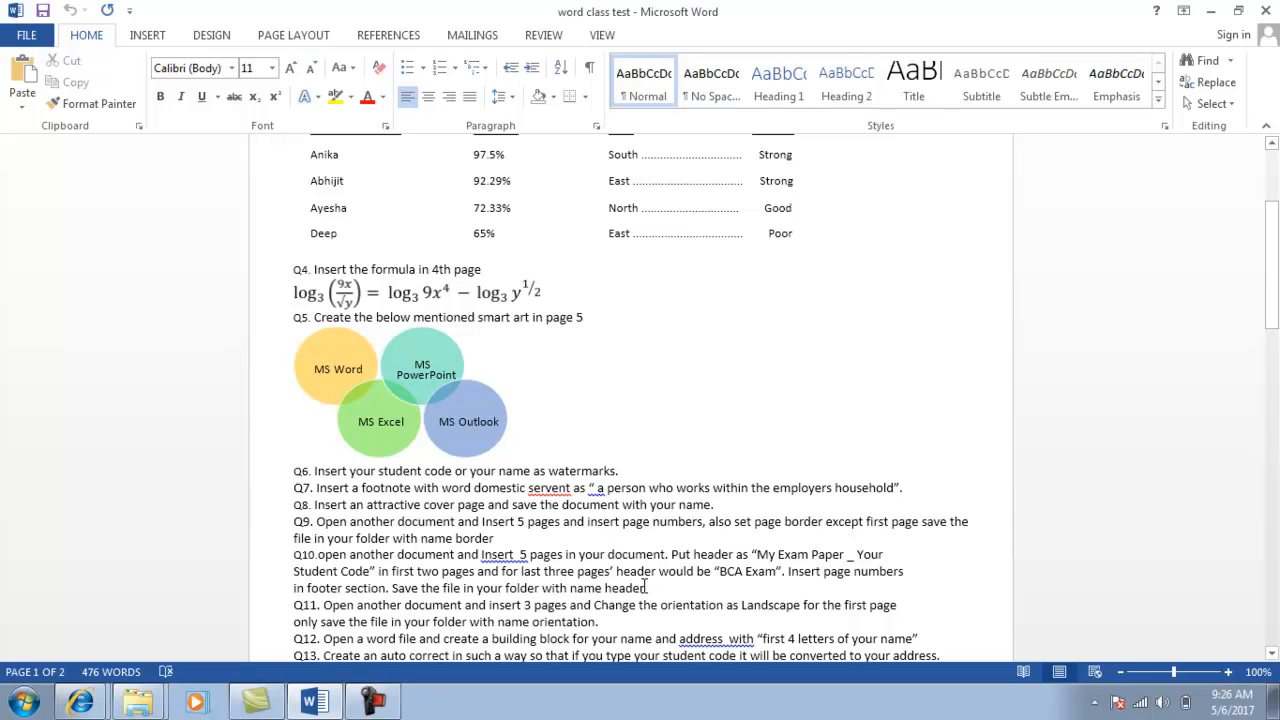
pyautogui.click(645, 588)
# Create a new Word document named 'header' in the folder and open it.
pyautogui.hotkey('alt', 'Tab')
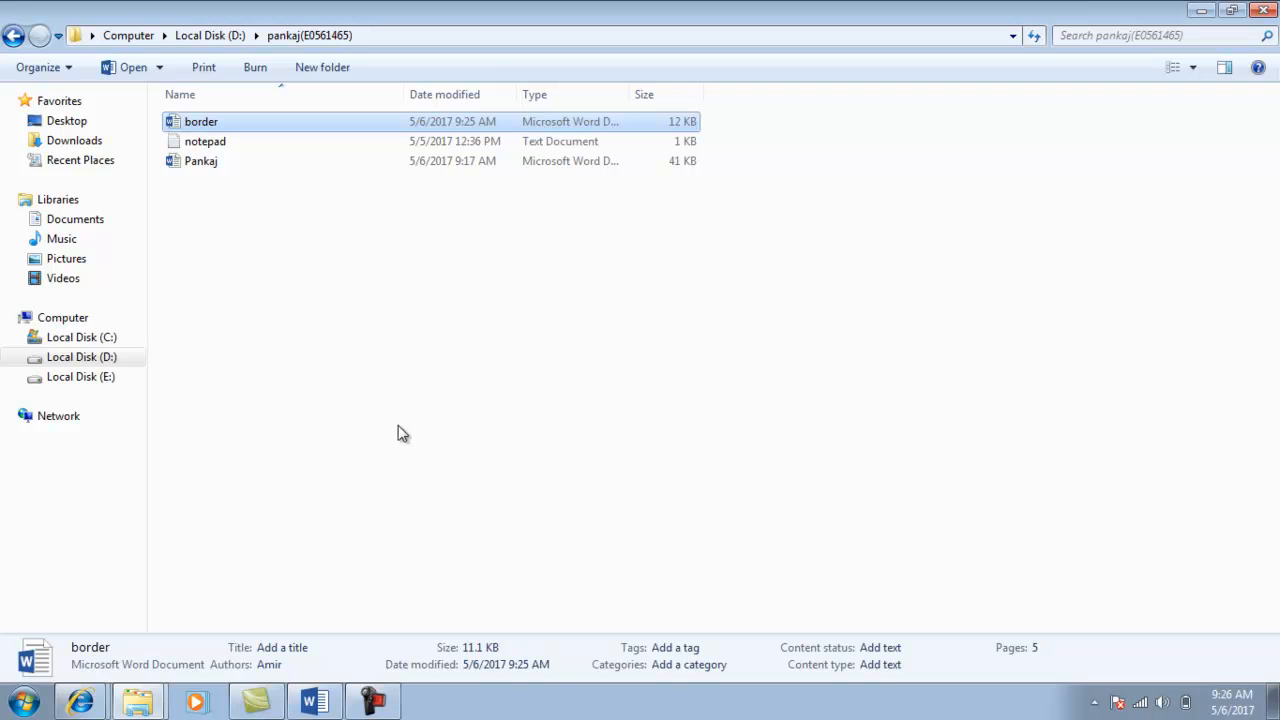
pyautogui.rightClick(262, 249)
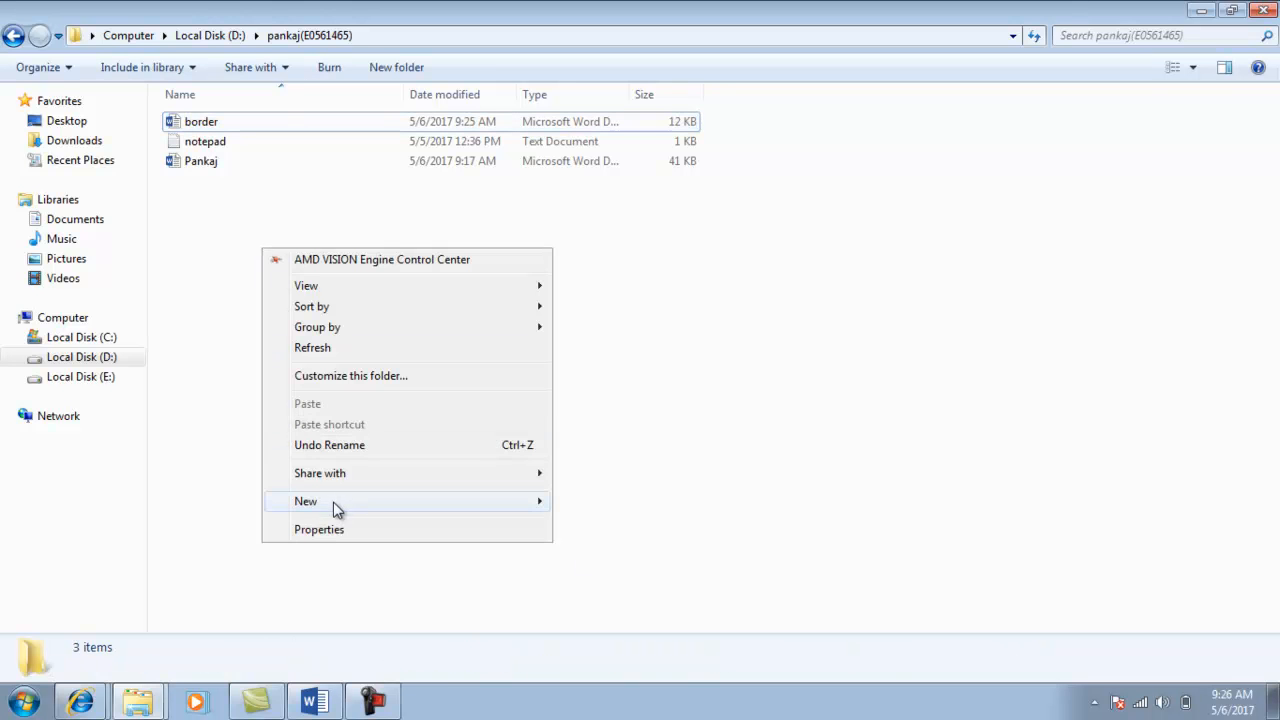
pyautogui.moveTo(333, 502)
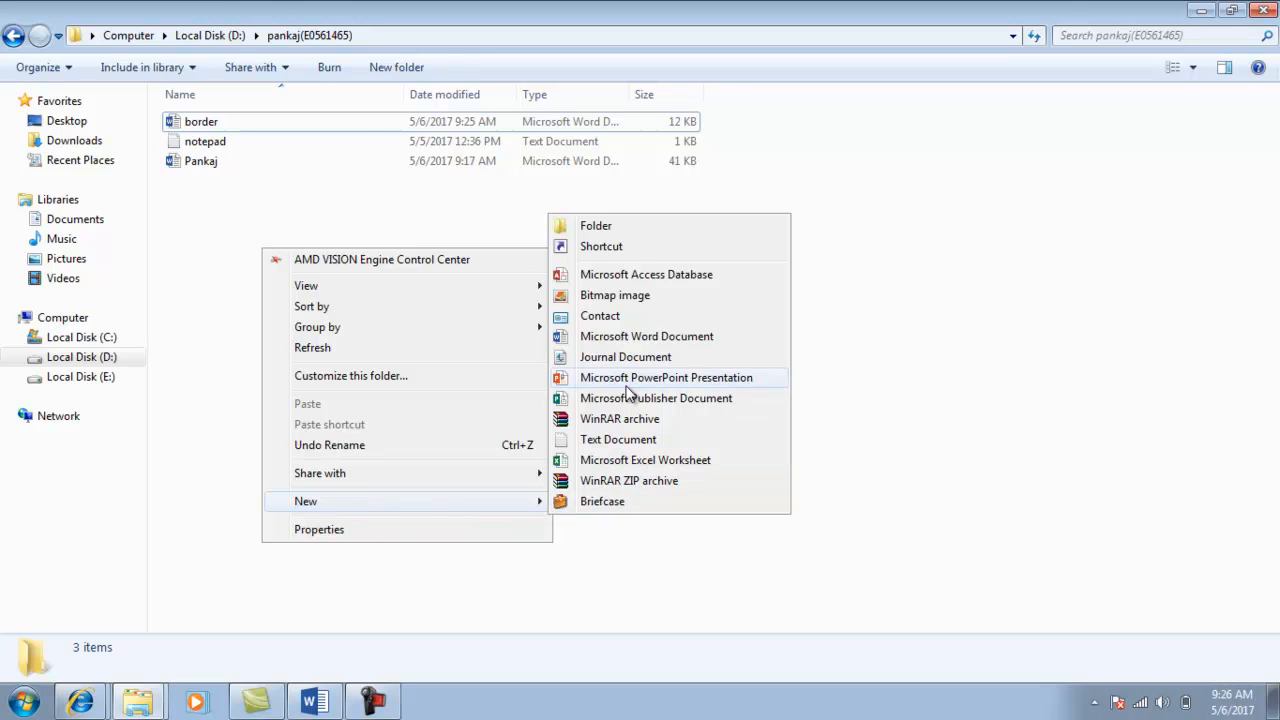
pyautogui.click(634, 340)
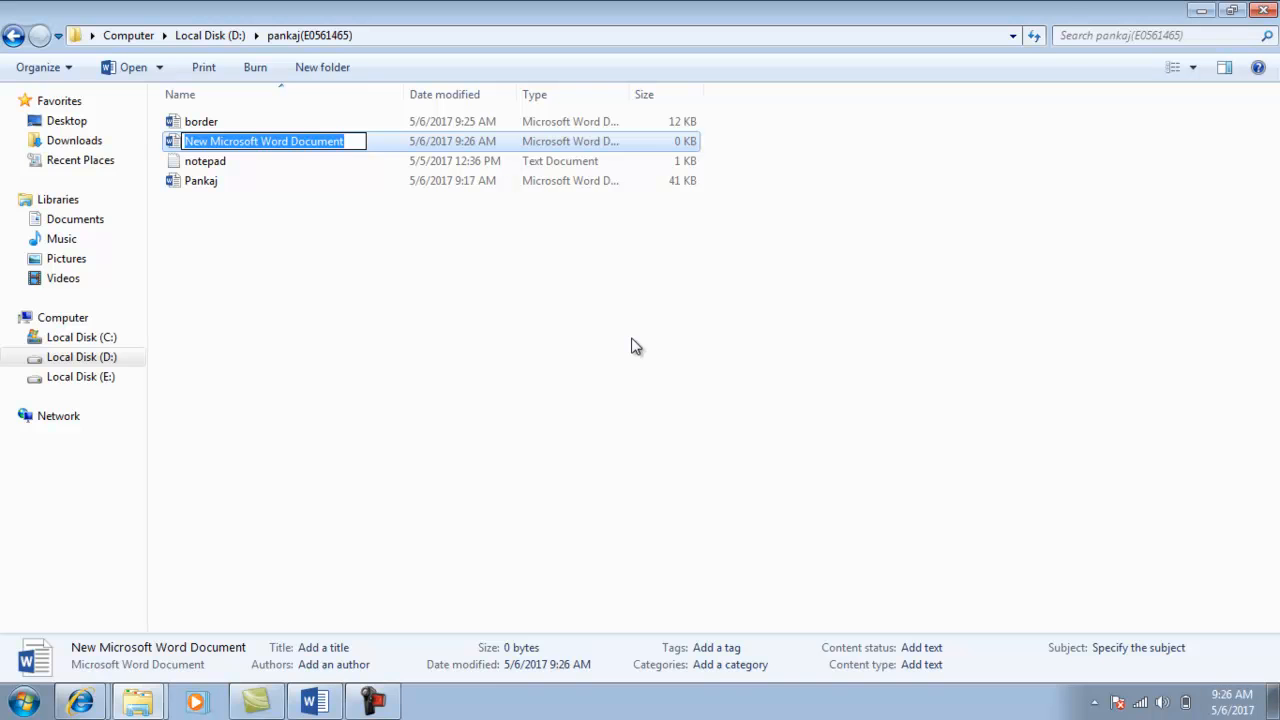
pyautogui.write('header')
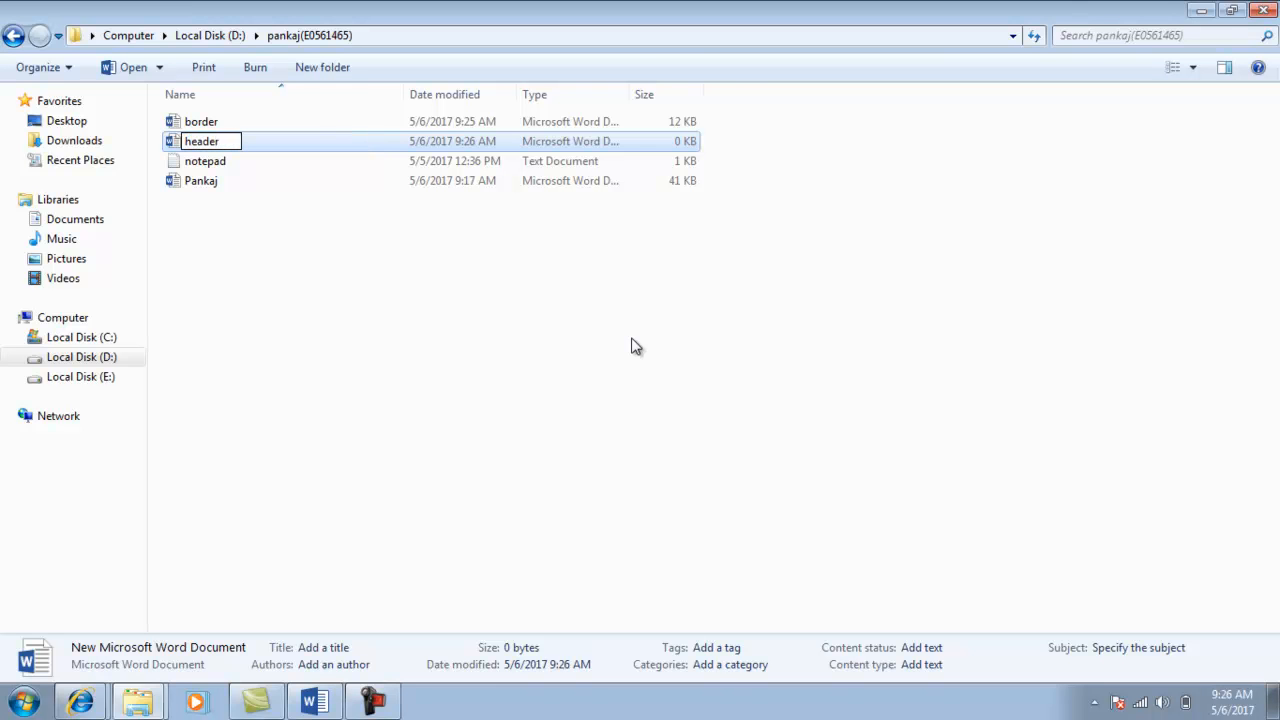
pyautogui.press('Return')
pyautogui.press('Return')
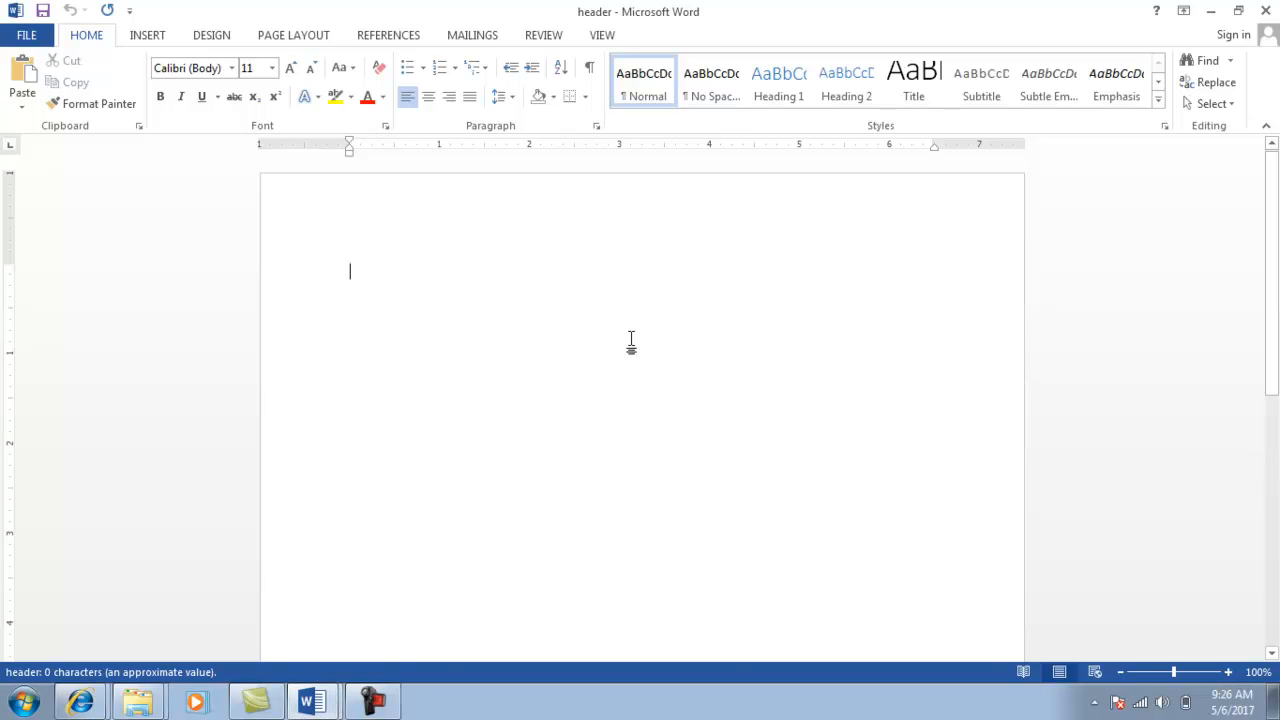
# Start inserting a page header in the header document.
pyautogui.hotkey('alt', 'Tab')
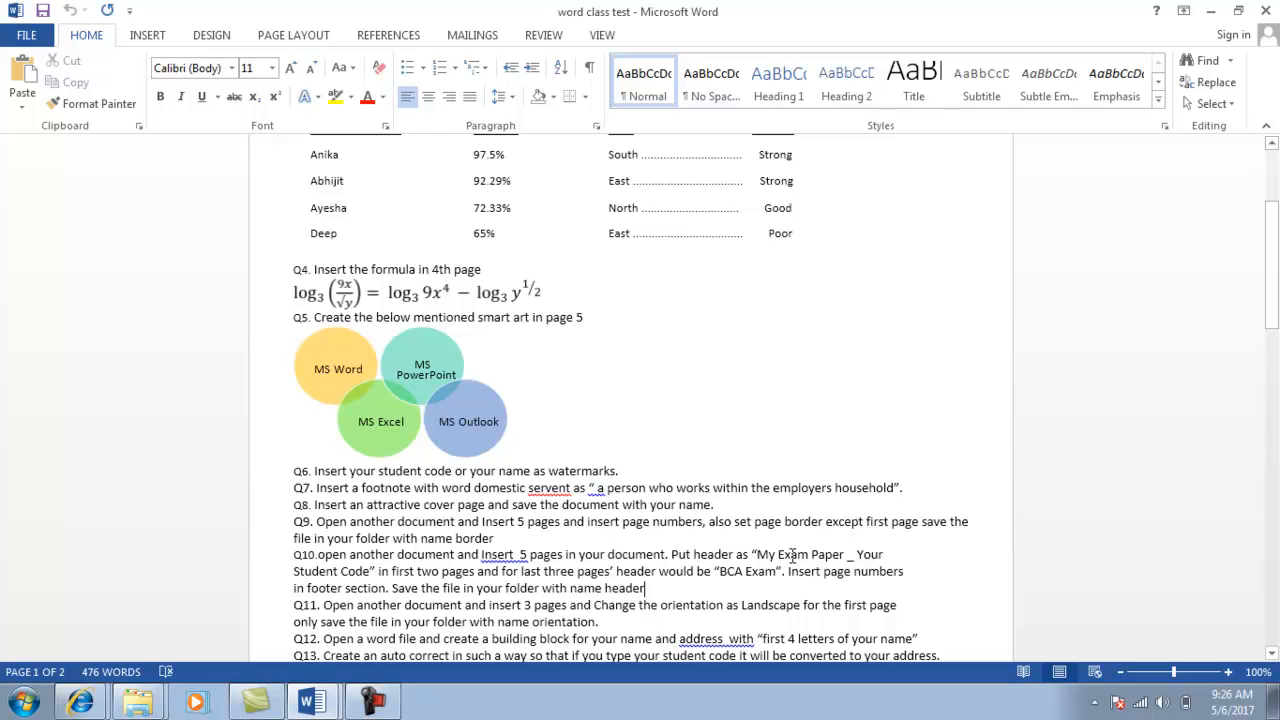
pyautogui.hotkey('alt', 'Tab')
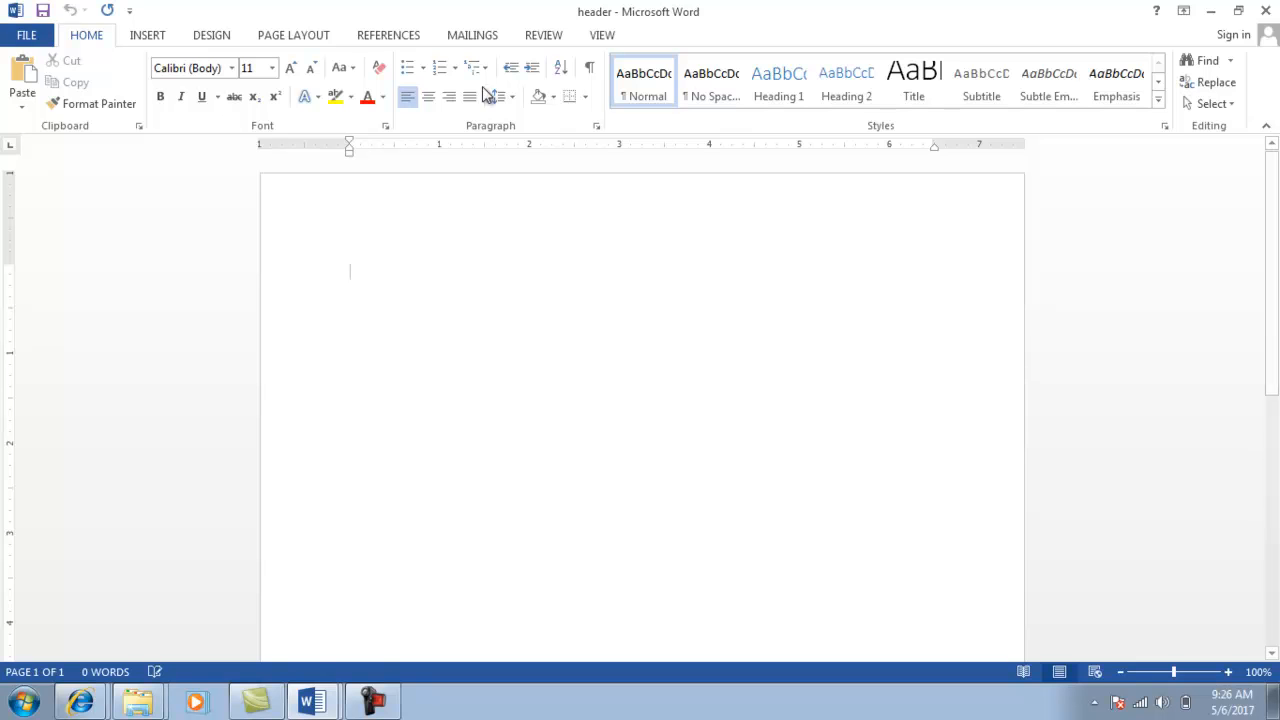
pyautogui.click(148, 36)
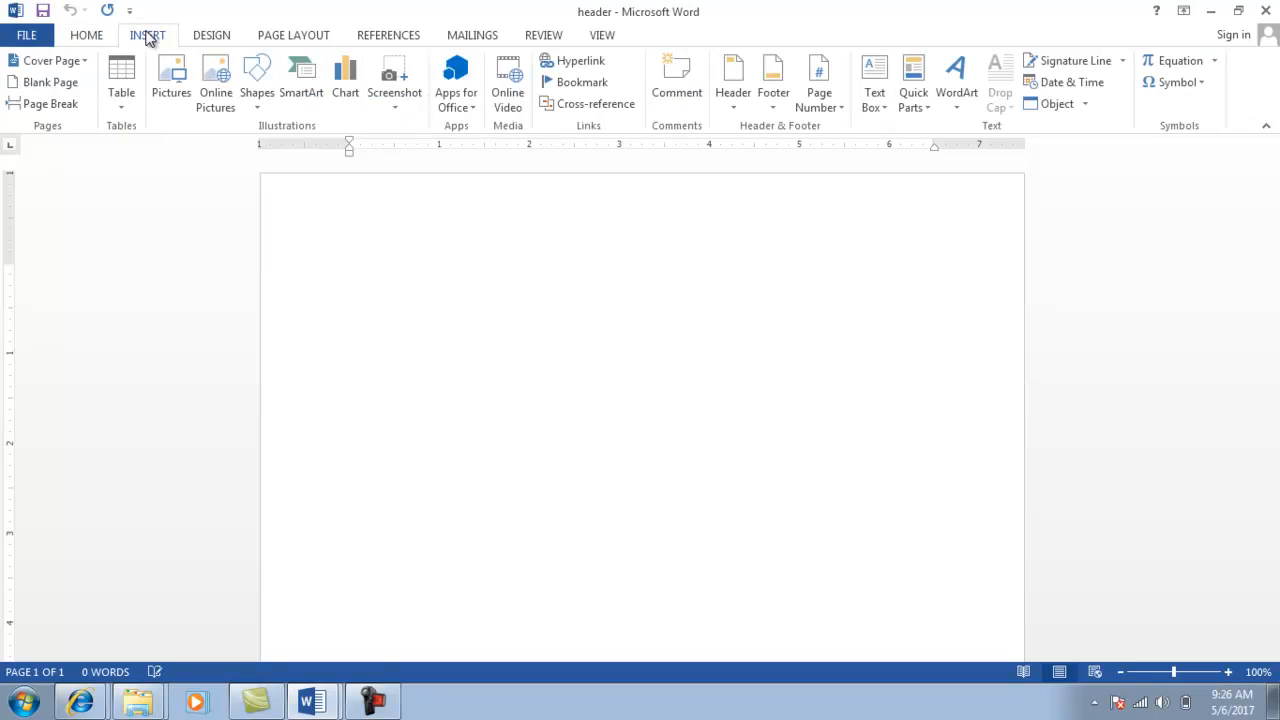
pyautogui.click(736, 110)
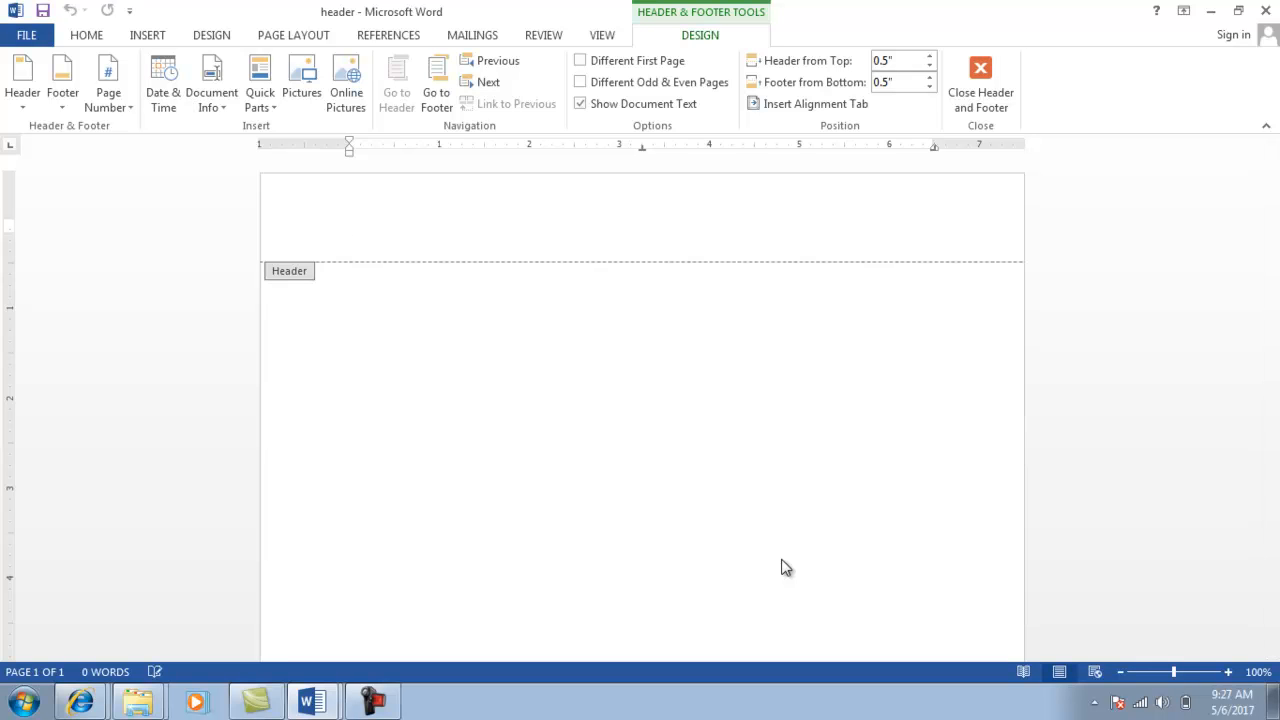
# Type 'My exam paper' and the student code in the header, then close header editing.
pyautogui.hotkey('alt', 'Tab')
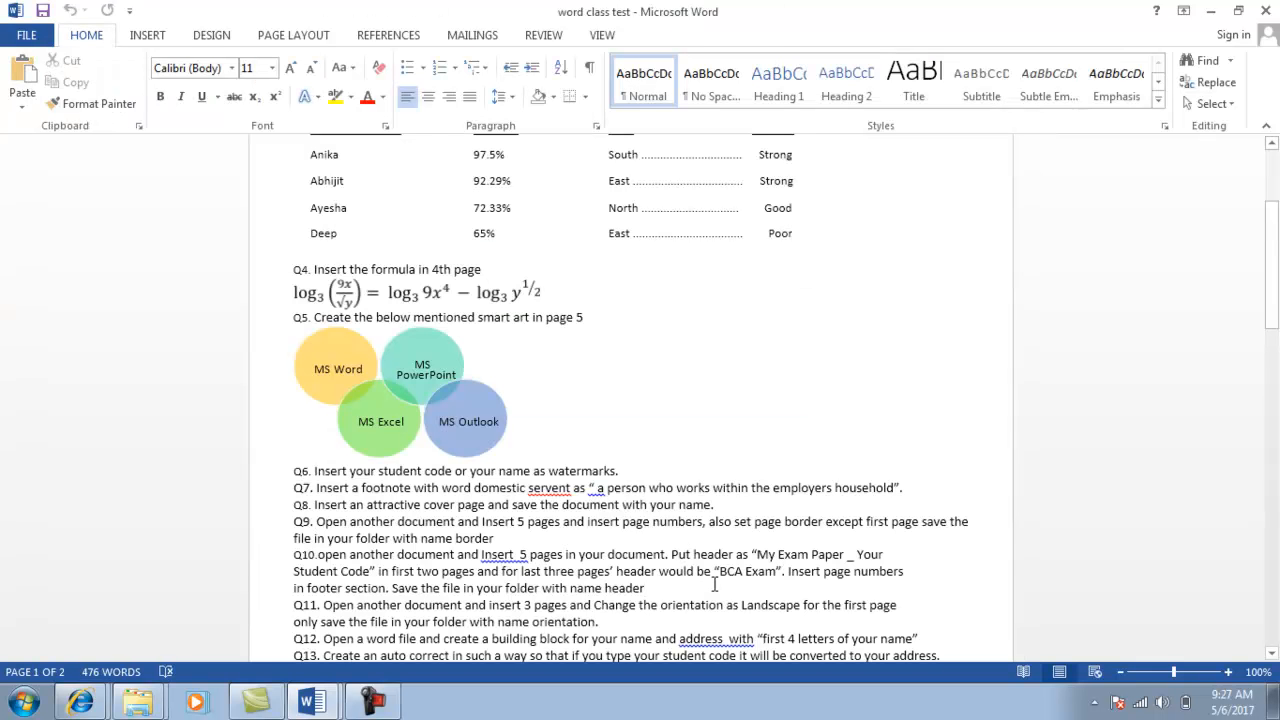
pyautogui.click(640, 584)
pyautogui.hotkey('alt', 'Tab')
pyautogui.write('My exam paper')
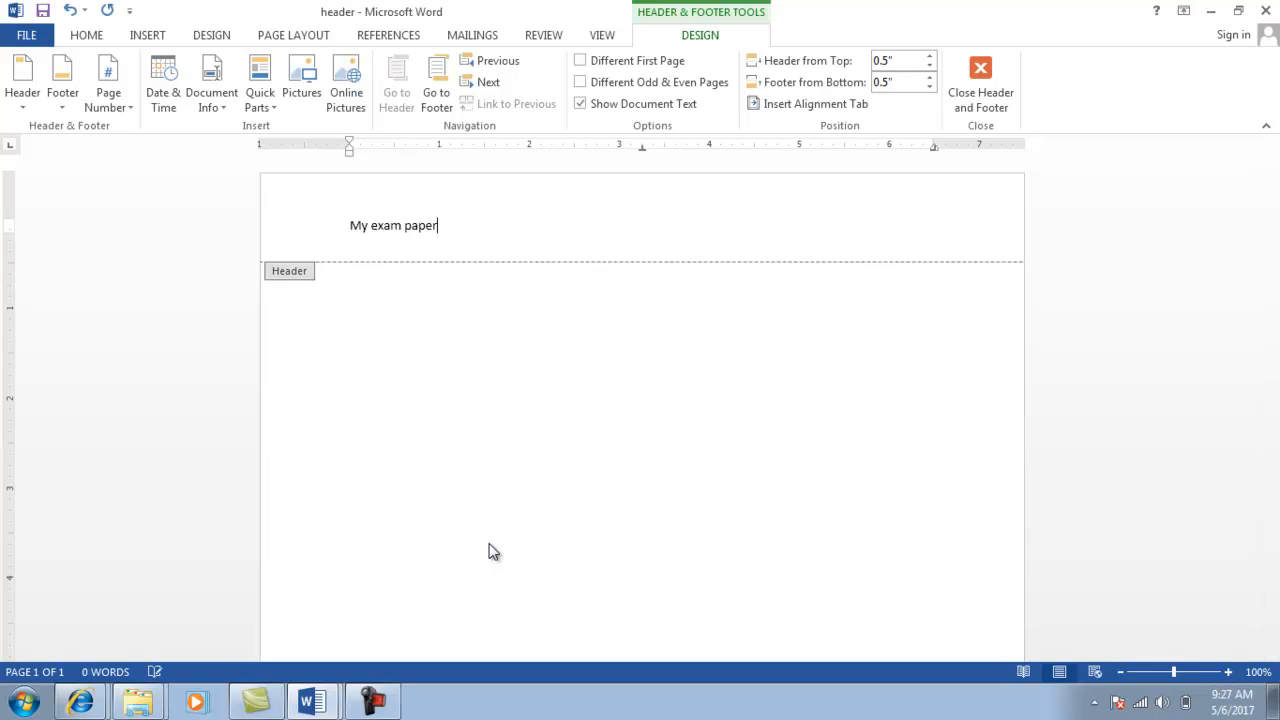
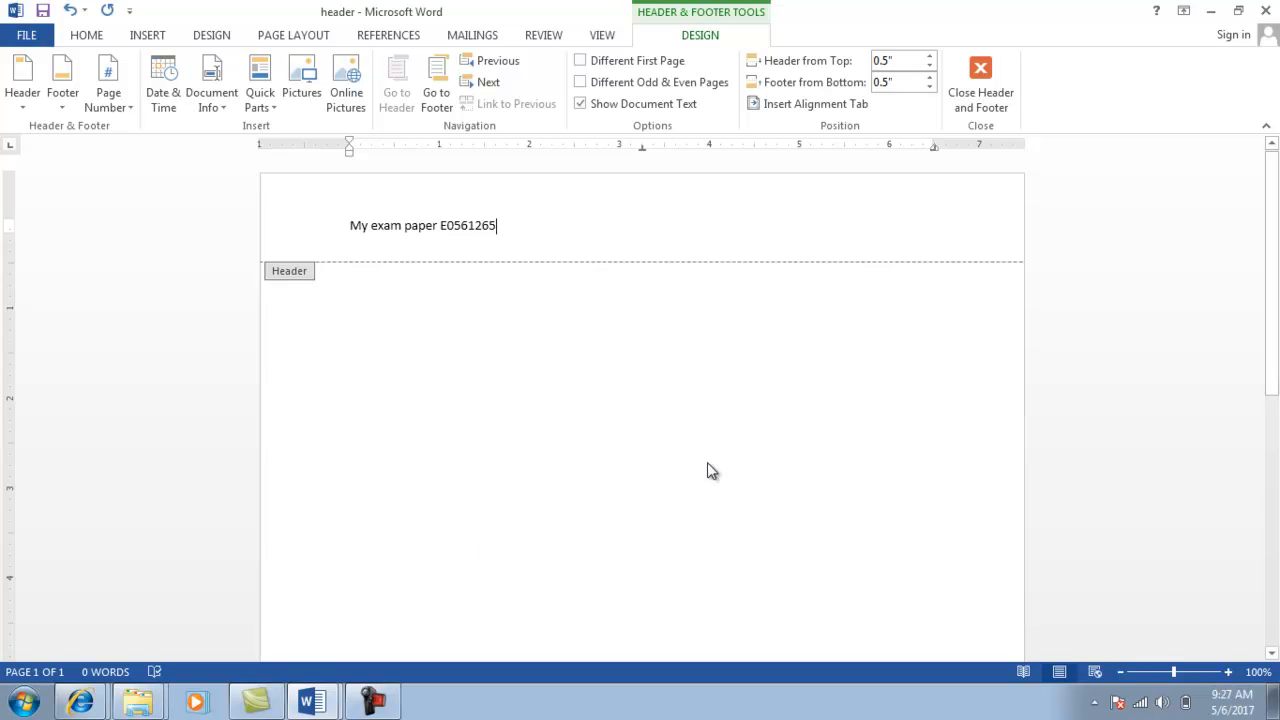
pyautogui.click(980, 100)
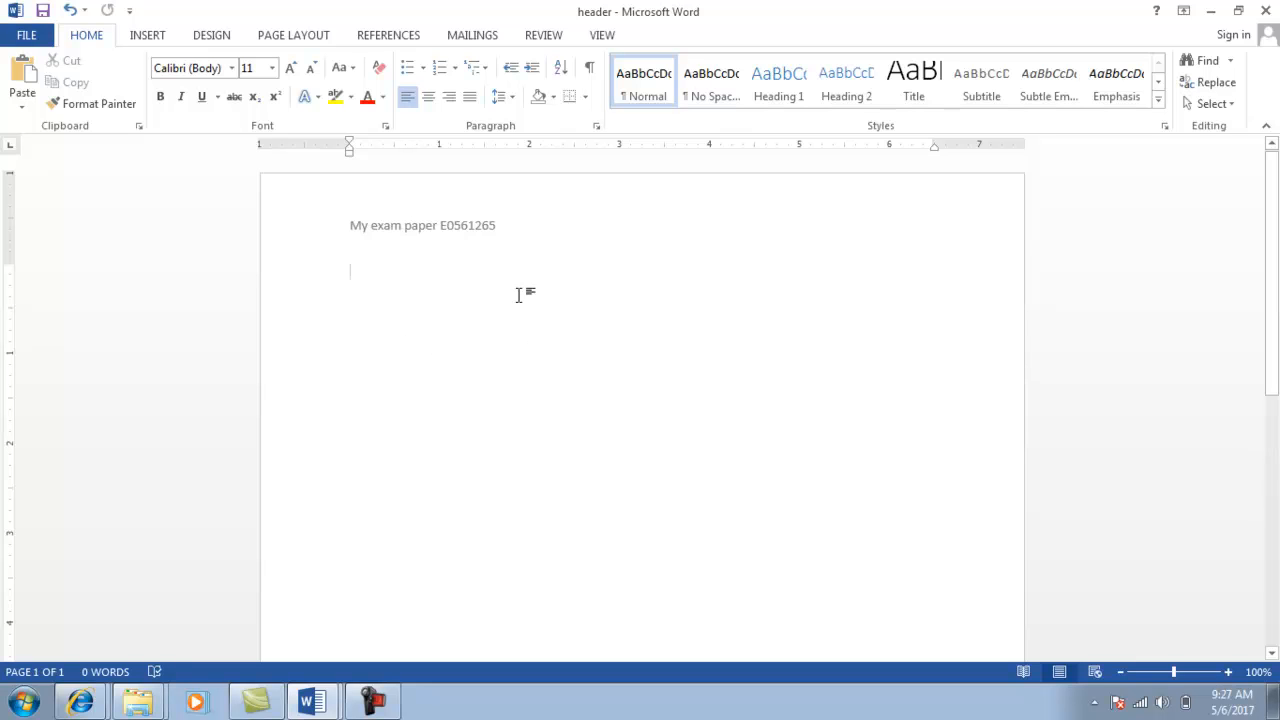
# Add a second page to the header document and type 'g' on it.
pyautogui.hotkey('ctrl', 'Return')
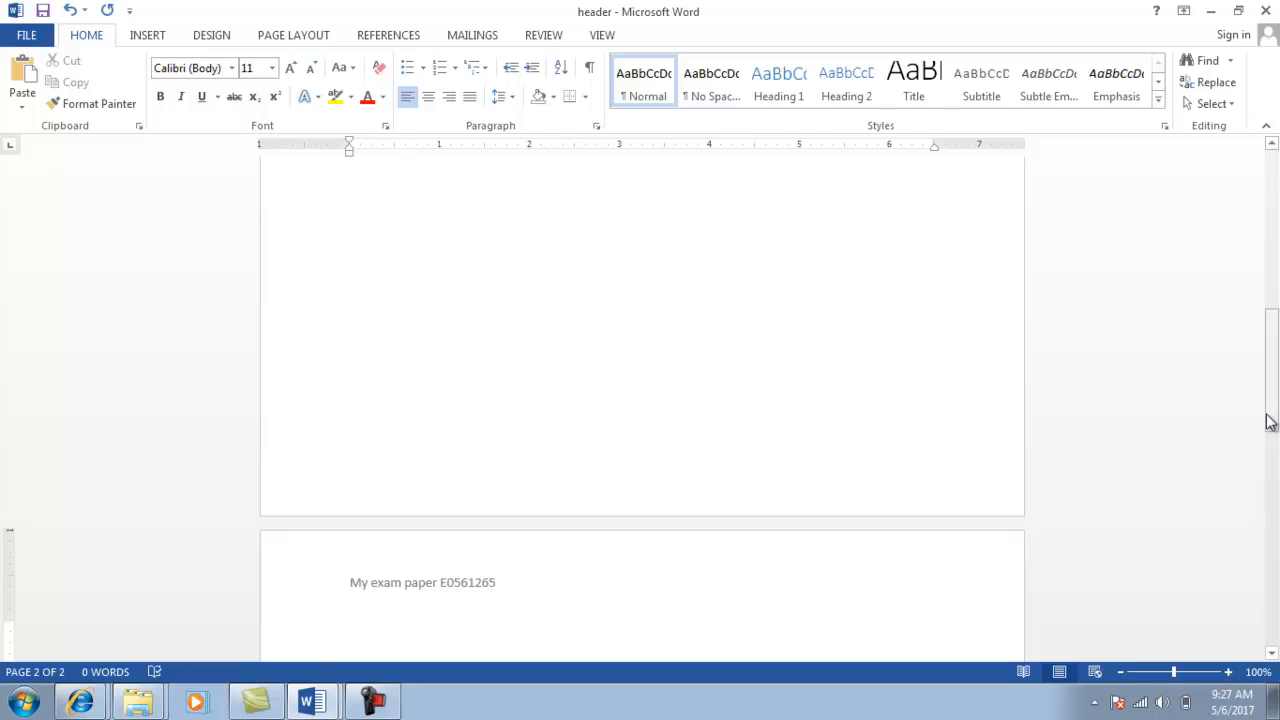
pyautogui.moveTo(1271, 420); pyautogui.dragTo(1274, 463)
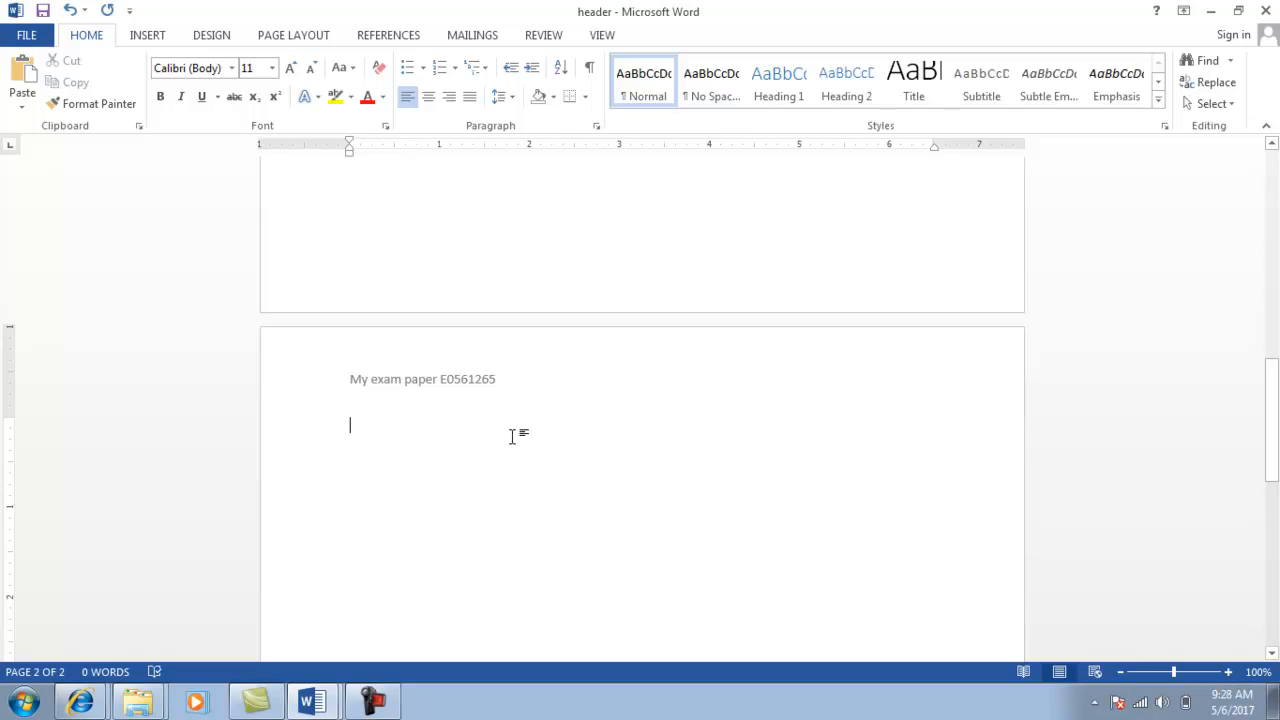
pyautogui.write('g')
# Insert a Next Page section break so page three starts a new section.
pyautogui.click(294, 36)
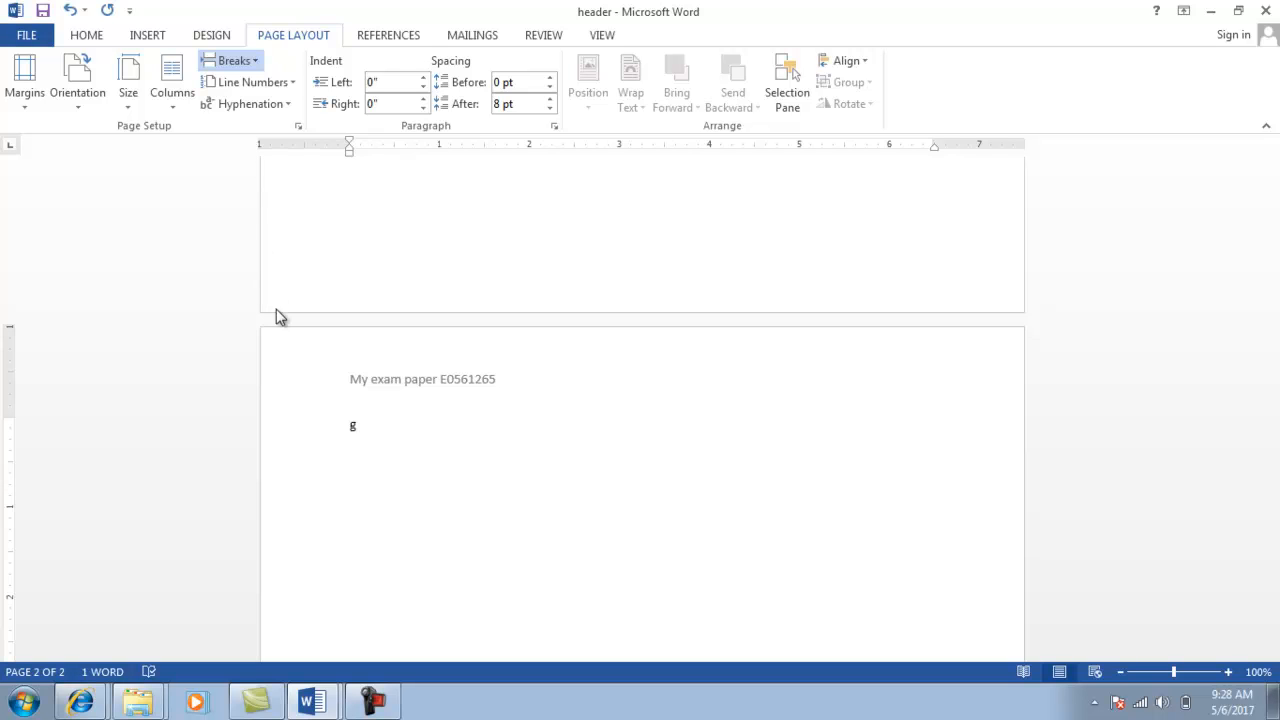
pyautogui.hotkey('ctrl', 'Return')
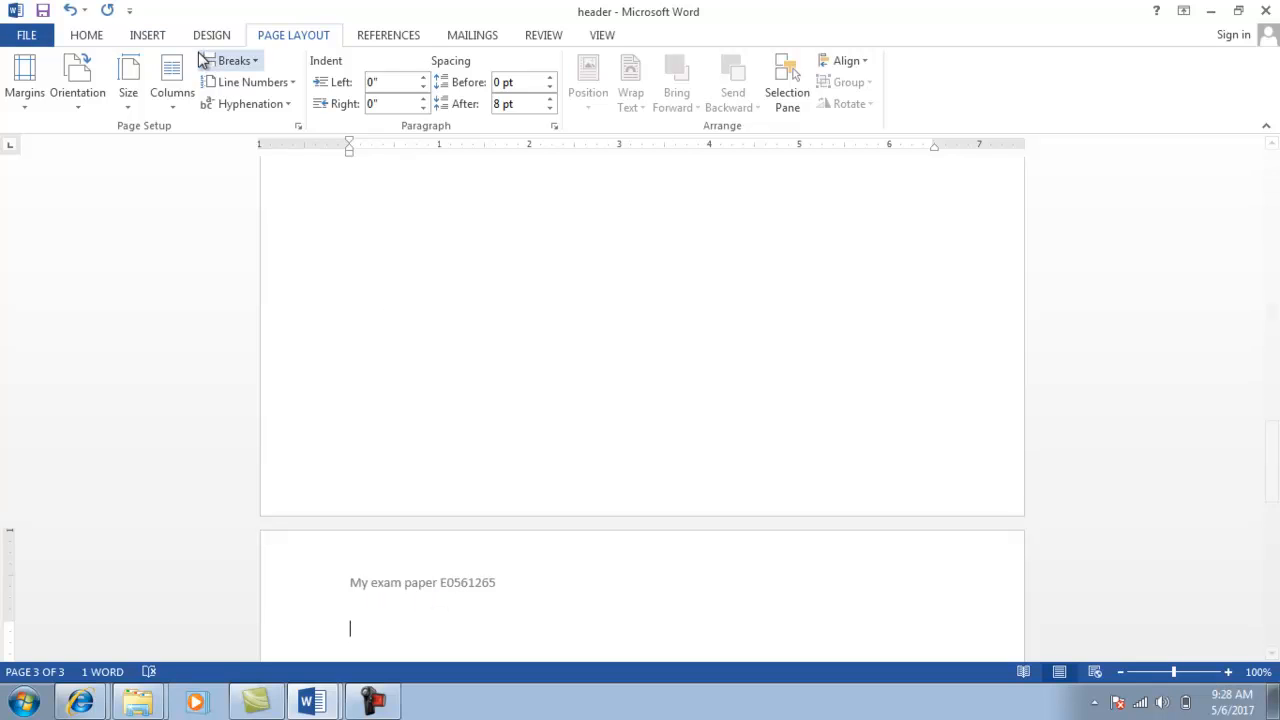
pyautogui.click(138, 37)
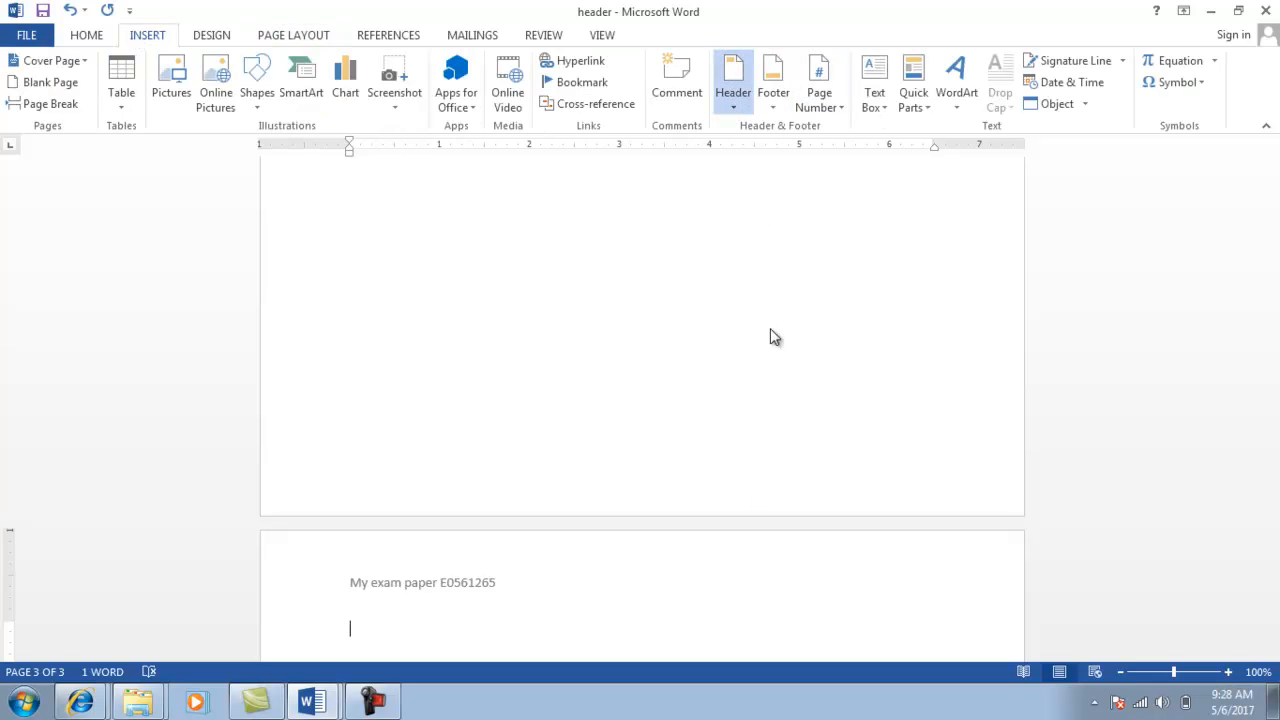
# Unlink page three's header from the previous section and replace its text with 'Bca exam'.
pyautogui.doubleClick(765, 572)
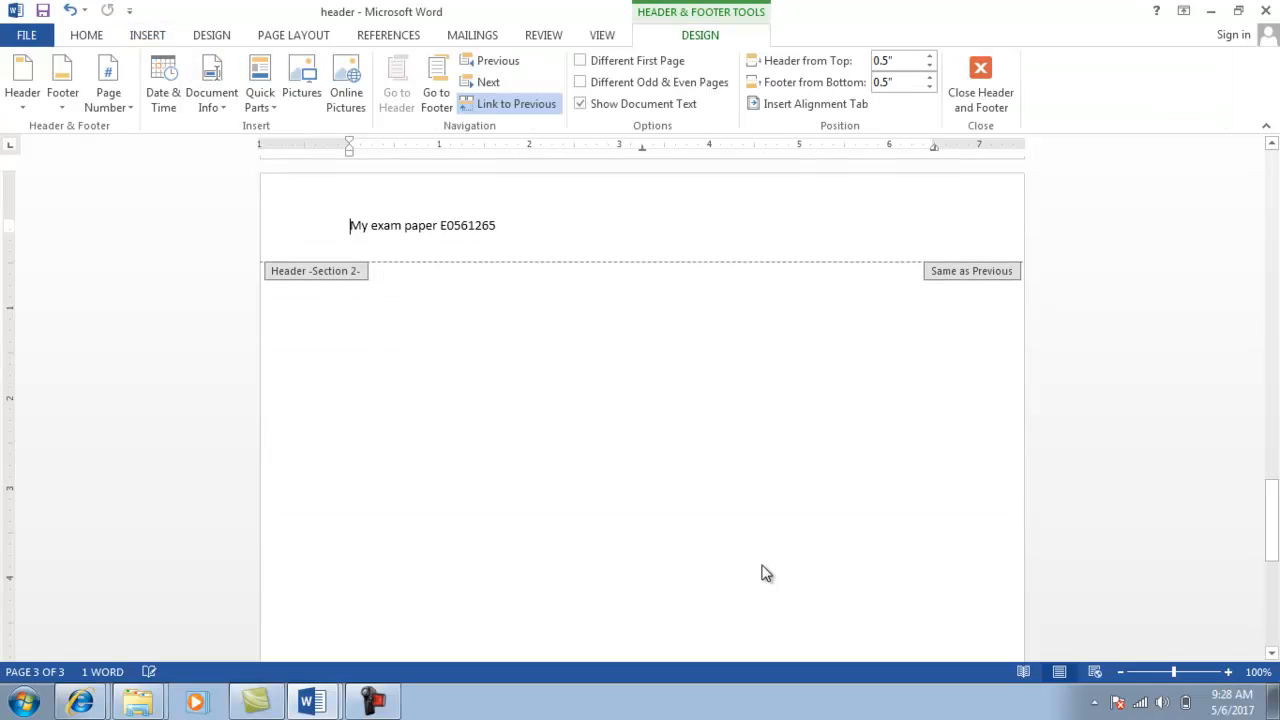
pyautogui.click(512, 107)
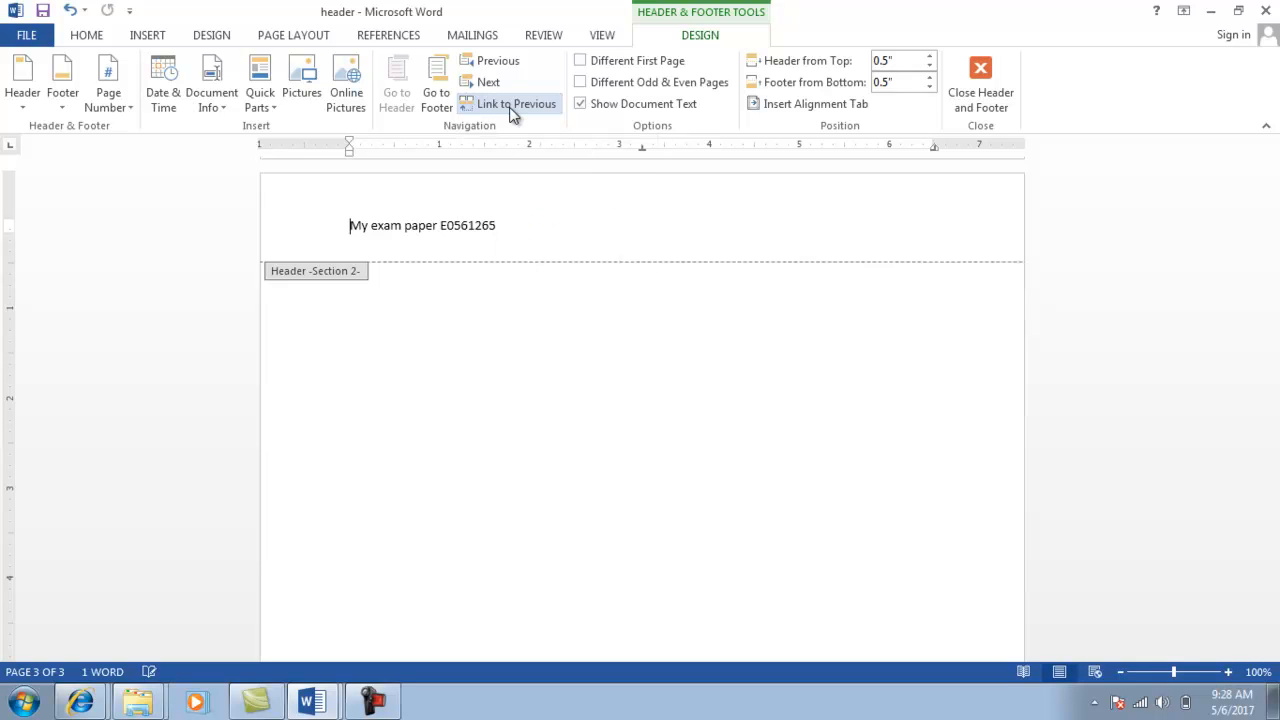
pyautogui.click(514, 224)
pyautogui.press('BackSpace')
pyautogui.press('BackSpace')
pyautogui.press('BackSpace')
pyautogui.press('BackSpace')
pyautogui.press('BackSpace')
pyautogui.press('BackSpace')
pyautogui.press('BackSpace')
pyautogui.press('BackSpace')
pyautogui.press('BackSpace')
pyautogui.press('BackSpace')
pyautogui.press('BackSpace')
pyautogui.press('BackSpace')
pyautogui.press('BackSpace')
pyautogui.press('BackSpace')
pyautogui.press('BackSpace')
pyautogui.press('BackSpace')
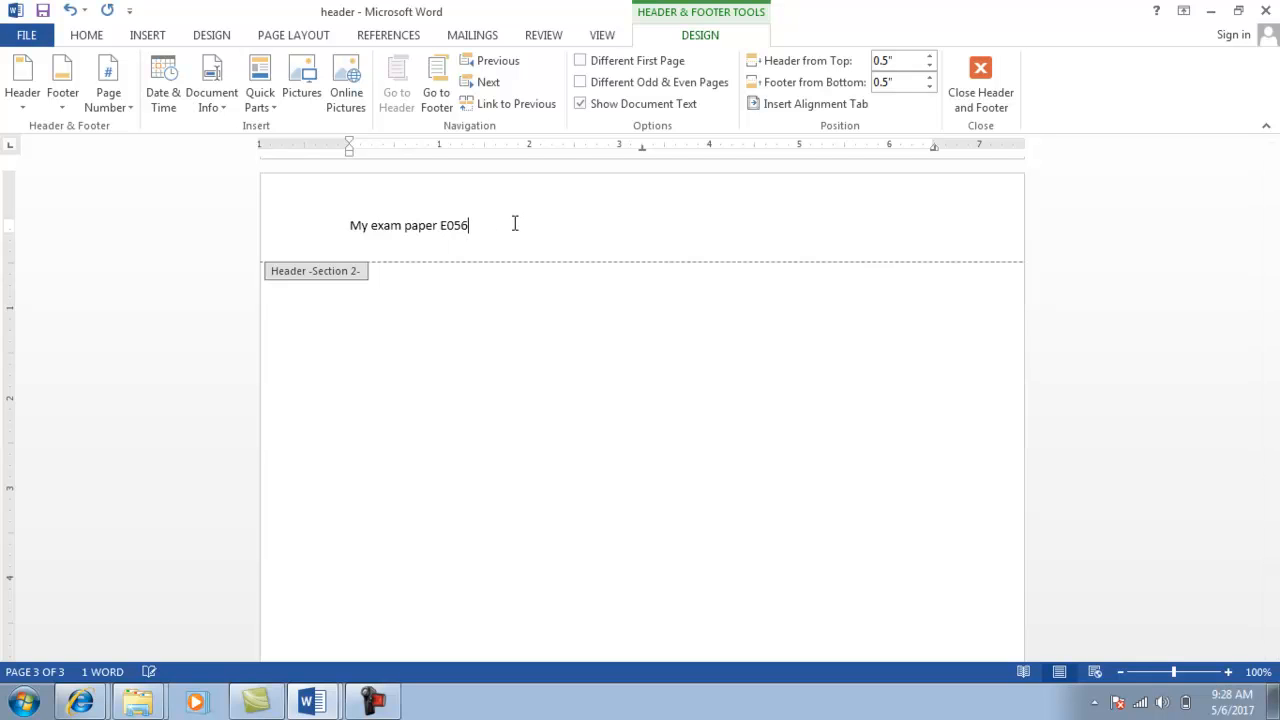
pyautogui.press('BackSpace')
pyautogui.press('BackSpace')
pyautogui.press('BackSpace')
pyautogui.press('BackSpace')
pyautogui.press('BackSpace')
pyautogui.press('BackSpace')
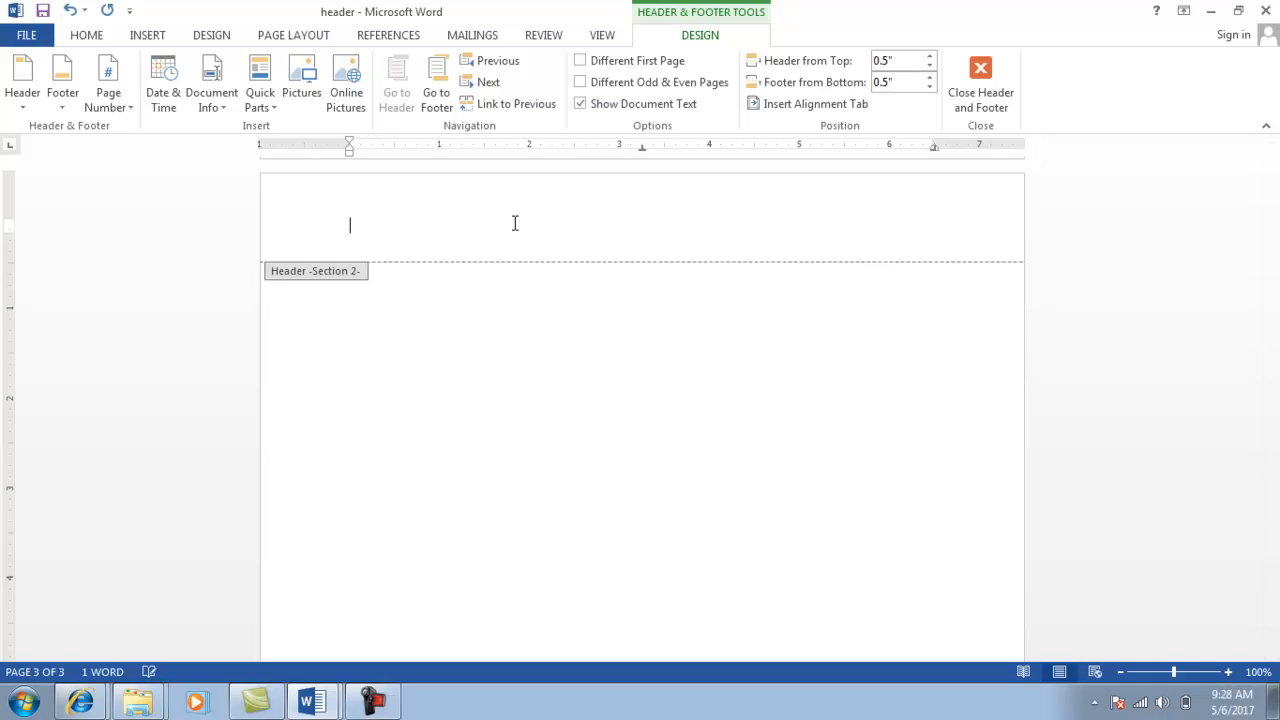
pyautogui.hotkey('alt', 'Tab')
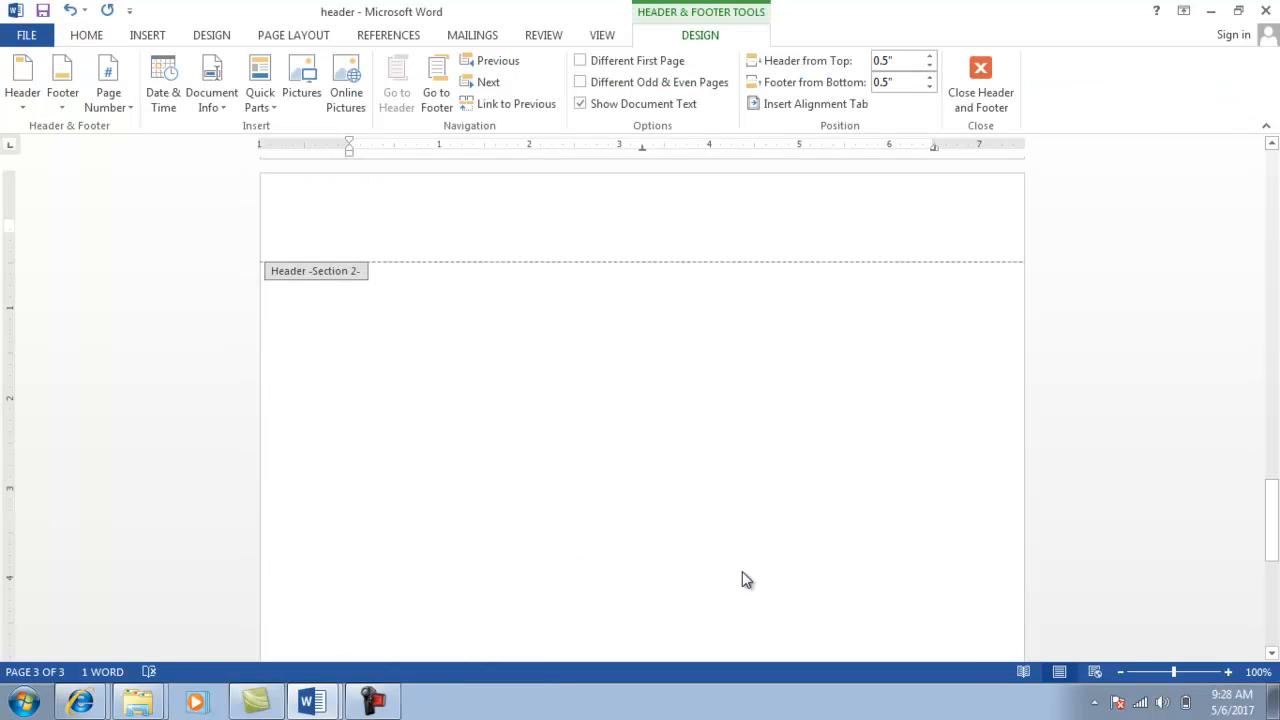
pyautogui.write('Bca exam')
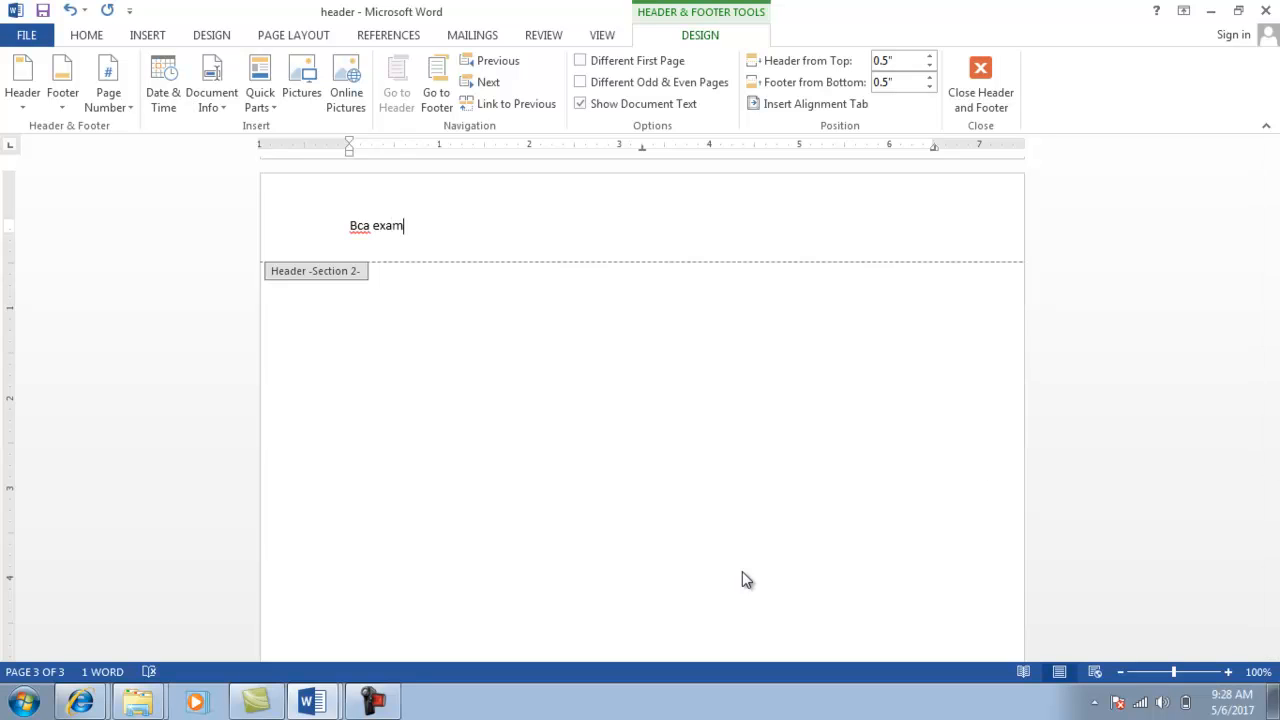
pyautogui.click(988, 100)
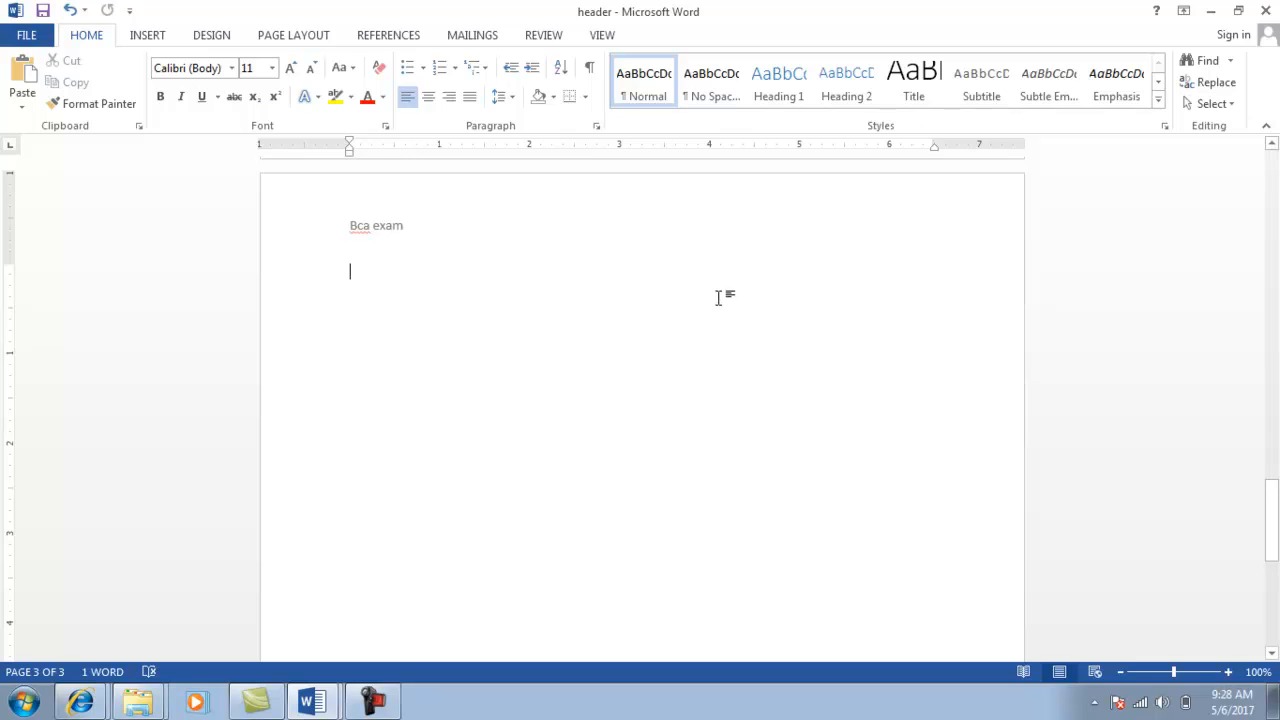
# Insert page breaks from page two so the document runs to five pages.
pyautogui.hotkey('ctrl', 'Home')
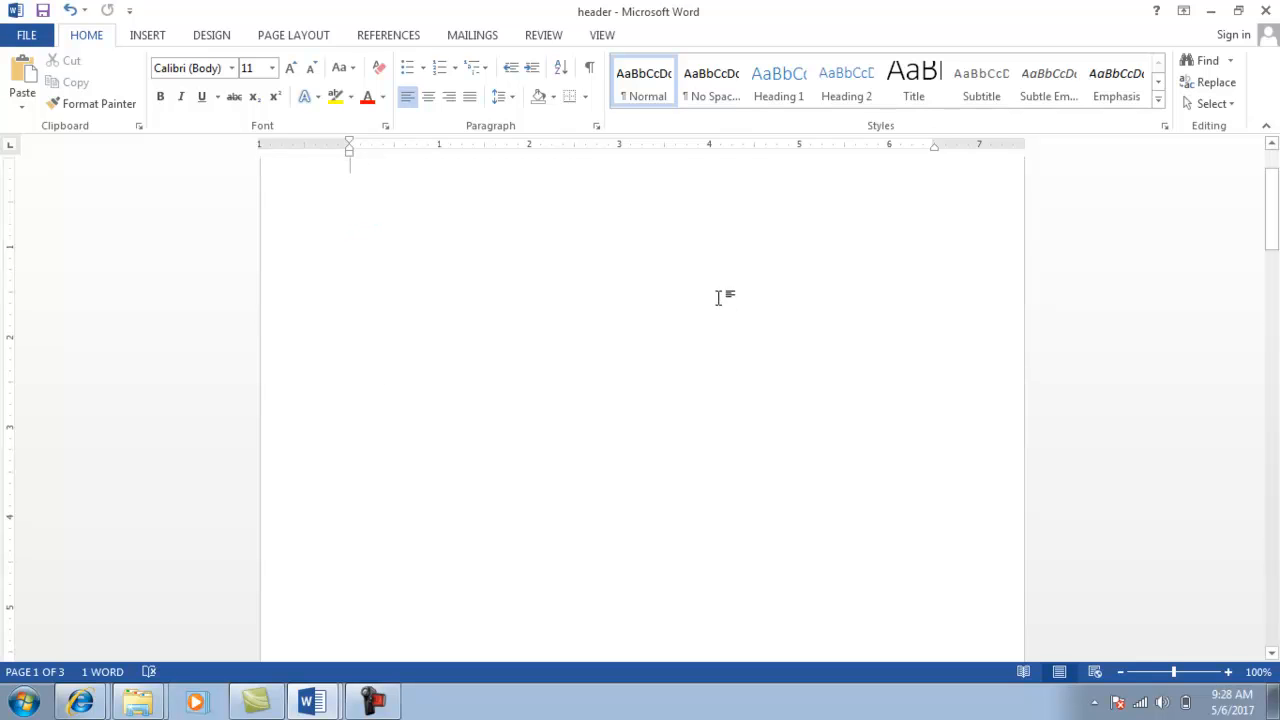
pyautogui.moveTo(1274, 217); pyautogui.dragTo(1273, 177)
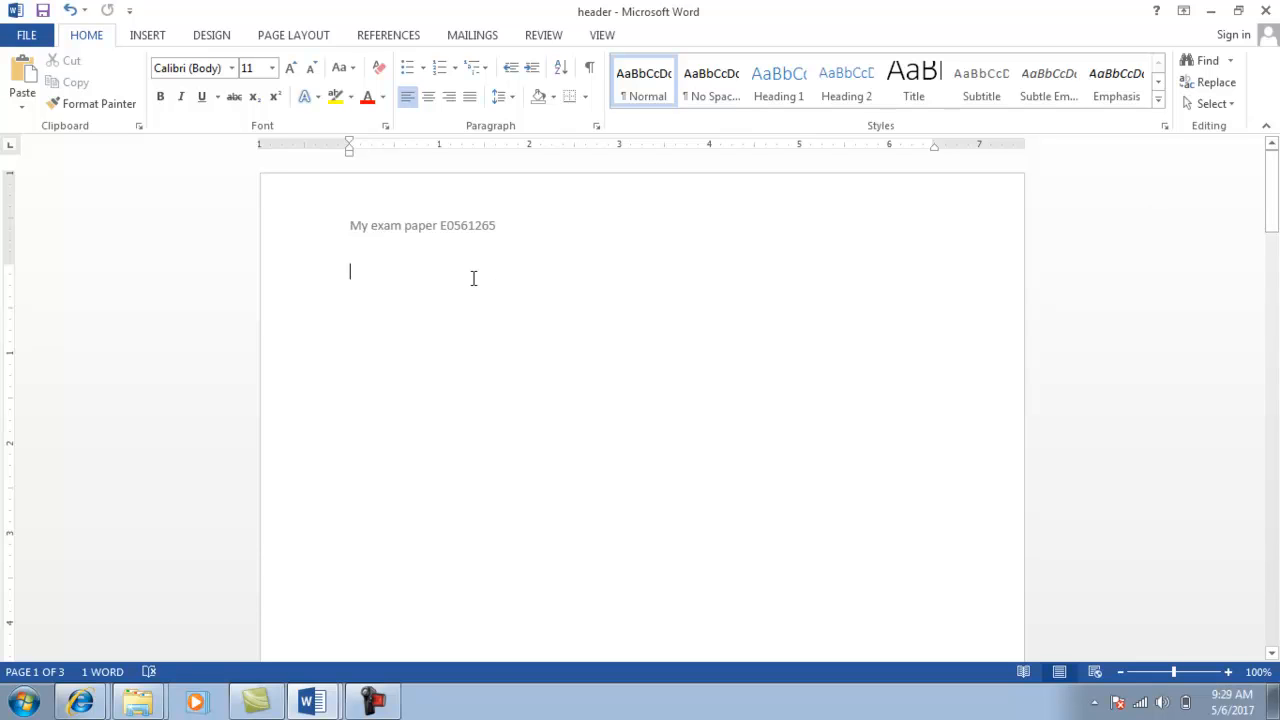
pyautogui.press('Down')
pyautogui.press('Down')
pyautogui.press('Down')
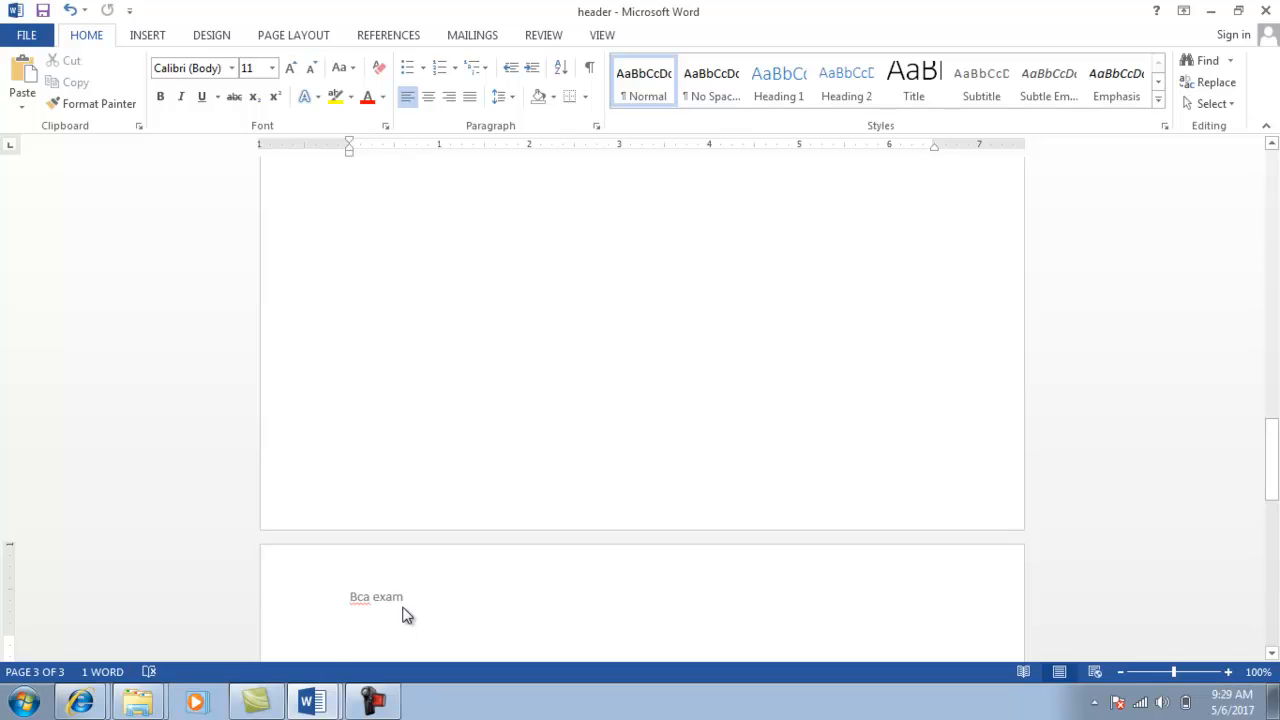
pyautogui.hotkey('ctrl', 'Return')
pyautogui.hotkey('ctrl', 'Return')
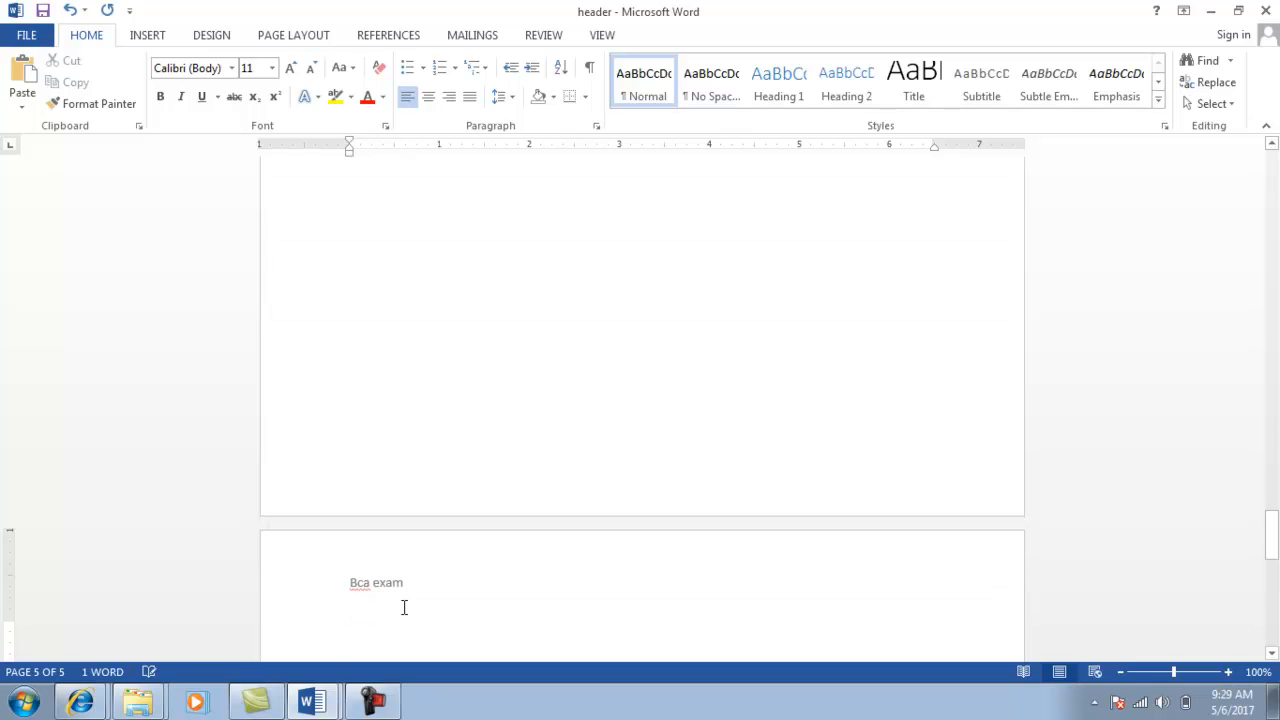
pyautogui.hotkey('alt', 'Tab')
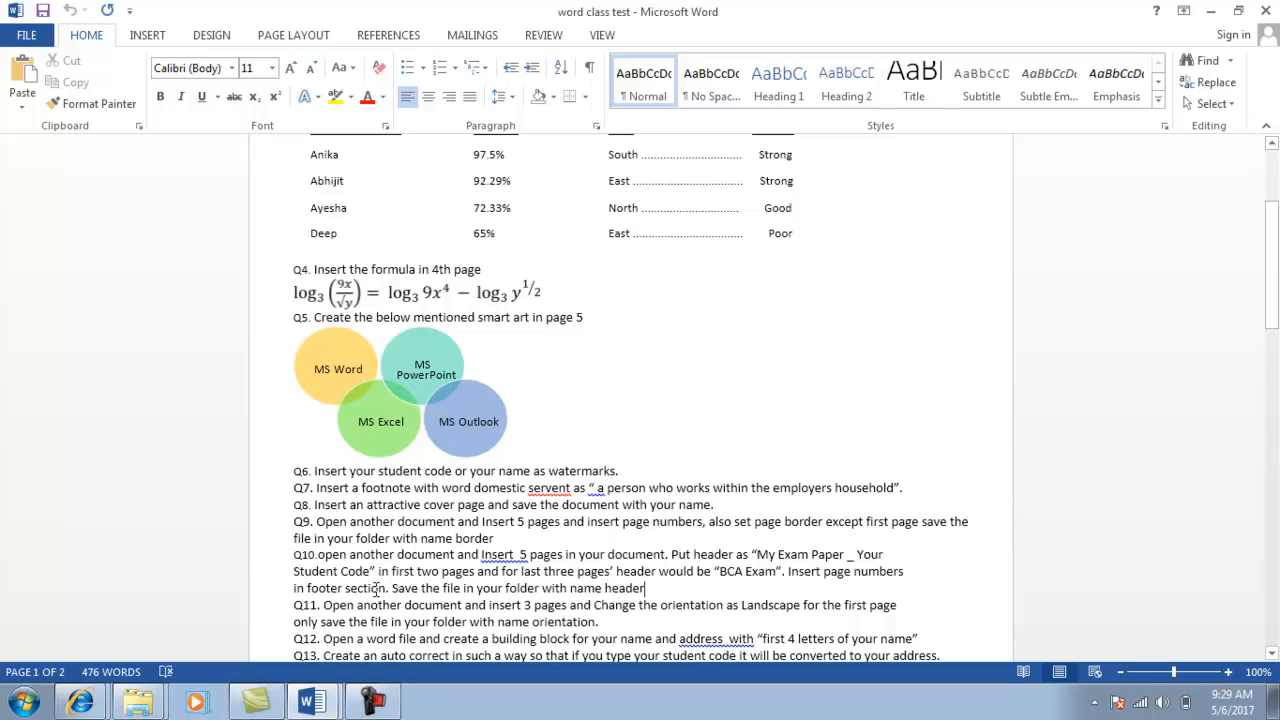
pyautogui.hotkey('alt', 'Tab')
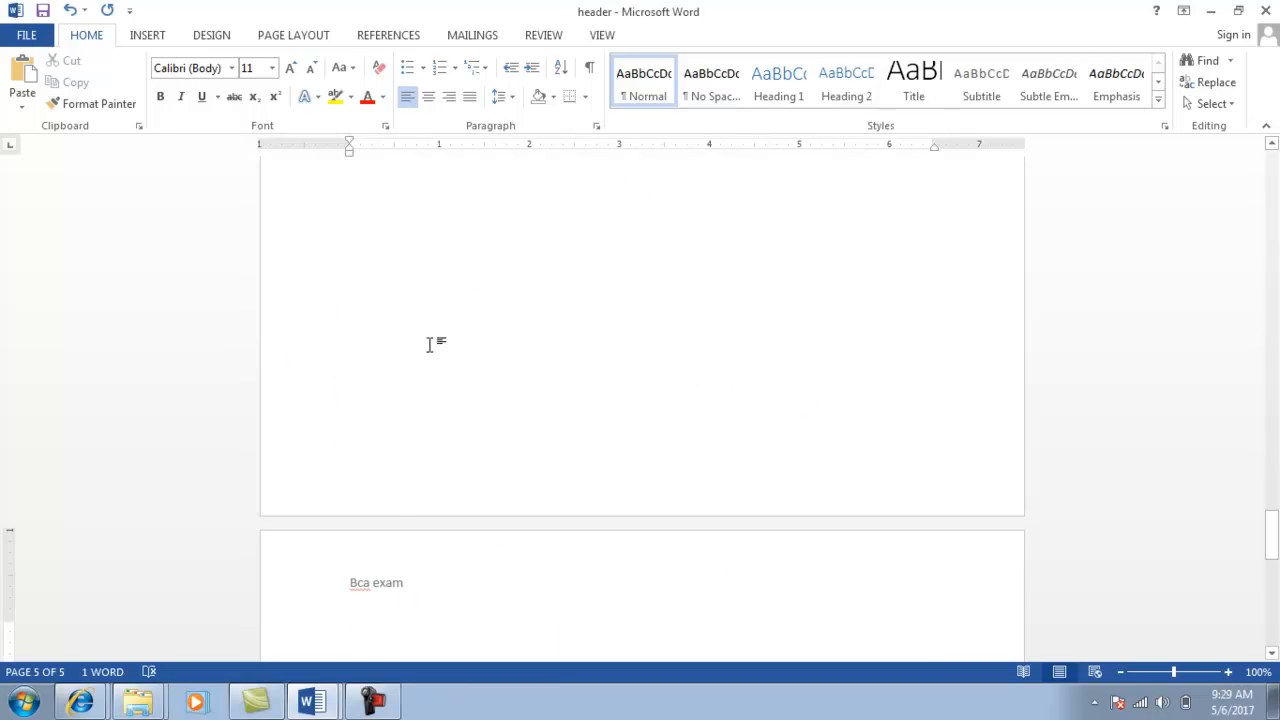
pyautogui.scroll(5, 445, 217)
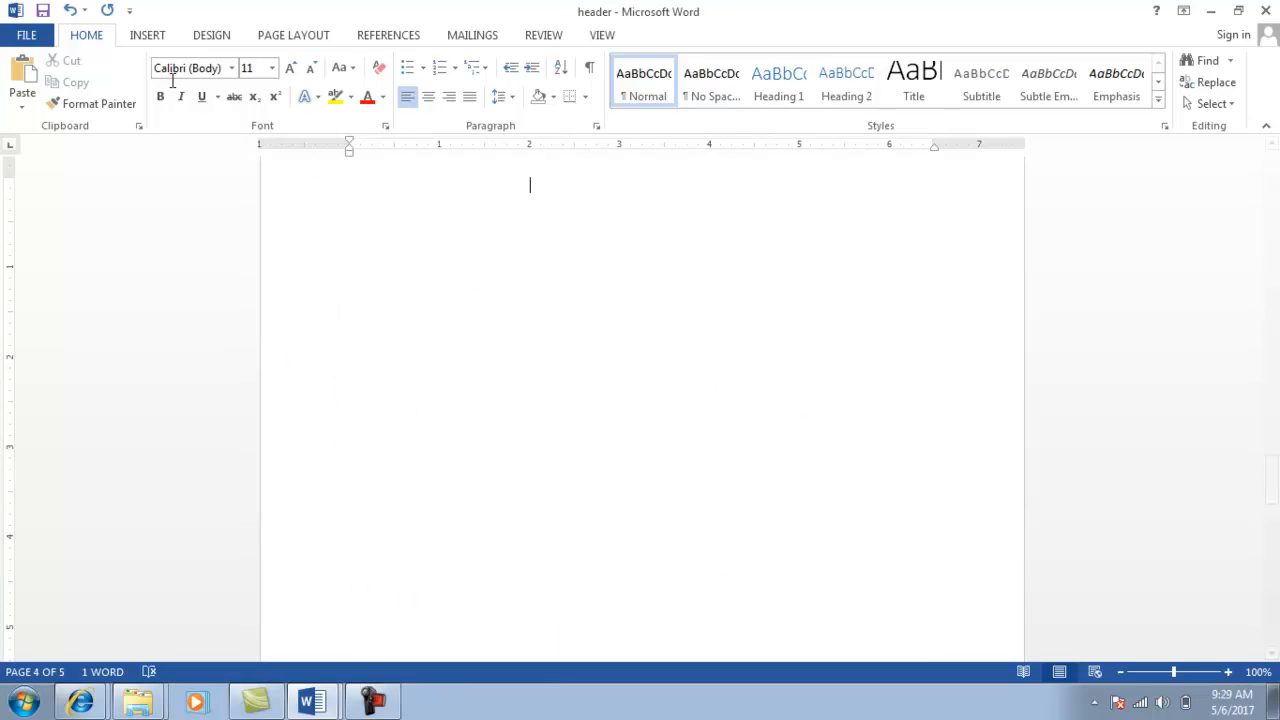
# Add bottom-of-page numbers in the footer, then check headers and footers through page 5.
pyautogui.click(145, 37)
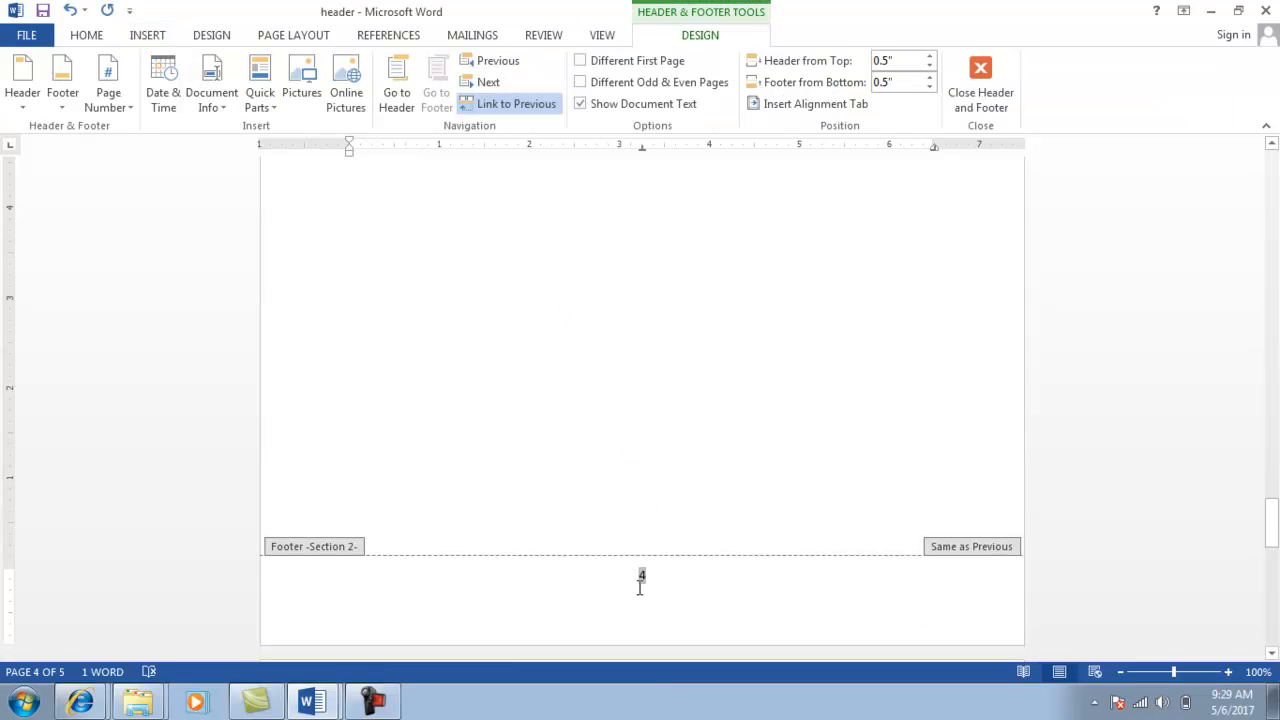
pyautogui.click(979, 78)
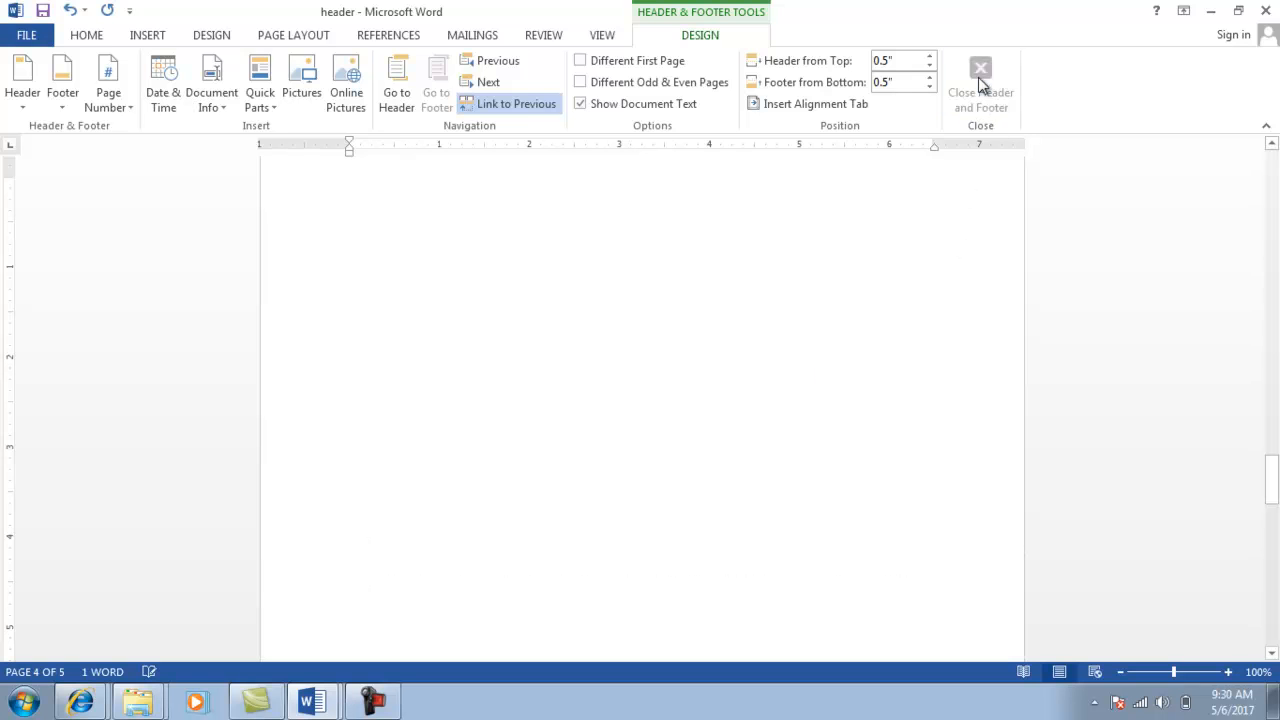
pyautogui.click(624, 380)
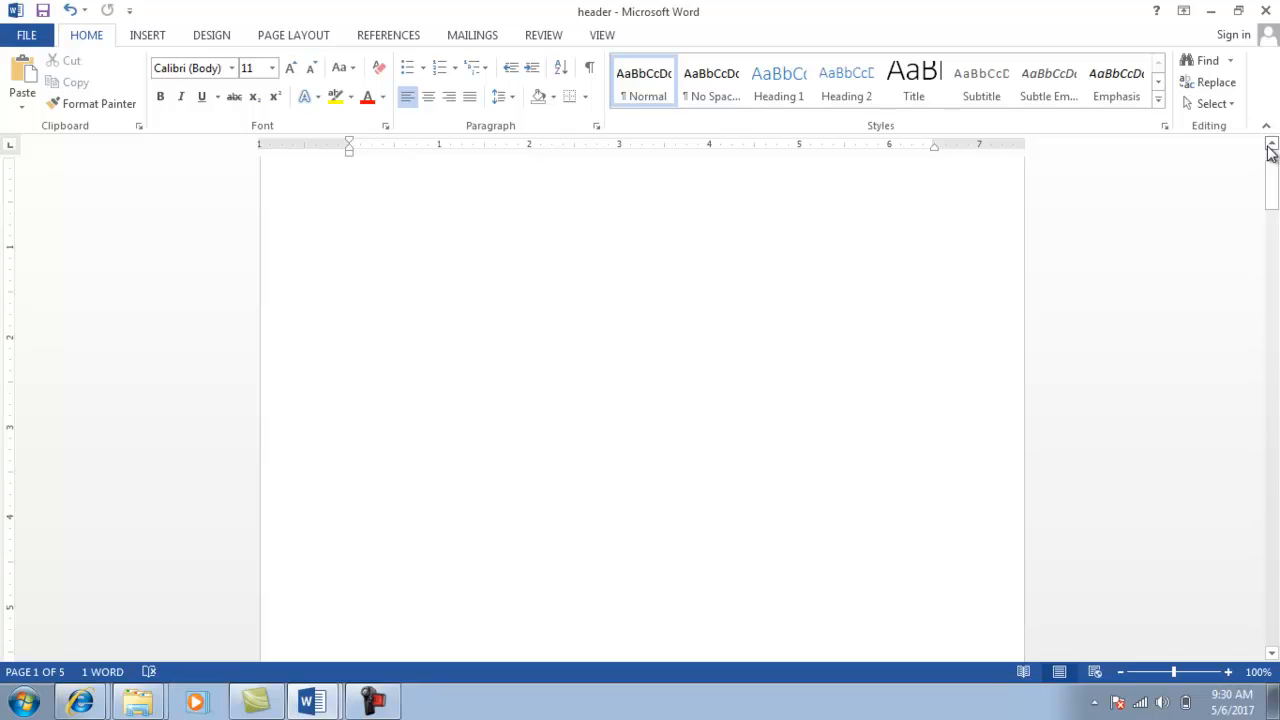
pyautogui.click(1271, 148)
pyautogui.click(1271, 148)
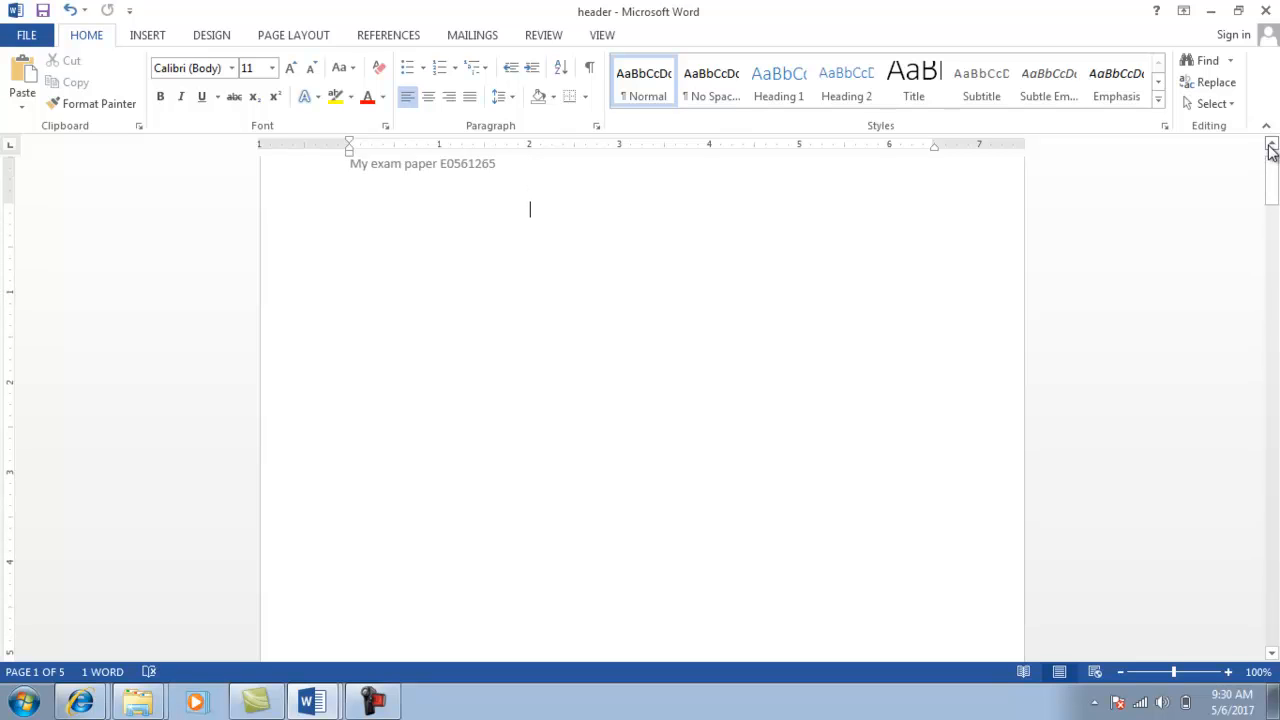
pyautogui.click(1271, 148)
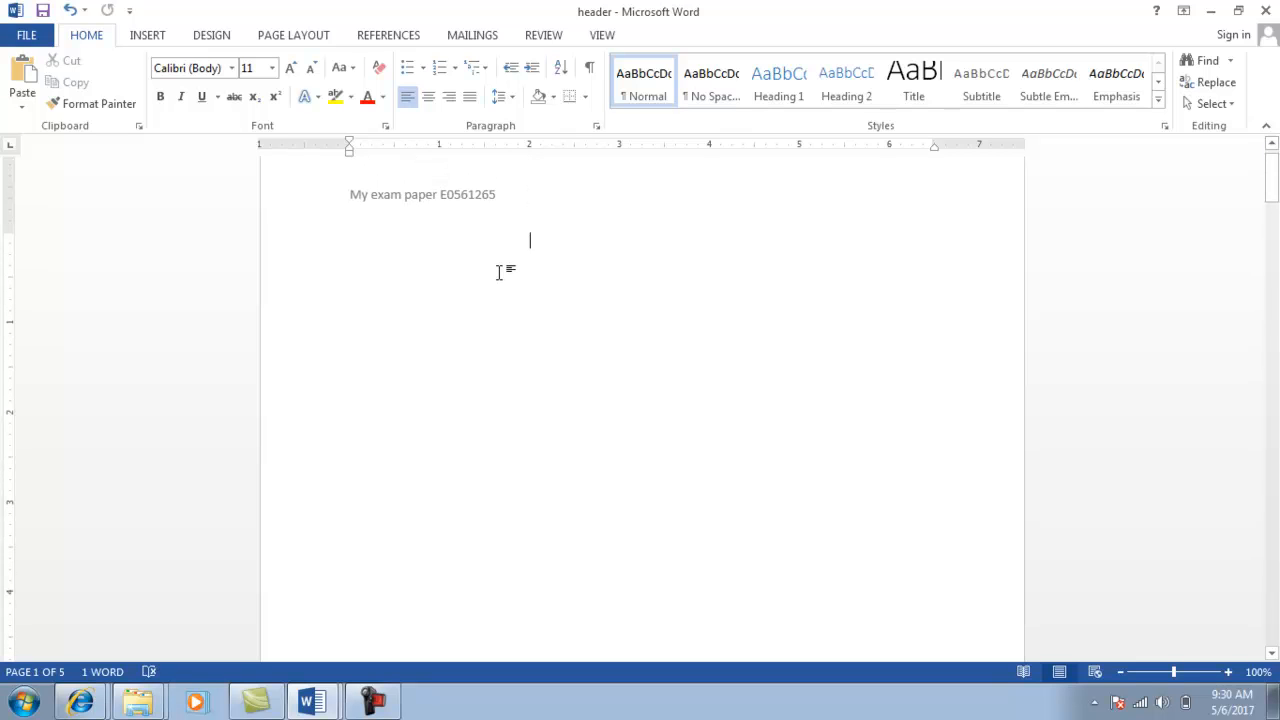
pyautogui.scroll(-5, 499, 272)
pyautogui.press('Down')
pyautogui.press('Down')
pyautogui.press('Down')
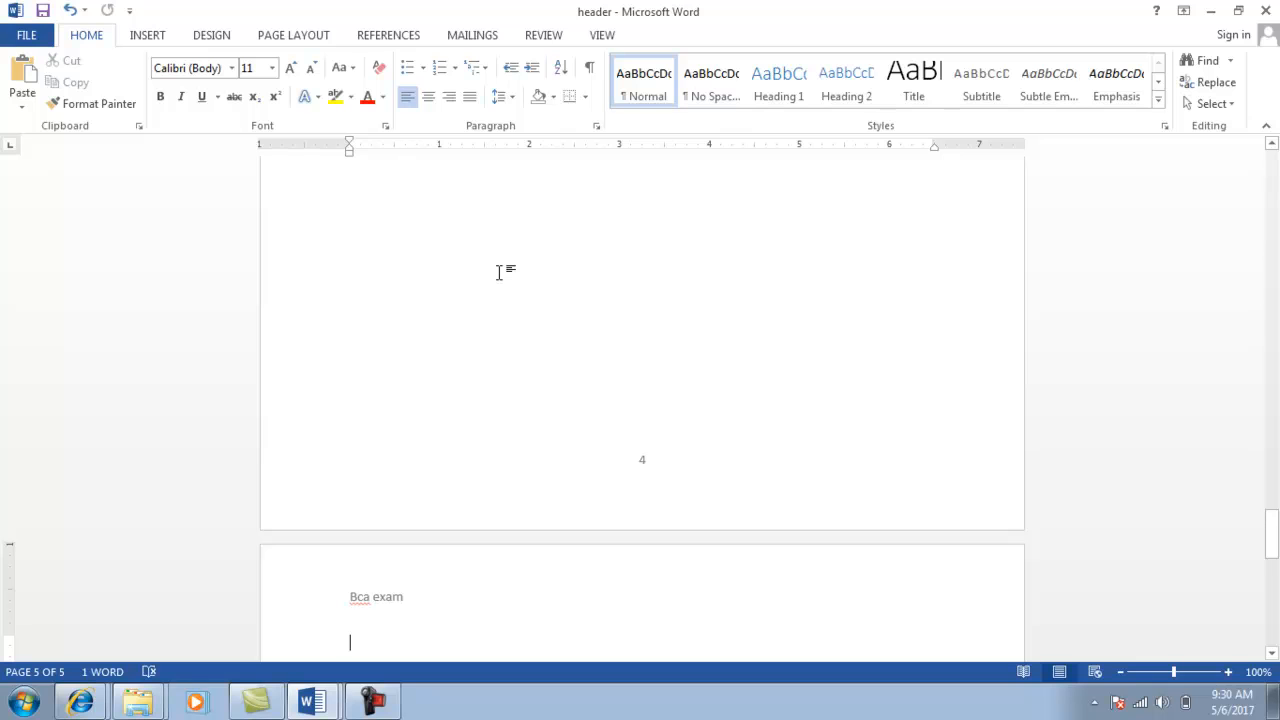
# Close the header document with its changes saved, then mark question Q11 in the test.
pyautogui.click(1266, 14)
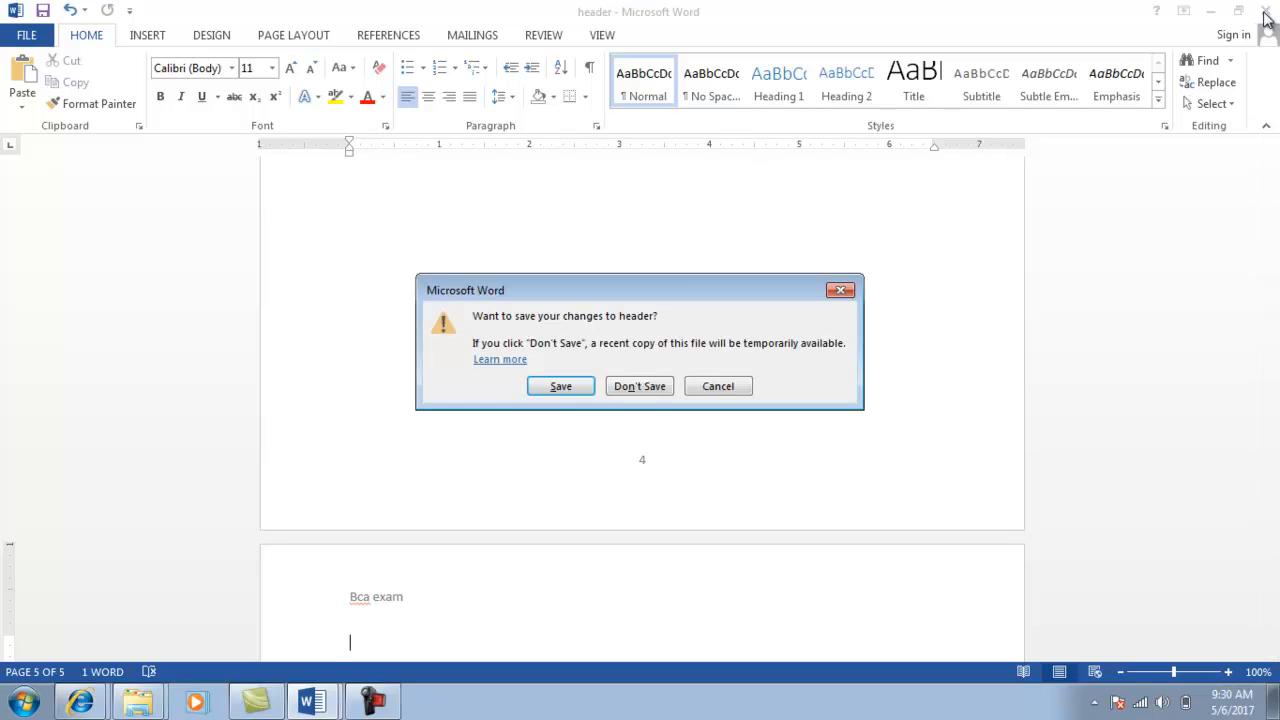
pyautogui.click(560, 388)
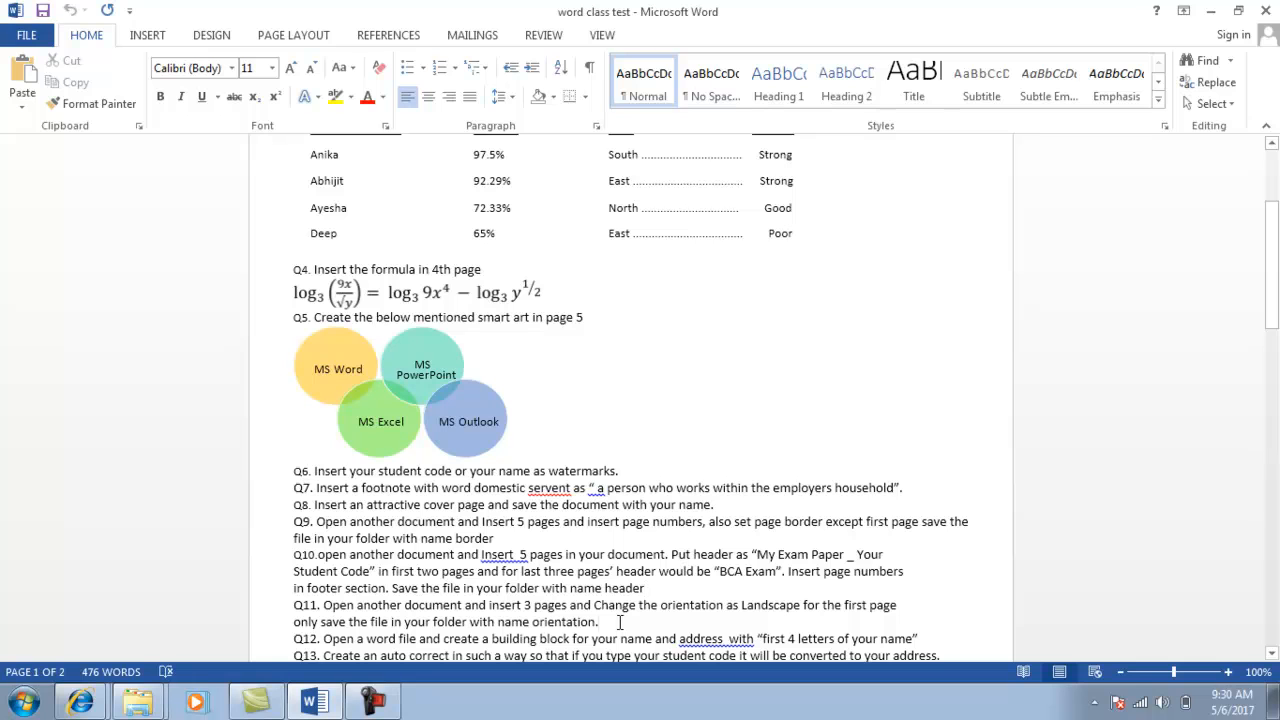
pyautogui.click(620, 622)
# Create a new Word document named 'orientation' in the Explorer folder and open it.
pyautogui.hotkey('alt', 'Tab')
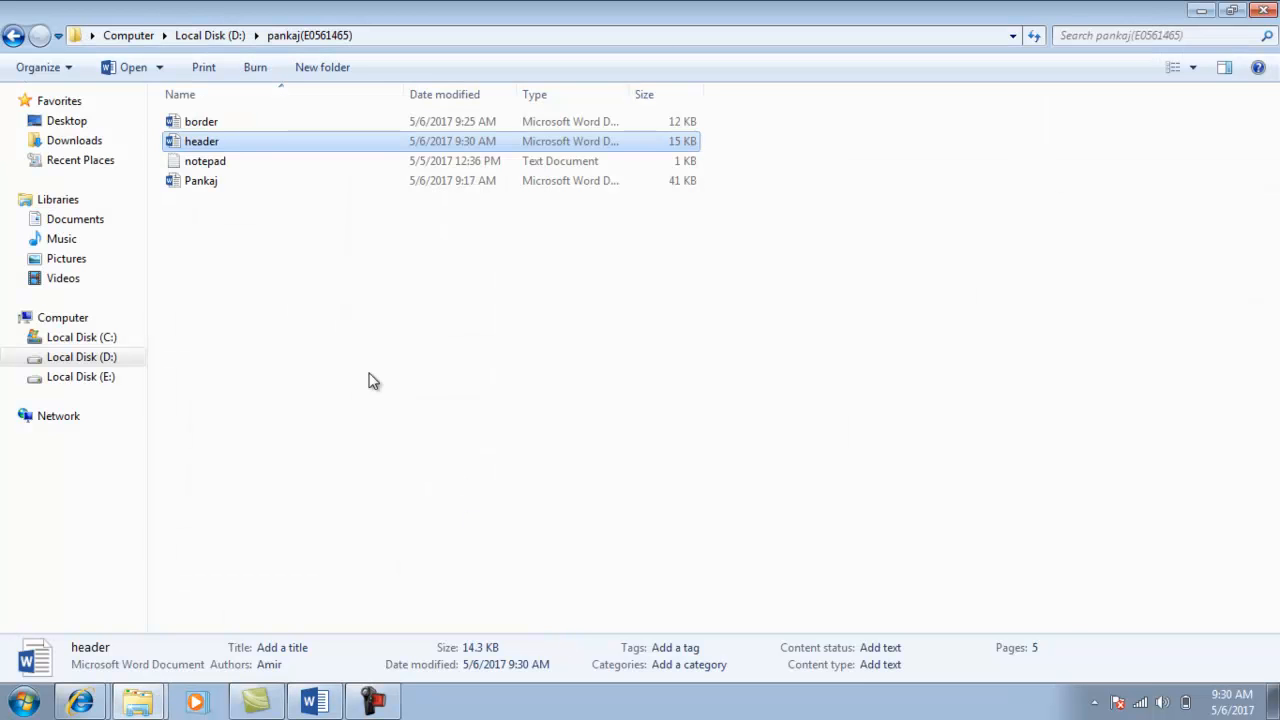
pyautogui.rightClick(257, 236)
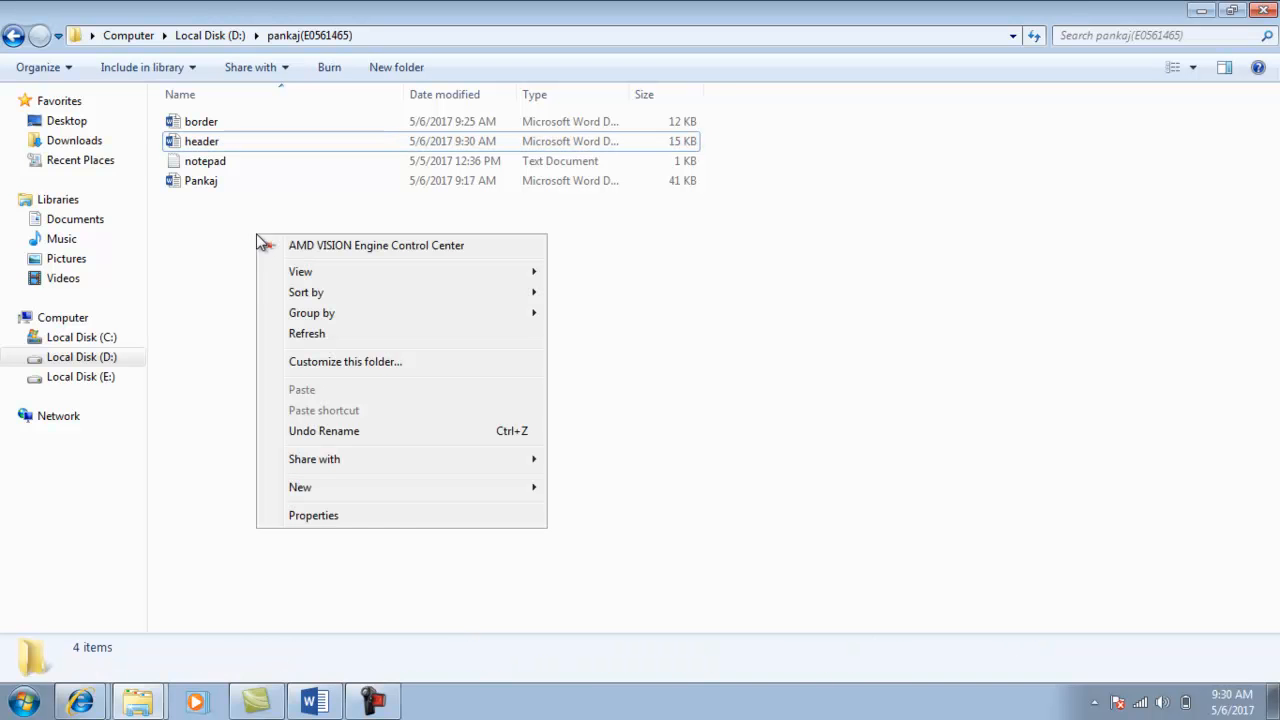
pyautogui.moveTo(335, 483)
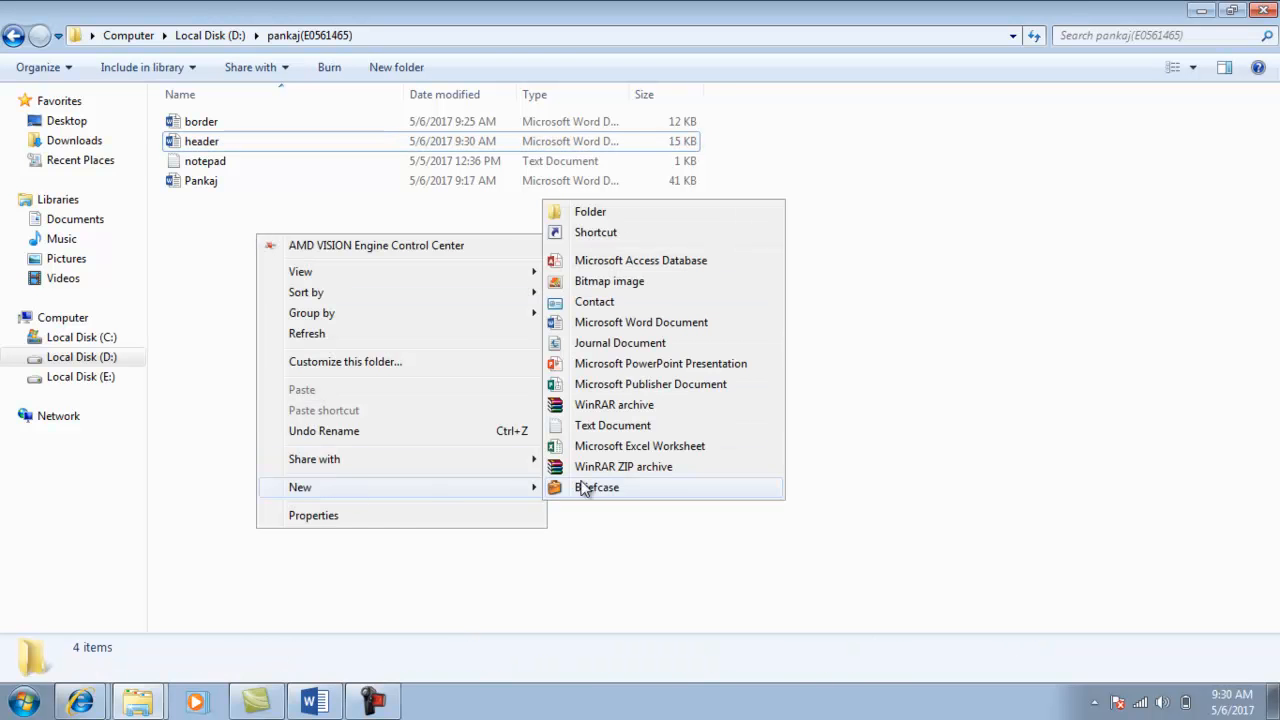
pyautogui.click(604, 324)
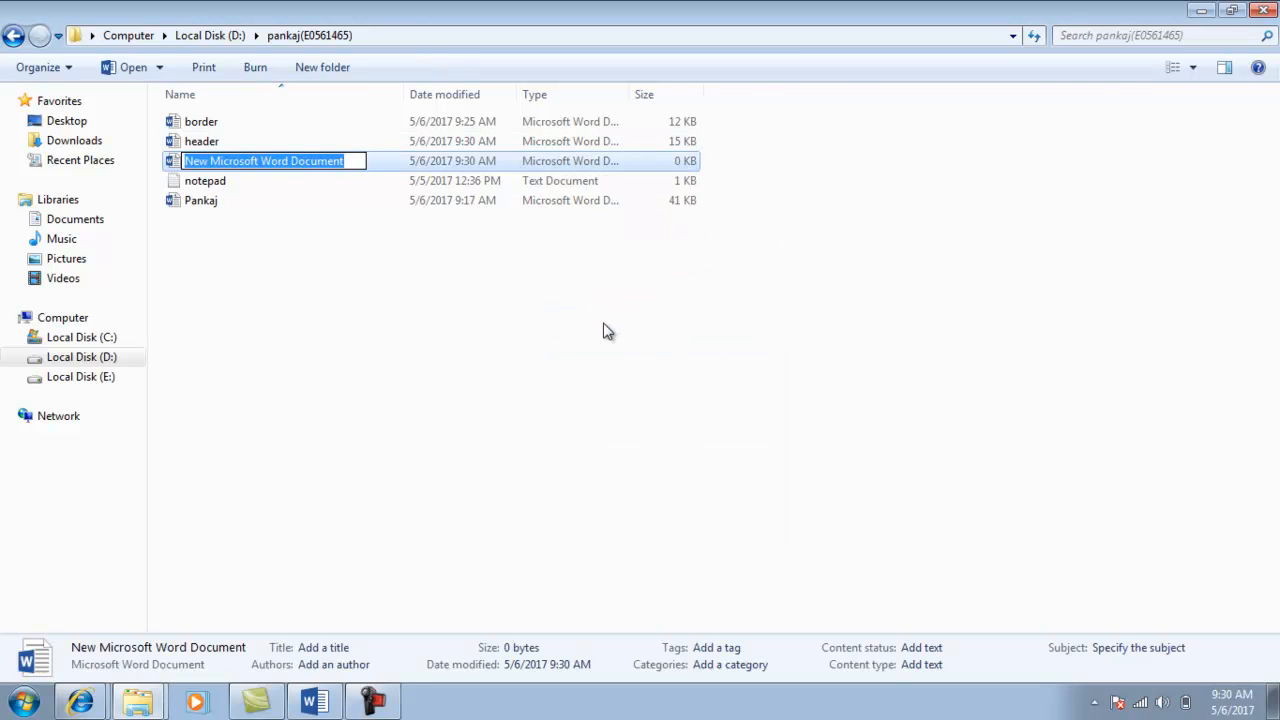
pyautogui.write('orientation')
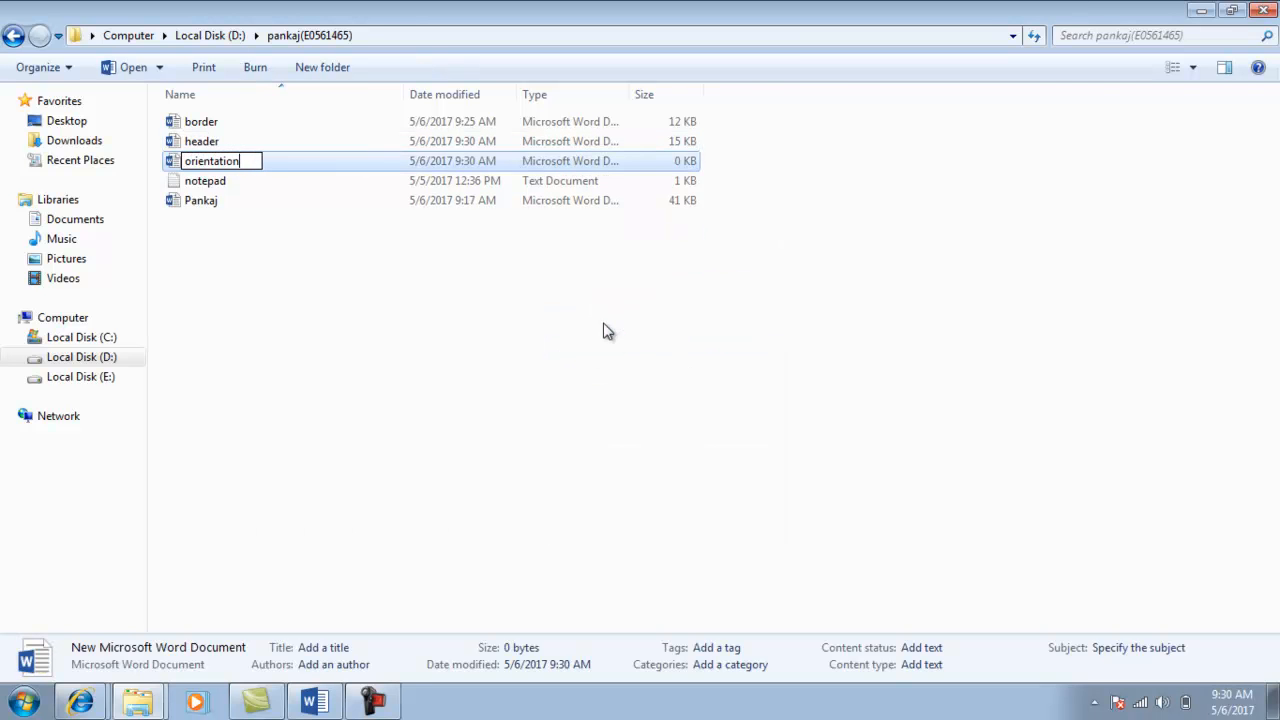
pyautogui.press('Return')
pyautogui.press('Return')
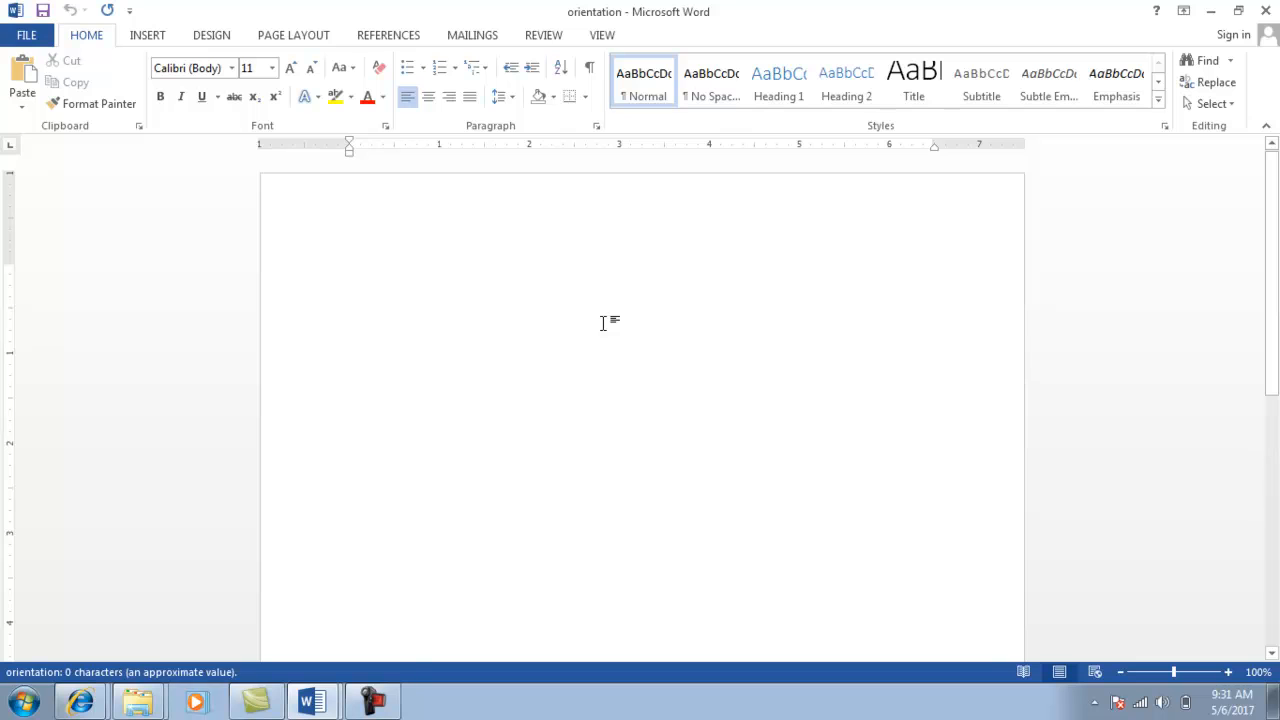
# Set the orientation document's pages to Landscape and type 'f' on page one.
pyautogui.click(297, 38)
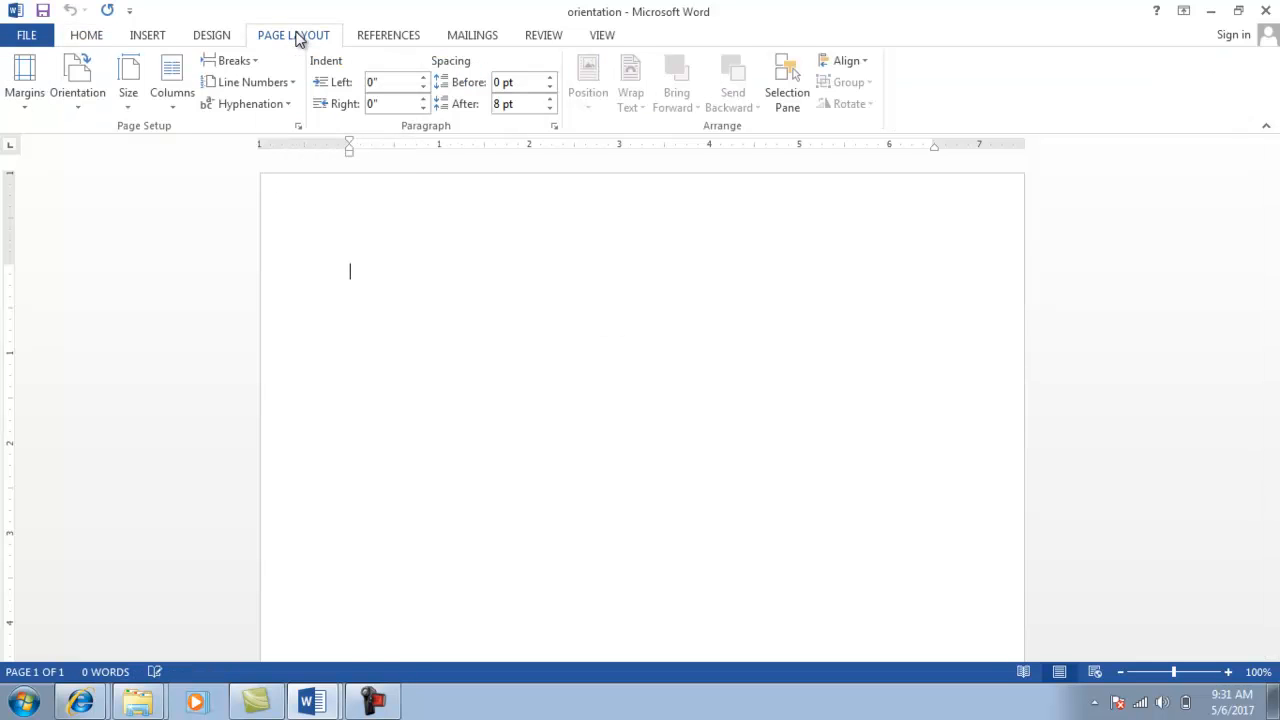
pyautogui.click(298, 128)
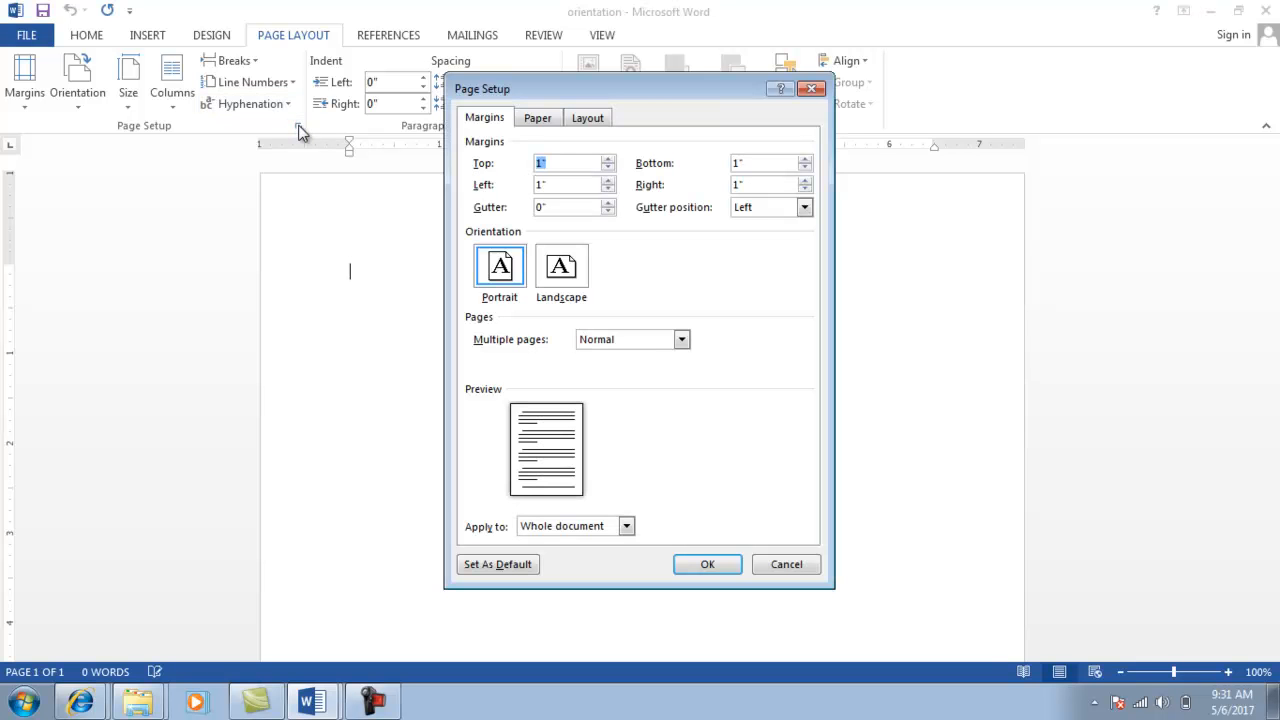
pyautogui.click(560, 276)
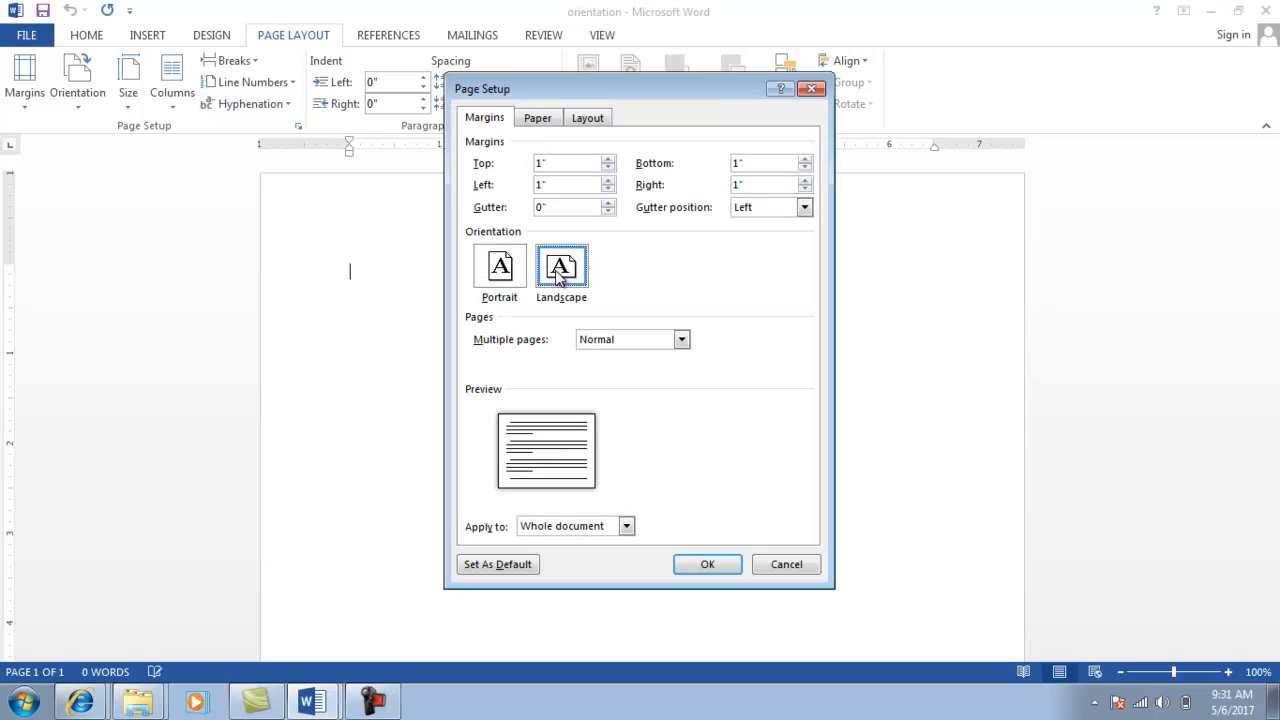
pyautogui.click(710, 571)
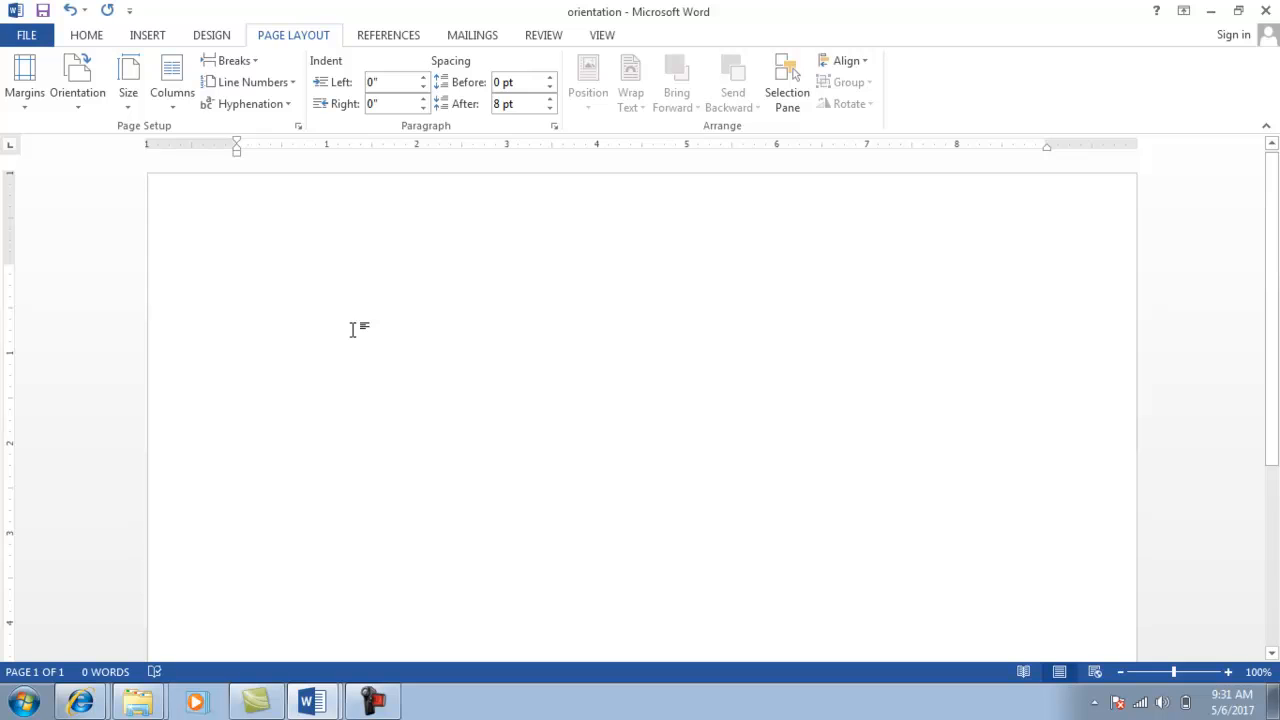
pyautogui.write('f')
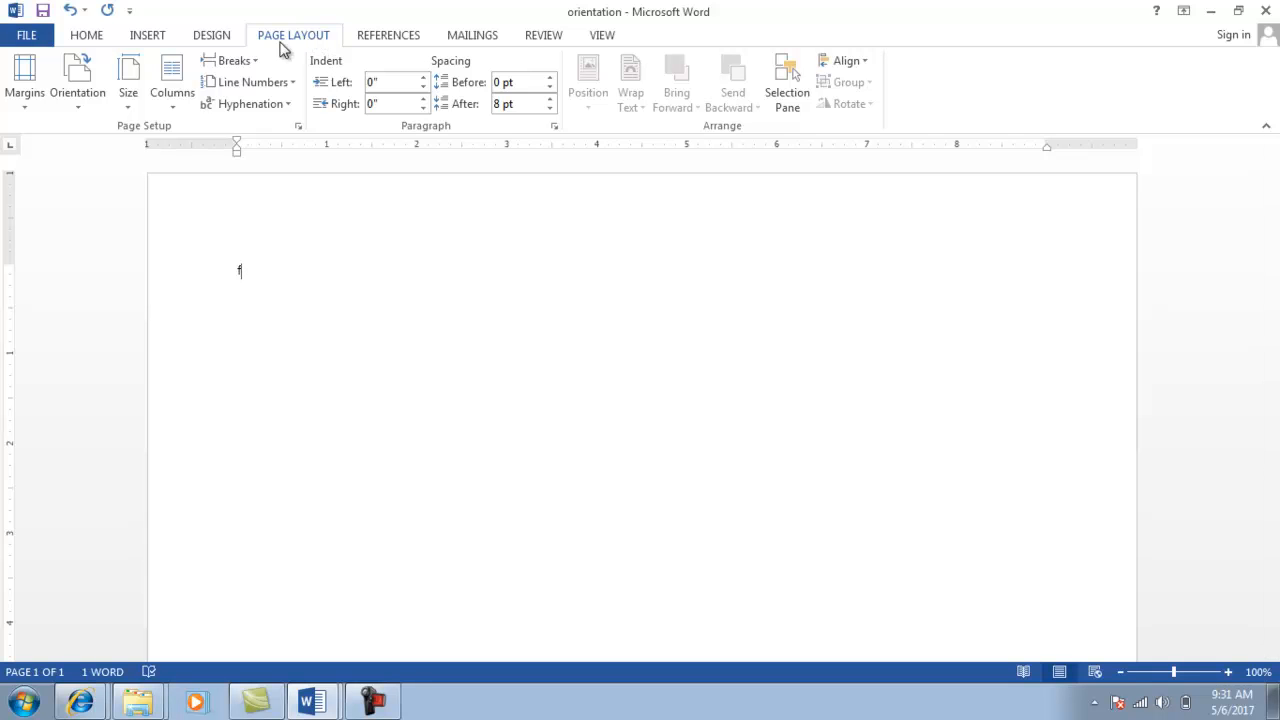
# Insert a Next Page section break to start a second page in a new section.
pyautogui.click(254, 62)
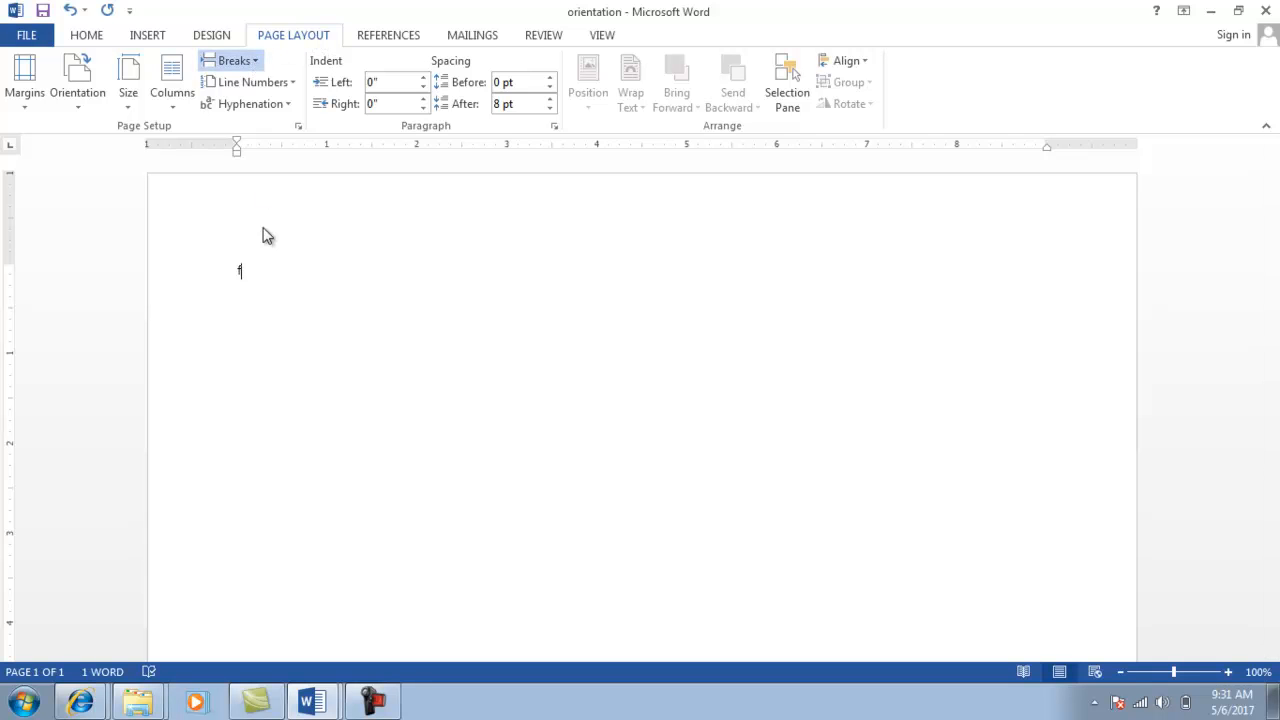
pyautogui.click(280, 307)
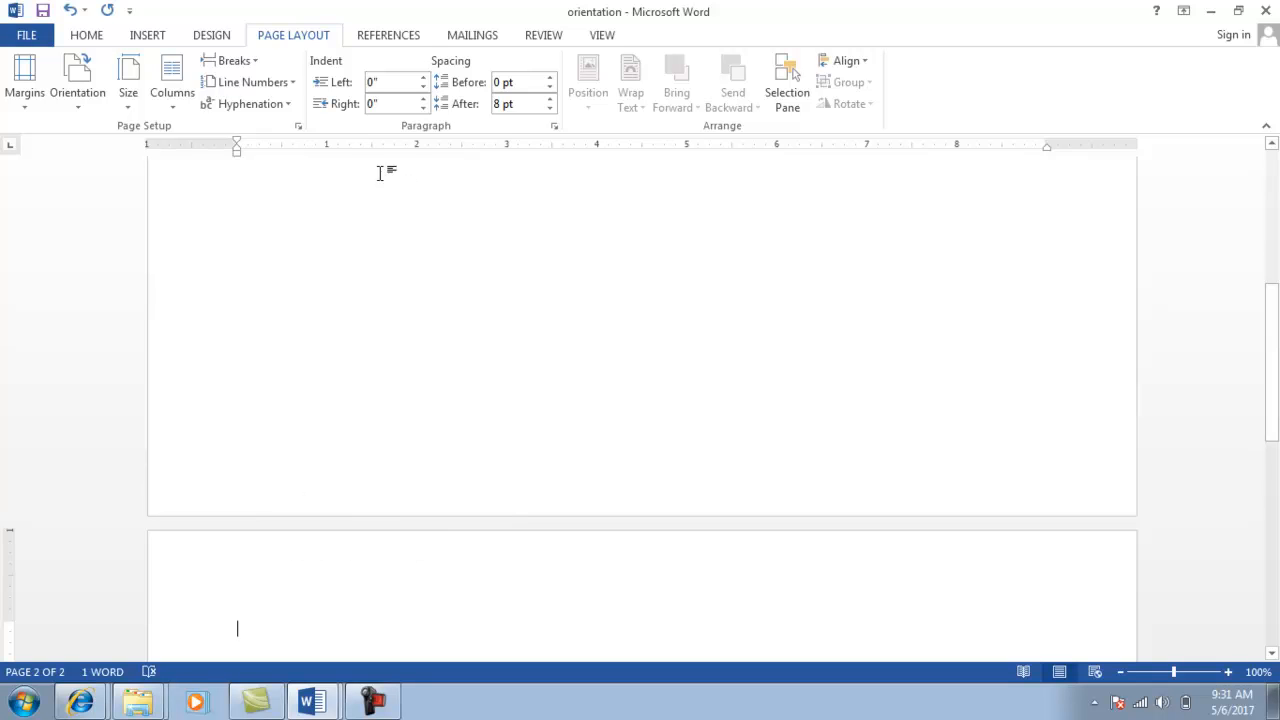
pyautogui.moveTo(1274, 357); pyautogui.dragTo(1276, 430)
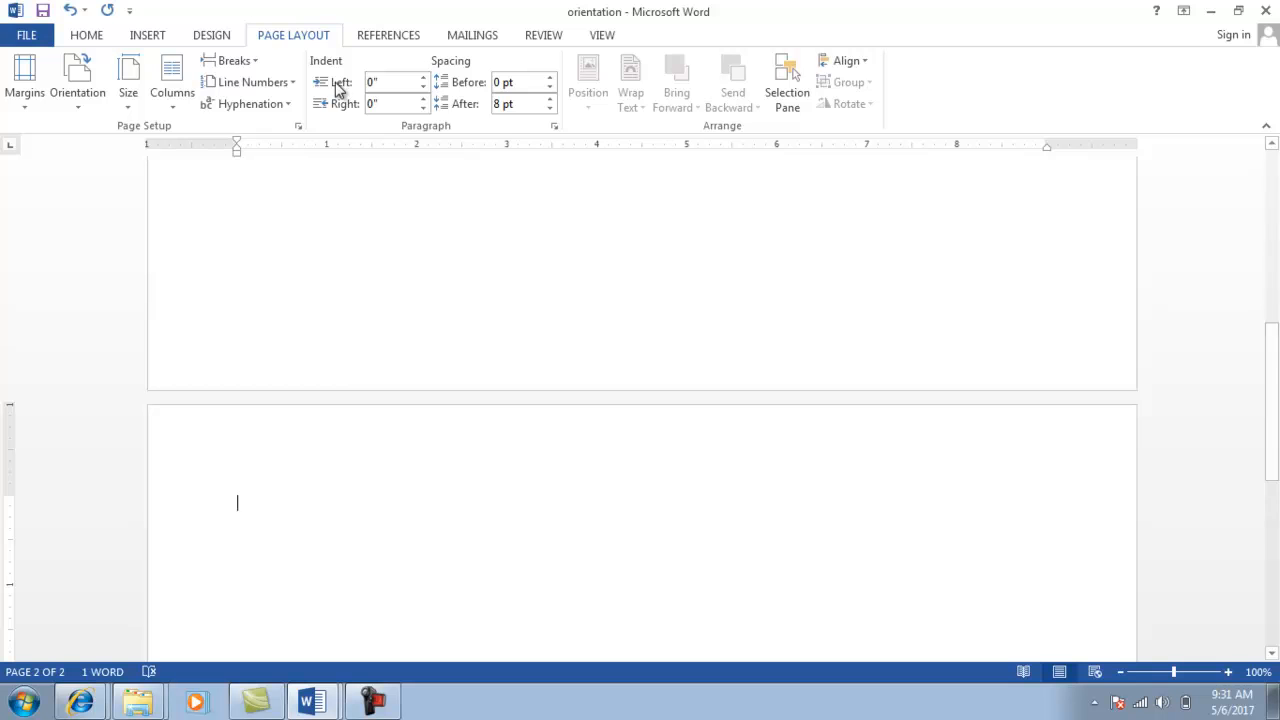
# Set the second section to Portrait, applied to This section only.
pyautogui.click(300, 130)
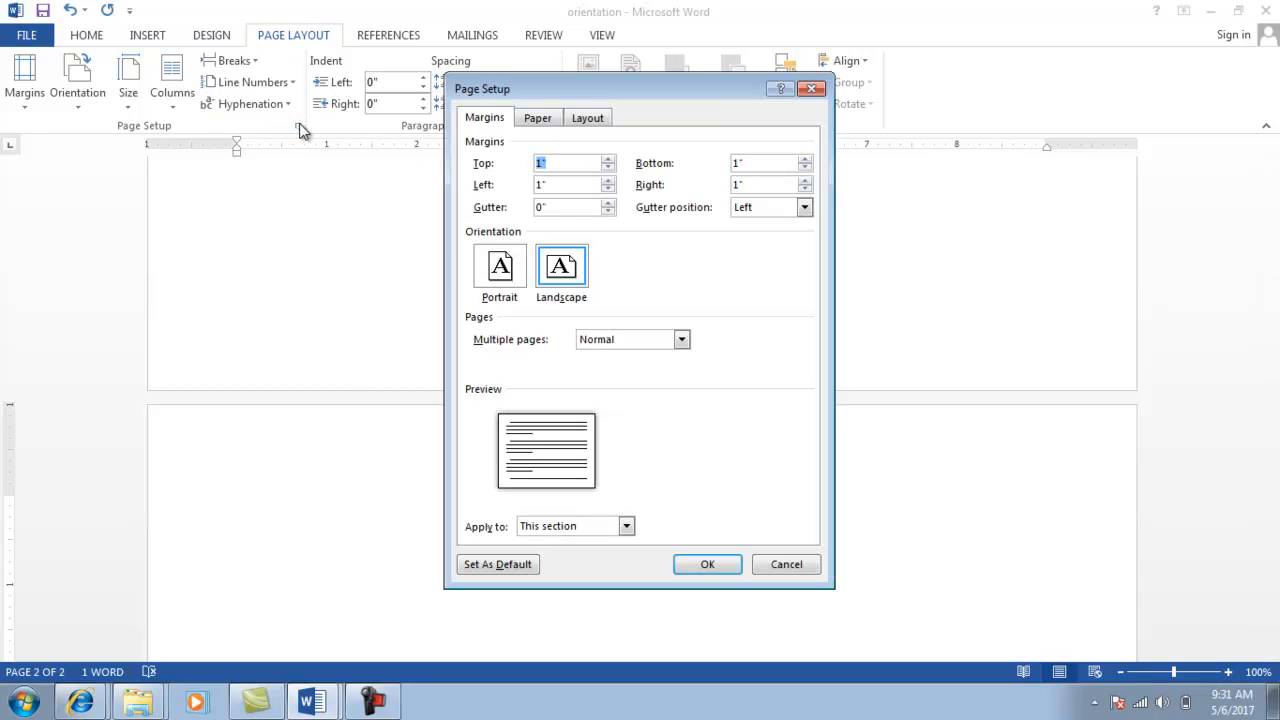
pyautogui.click(503, 274)
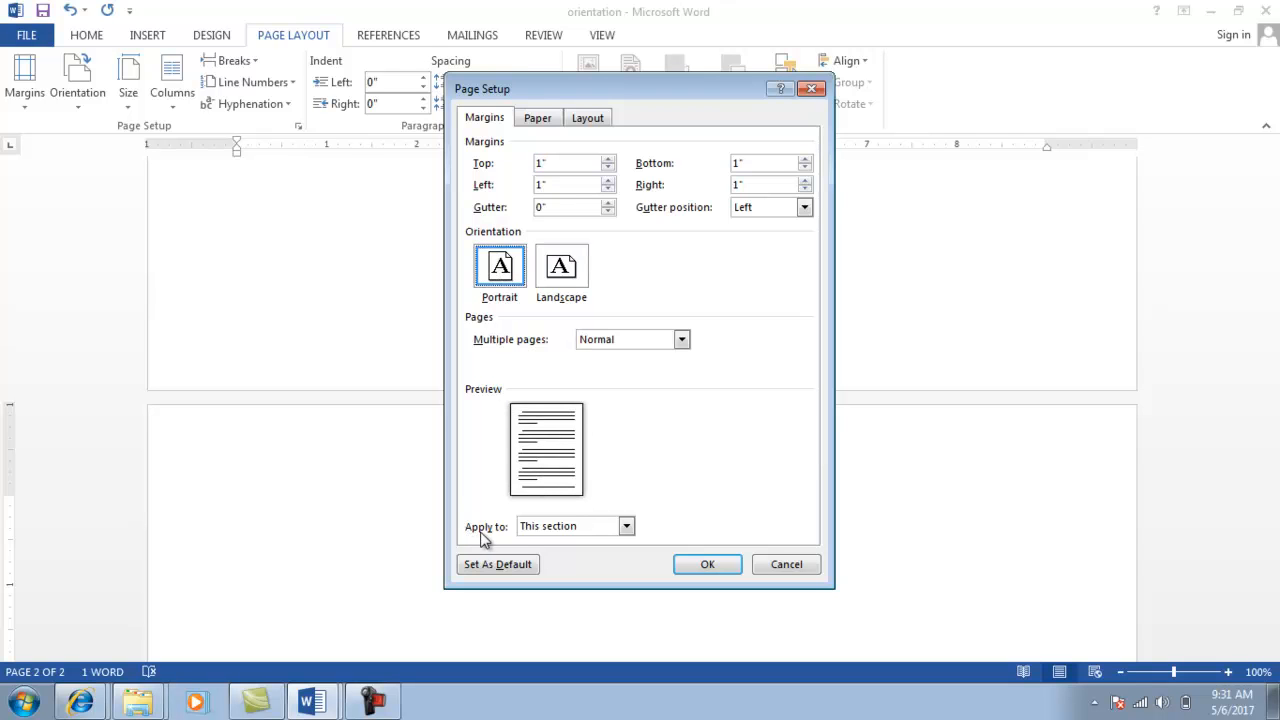
pyautogui.click(626, 527)
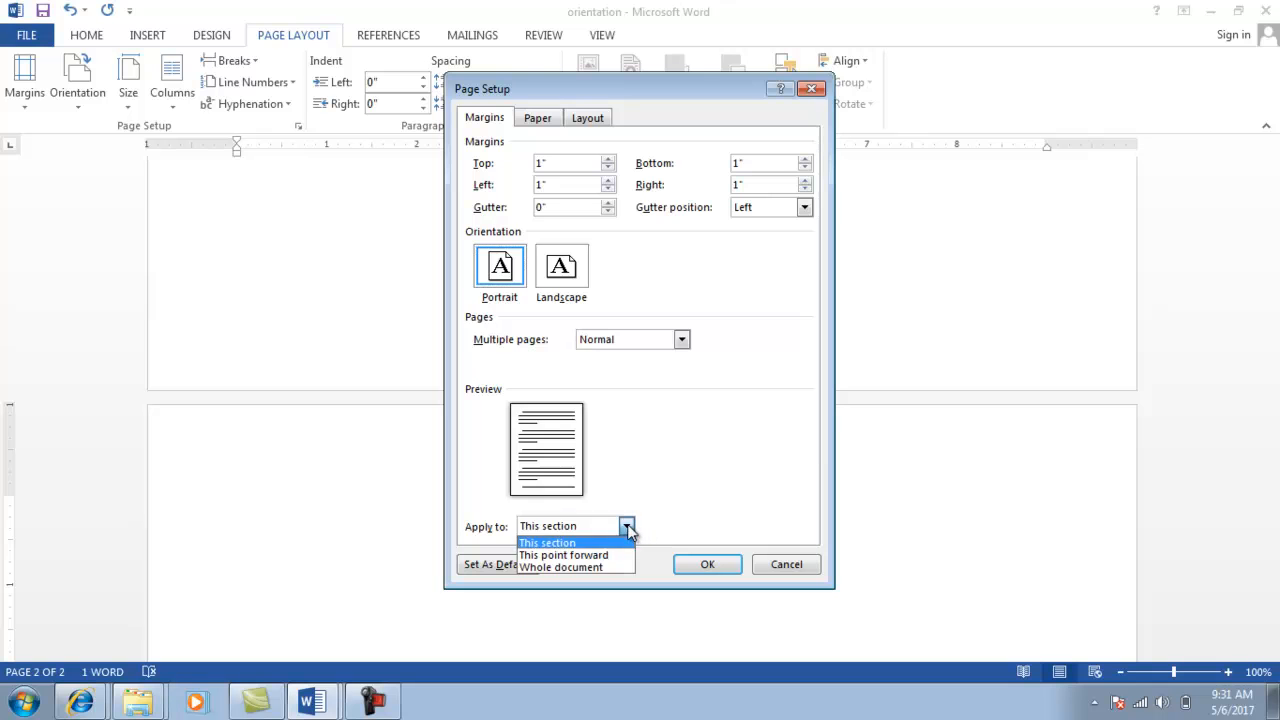
pyautogui.click(559, 543)
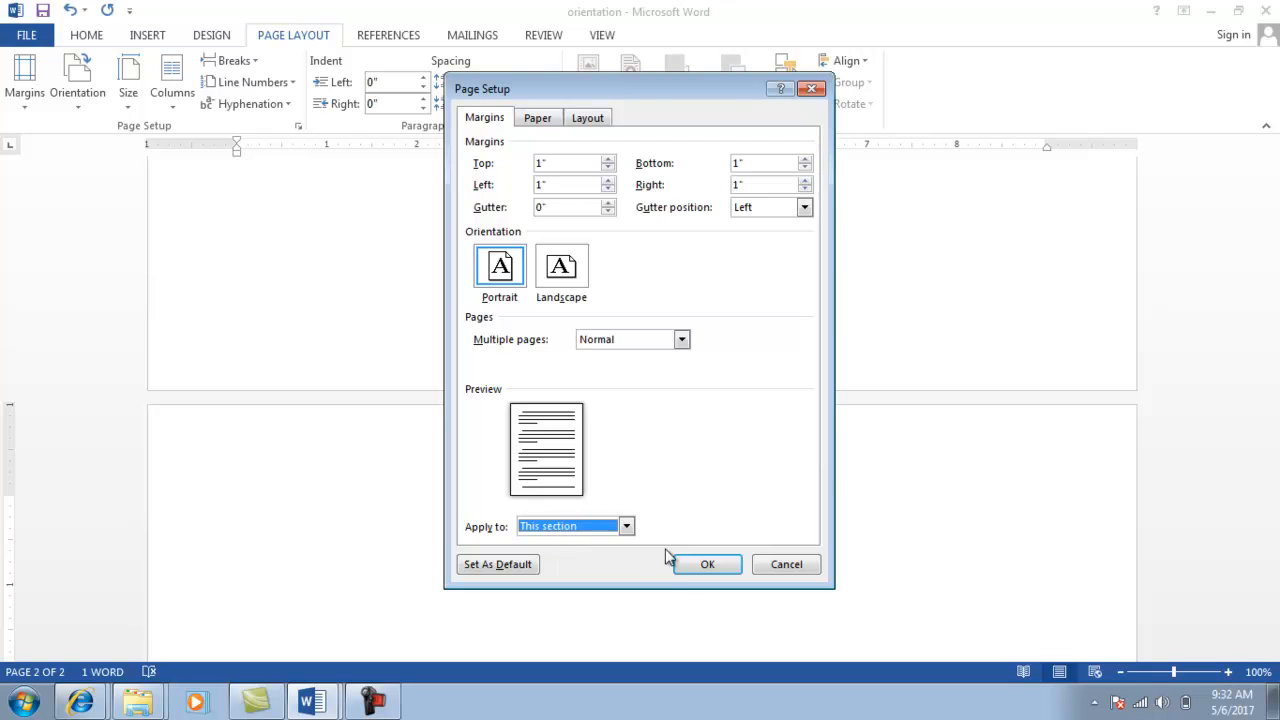
pyautogui.click(694, 565)
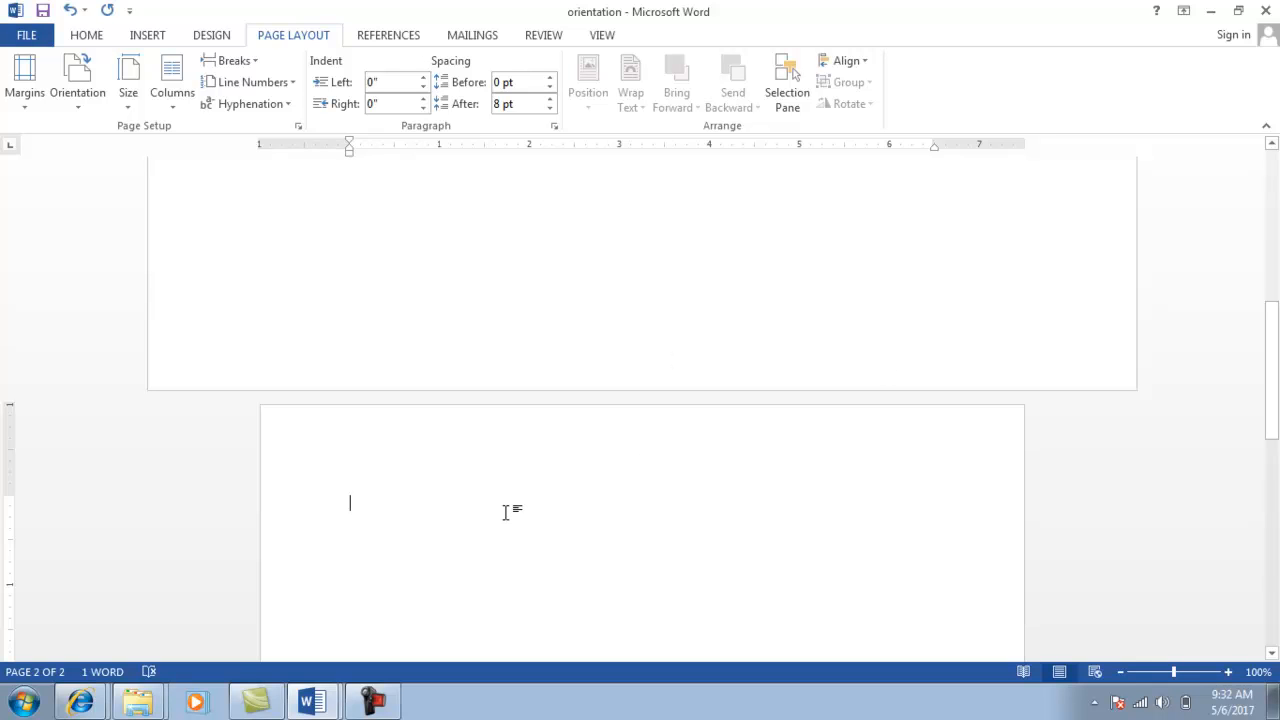
# Add a third page with a page break, then close the orientation document and save it.
pyautogui.hotkey('ctrl', 'Return')
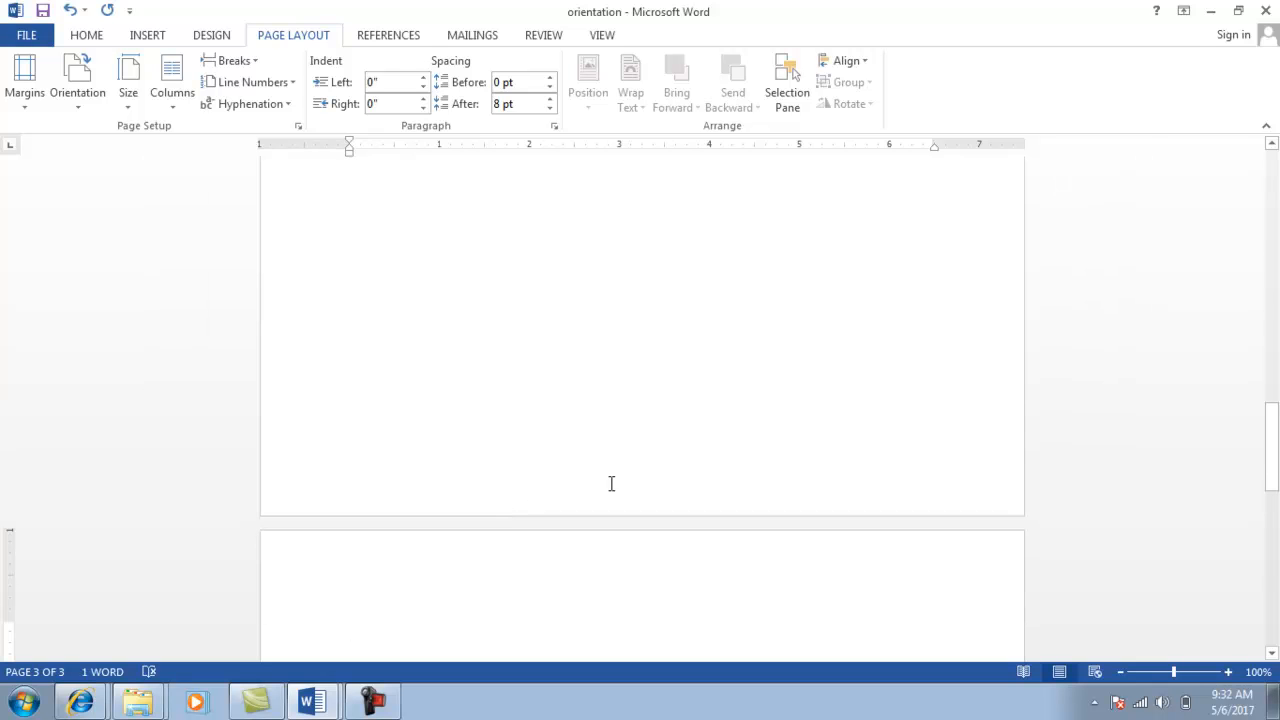
pyautogui.hotkey('ctrl', 'Home')
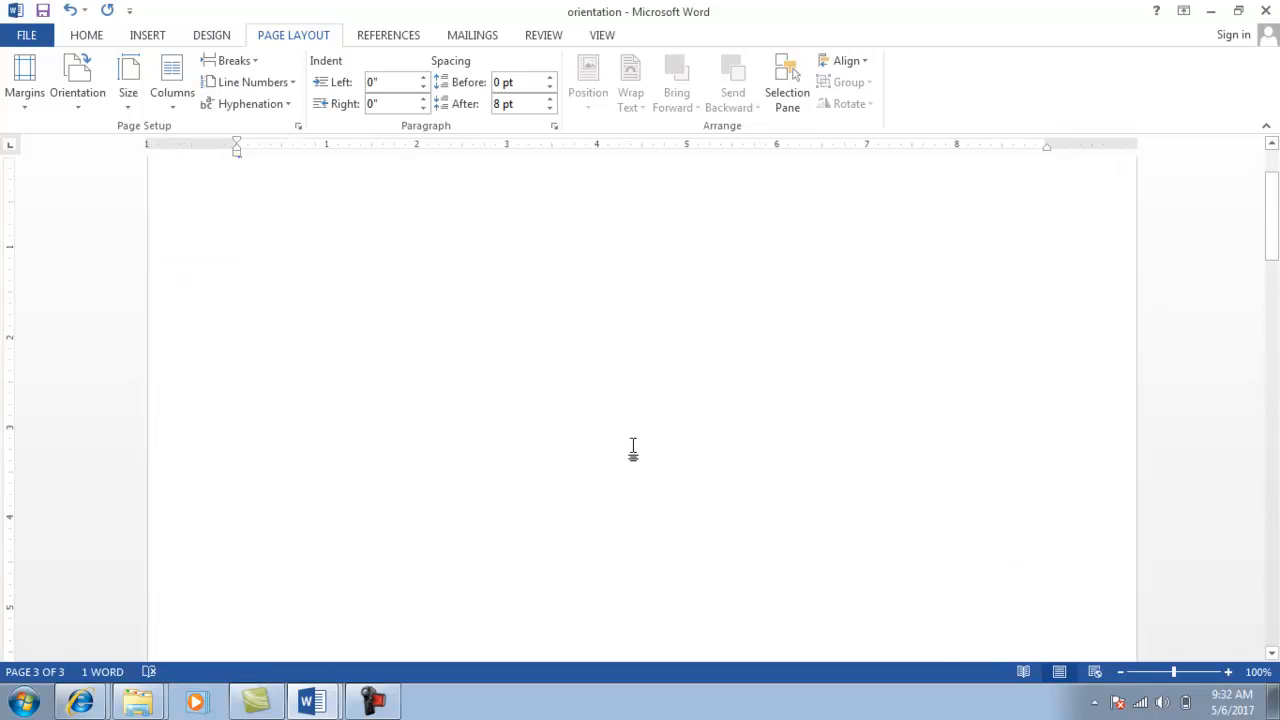
pyautogui.scroll(-5, 634, 445)
pyautogui.hotkey('ctrl', 'End')
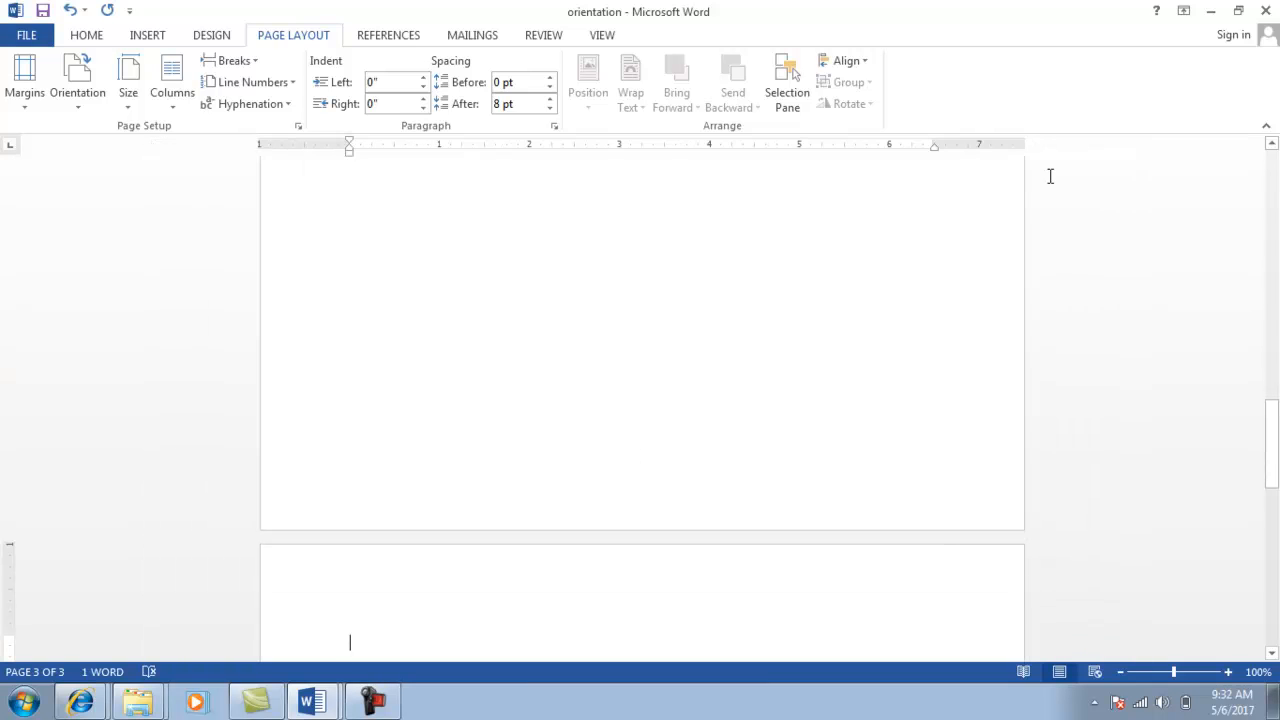
pyautogui.click(1268, 11)
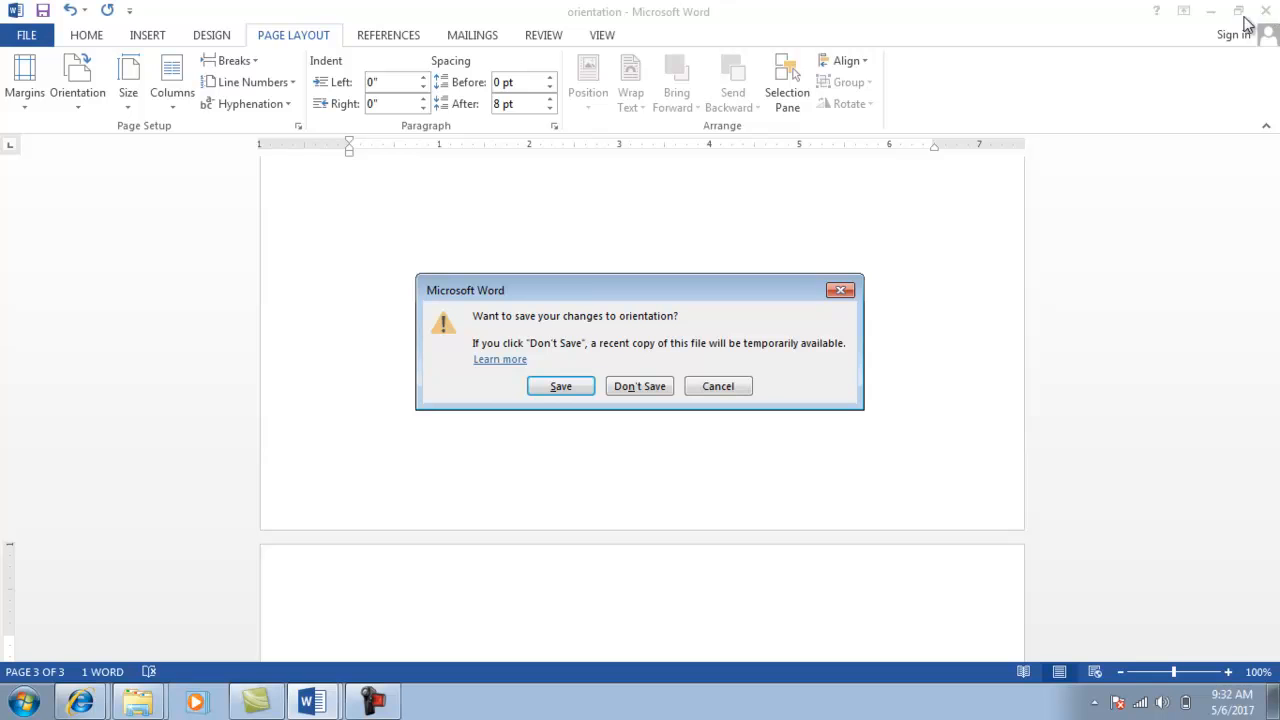
pyautogui.click(560, 388)
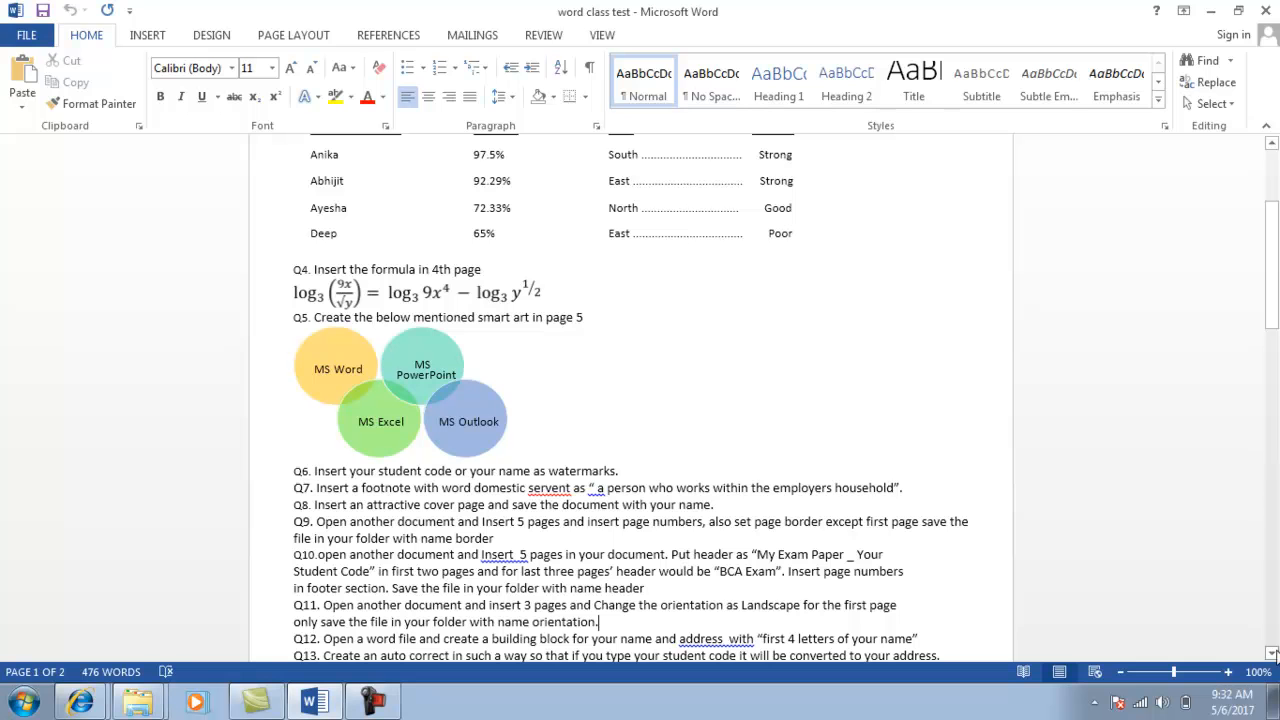
# Scroll the word class test down to question Q12, then switch to the Explorer folder.
pyautogui.click(1272, 652)
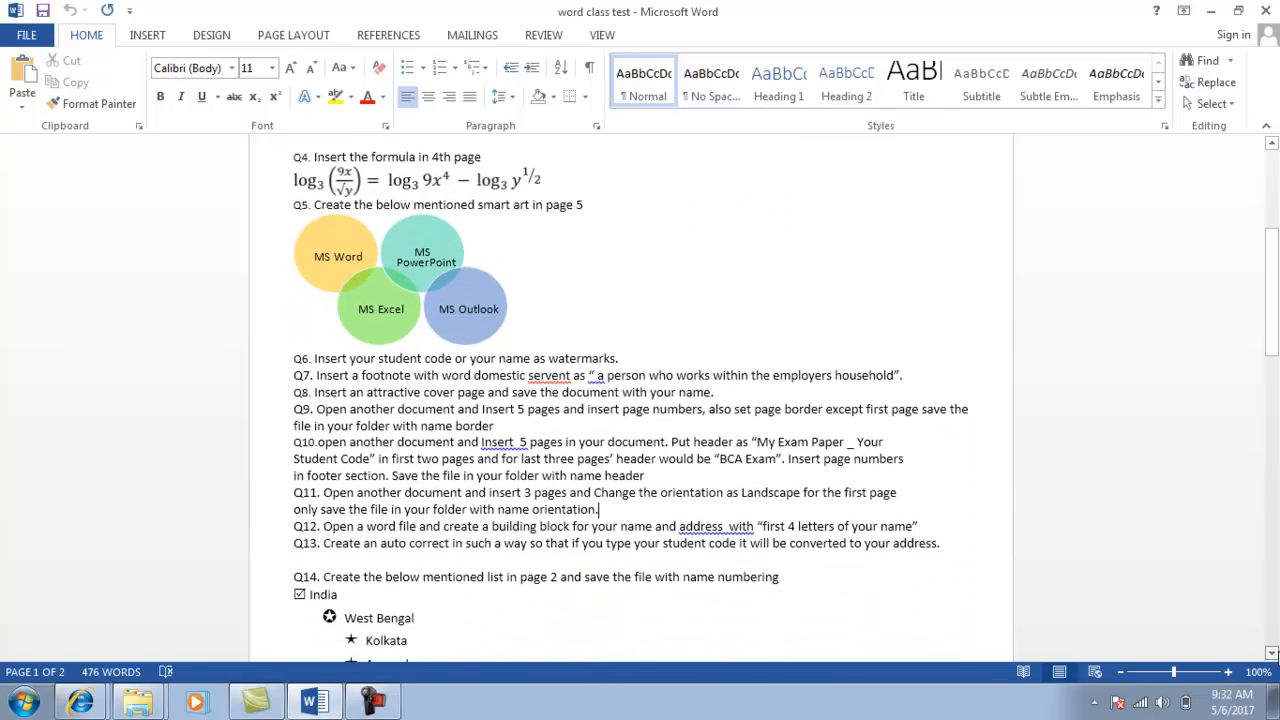
pyautogui.click(1273, 653)
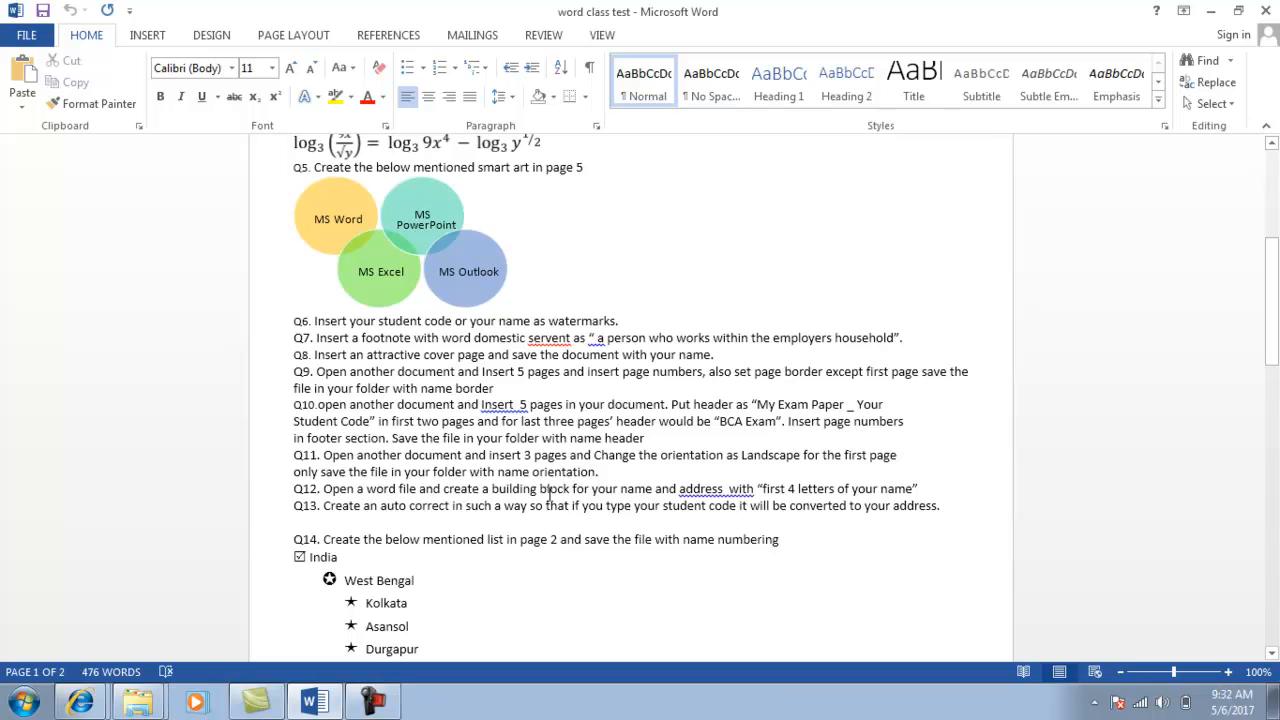
pyautogui.hotkey('alt', 'Tab')
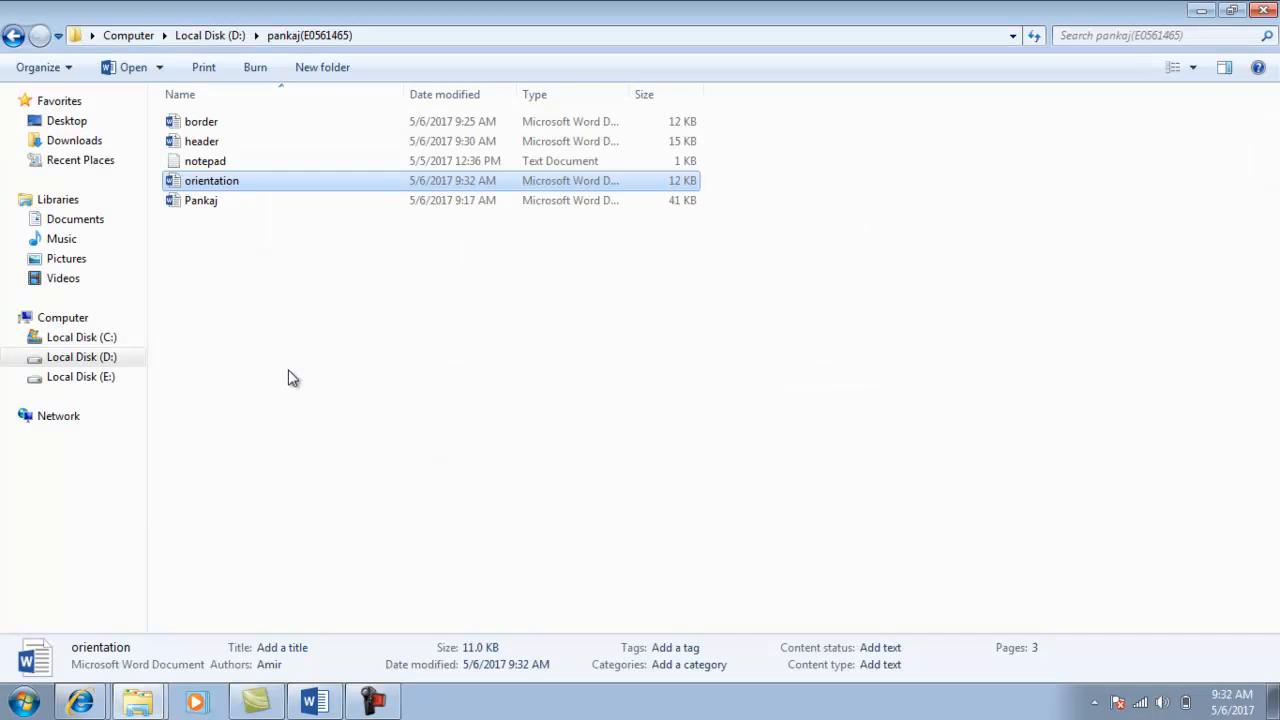
# Create a new Word document under the default name 'New Microsoft Word Document' and open it.
pyautogui.rightClick(205, 287)
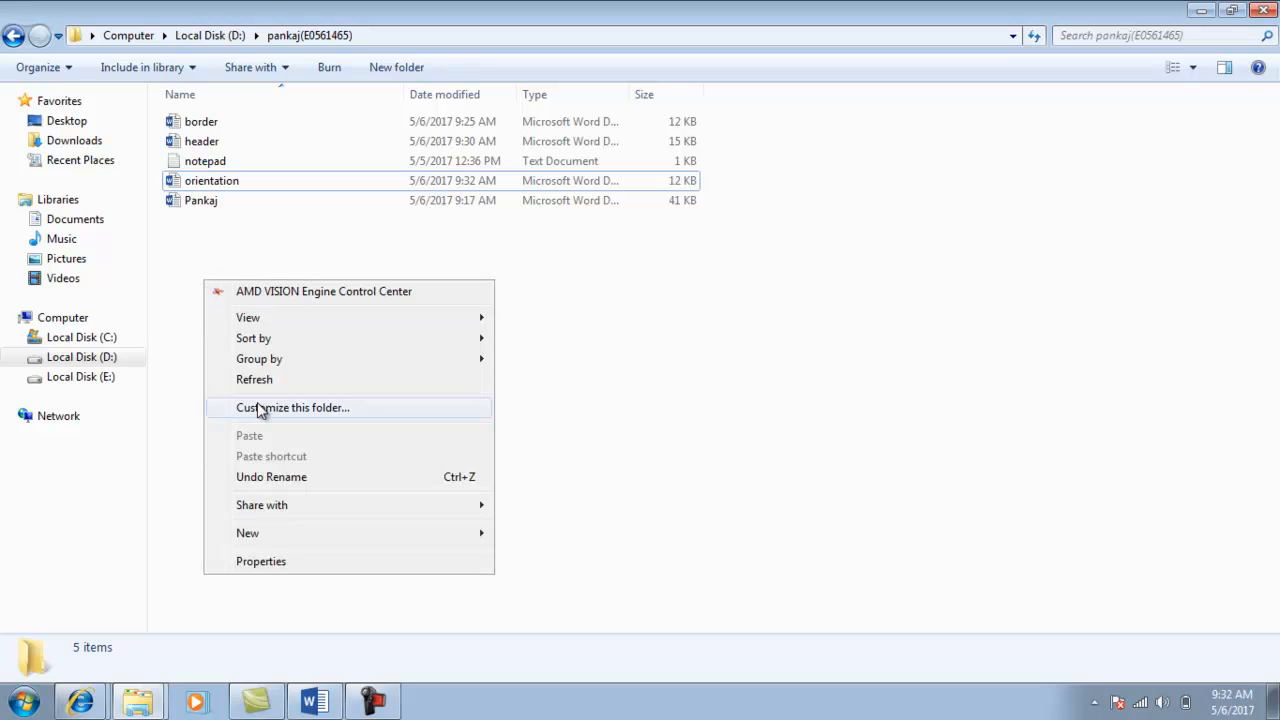
pyautogui.moveTo(420, 536)
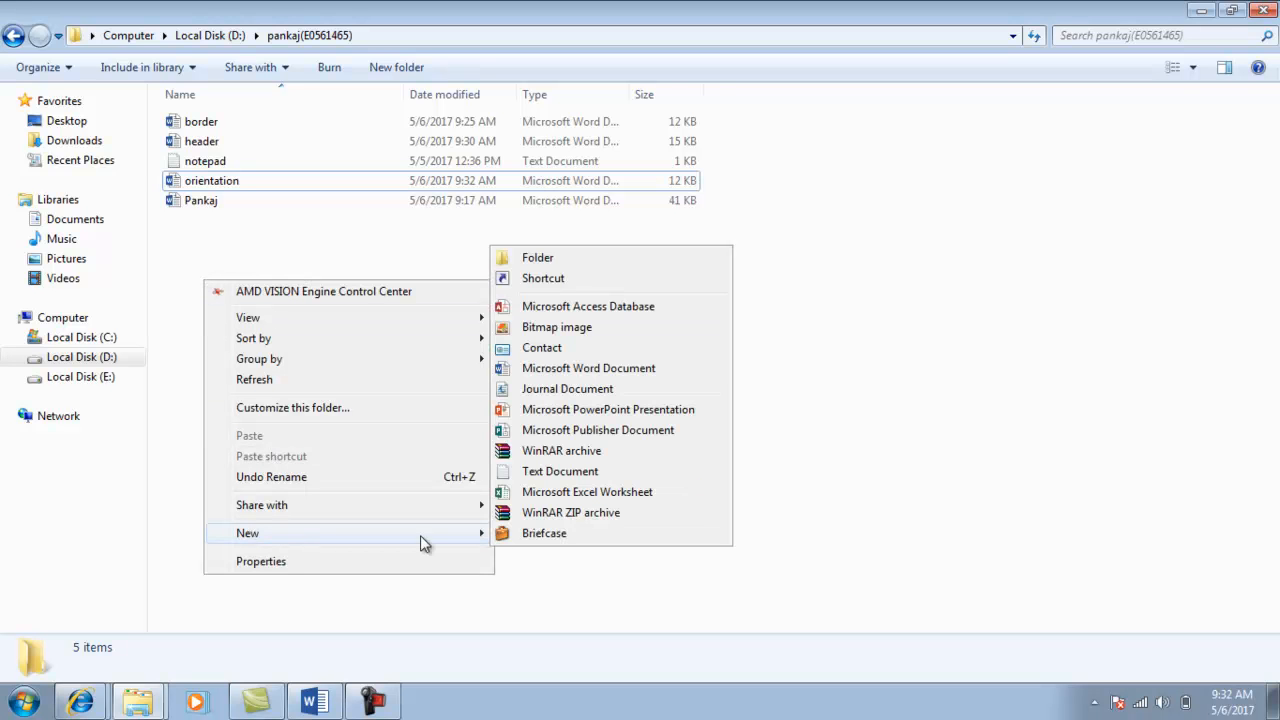
pyautogui.click(588, 369)
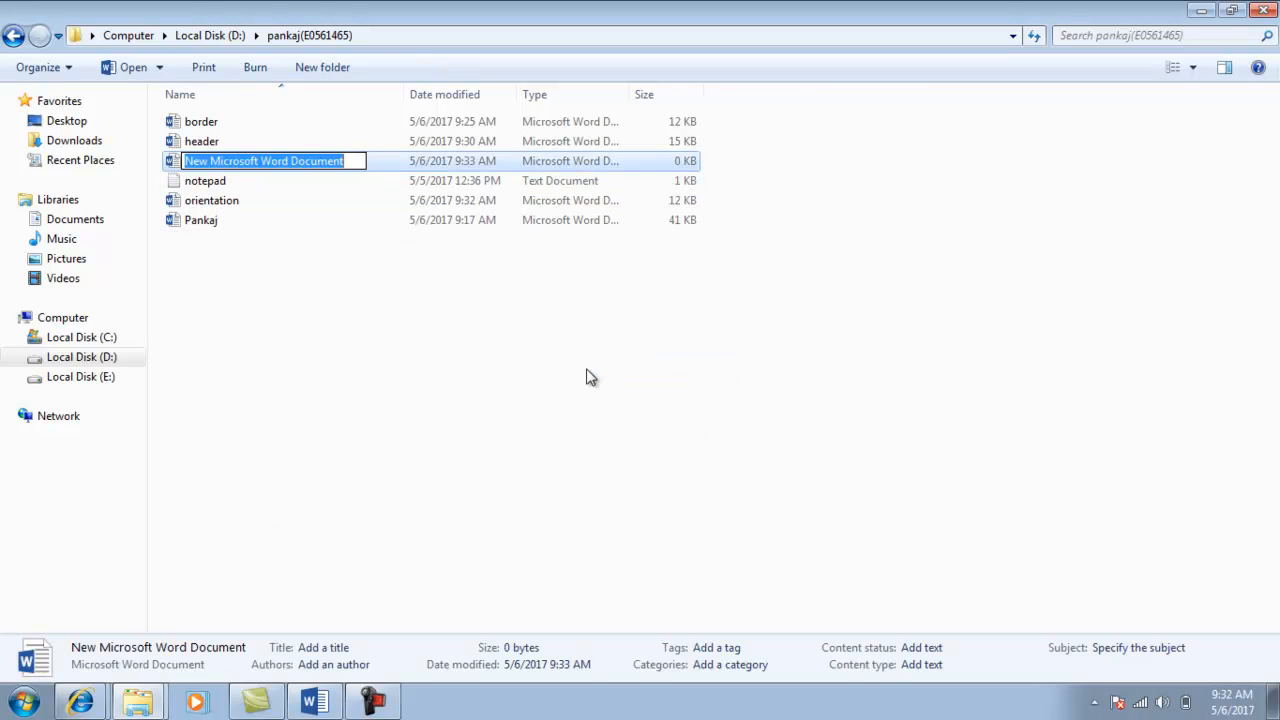
pyautogui.press('Return')
pyautogui.press('Return')
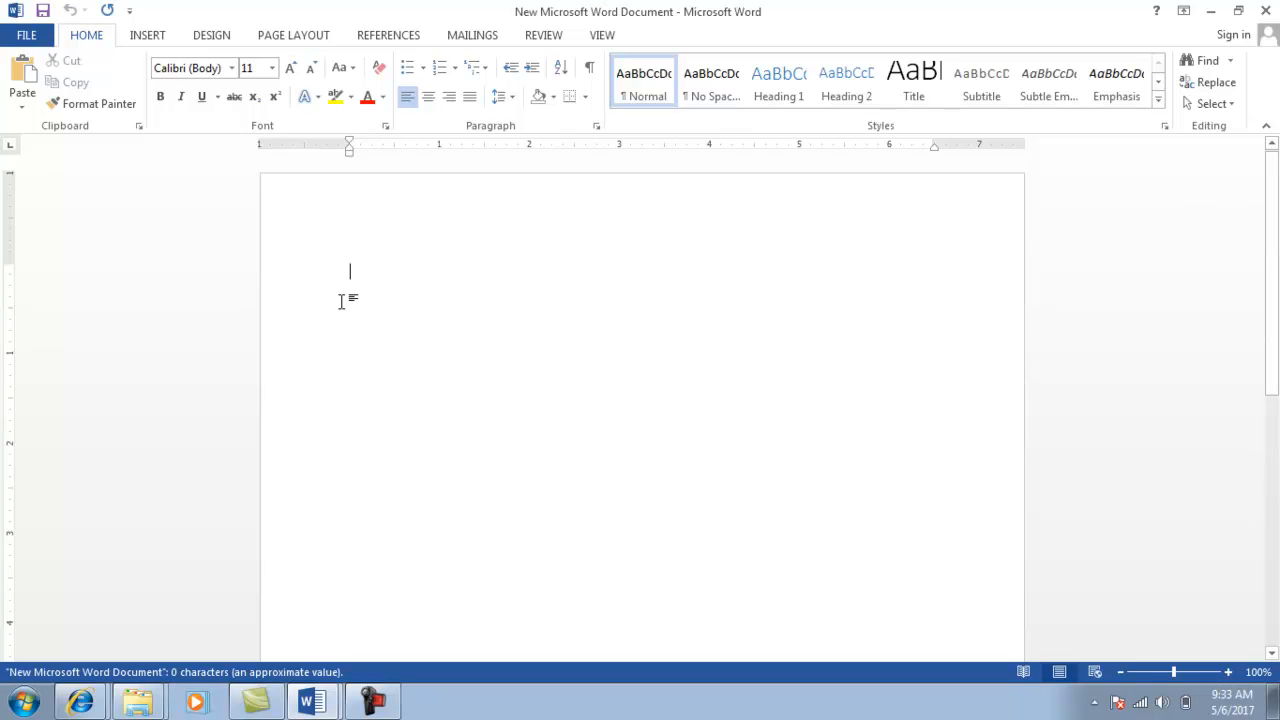
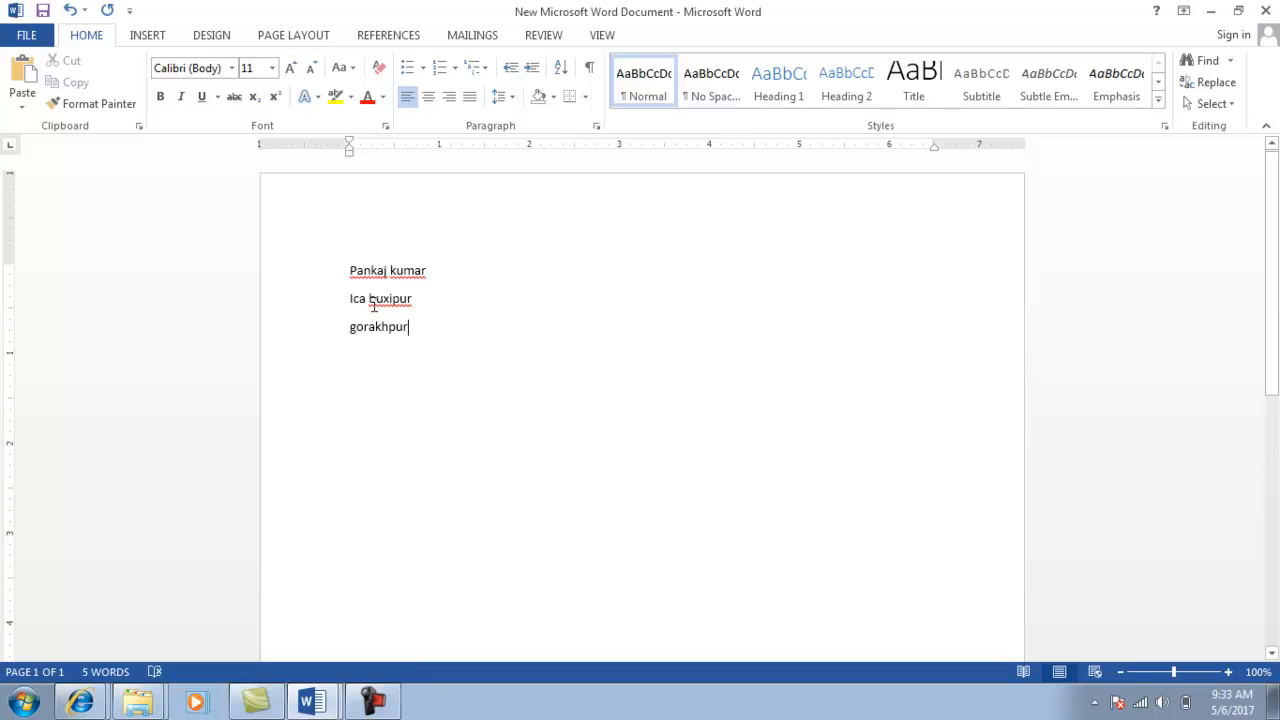
# Type the student's name and two address lines on separate lines, then select them.
pyautogui.moveTo(405, 327); pyautogui.dragTo(331, 286)
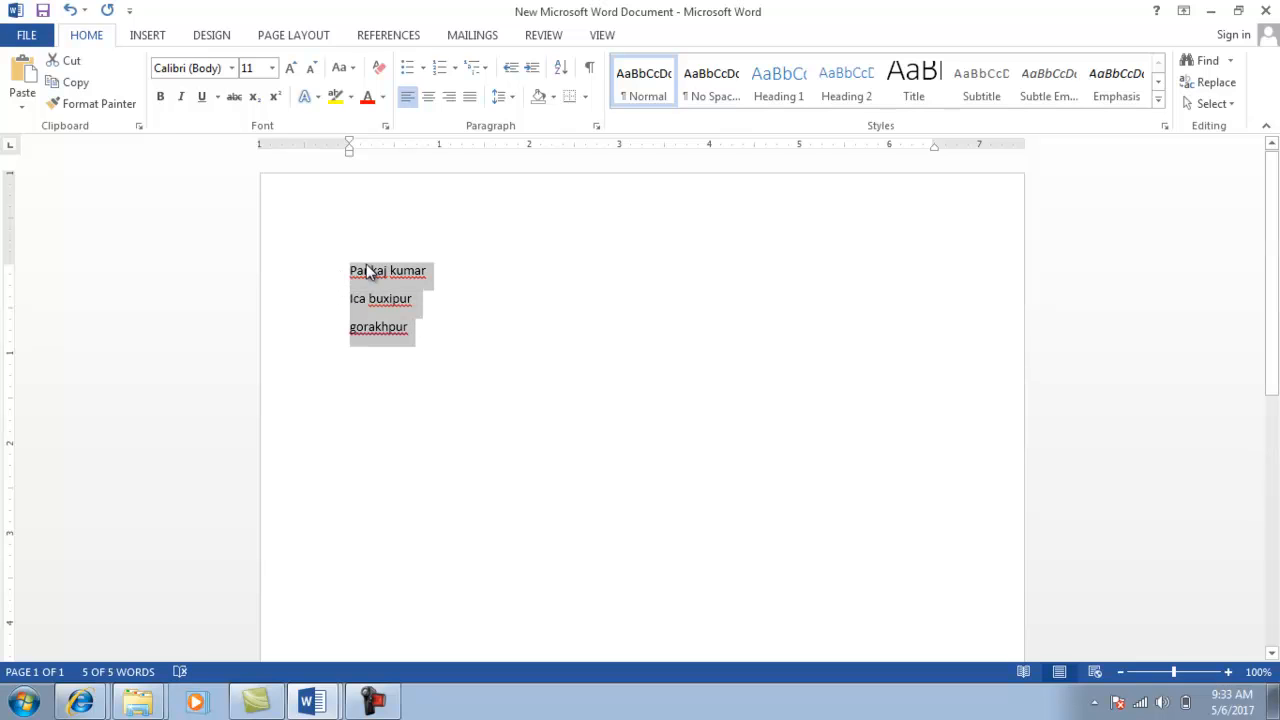
# Save the selected name and address as a Quick Parts building block named with four letters.
pyautogui.click(158, 35)
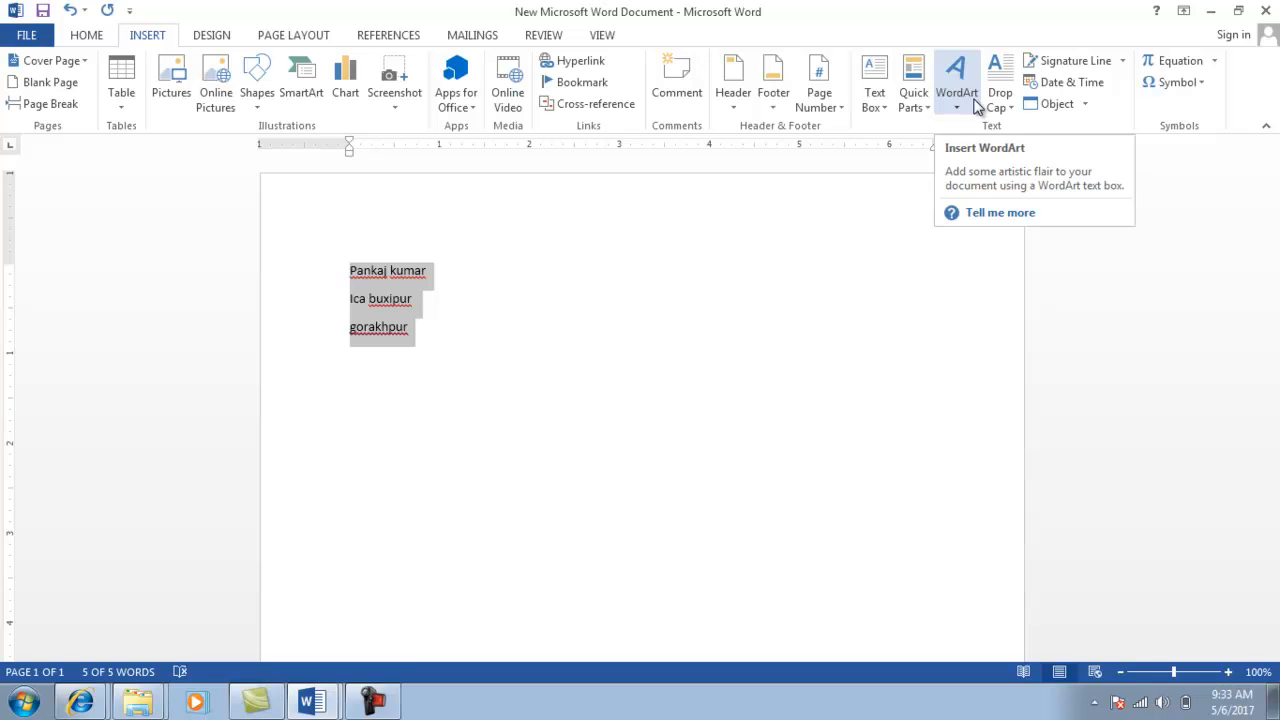
pyautogui.click(388, 701)
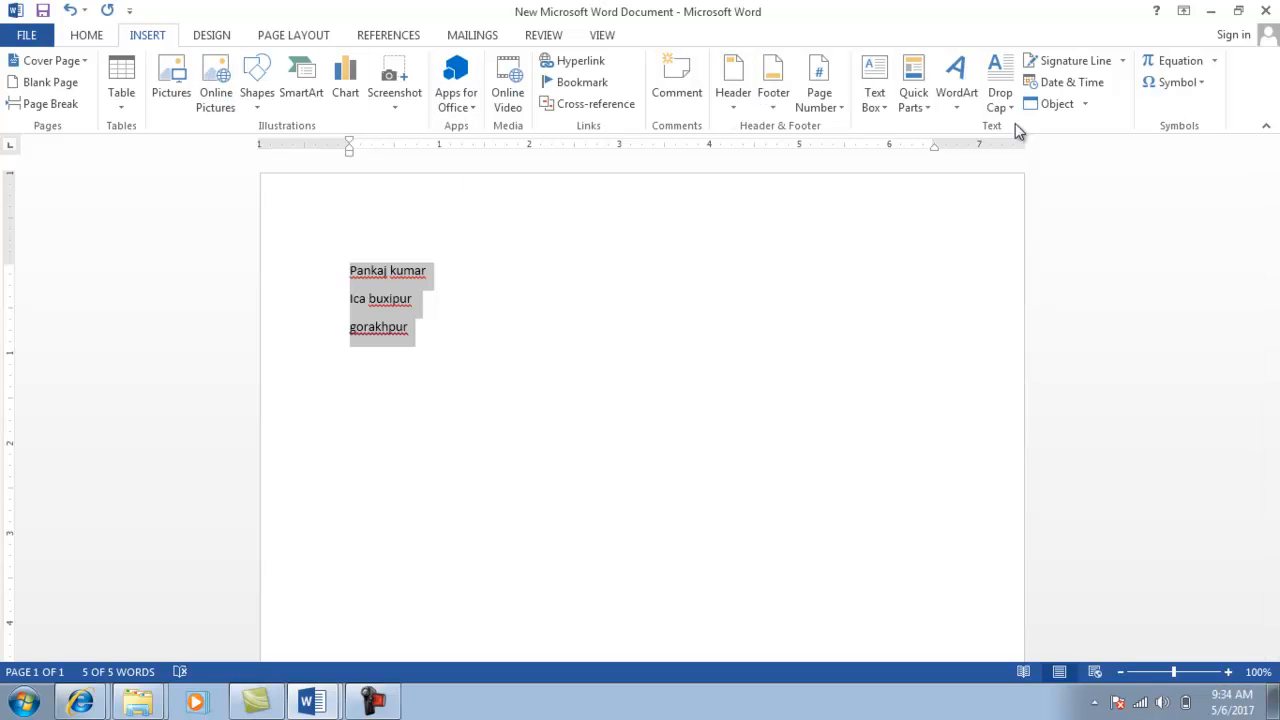
pyautogui.click(922, 110)
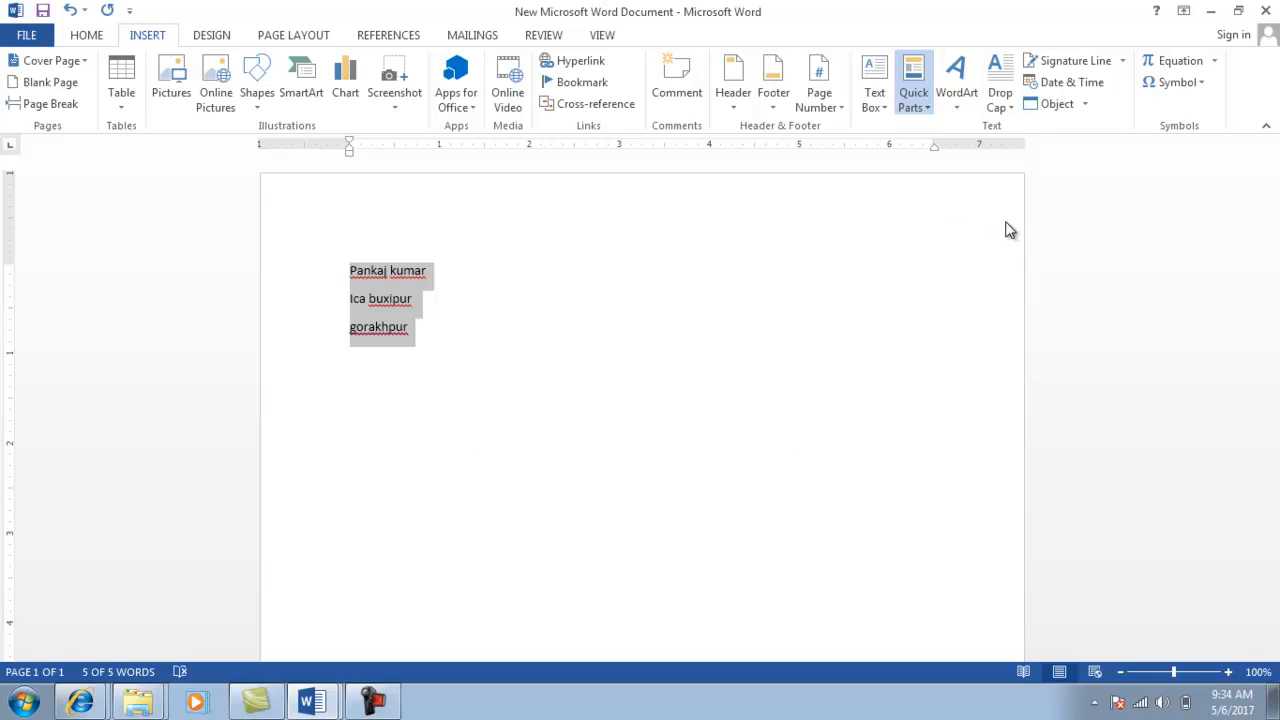
pyautogui.hotkey('alt', 'F3')
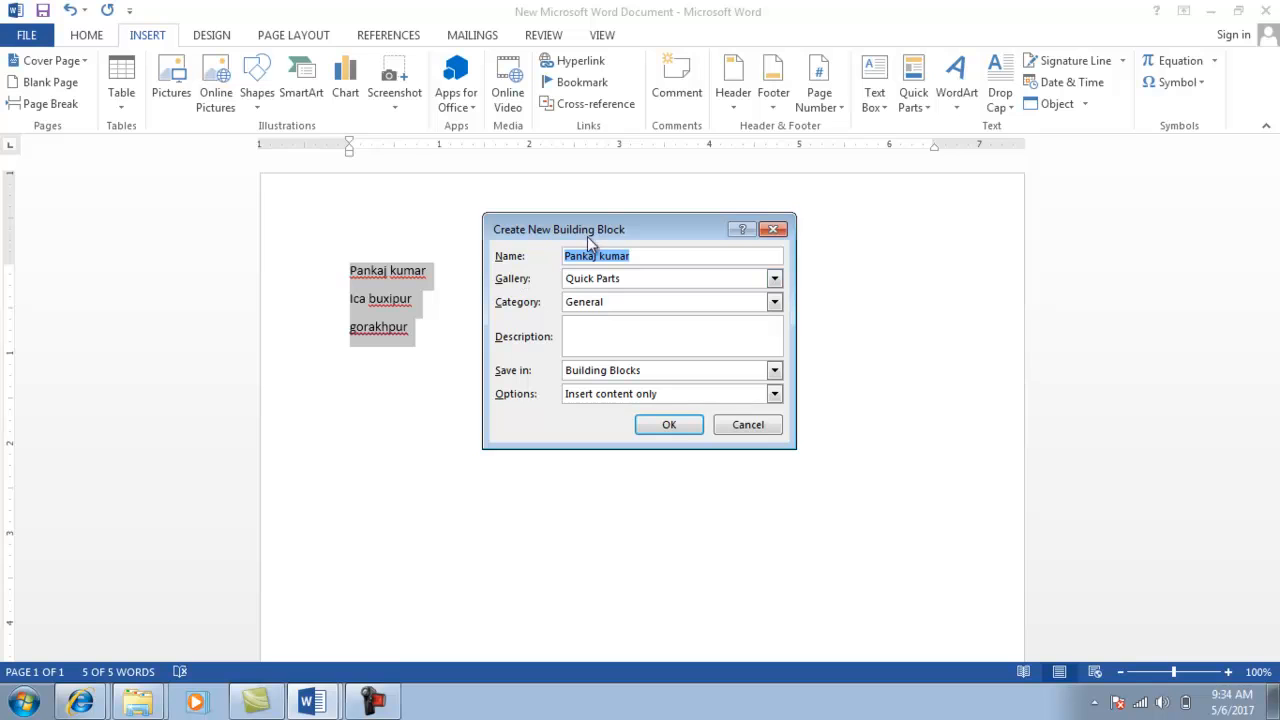
pyautogui.moveTo(591, 231); pyautogui.dragTo(745, 221)
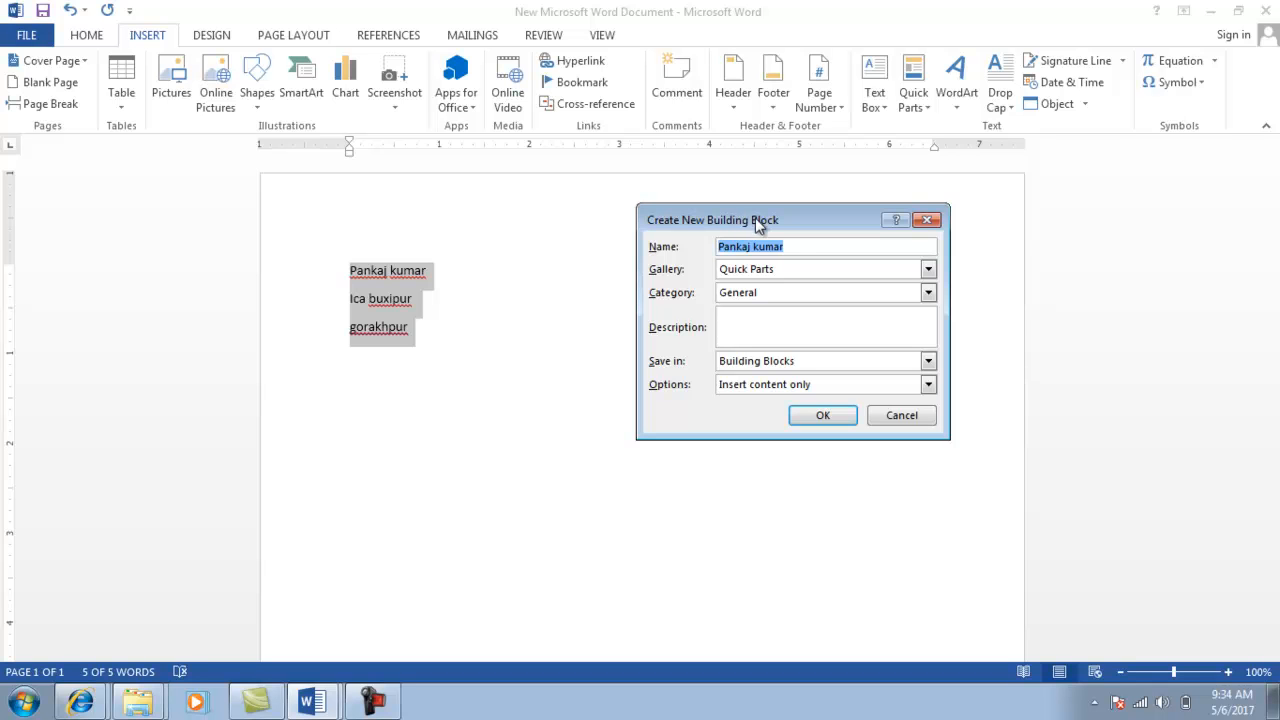
pyautogui.click(788, 246)
pyautogui.press('BackSpace')
pyautogui.press('BackSpace')
pyautogui.press('BackSpace')
pyautogui.press('BackSpace')
pyautogui.press('BackSpace')
pyautogui.click(815, 416)
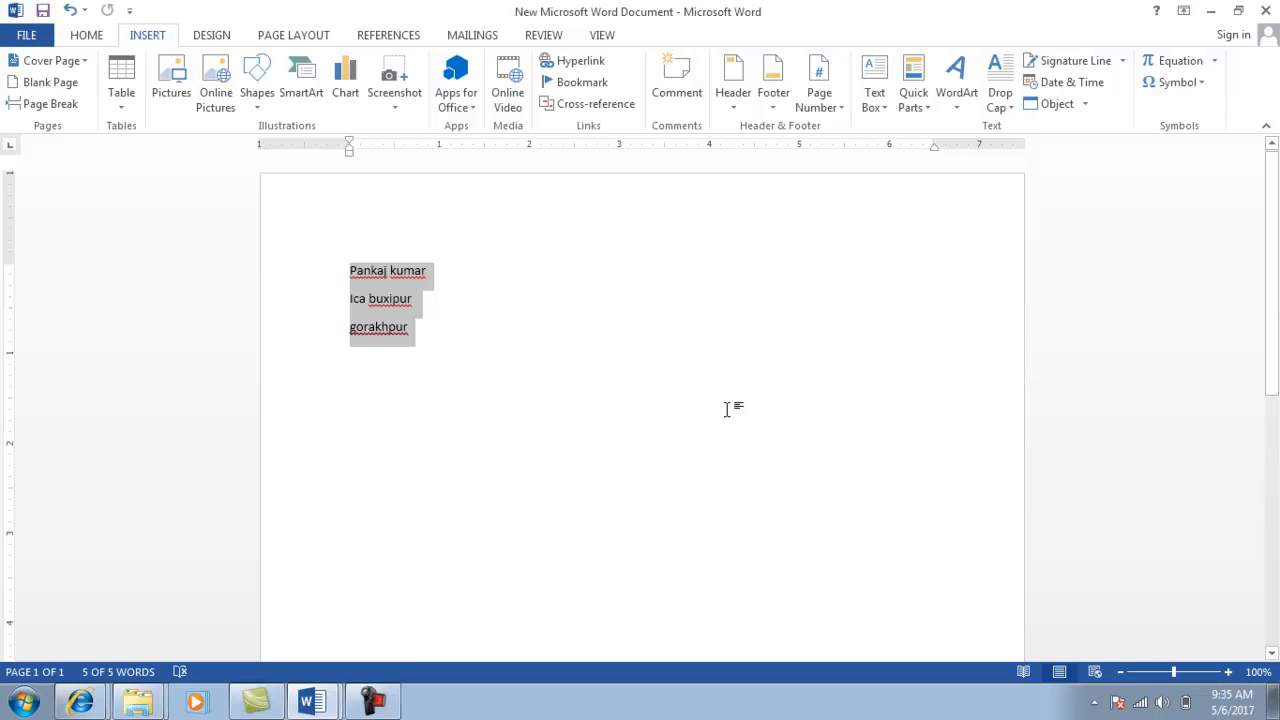
pyautogui.click(422, 352)
pyautogui.press('Return')
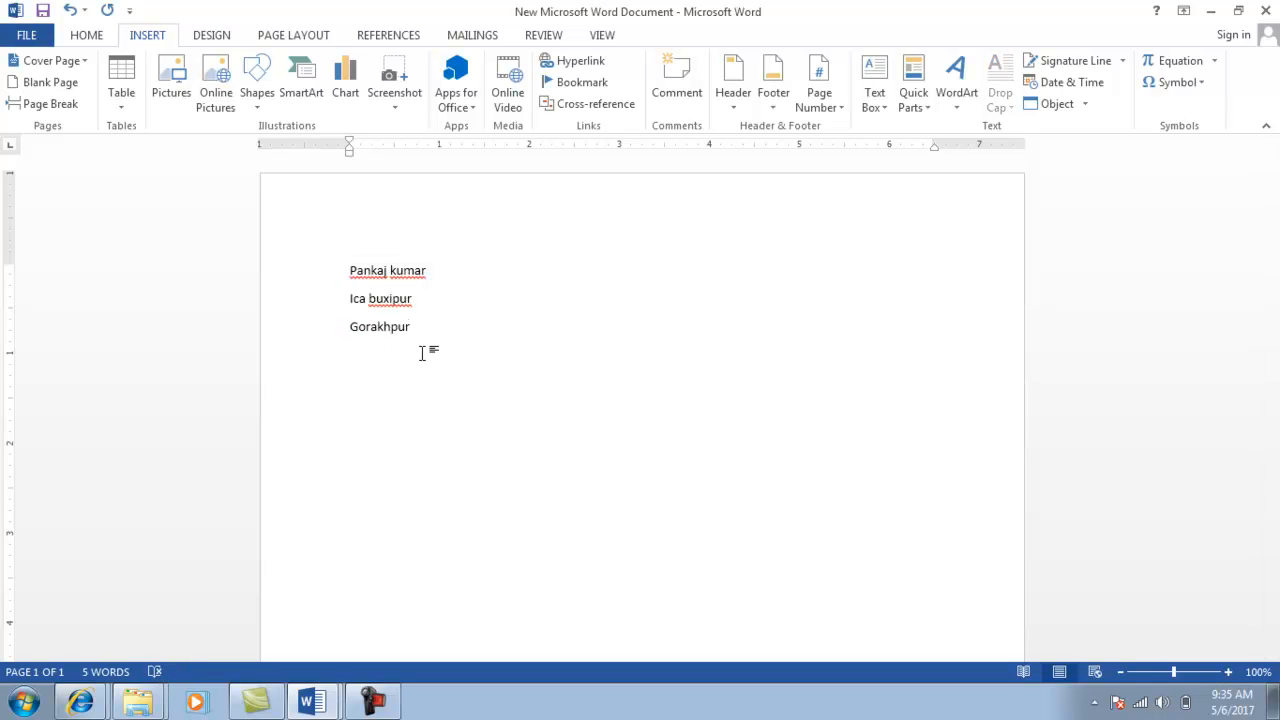
pyautogui.write('pank')
pyautogui.press('Return')
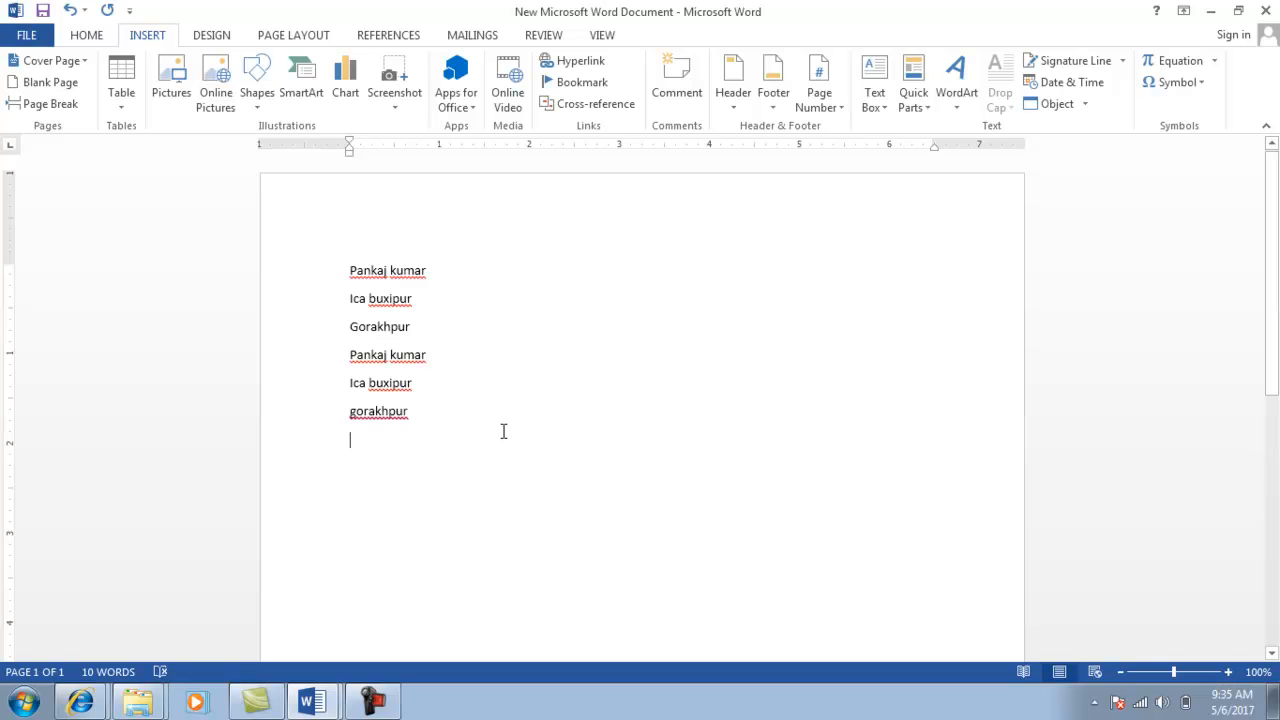
pyautogui.hotkey('alt', 'Tab')
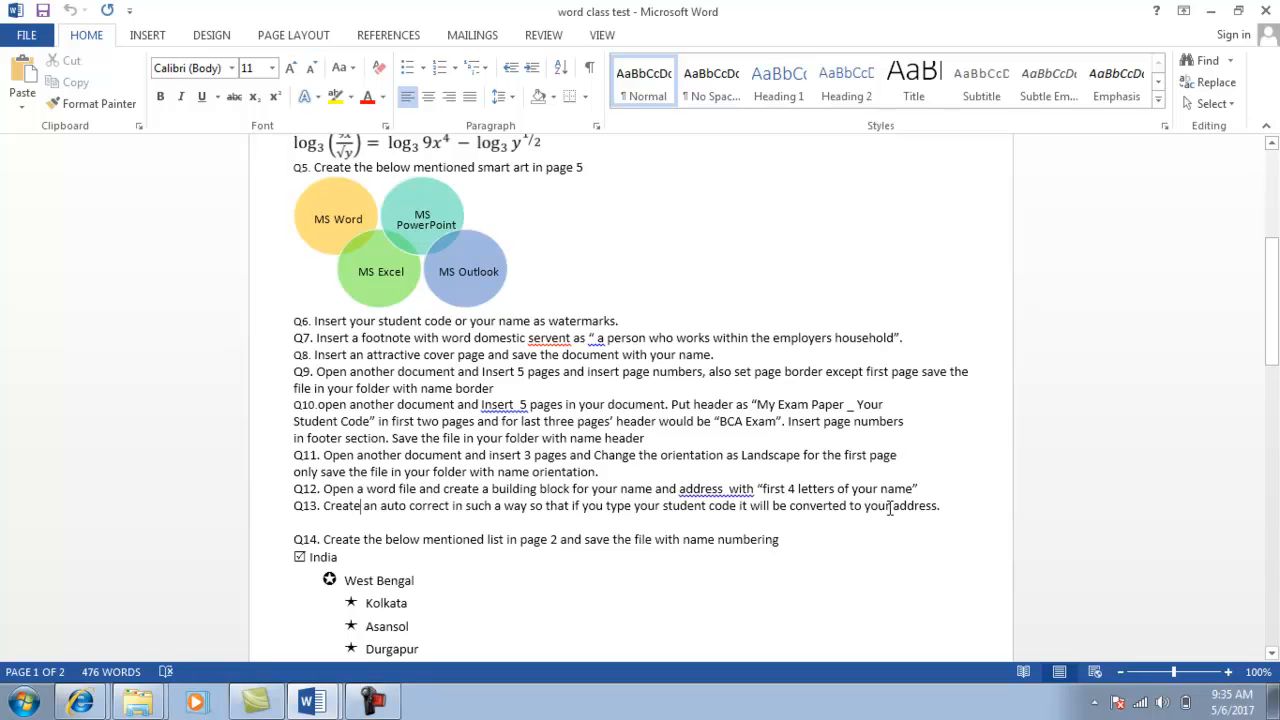
pyautogui.hotkey('alt', 'Tab')
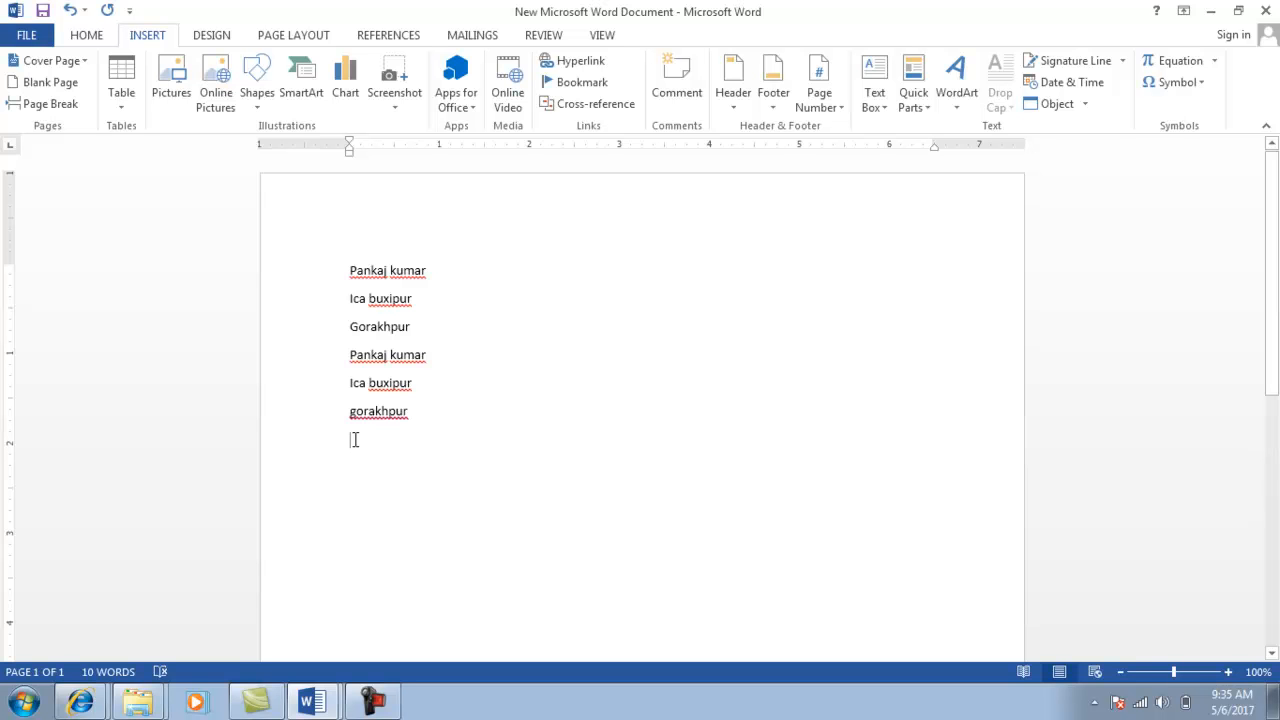
pyautogui.hotkey('alt', 'Tab')
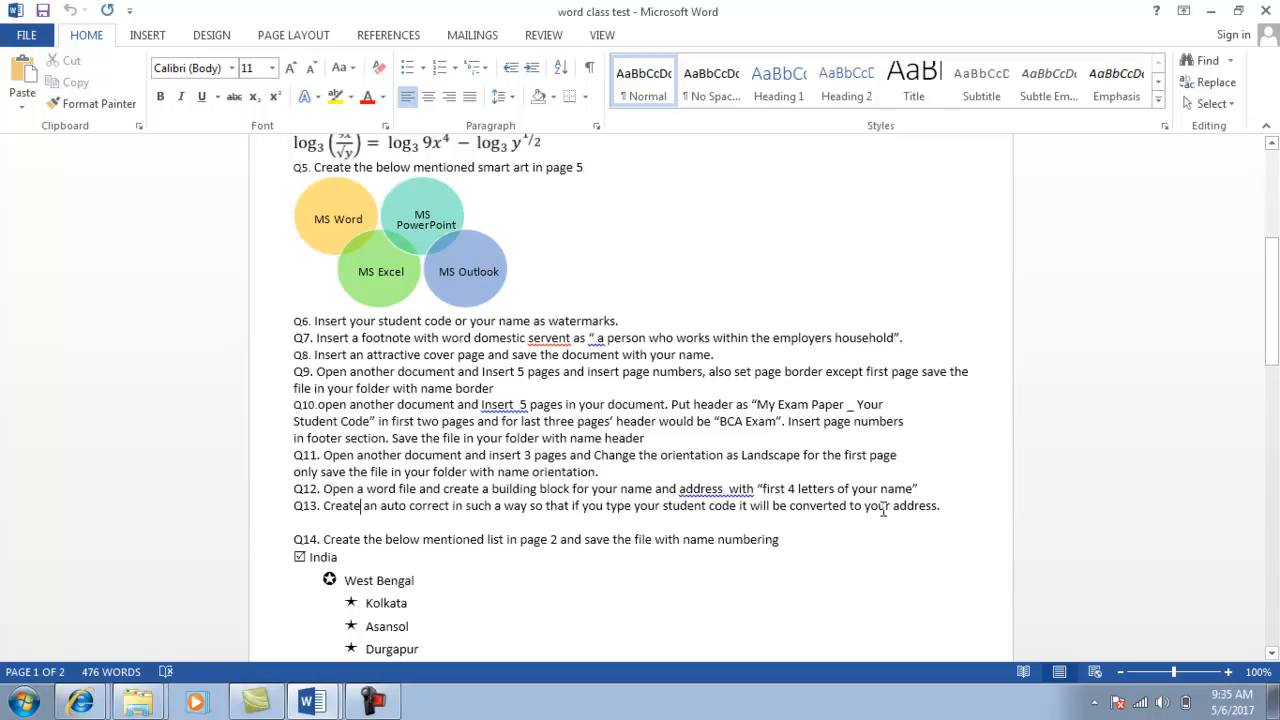
pyautogui.hotkey('alt', 'Tab')
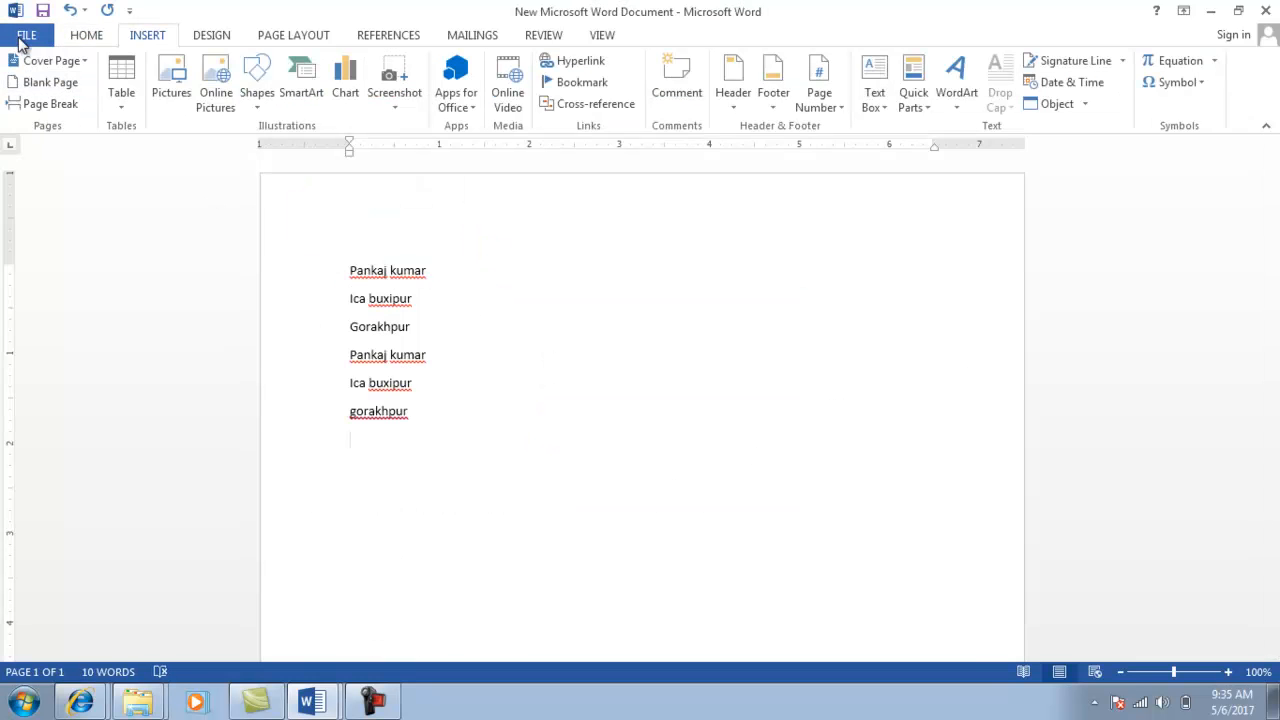
# In Word Options > Proofing, add an AutoCorrect entry replacing the student code with the address.
pyautogui.click(24, 38)
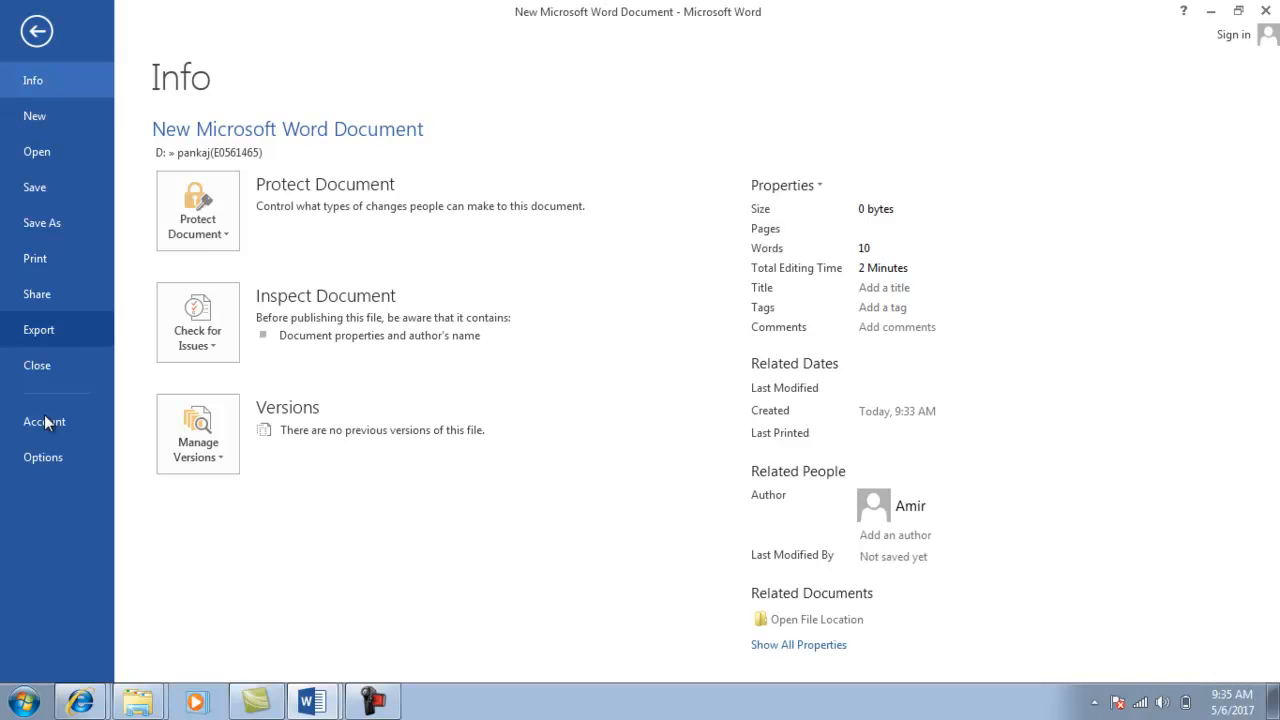
pyautogui.press('Escape')
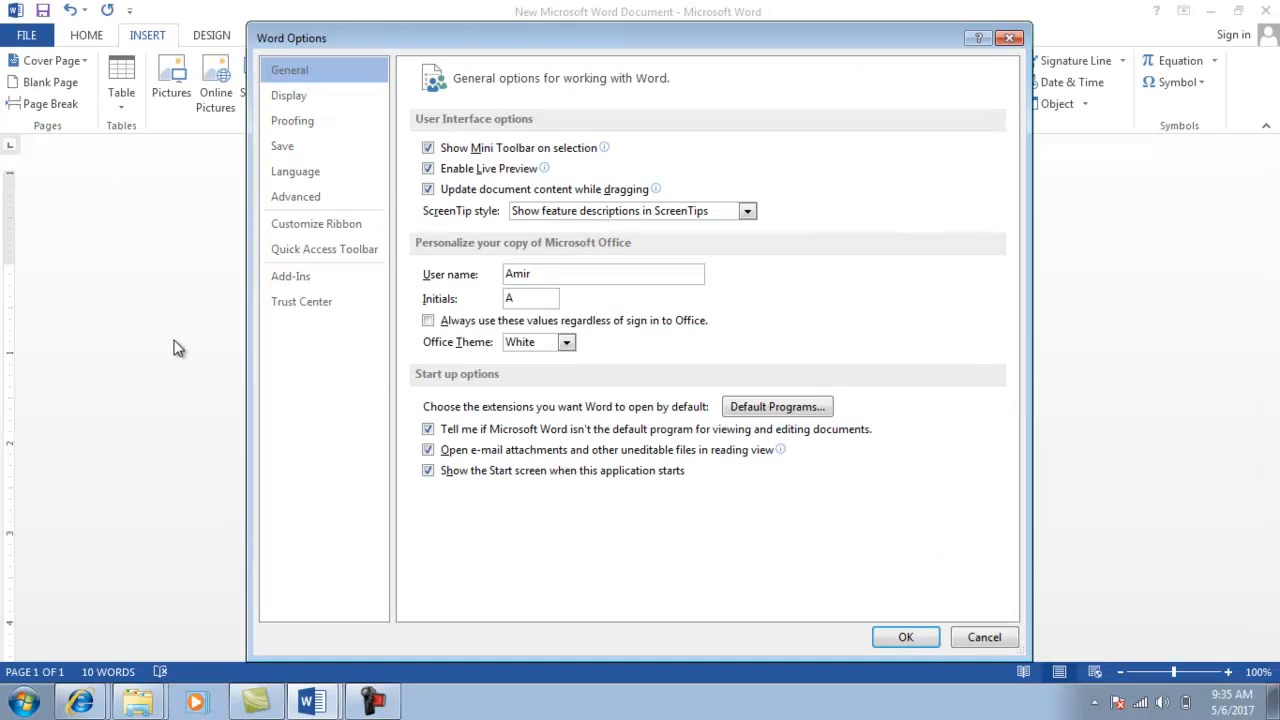
pyautogui.click(310, 128)
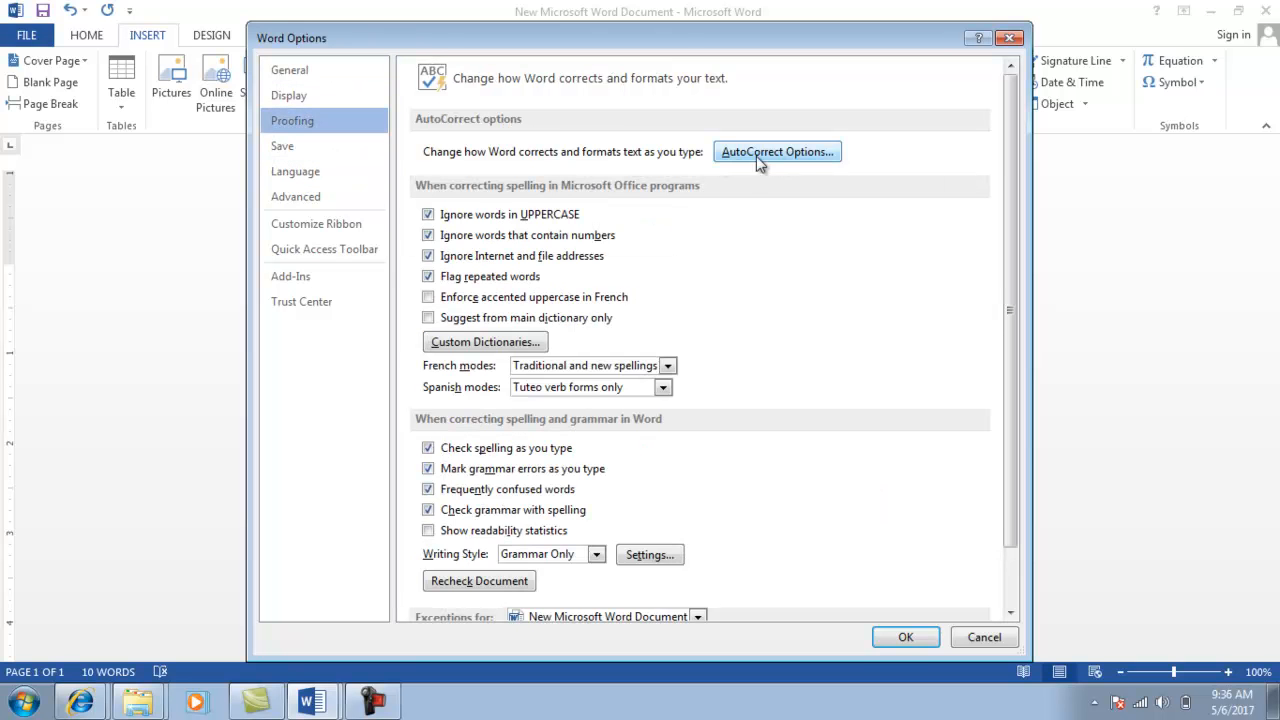
pyautogui.click(783, 152)
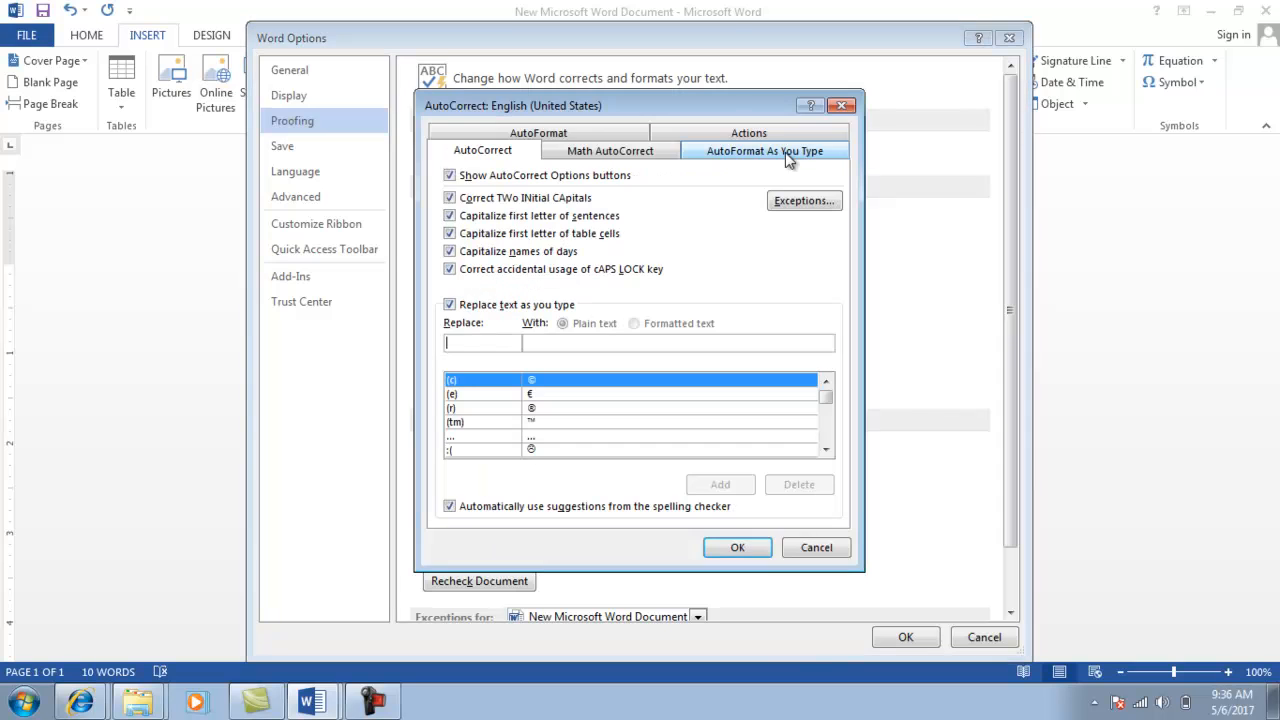
pyautogui.click(455, 342)
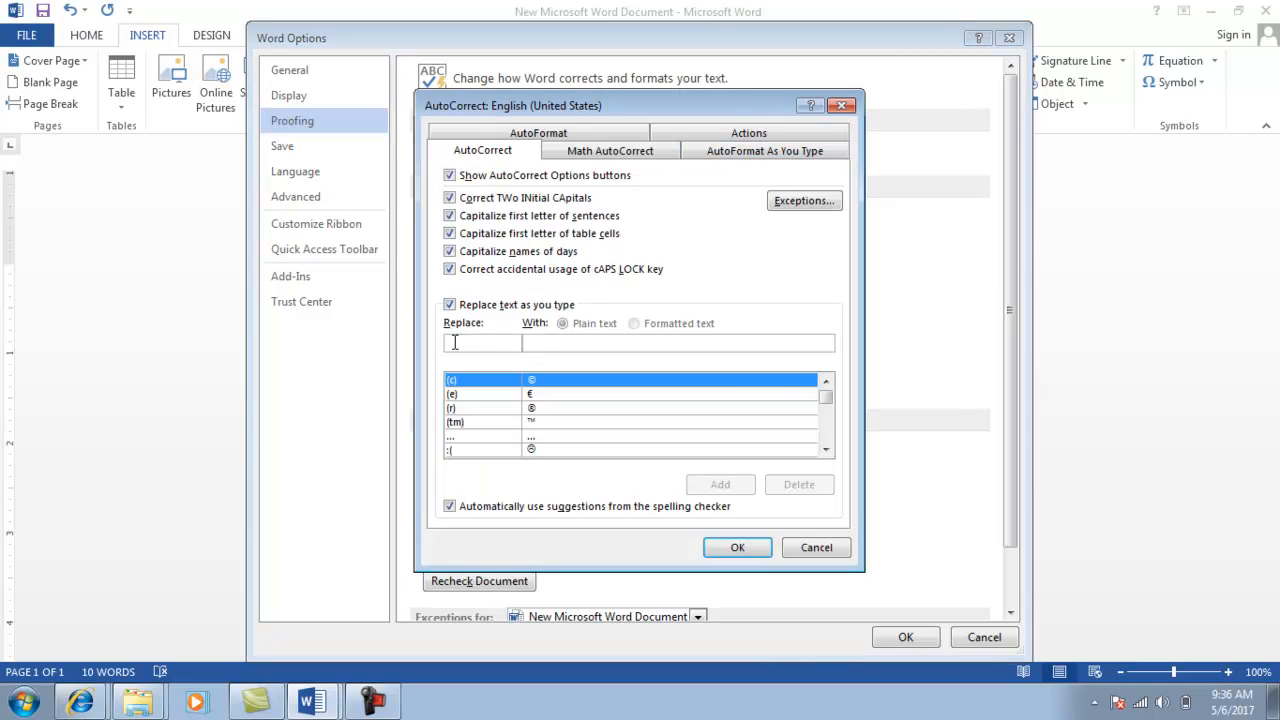
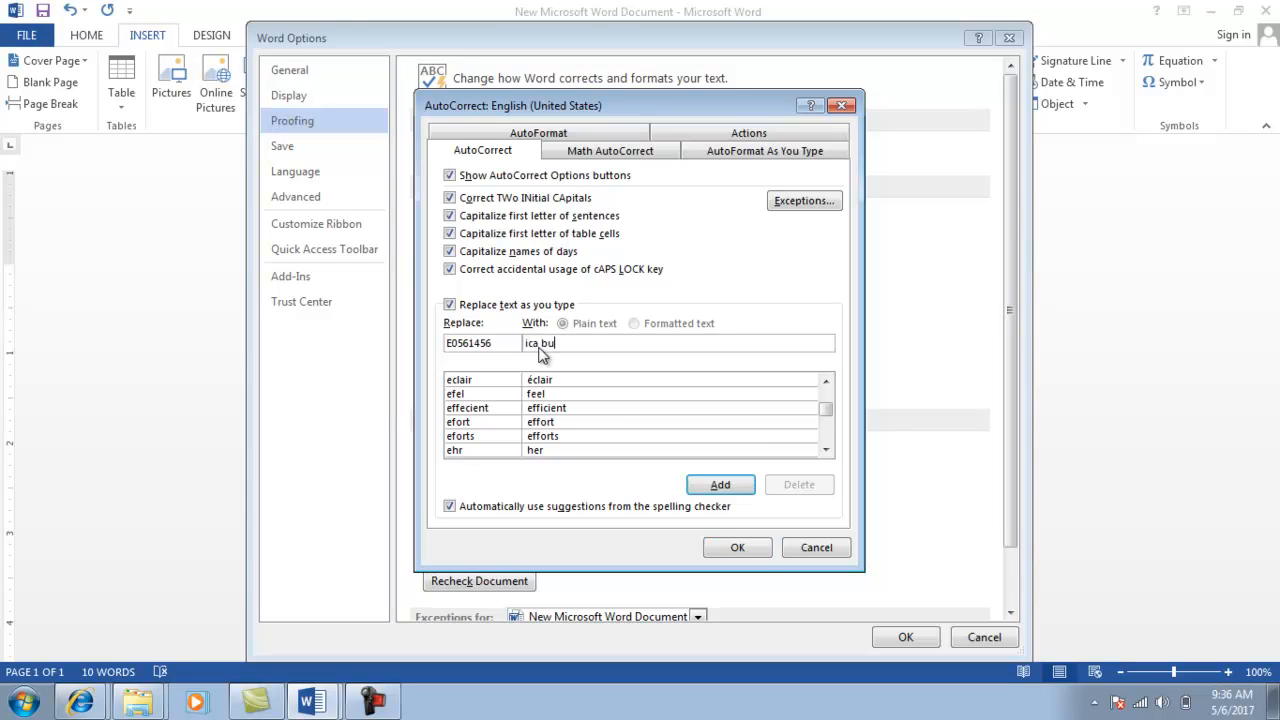
pyautogui.click(716, 485)
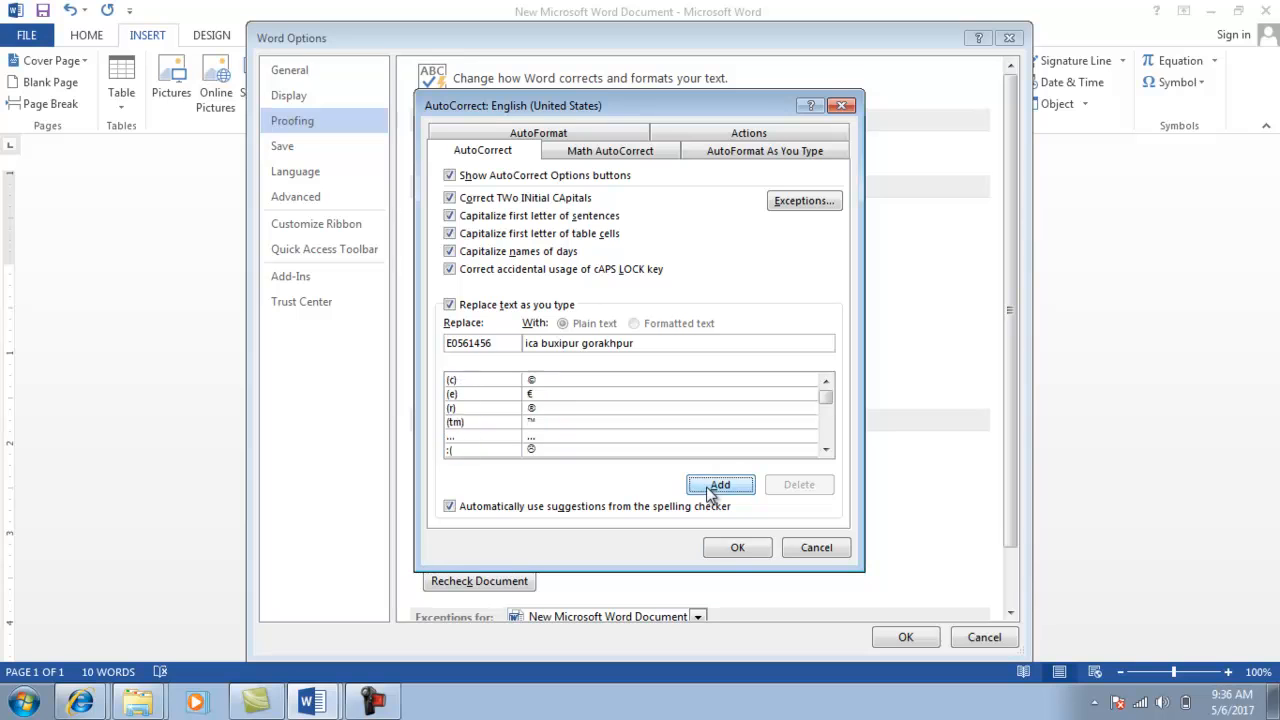
pyautogui.click(731, 548)
# Type the student code so AutoCorrect expands it into the address line.
pyautogui.click(897, 638)
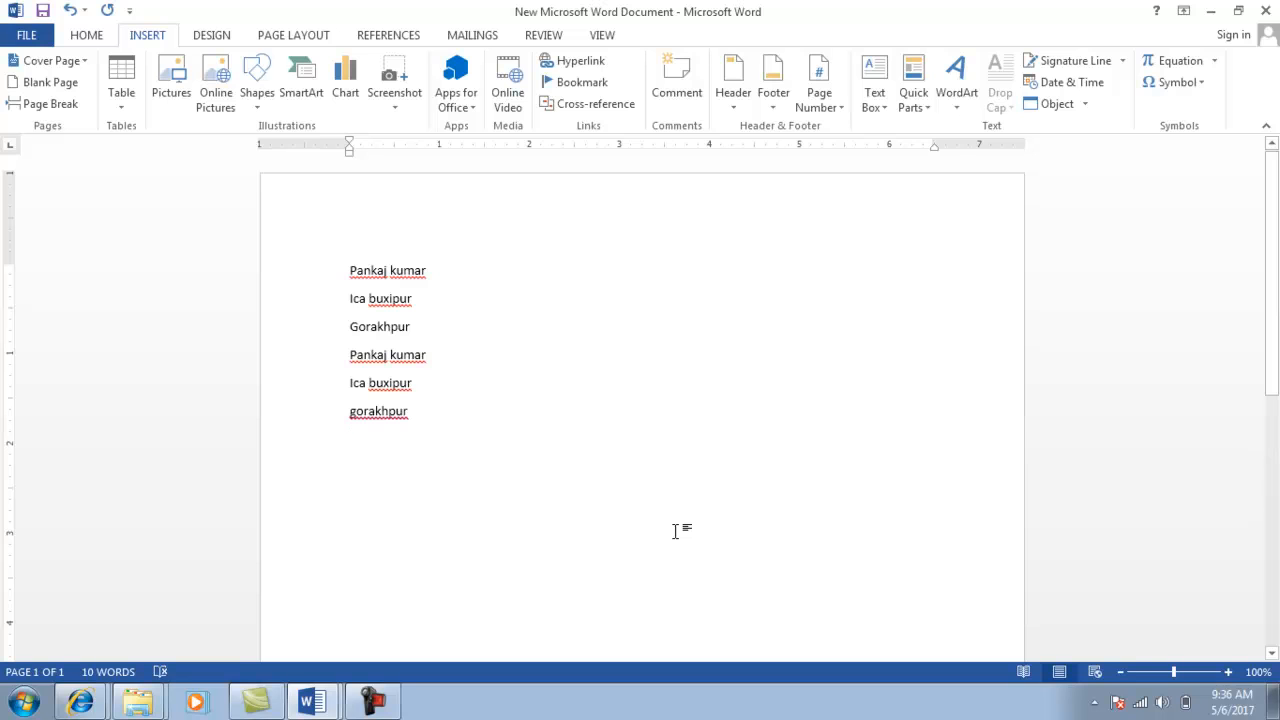
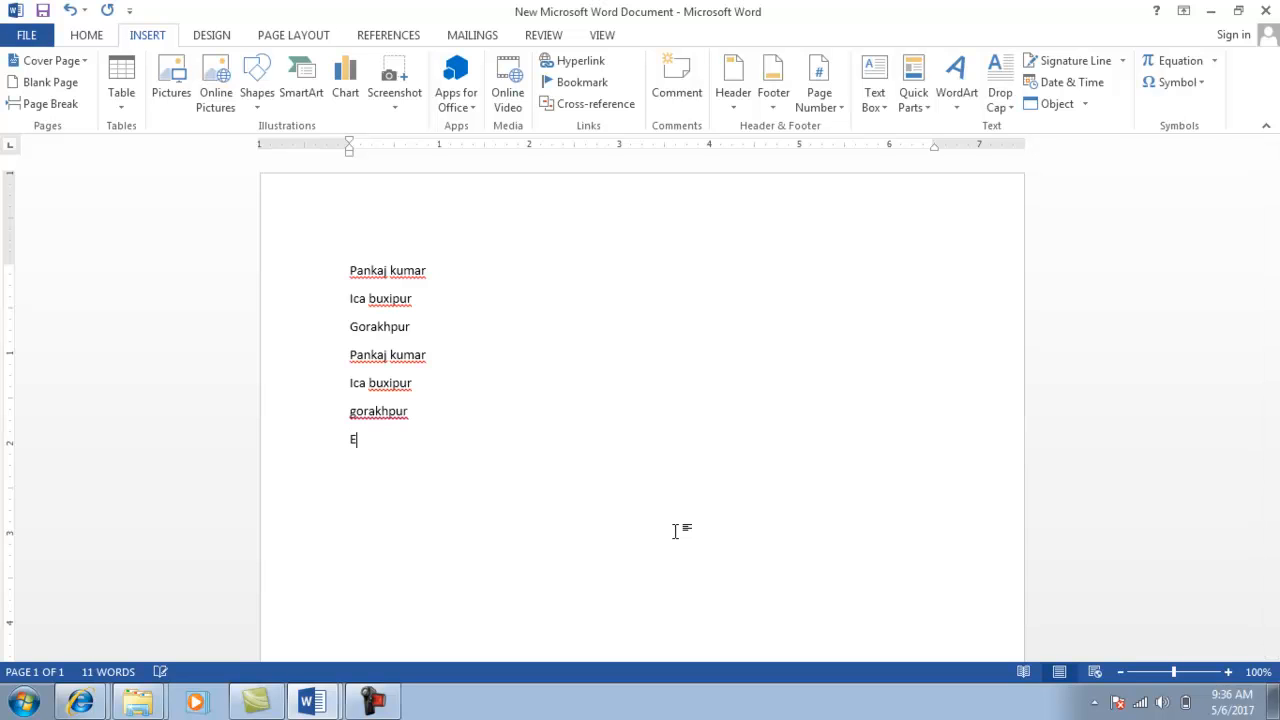
pyautogui.press('Return')
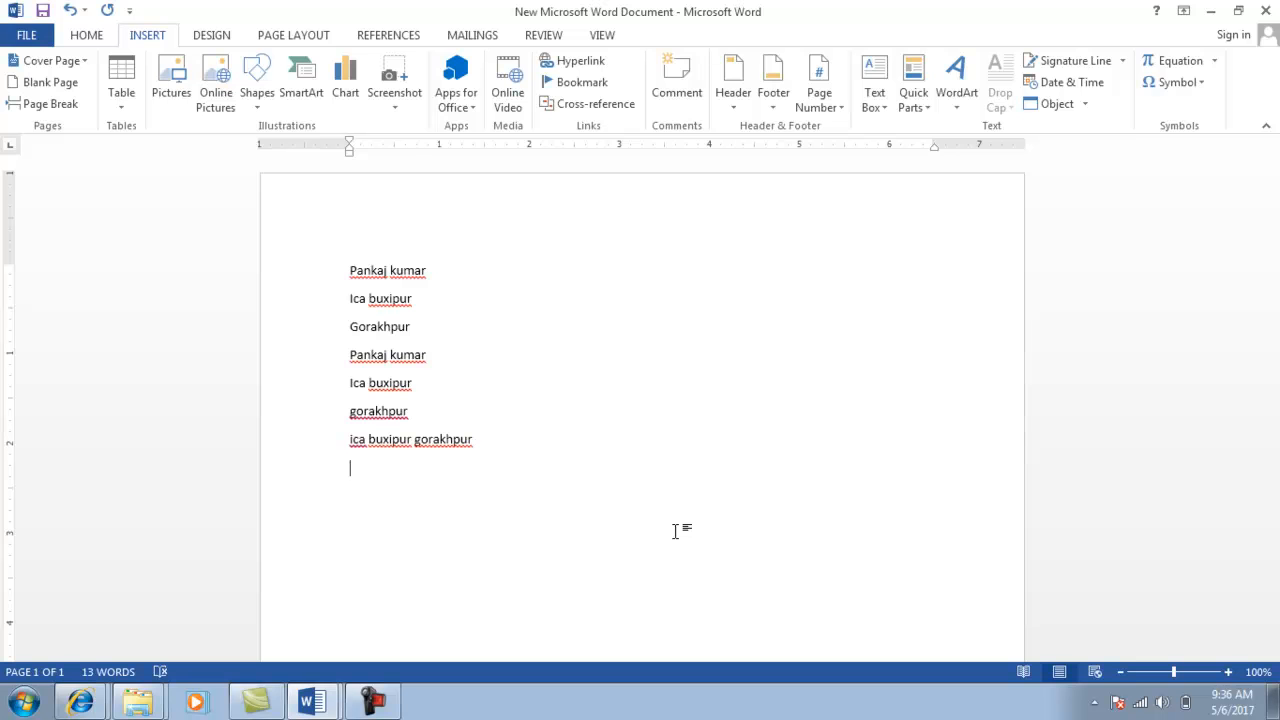
pyautogui.click(494, 447)
# Add a new line below the address and insert a page break for a blank page 2.
pyautogui.hotkey('alt', 'Tab')
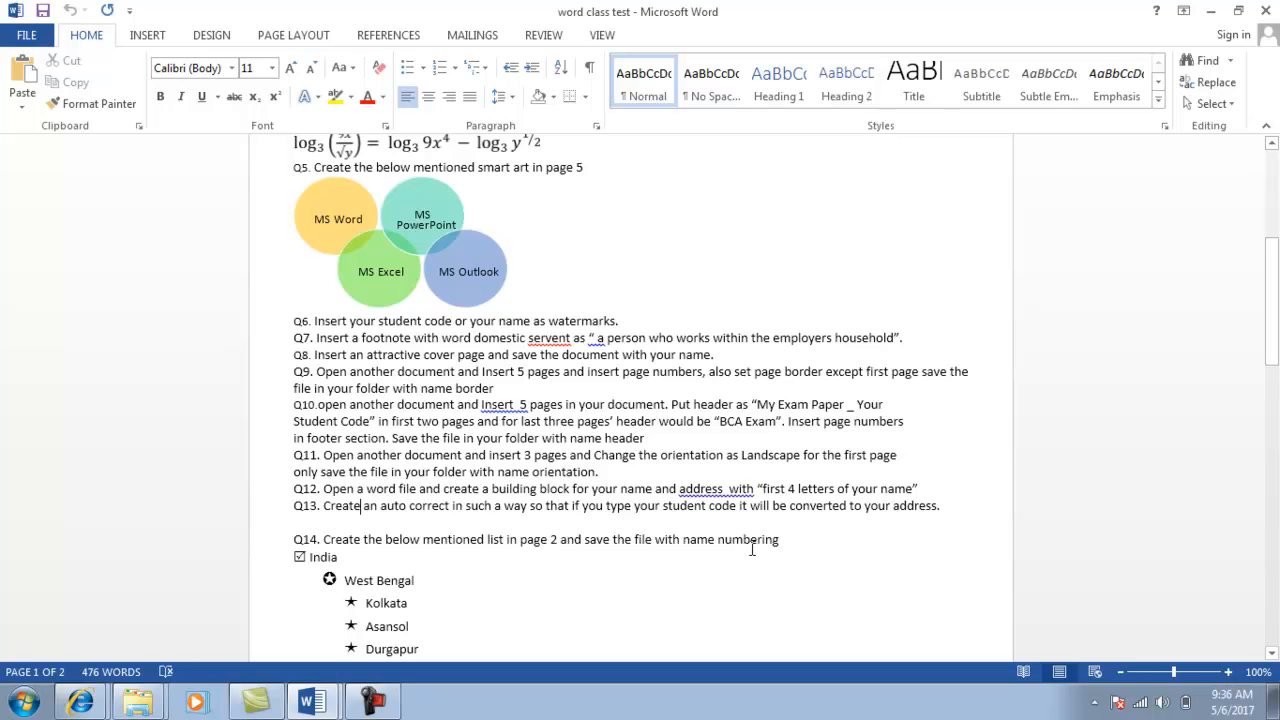
pyautogui.hotkey('alt', 'Tab')
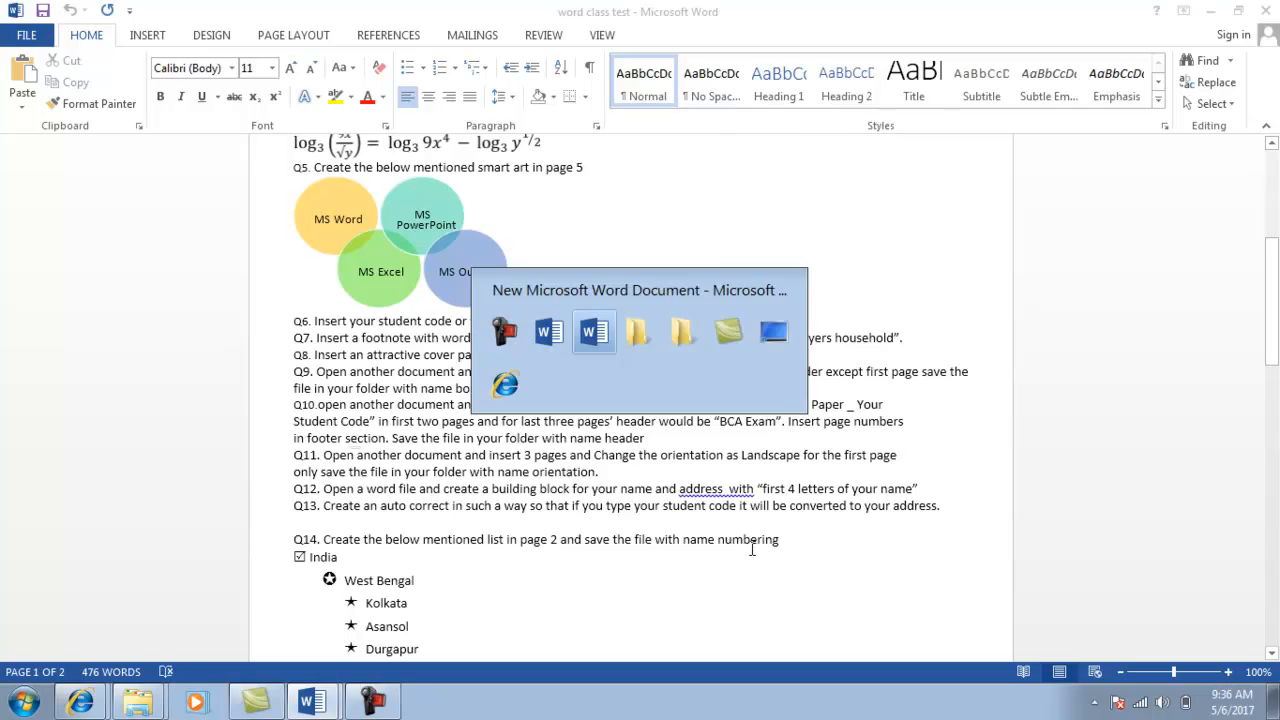
pyautogui.press('Return')
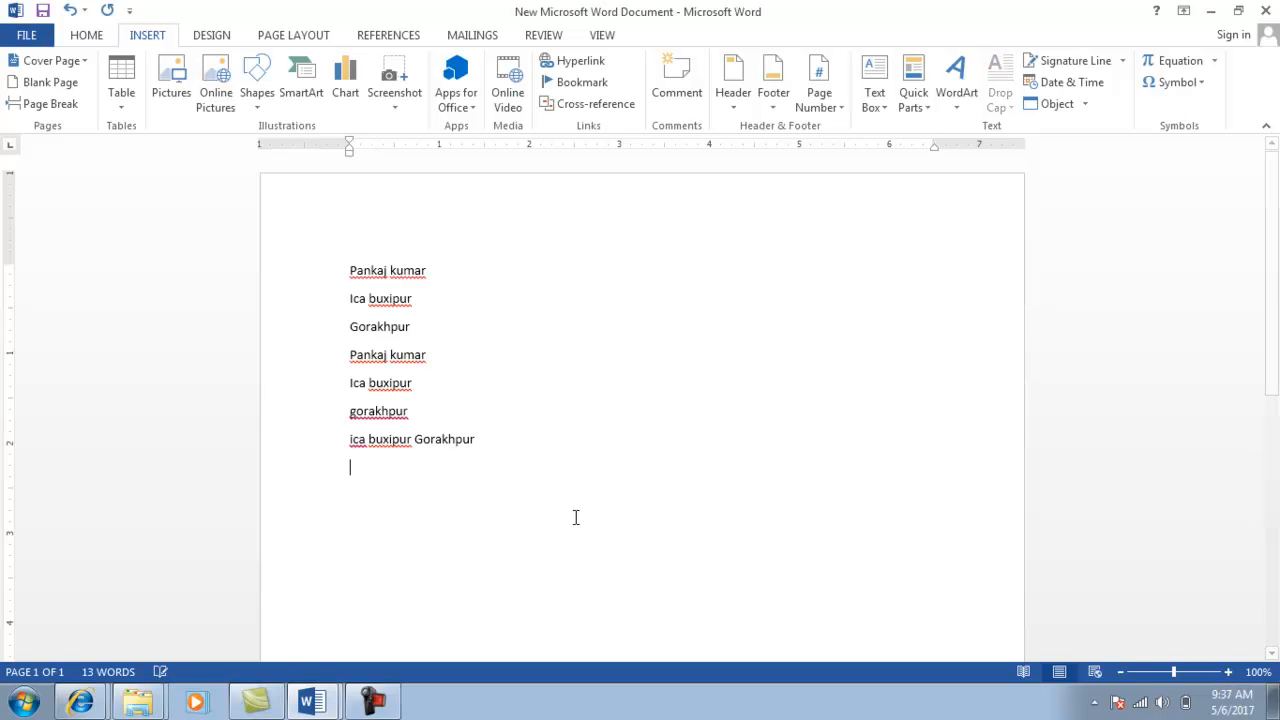
pyautogui.hotkey('ctrl', 'Return')
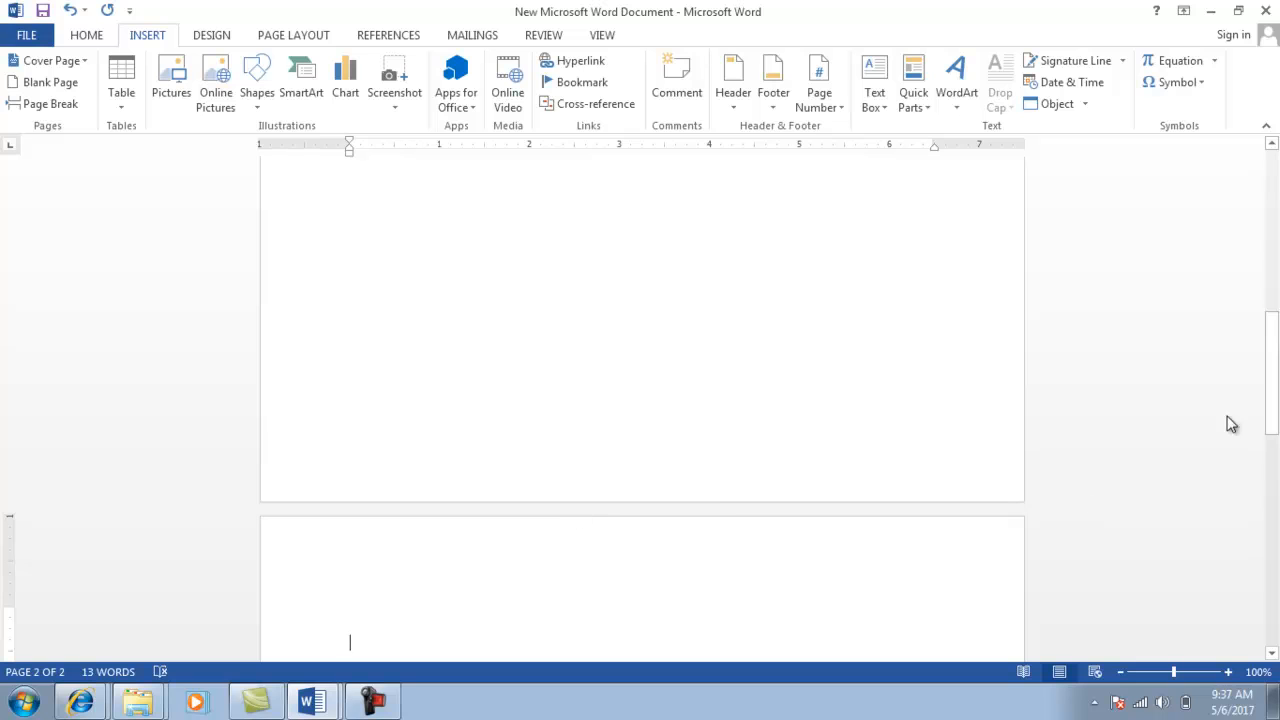
# Check the Q14 India list in the class test, then turn on bullets on page 2.
pyautogui.moveTo(1274, 363); pyautogui.dragTo(1276, 433)
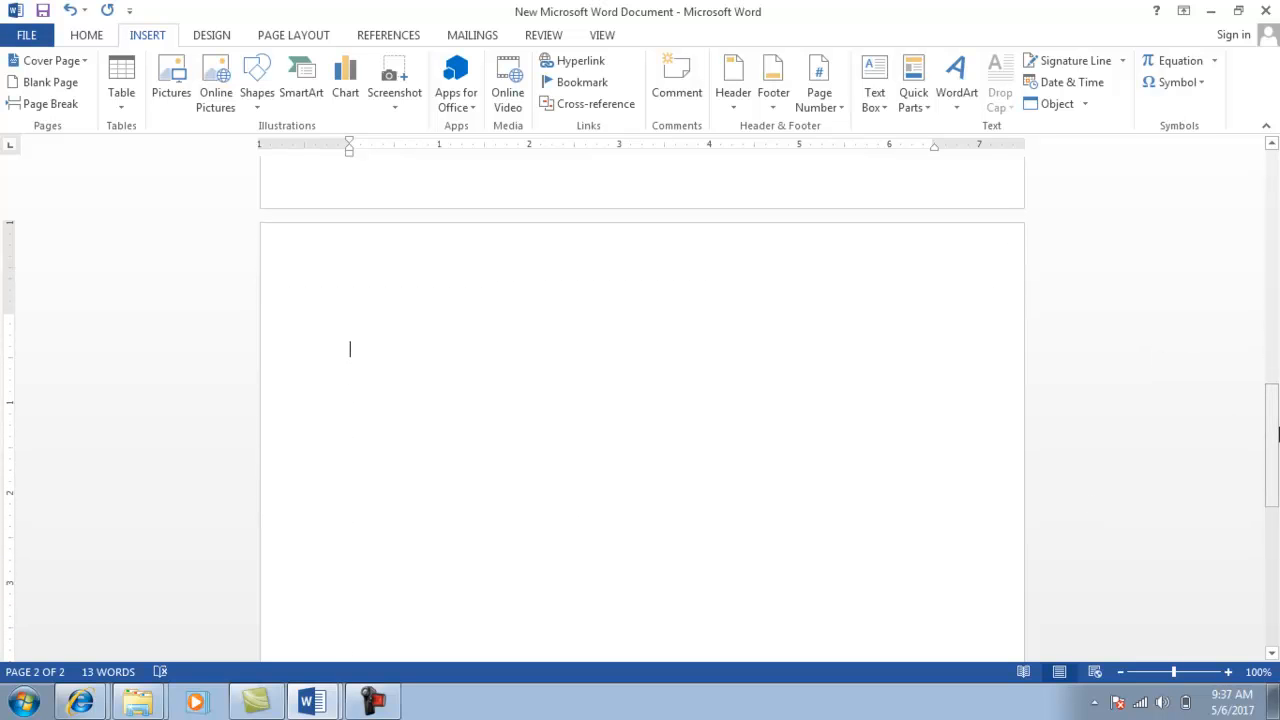
pyautogui.hotkey('alt', 'Tab')
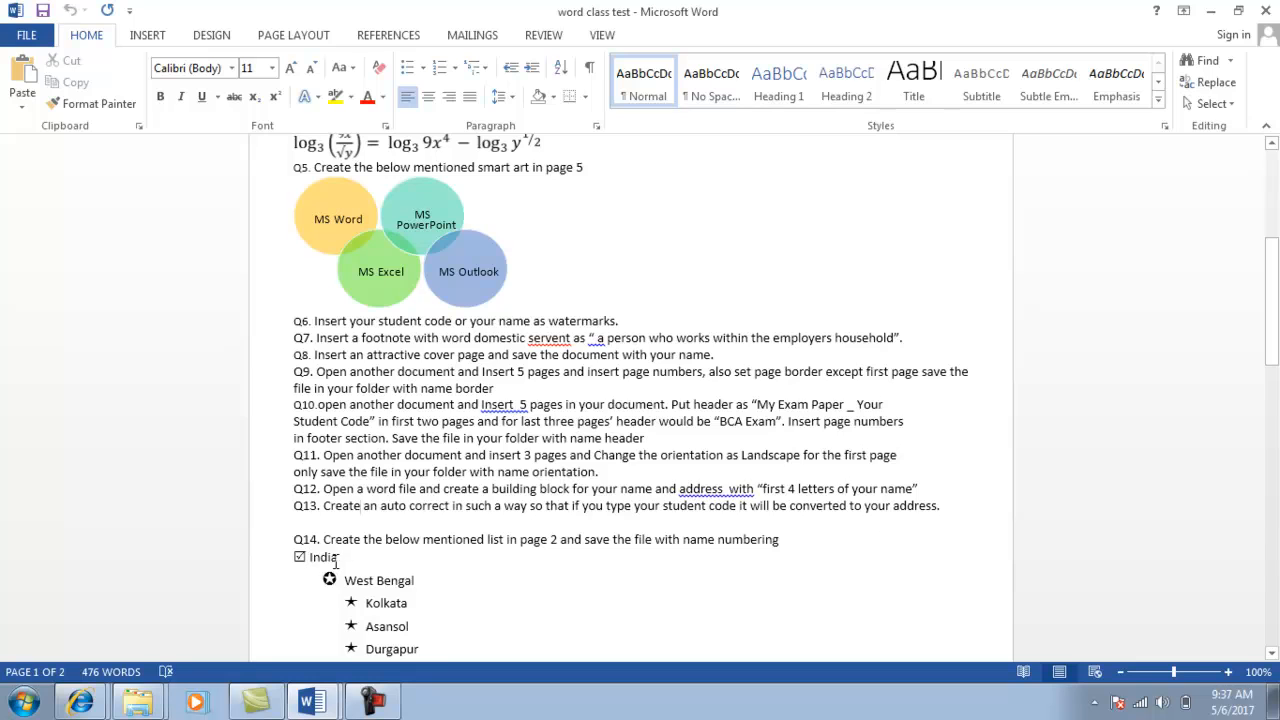
pyautogui.hotkey('alt', 'Tab')
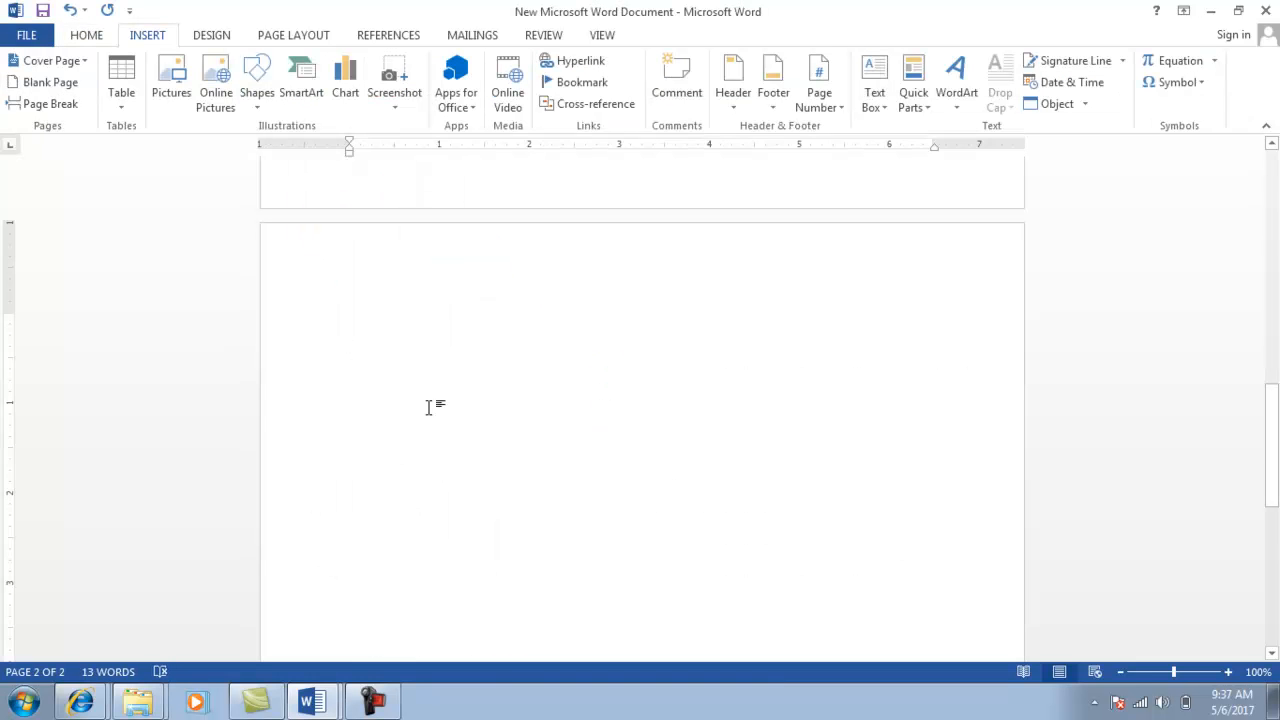
pyautogui.click(86, 36)
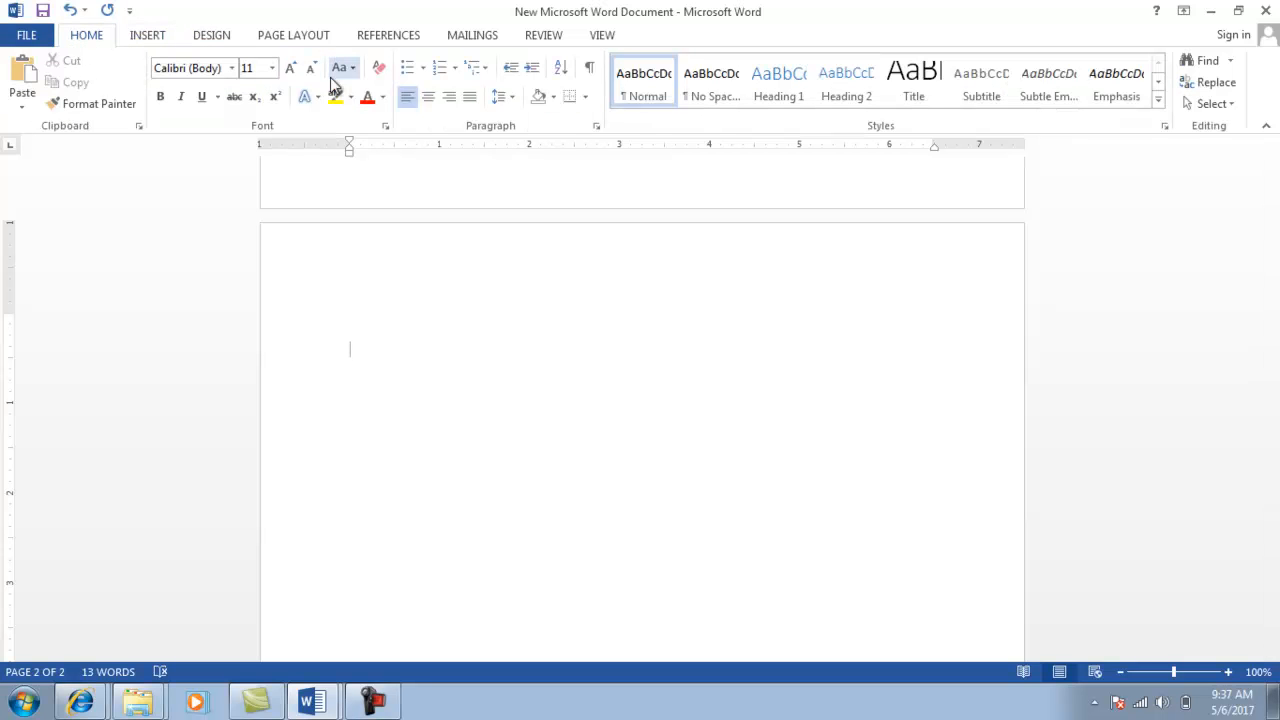
pyautogui.click(423, 70)
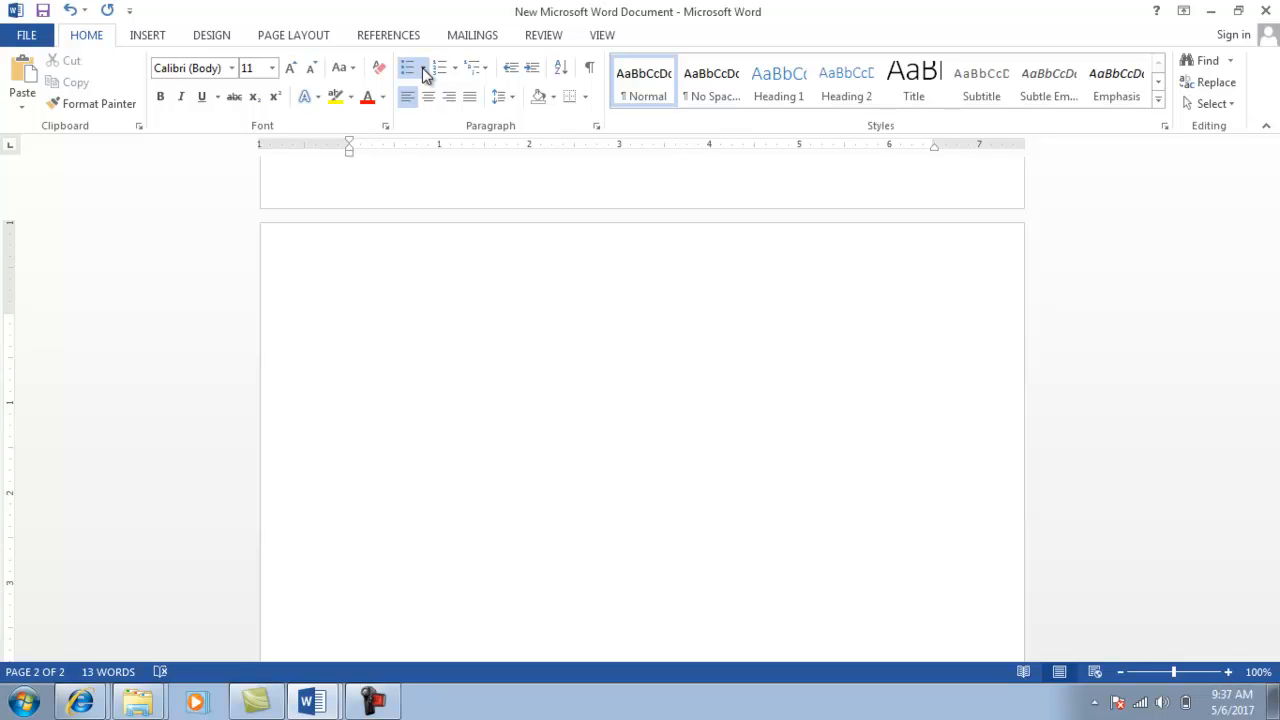
# Define a new bullet and browse the Symbol dialog's font list for Wingdings.
pyautogui.click(476, 292)
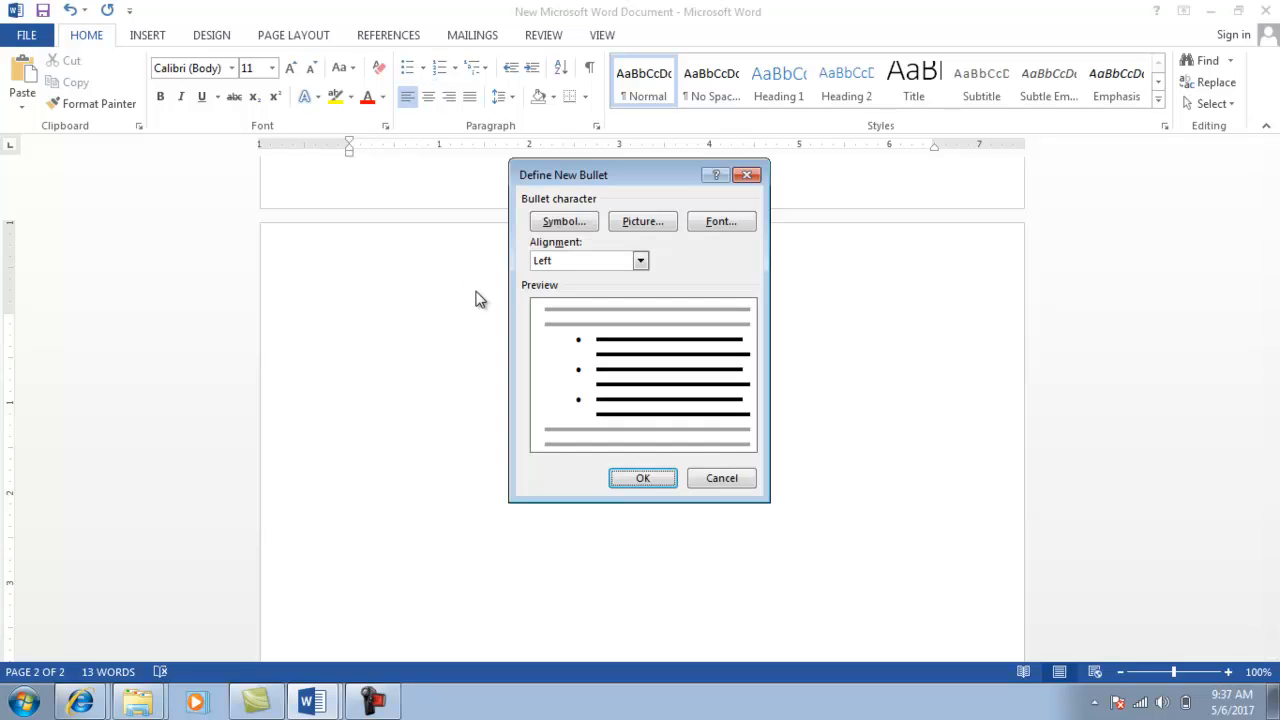
pyautogui.click(564, 222)
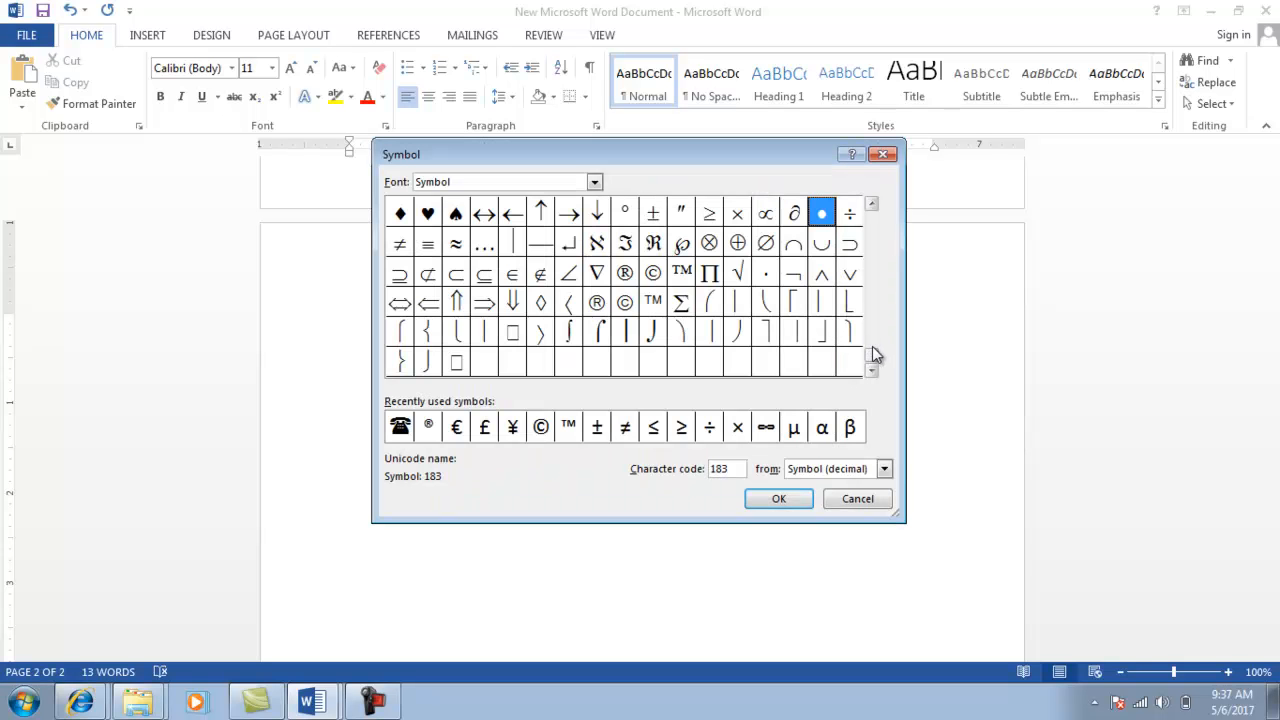
pyautogui.moveTo(872, 342); pyautogui.dragTo(872, 338)
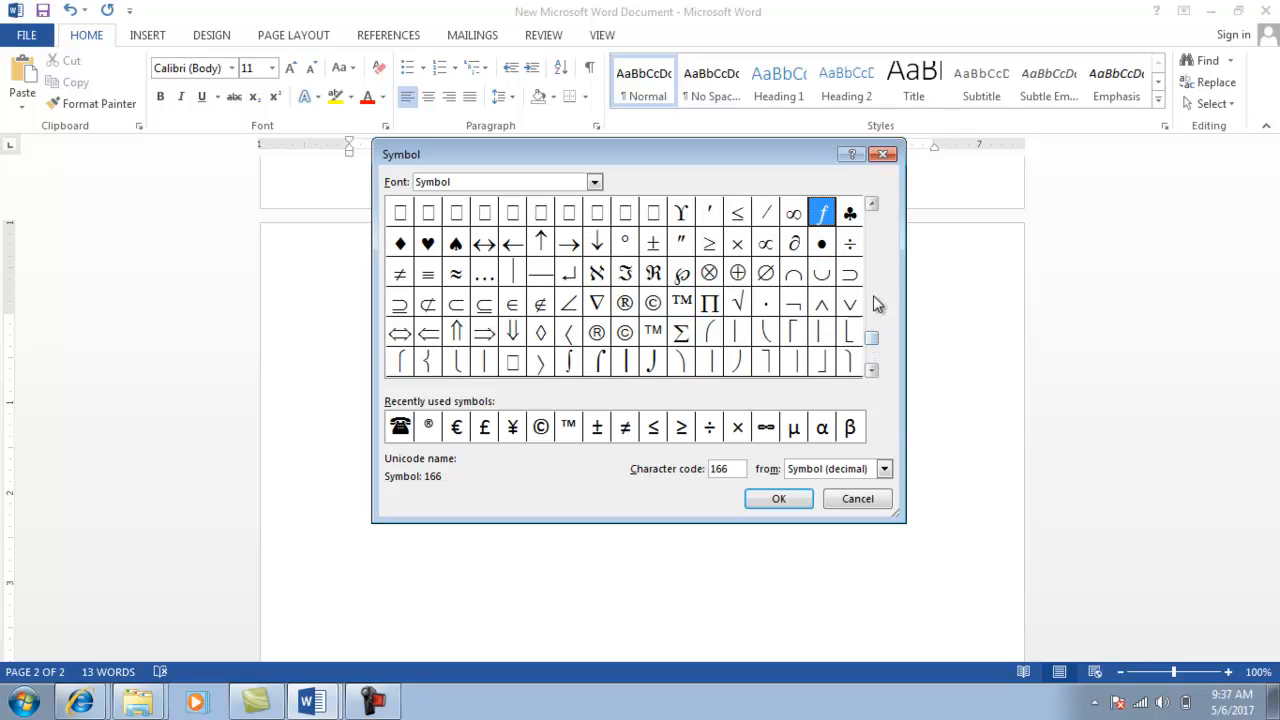
pyautogui.moveTo(873, 206); pyautogui.dragTo(873, 206)
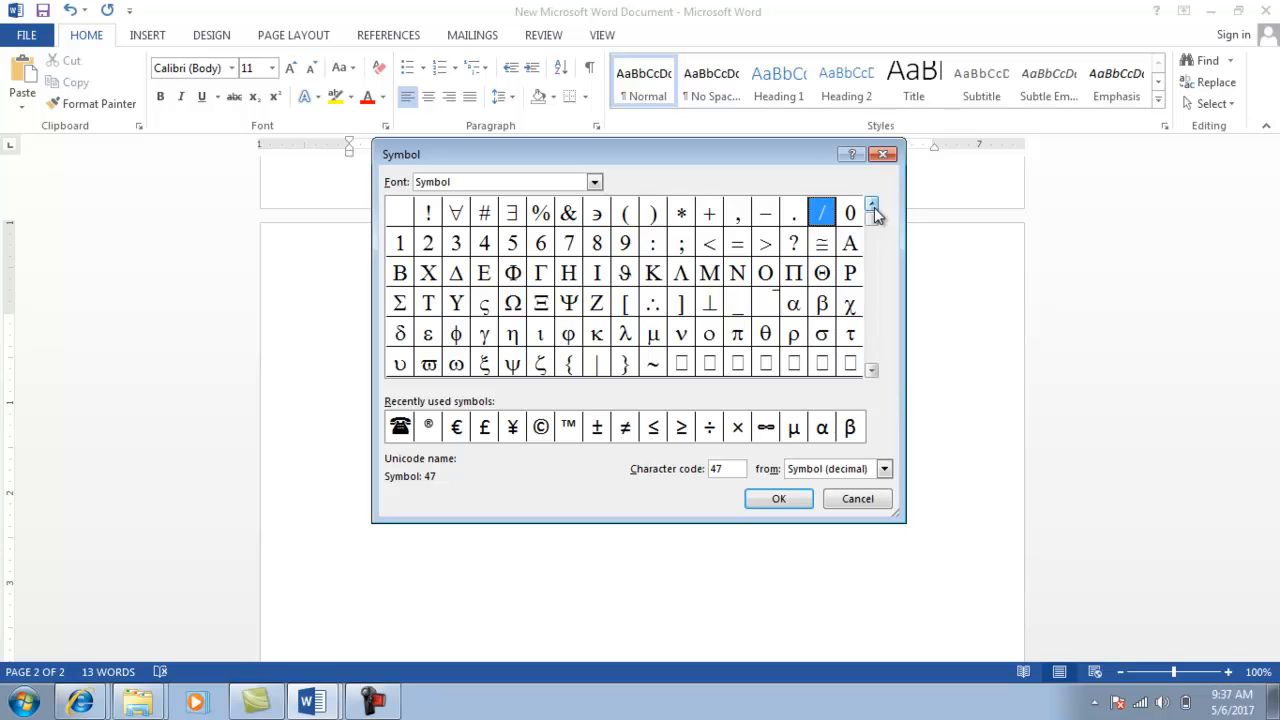
pyautogui.click(594, 183)
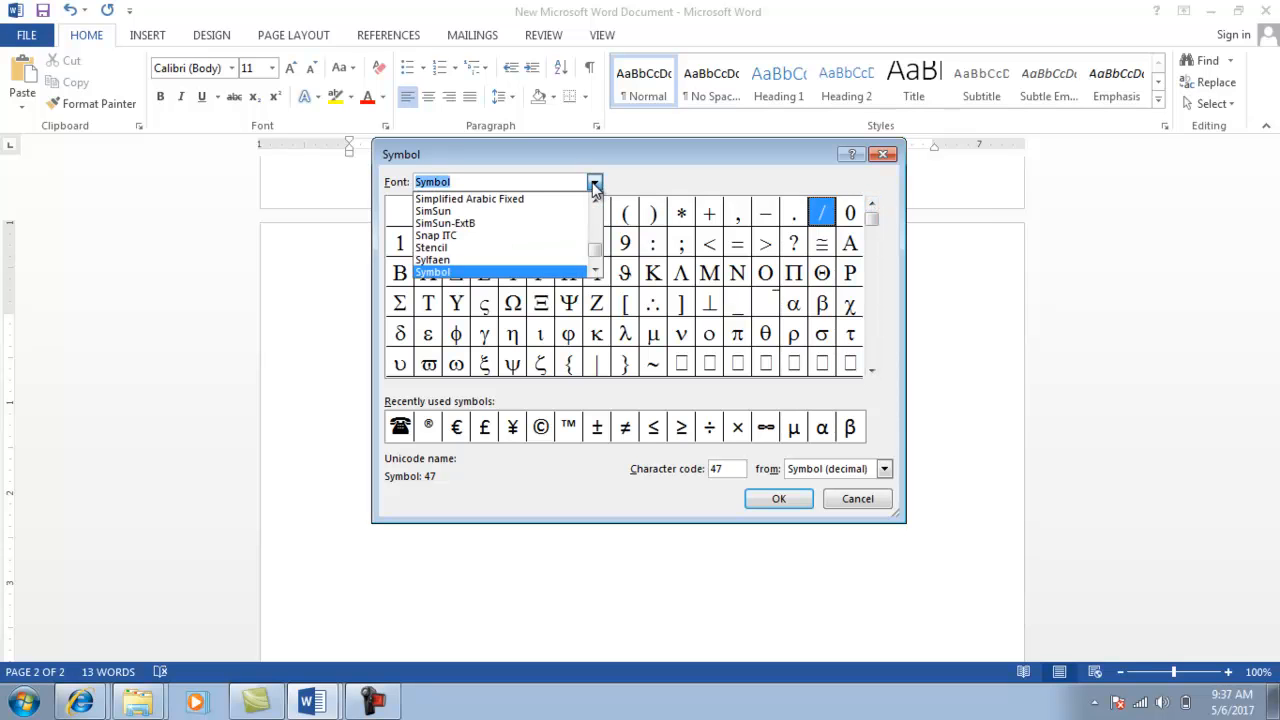
pyautogui.click(596, 272)
pyautogui.click(596, 272)
pyautogui.click(596, 272)
pyautogui.click(596, 272)
pyautogui.click(596, 272)
pyautogui.click(596, 272)
pyautogui.click(596, 272)
pyautogui.click(596, 272)
pyautogui.click(596, 272)
pyautogui.click(596, 272)
pyautogui.click(596, 272)
pyautogui.click(596, 272)
pyautogui.click(596, 272)
pyautogui.click(596, 272)
pyautogui.click(596, 272)
pyautogui.click(596, 272)
pyautogui.click(596, 272)
pyautogui.click(596, 272)
pyautogui.click(596, 272)
pyautogui.click(596, 272)
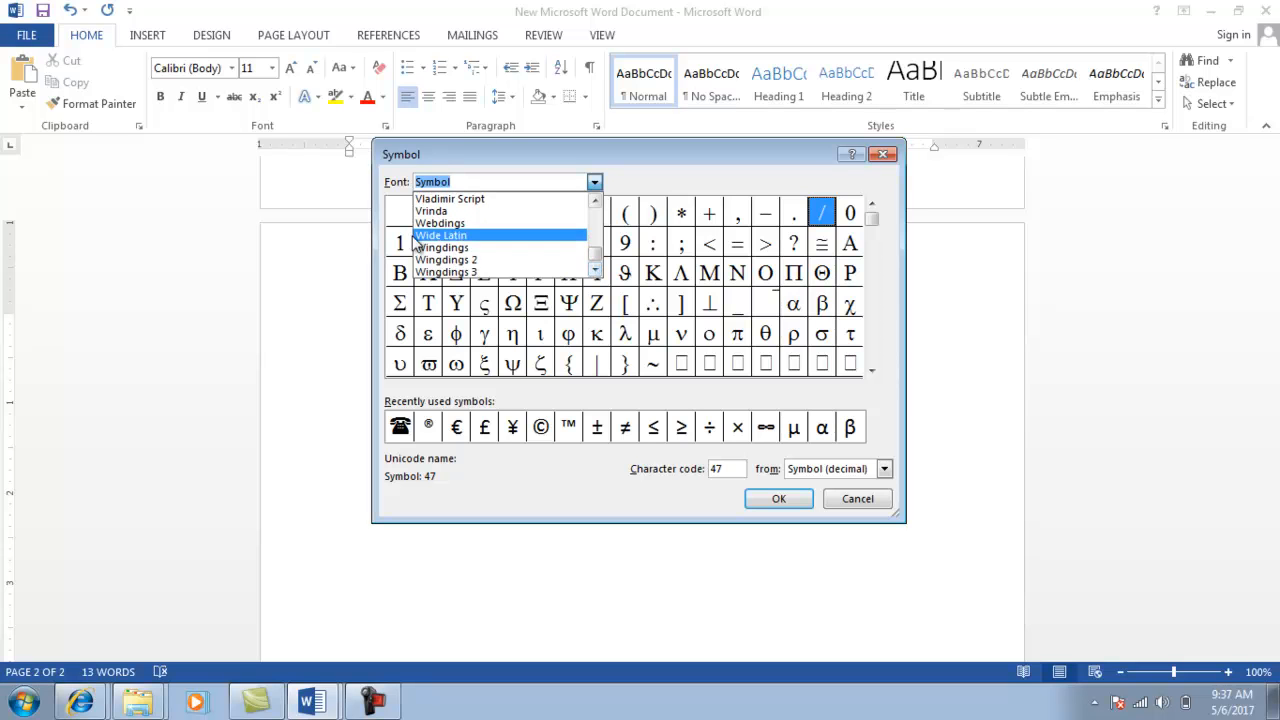
# Pick the Wingdings ballot-box-with-check symbol and apply it as the list bullet.
pyautogui.click(437, 249)
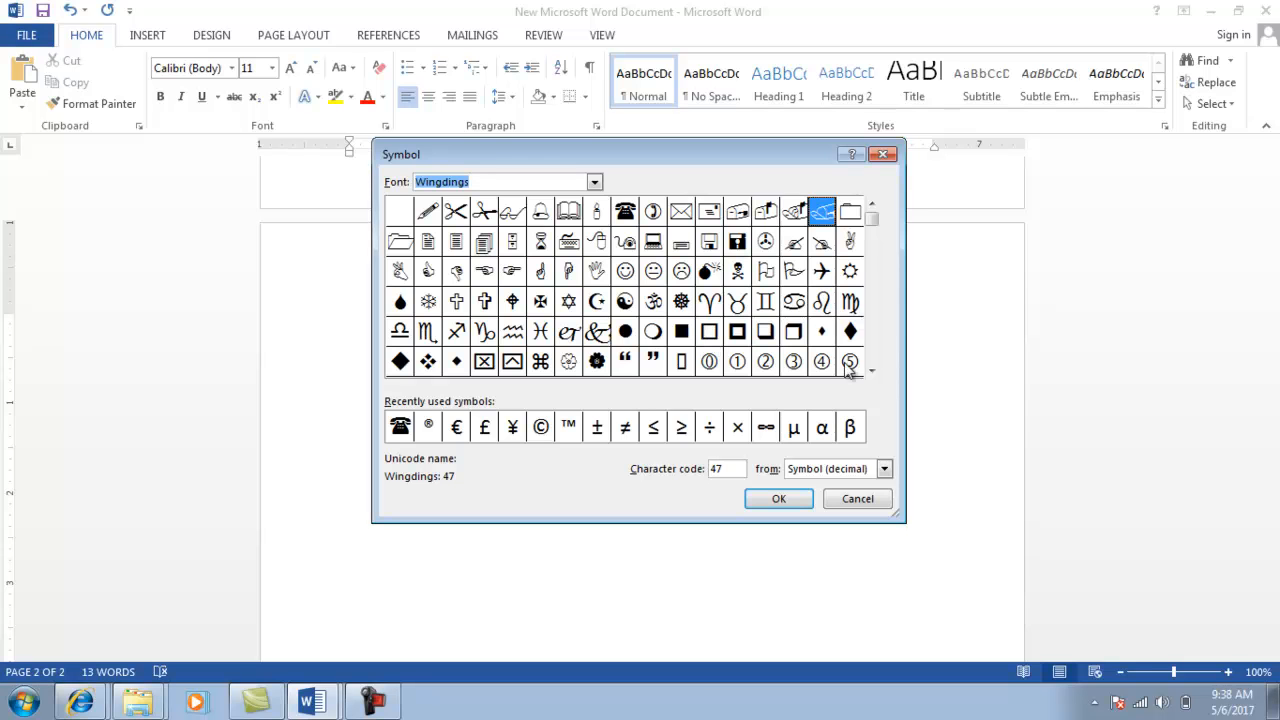
pyautogui.click(872, 370)
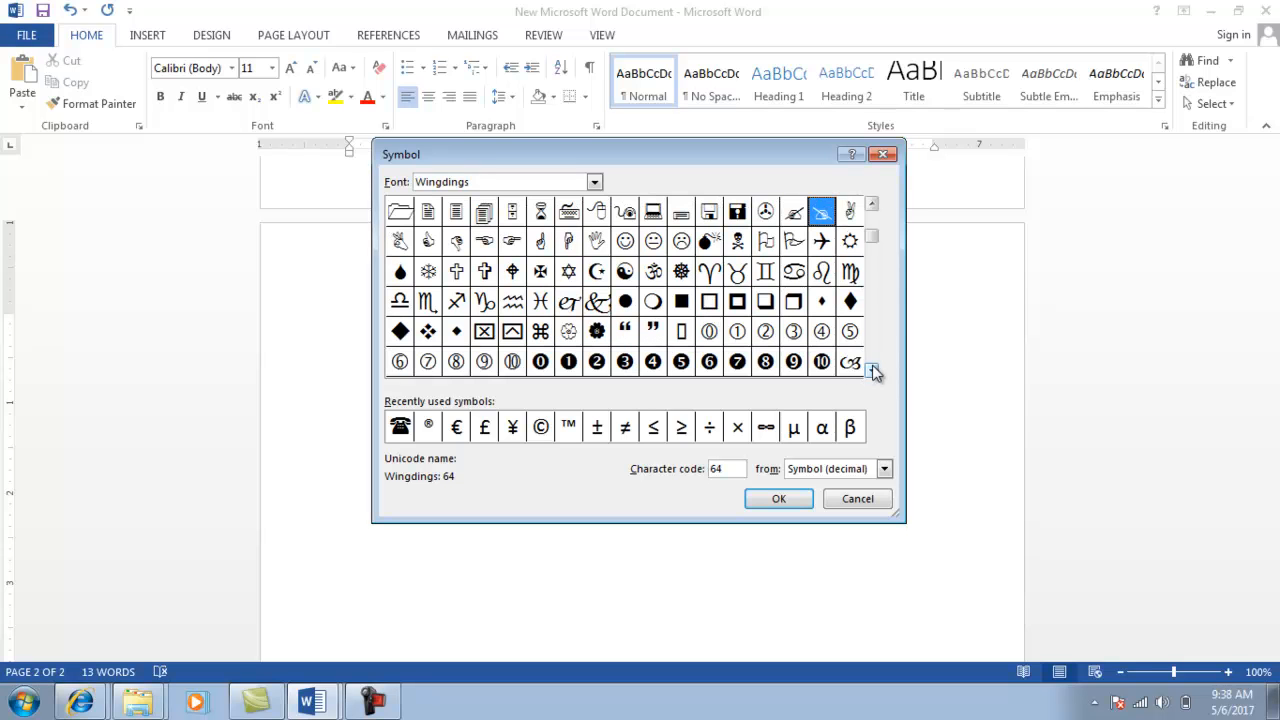
pyautogui.click(872, 370)
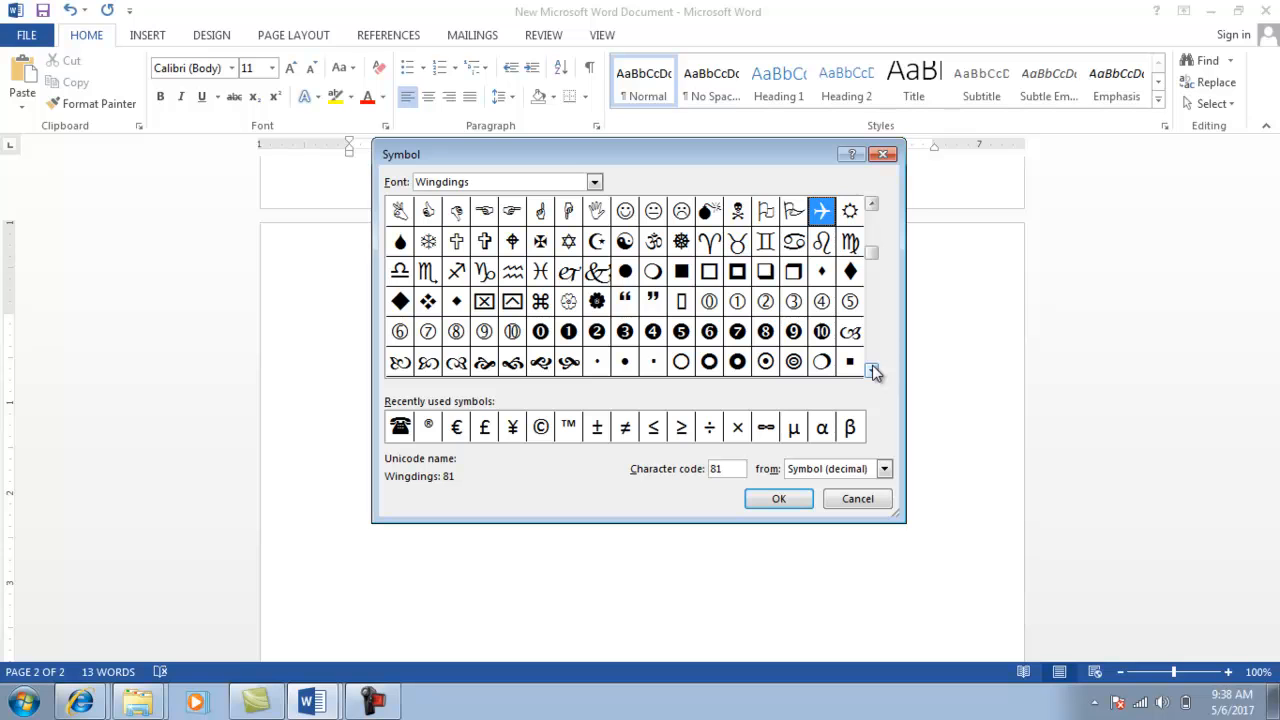
pyautogui.click(872, 370)
pyautogui.click(872, 370)
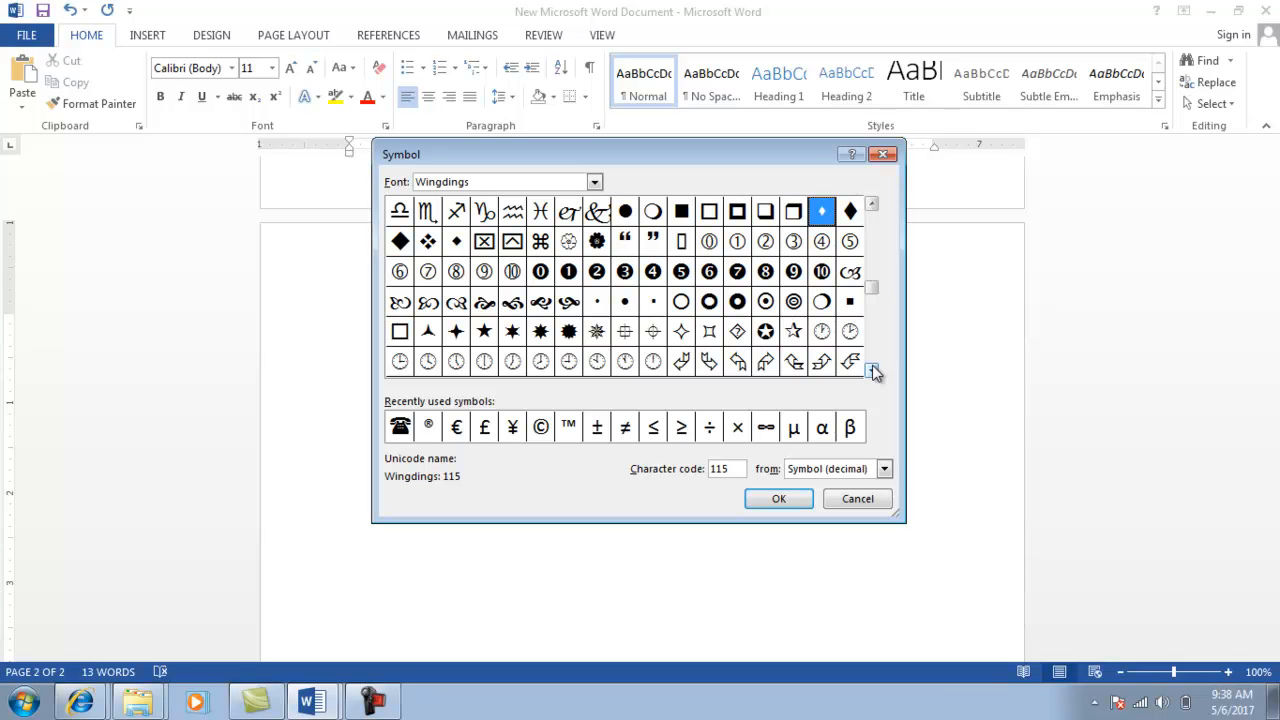
pyautogui.click(872, 370)
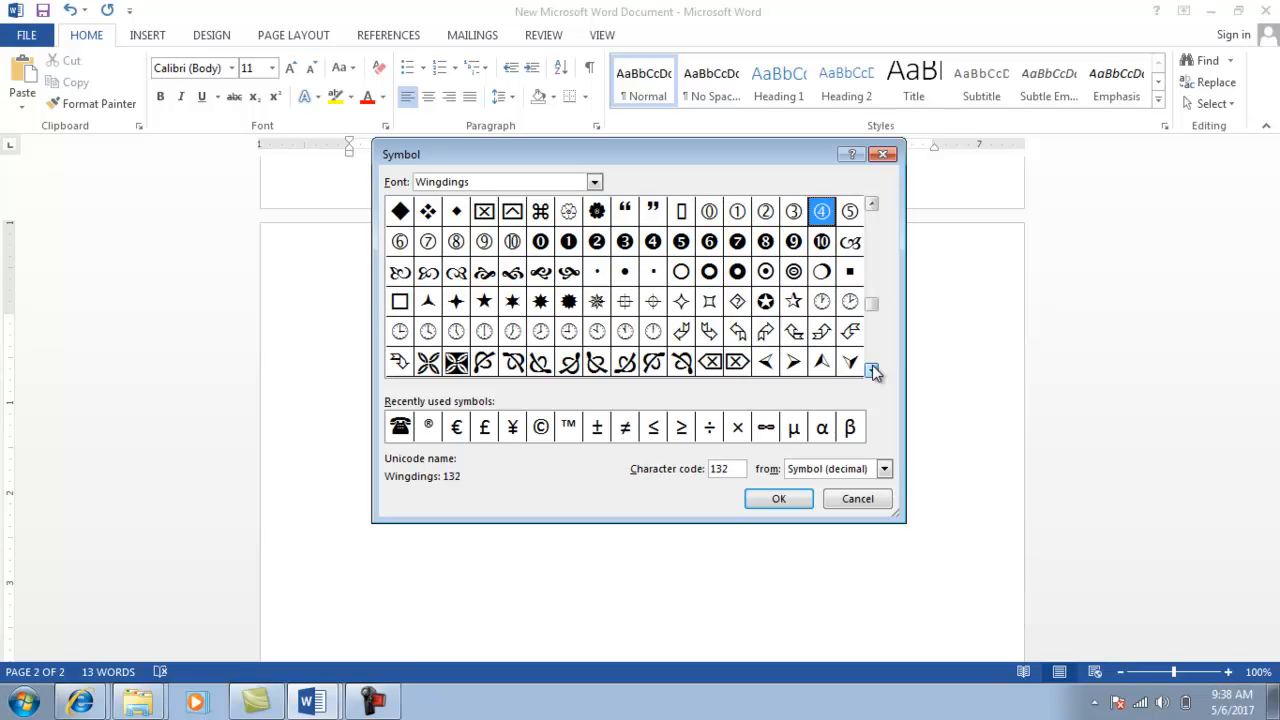
pyautogui.click(872, 370)
pyautogui.click(872, 370)
pyautogui.click(872, 370)
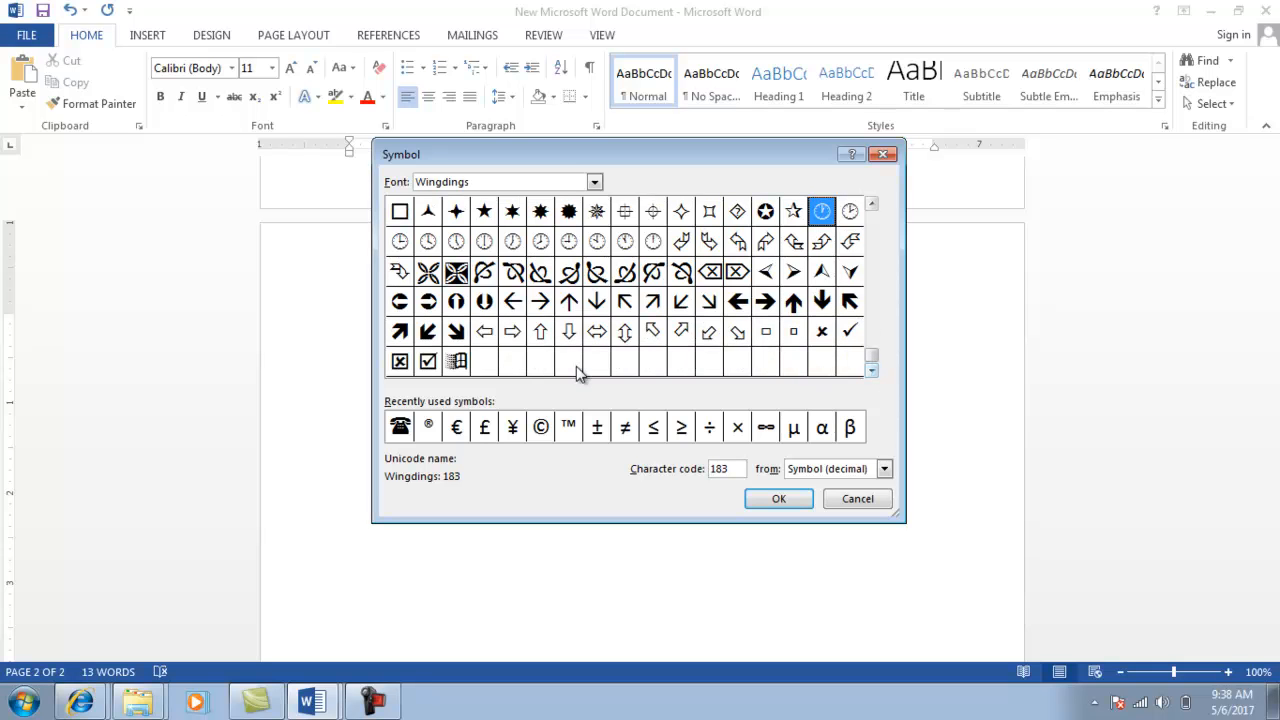
pyautogui.click(428, 362)
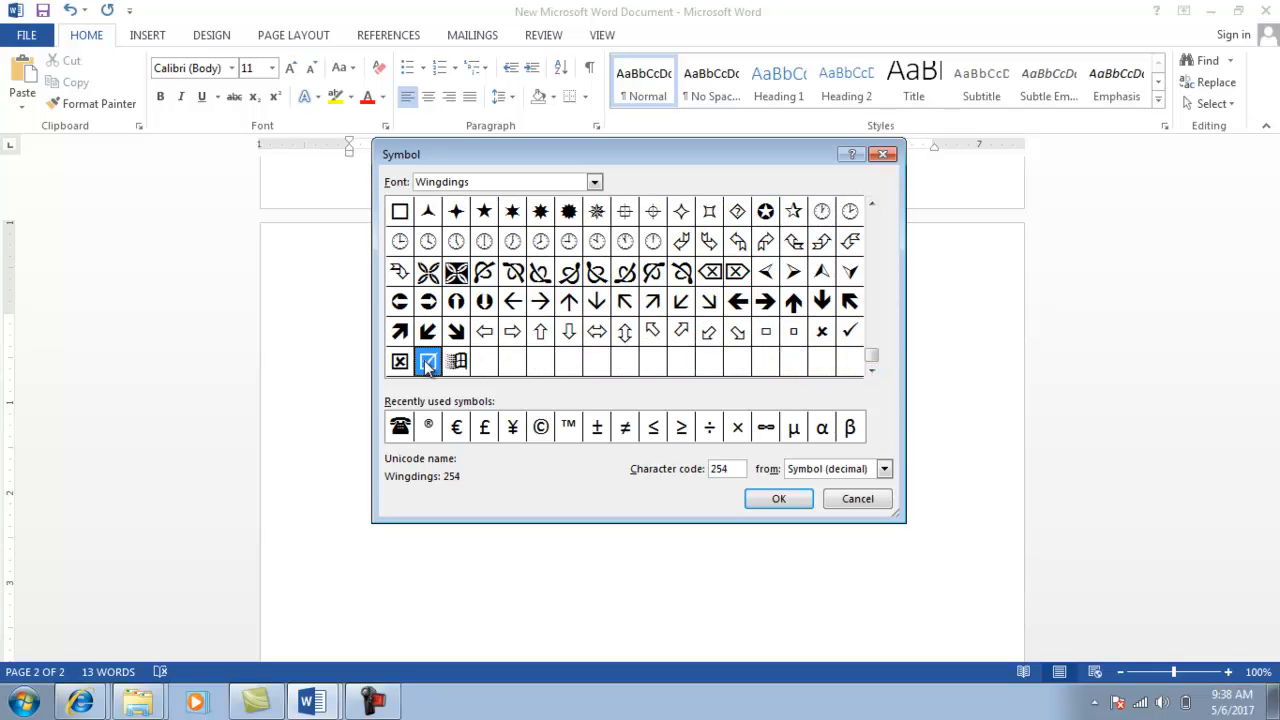
pyautogui.click(779, 499)
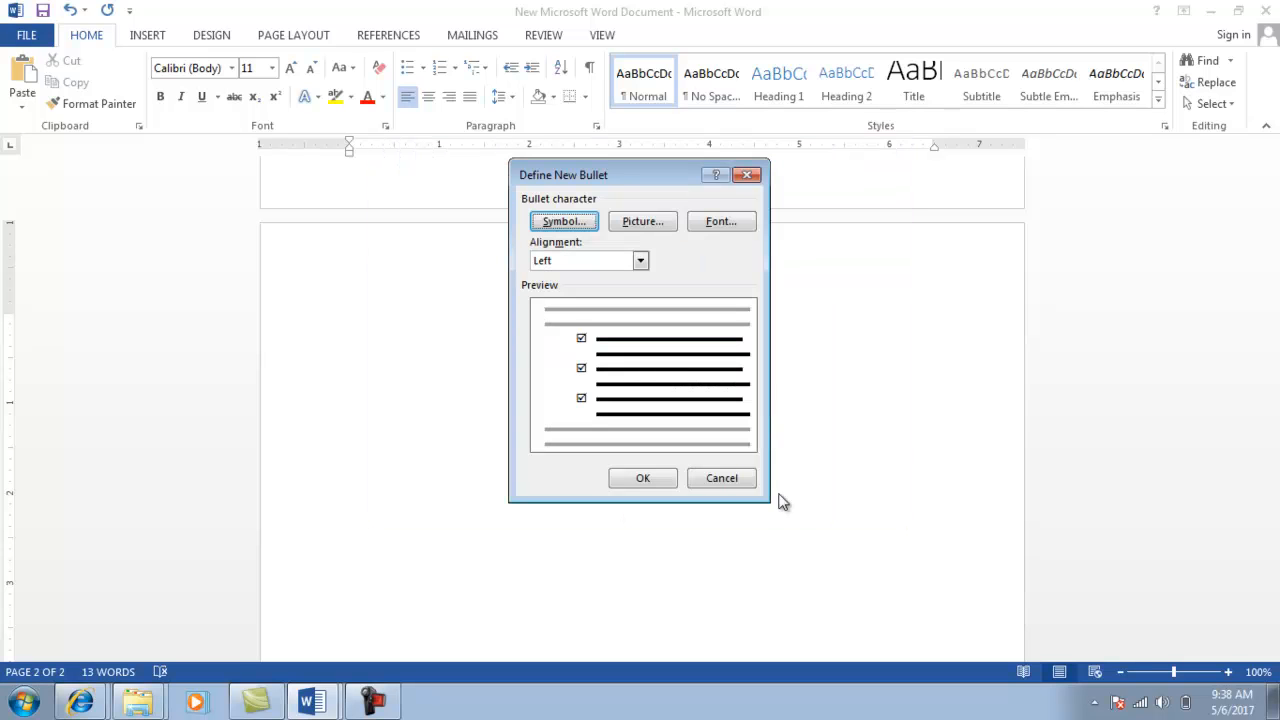
pyautogui.click(642, 481)
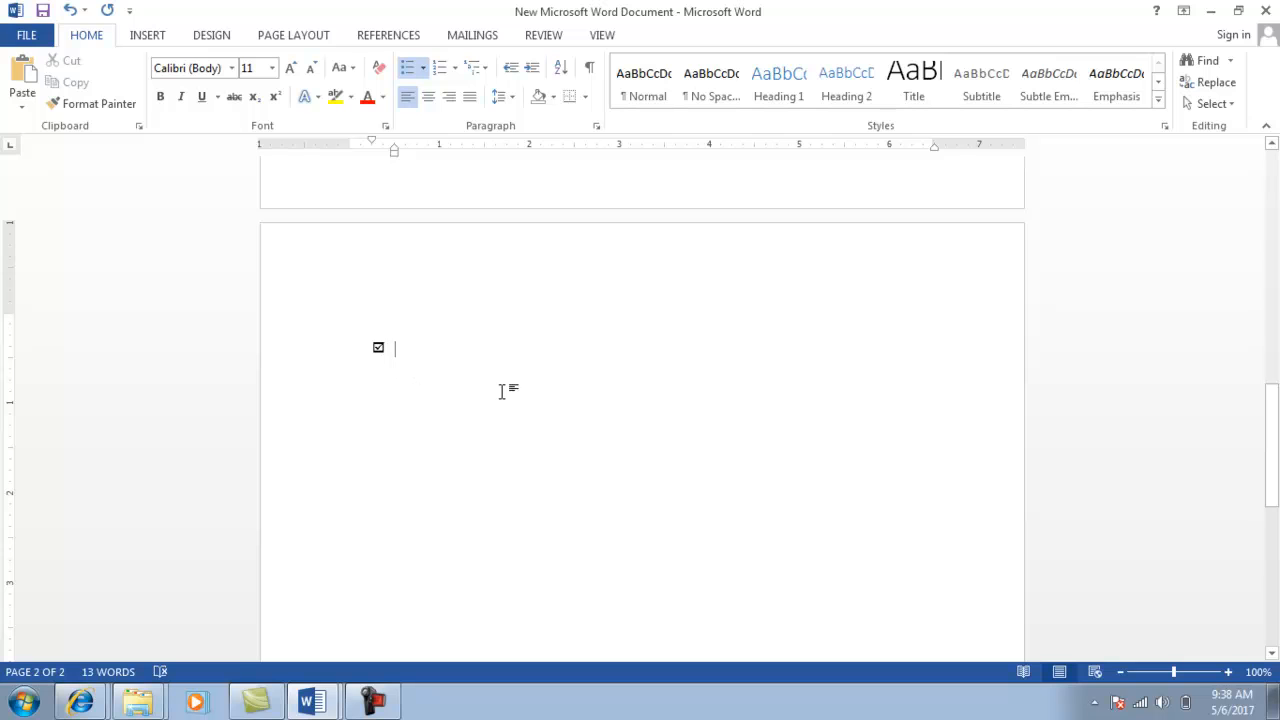
# Type 'inida' as the first check-box item, leaving an unbulleted line below it.
pyautogui.write('inida')
pyautogui.press('Return')
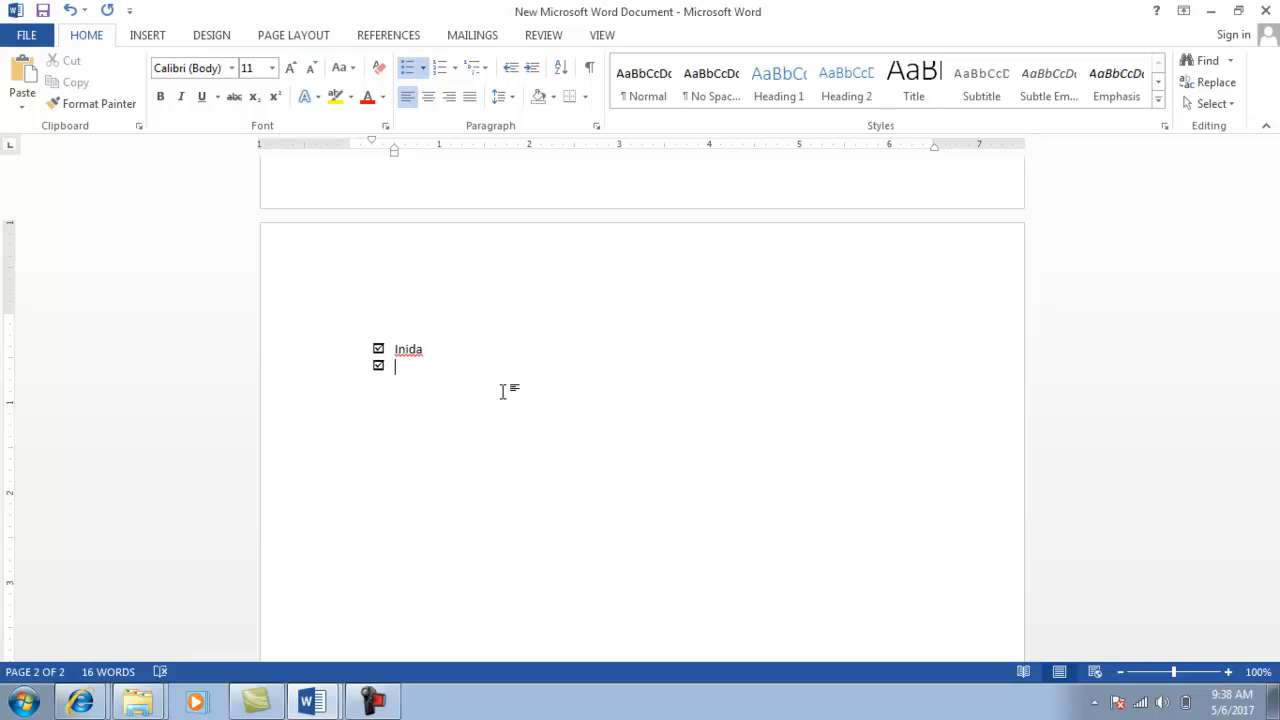
pyautogui.hotkey('alt', 'Tab')
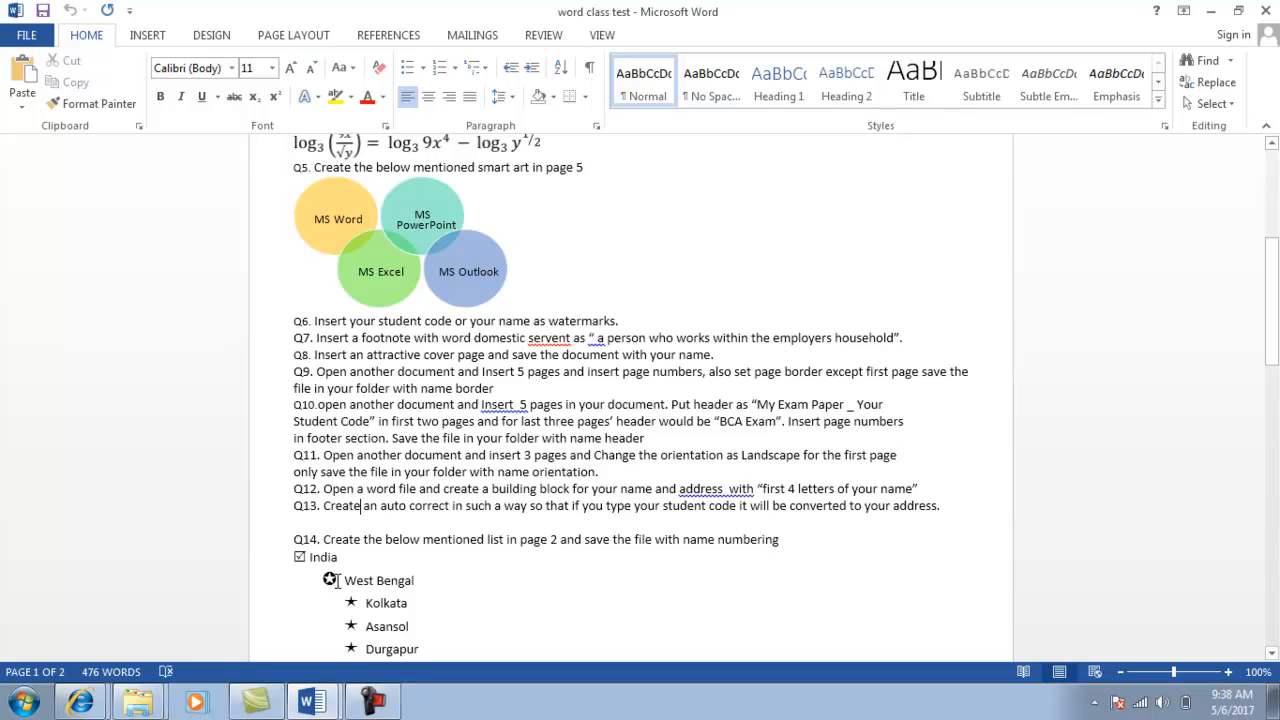
pyautogui.hotkey('alt', 'Tab')
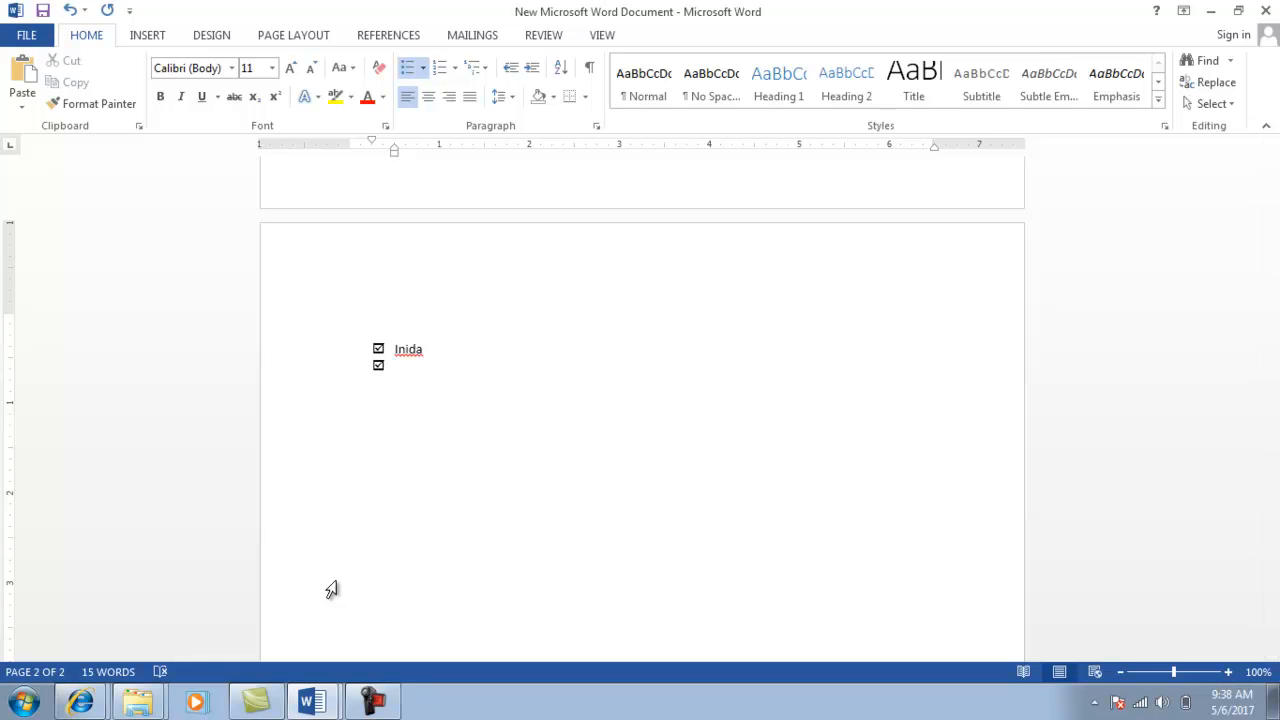
pyautogui.press('BackSpace')
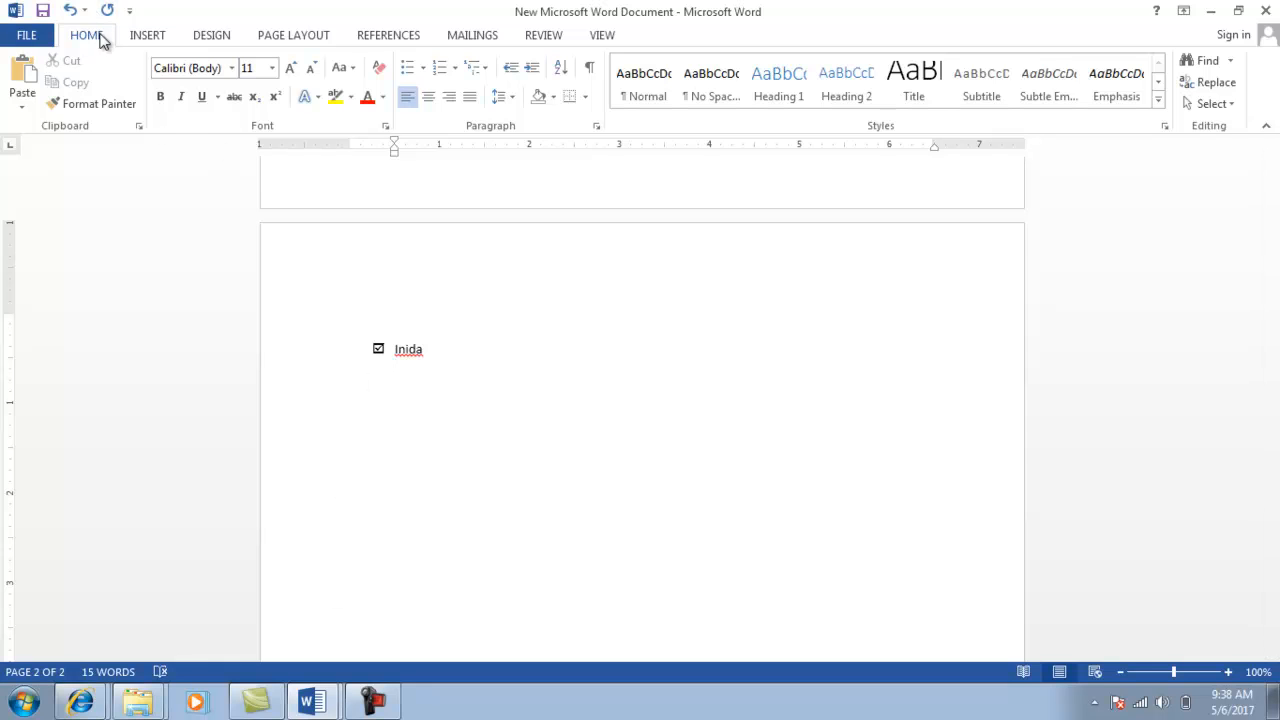
# Add 'west bengal' as an indented circled-star item, leaving an empty unbulleted line below.
pyautogui.click(421, 71)
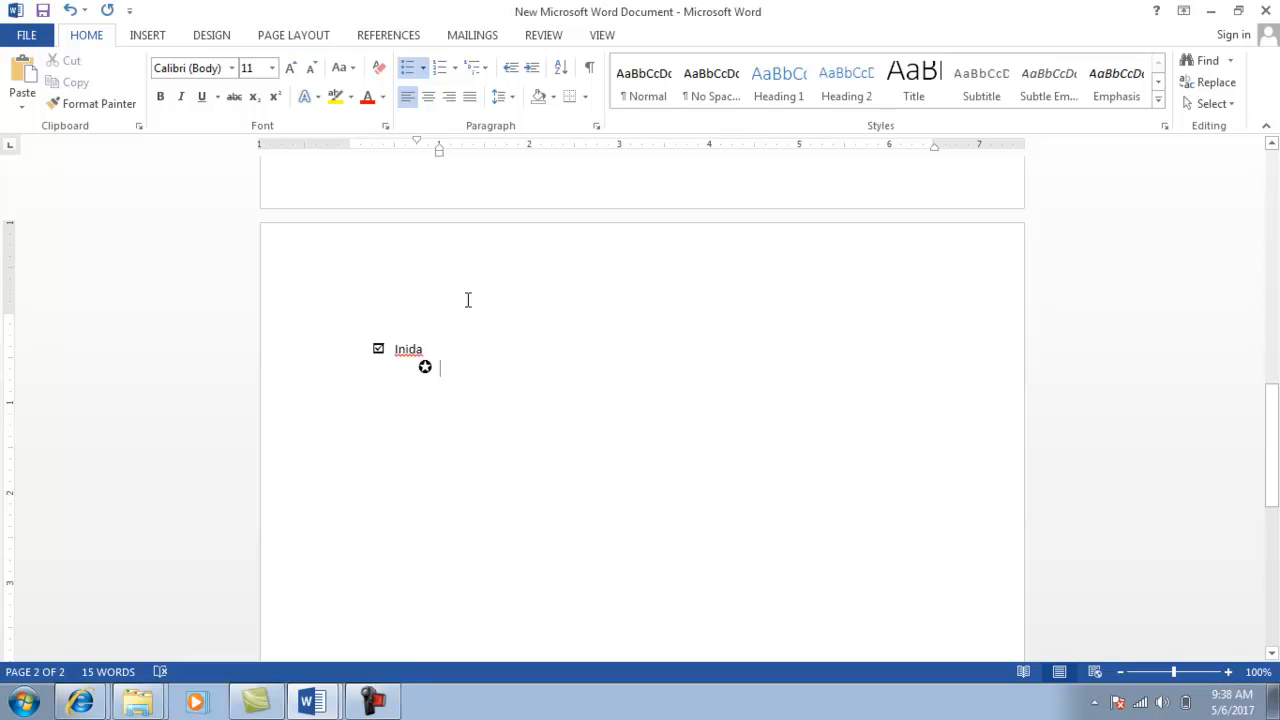
pyautogui.write('west bengal')
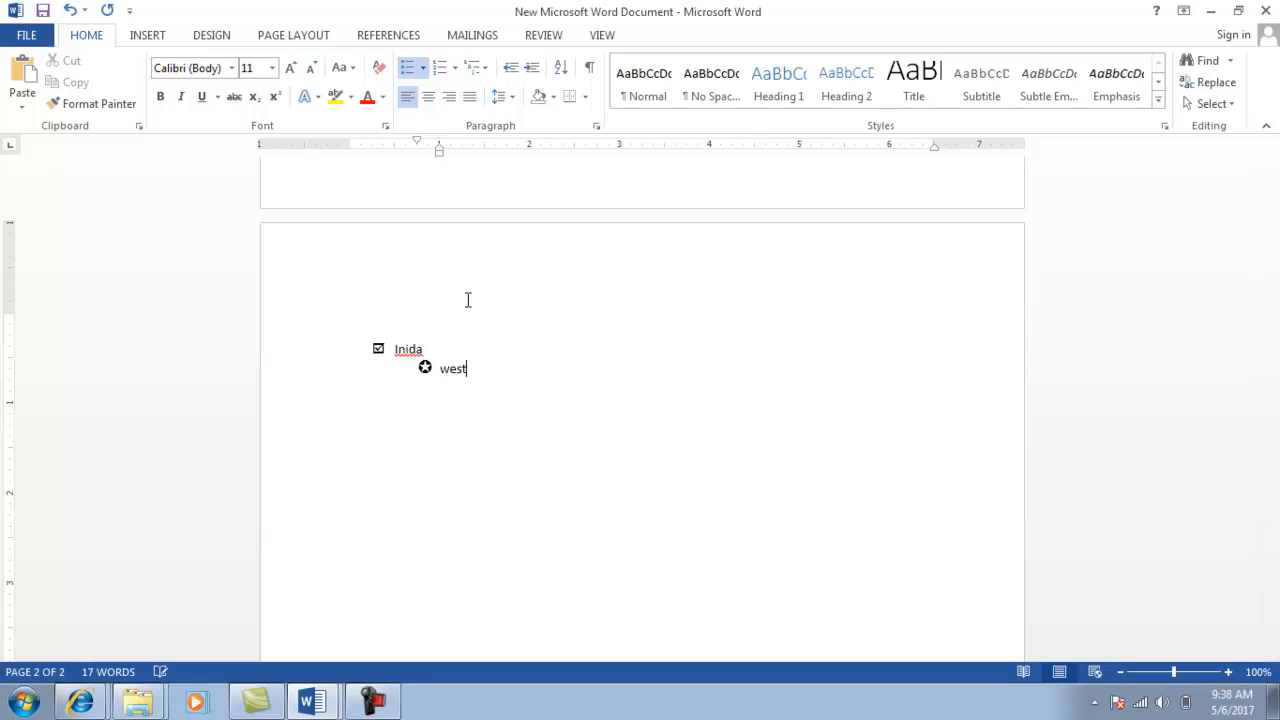
pyautogui.press('Return')
pyautogui.hotkey('alt', 'Tab')
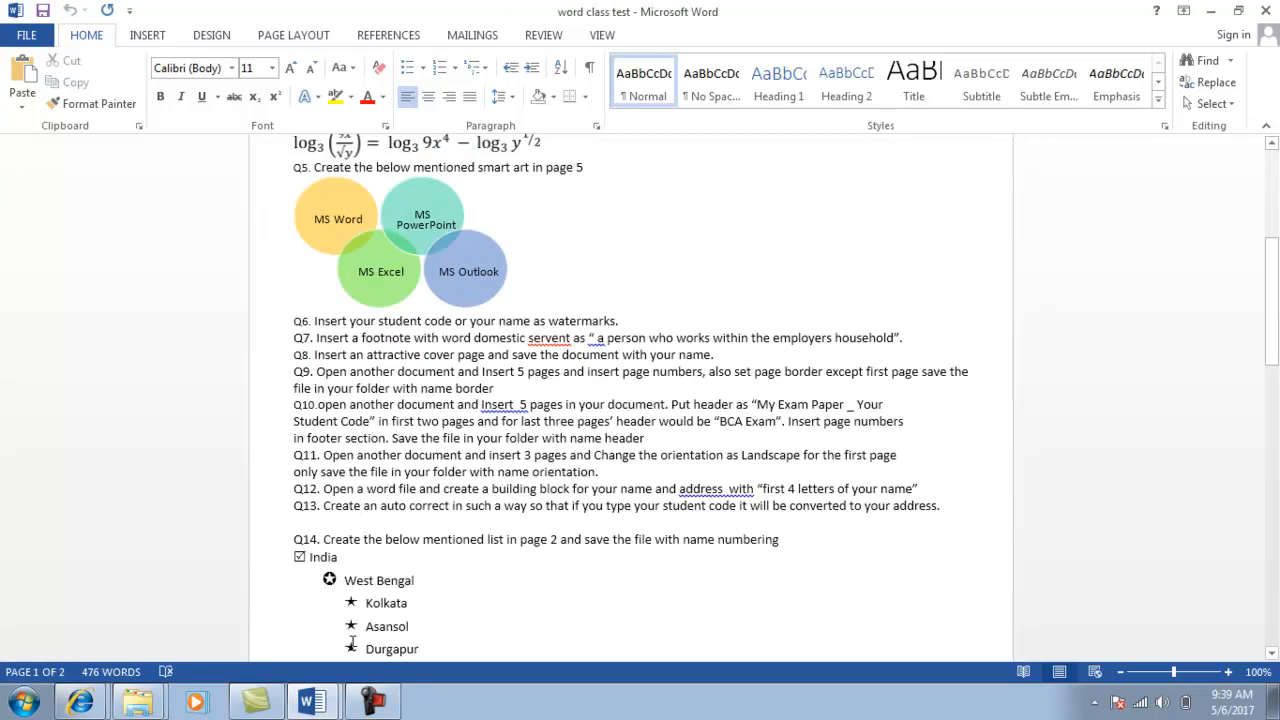
pyautogui.hotkey('alt', 'Tab')
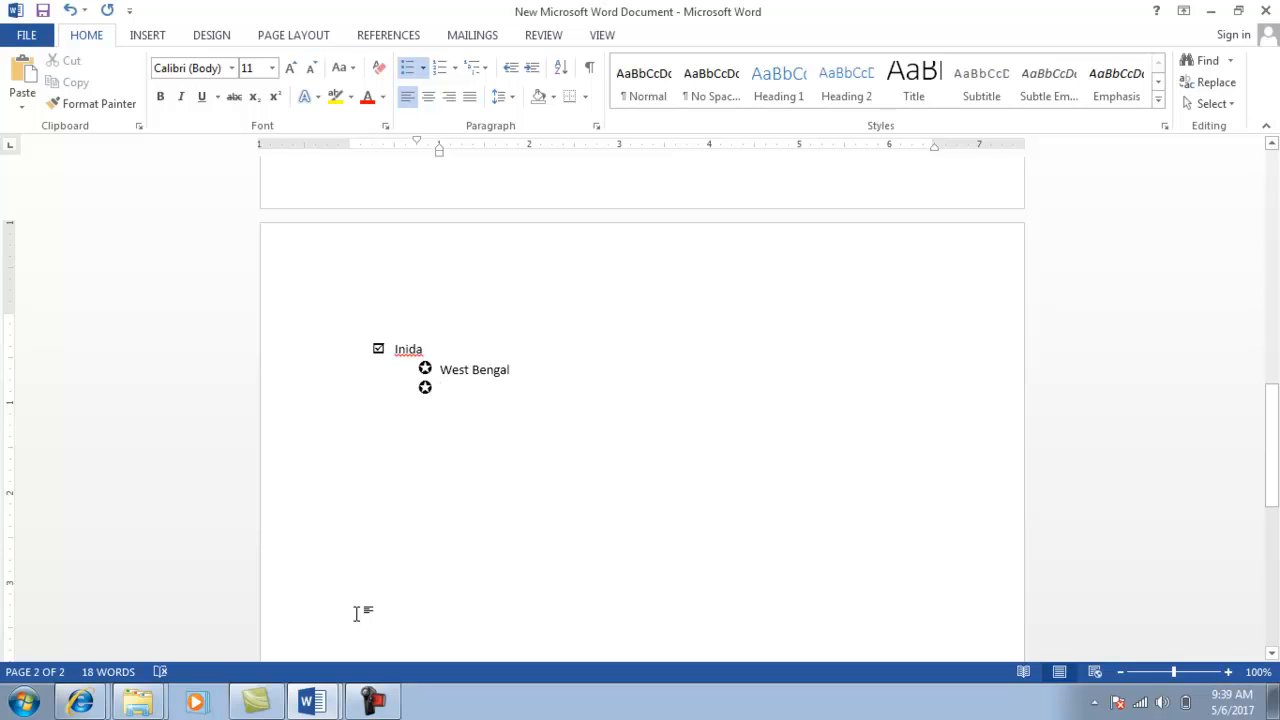
pyautogui.press('BackSpace')
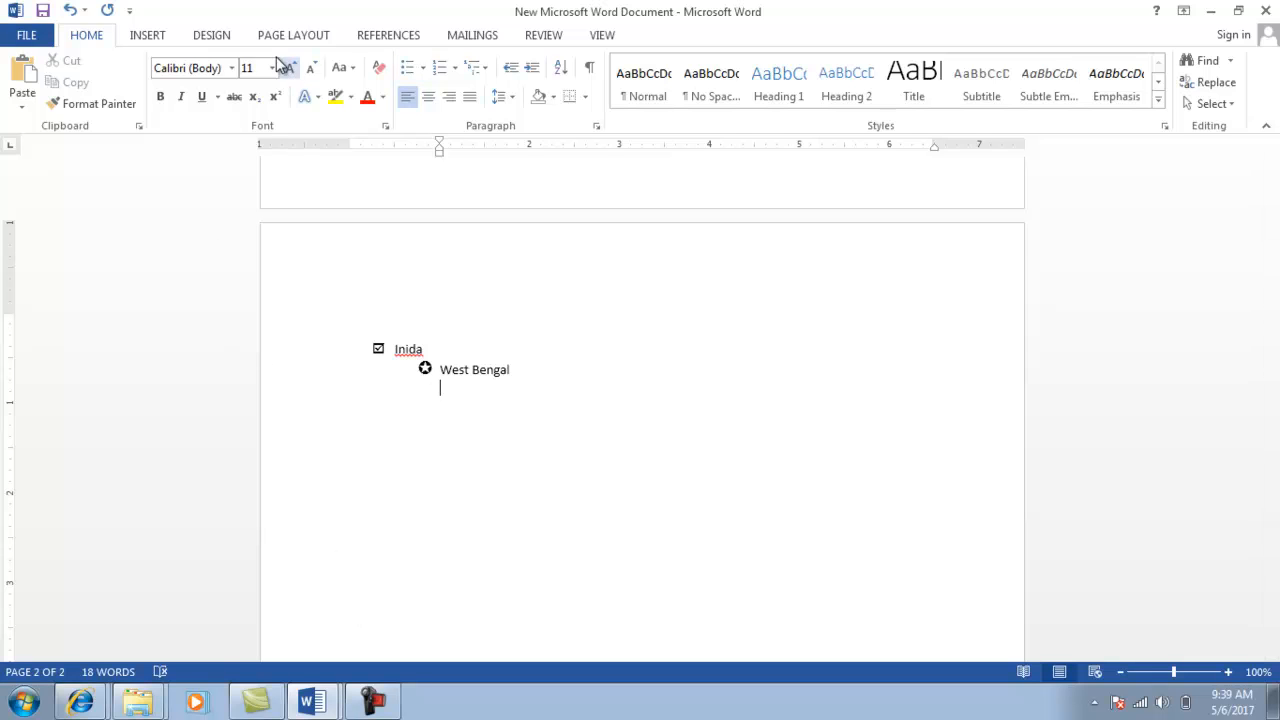
# Define a Wingdings star bullet for the new third-level line under West Bengal.
pyautogui.click(418, 68)
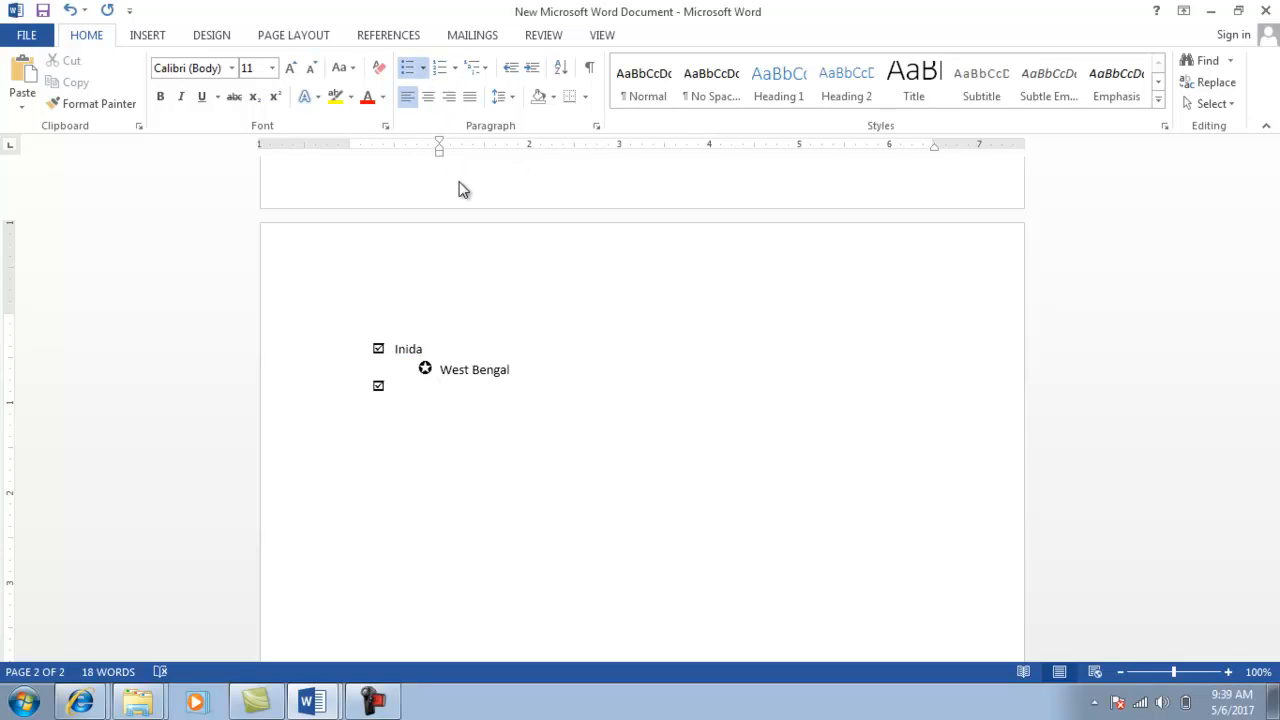
pyautogui.click(472, 357)
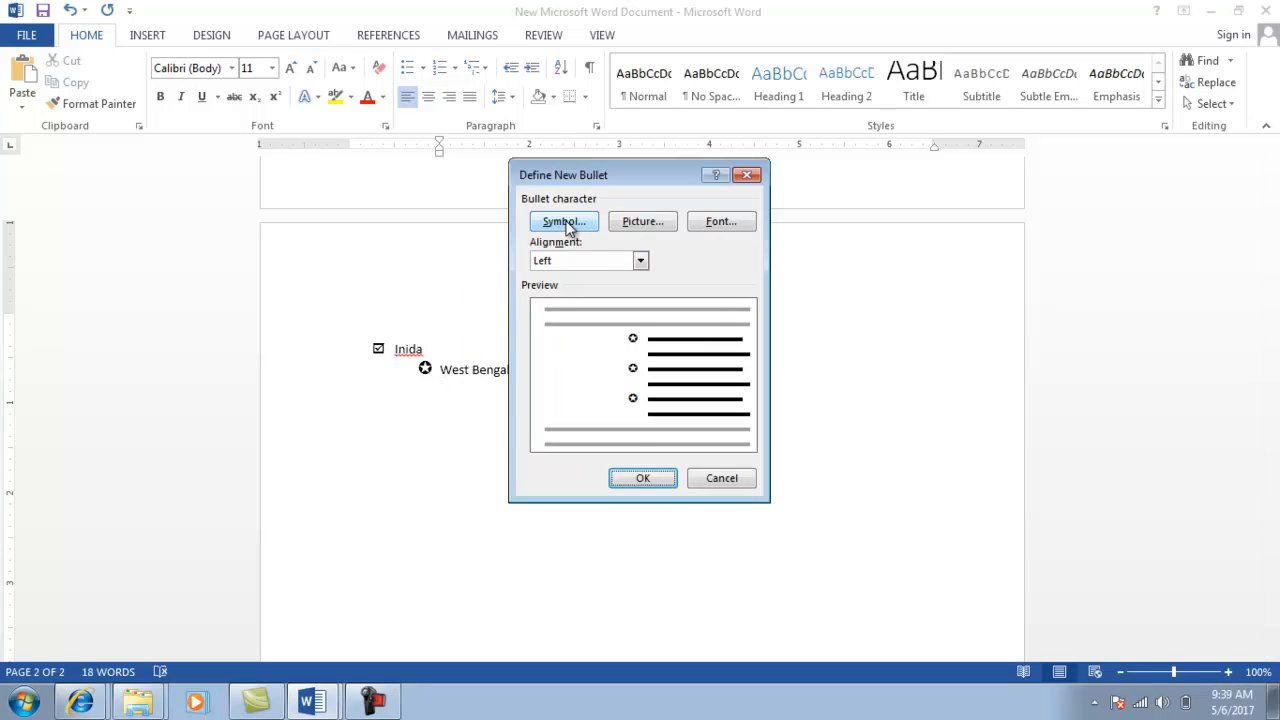
pyautogui.click(566, 222)
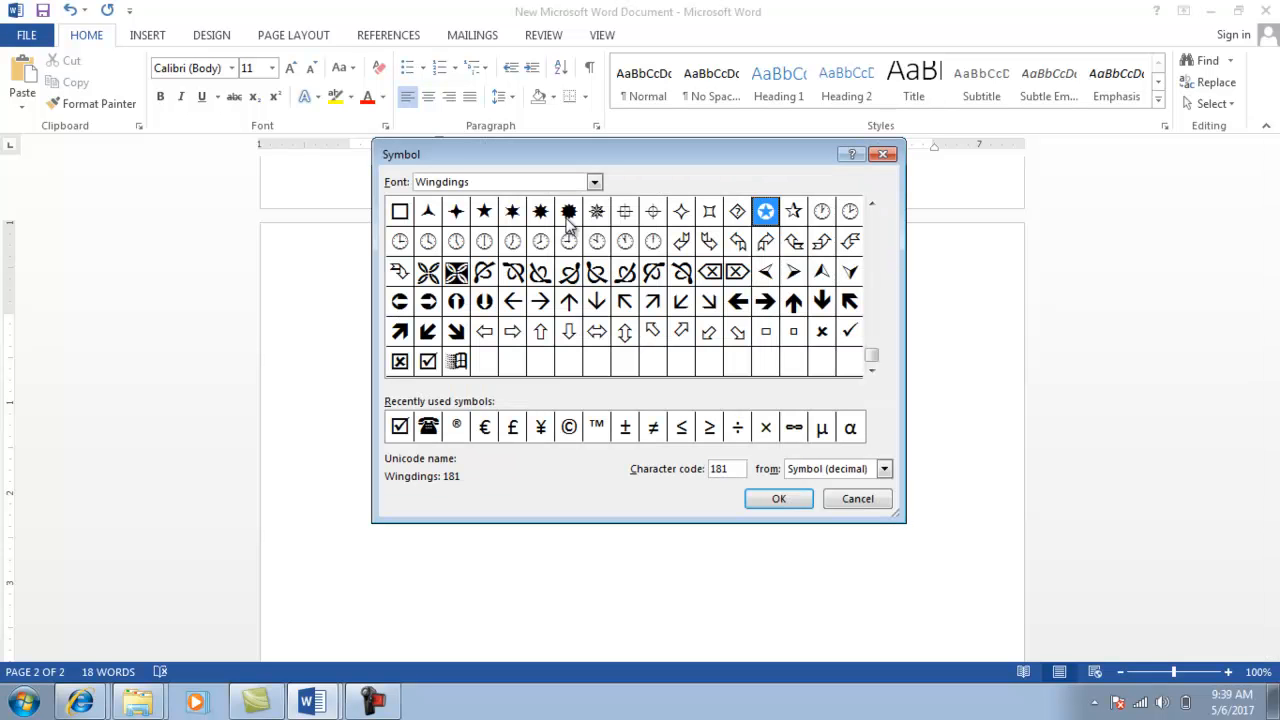
pyautogui.click(871, 206)
pyautogui.click(871, 207)
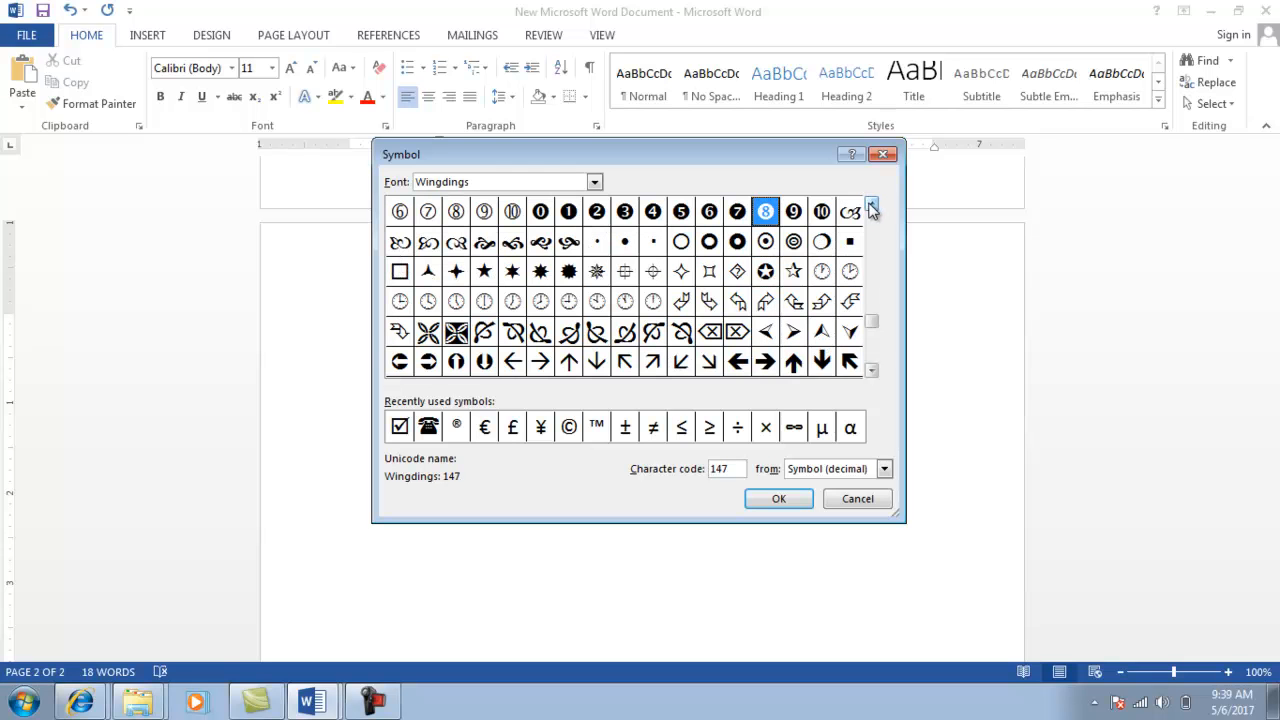
pyautogui.click(871, 206)
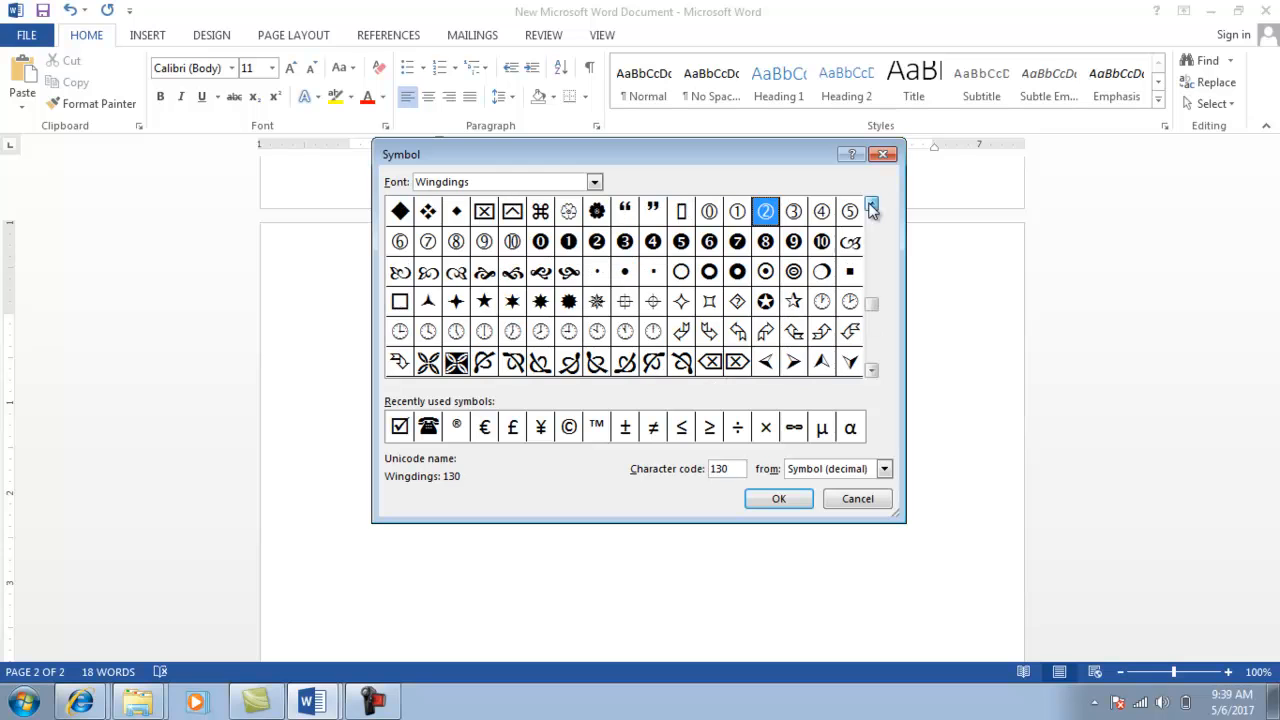
pyautogui.click(871, 206)
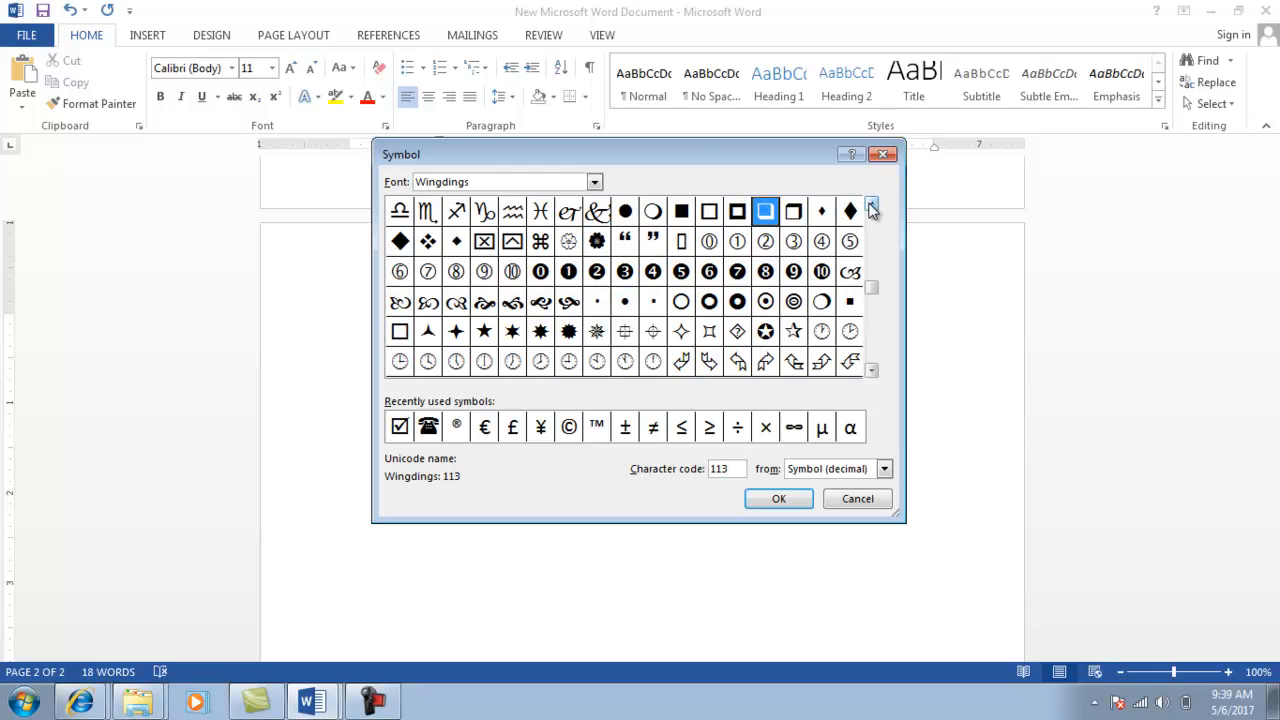
pyautogui.click(871, 206)
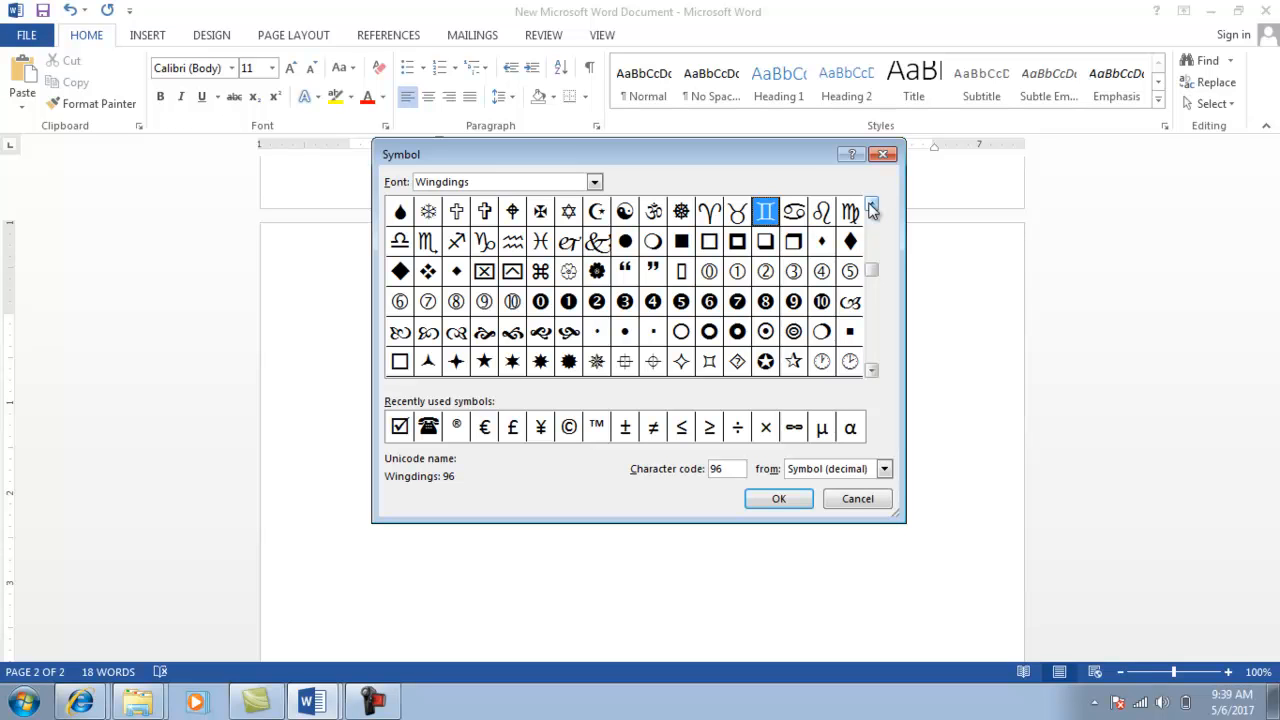
pyautogui.click(487, 362)
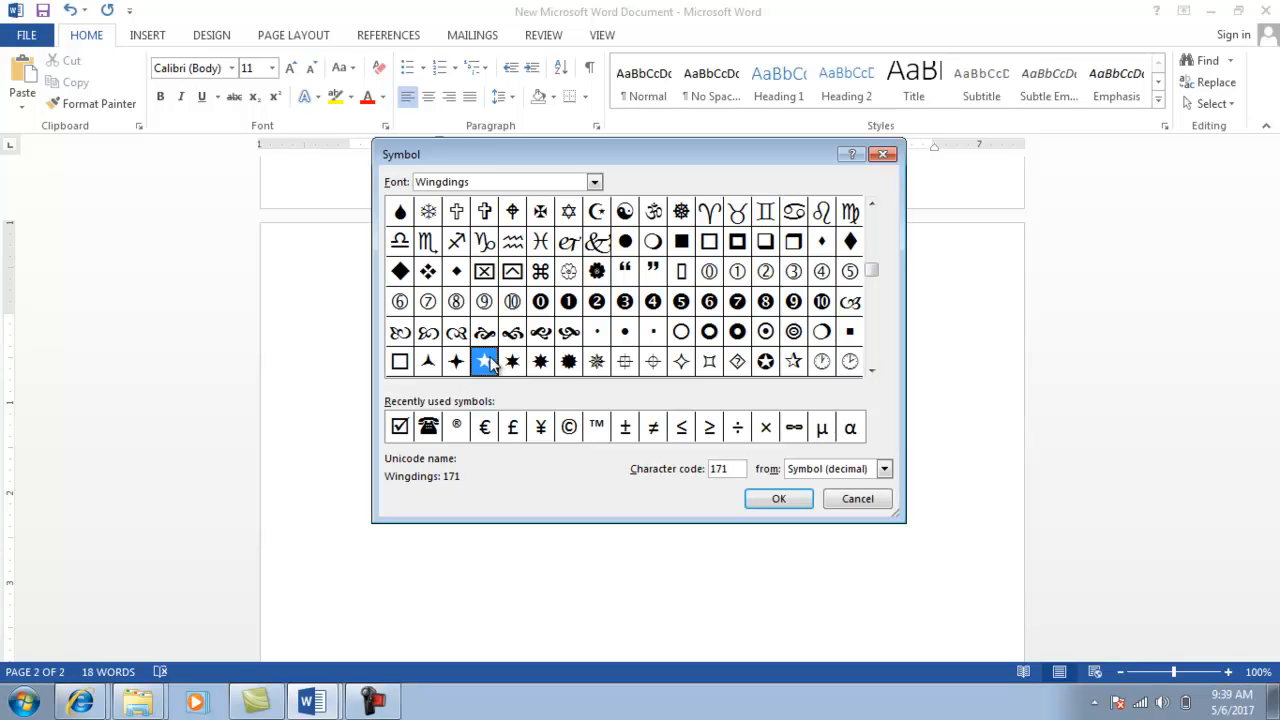
pyautogui.click(789, 499)
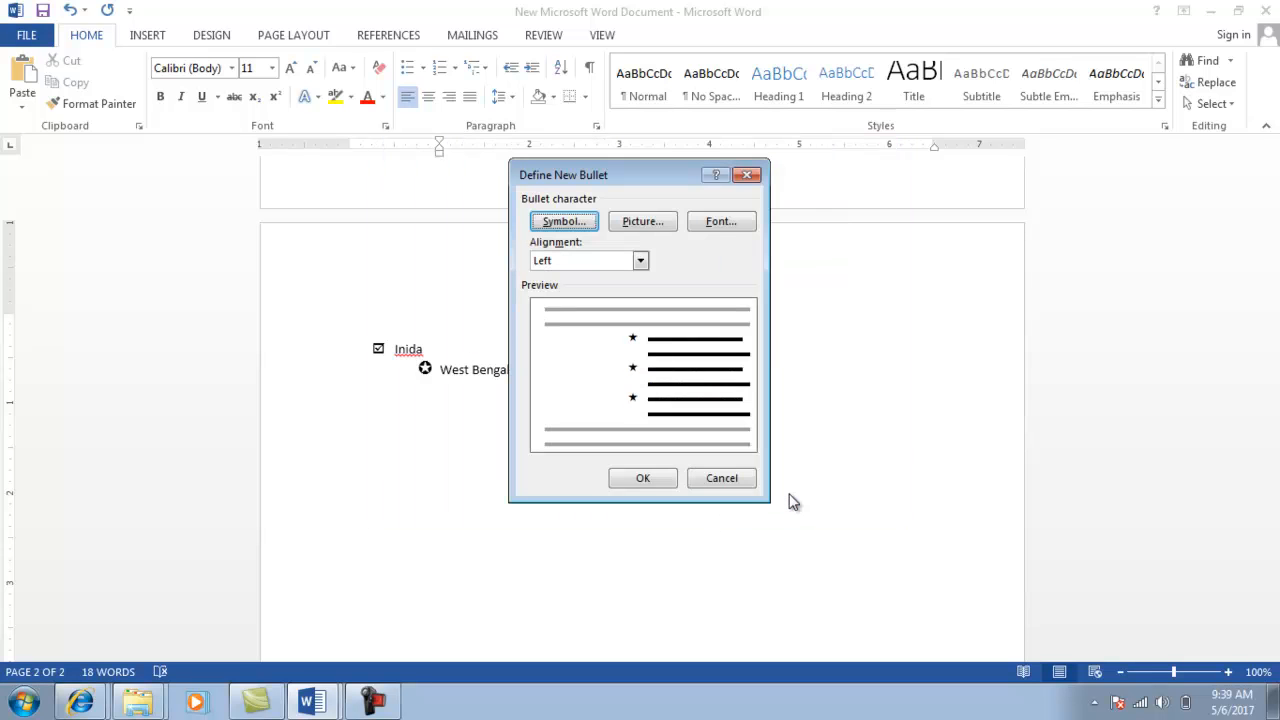
pyautogui.click(665, 479)
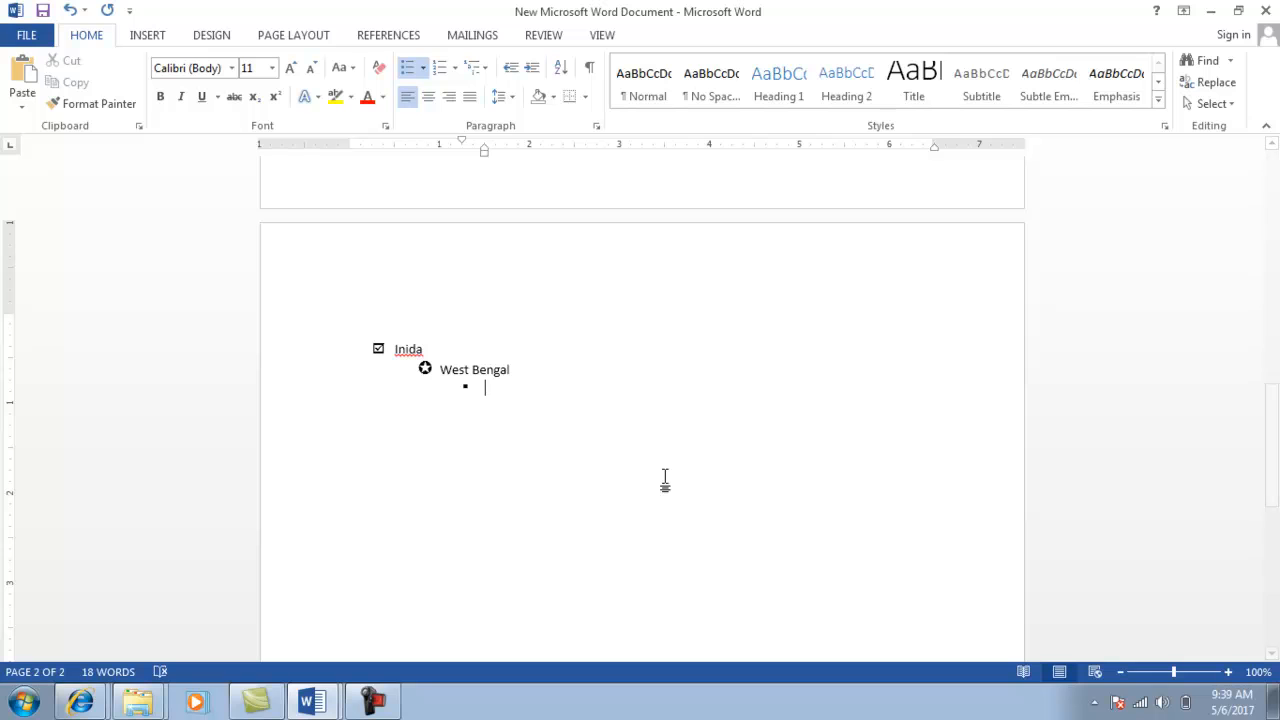
# Create a further-indented star-bulleted line under West Bengal.
pyautogui.press('BackSpace')
pyautogui.press('BackSpace')
pyautogui.press('BackSpace')
pyautogui.press('BackSpace')
pyautogui.press('Return')
pyautogui.press('Tab')
pyautogui.click(418, 70)
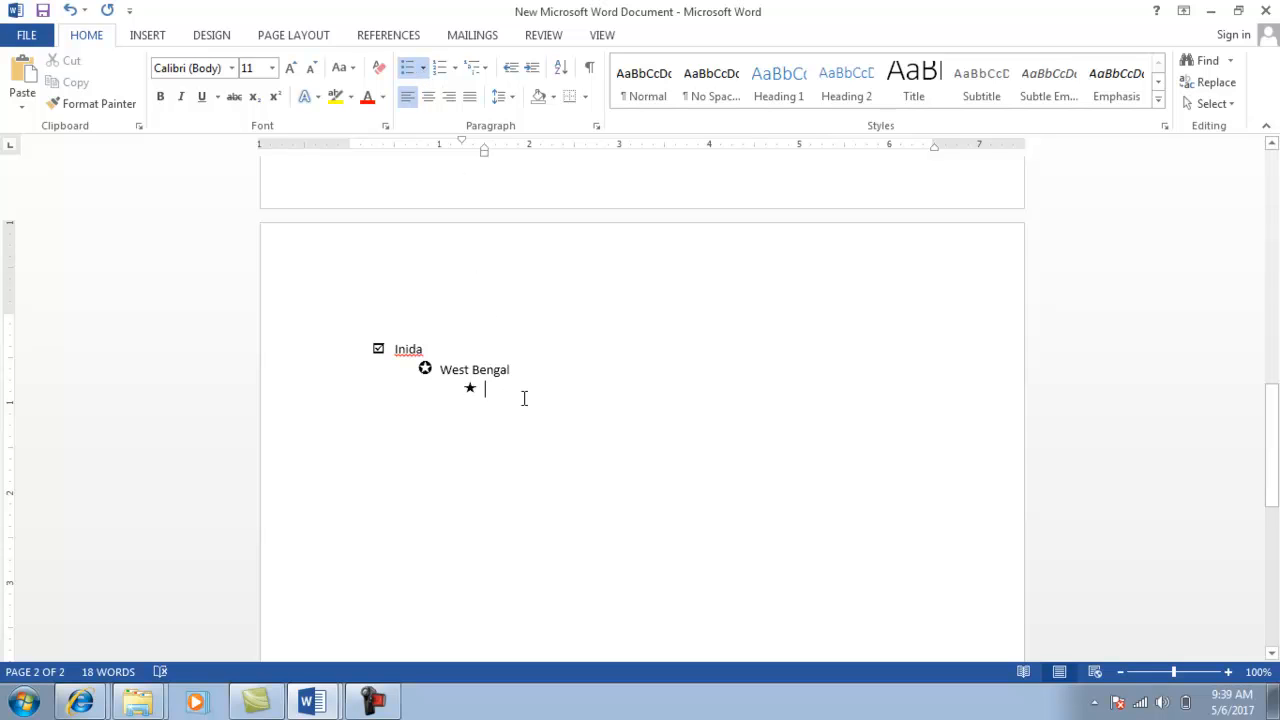
pyautogui.hotkey('alt', 'Tab')
pyautogui.hotkey('alt', 'Tab')
# Type Kolkata, Asansol and Durgapur as star items, checking the reference list.
pyautogui.write('ko')
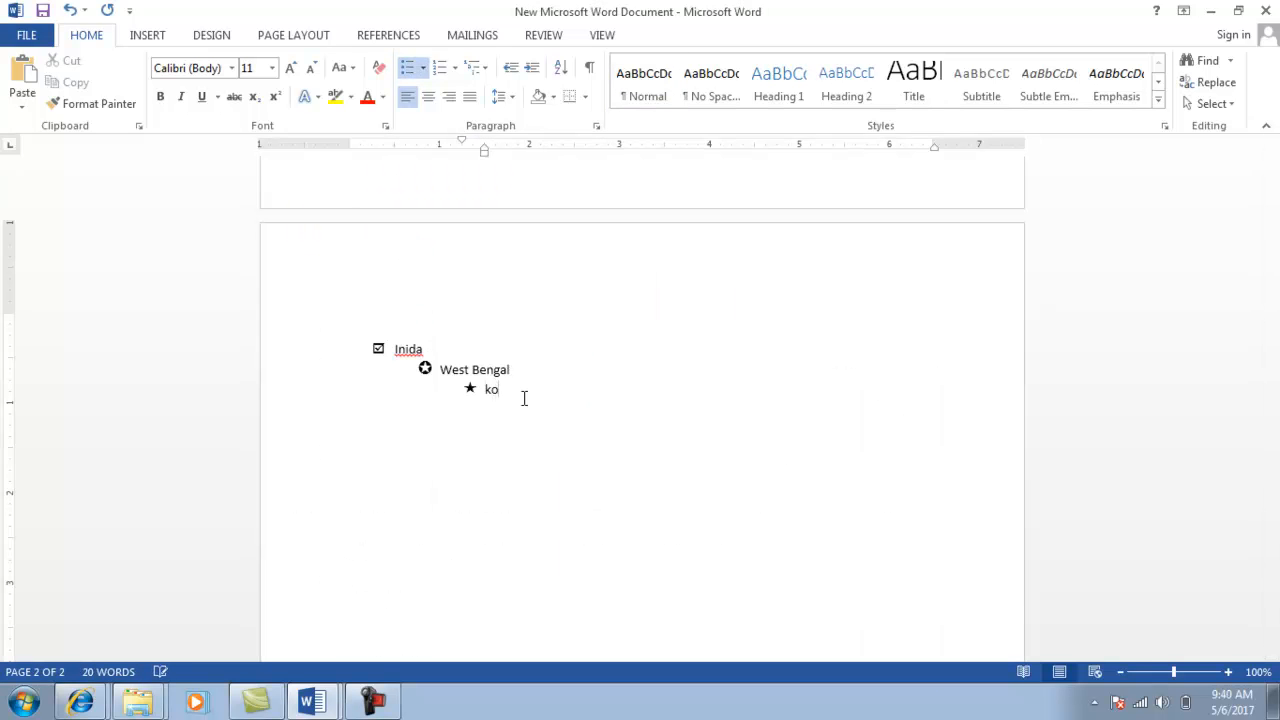
pyautogui.write('lkata')
pyautogui.press('Return')
pyautogui.write('Asansol')
pyautogui.press('Return')
pyautogui.write('dug')
pyautogui.press('BackSpace')
pyautogui.write('rgapur')
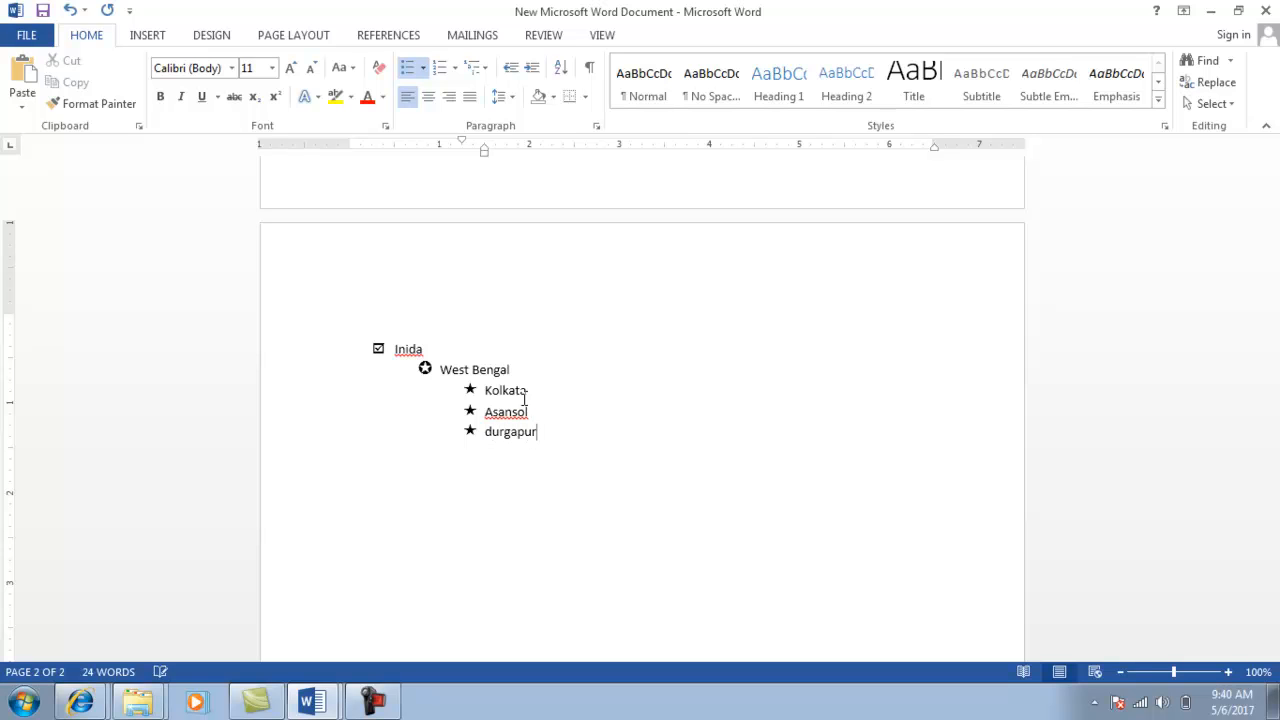
pyautogui.press('Return')
pyautogui.hotkey('alt', 'Tab')
pyautogui.press('Down')
pyautogui.press('Down')
pyautogui.press('Down')
pyautogui.press('Down')
pyautogui.press('Down')
pyautogui.press('Down')
pyautogui.press('Down')
pyautogui.press('Down')
pyautogui.press('Down')
pyautogui.press('Down')
pyautogui.press('Down')
pyautogui.press('Down')
pyautogui.press('Down')
pyautogui.press('Down')
pyautogui.press('Down')
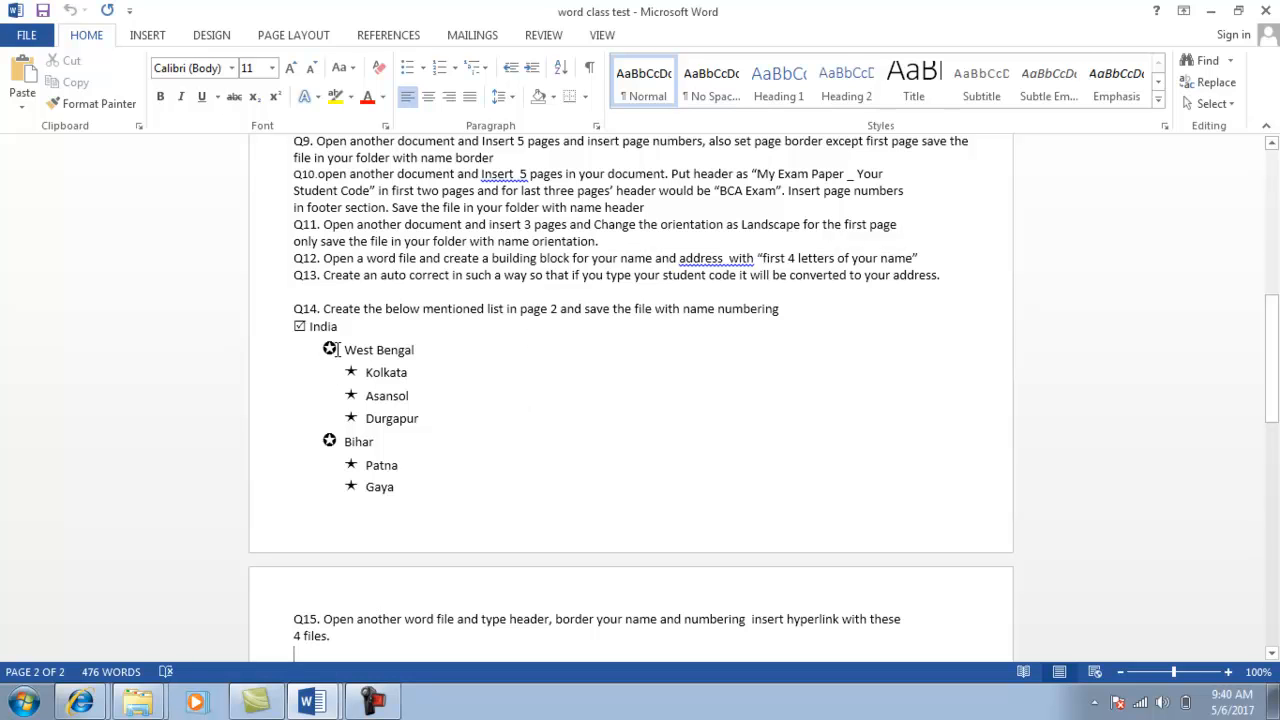
pyautogui.hotkey('alt', 'Tab')
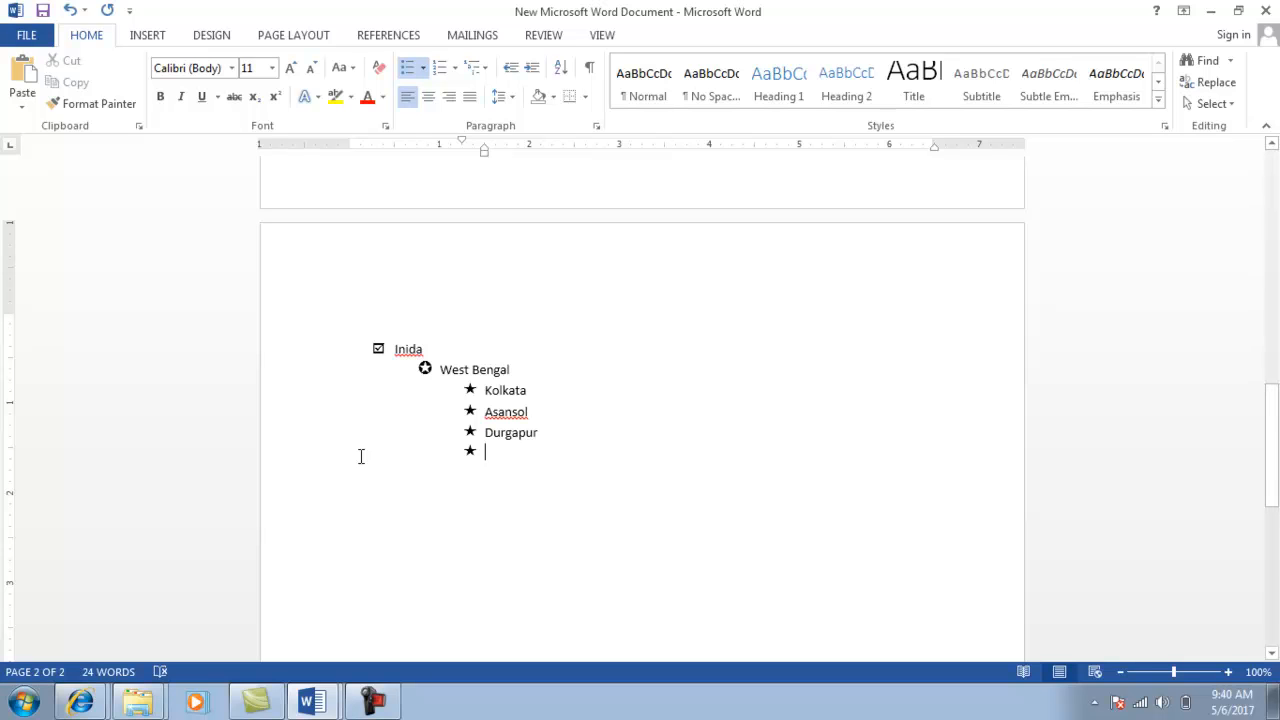
# Promote the empty bullet to the second level and type Bihar.
pyautogui.hotkey('shift', 'Tab')
pyautogui.write('bihhar')
pyautogui.press('BackSpace')
pyautogui.press('BackSpace')
pyautogui.write('ar')
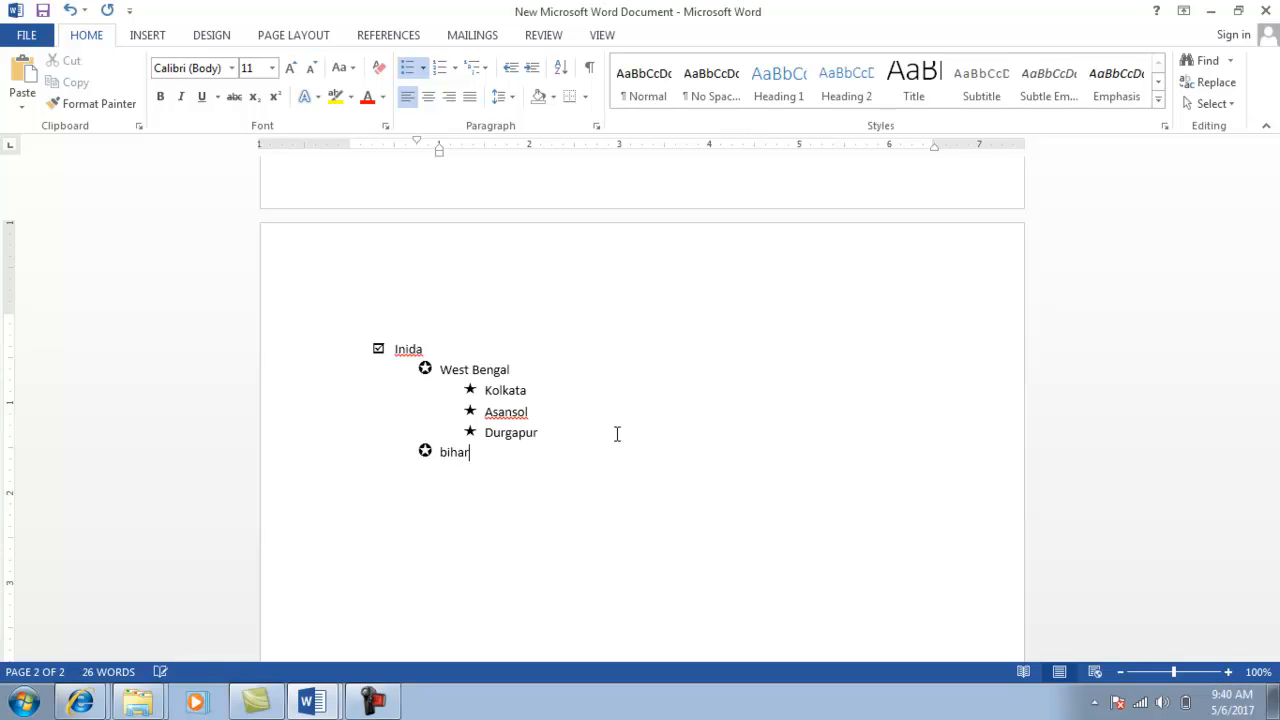
pyautogui.press('Return')
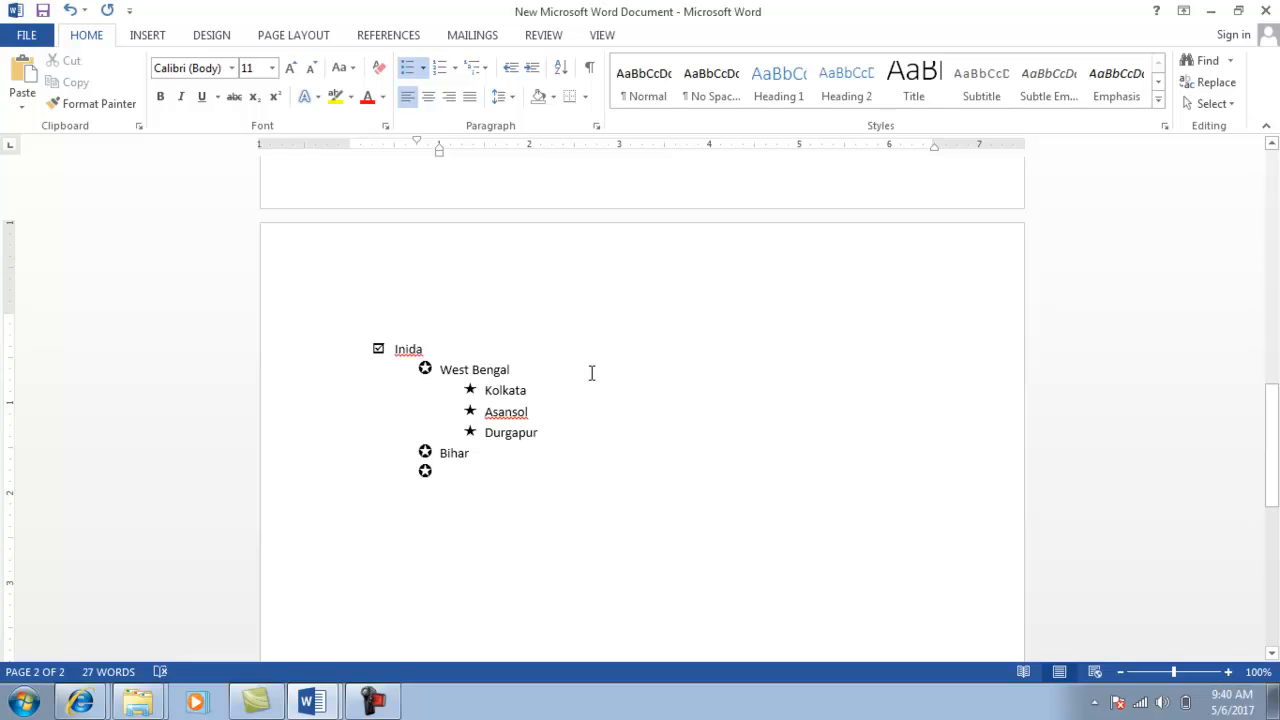
pyautogui.hotkey('alt', 'Tab')
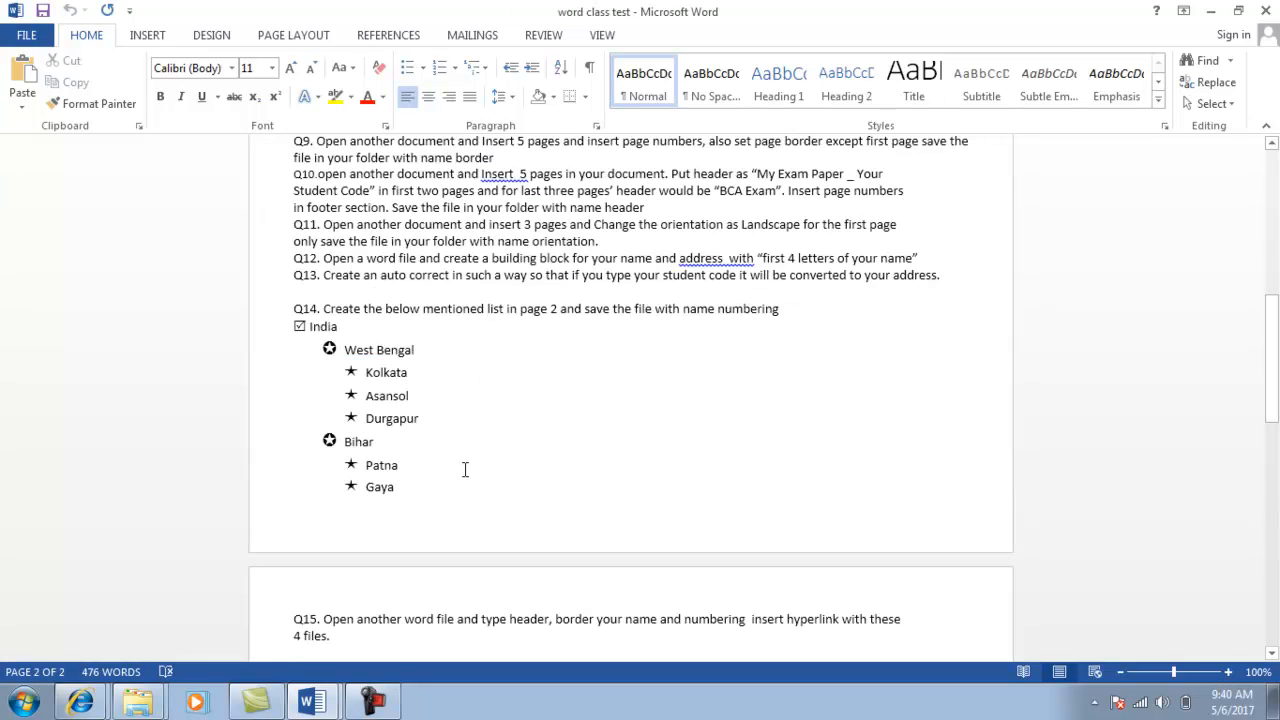
pyautogui.hotkey('alt', 'Tab')
pyautogui.press('BackSpace')
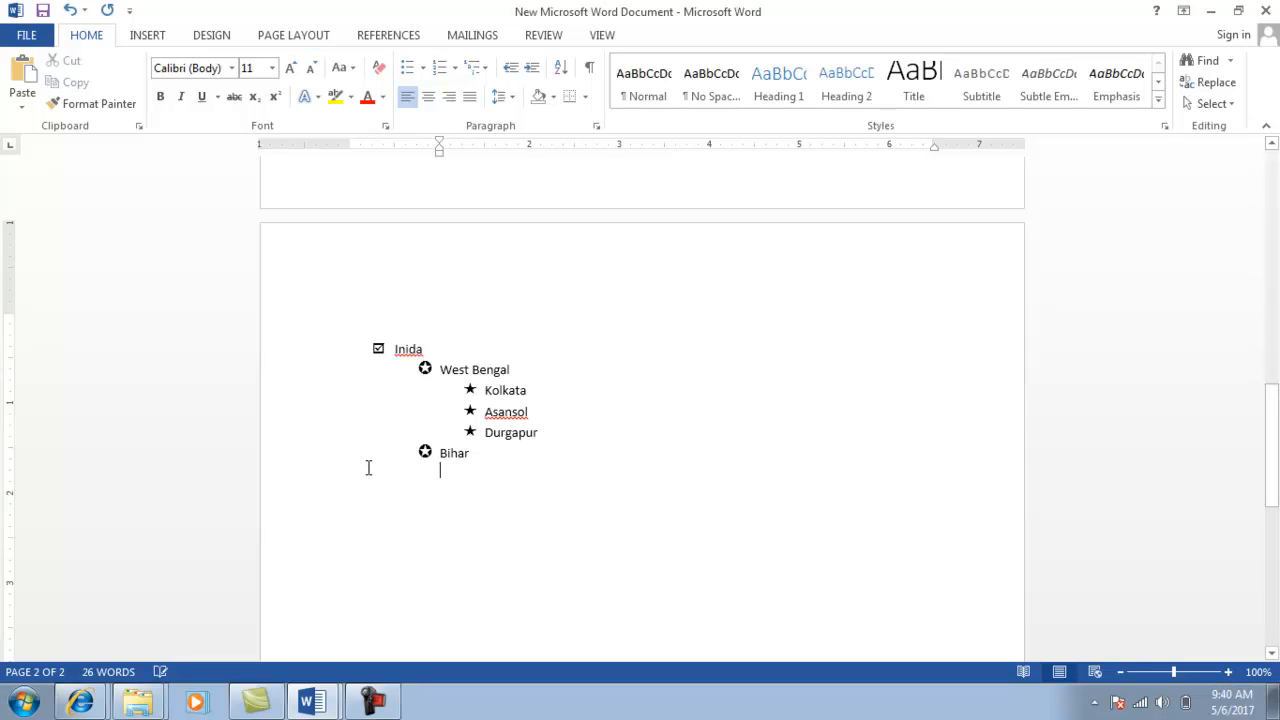
# Add Patna and Gaya as star bullets under Bihar, then end the list.
pyautogui.click(420, 70)
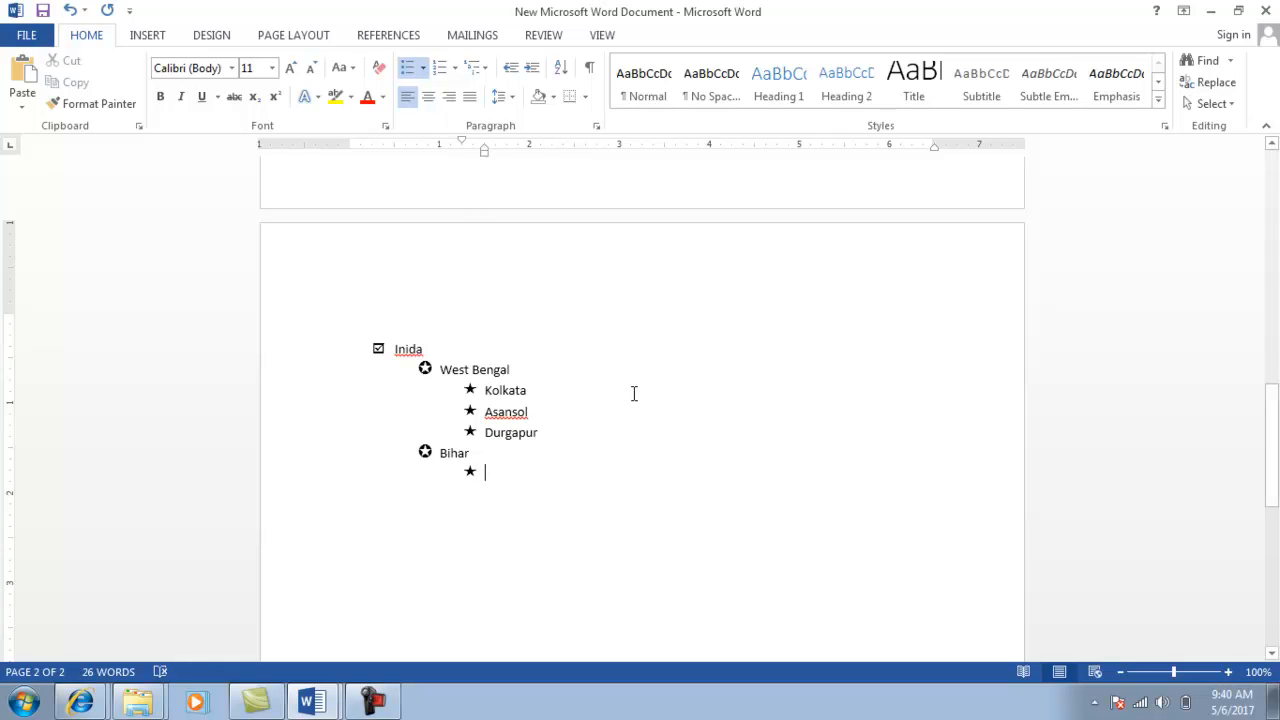
pyautogui.write('patna')
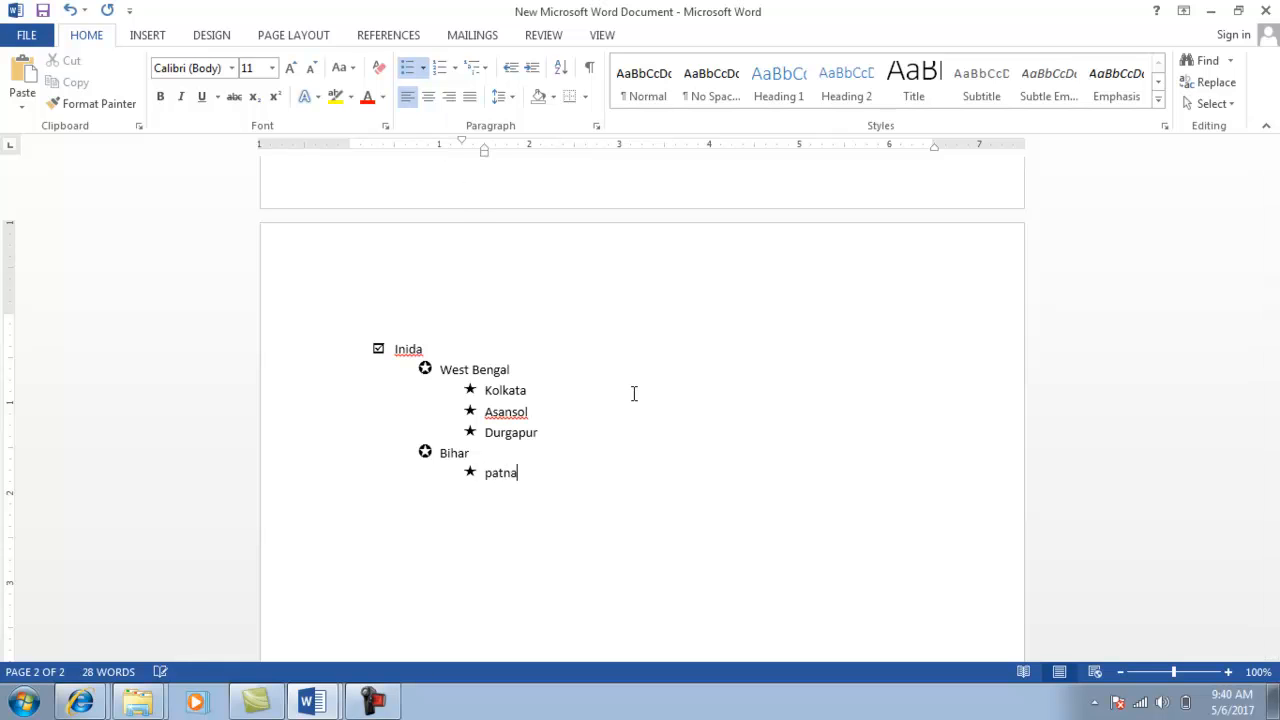
pyautogui.press('Return')
pyautogui.write('gar')
pyautogui.press('BackSpace')
pyautogui.write('ya')
pyautogui.press('Return')
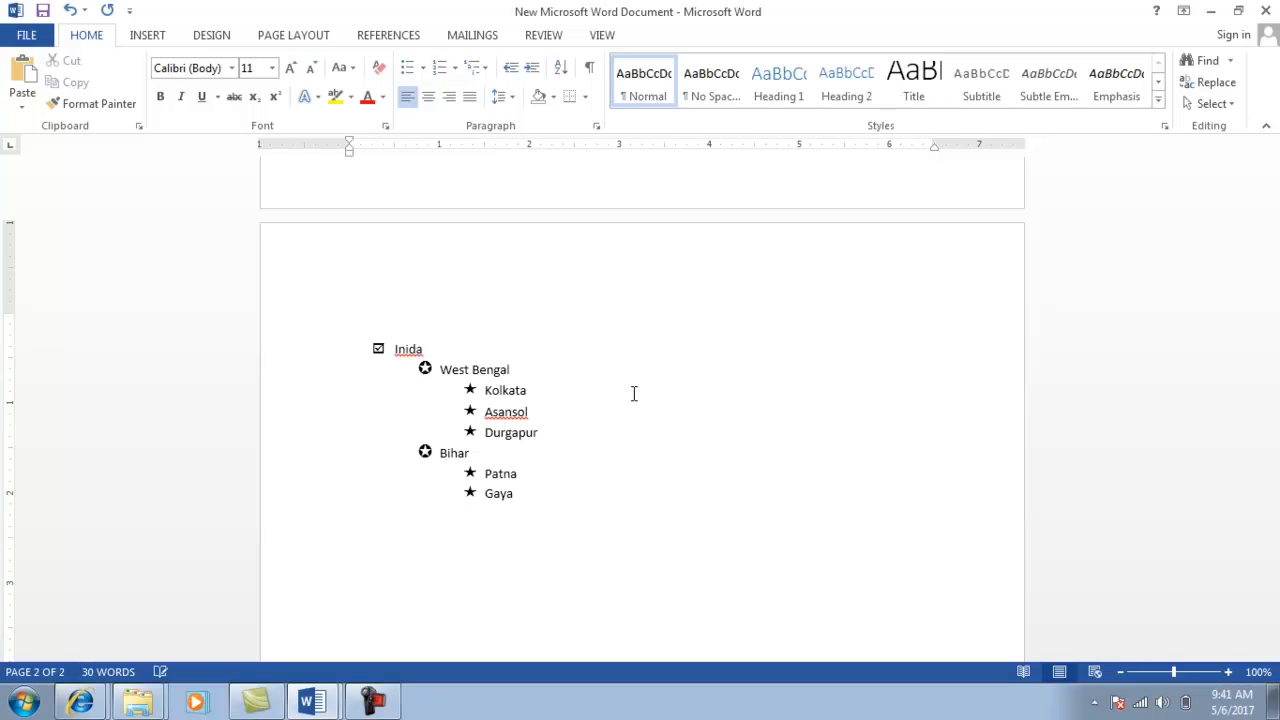
pyautogui.hotkey('alt', 'Tab')
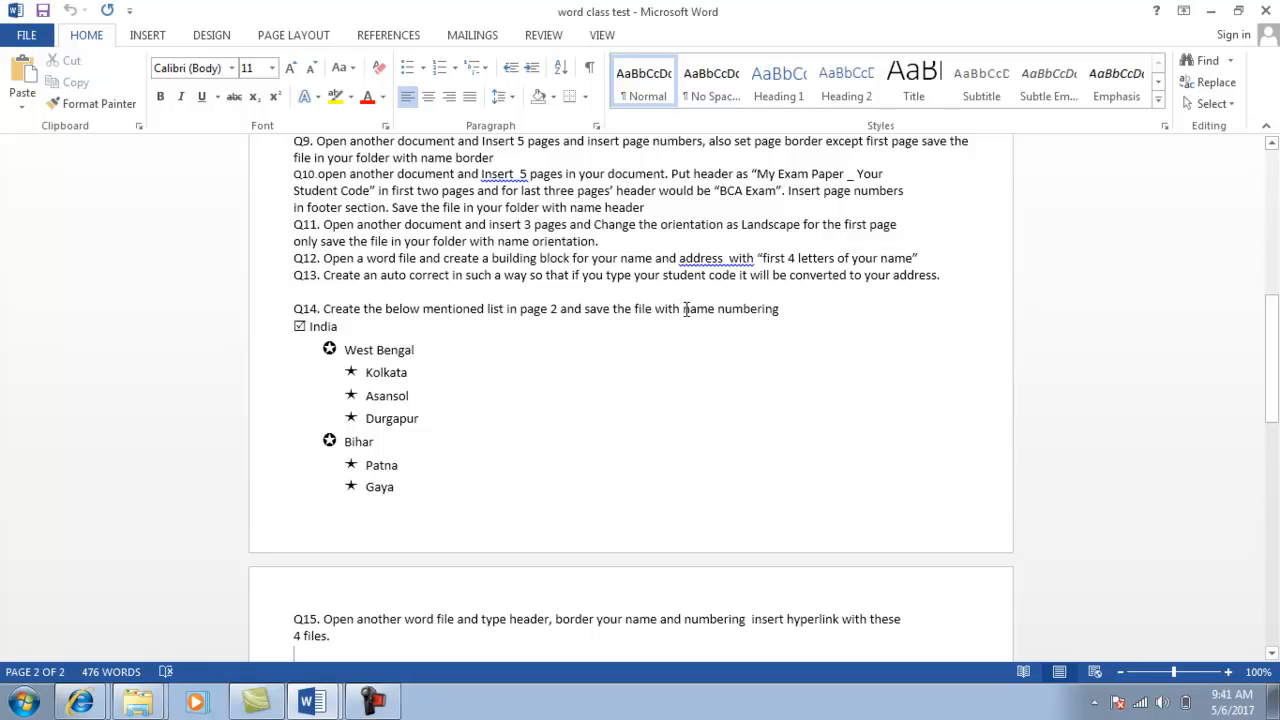
# Save and close the list document, then bring up its Explorer folder.
pyautogui.hotkey('alt', 'Tab')
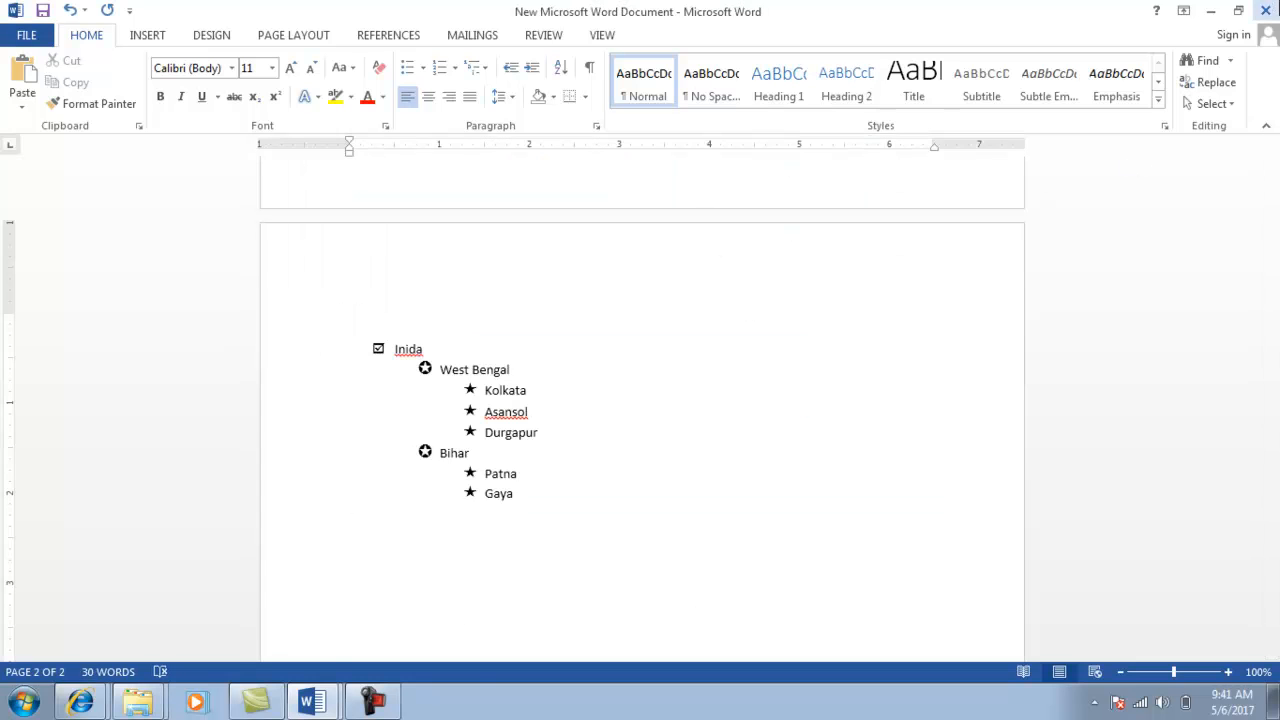
pyautogui.click(1270, 11)
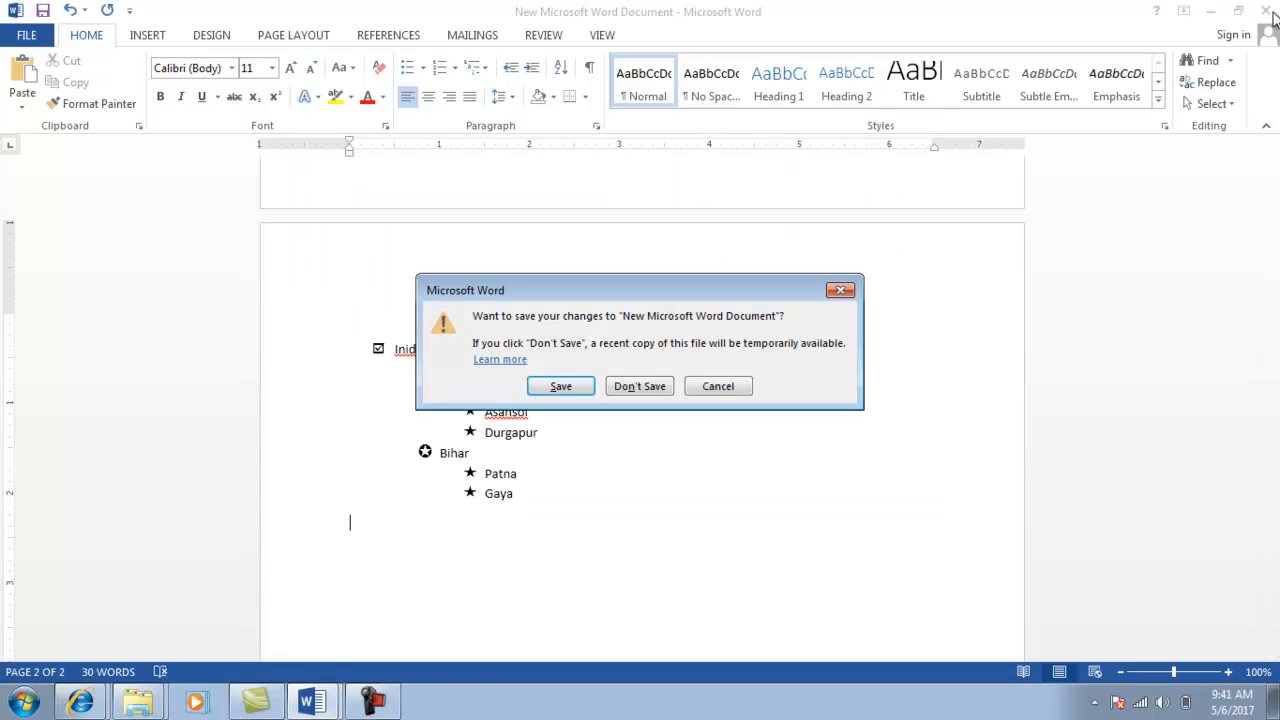
pyautogui.click(556, 387)
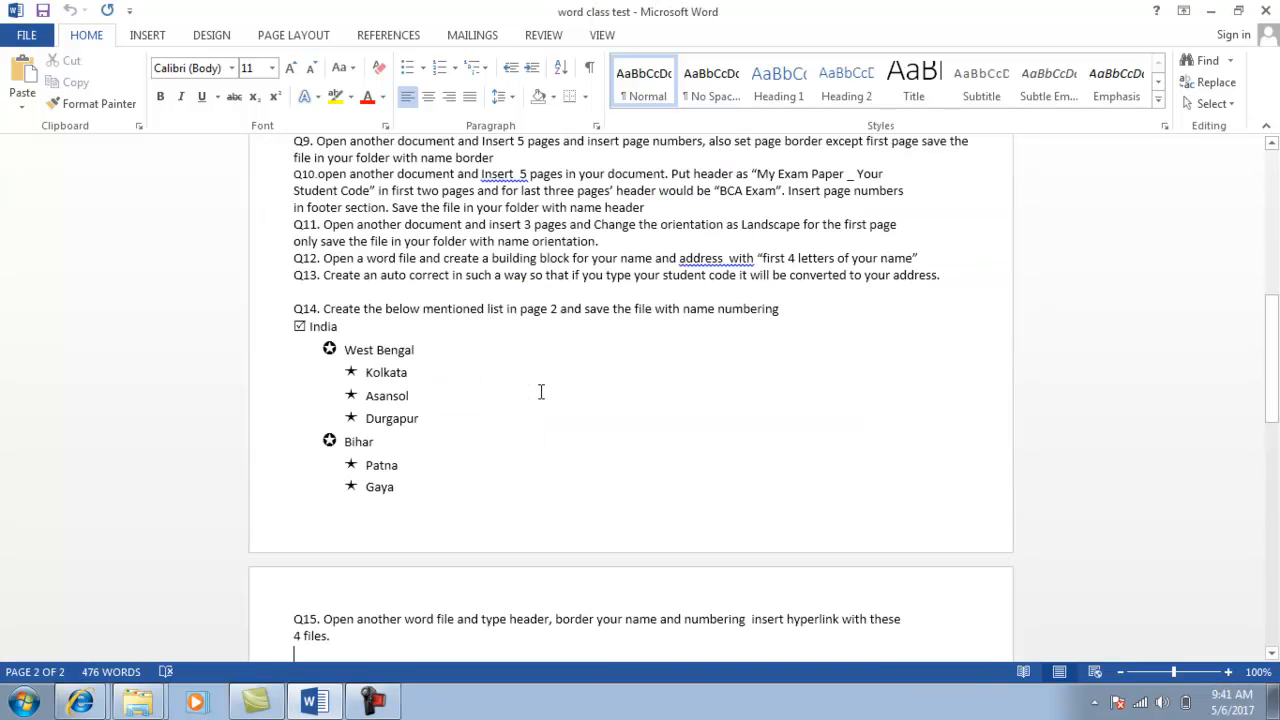
pyautogui.click(137, 702)
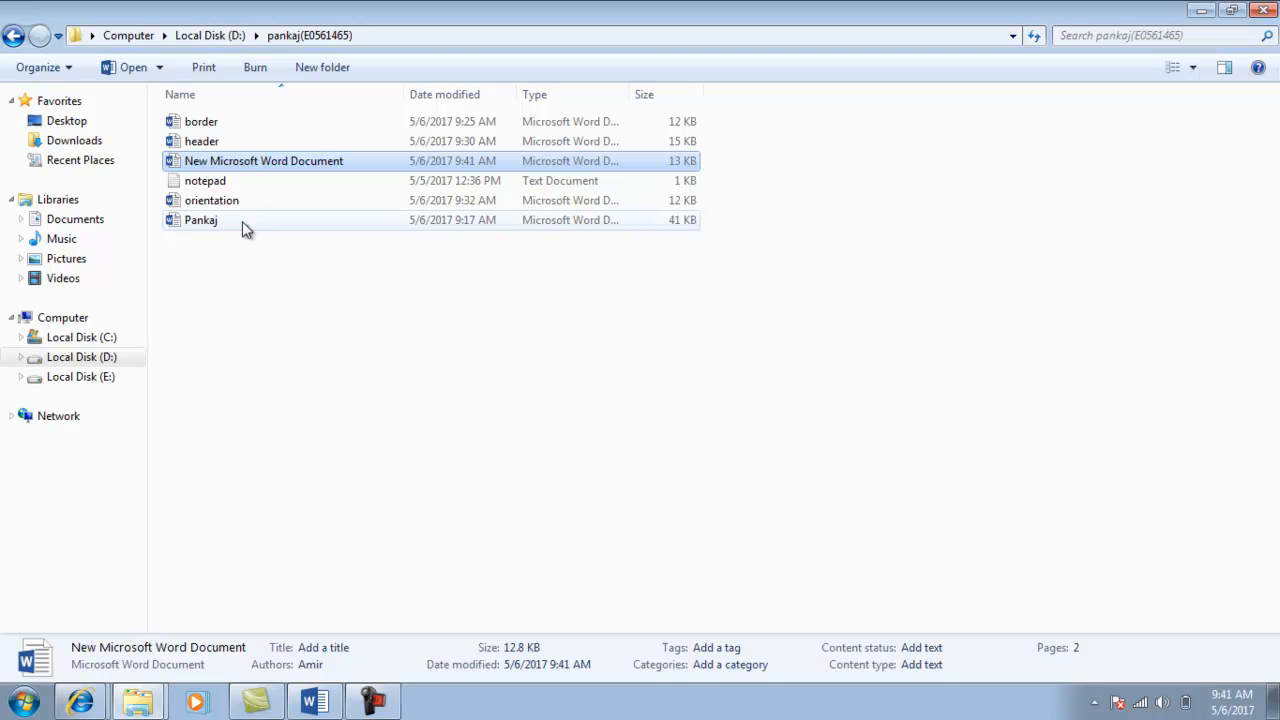
# Rename the saved 'New Microsoft Word Document' file to 'numbering'.
pyautogui.rightClick(275, 161)
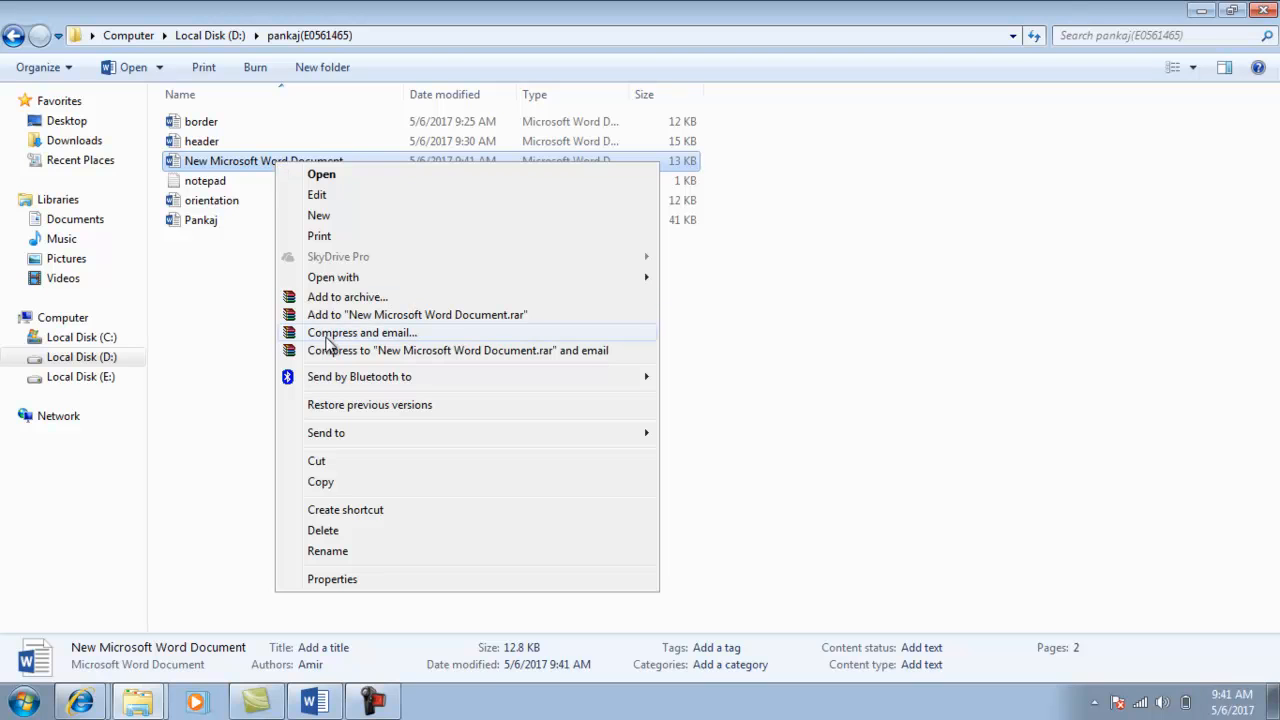
pyautogui.click(328, 553)
pyautogui.write('numbering')
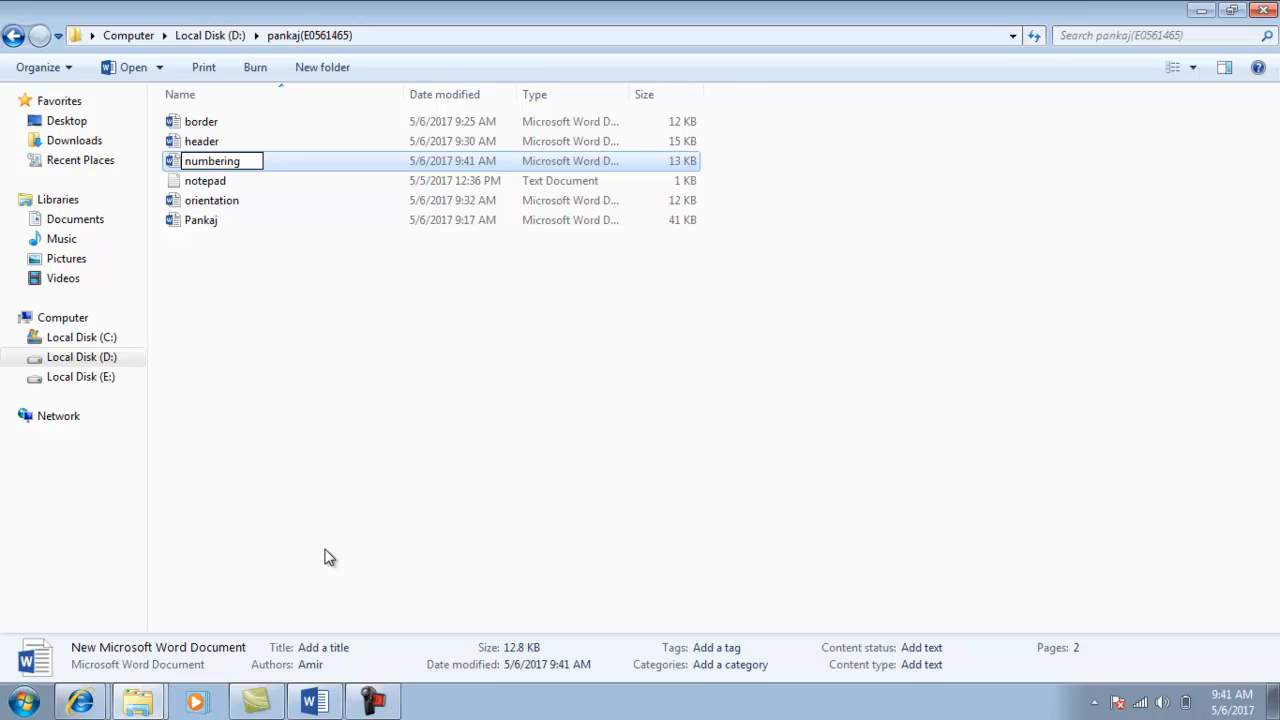
pyautogui.press('Return')
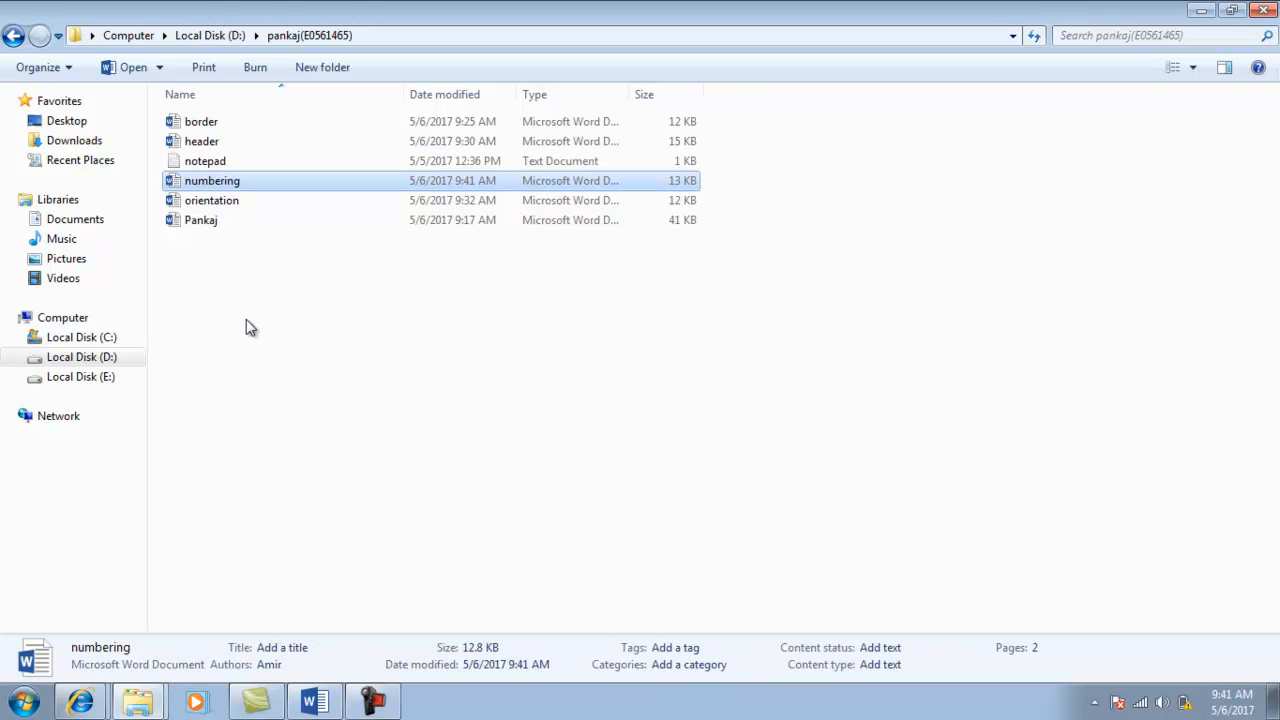
pyautogui.hotkey('alt', 'Tab')
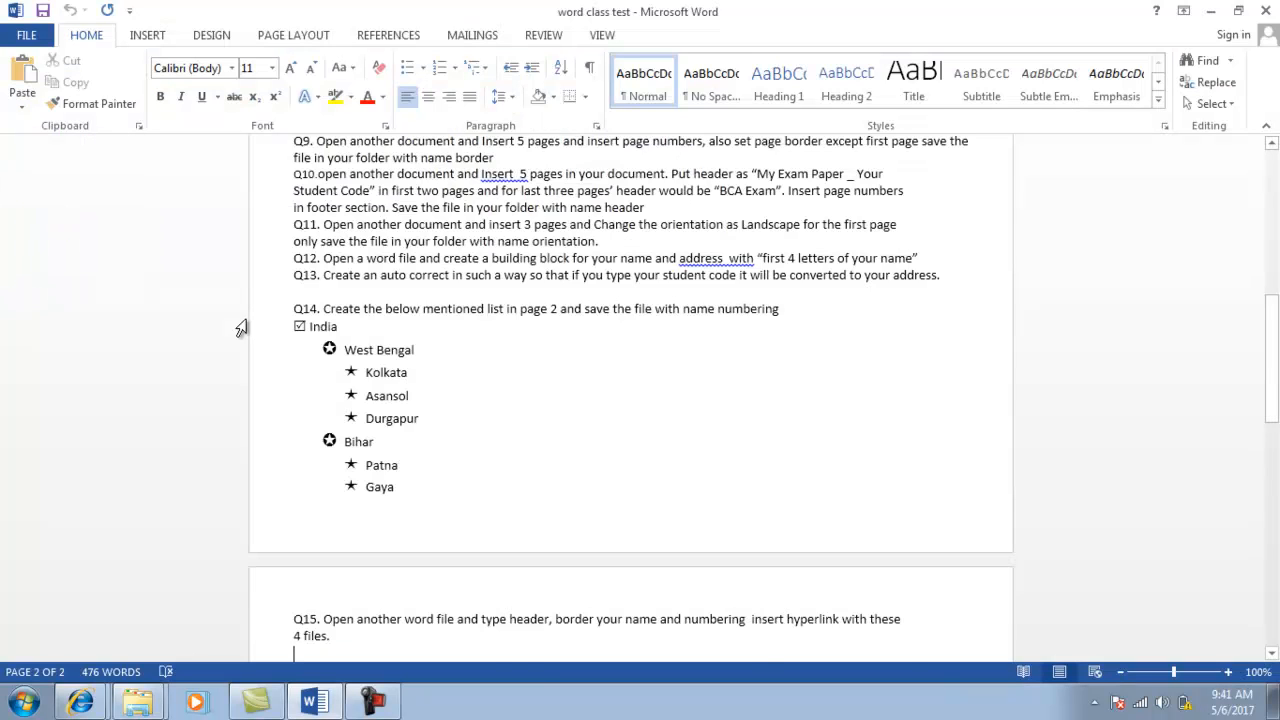
# Page down to the Q16 invoice table, then return to the Explorer folder.
pyautogui.press('pagedown')
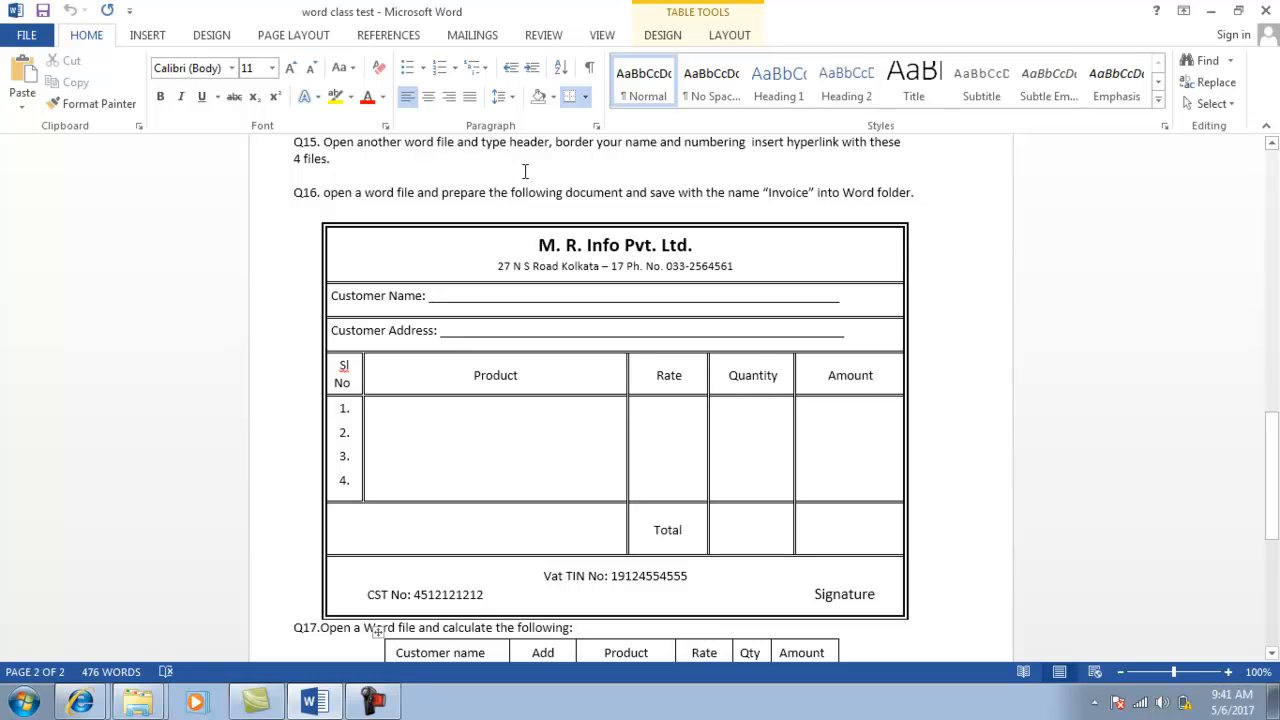
pyautogui.hotkey('alt', 'Tab')
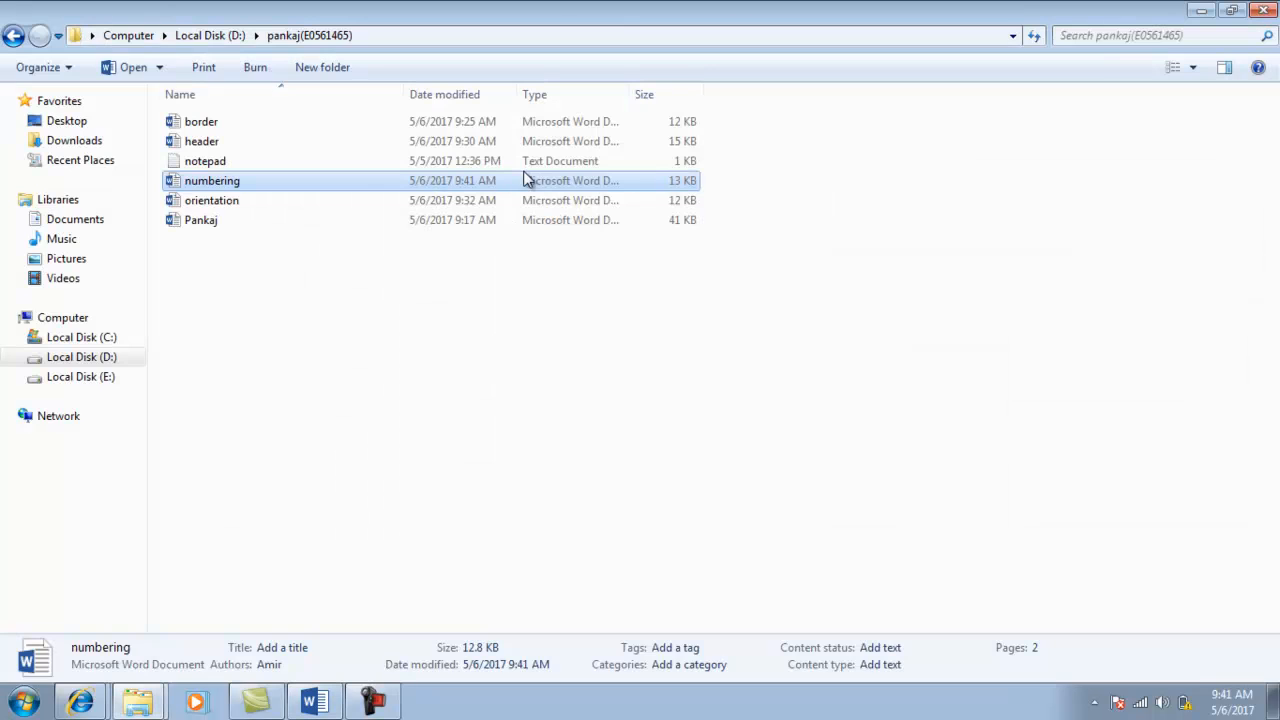
# Create a new Word document named 'index' in the folder and open it.
pyautogui.rightClick(274, 288)
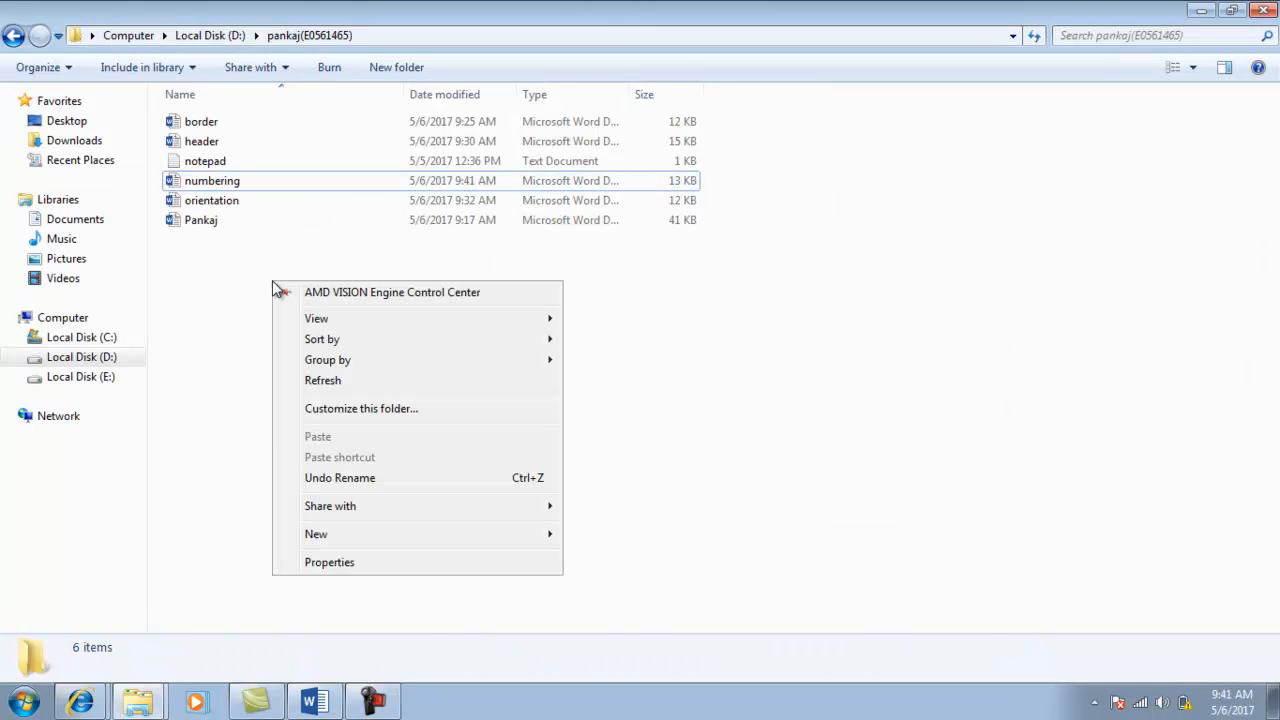
pyautogui.moveTo(365, 534)
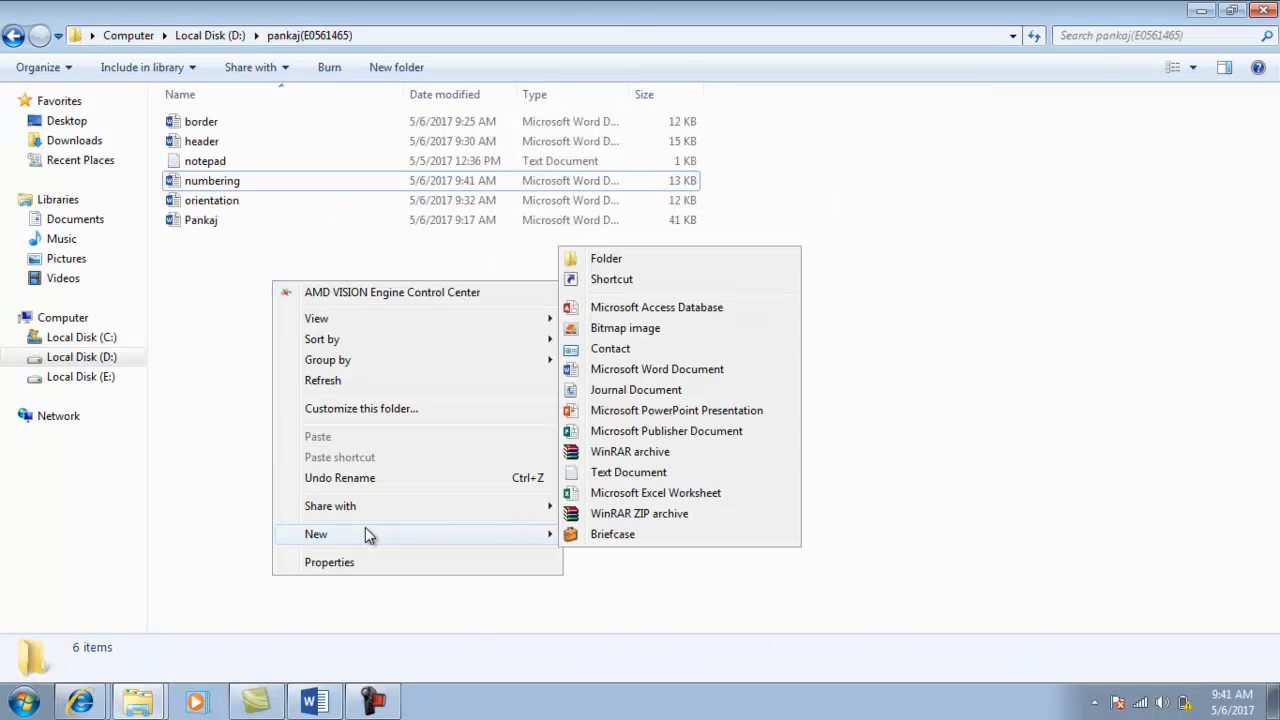
pyautogui.click(615, 370)
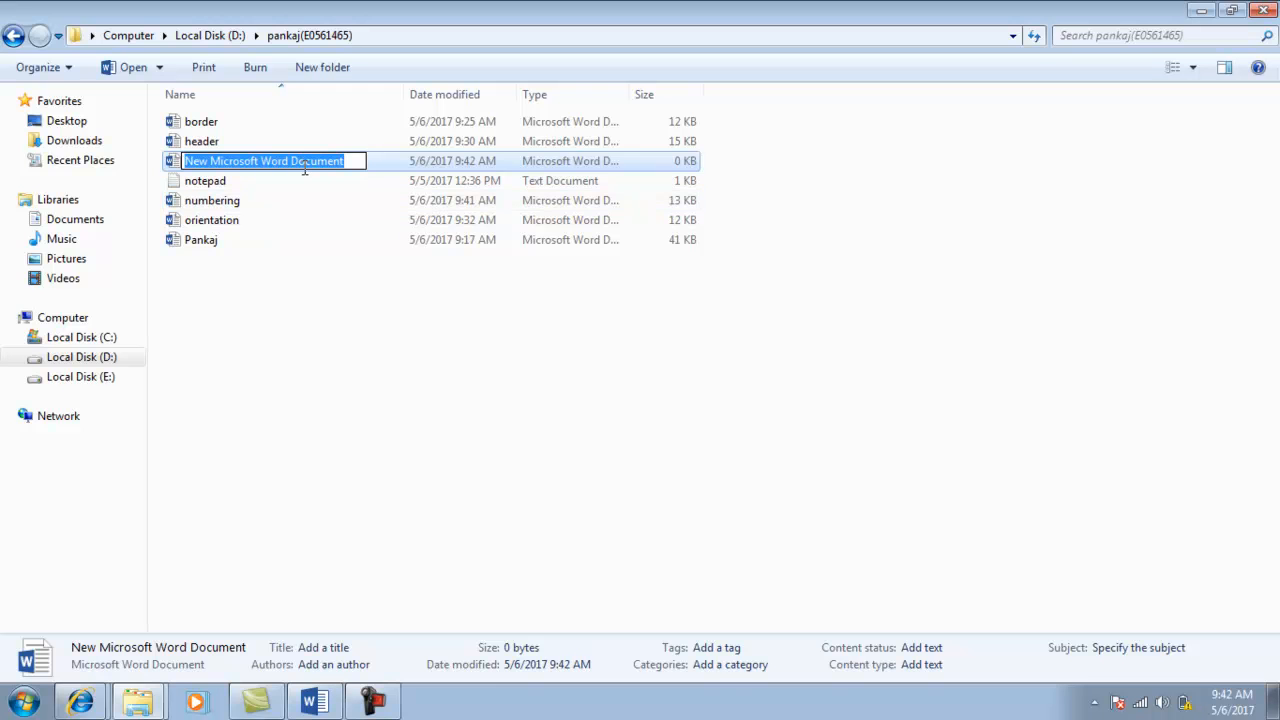
pyautogui.write('index')
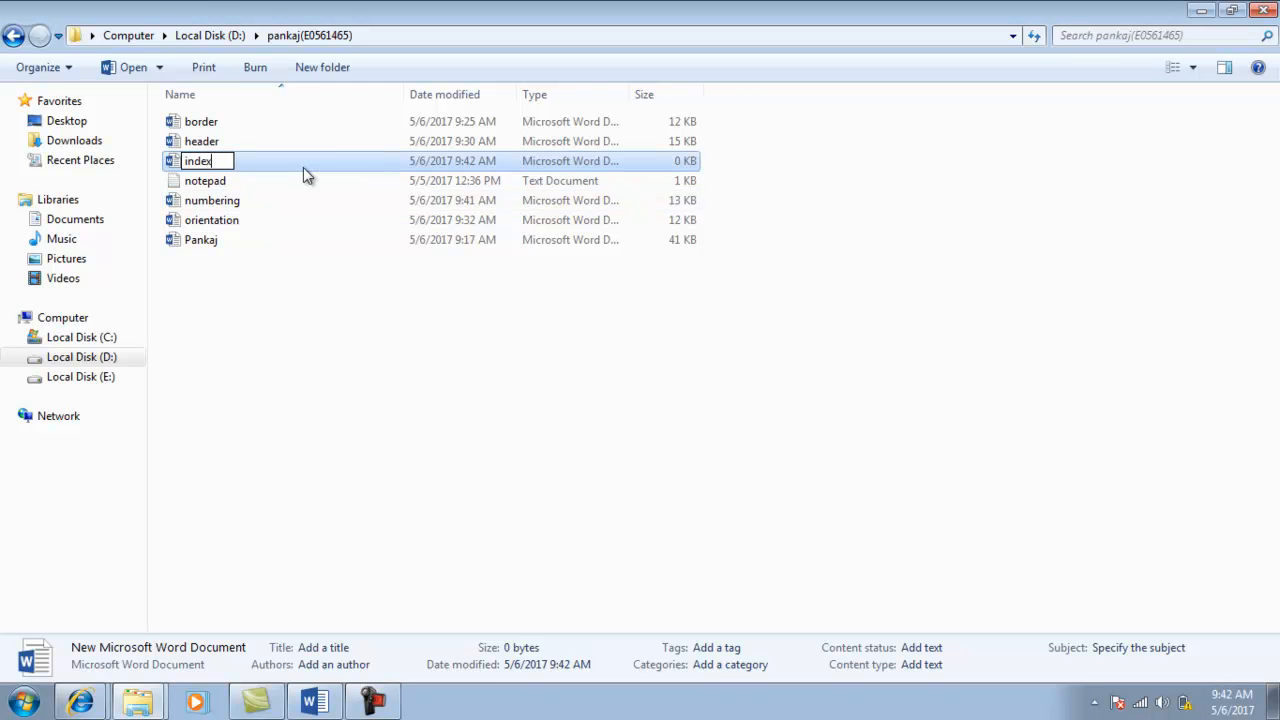
pyautogui.press('Return')
pyautogui.doubleClick(303, 167)
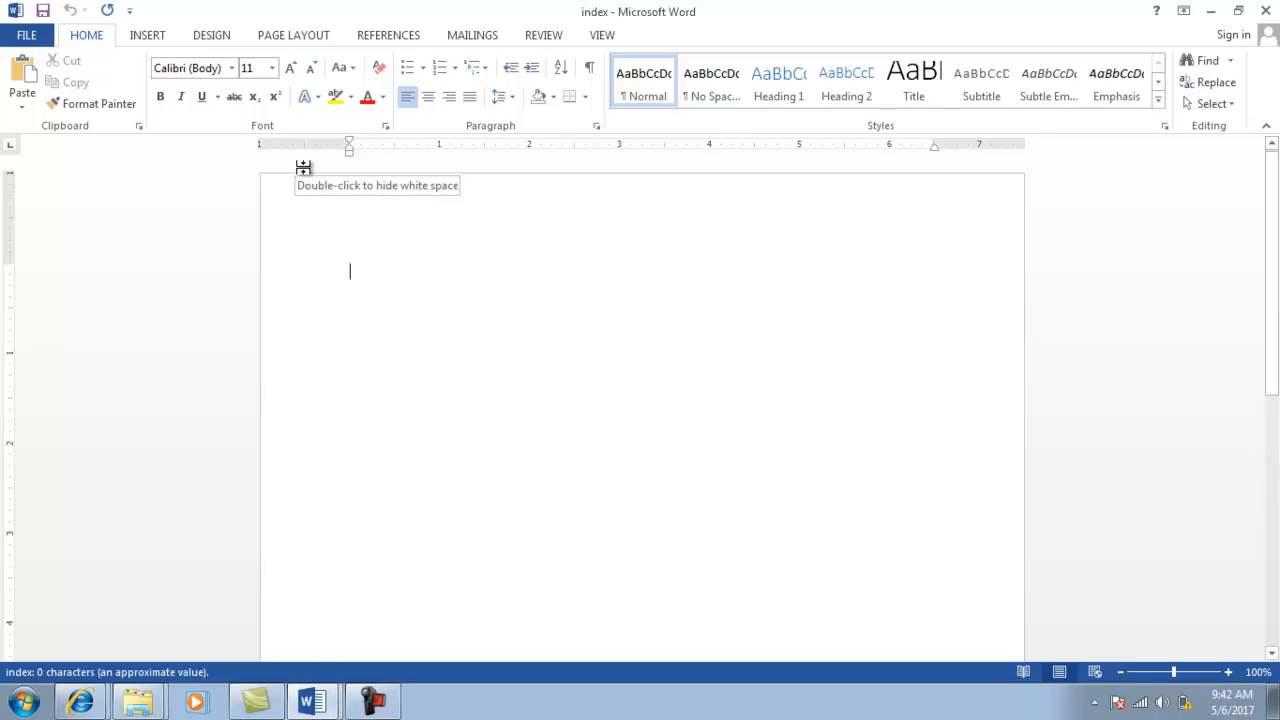
# Type Header, Border, the author's name and Numbering on separate lines.
pyautogui.hotkey('alt', 'Tab')
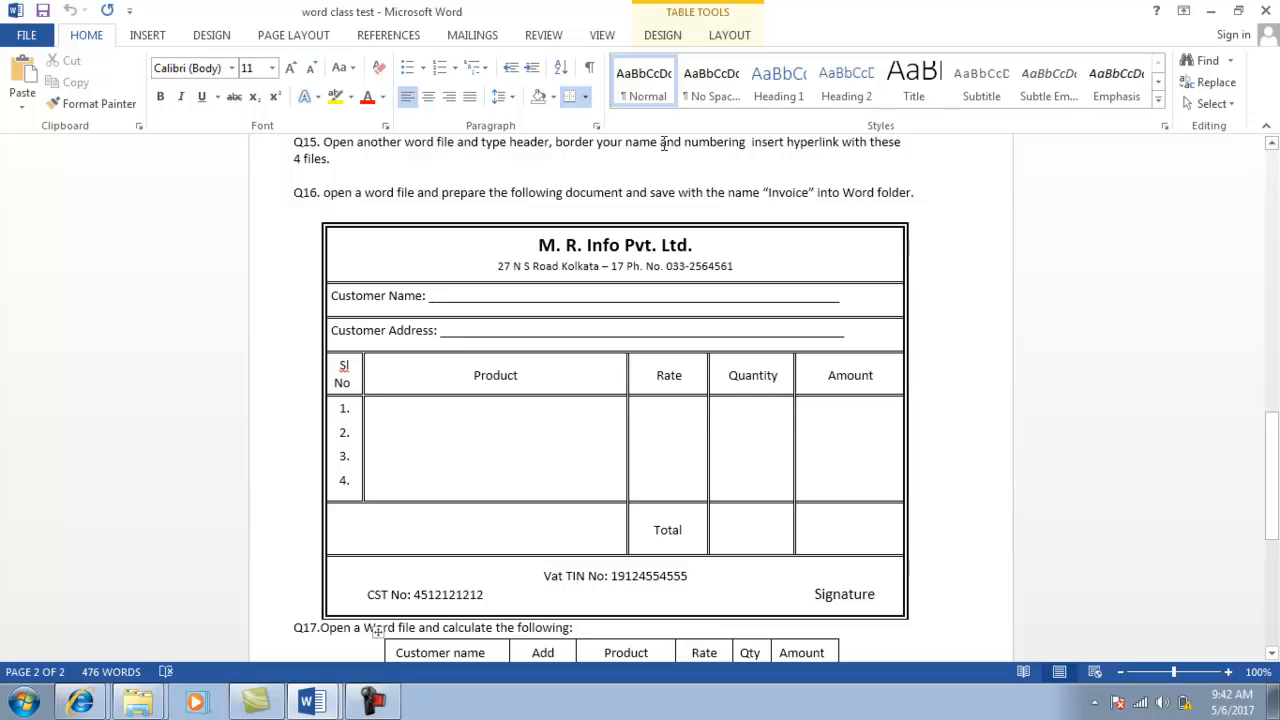
pyautogui.hotkey('alt', 'Tab')
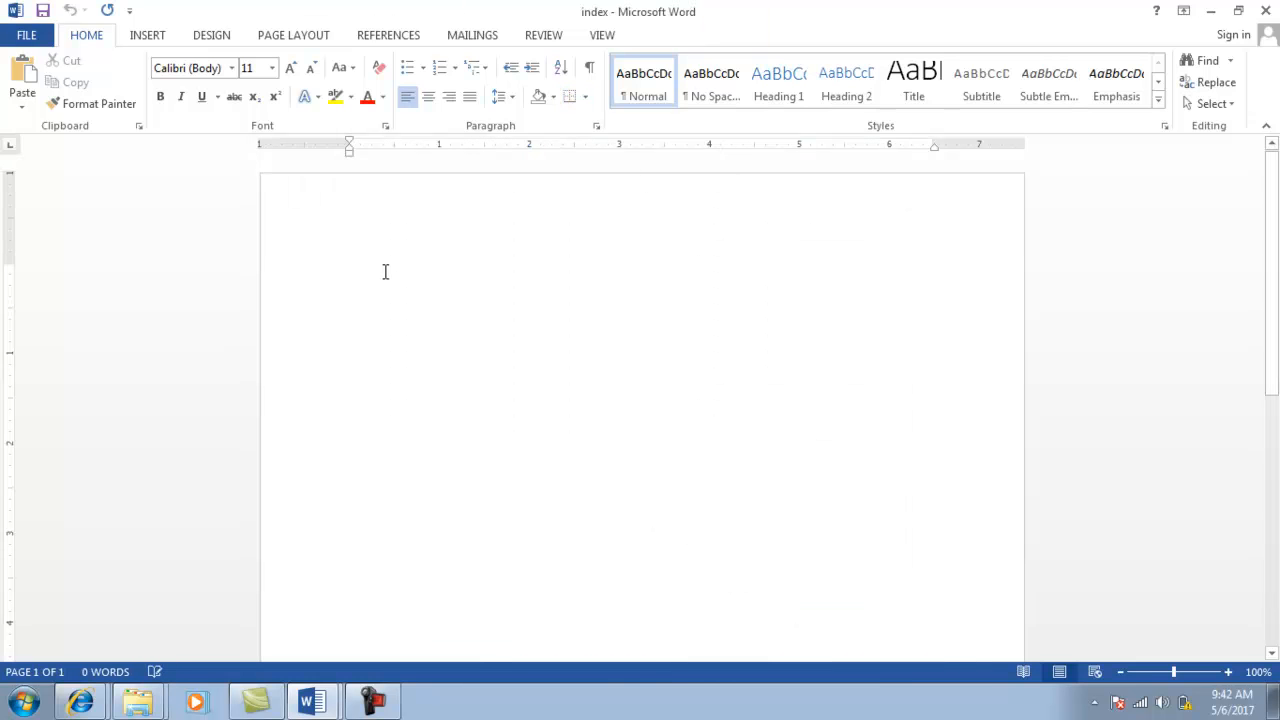
pyautogui.write('he')
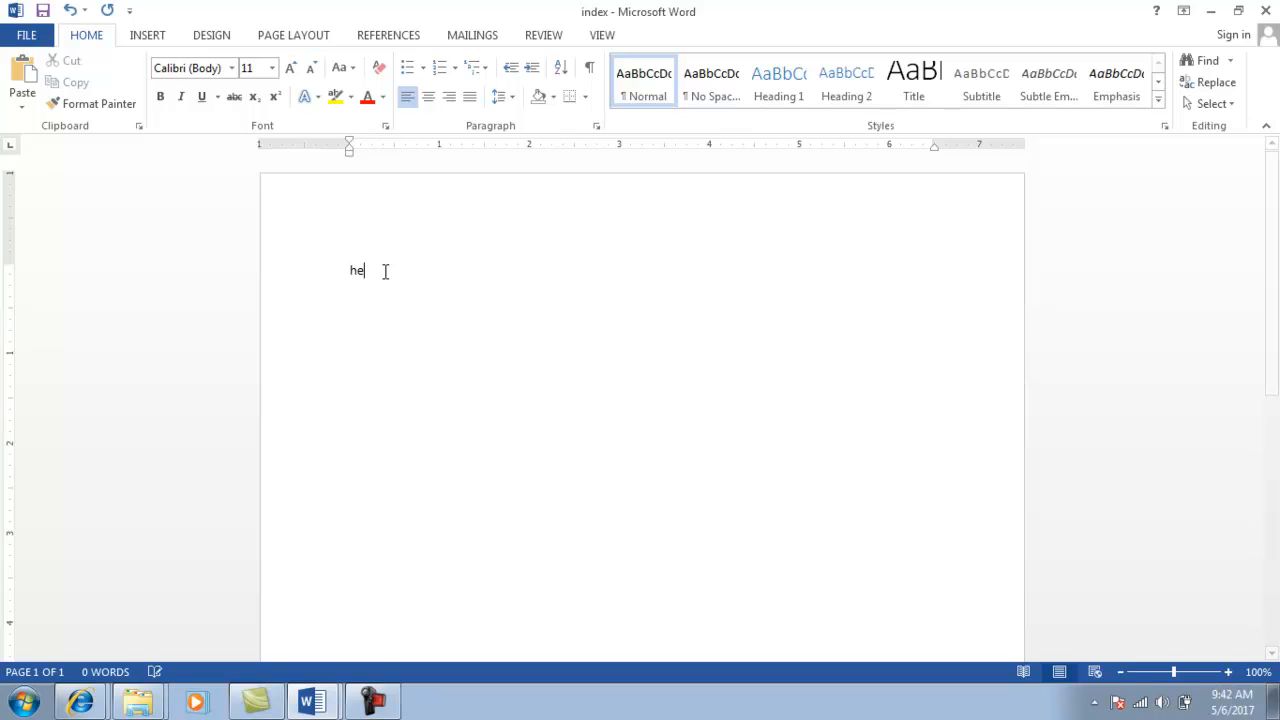
pyautogui.write('ade')
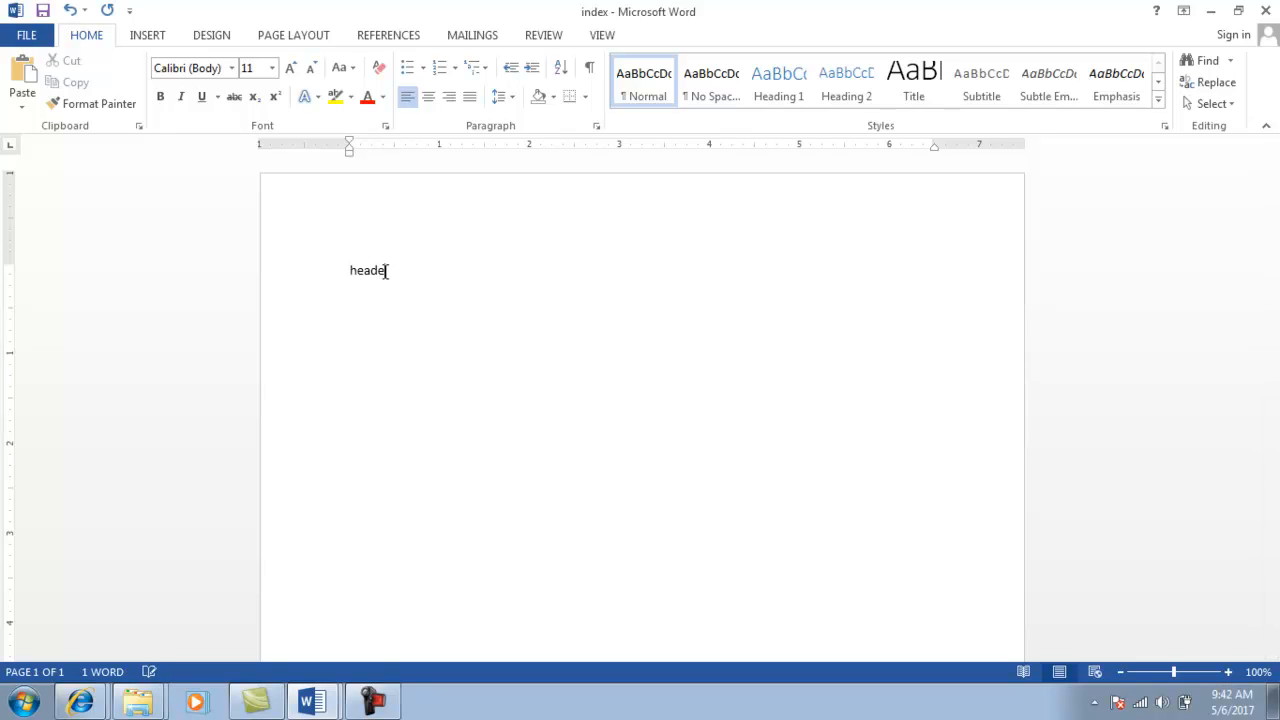
pyautogui.write('r')
pyautogui.press('Return')
pyautogui.write('border')
pyautogui.press('Return')
pyautogui.write('pankaj')
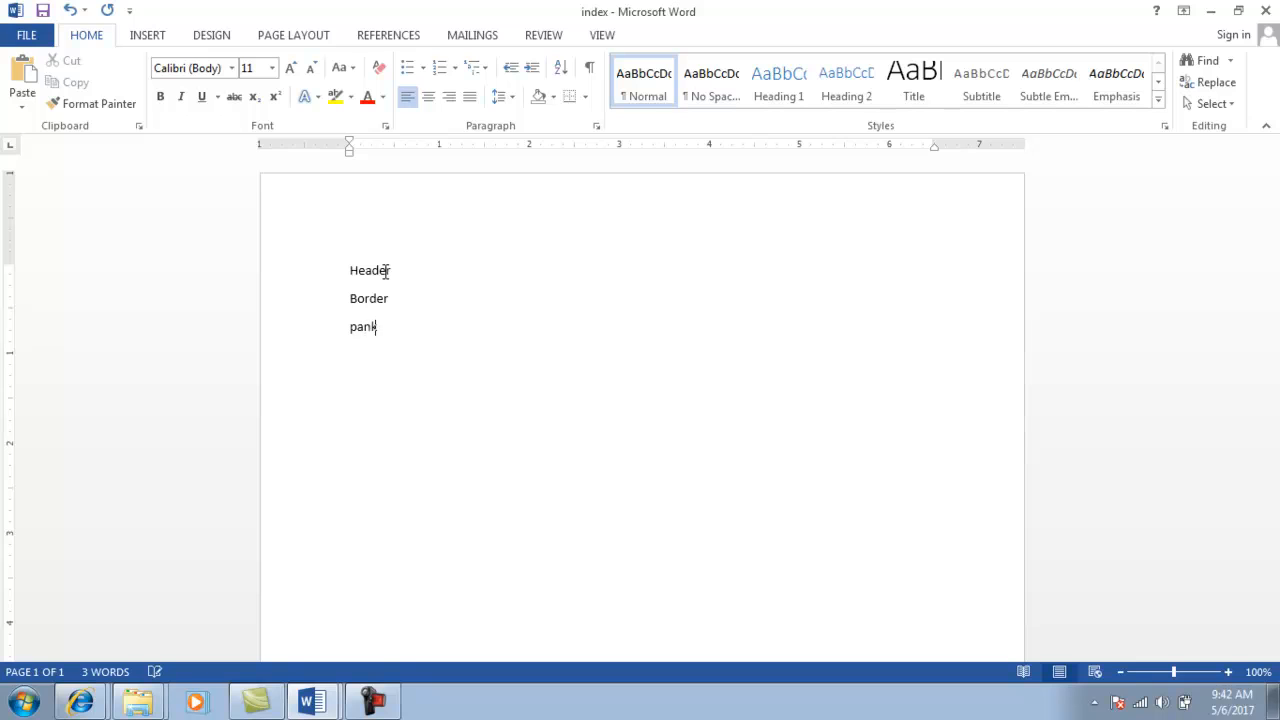
pyautogui.press('Return')
pyautogui.write('numbering')
pyautogui.press('Return')
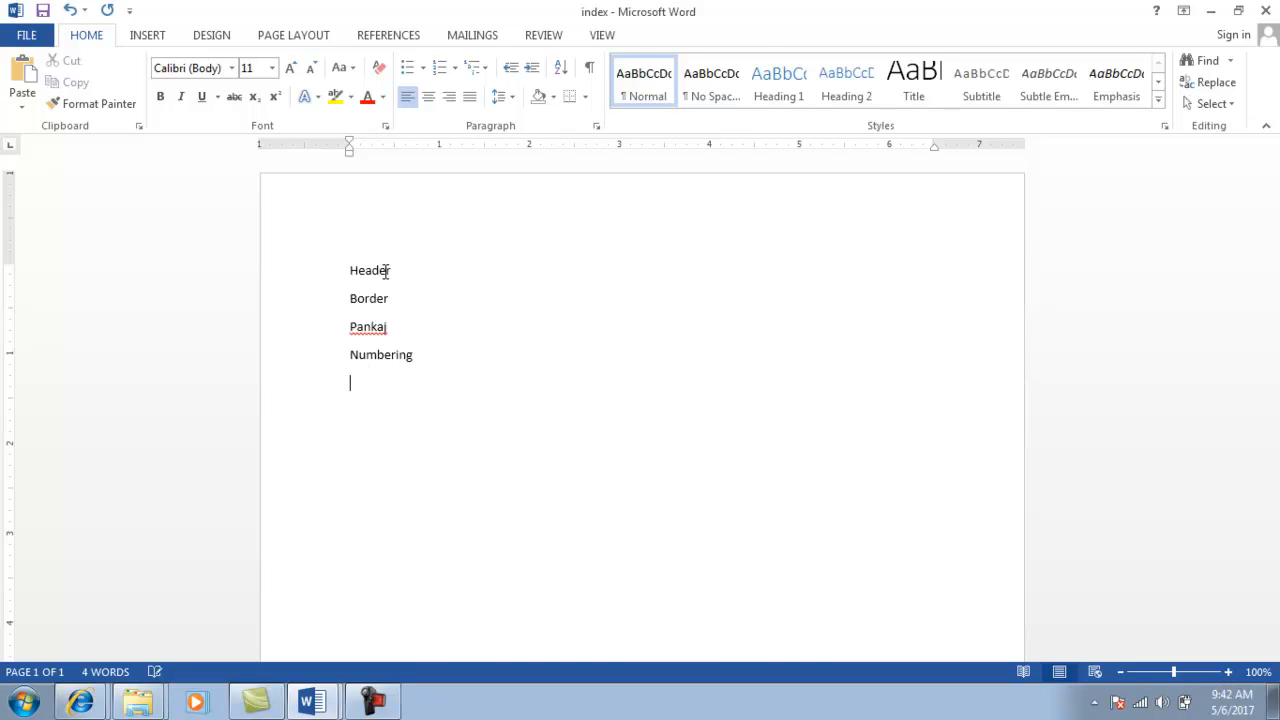
# Recheck the Q15 instructions, then select the word Header in the index document.
pyautogui.hotkey('alt', 'Tab')
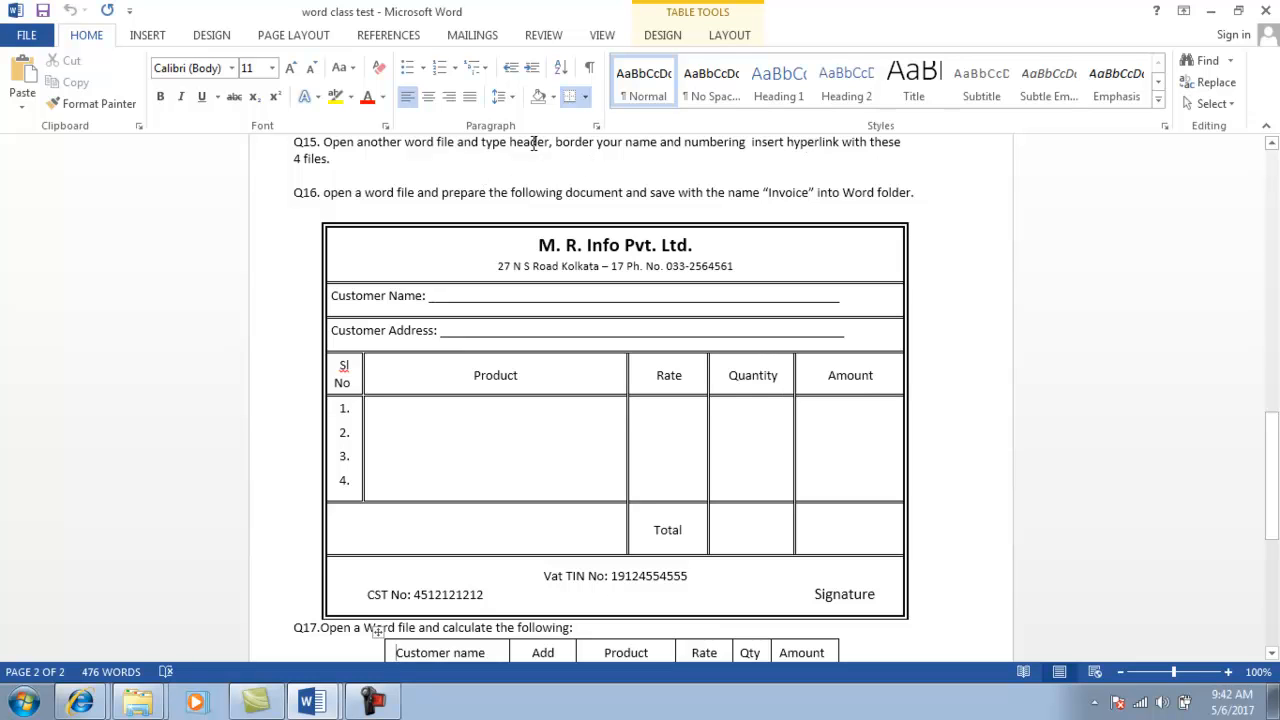
pyautogui.click(533, 144)
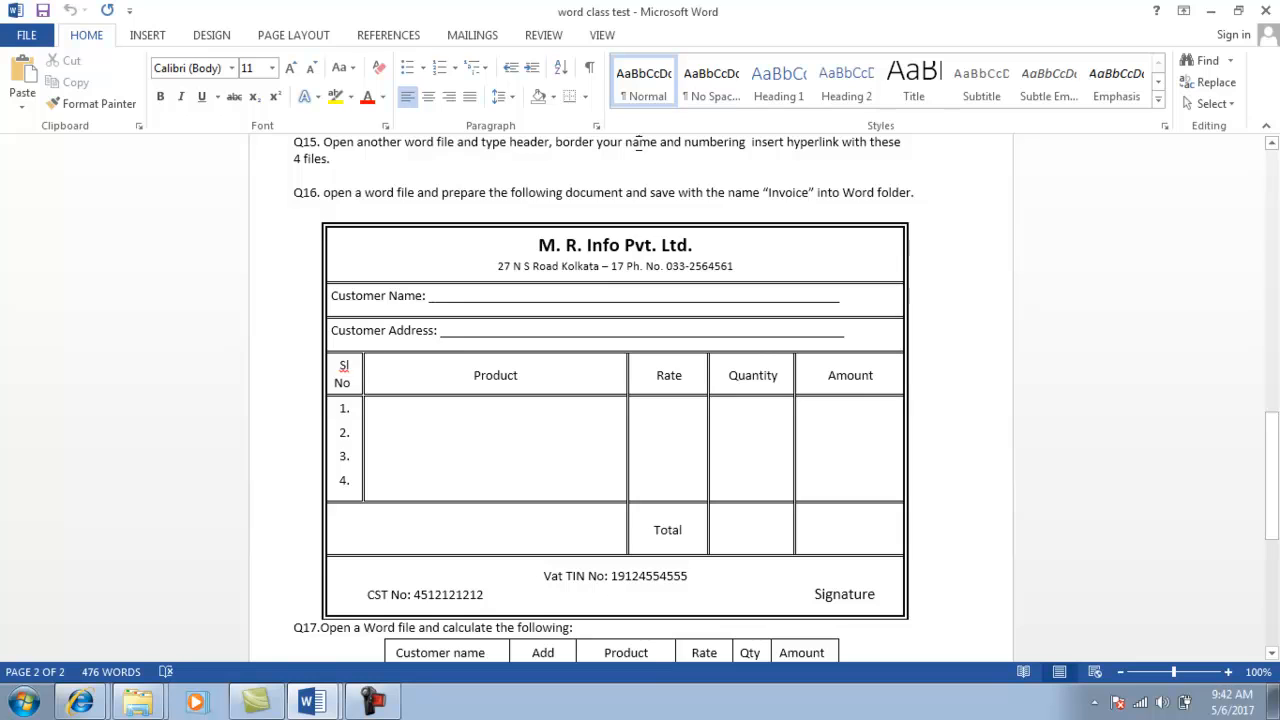
pyautogui.hotkey('alt', 'Tab')
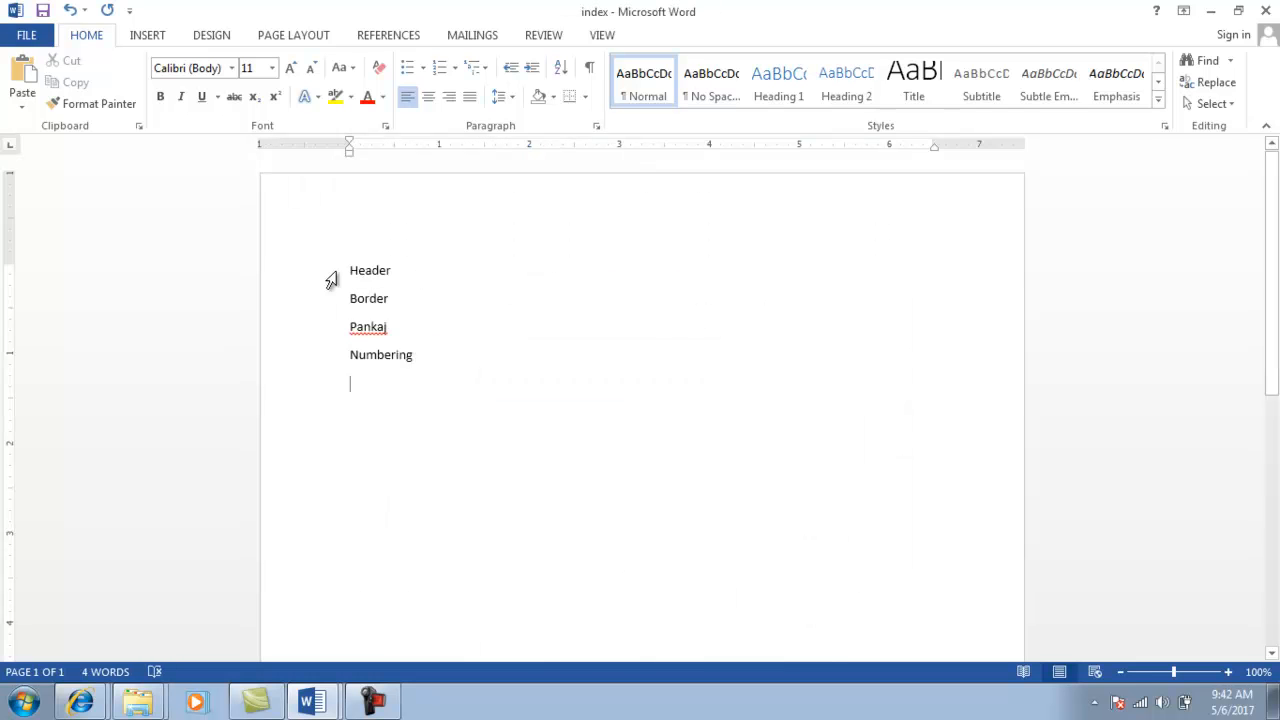
pyautogui.moveTo(349, 270); pyautogui.dragTo(395, 278)
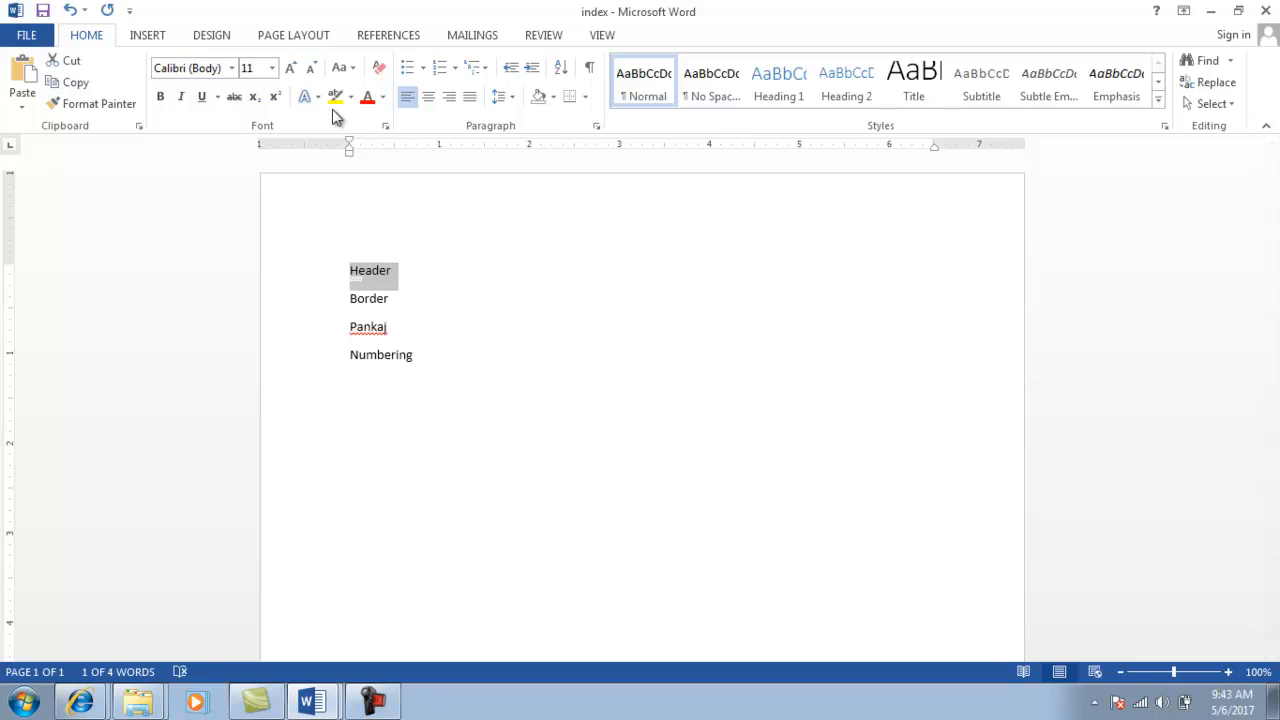
# Hyperlink the word Header to the header file in the current folder.
pyautogui.click(150, 36)
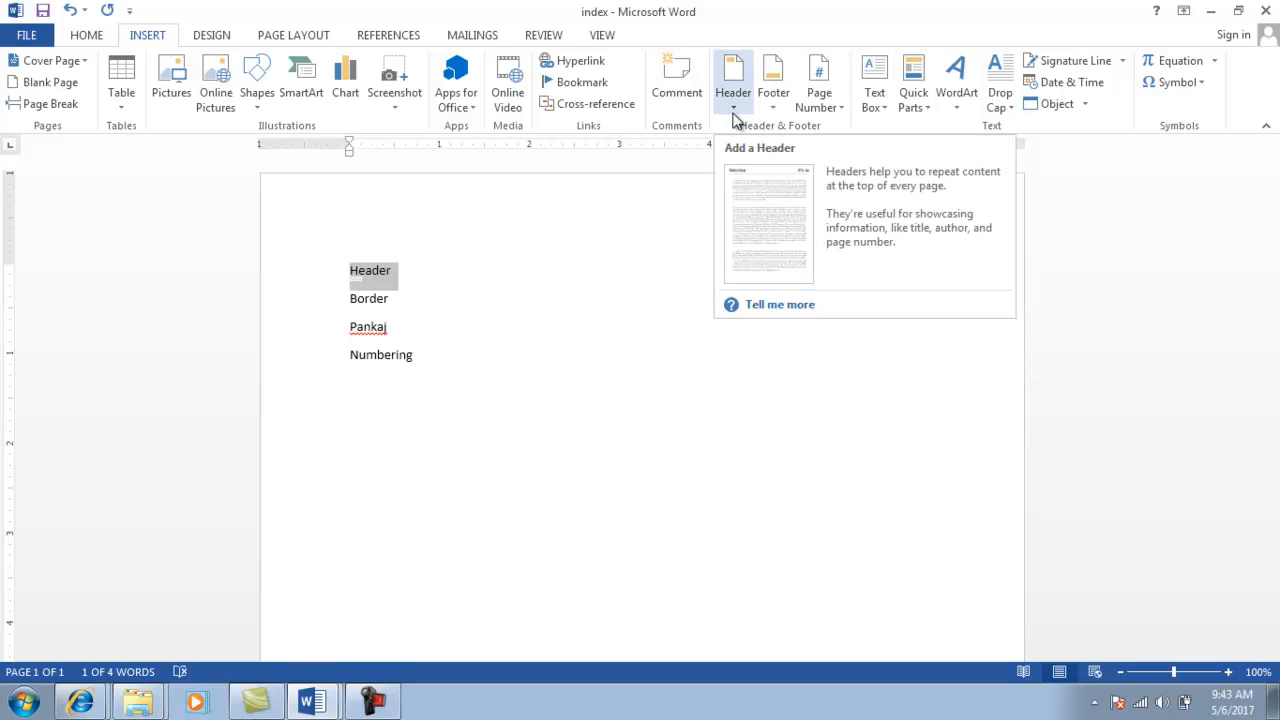
pyautogui.click(595, 66)
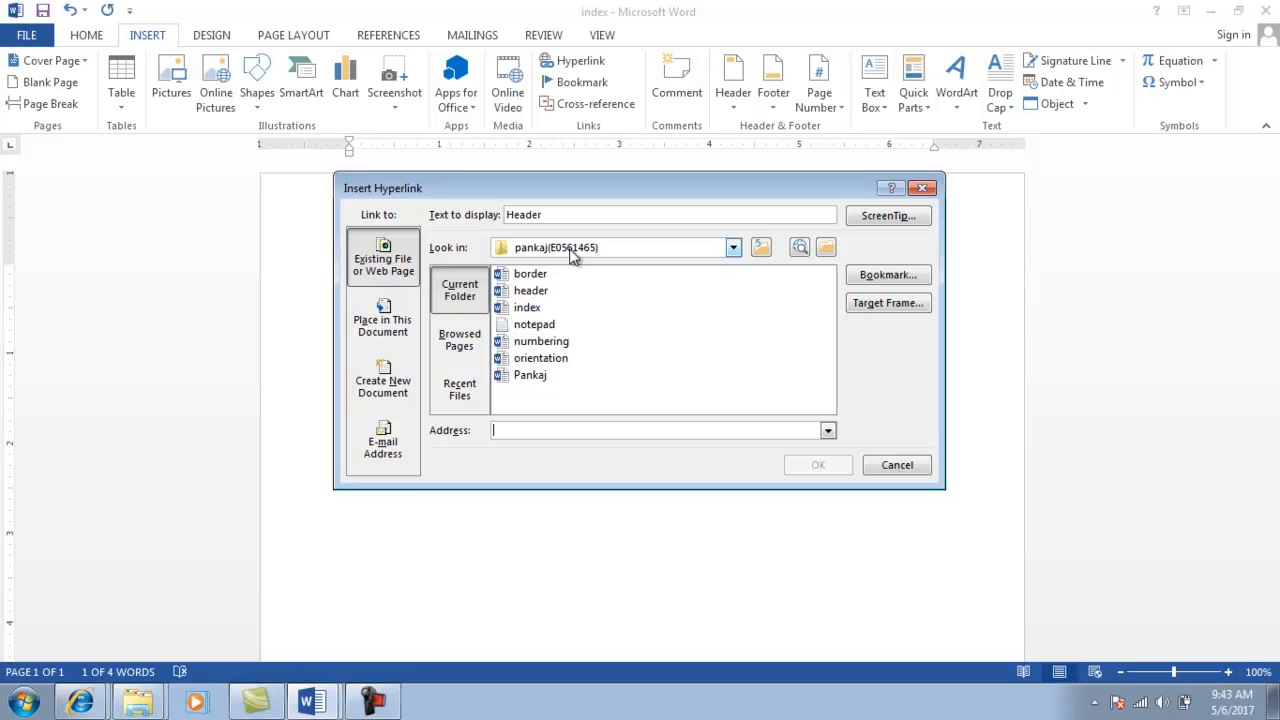
pyautogui.moveTo(570, 189); pyautogui.dragTo(721, 243)
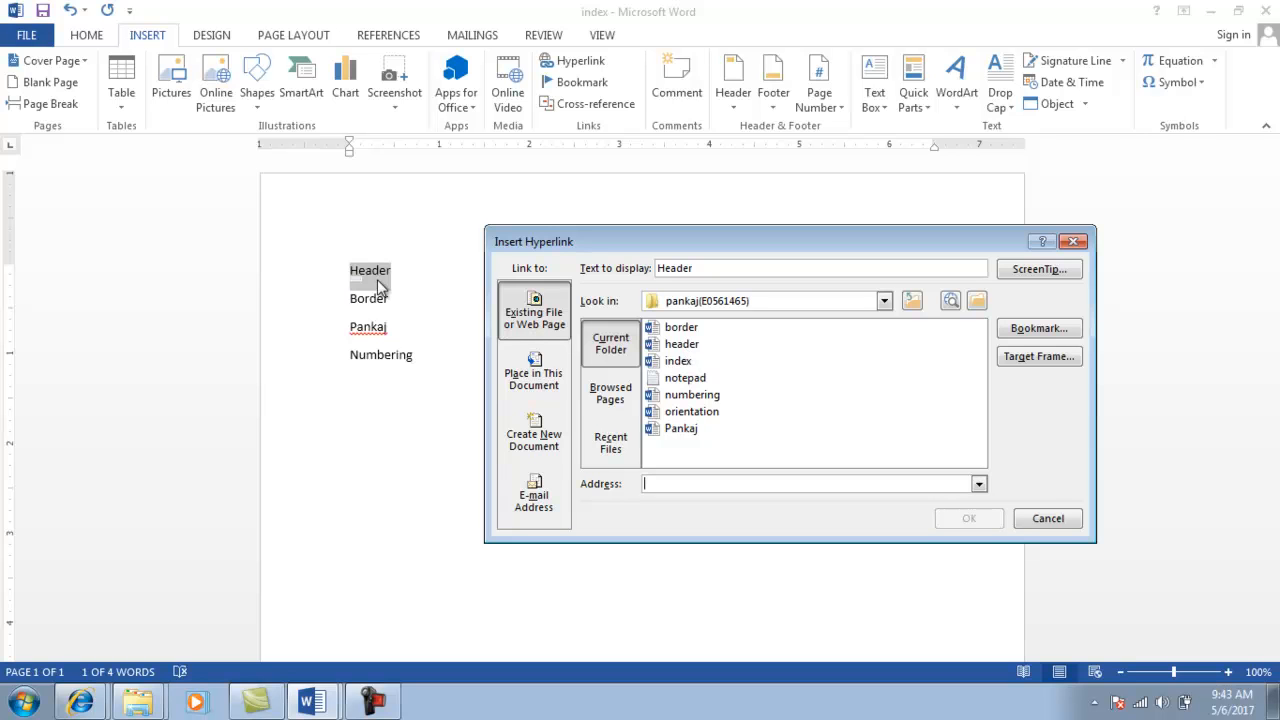
pyautogui.click(680, 345)
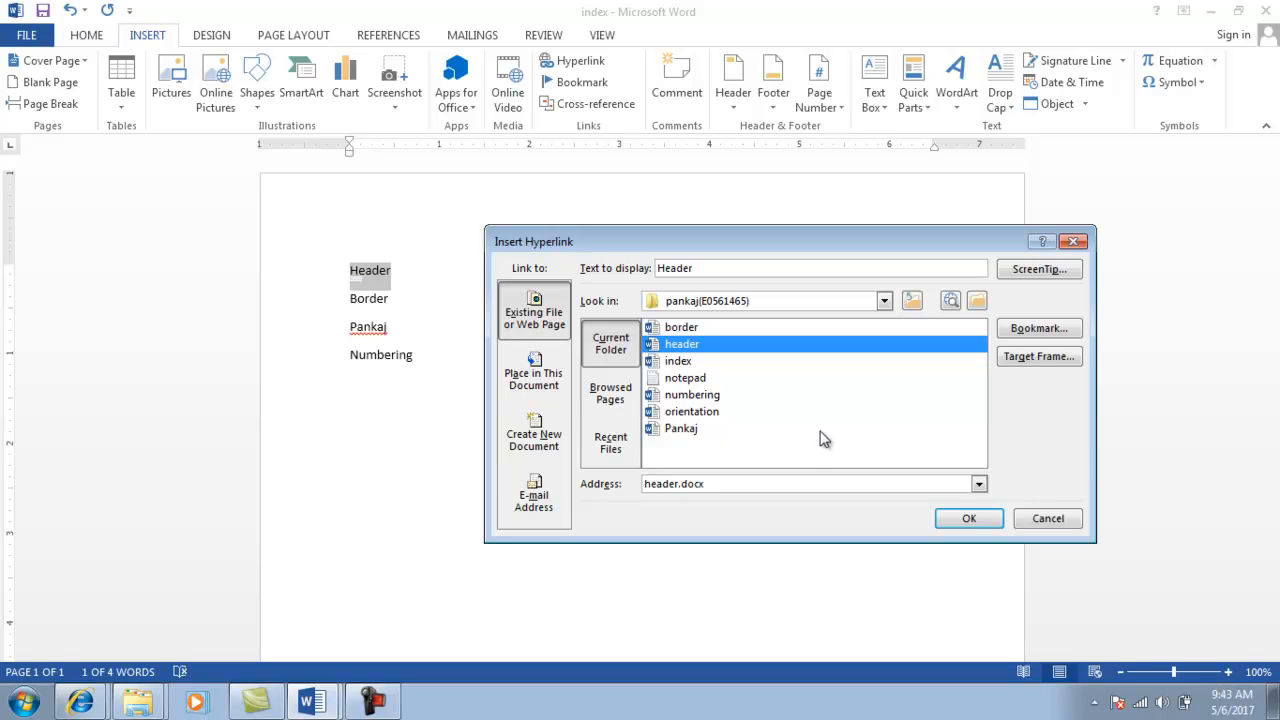
pyautogui.click(967, 519)
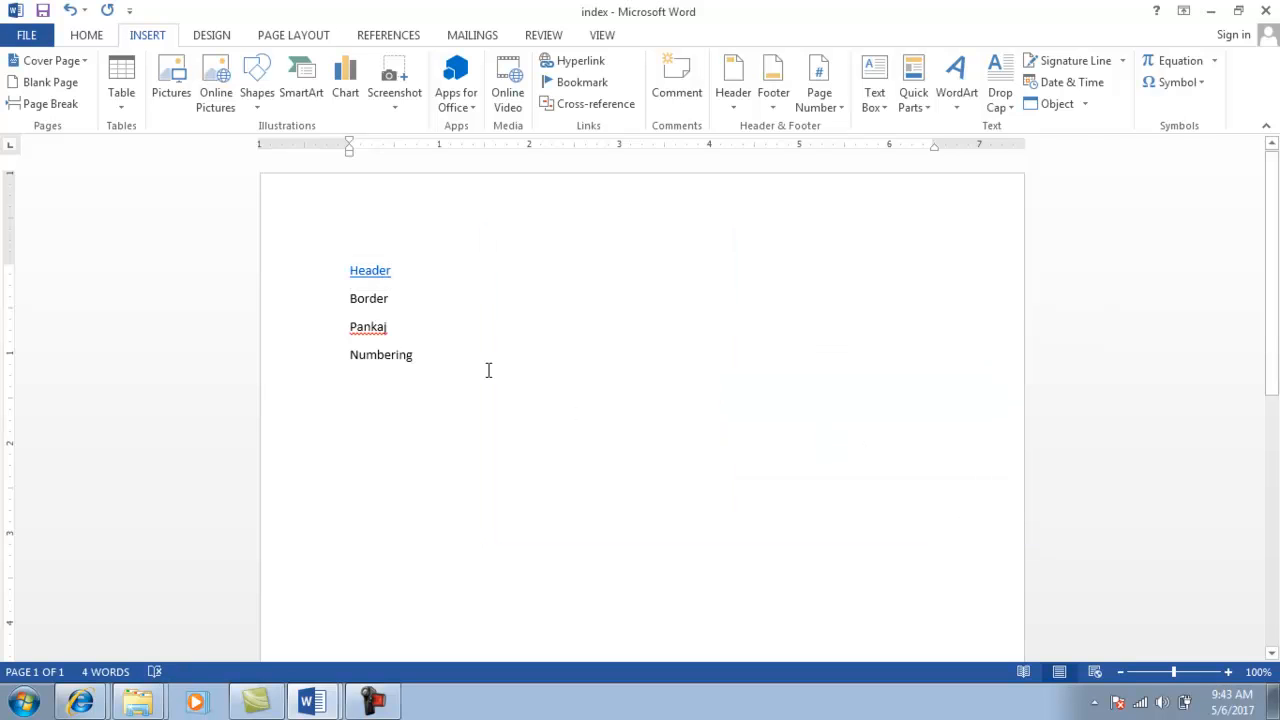
pyautogui.moveTo(348, 298); pyautogui.dragTo(396, 301)
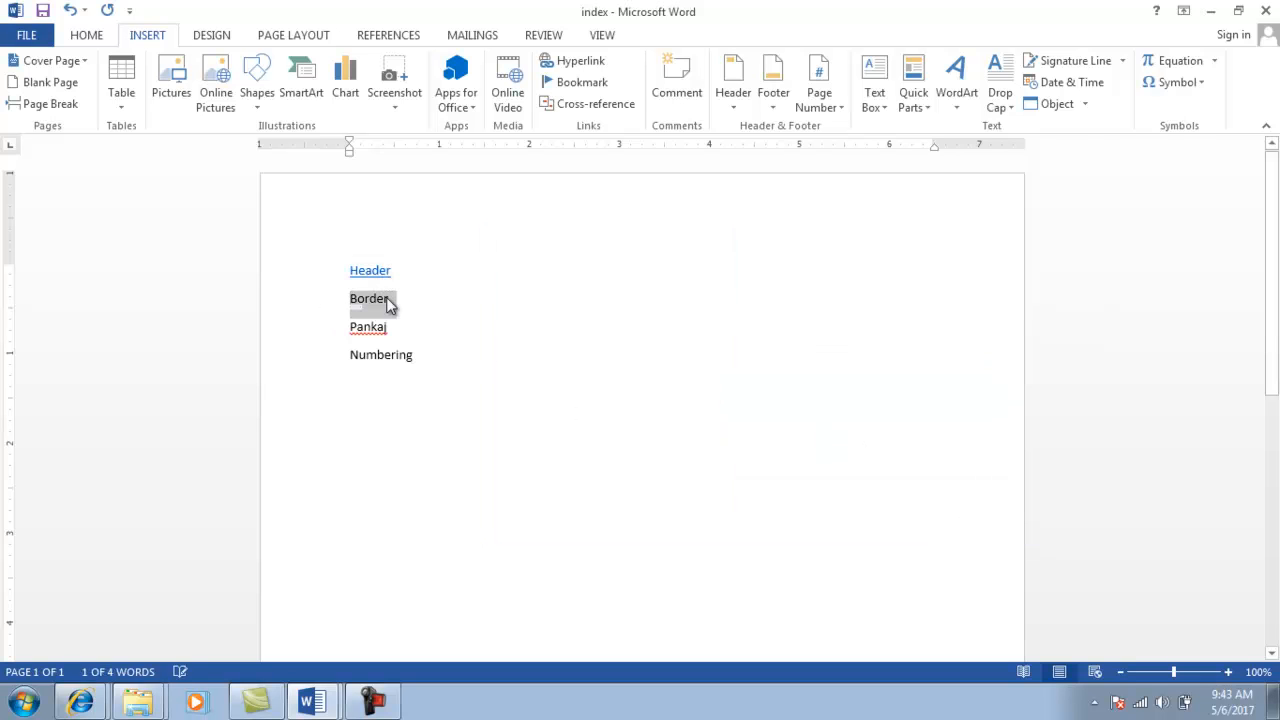
# Hyperlink Border and the name line to their matching files.
pyautogui.click(562, 63)
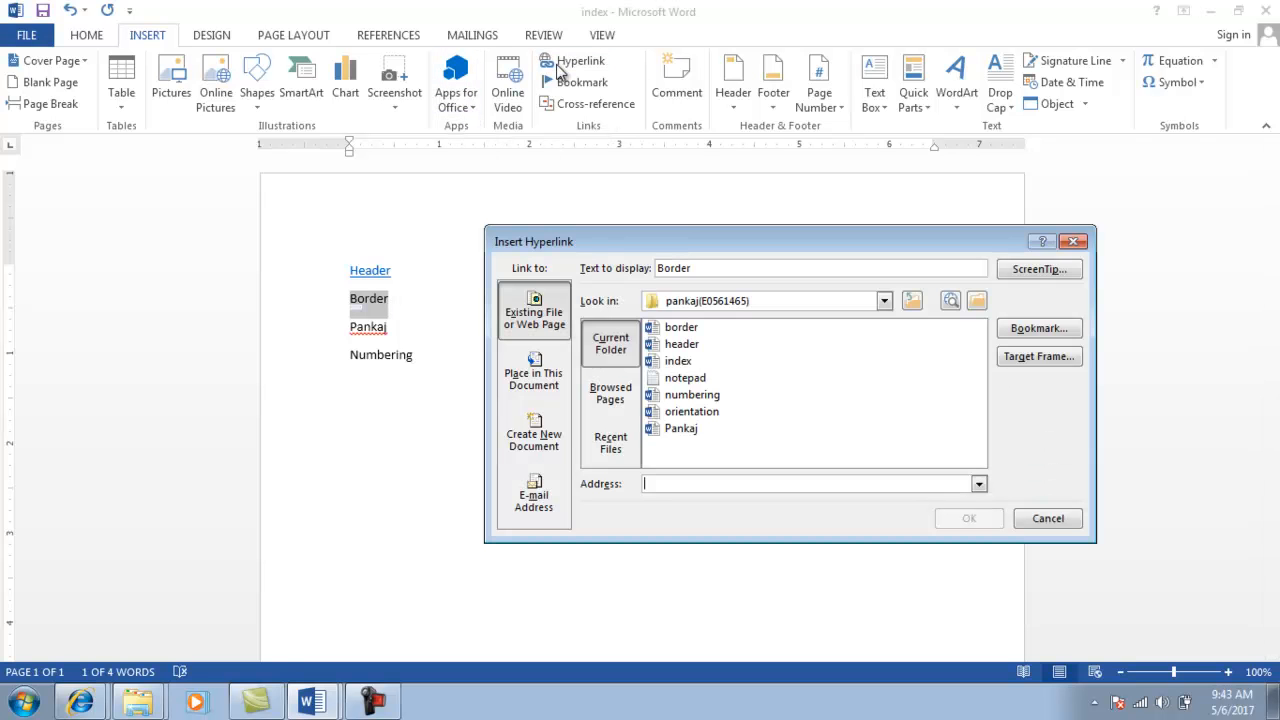
pyautogui.click(685, 330)
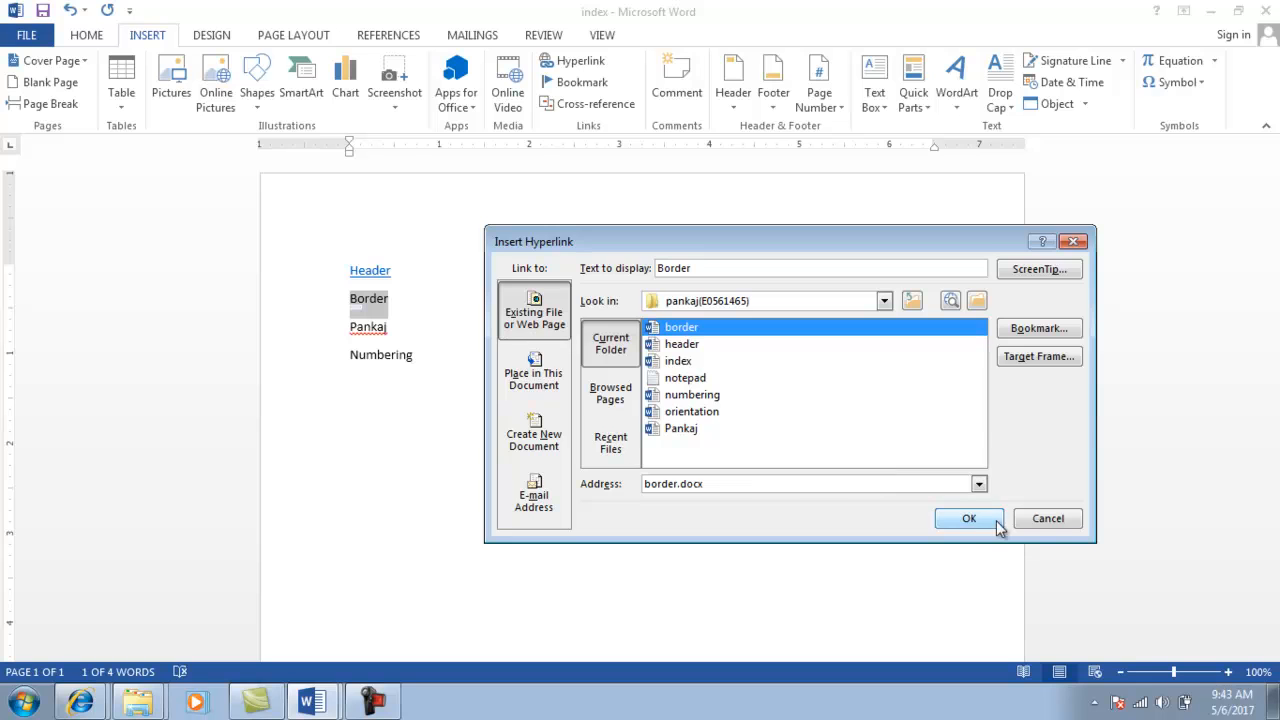
pyautogui.click(997, 523)
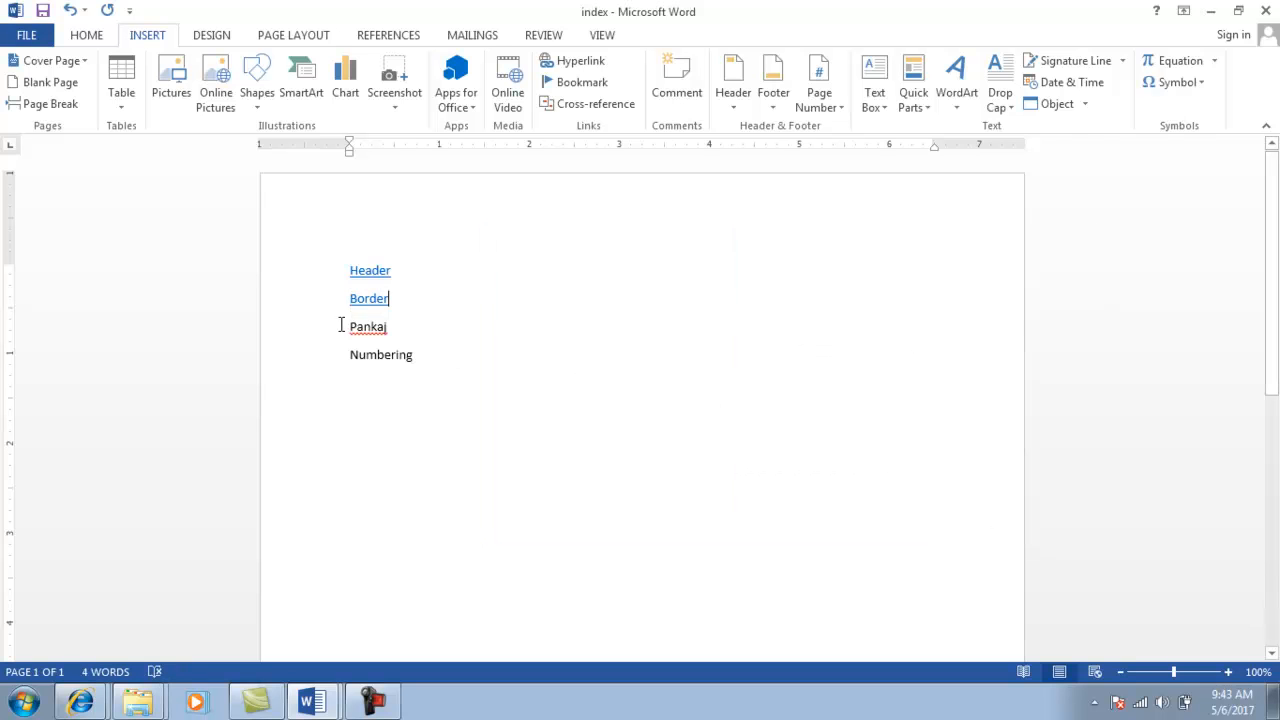
pyautogui.moveTo(347, 326); pyautogui.dragTo(397, 326)
pyautogui.click(572, 60)
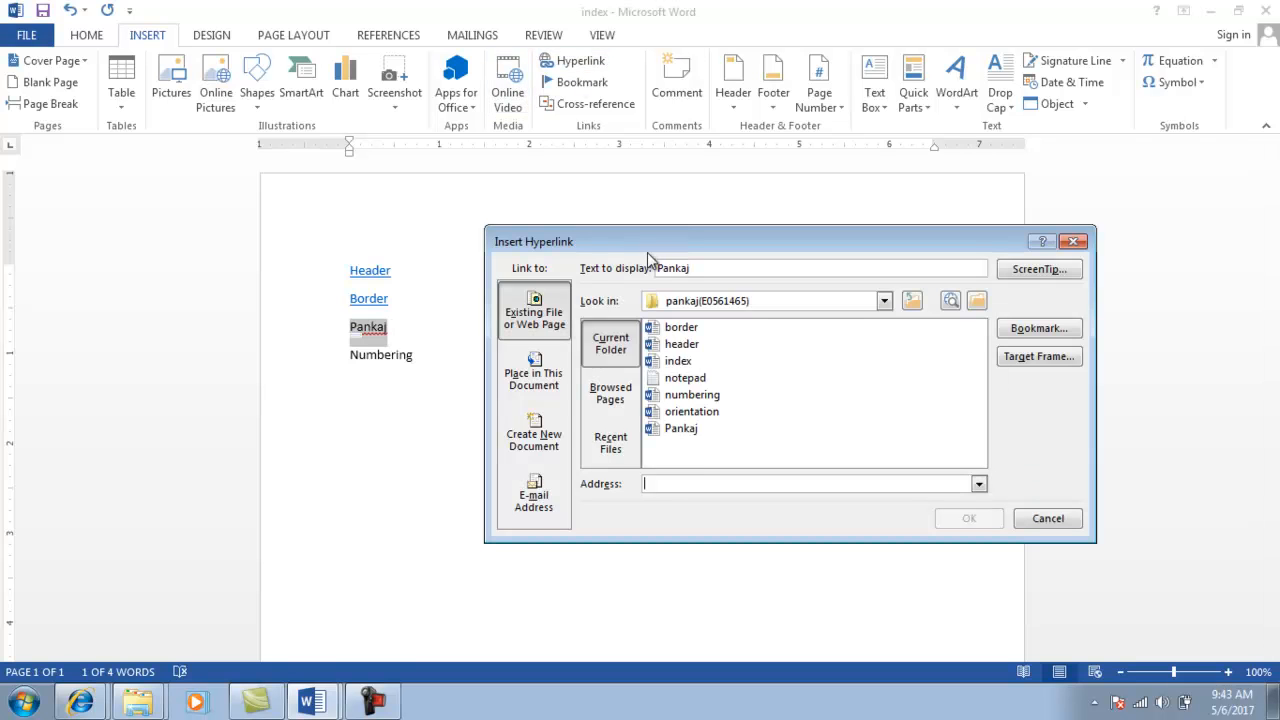
pyautogui.click(680, 430)
pyautogui.click(970, 519)
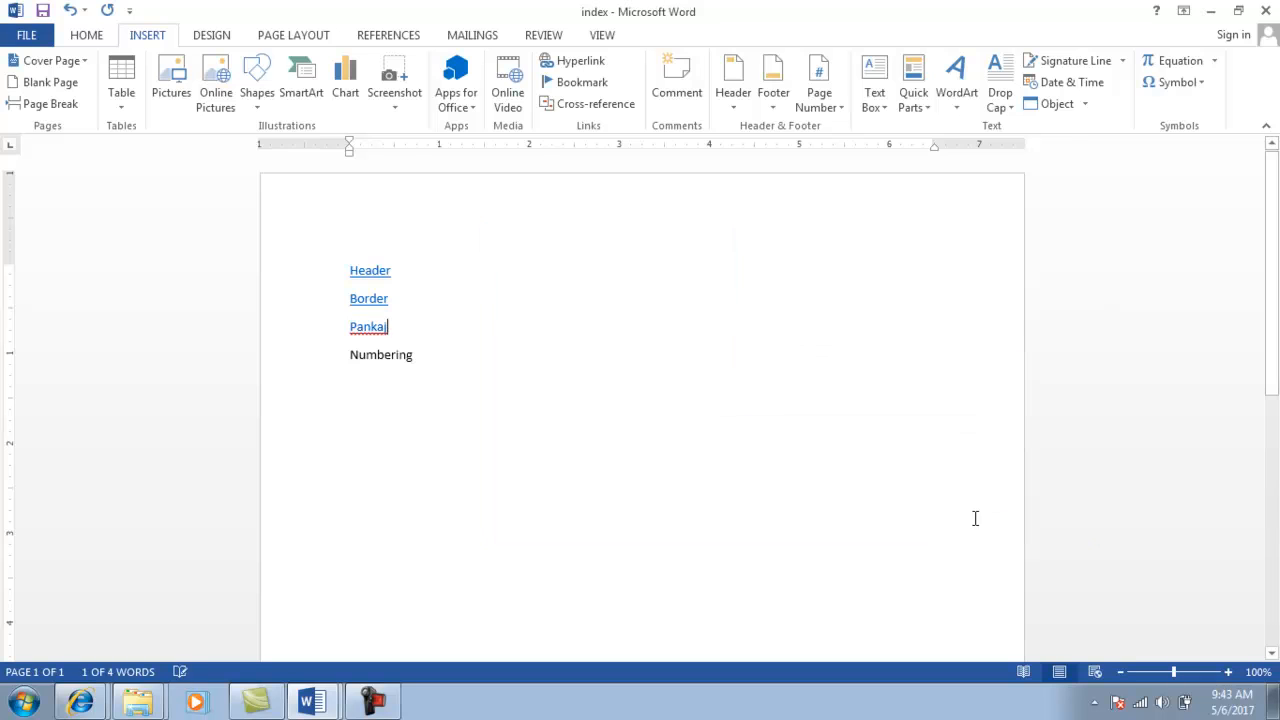
# Link Numbering to the numbering file, then follow the name link to test it.
pyautogui.moveTo(348, 357); pyautogui.dragTo(419, 366)
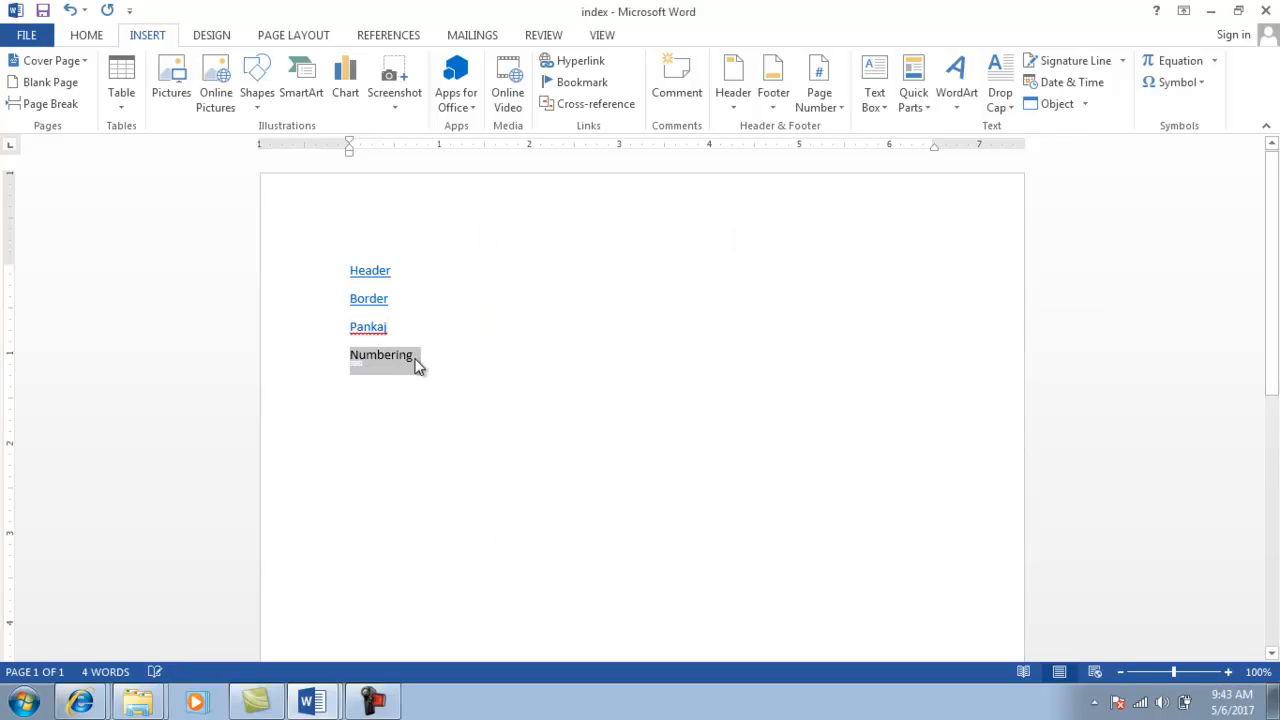
pyautogui.click(568, 66)
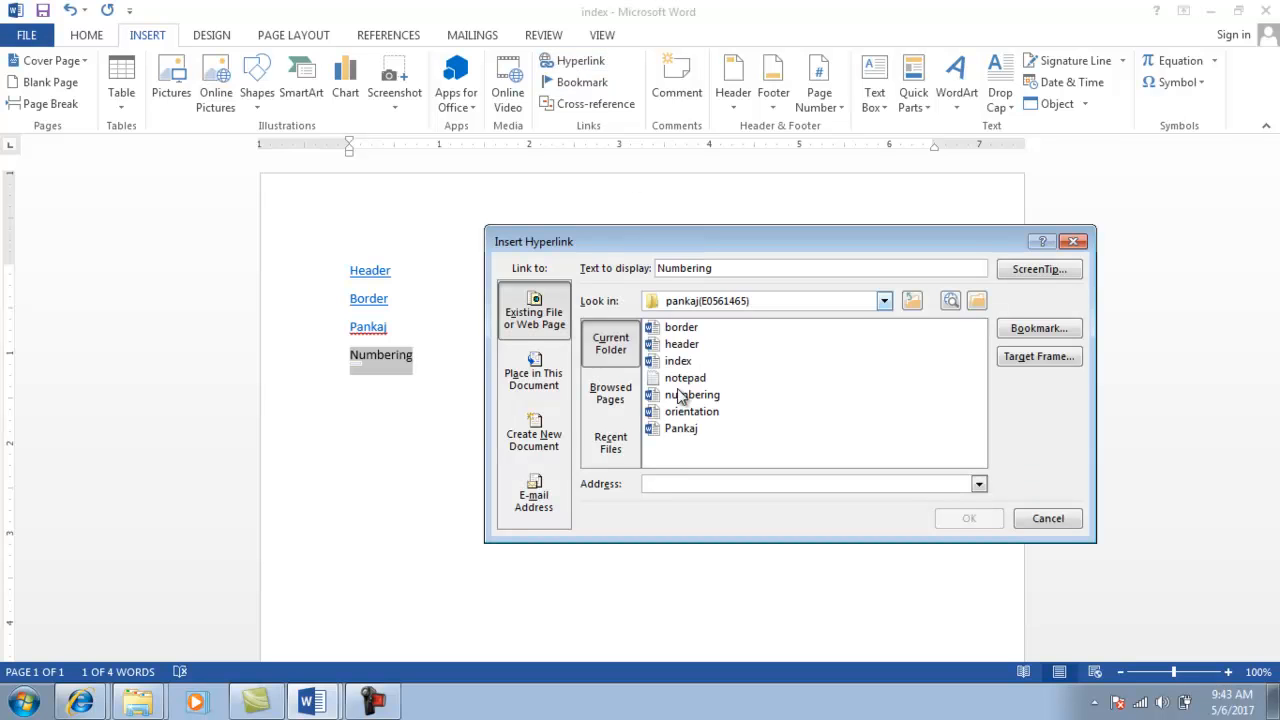
pyautogui.click(680, 397)
pyautogui.click(968, 520)
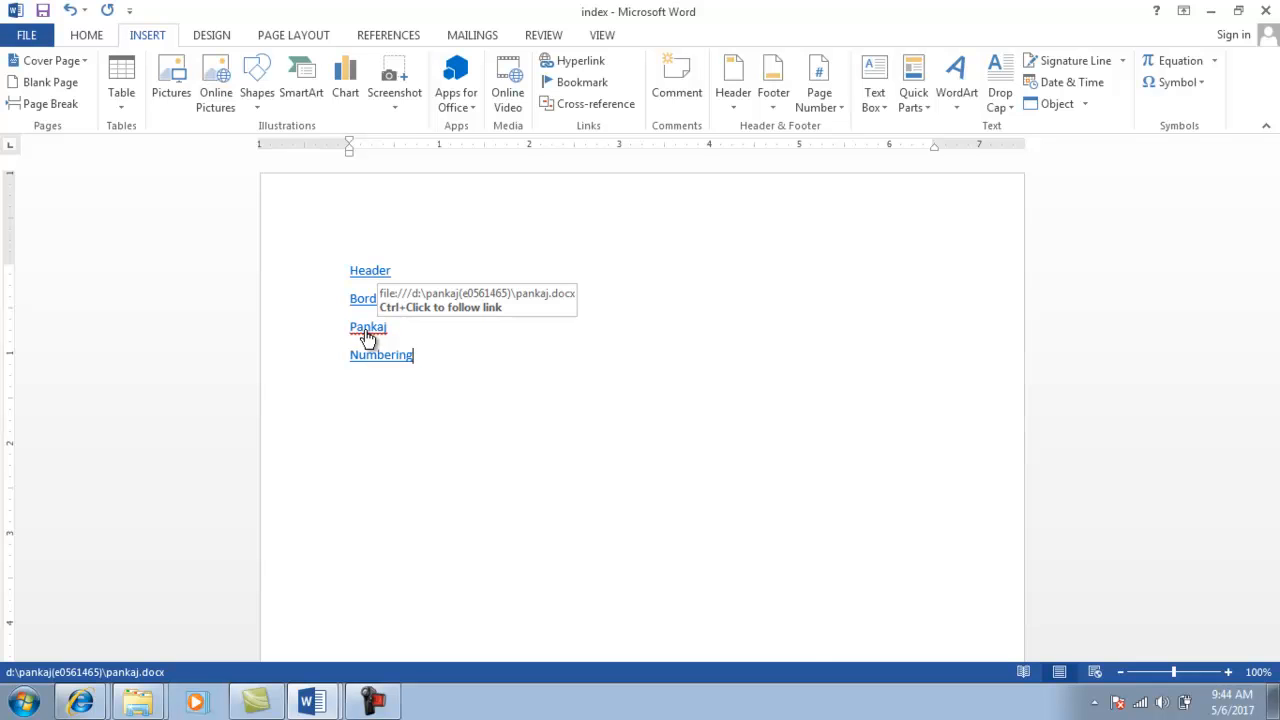
pyautogui.keyDown('ctrl'); pyautogui.click(367, 338); pyautogui.keyUp('ctrl')
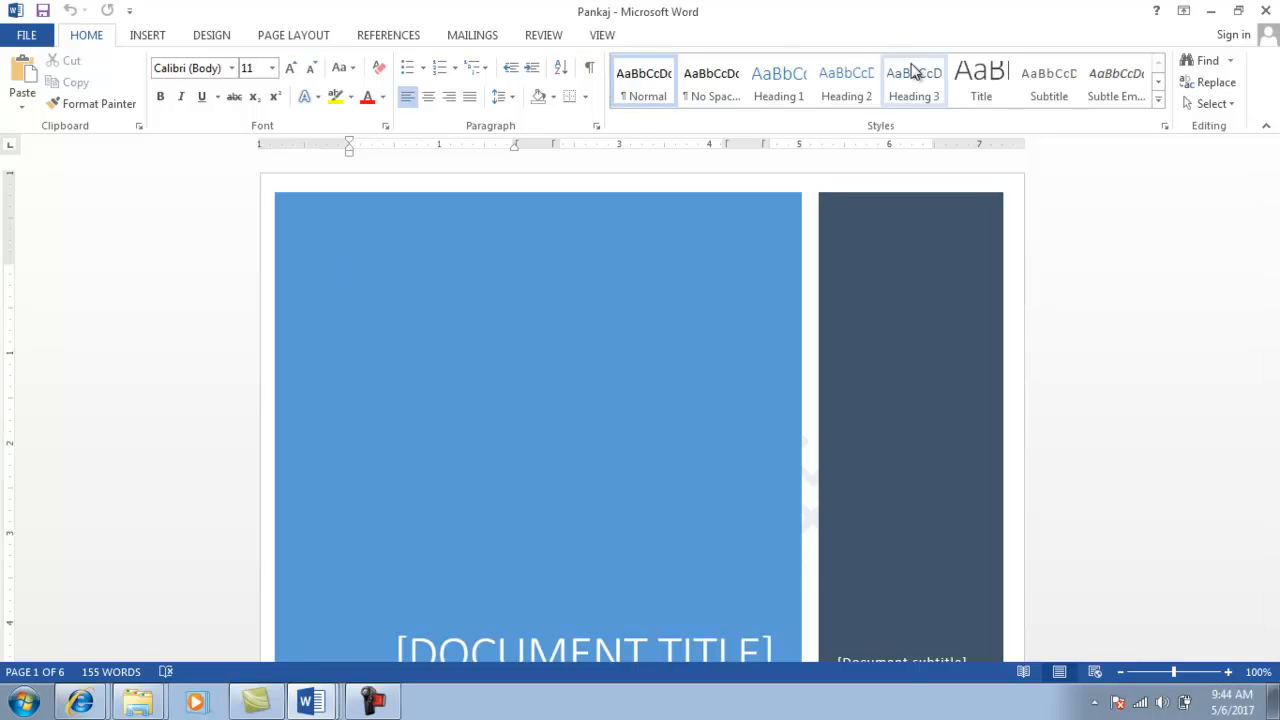
# Close the linked cover-page document, then save and close the index document.
pyautogui.click(1265, 12)
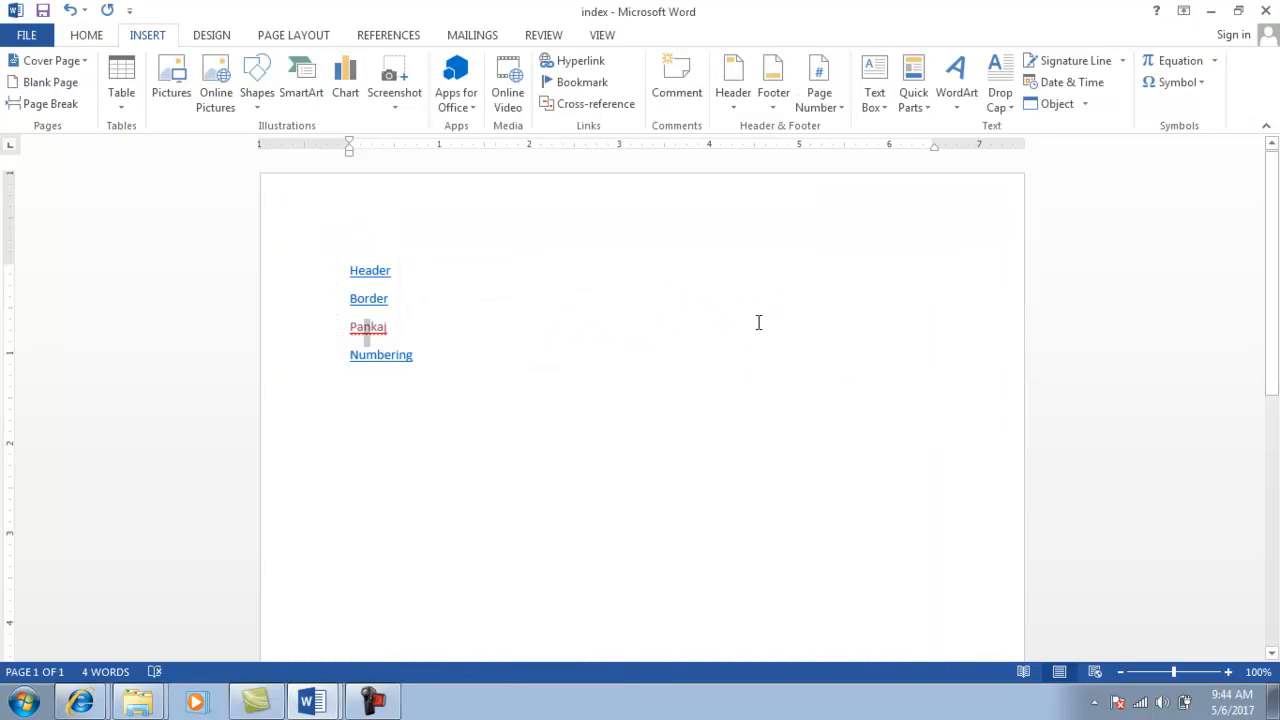
pyautogui.click(1266, 10)
pyautogui.click(561, 386)
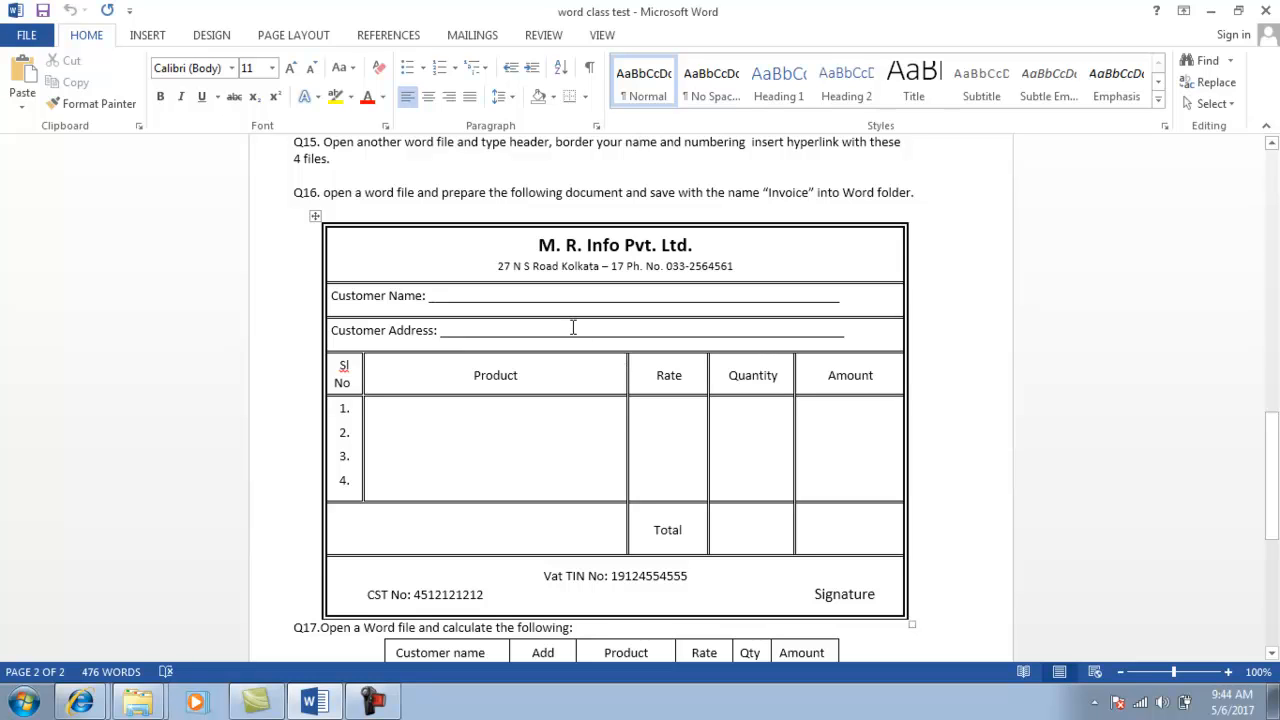
# Review the sample invoice's company heading, customer rows, product columns and Total cell.
pyautogui.click(390, 250)
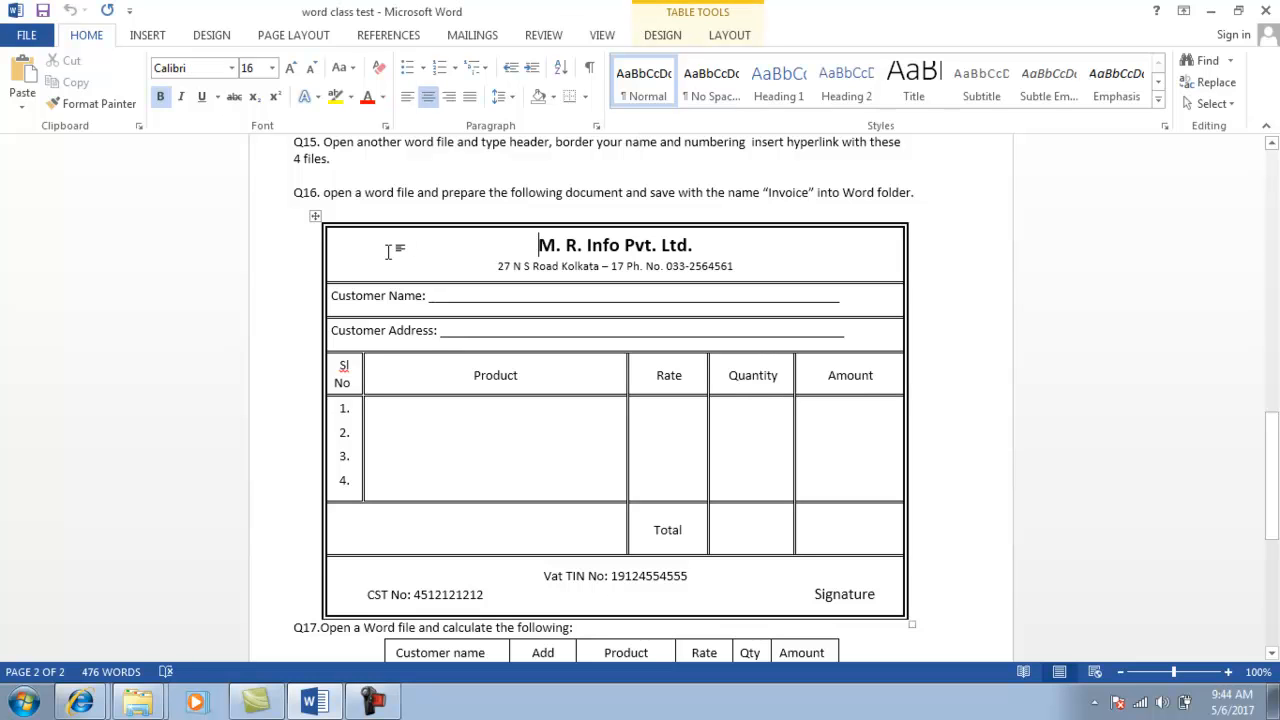
pyautogui.click(374, 296)
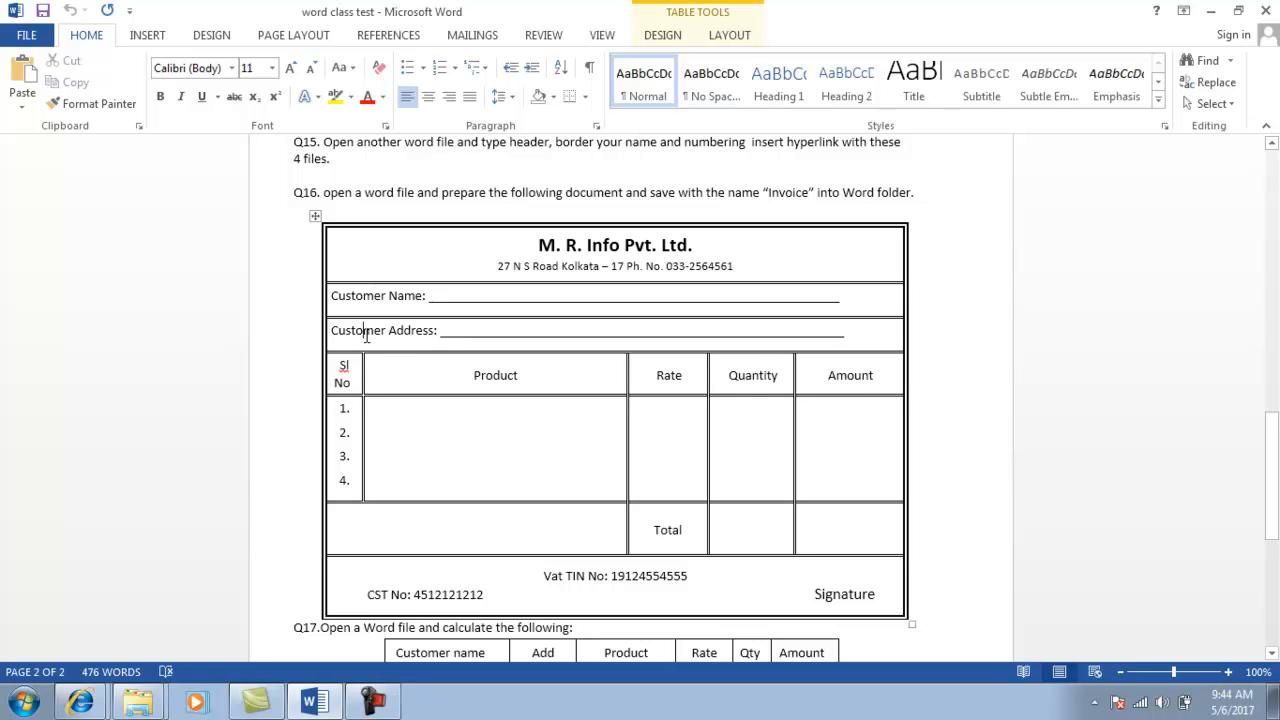
pyautogui.click(380, 366)
pyautogui.click(387, 469)
pyautogui.click(389, 515)
# Create a blank Word document named 'table' in the drive D: folder and open it.
pyautogui.hotkey('alt', 'Tab')
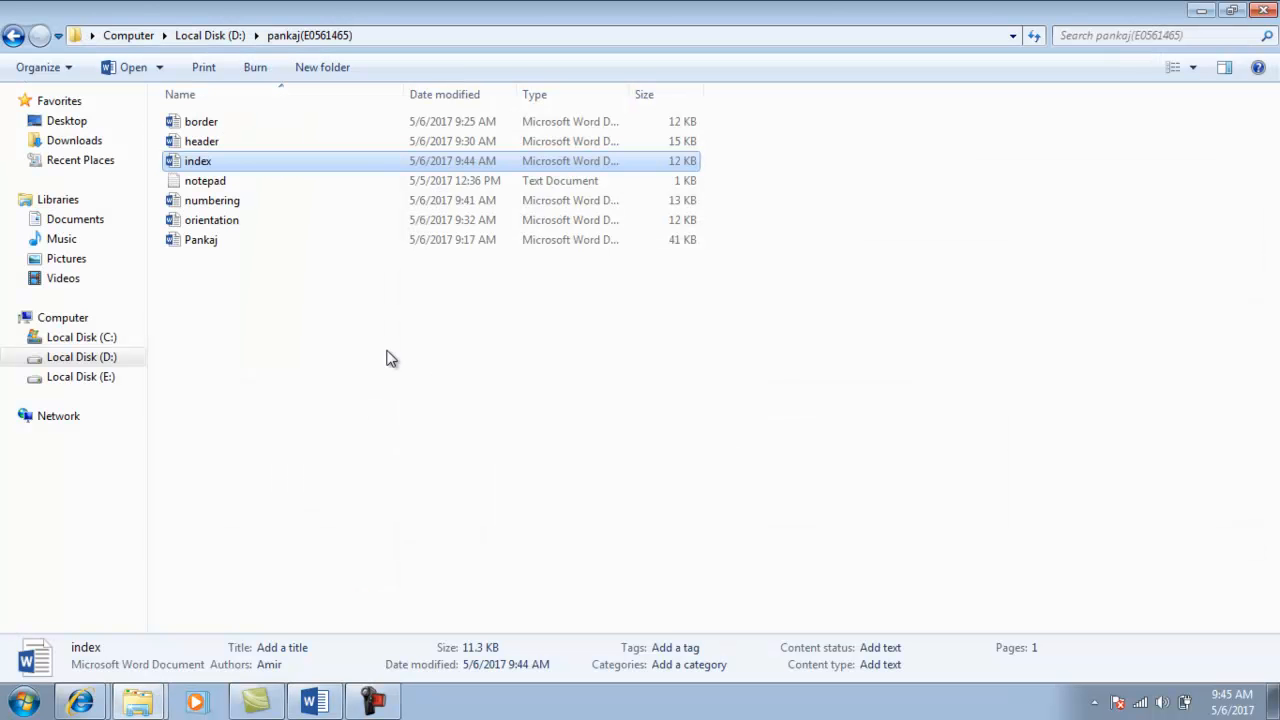
pyautogui.rightClick(196, 320)
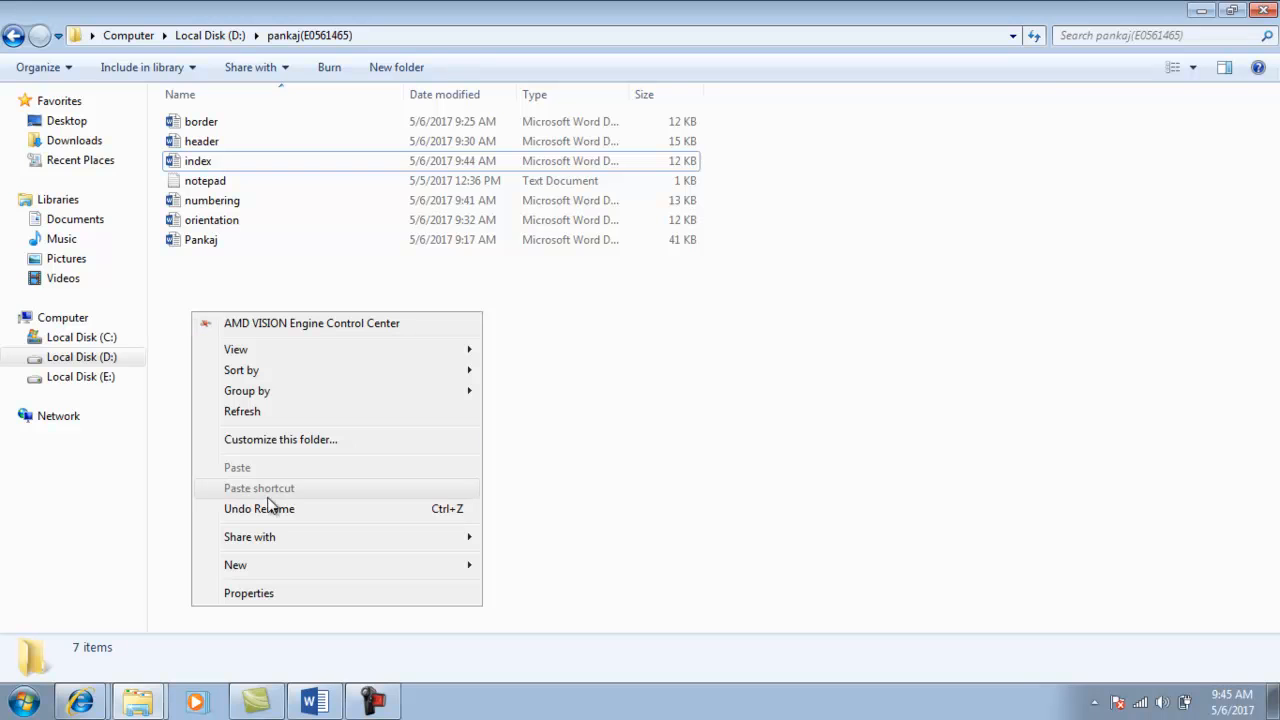
pyautogui.moveTo(278, 566)
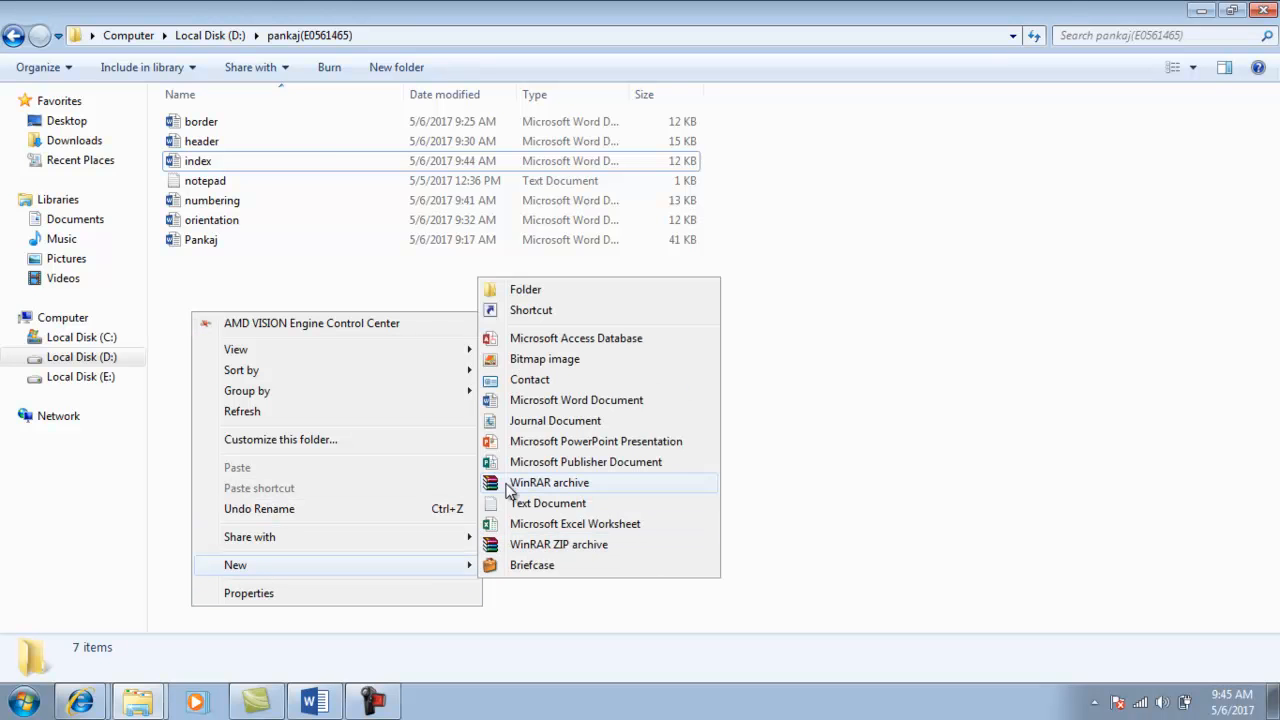
pyautogui.click(547, 405)
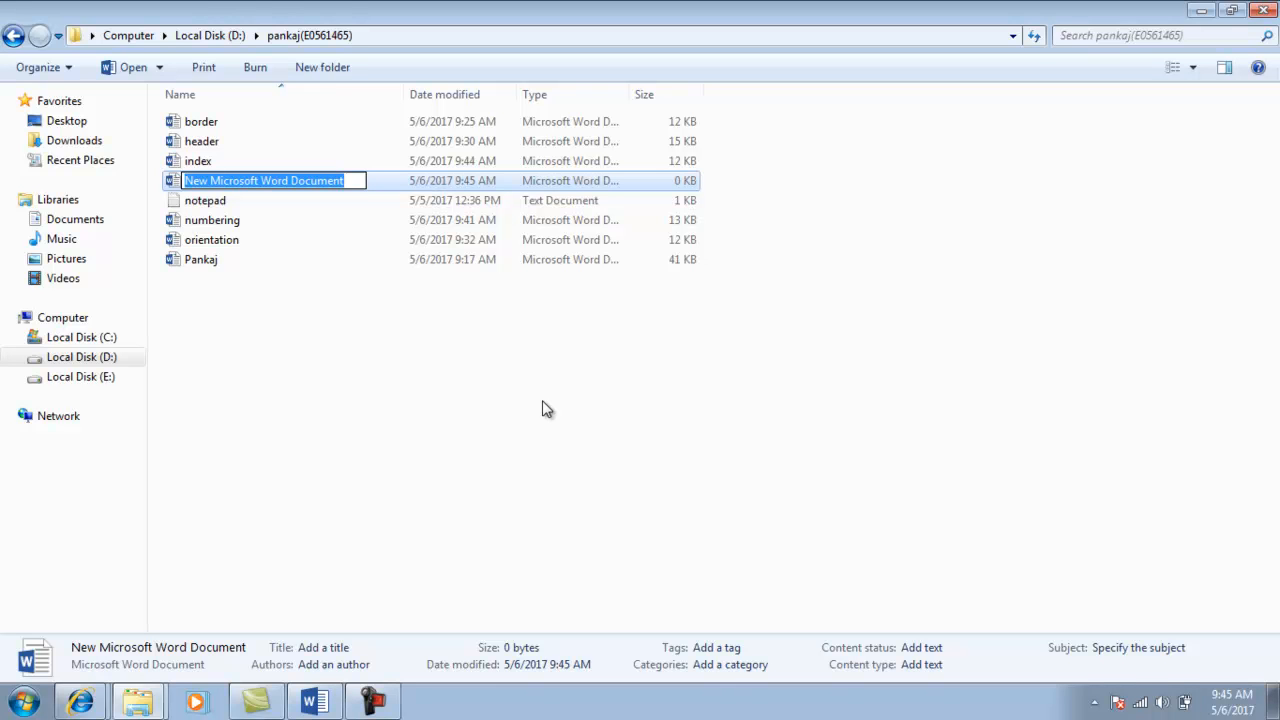
pyautogui.write('table')
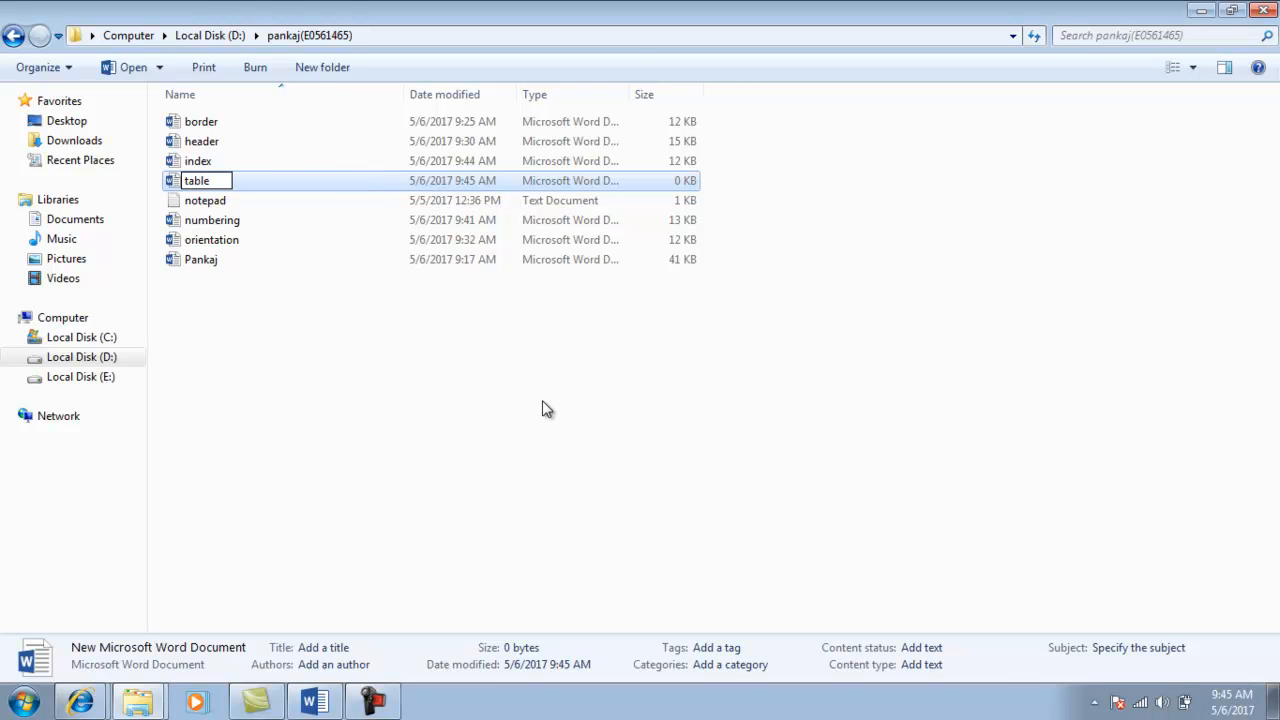
pyautogui.press('Return')
pyautogui.press('Return')
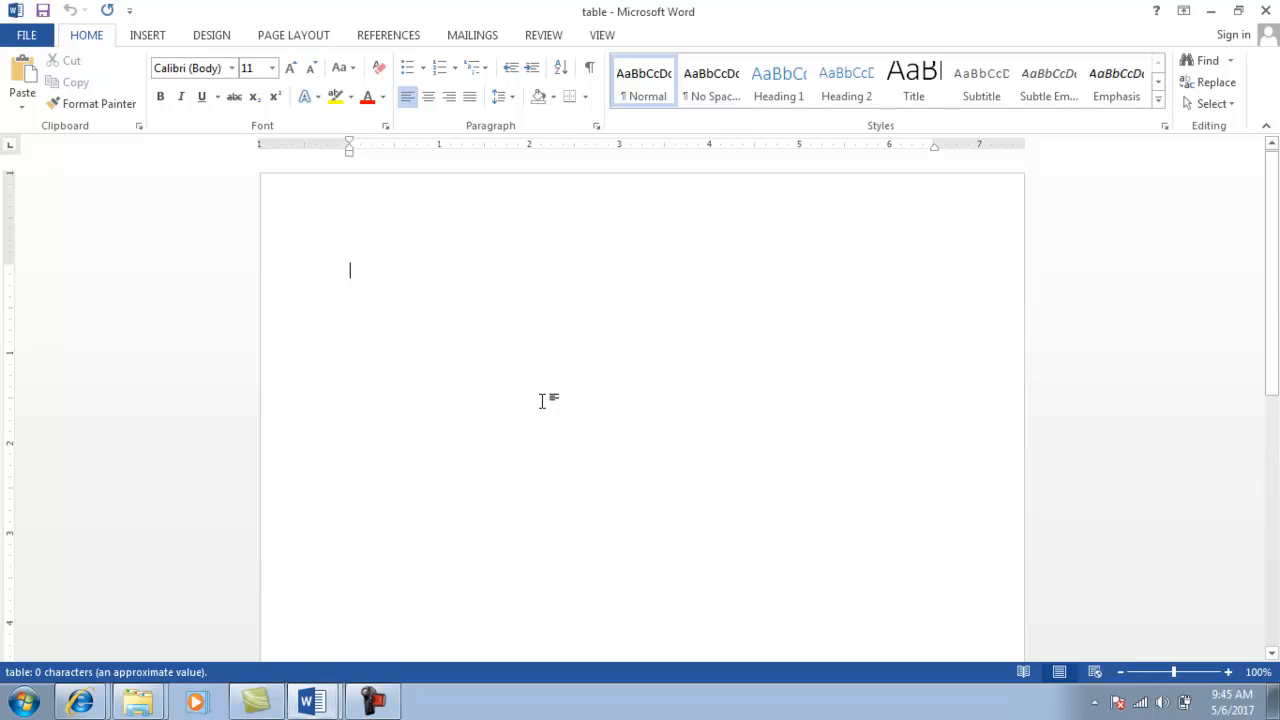
# Insert a 5-column by 7-row table, then compare it with the sample invoice.
pyautogui.click(148, 36)
pyautogui.click(122, 106)
pyautogui.click(148, 306)
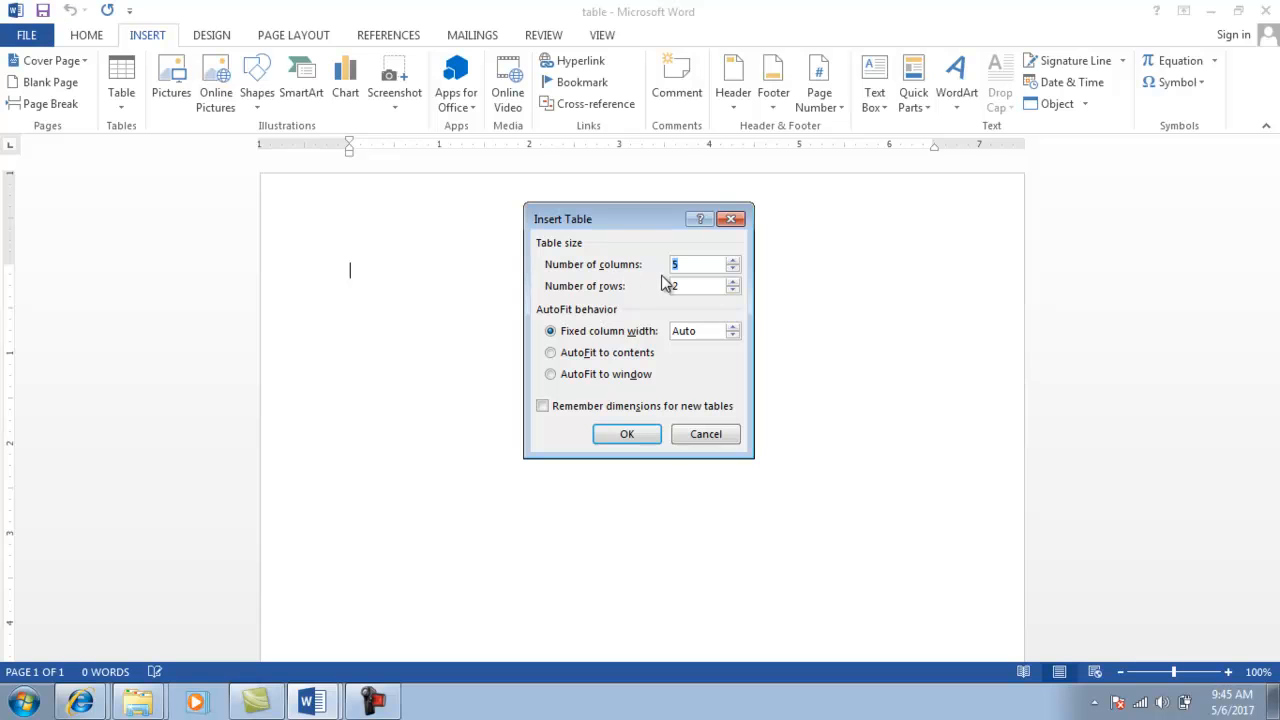
pyautogui.click(736, 283)
pyautogui.click(736, 283)
pyautogui.click(736, 283)
pyautogui.click(736, 283)
pyautogui.click(736, 283)
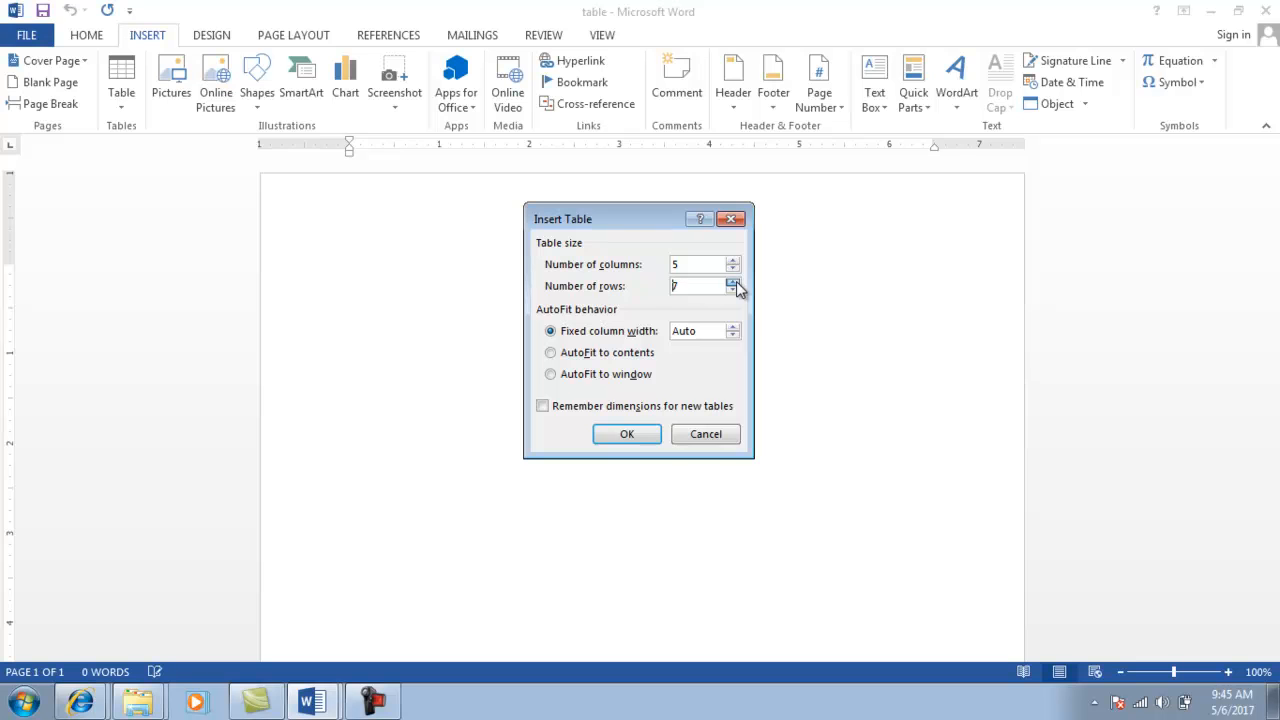
pyautogui.click(607, 433)
pyautogui.hotkey('alt', 'Tab')
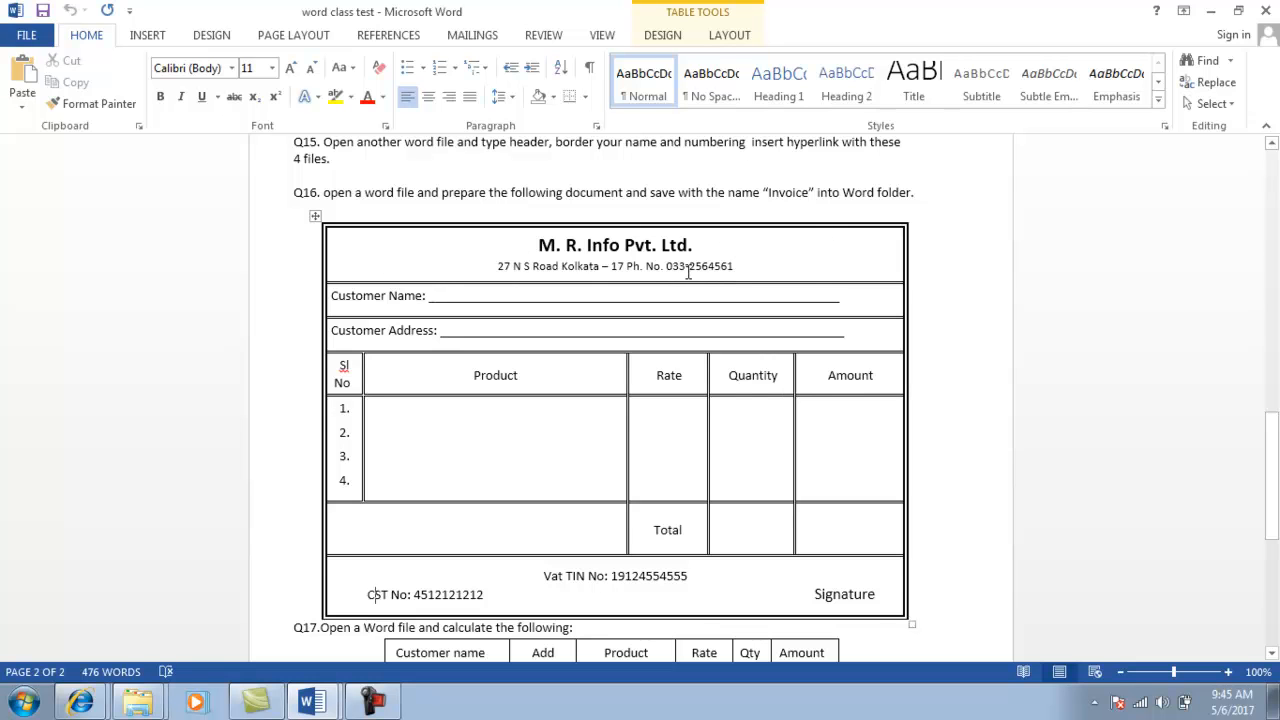
pyautogui.hotkey('alt', 'Tab')
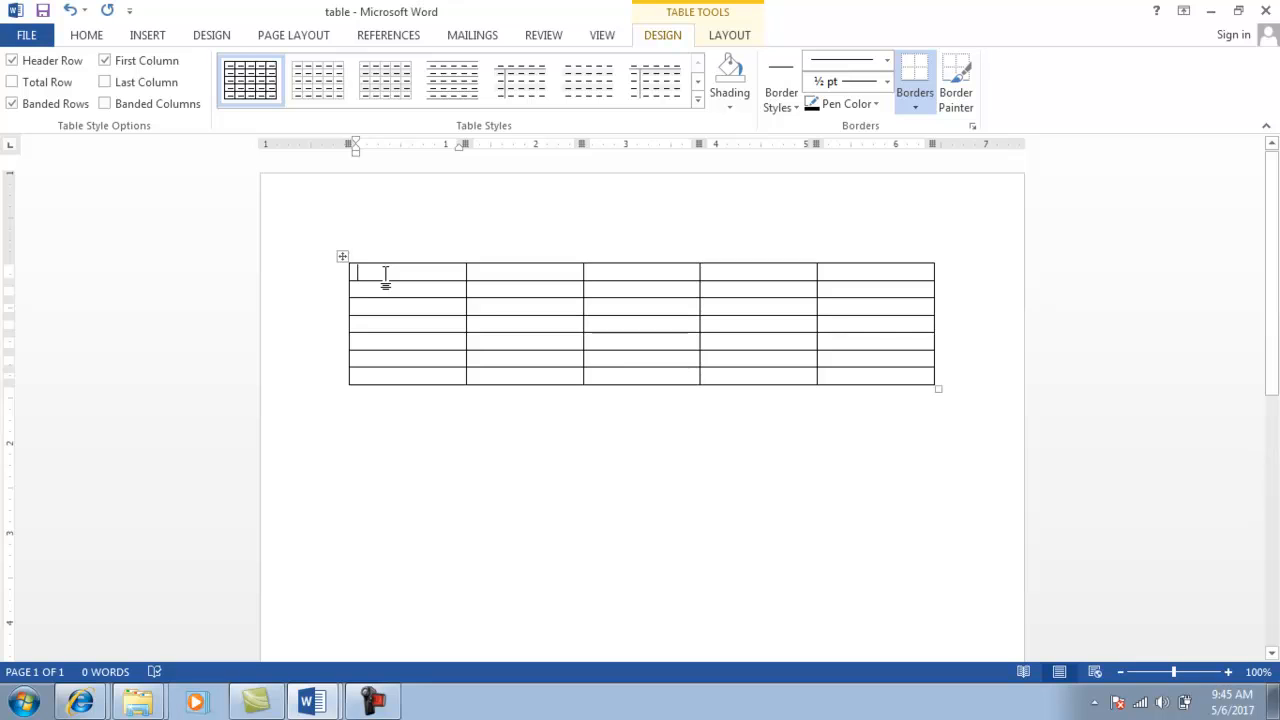
# Merge the table's top row into a single cell.
pyautogui.hotkey('shift', 'Right')
pyautogui.hotkey('shift', 'Right')
pyautogui.hotkey('shift', 'Right')
pyautogui.hotkey('shift', 'Right')
pyautogui.hotkey('shift', 'Right')
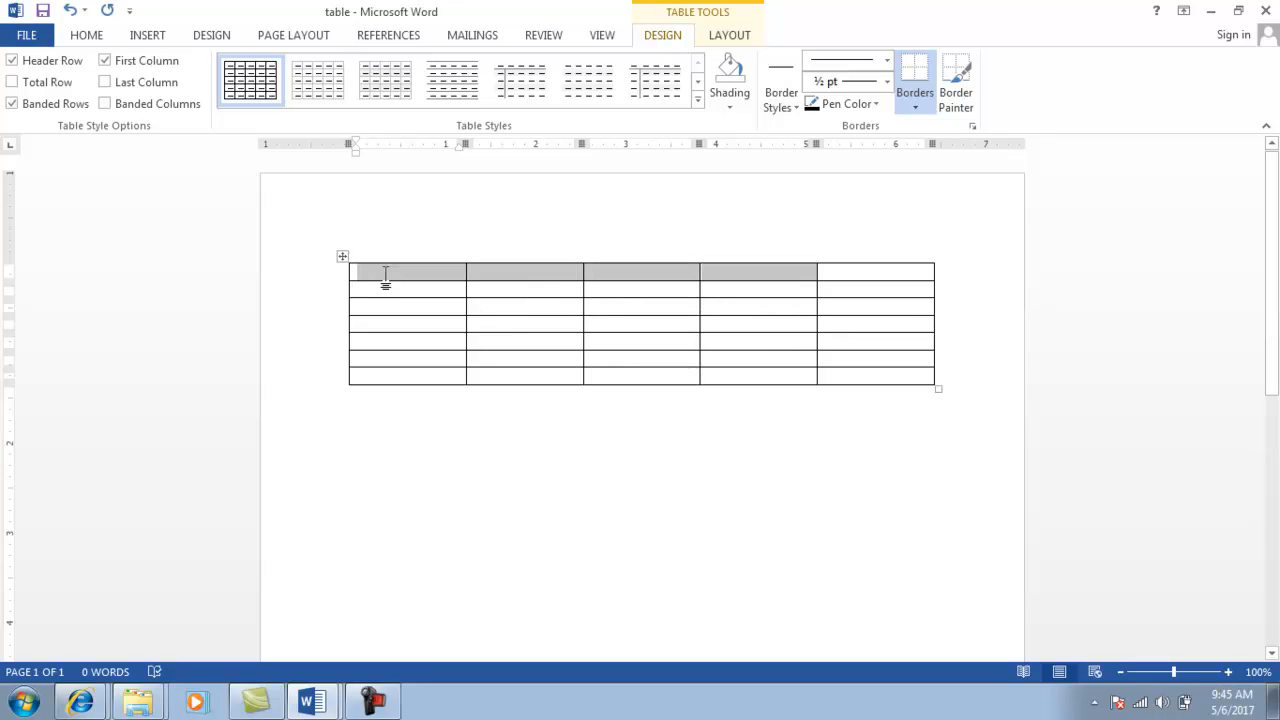
pyautogui.click(746, 33)
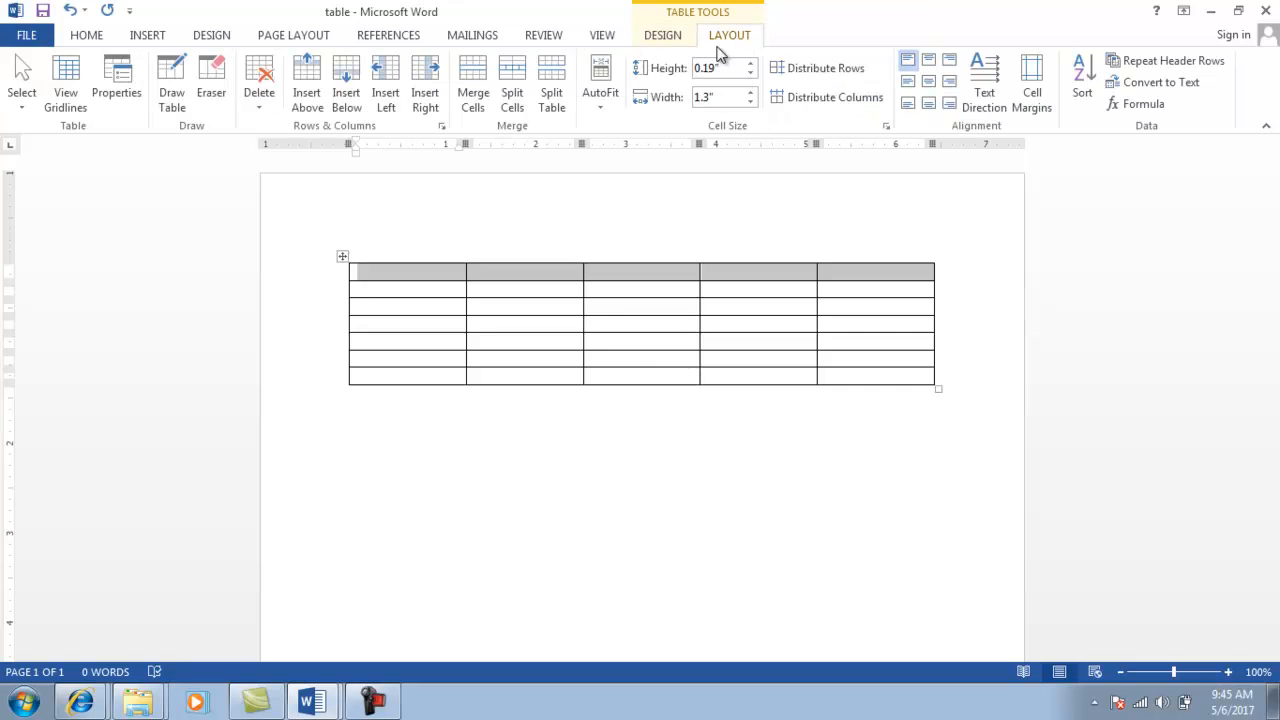
pyautogui.click(474, 84)
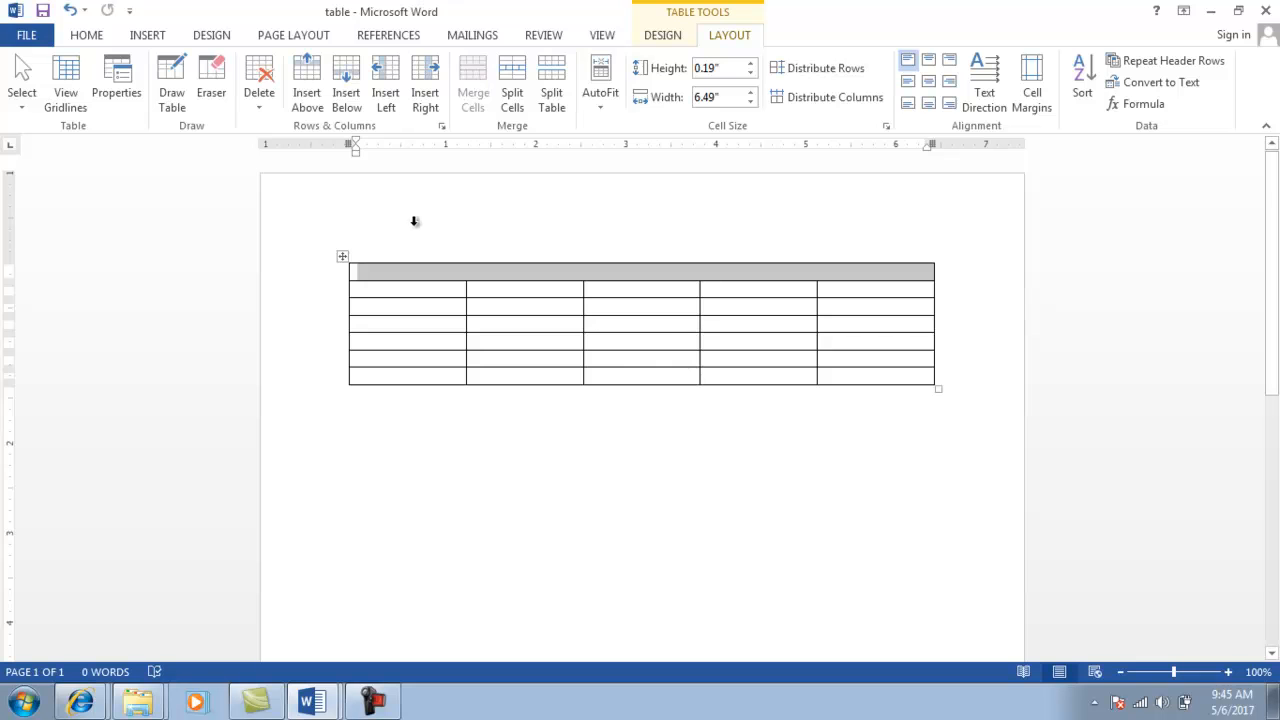
pyautogui.hotkey('alt', 'Tab')
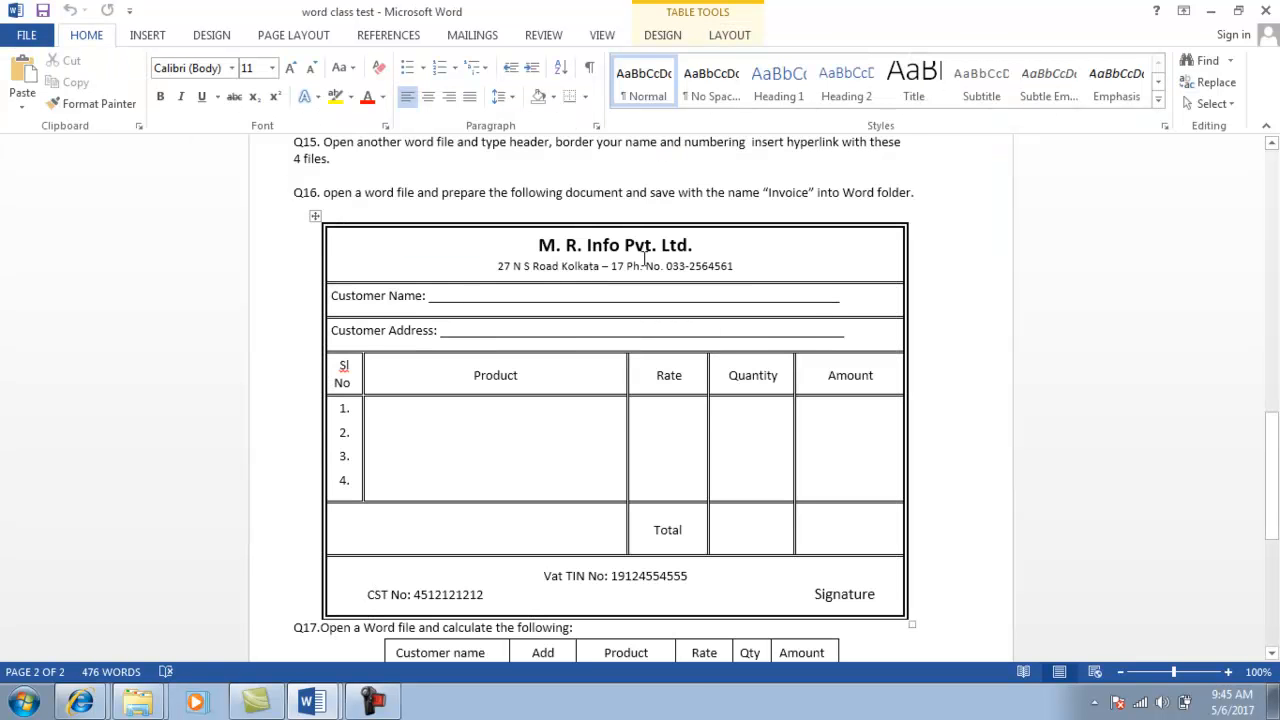
pyautogui.hotkey('alt', 'Tab')
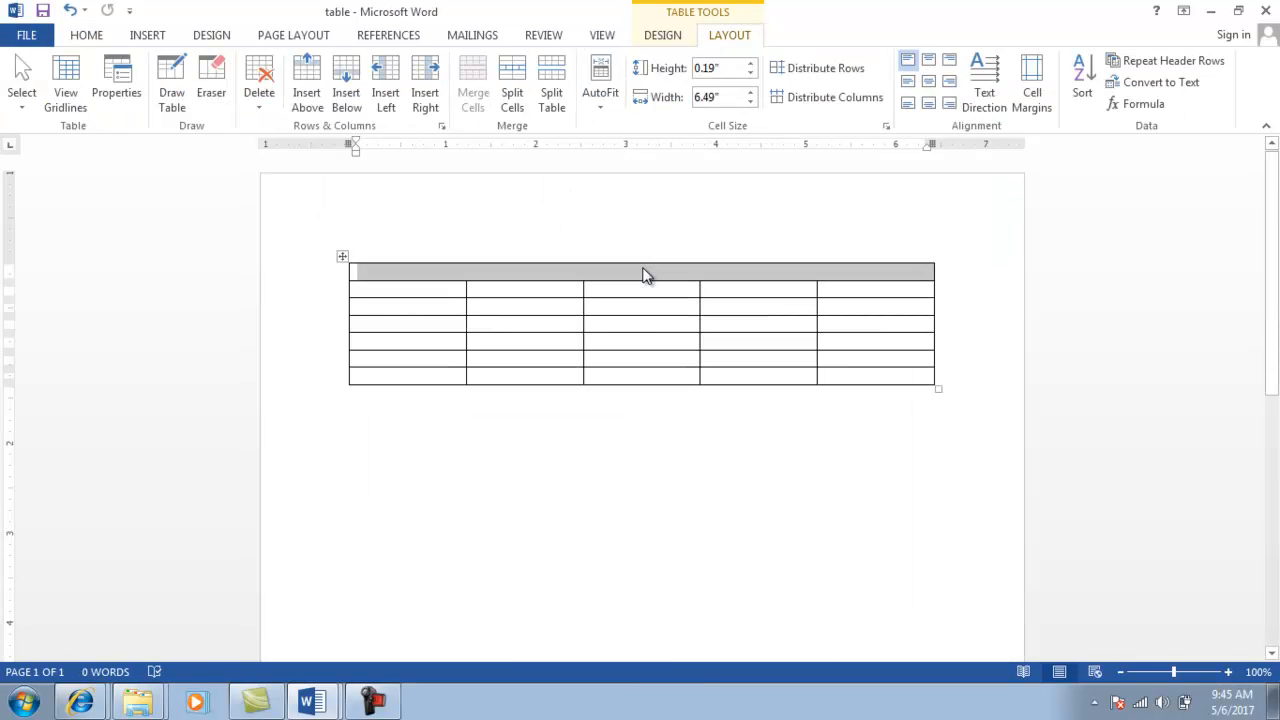
# Type 'M.R. Info Pvt ltd.' with the Kolkata address and phone number on a second line.
pyautogui.write('M.R. Info Pvt ltd')
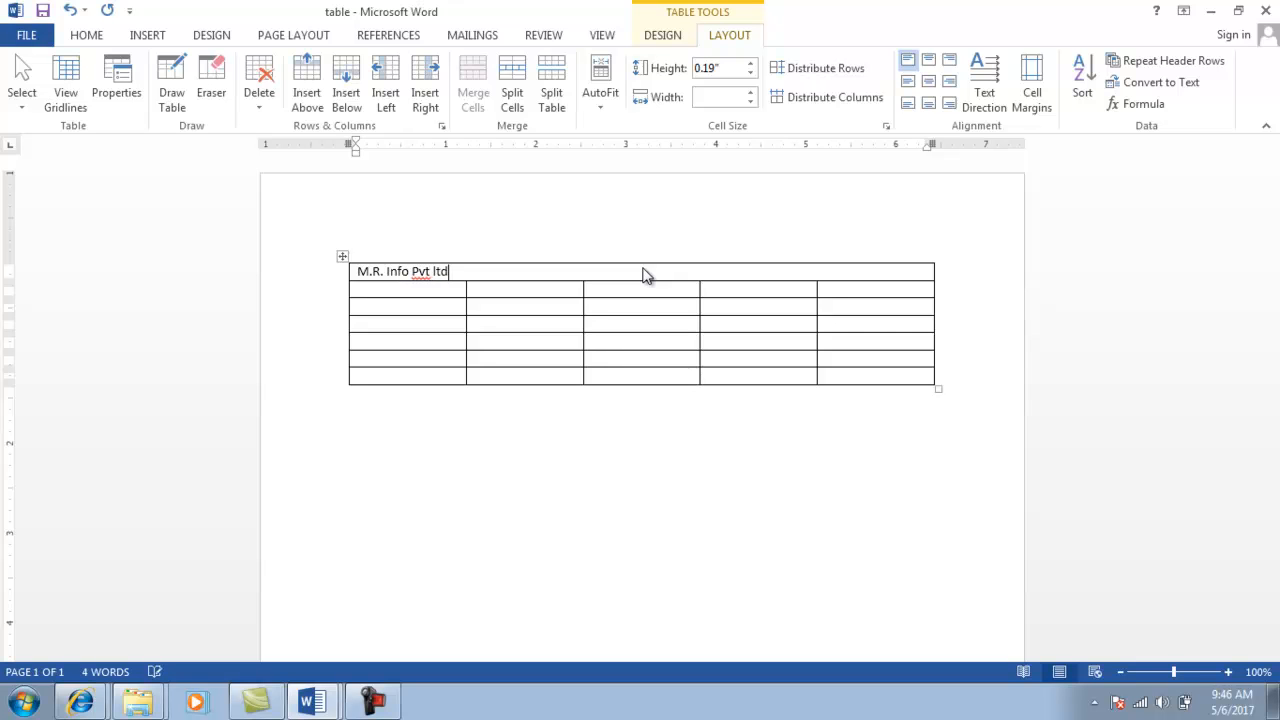
pyautogui.write('.')
pyautogui.press('Return')
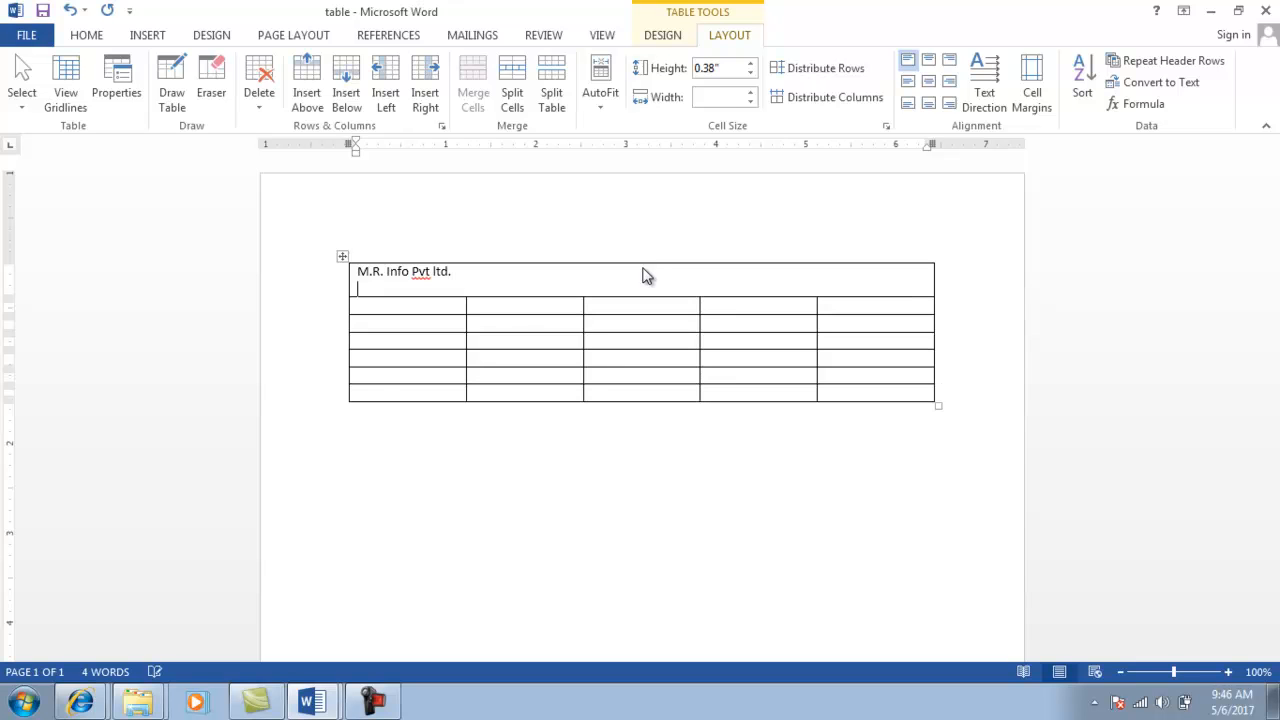
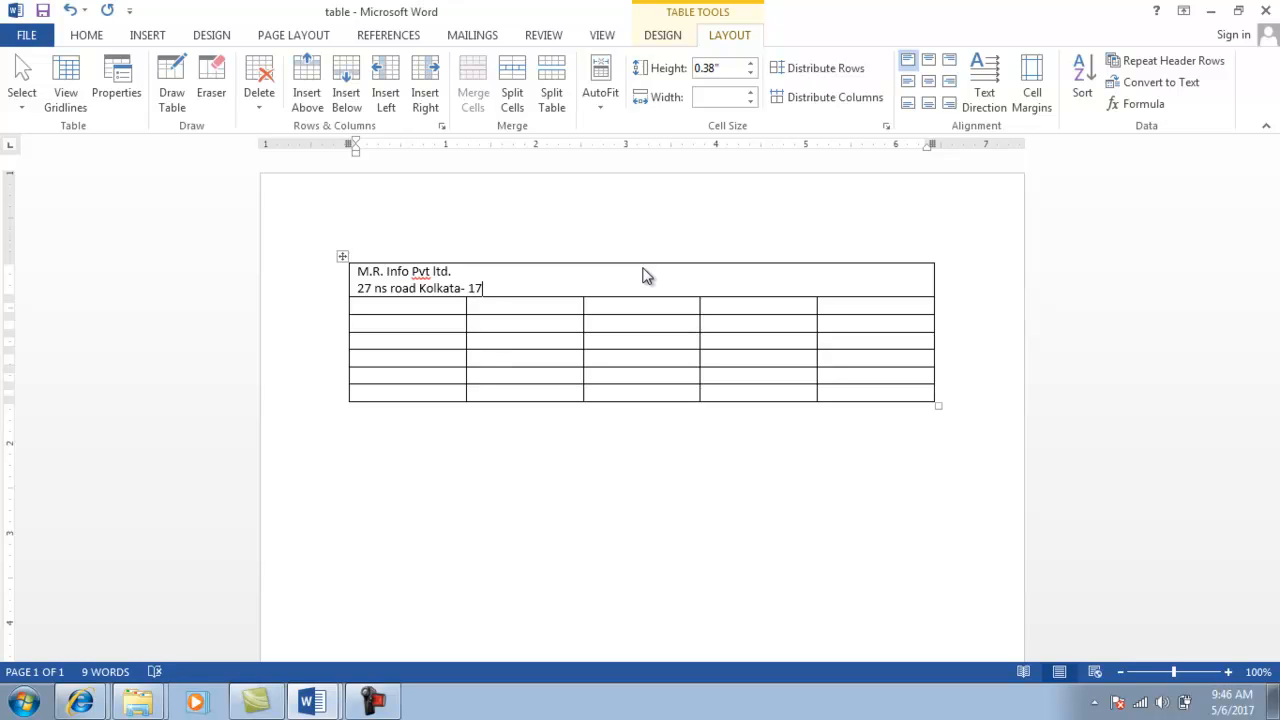
pyautogui.write(' ph.no 02')
pyautogui.press('BackSpace')
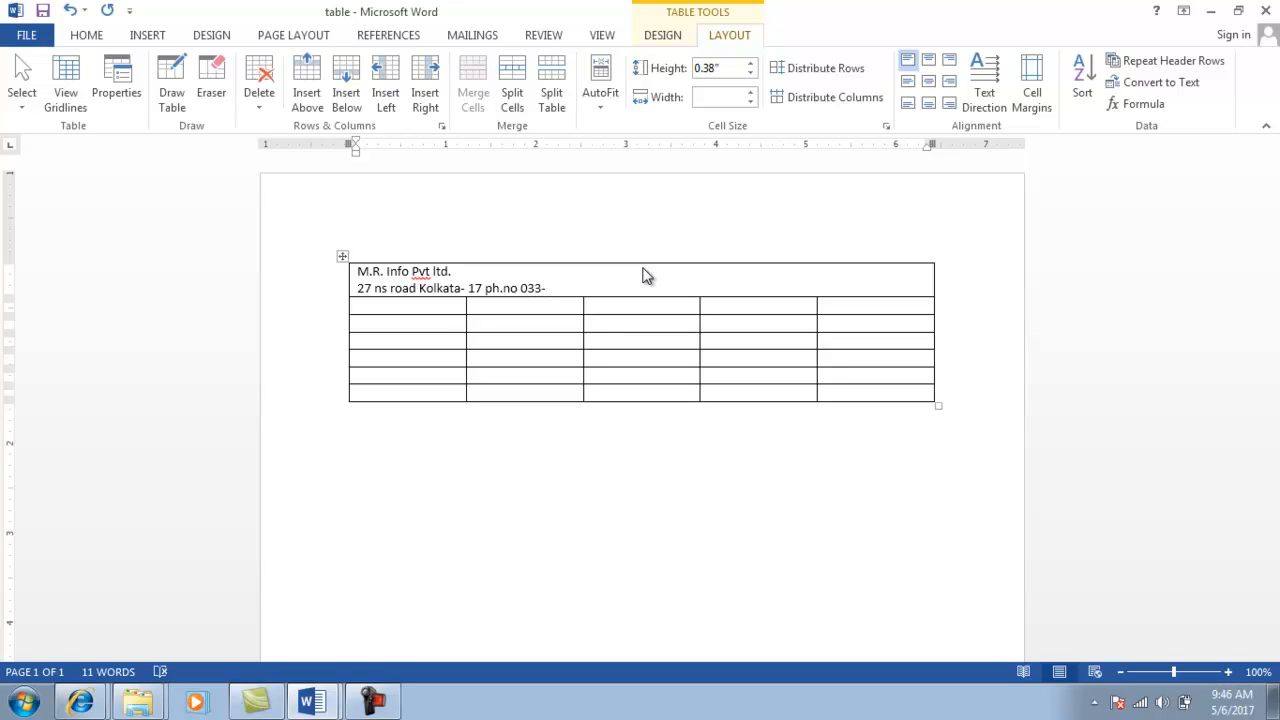
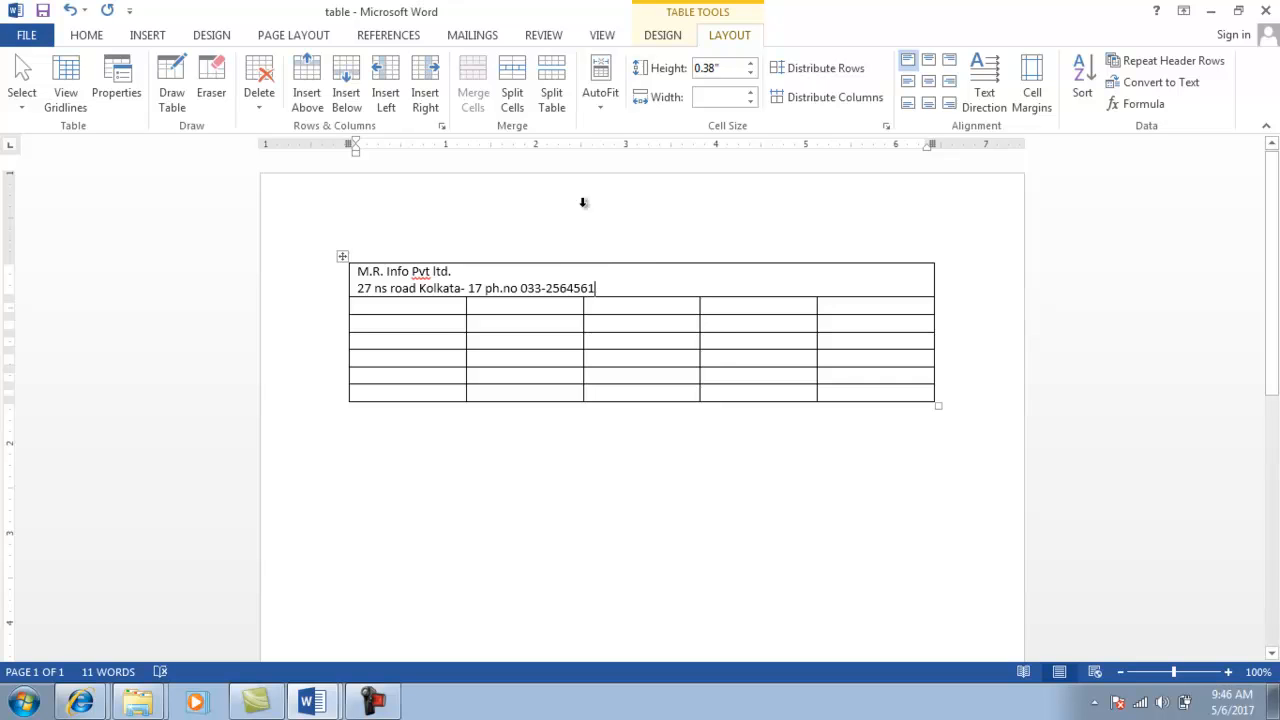
# Select the two heading lines and centre them in the top cell.
pyautogui.moveTo(614, 281); pyautogui.dragTo(449, 272)
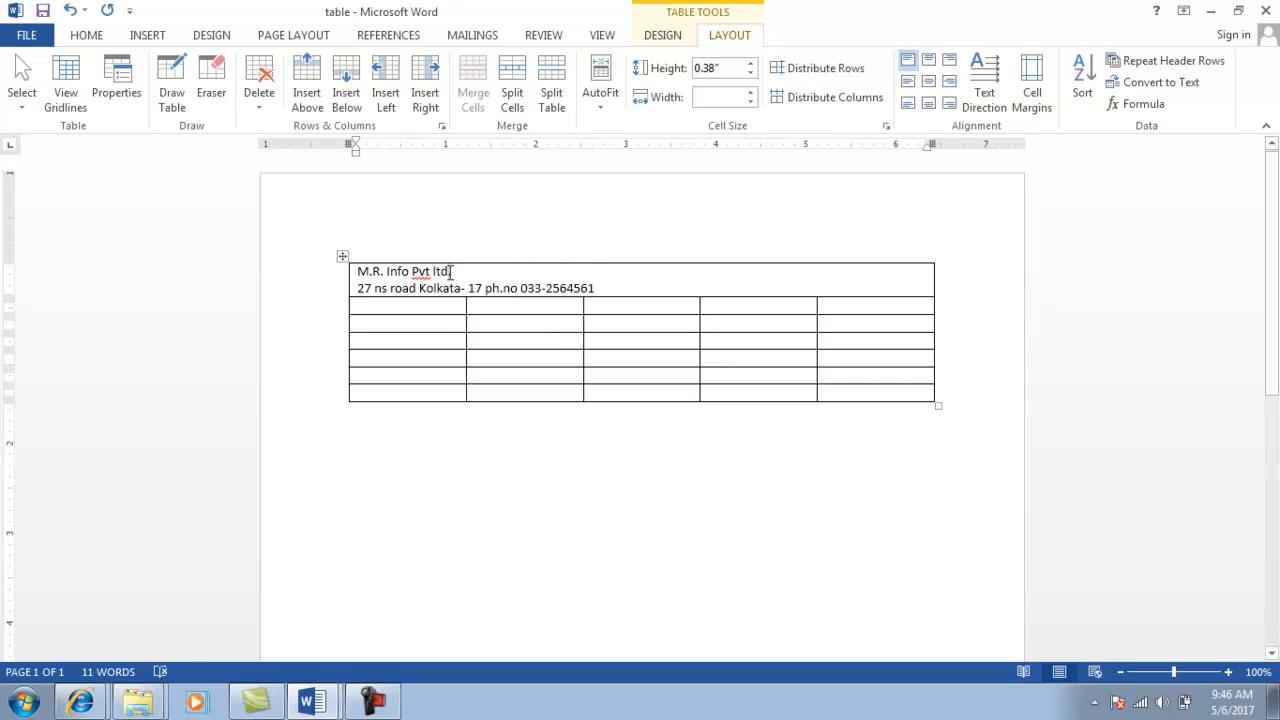
pyautogui.click(358, 271)
pyautogui.hotkey('shift', 'Down')
pyautogui.hotkey('shift', 'Down')
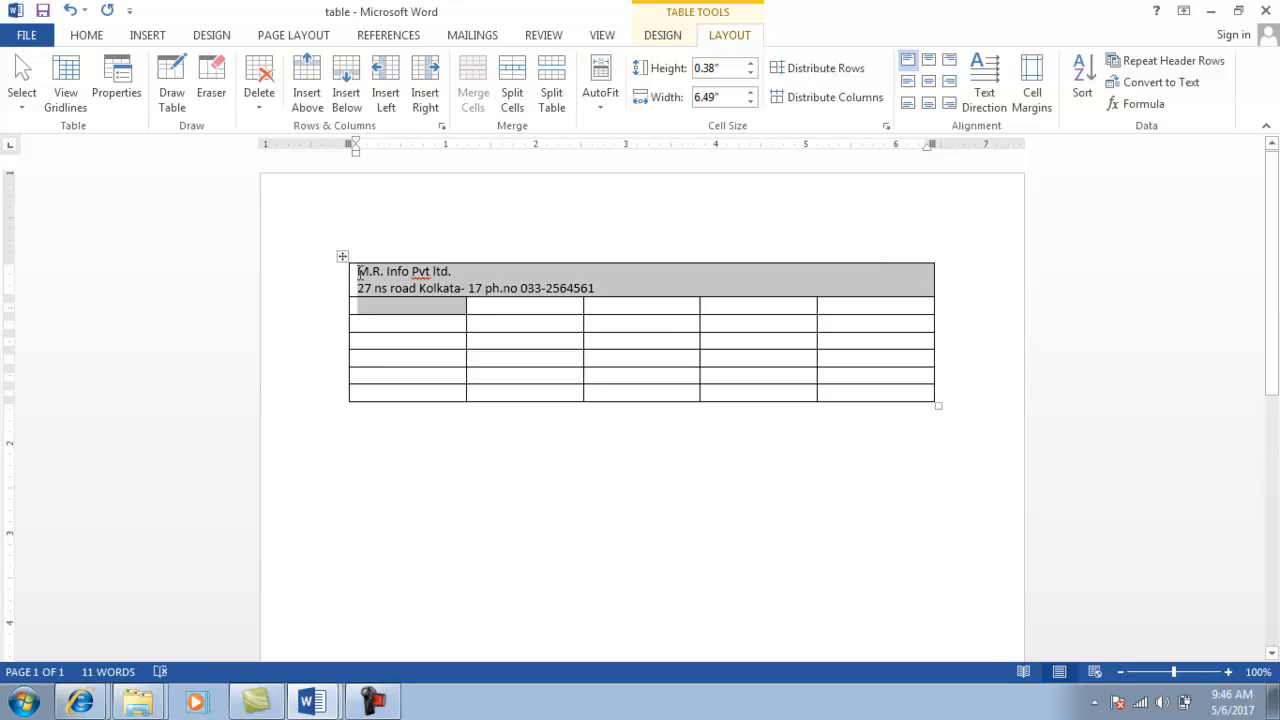
pyautogui.hotkey('shift', 'Up')
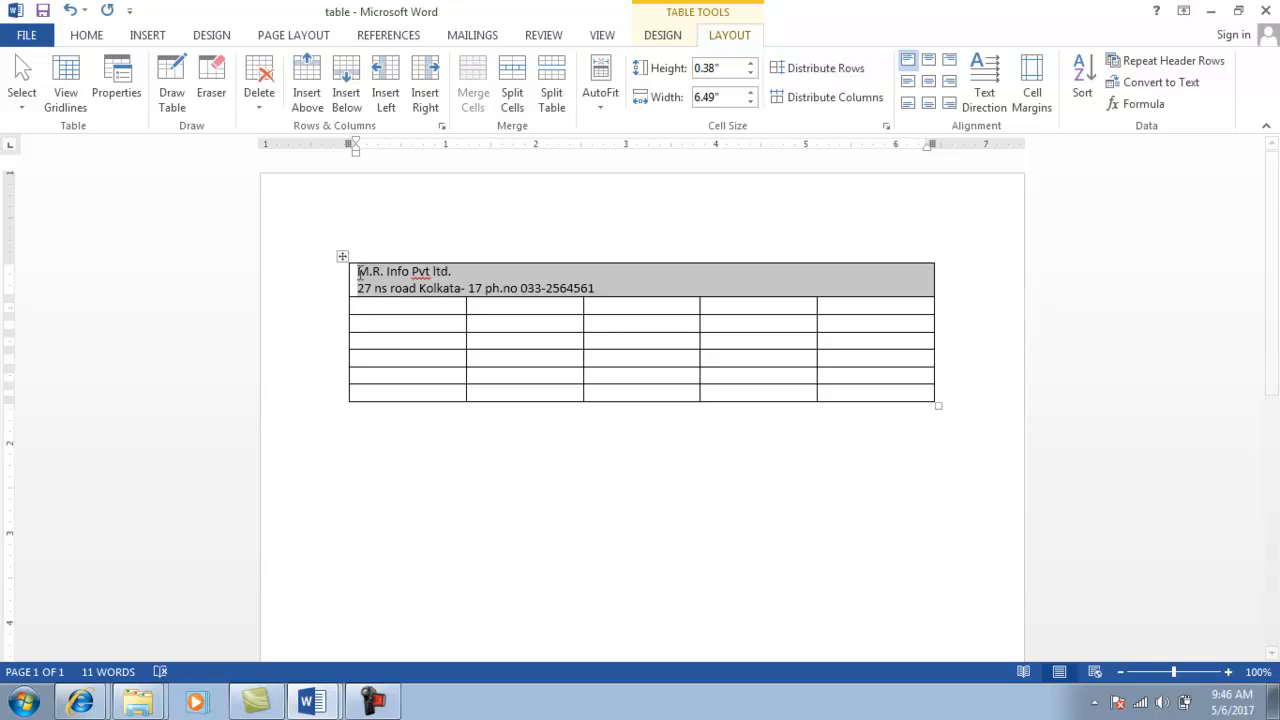
pyautogui.hotkey('shift', 'Left')
pyautogui.hotkey('shift', 'Left')
pyautogui.hotkey('shift', 'Down')
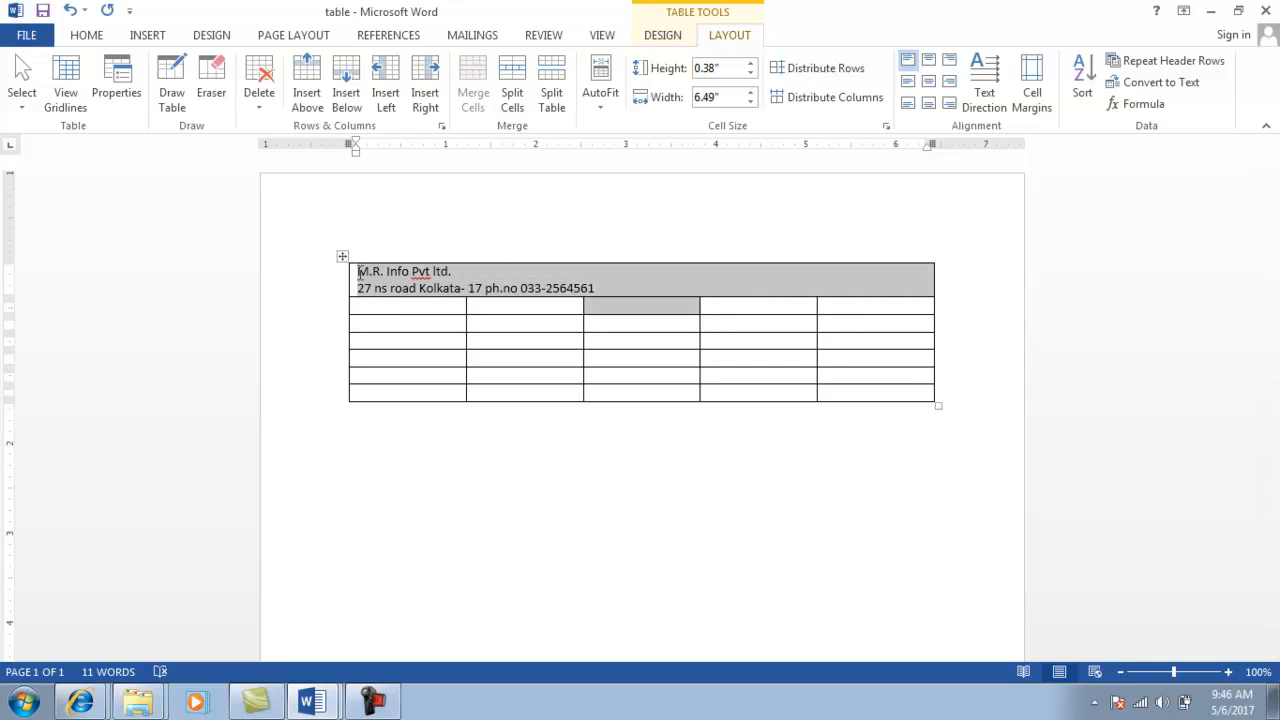
pyautogui.hotkey('shift', 'Up')
pyautogui.hotkey('shift', 'Right')
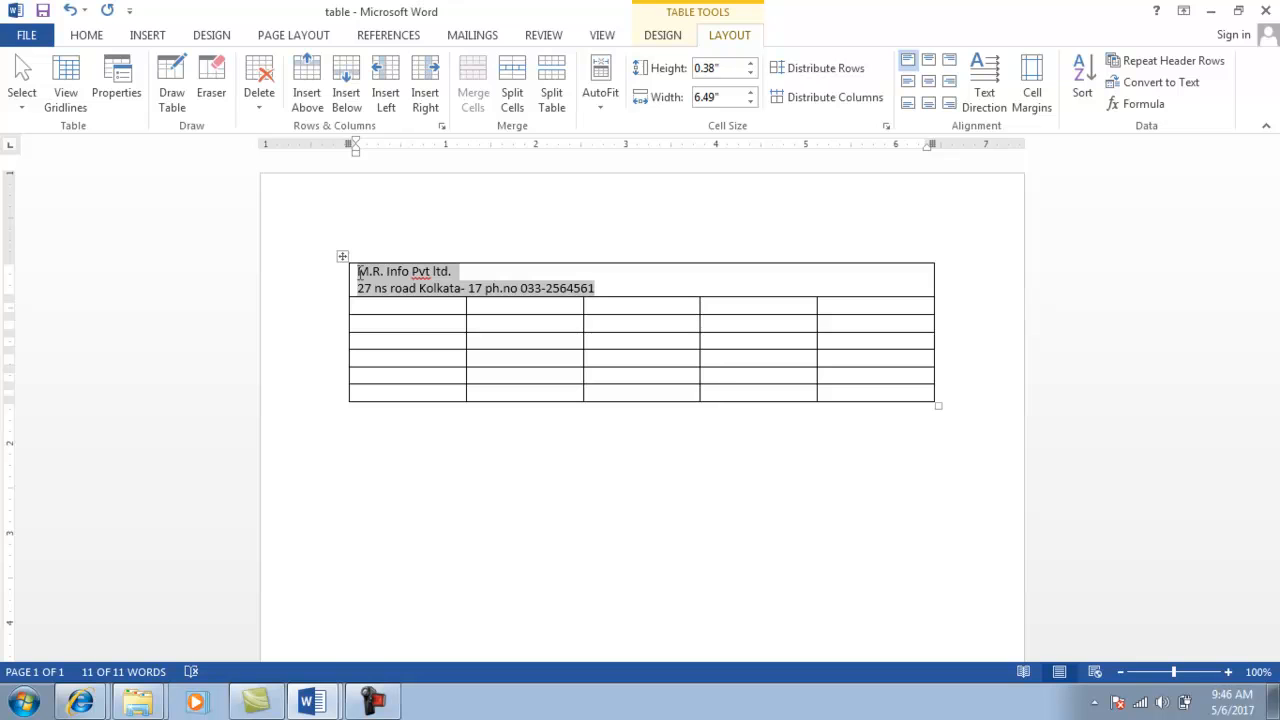
pyautogui.click(931, 87)
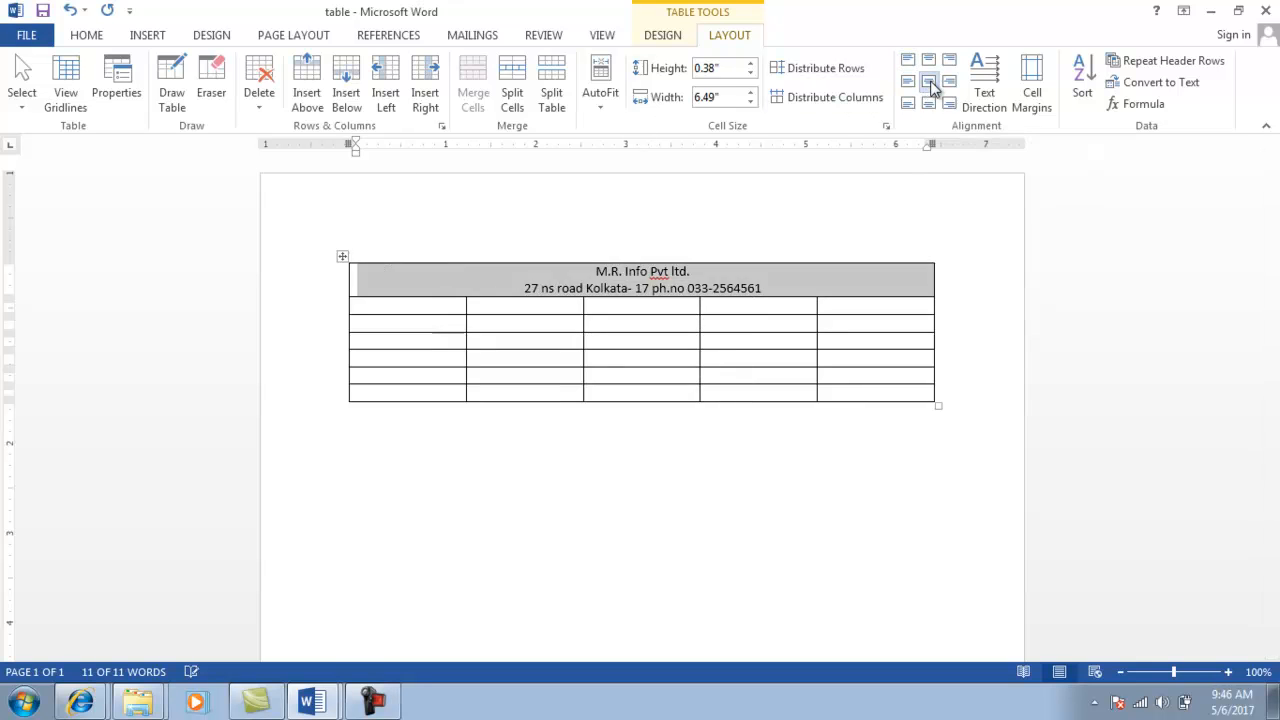
pyautogui.click(441, 306)
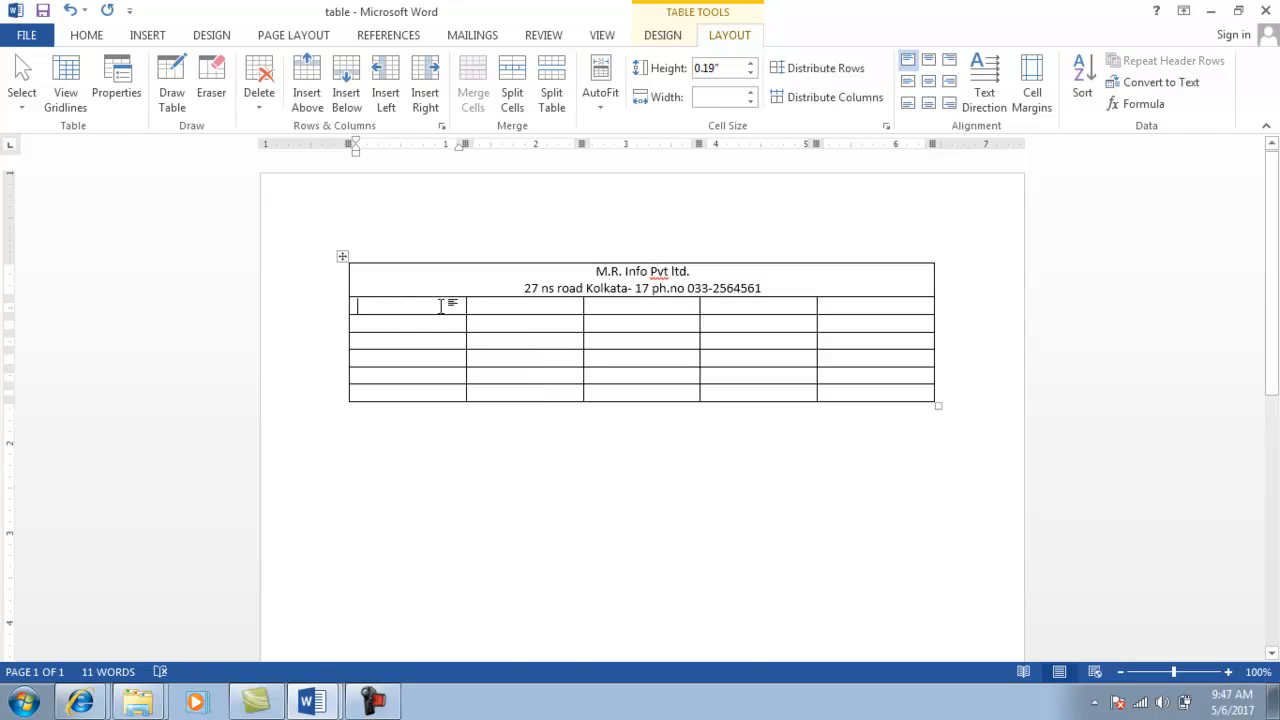
# Merge row two and type 'Customer name' followed by an underscore fill-in line.
pyautogui.hotkey('alt', 'Tab')
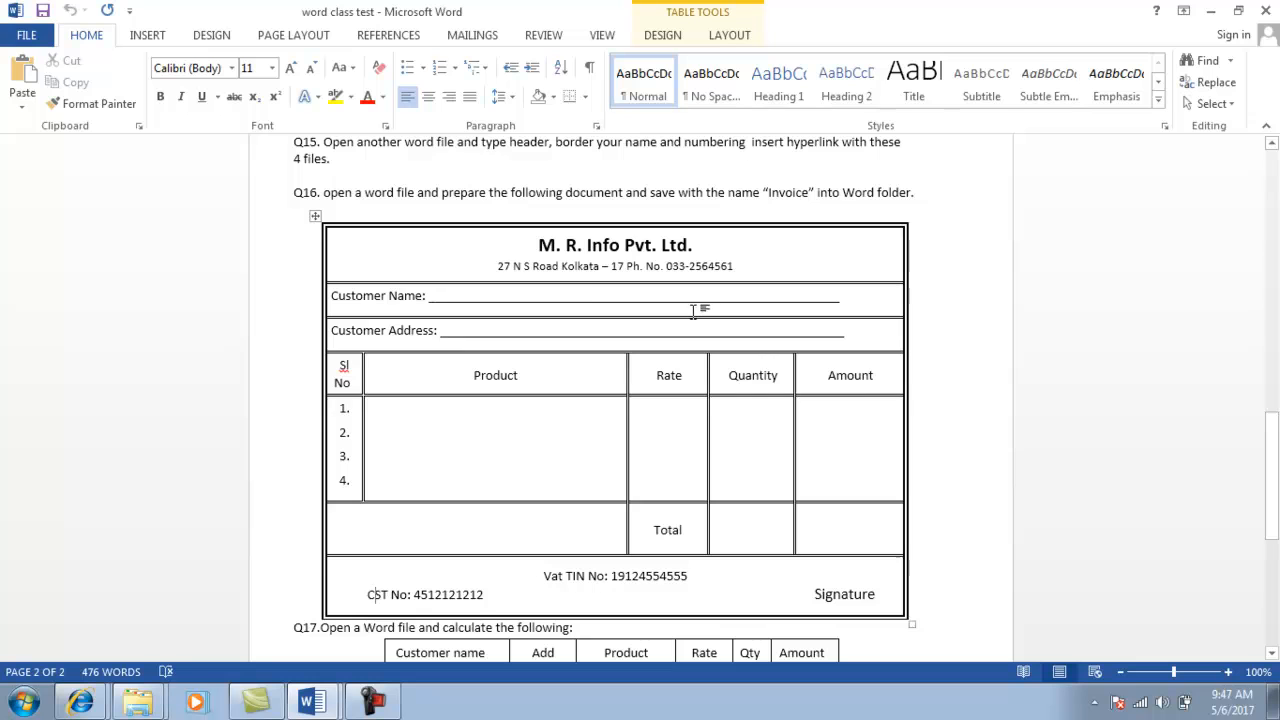
pyautogui.hotkey('alt', 'Tab')
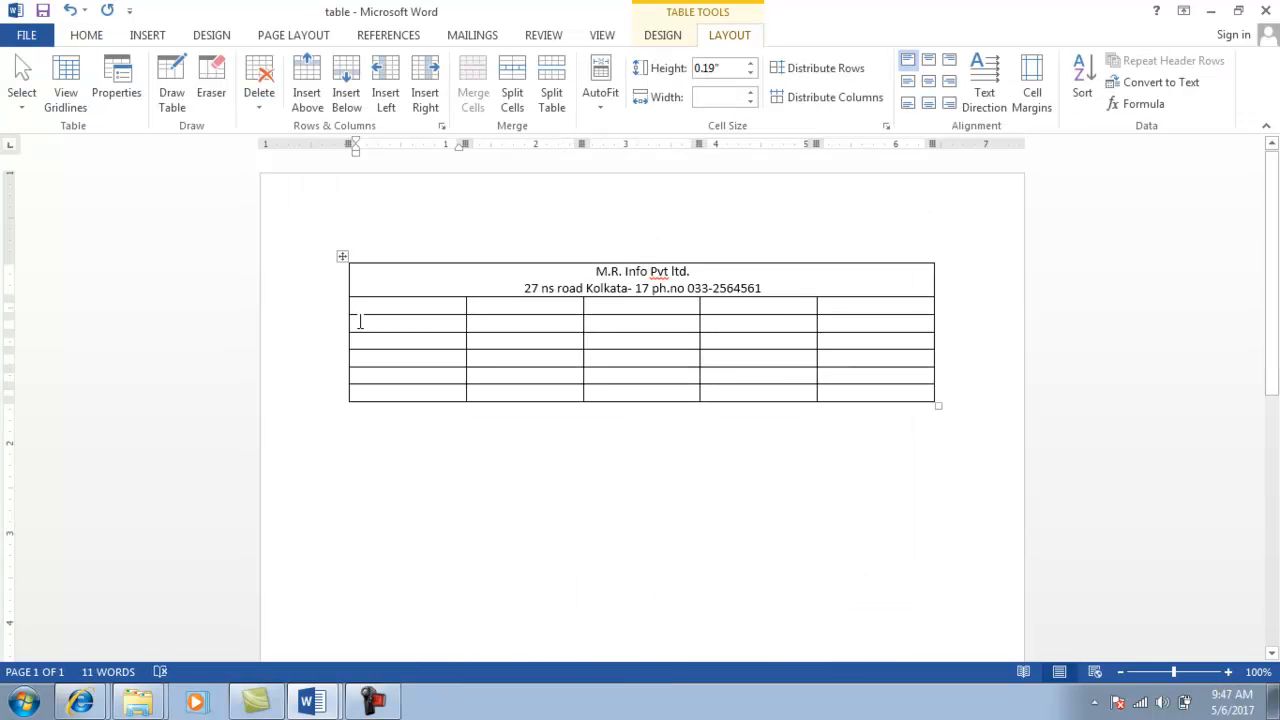
pyautogui.hotkey('shift', 'Right')
pyautogui.hotkey('shift', 'Right')
pyautogui.hotkey('shift', 'Right')
pyautogui.hotkey('shift', 'Right')
pyautogui.hotkey('shift', 'Right')
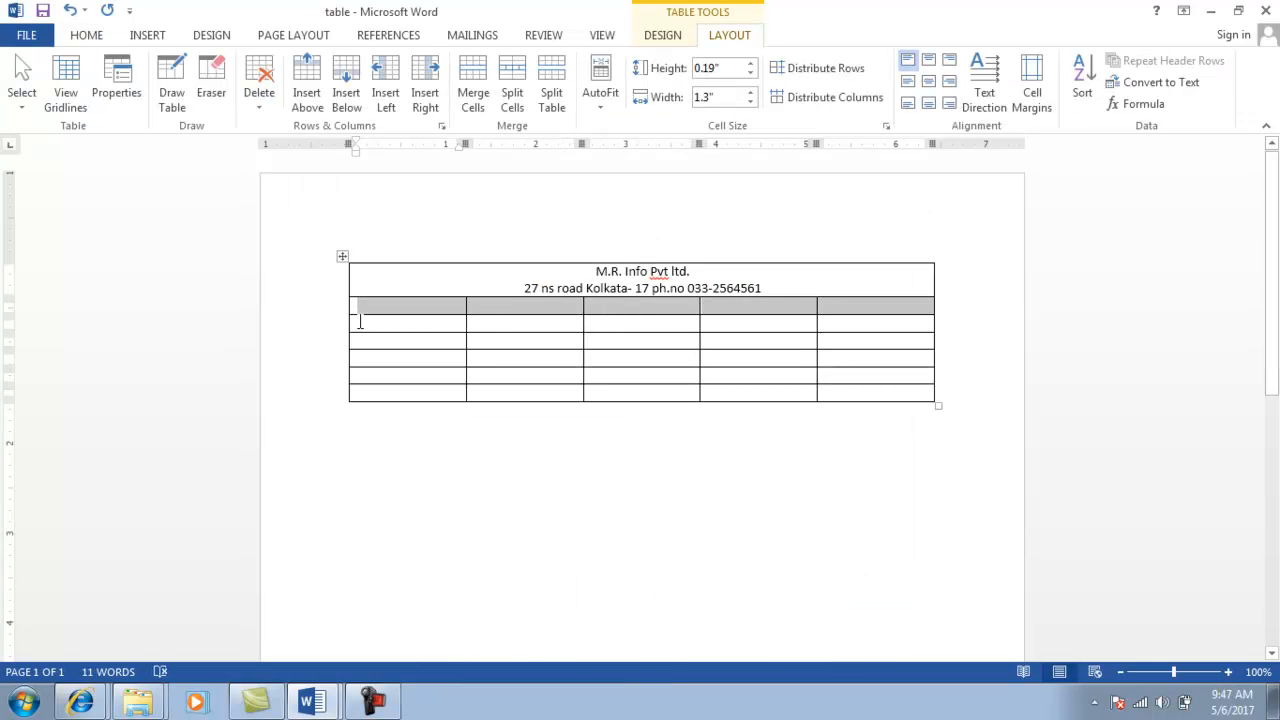
pyautogui.click(475, 84)
pyautogui.click(421, 240)
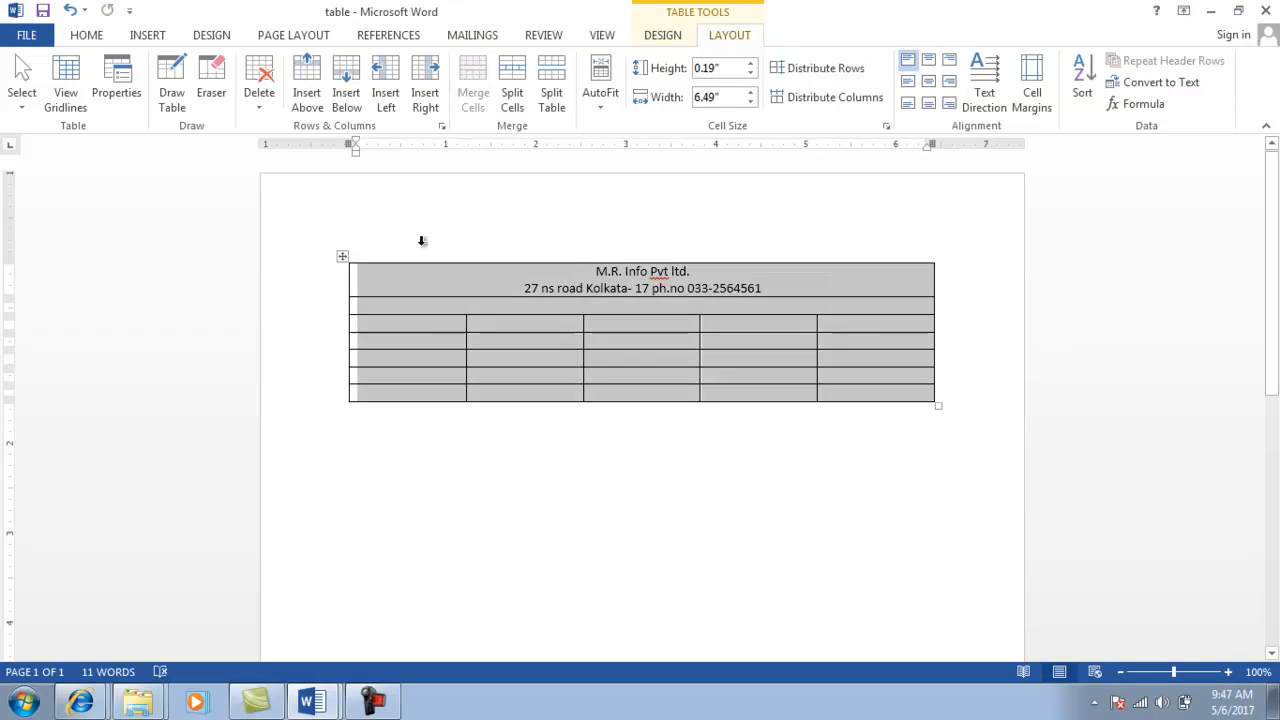
pyautogui.click(399, 305)
pyautogui.write('Customer')
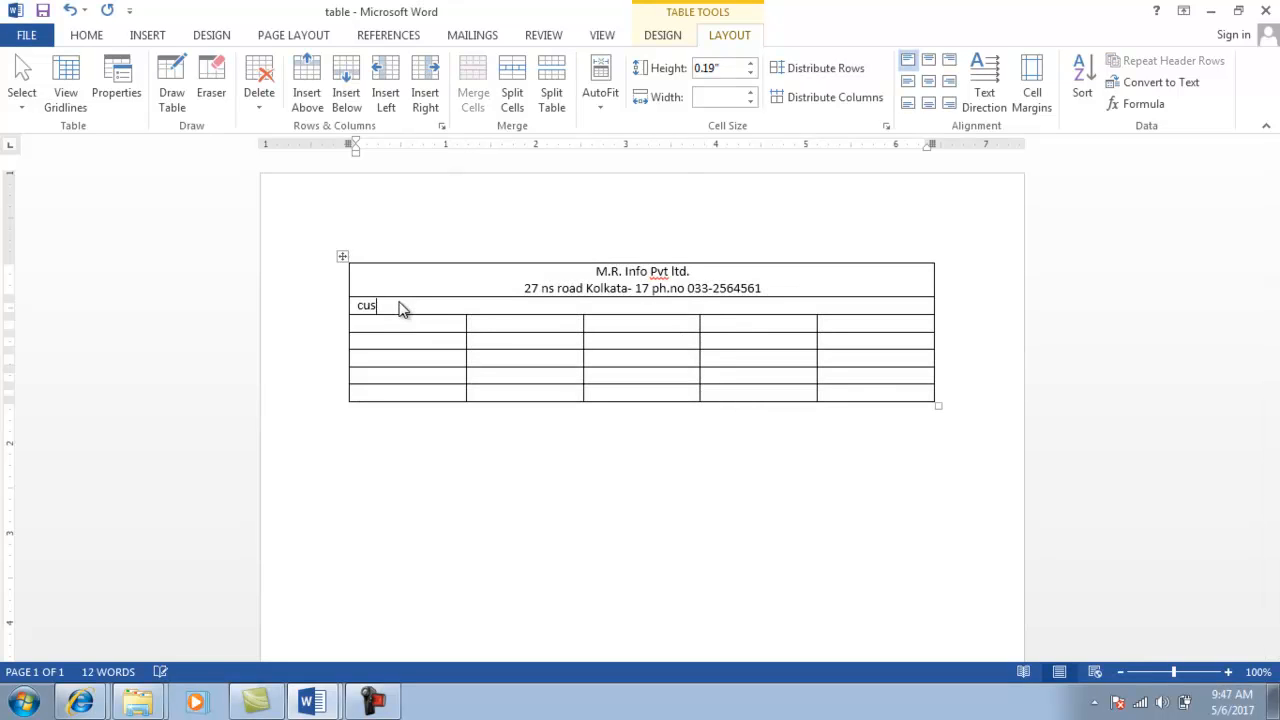
pyautogui.write(' name')
pyautogui.write('_______________________________________________________')
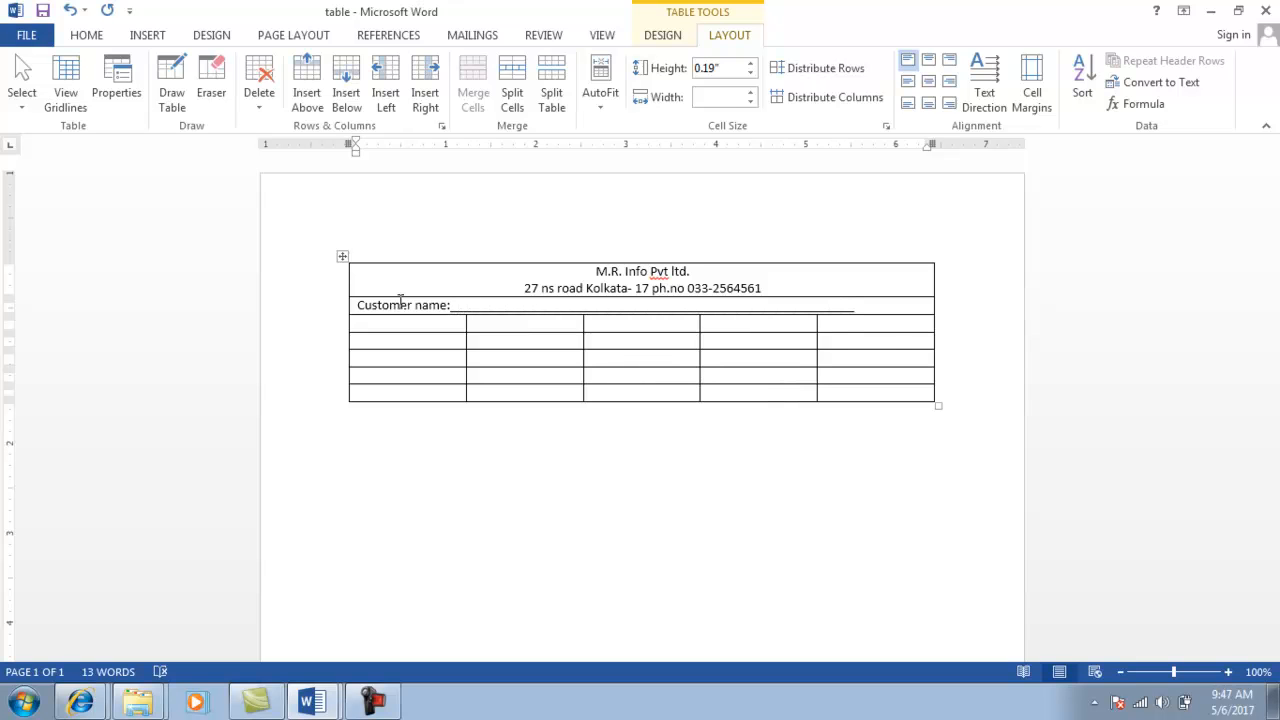
# Merge row three and type 'customer address:' followed by an underscore fill-in line.
pyautogui.click(384, 324)
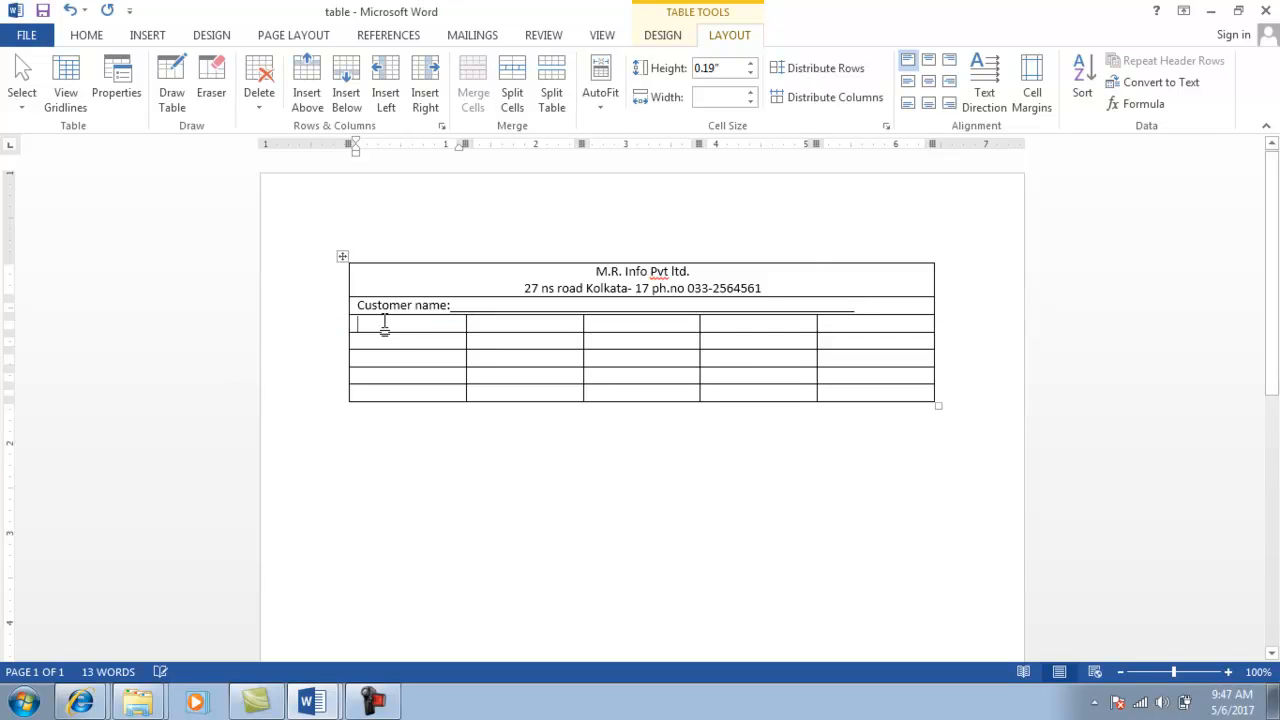
pyautogui.hotkey('alt', 'Tab')
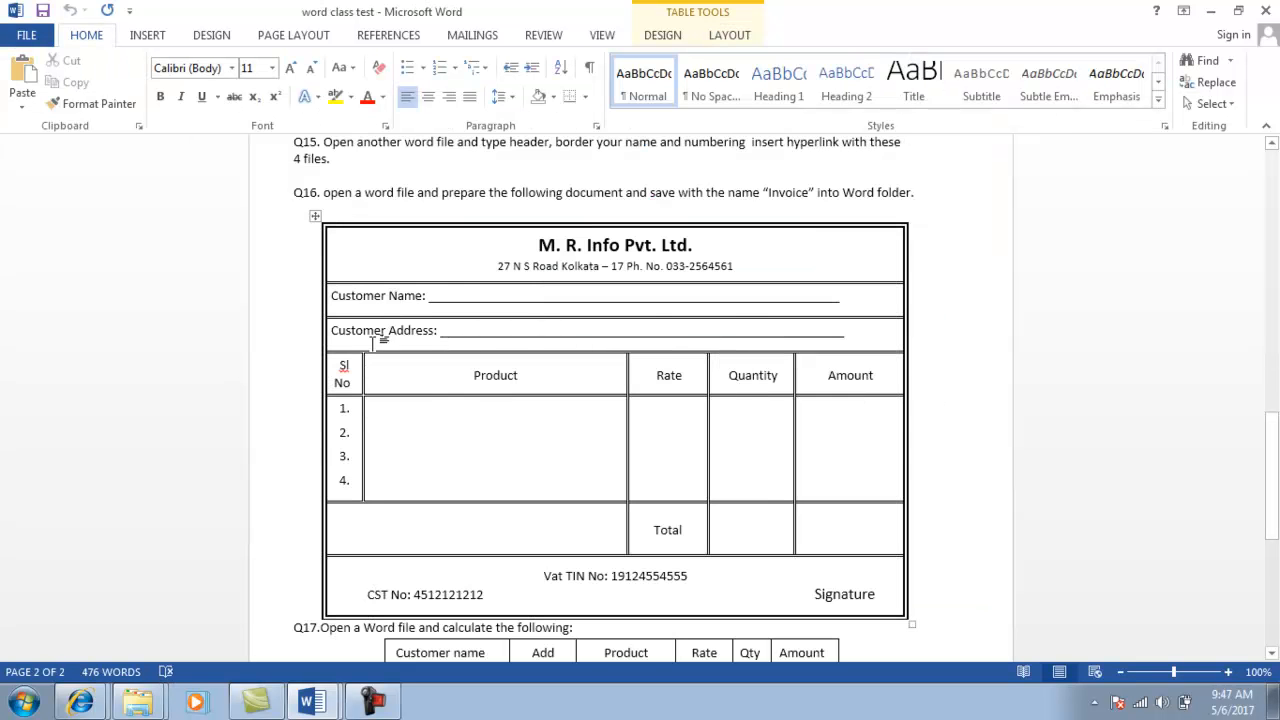
pyautogui.hotkey('alt', 'Tab')
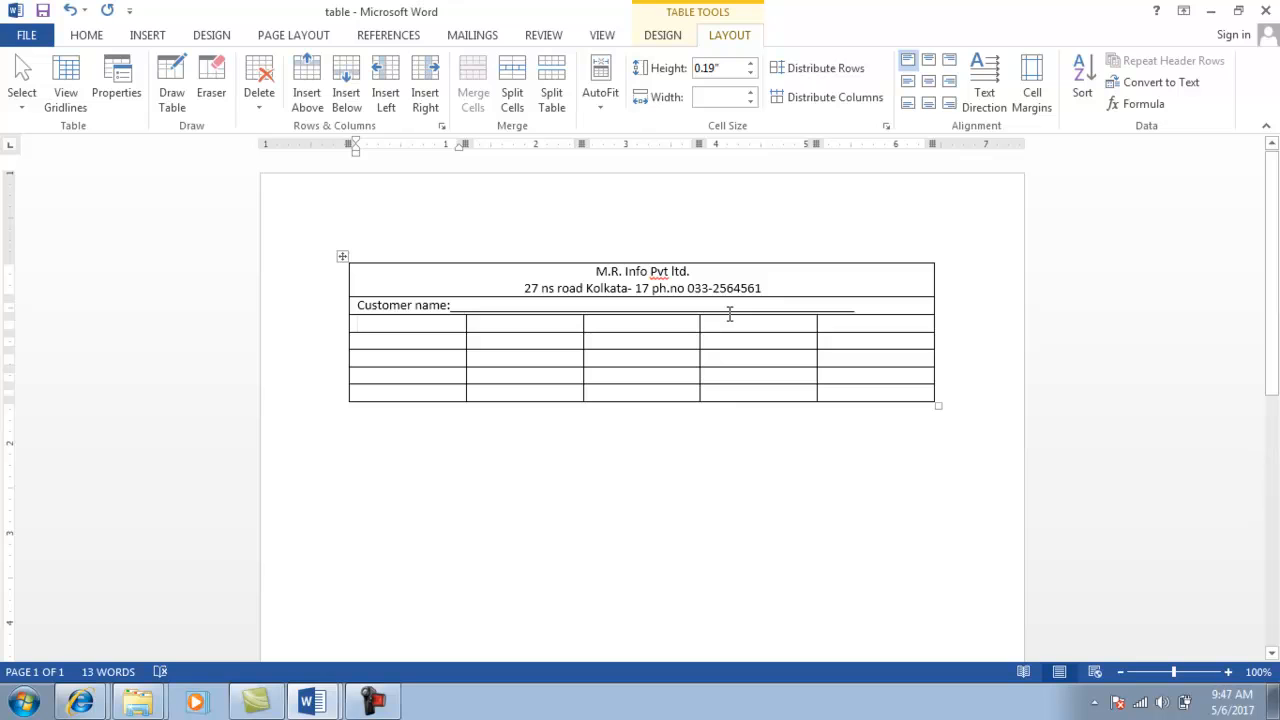
pyautogui.hotkey('shift', 'Right')
pyautogui.hotkey('shift', 'Right')
pyautogui.hotkey('shift', 'Right')
pyautogui.hotkey('shift', 'Right')
pyautogui.hotkey('shift', 'Right')
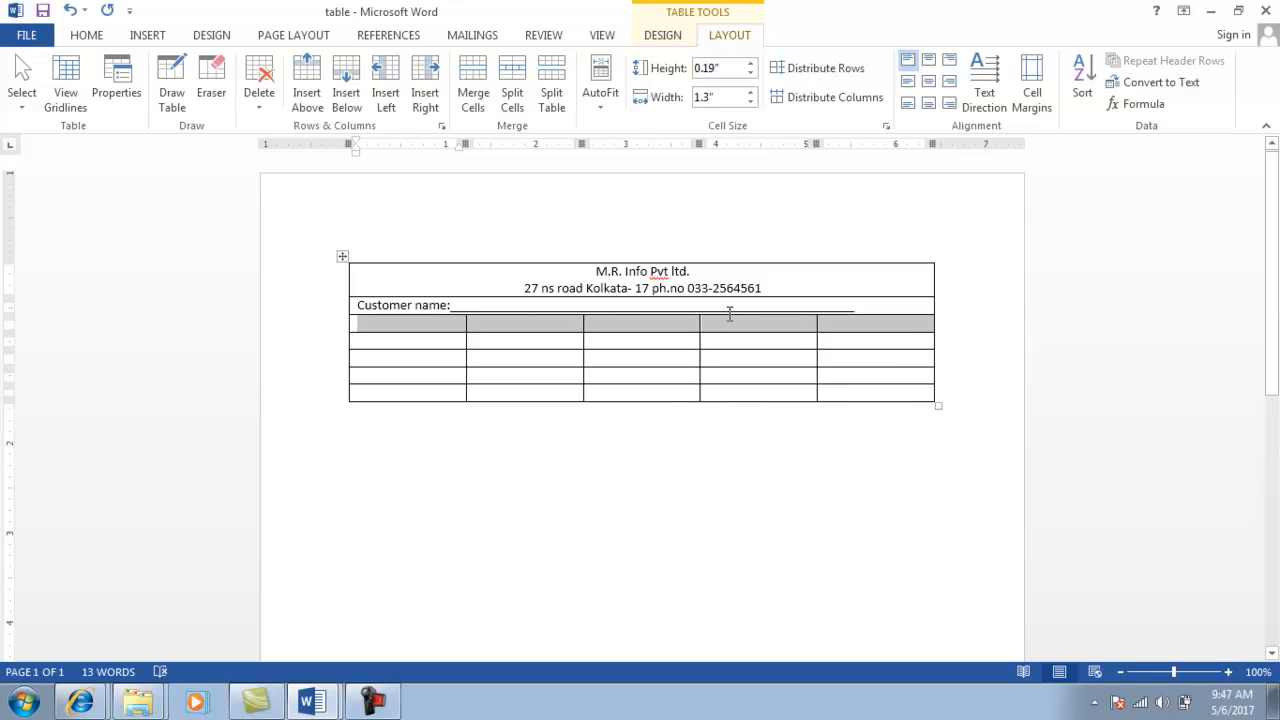
pyautogui.click(477, 80)
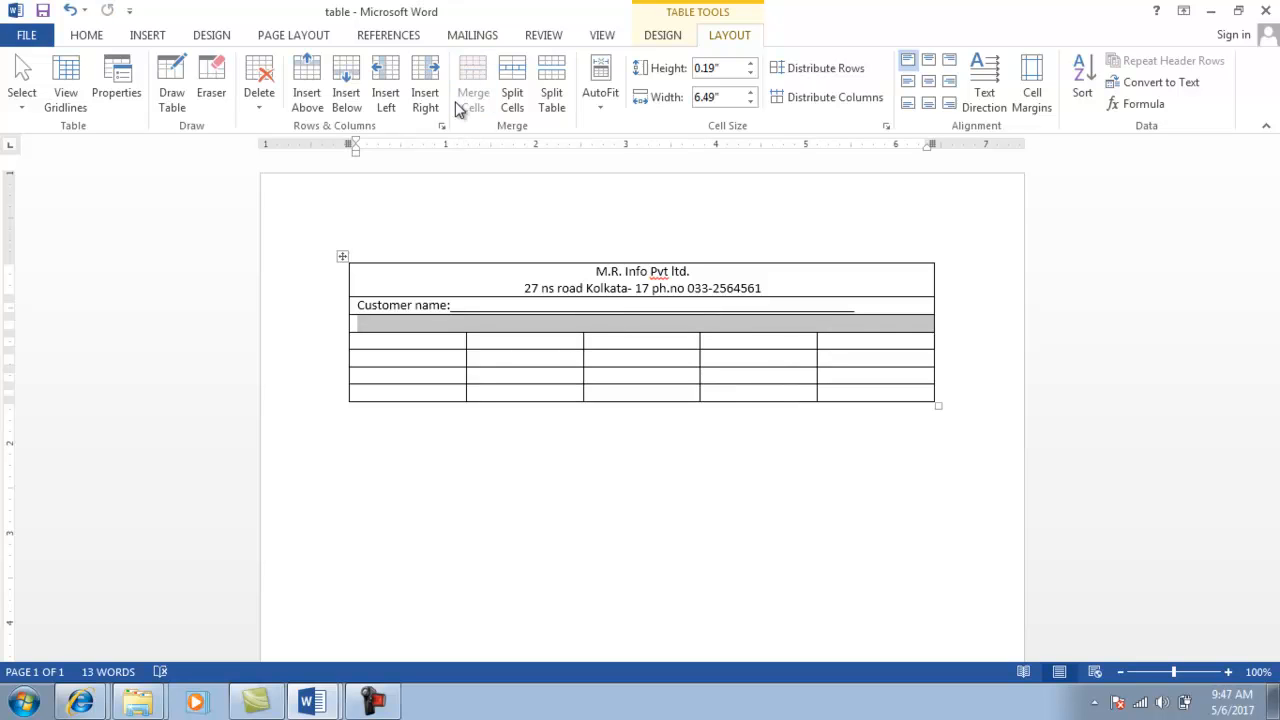
pyautogui.write('customer ')
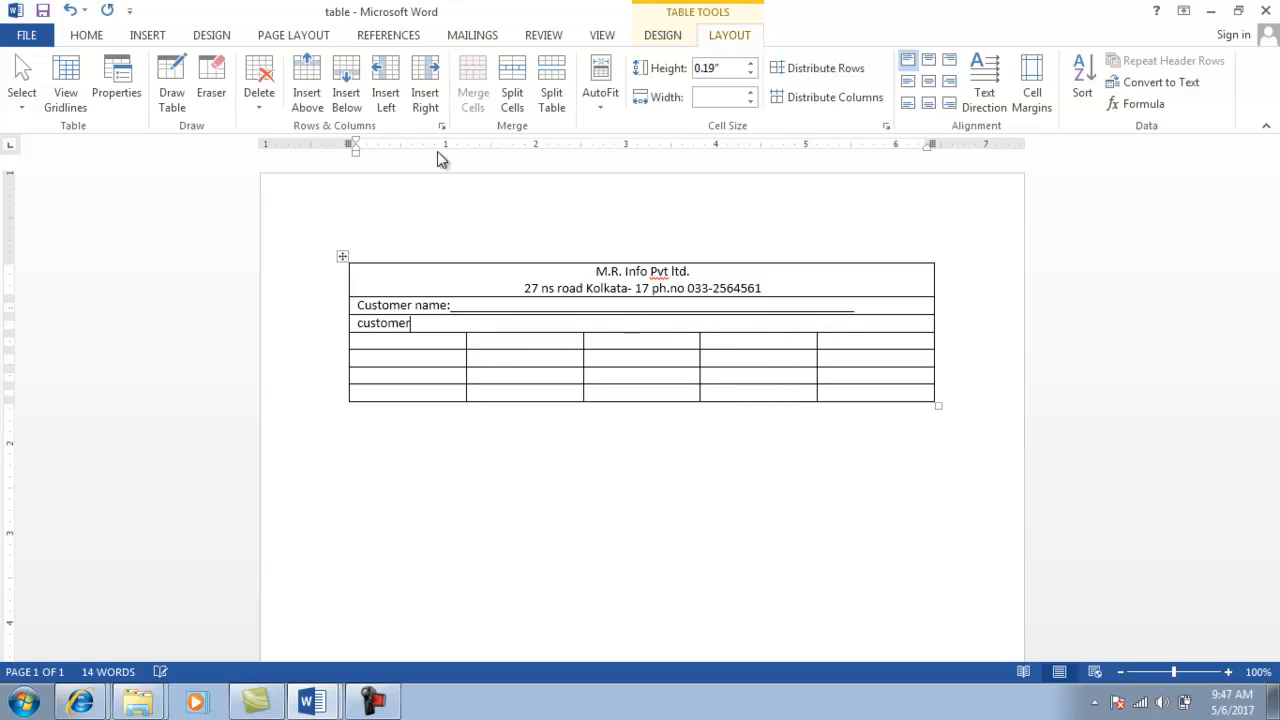
pyautogui.write('addre')
pyautogui.write('ss: ______________________________________________________')
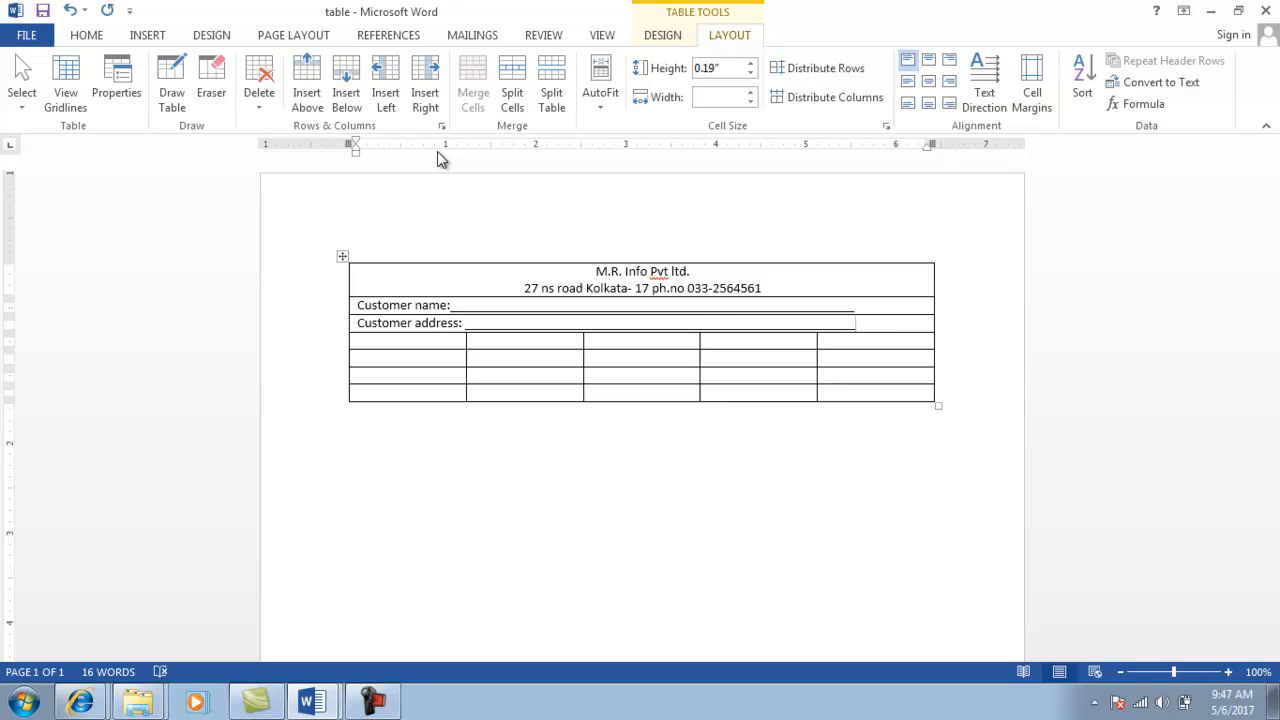
# Enter headings Sl no, product, rate, quantity and amount across row four's cells.
pyautogui.click(409, 346)
pyautogui.write('S')
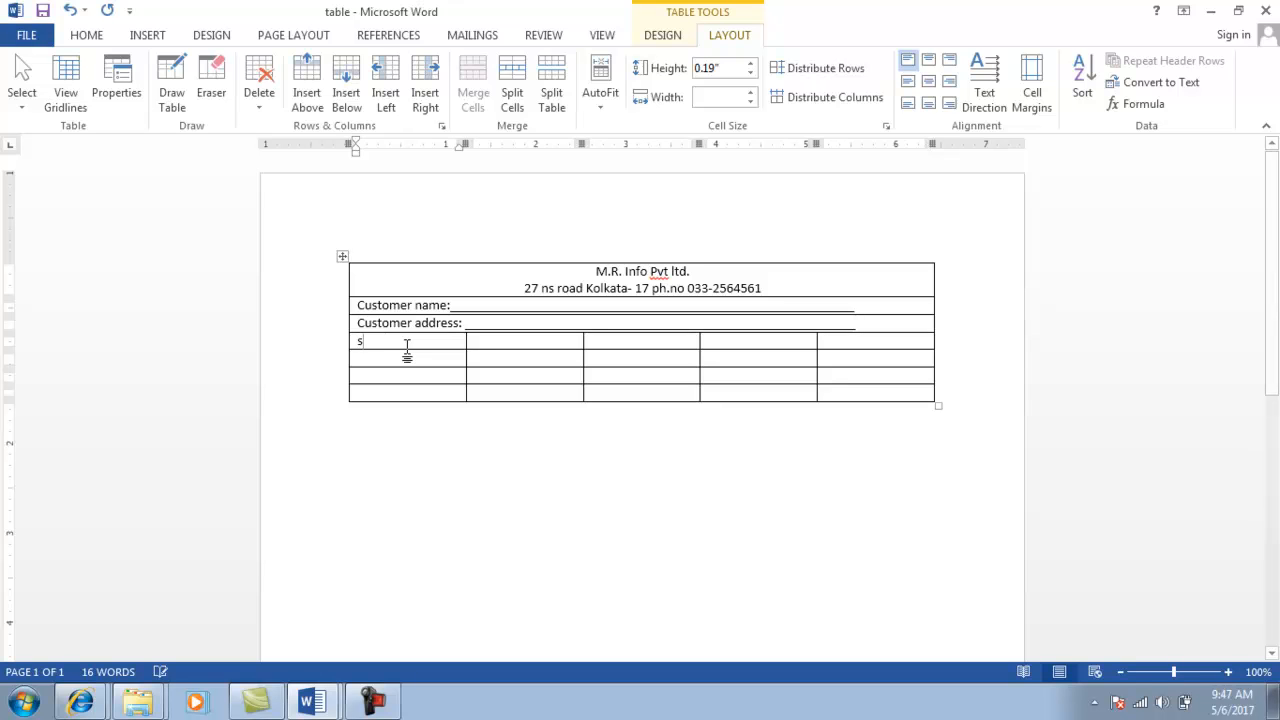
pyautogui.write('l no')
pyautogui.press('Tab')
pyautogui.write('product')
pyautogui.press('Tab')
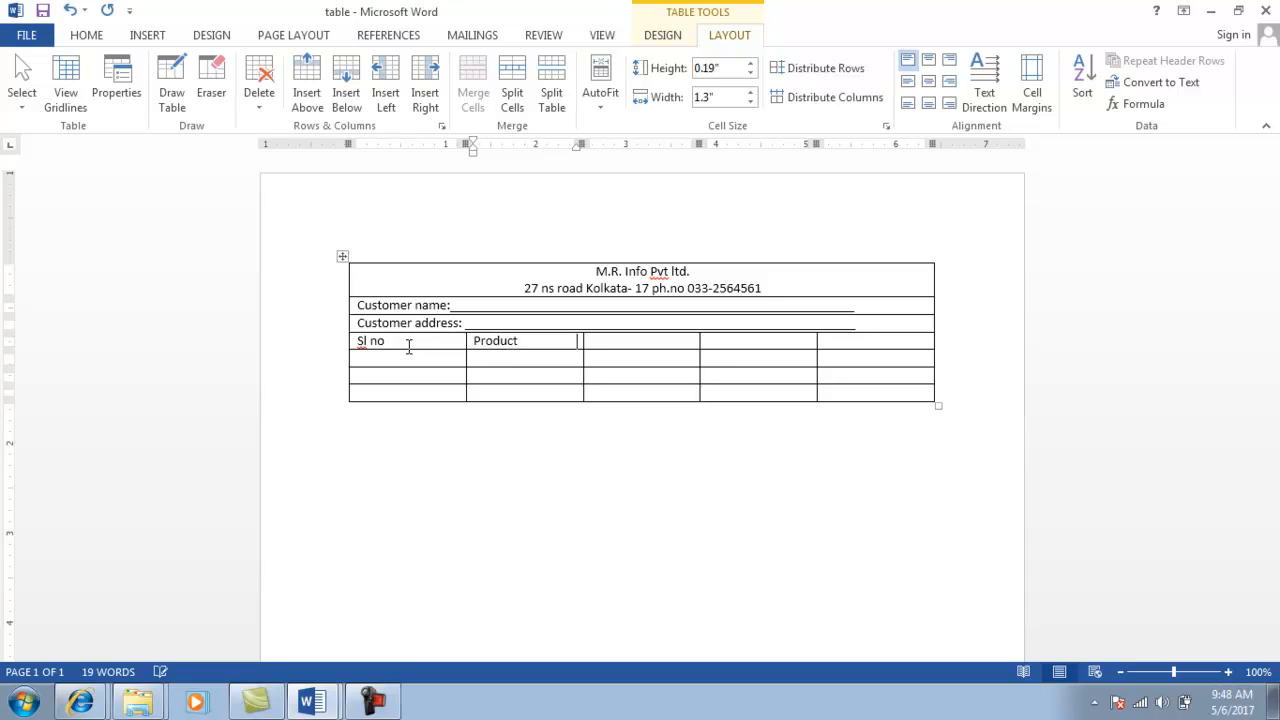
pyautogui.write('rate')
pyautogui.press('Tab')
pyautogui.write('quantity')
pyautogui.press('Tab')
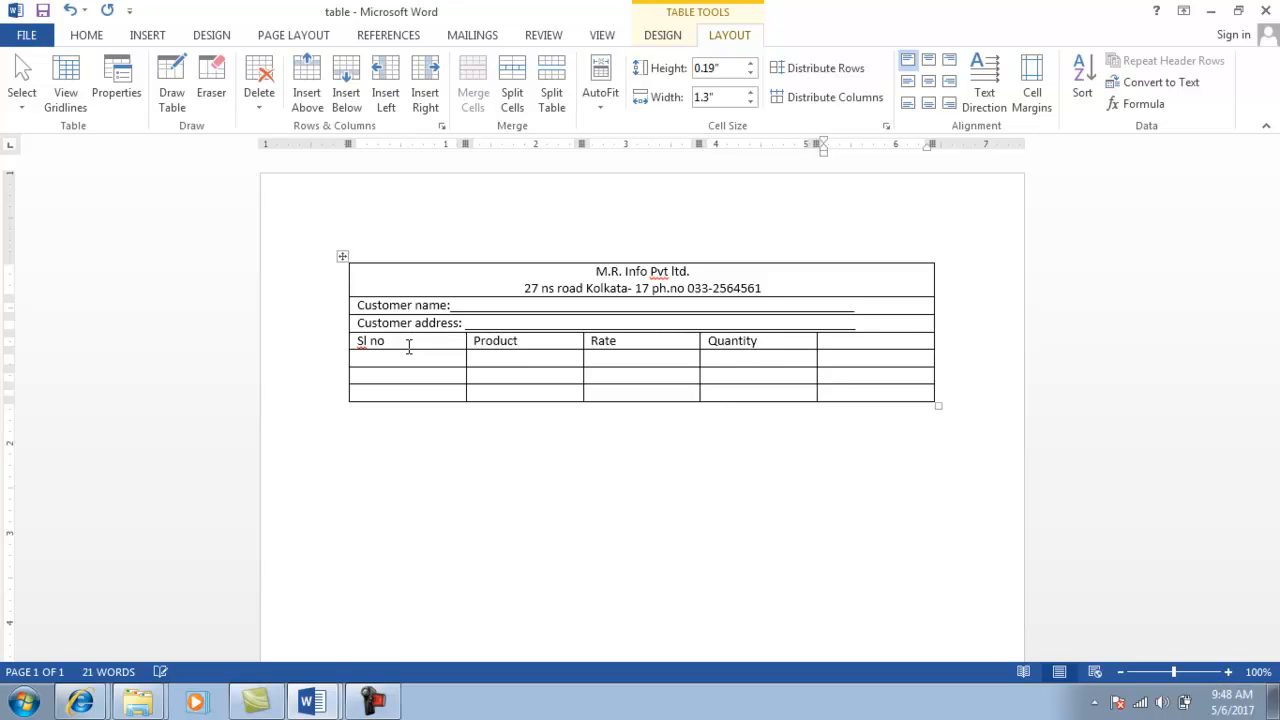
pyautogui.write('amount')
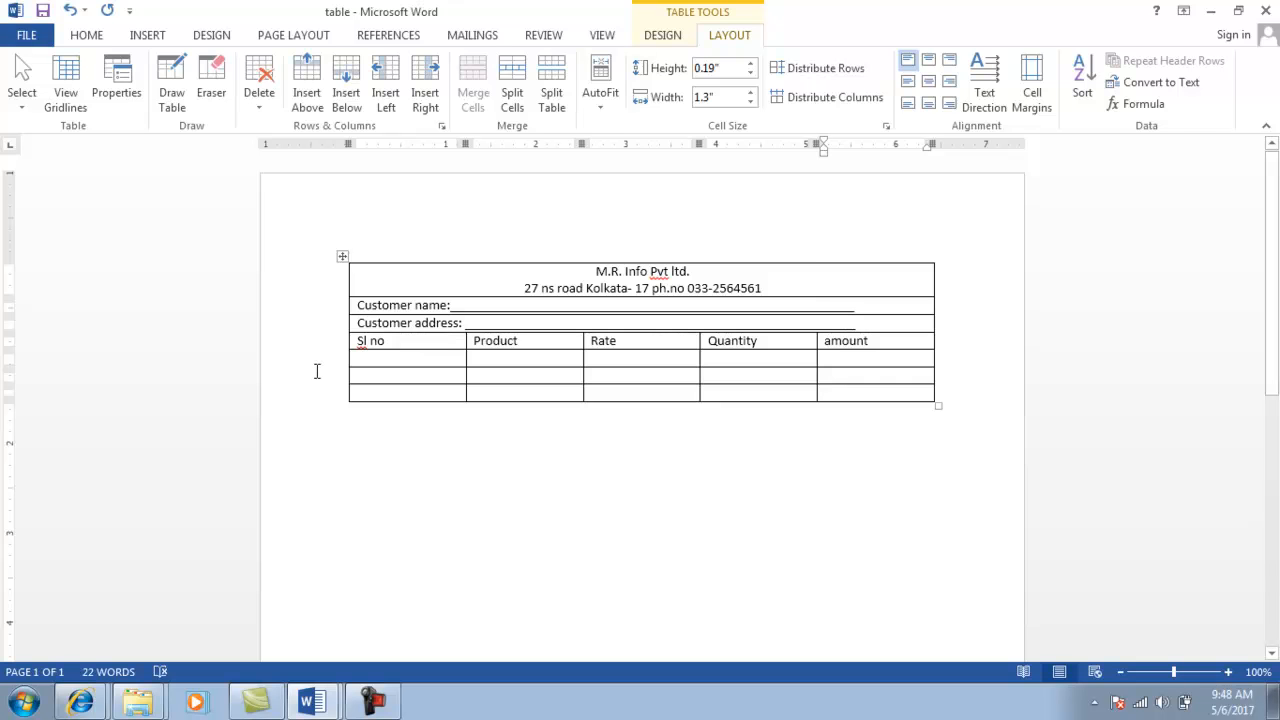
pyautogui.hotkey('alt', 'Tab')
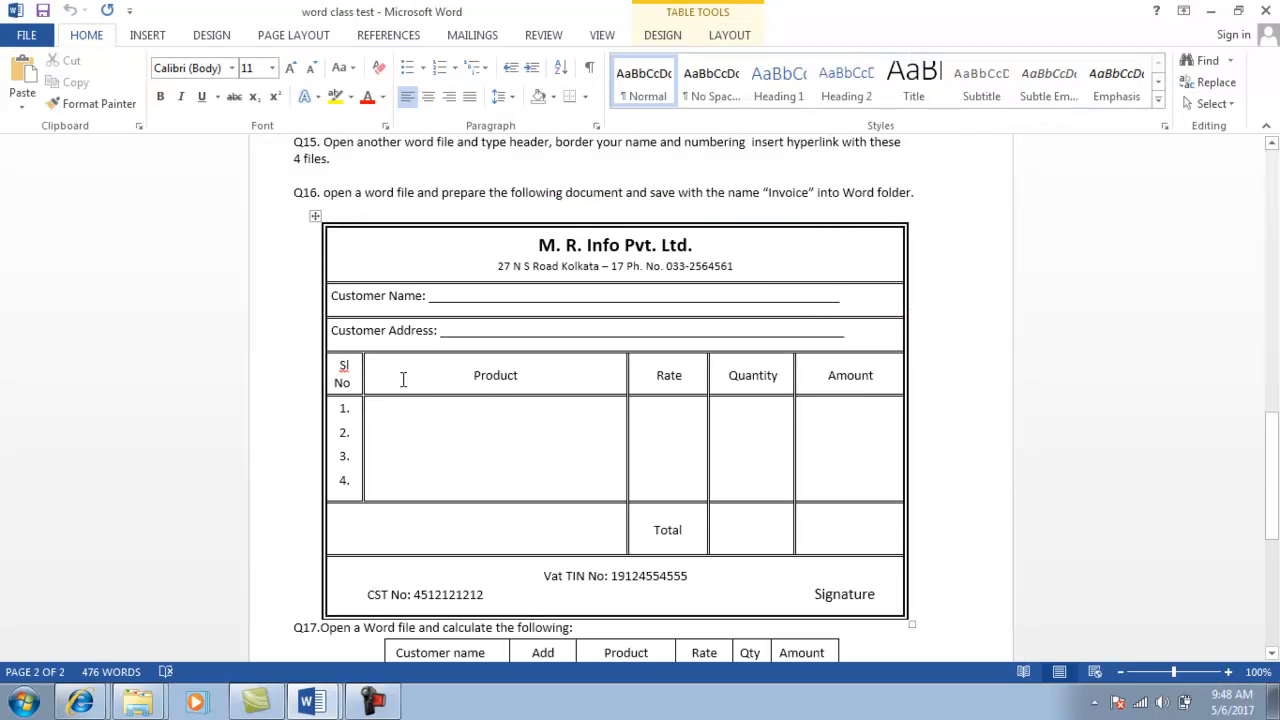
pyautogui.hotkey('alt', 'Tab')
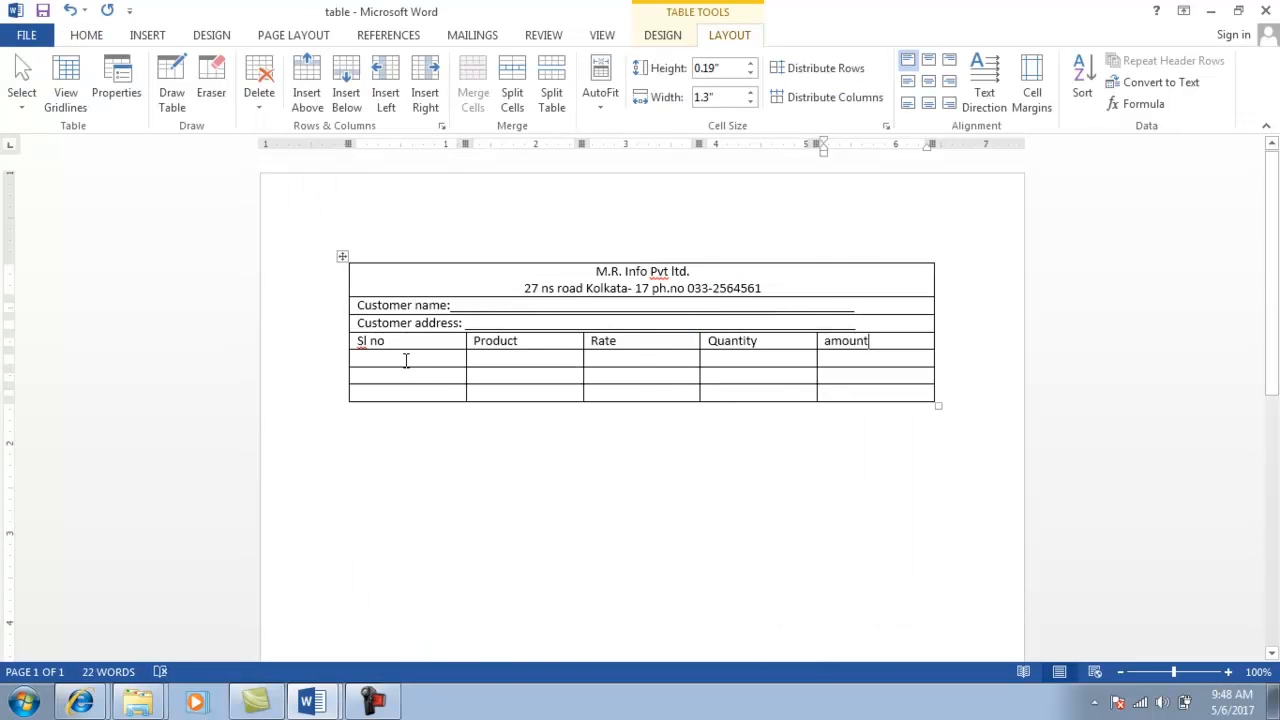
pyautogui.hotkey('alt', 'Tab')
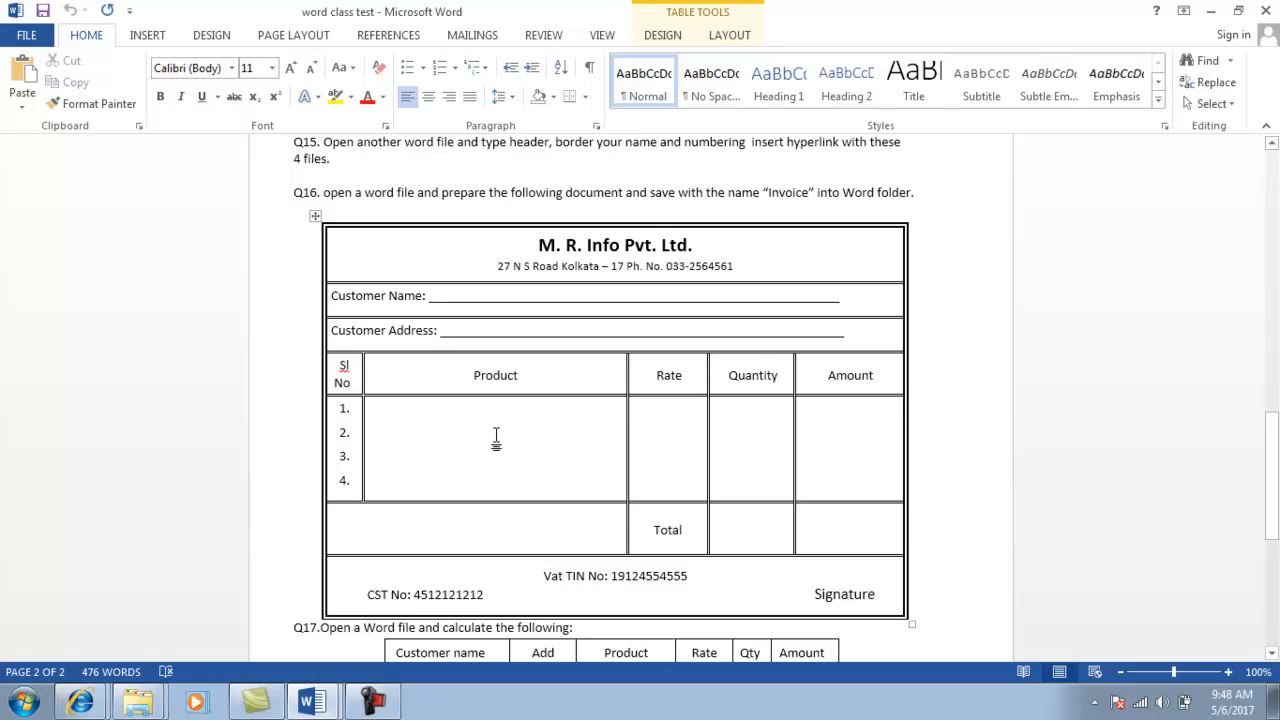
pyautogui.hotkey('alt', 'Tab')
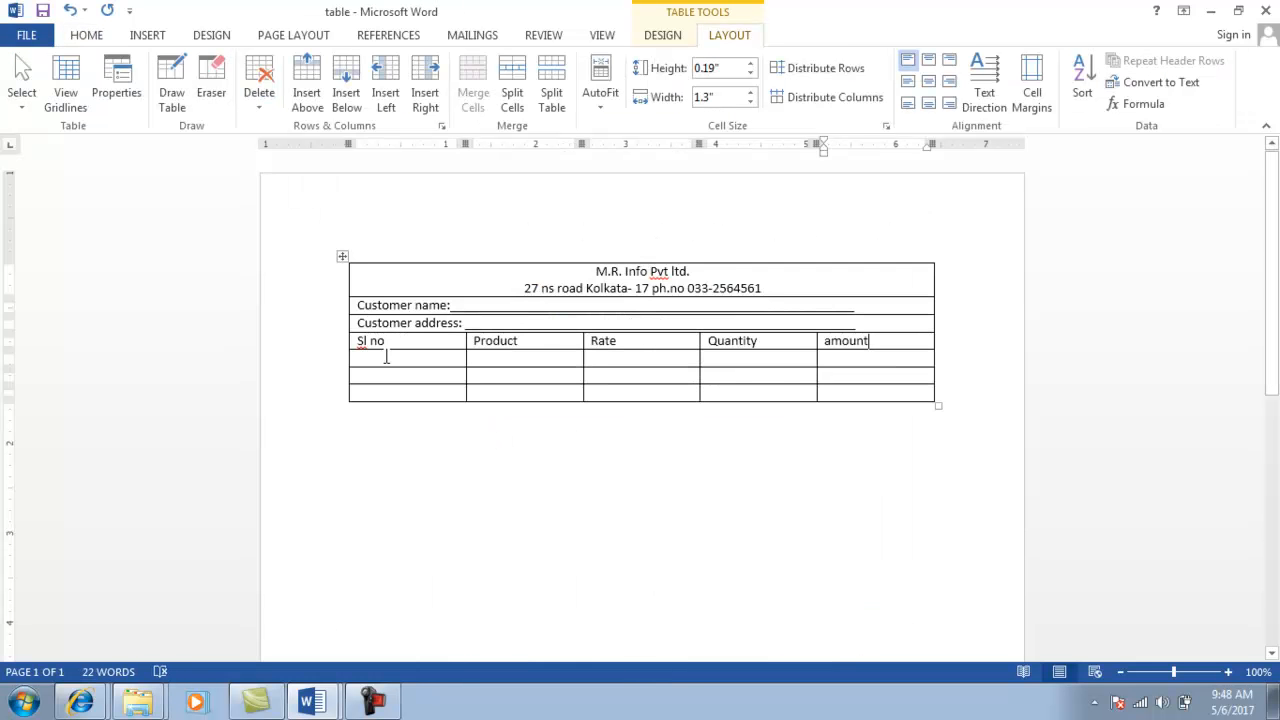
# Type 1., 2., 3. and 4. on separate lines in the cell below Sl no.
pyautogui.click(386, 357)
pyautogui.write('1.')
pyautogui.press('Return')
pyautogui.write('2.')
pyautogui.press('Return')
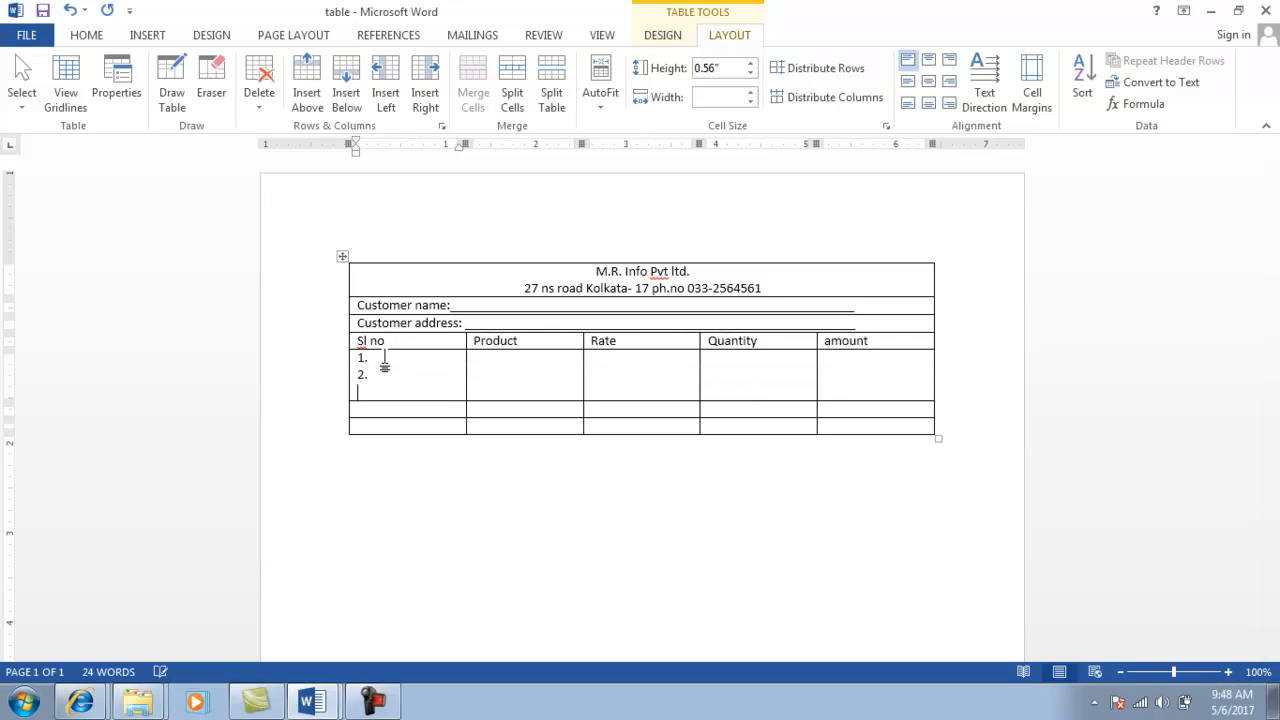
pyautogui.write('3.')
pyautogui.press('Return')
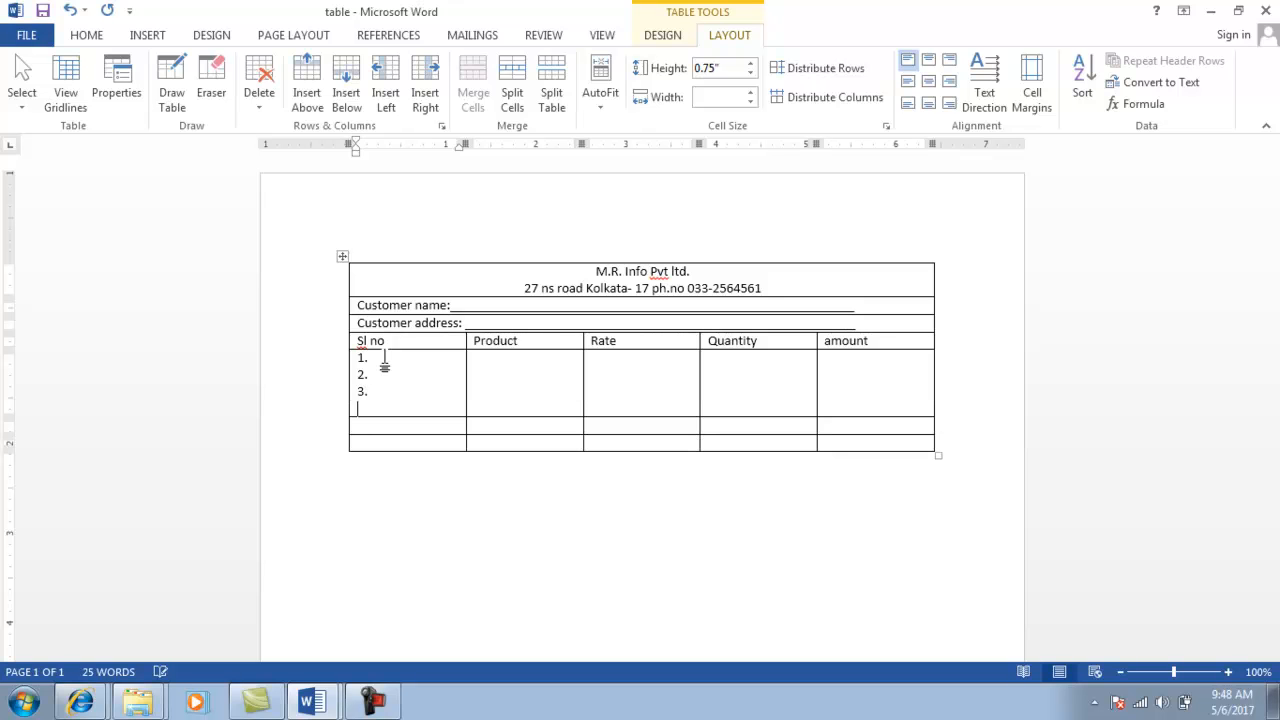
pyautogui.write('4.')
pyautogui.press('Return')
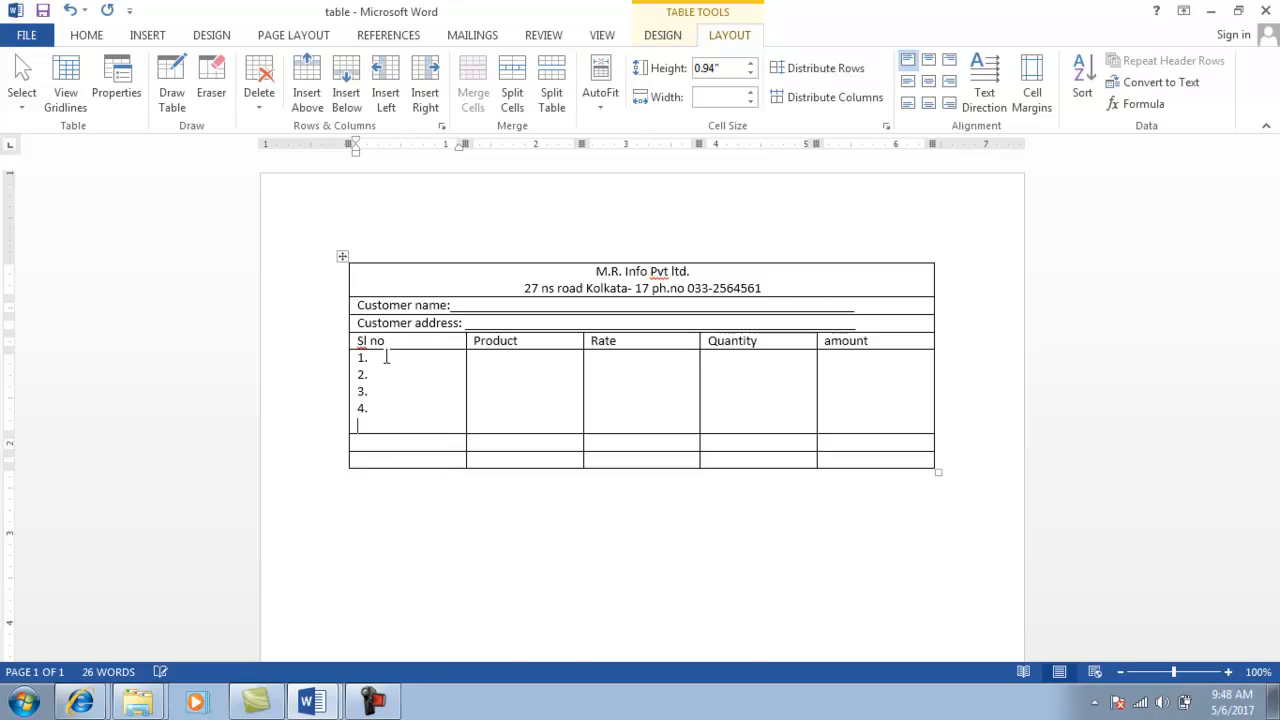
pyautogui.hotkey('alt', 'Tab')
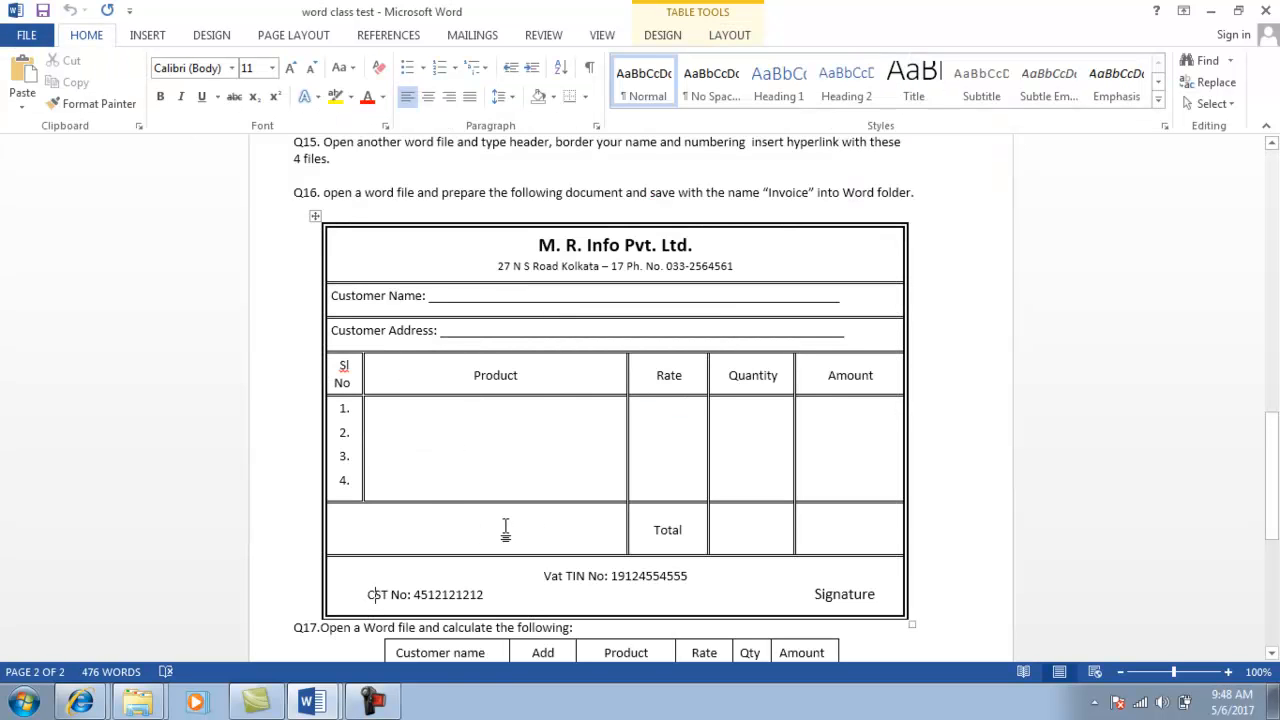
pyautogui.hotkey('alt', 'Tab')
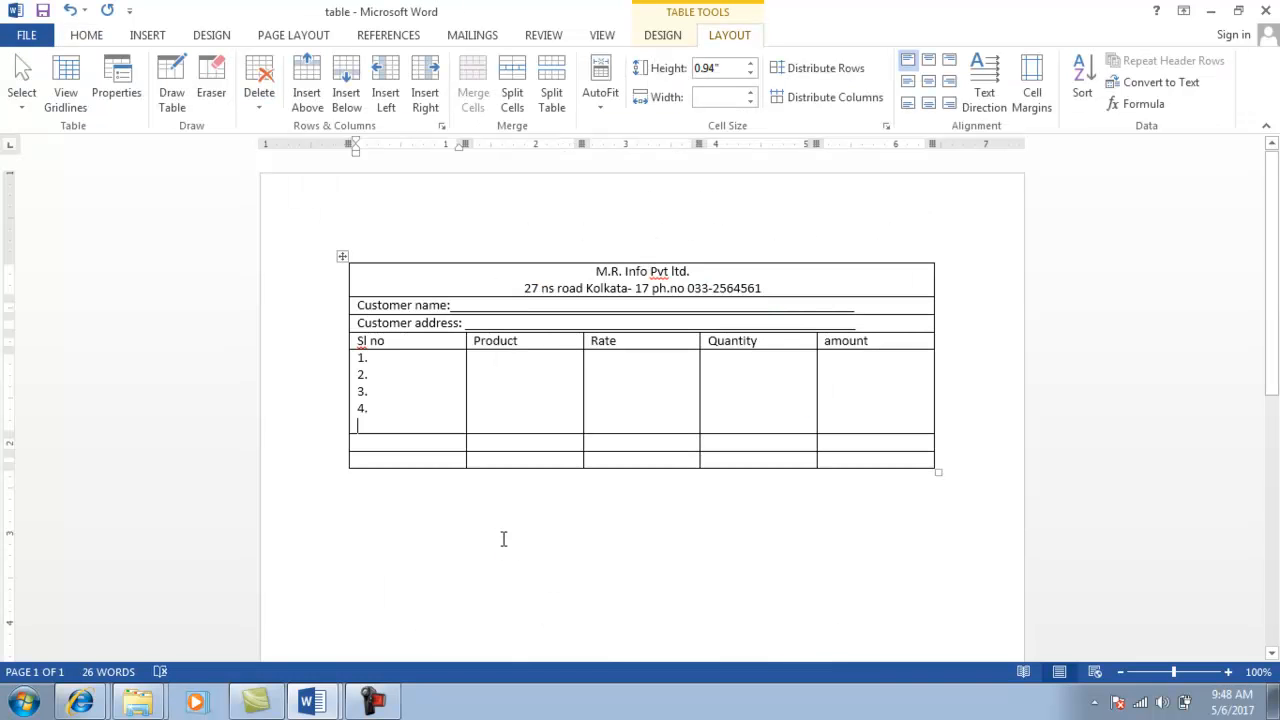
pyautogui.click(370, 441)
# Merge the Sl no and Product cells below the items and enter Total under Rate.
pyautogui.doubleClick(370, 441)
pyautogui.hotkey('shift', 'Right')
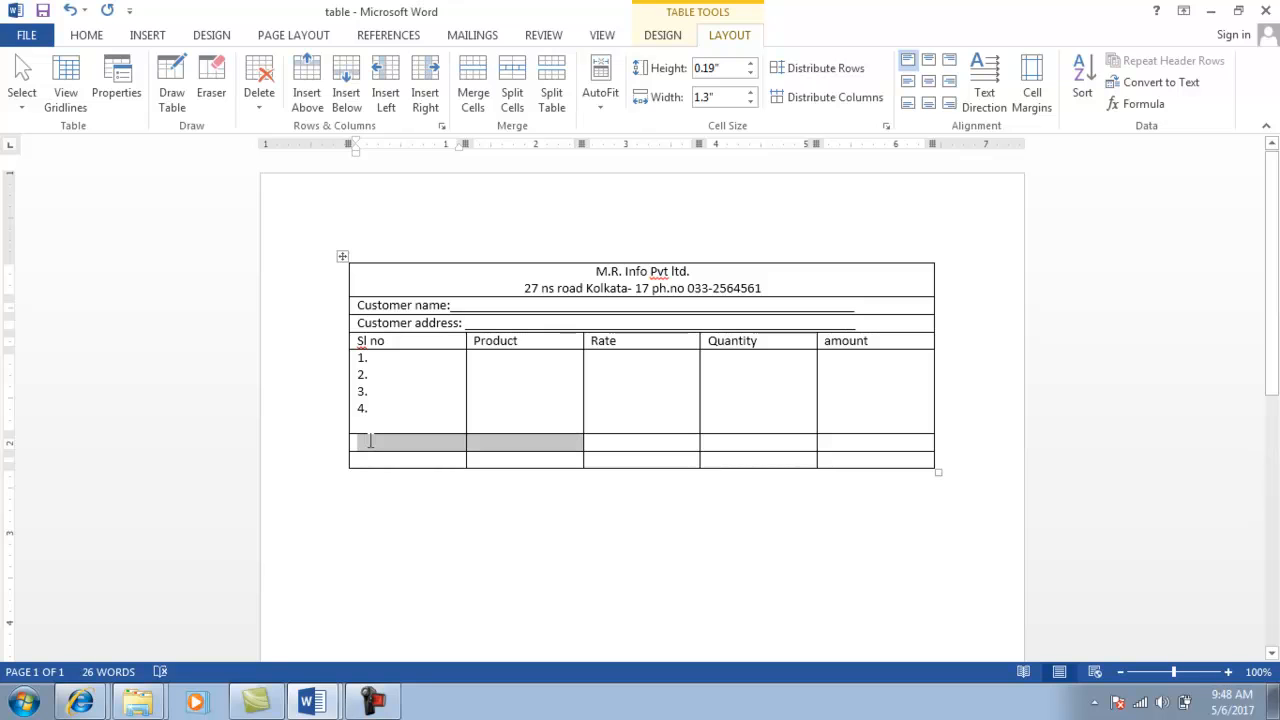
pyautogui.click(470, 80)
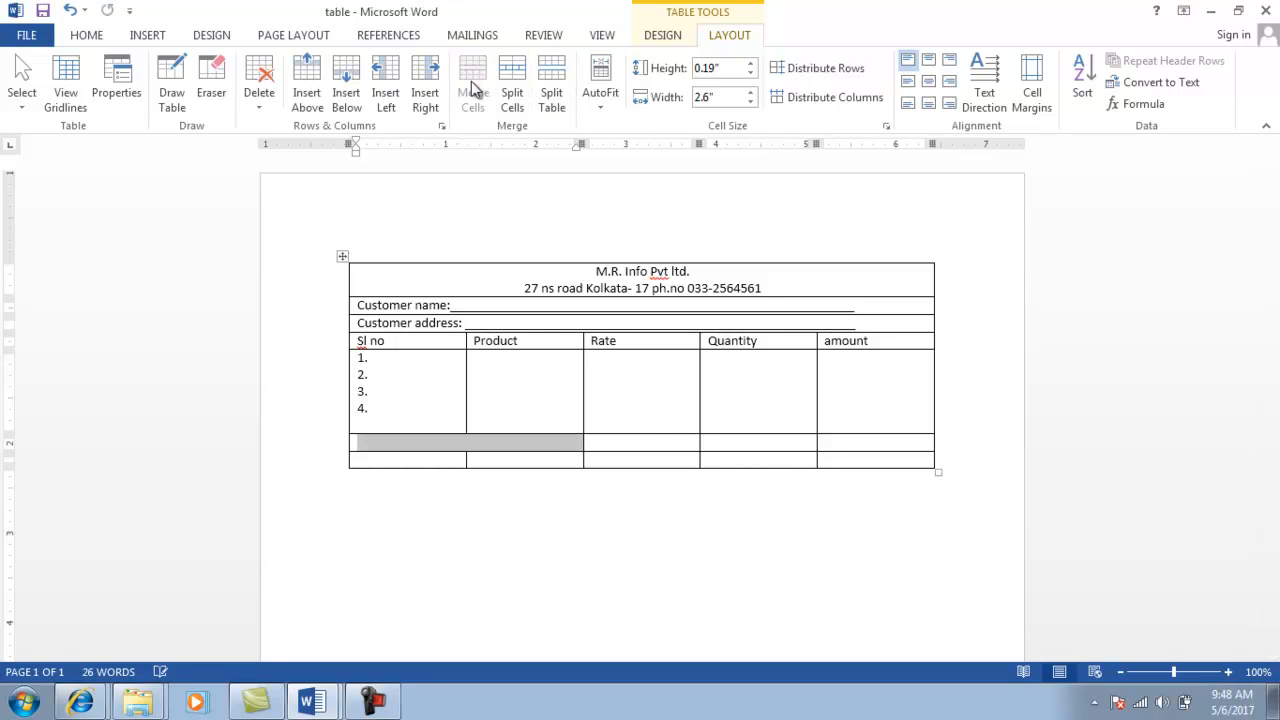
pyautogui.click(640, 437)
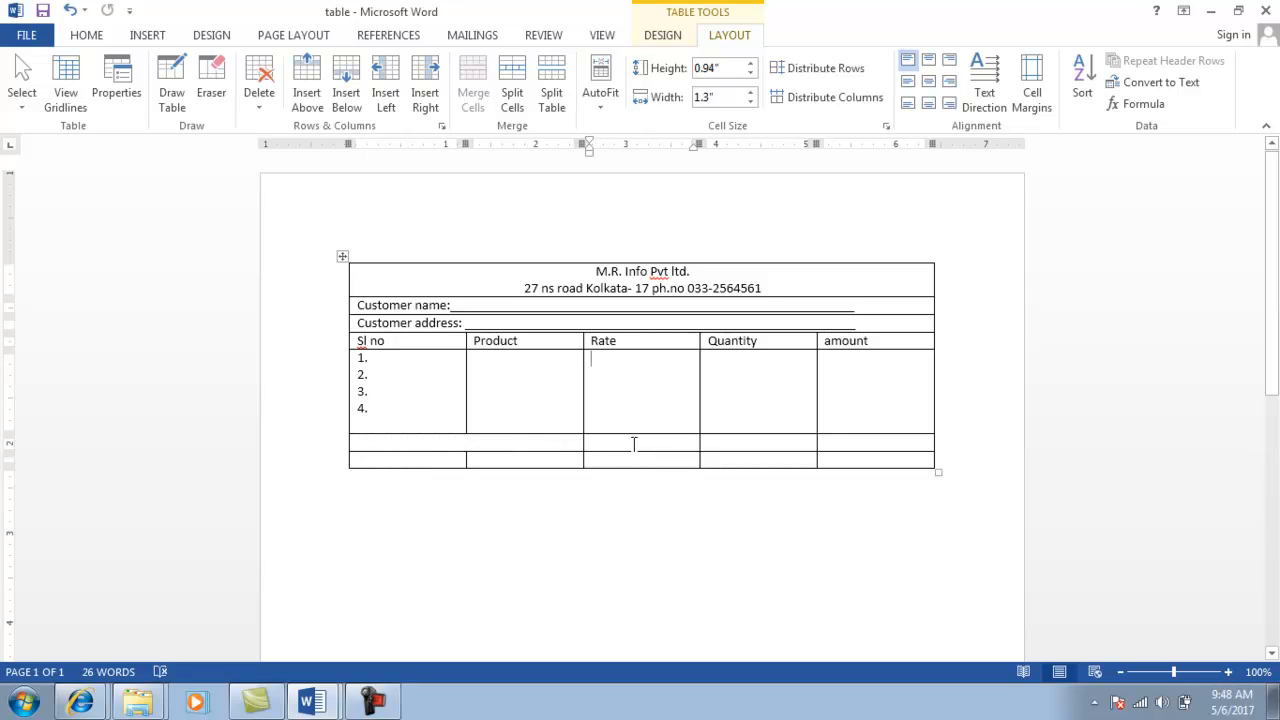
pyautogui.write('Tota')
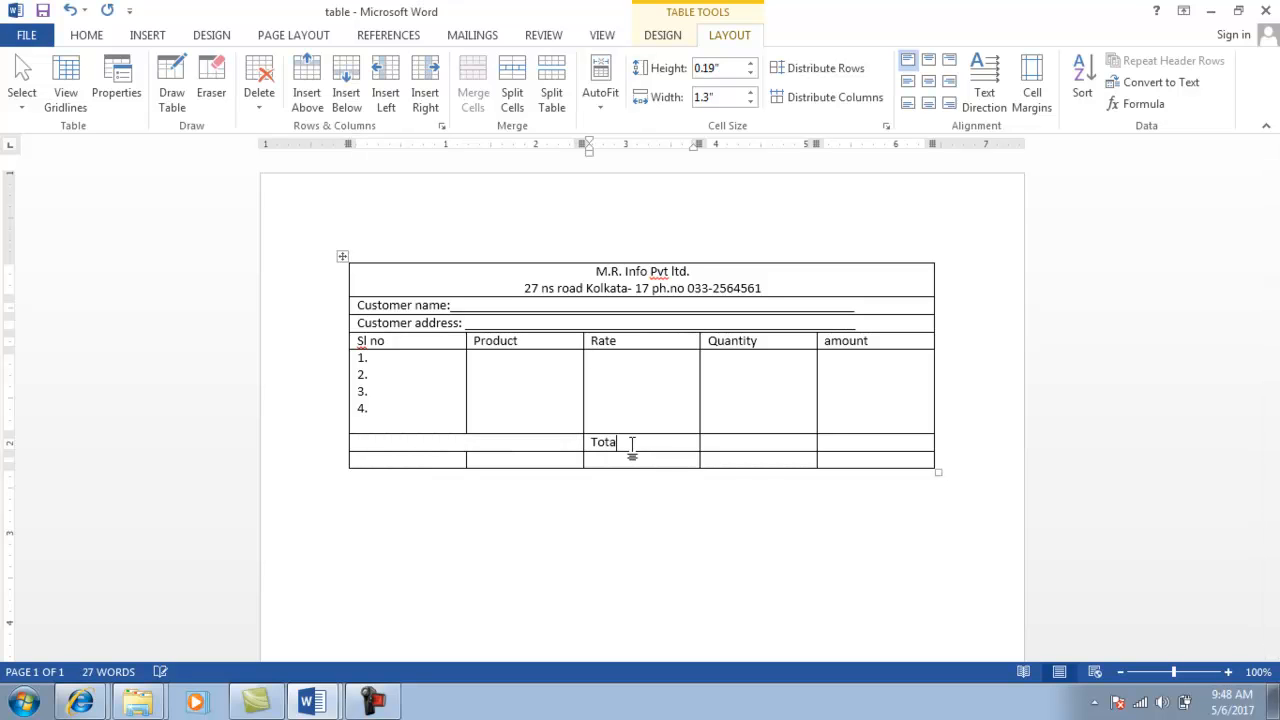
pyautogui.write('l')
pyautogui.hotkey('alt', 'Tab')
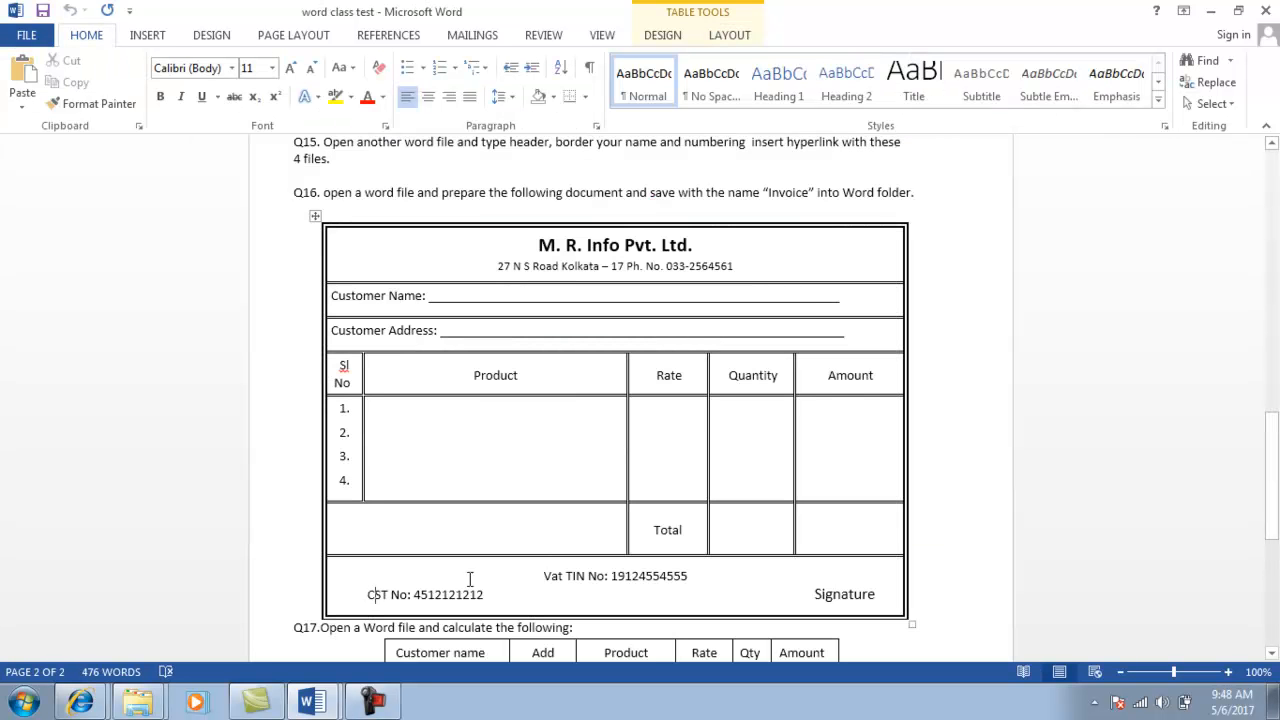
pyautogui.hotkey('alt', 'Tab')
pyautogui.click(417, 460)
pyautogui.hotkey('shift', 'Right')
pyautogui.hotkey('shift', 'Right')
pyautogui.hotkey('shift', 'Right')
pyautogui.hotkey('shift', 'Right')
pyautogui.hotkey('shift', 'Right')
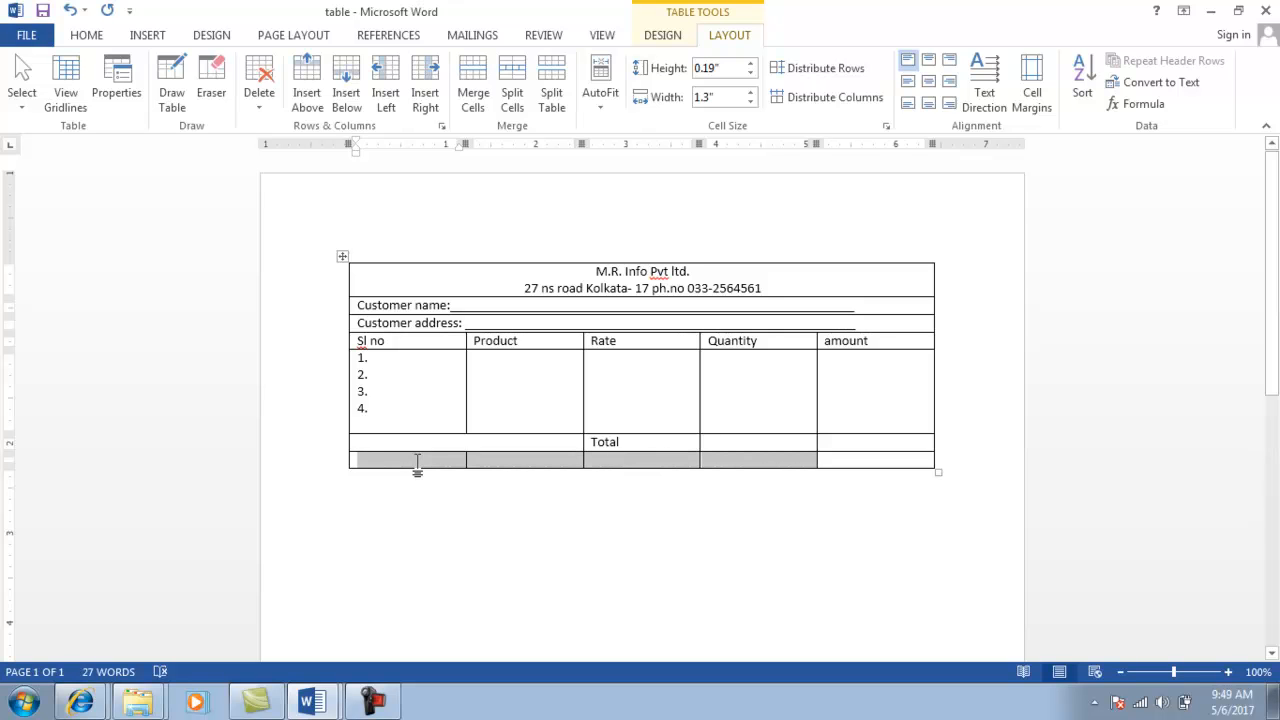
# Merge the bottom row and type the CST number, VAT TIN number and 'signature', spaced apart.
pyautogui.click(466, 90)
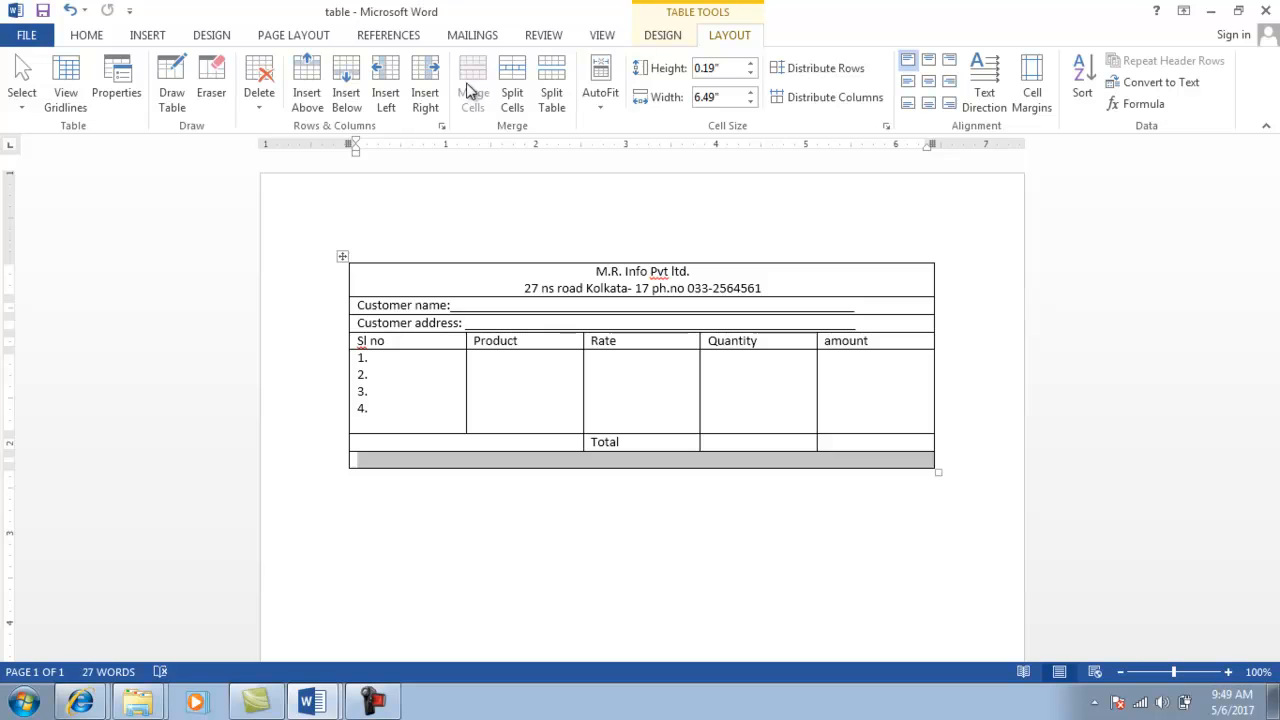
pyautogui.click(390, 463)
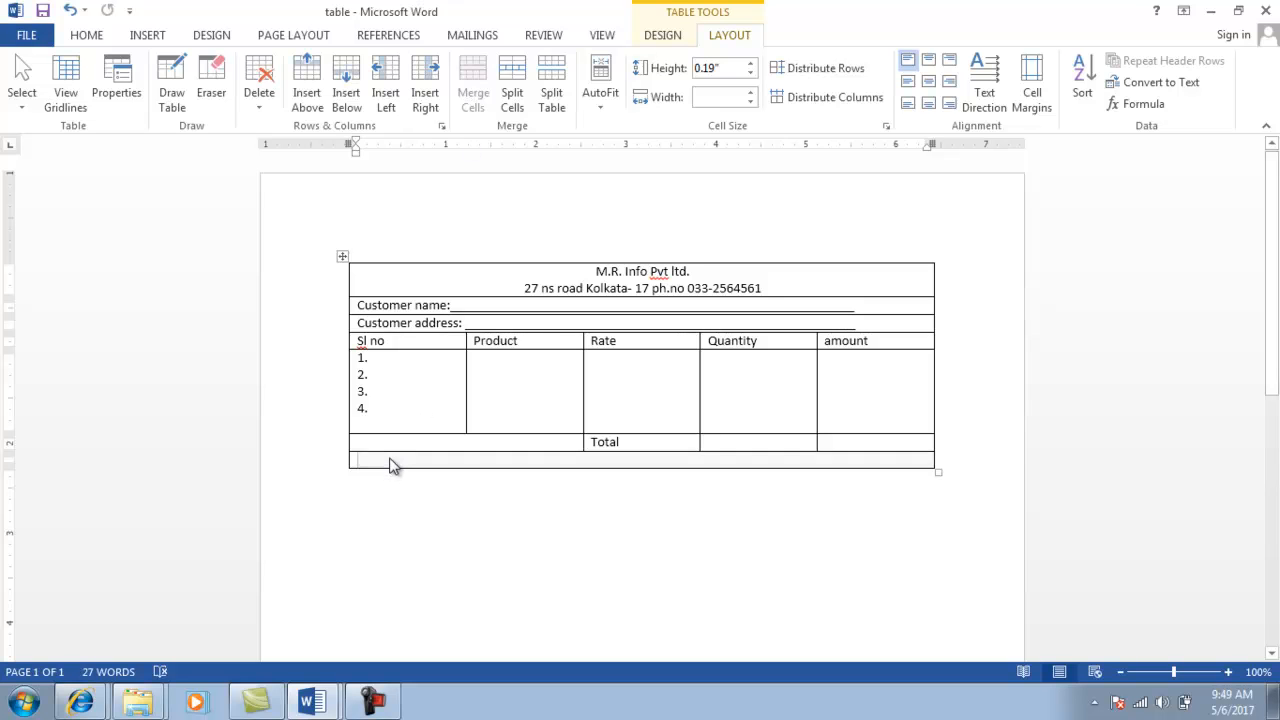
pyautogui.write('C')
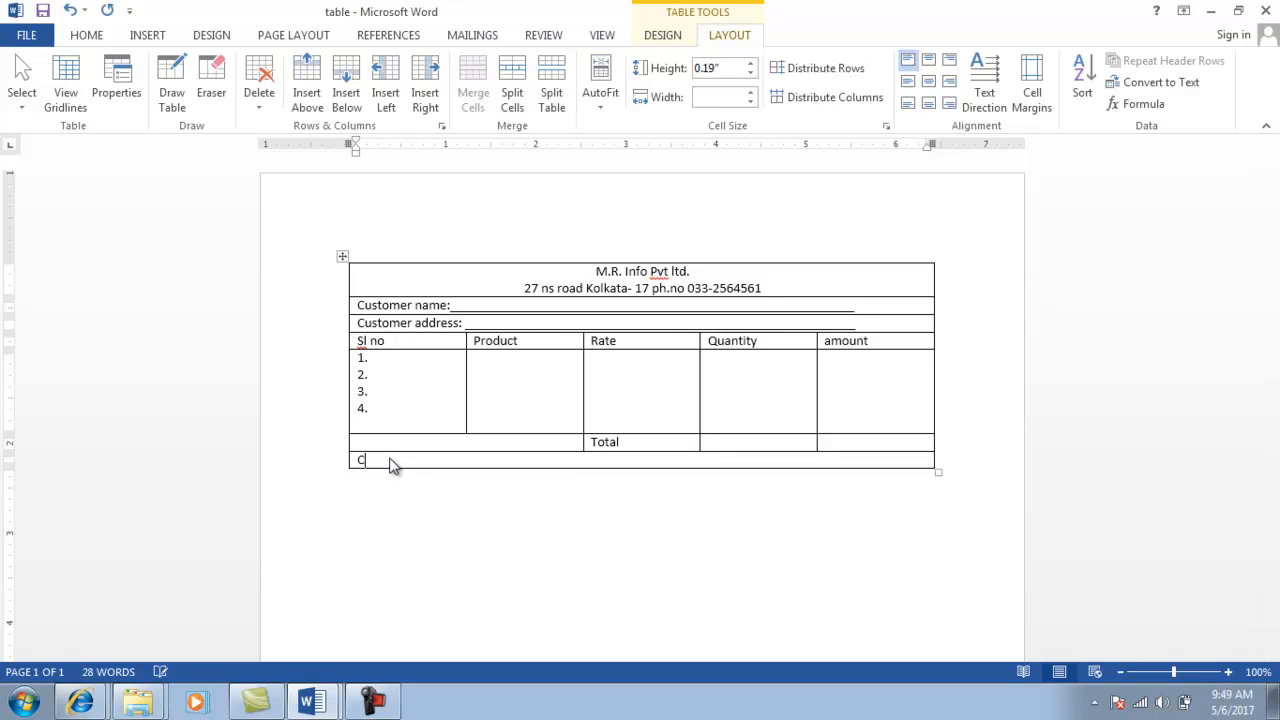
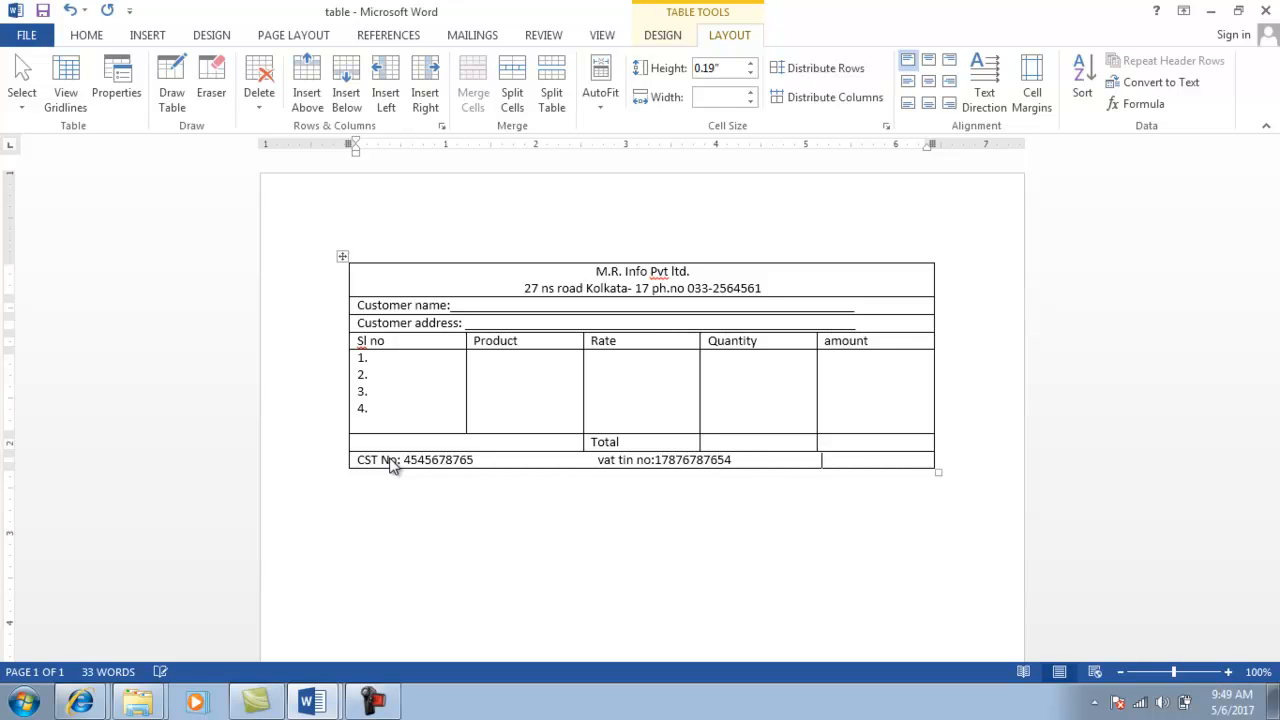
pyautogui.write('          signature')
pyautogui.press('Return')
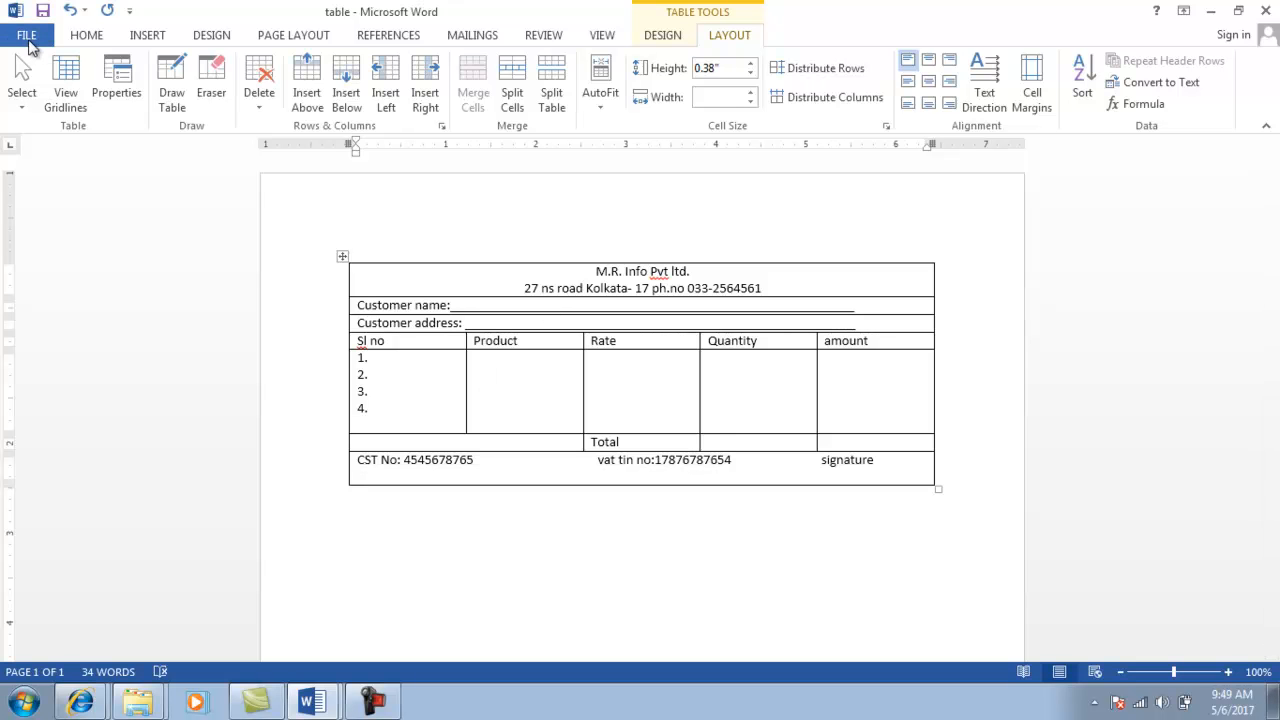
# Save and close the table invoice document.
pyautogui.click(29, 38)
pyautogui.click(29, 39)
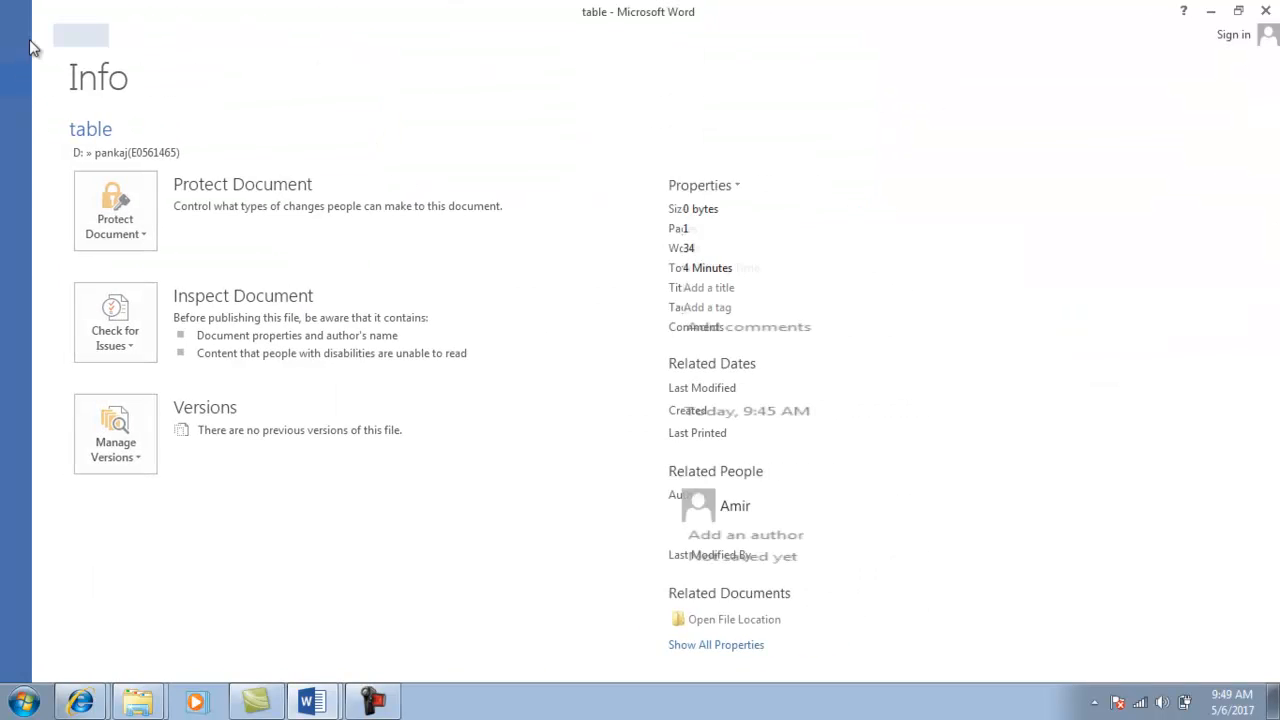
pyautogui.click(1272, 9)
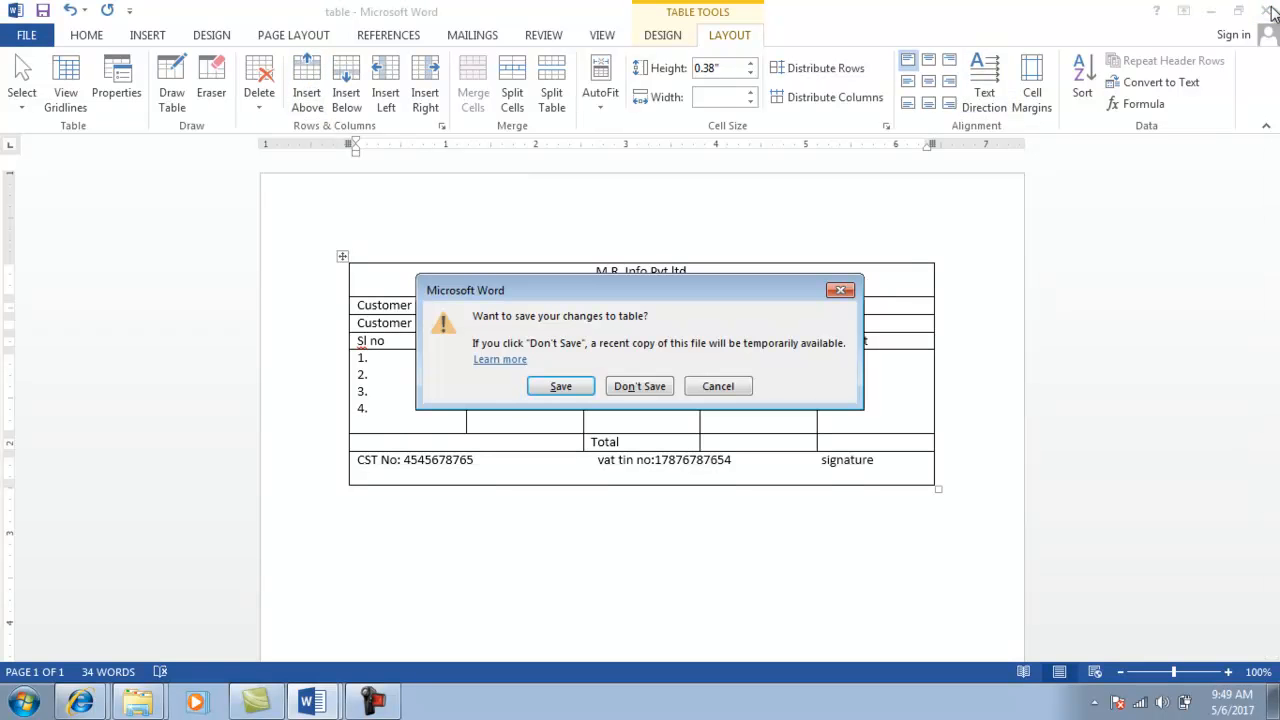
pyautogui.click(560, 387)
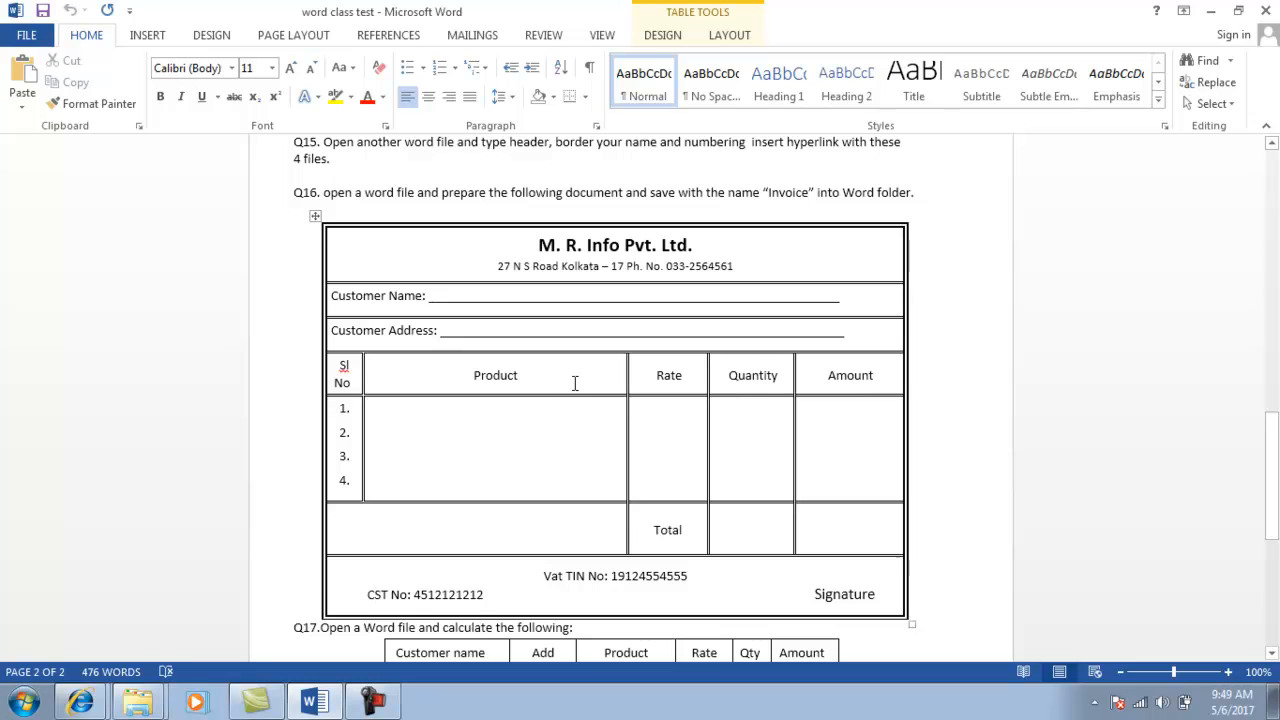
# Copy the whole Q17 customer table from the word class test document.
pyautogui.scroll(-3, 575, 383)
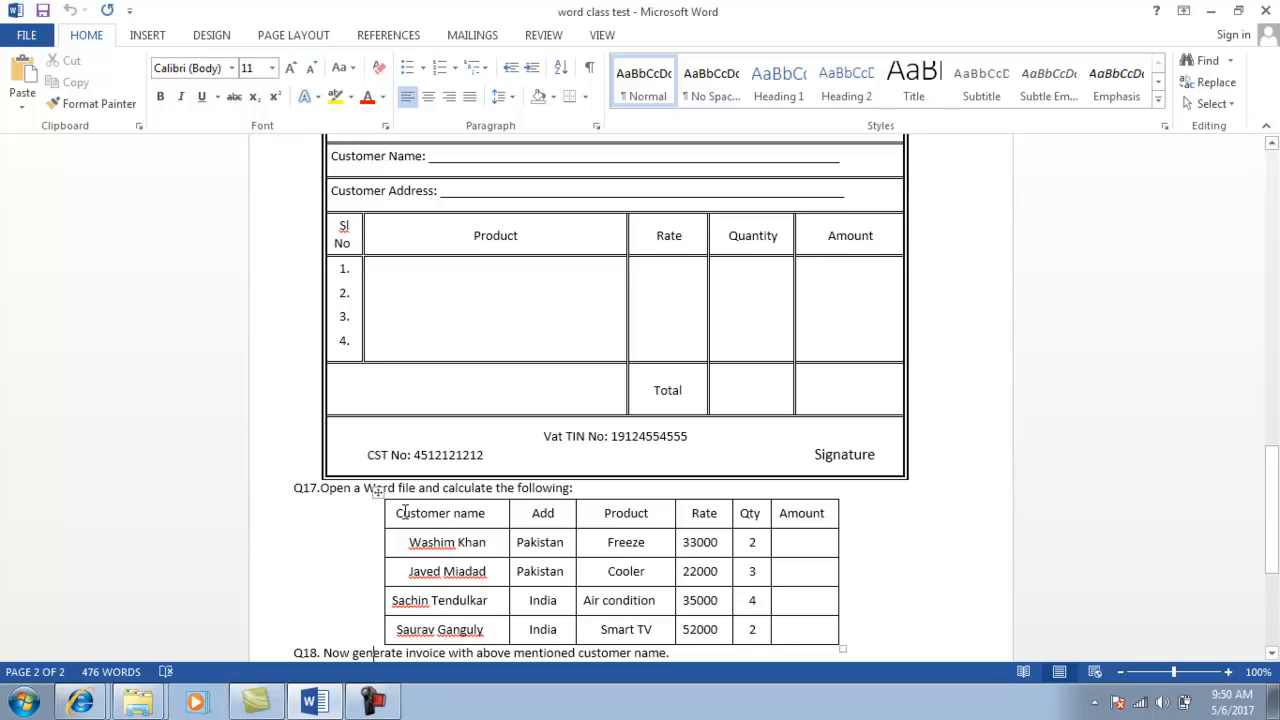
pyautogui.click(403, 513)
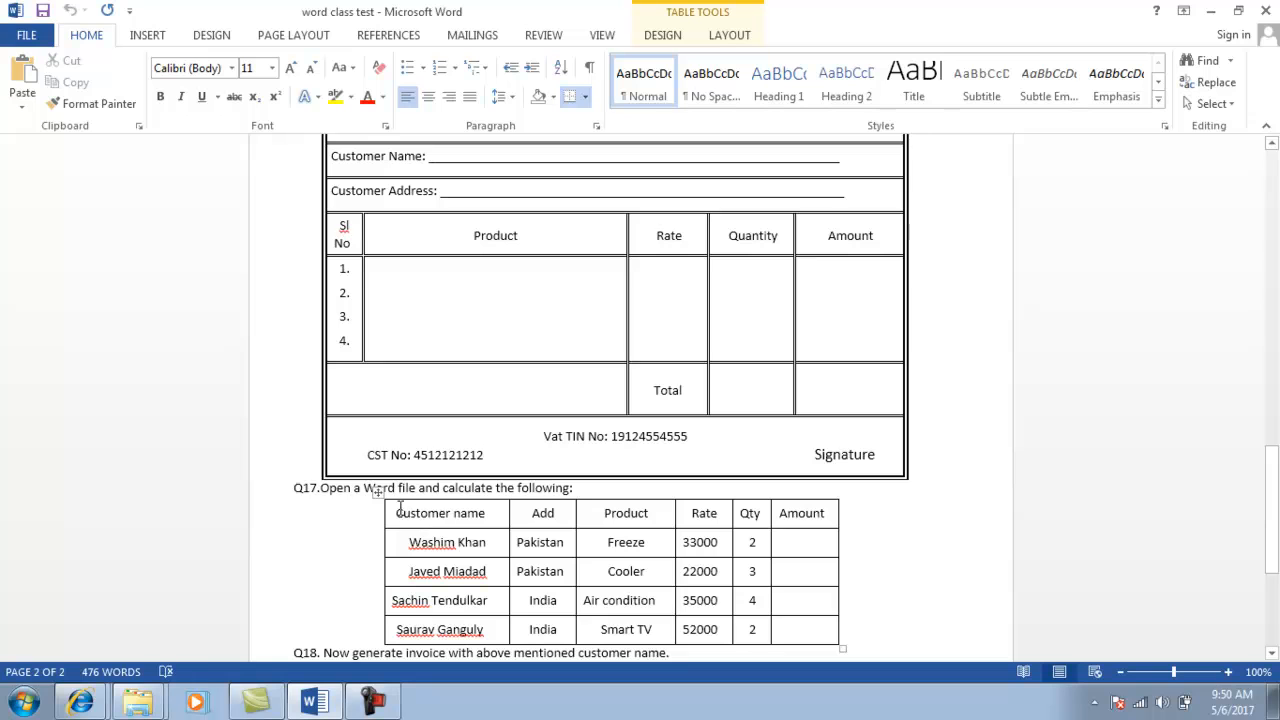
pyautogui.click(380, 495)
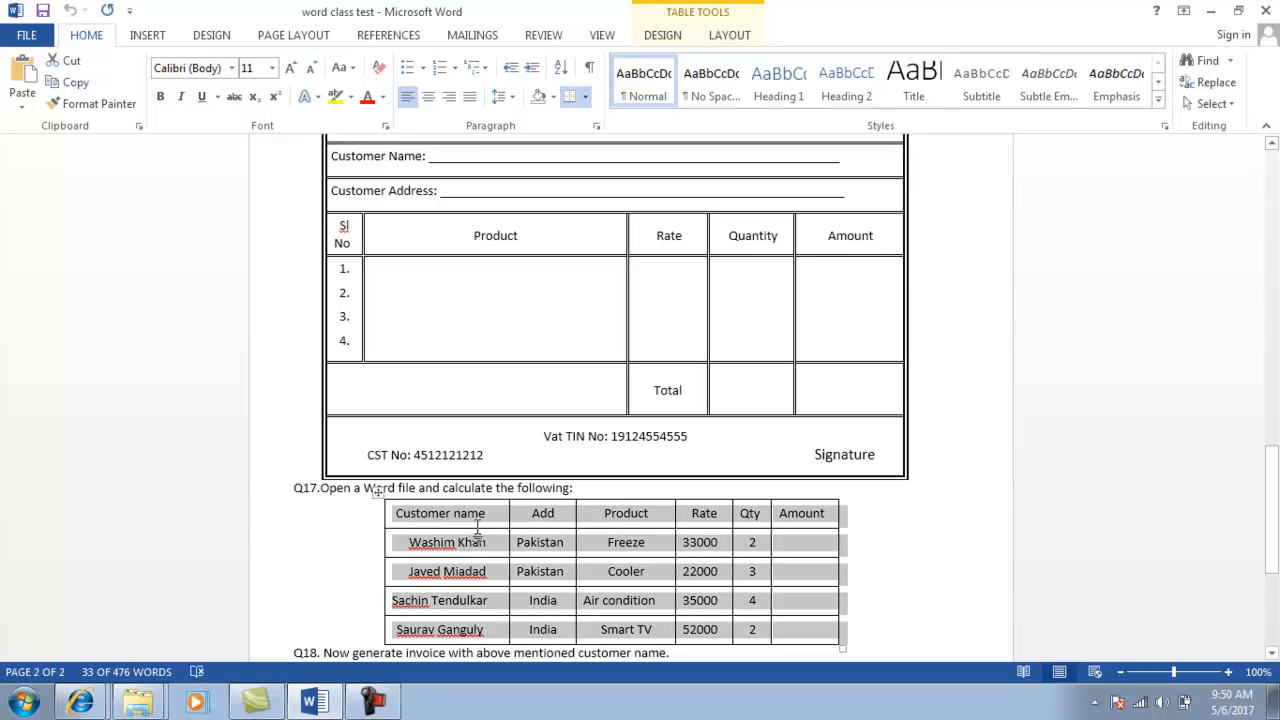
pyautogui.rightClick(477, 513)
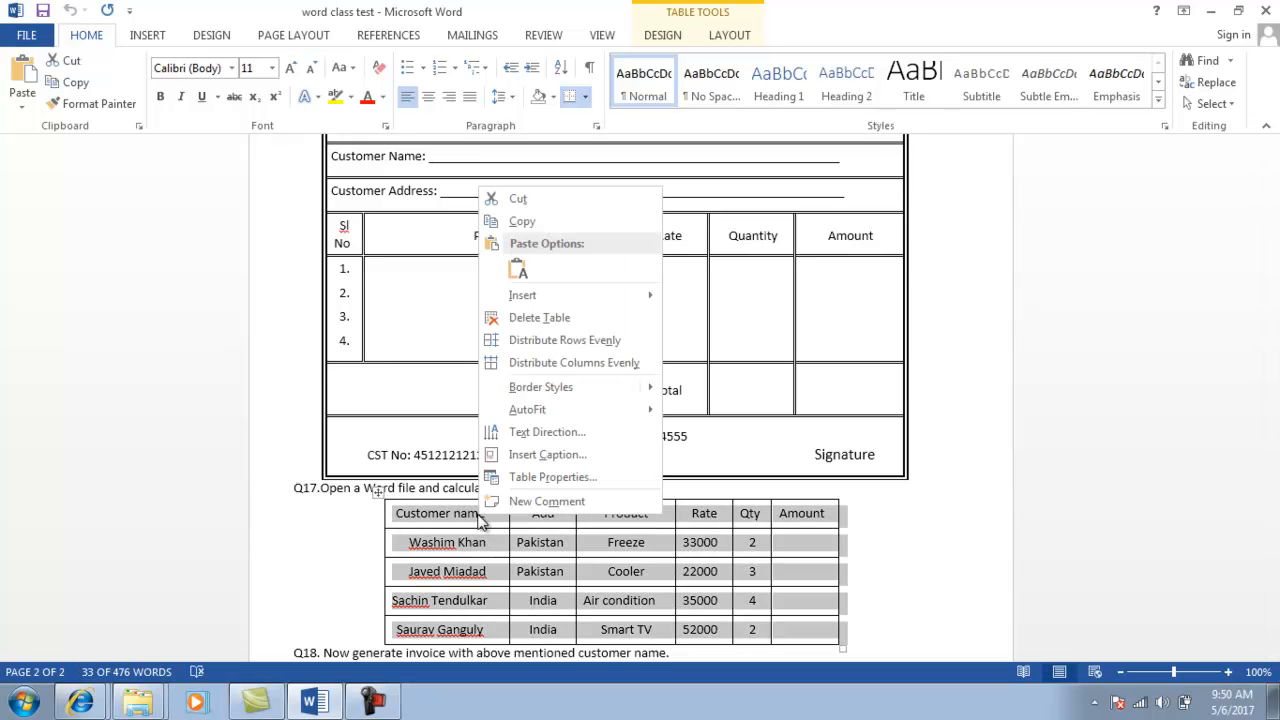
pyautogui.click(539, 223)
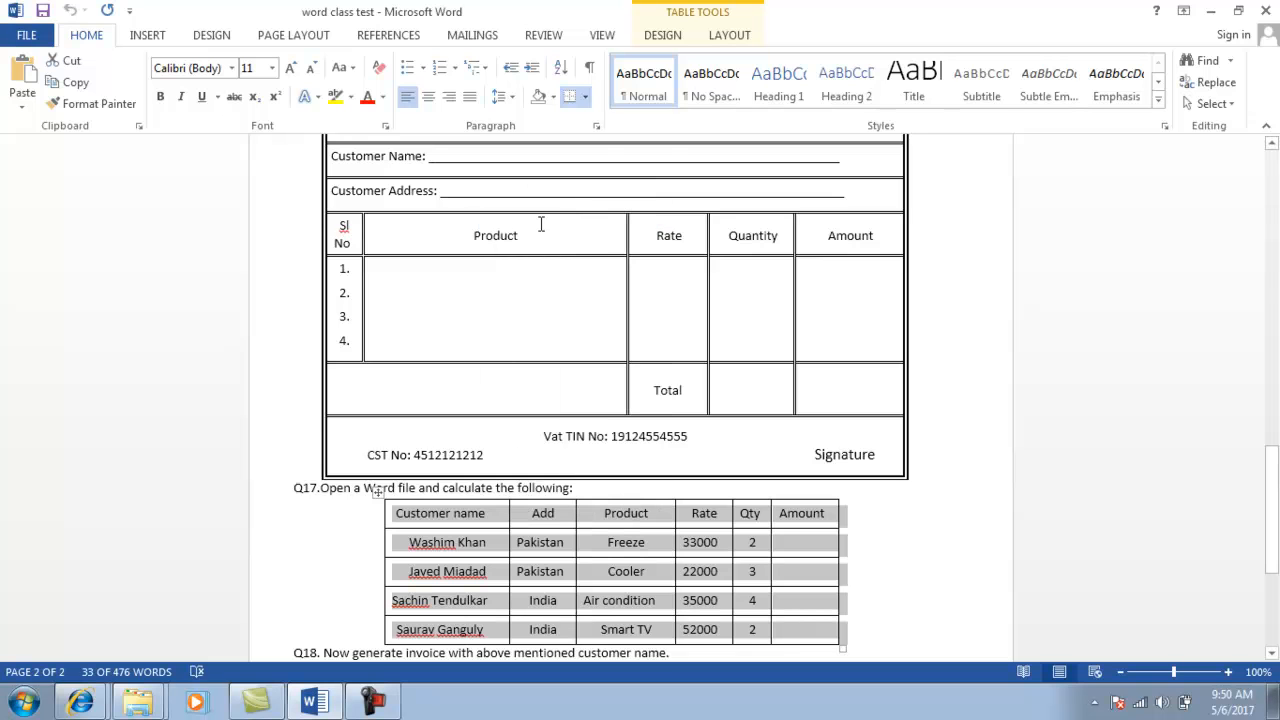
pyautogui.hotkey('alt', 'Tab')
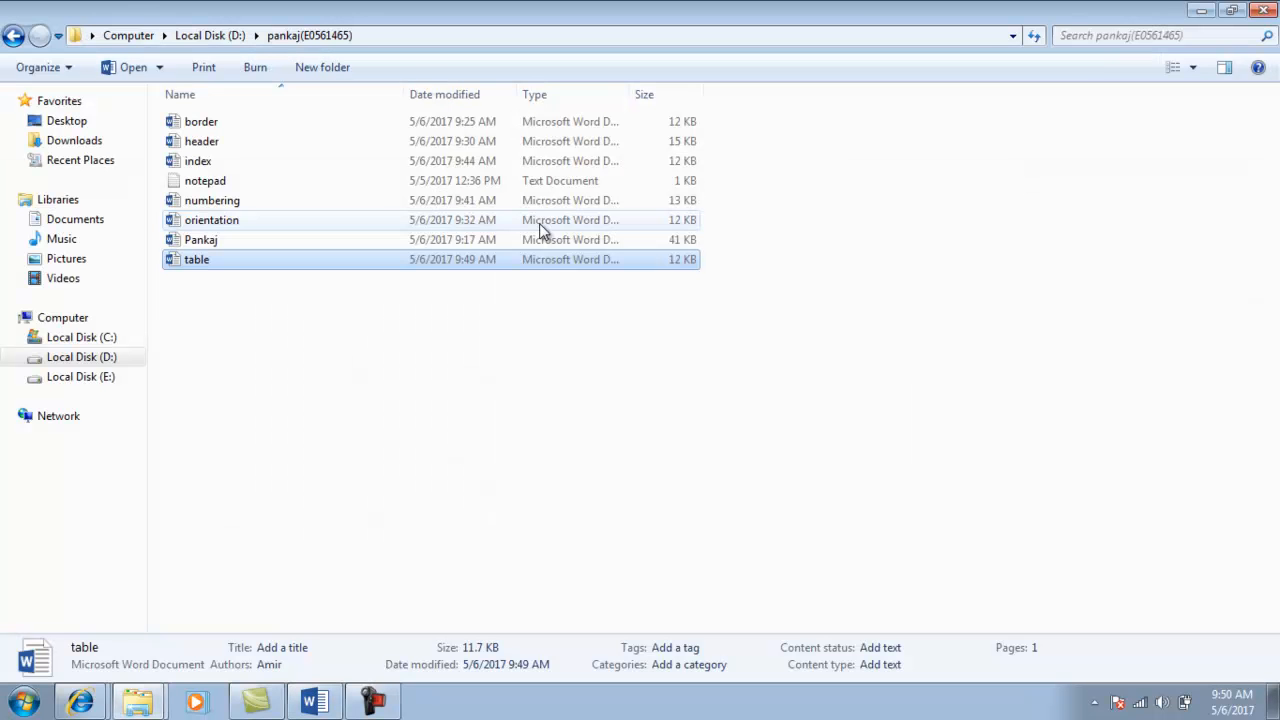
# Create a blank Word document named 'data file' in the drive D: folder and open it.
pyautogui.click(270, 327)
pyautogui.rightClick(270, 319)
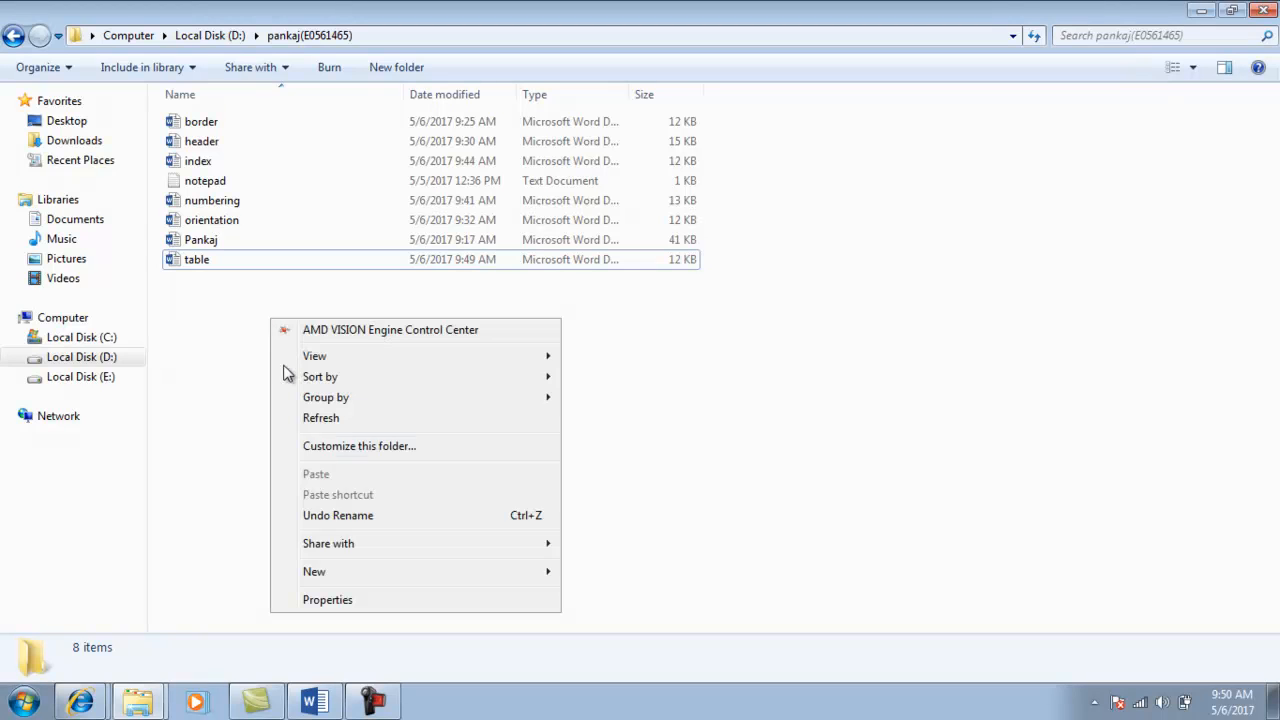
pyautogui.moveTo(337, 569)
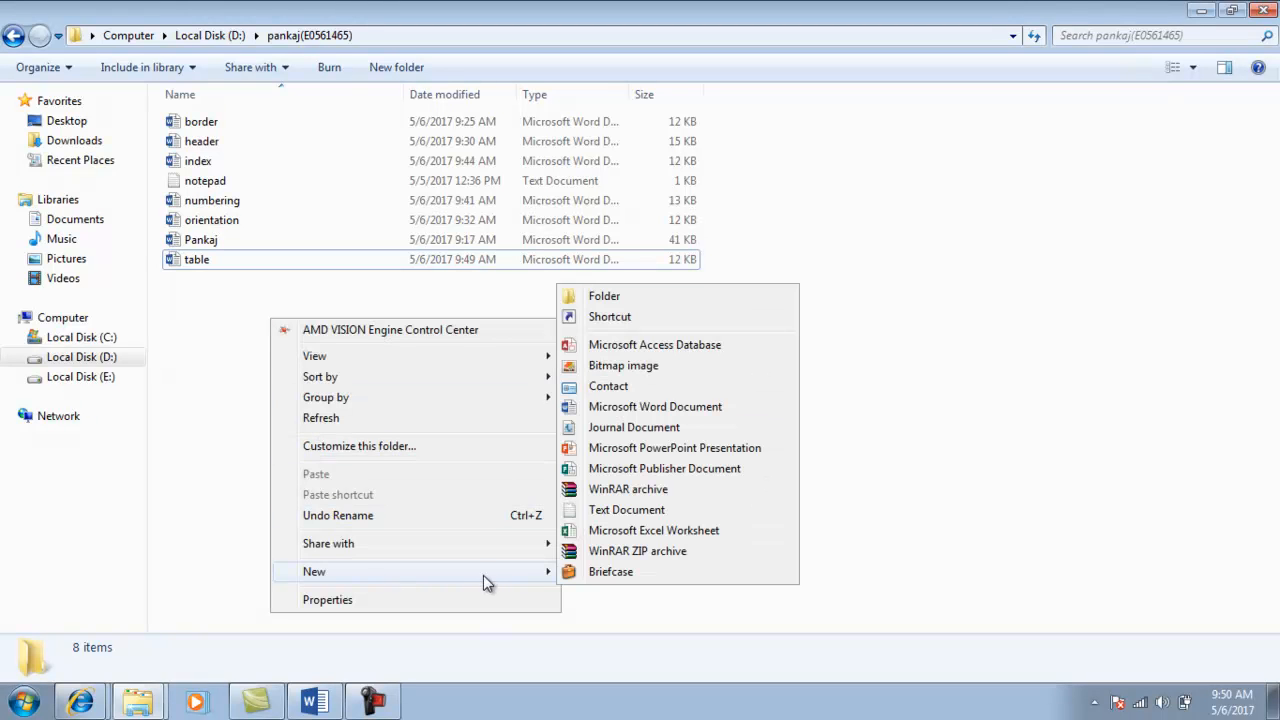
pyautogui.click(624, 408)
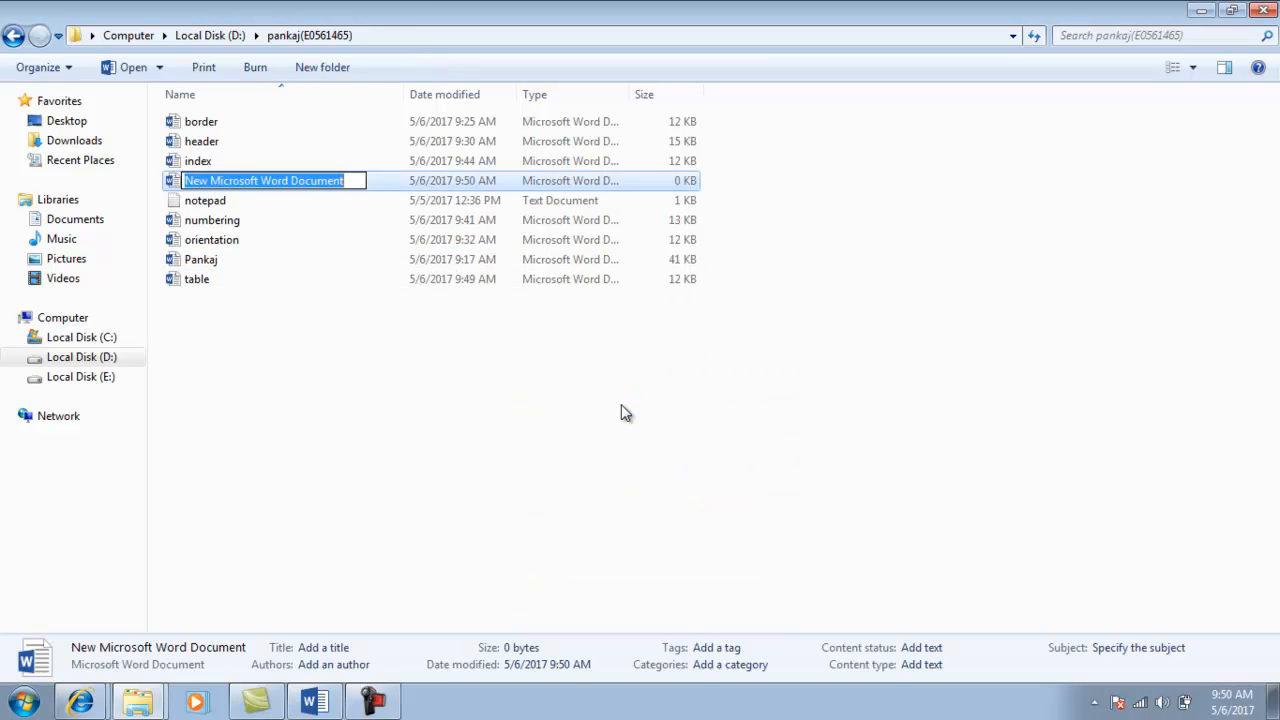
pyautogui.write('mail')
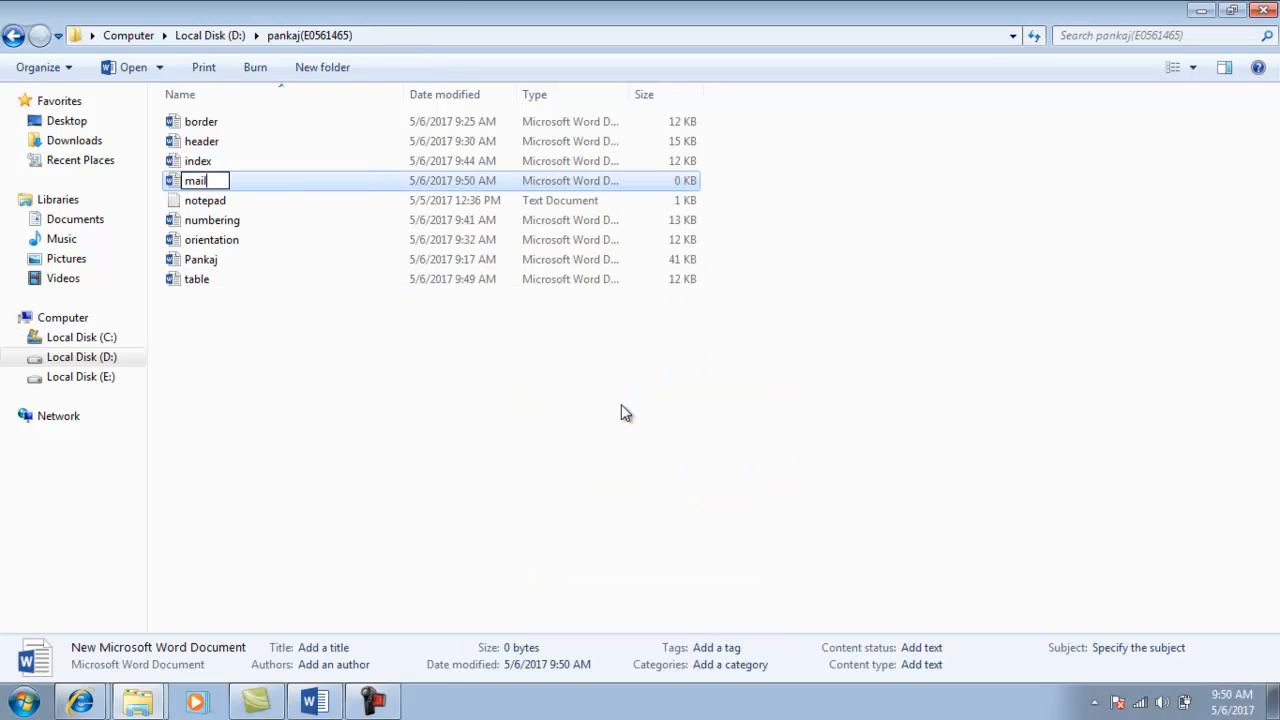
pyautogui.press('BackSpace')
pyautogui.press('BackSpace')
pyautogui.press('BackSpace')
pyautogui.press('BackSpace')
pyautogui.write('data file')
pyautogui.press('Return')
pyautogui.press('Return')
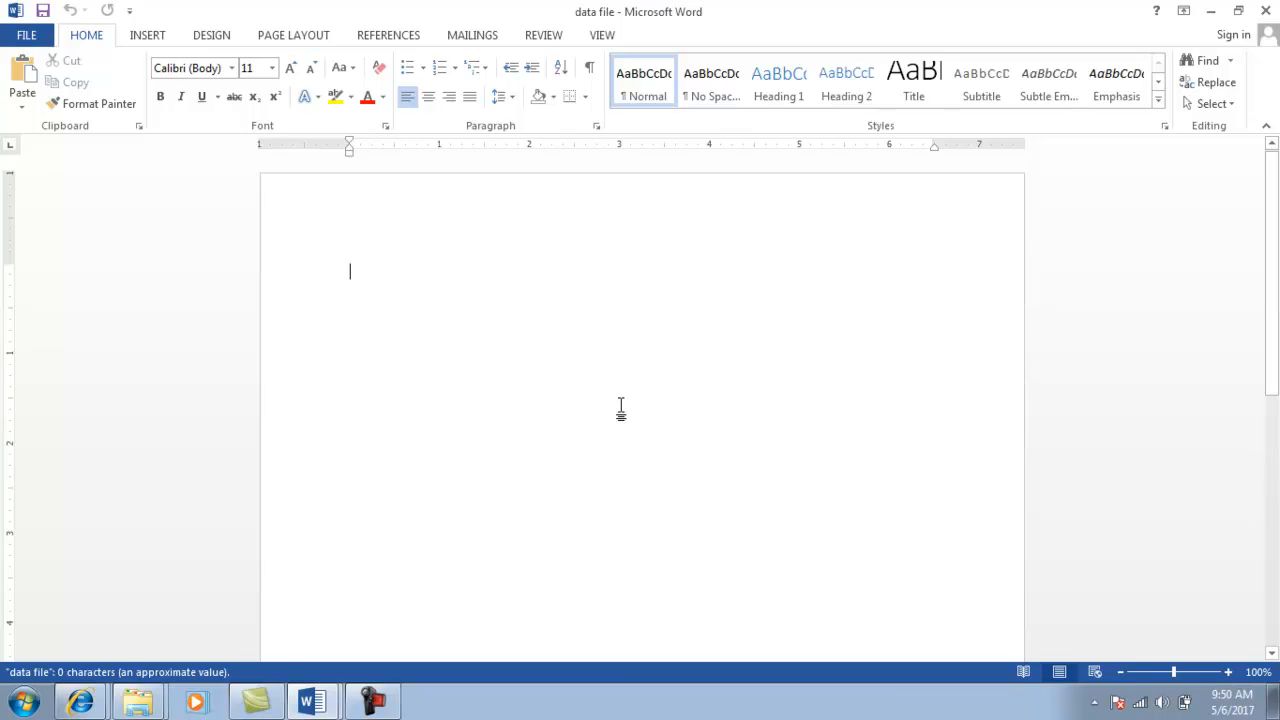
# Paste the customer table and fill the Amount column with 66000, 66000, 87000 and 65000.
pyautogui.hotkey('ctrl', 'v')
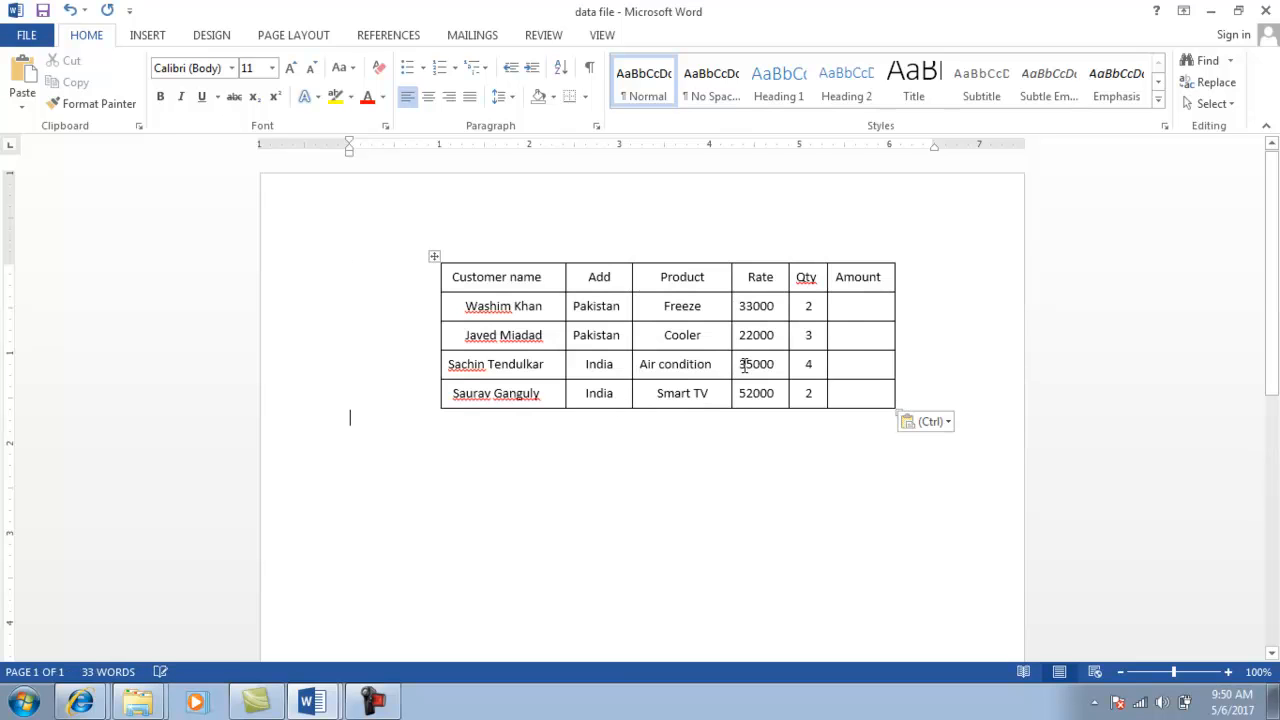
pyautogui.click(862, 305)
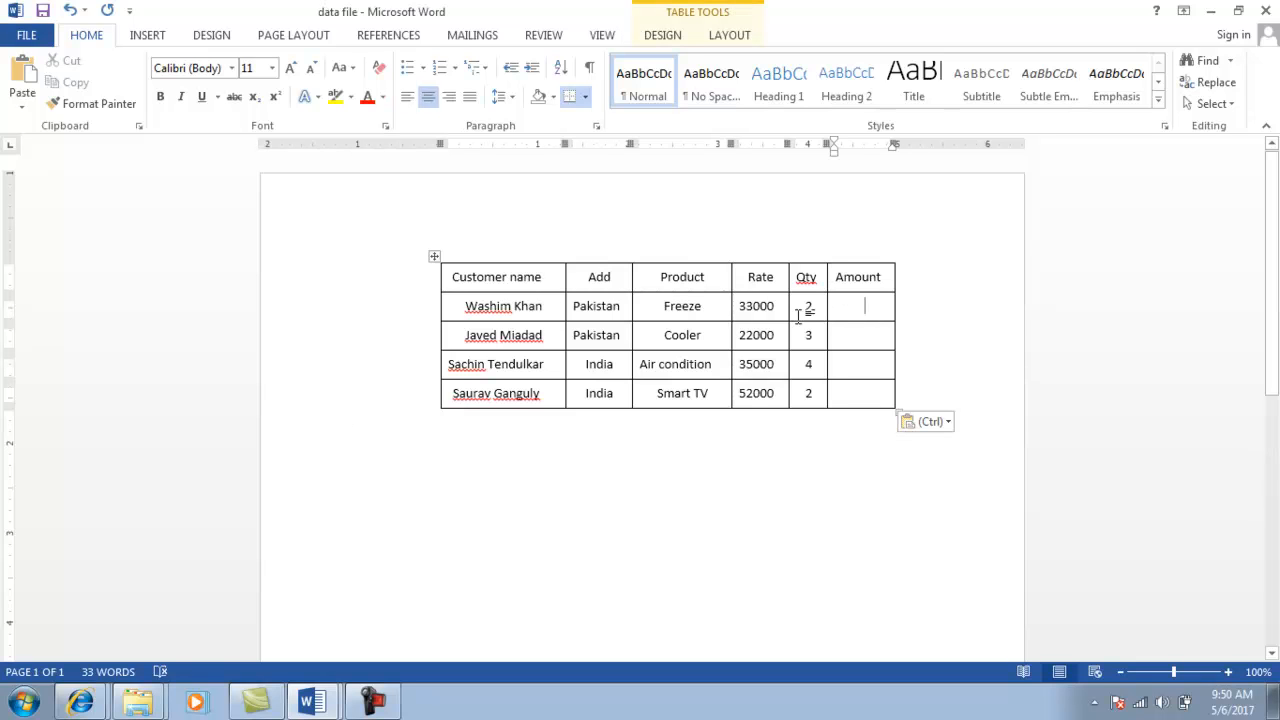
pyautogui.write('6')
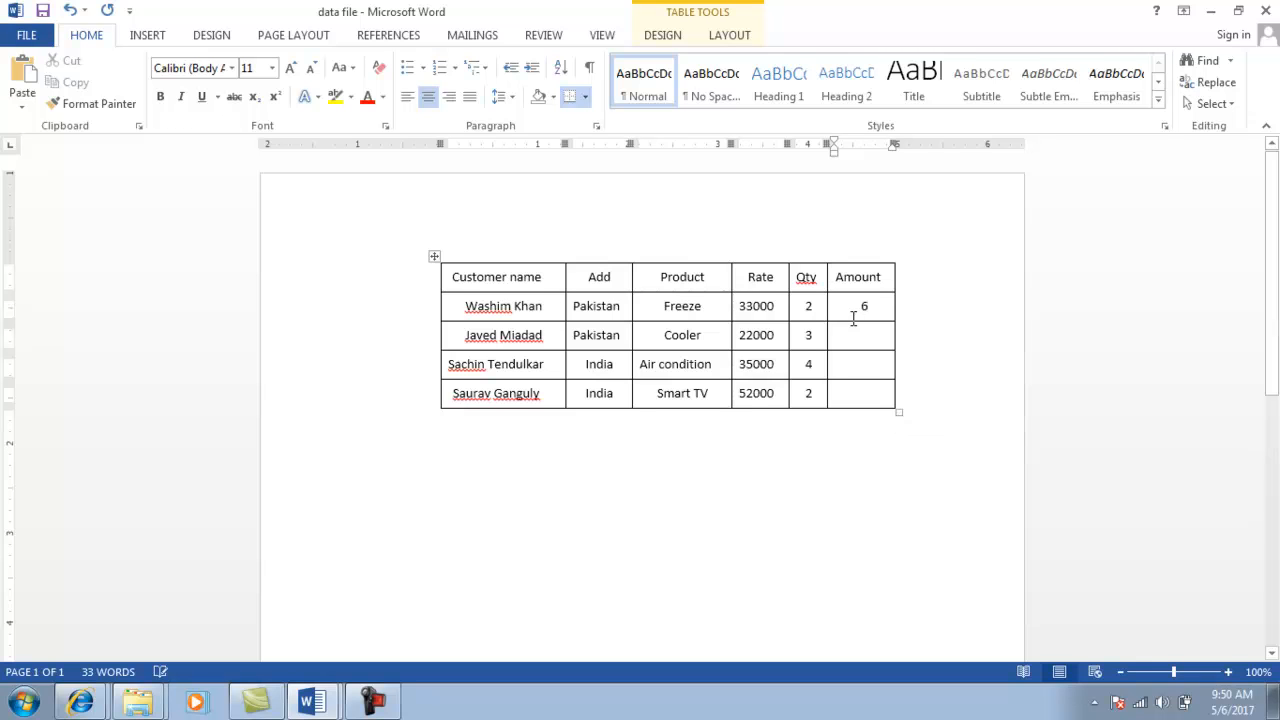
pyautogui.write('6000')
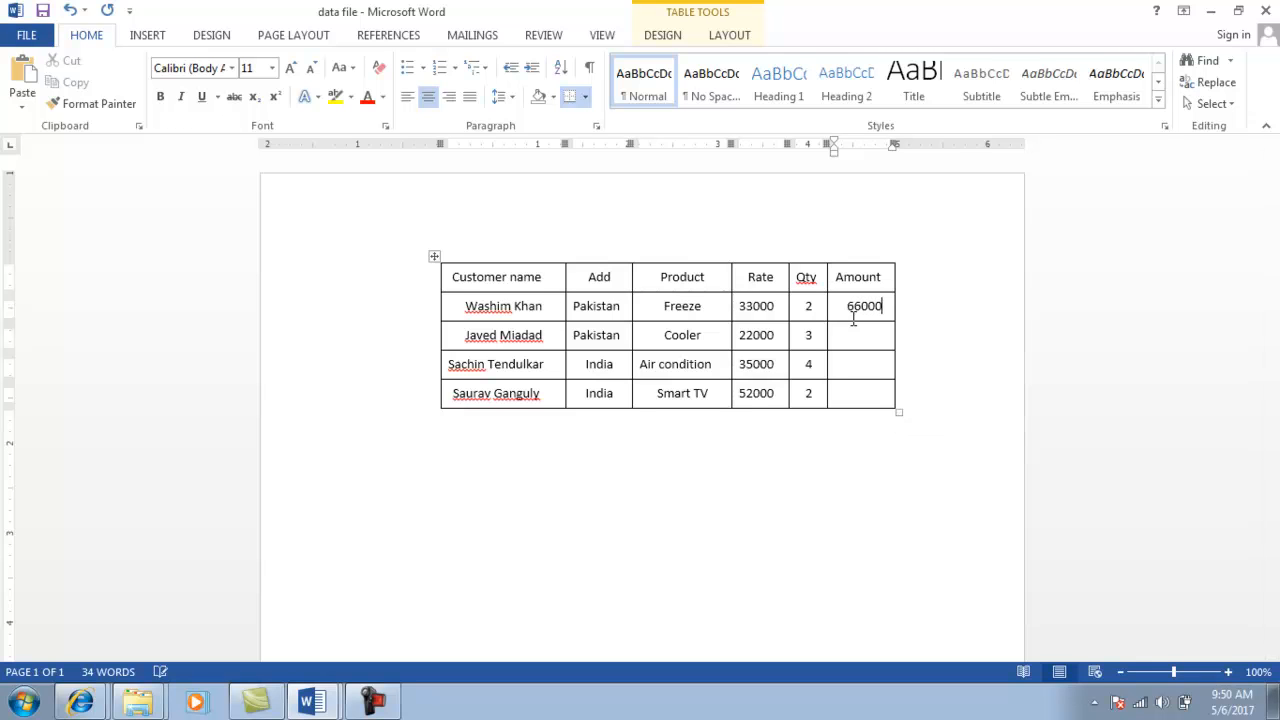
pyautogui.press('Tab')
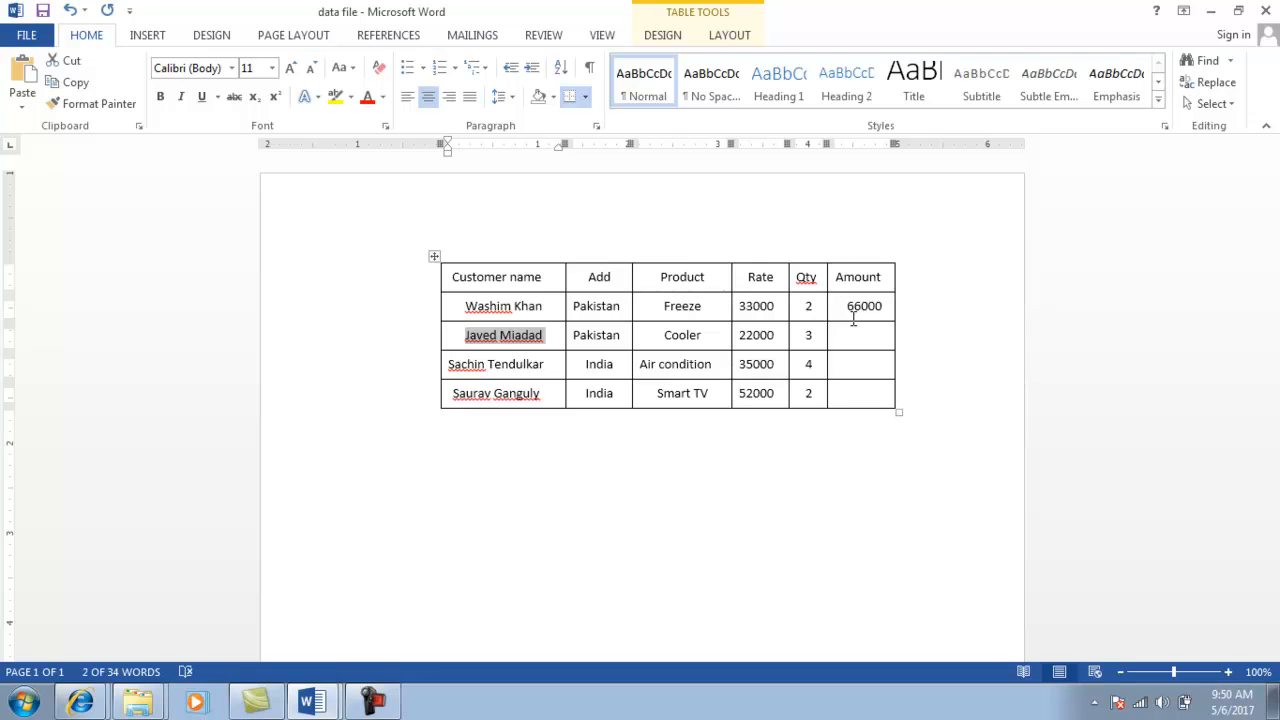
pyautogui.click(853, 336)
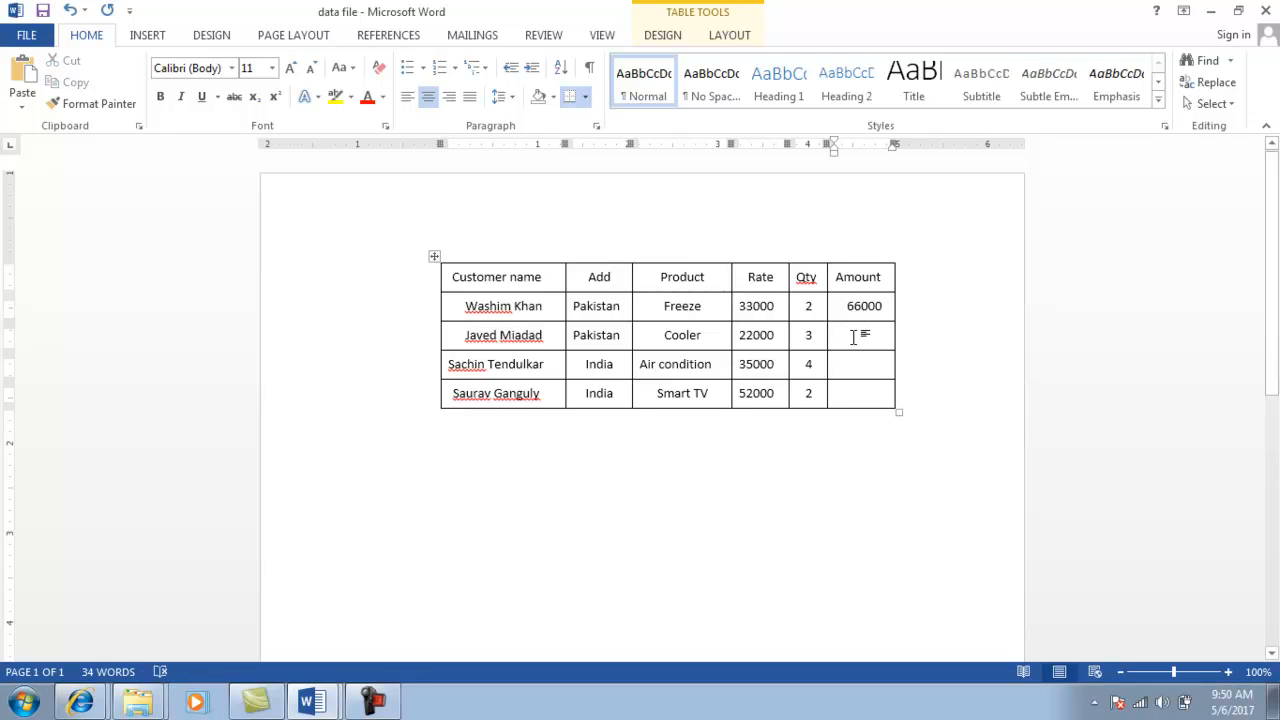
pyautogui.write('66000')
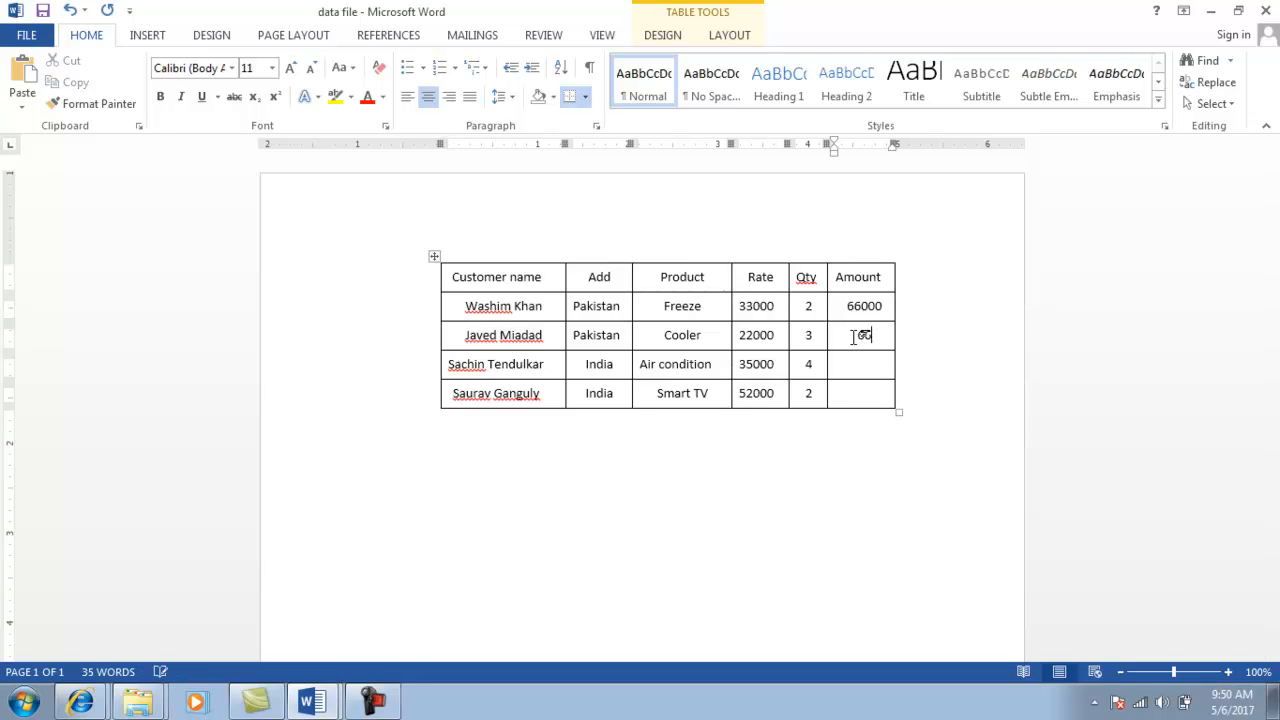
pyautogui.press('Tab')
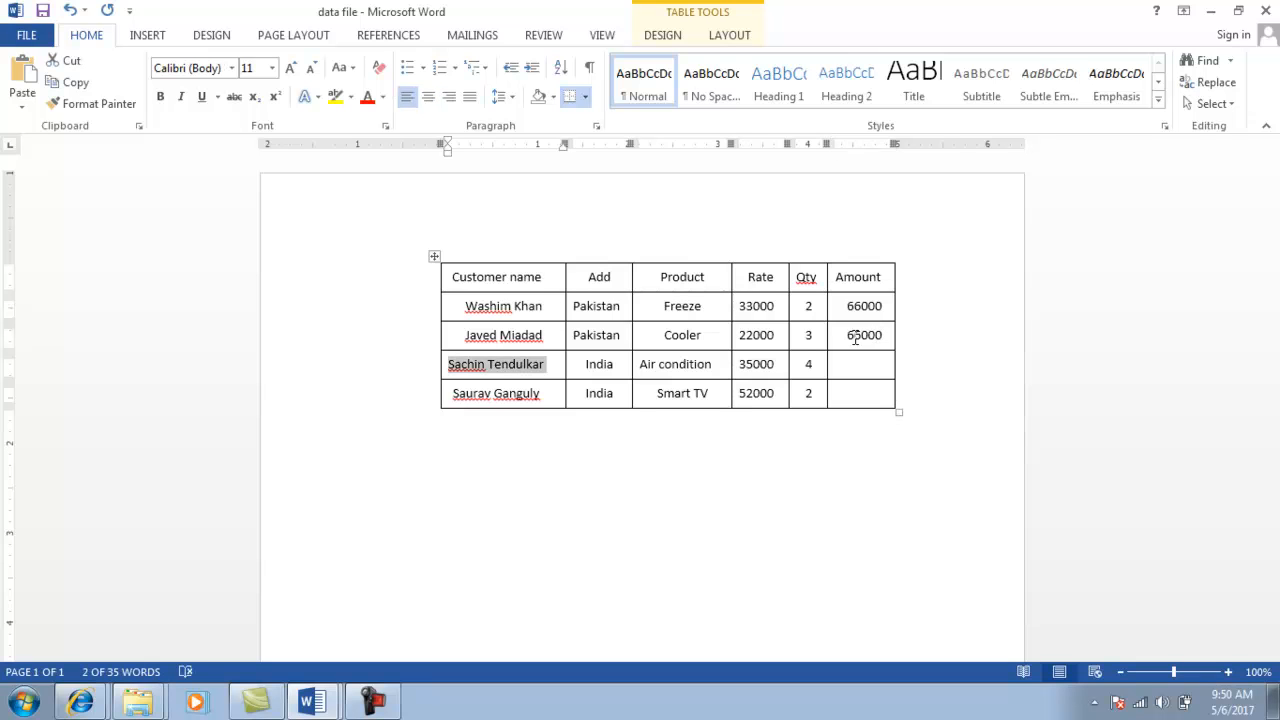
pyautogui.press('Tab')
pyautogui.press('Tab')
pyautogui.press('Tab')
pyautogui.press('Tab')
pyautogui.press('Tab')
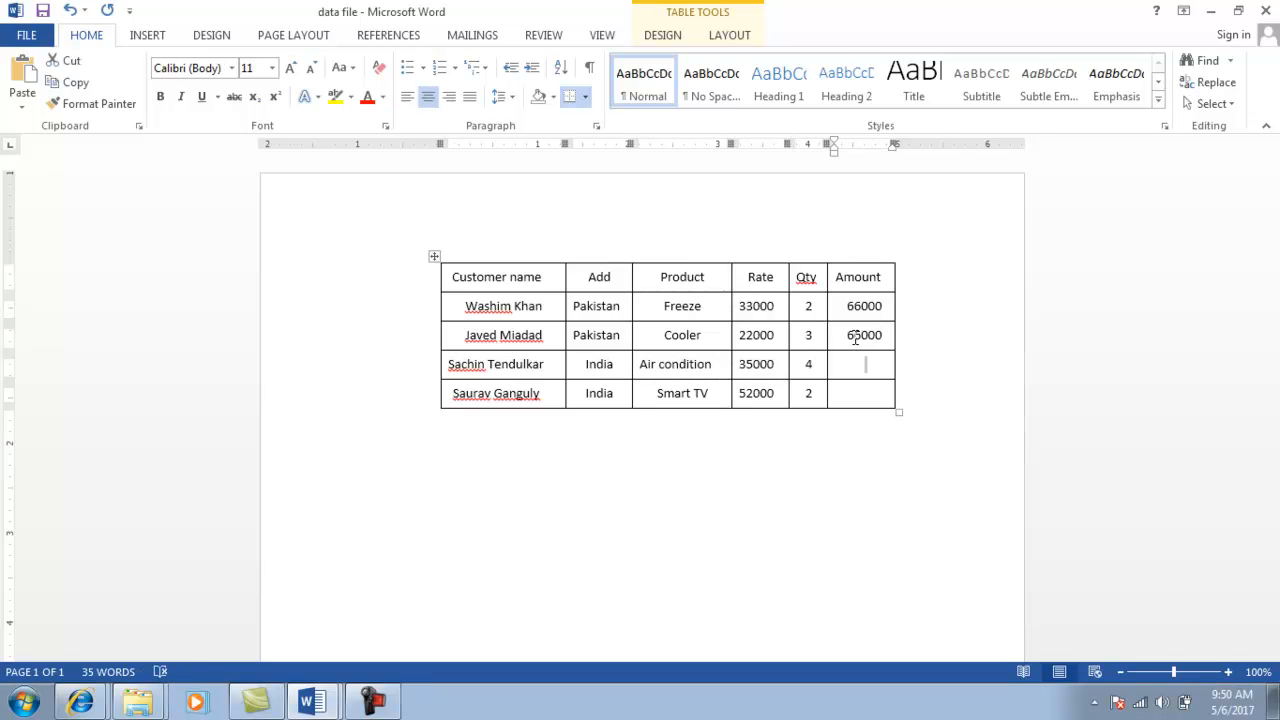
pyautogui.write('87000')
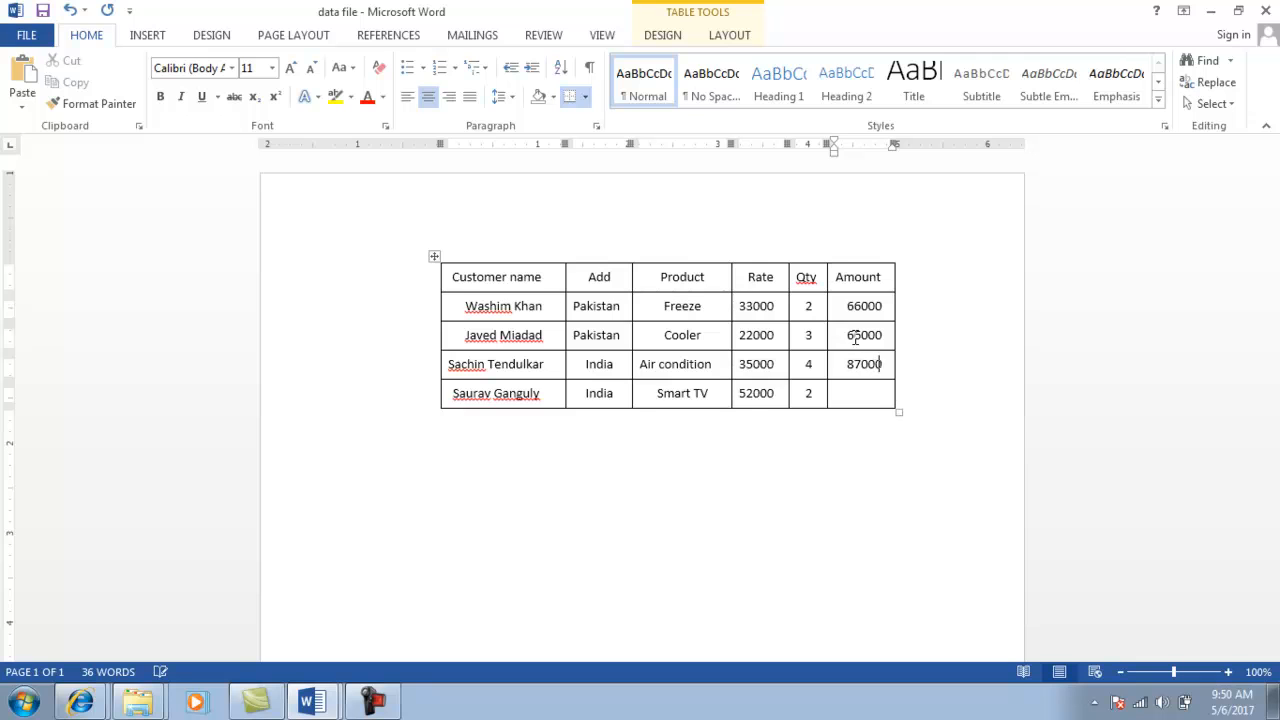
pyautogui.press('Tab')
pyautogui.press('Tab')
pyautogui.press('Tab')
pyautogui.press('Tab')
pyautogui.press('Tab')
pyautogui.press('Tab')
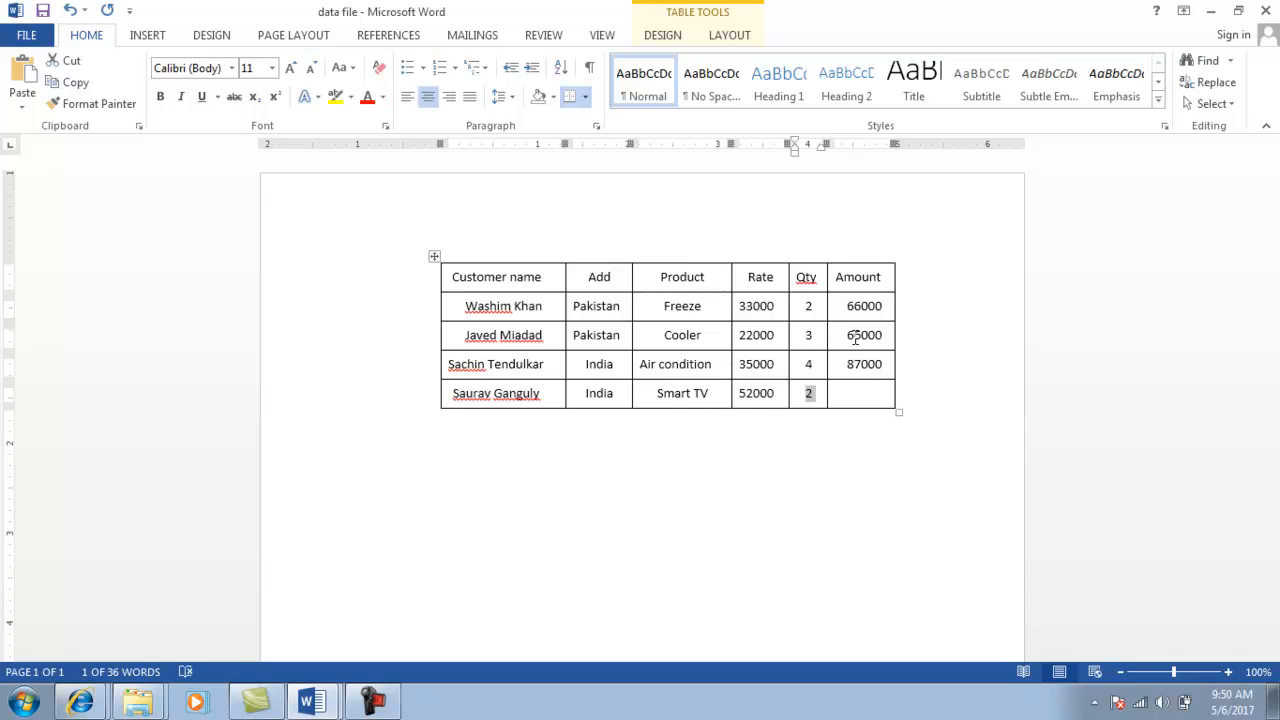
pyautogui.write('65000')
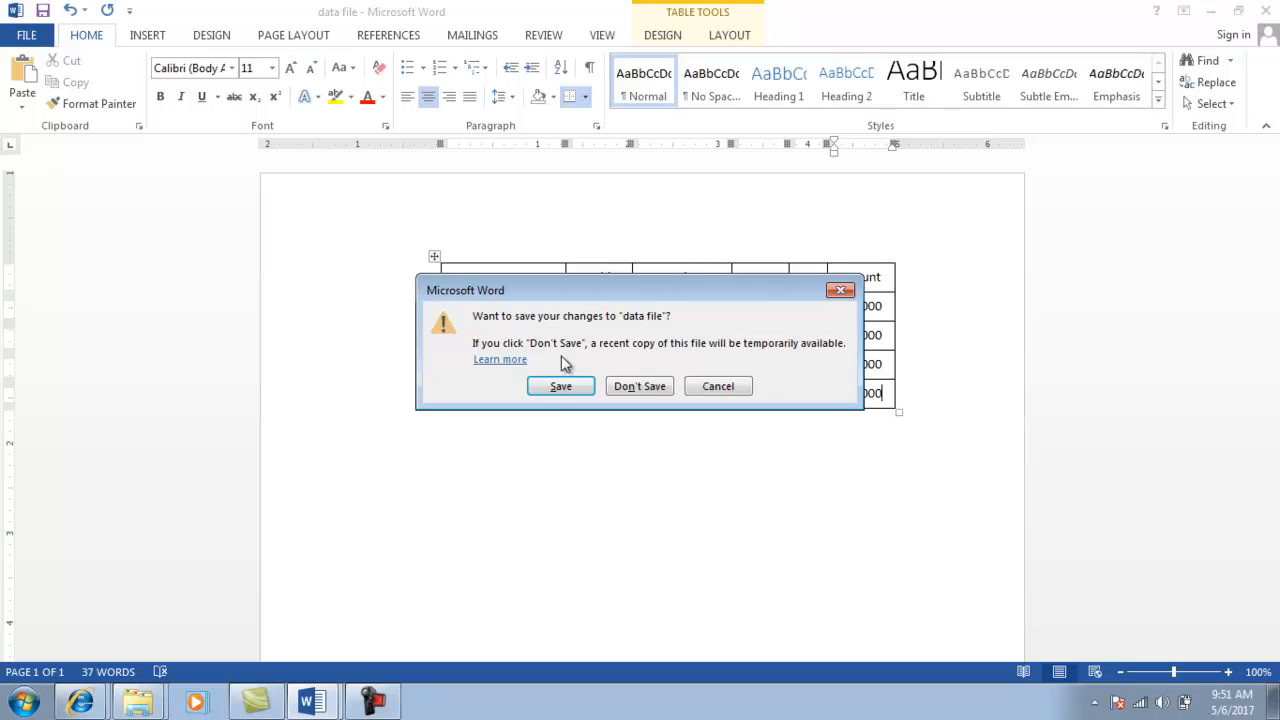
# Save the changes to 'data file' as it closes.
pyautogui.click(556, 394)
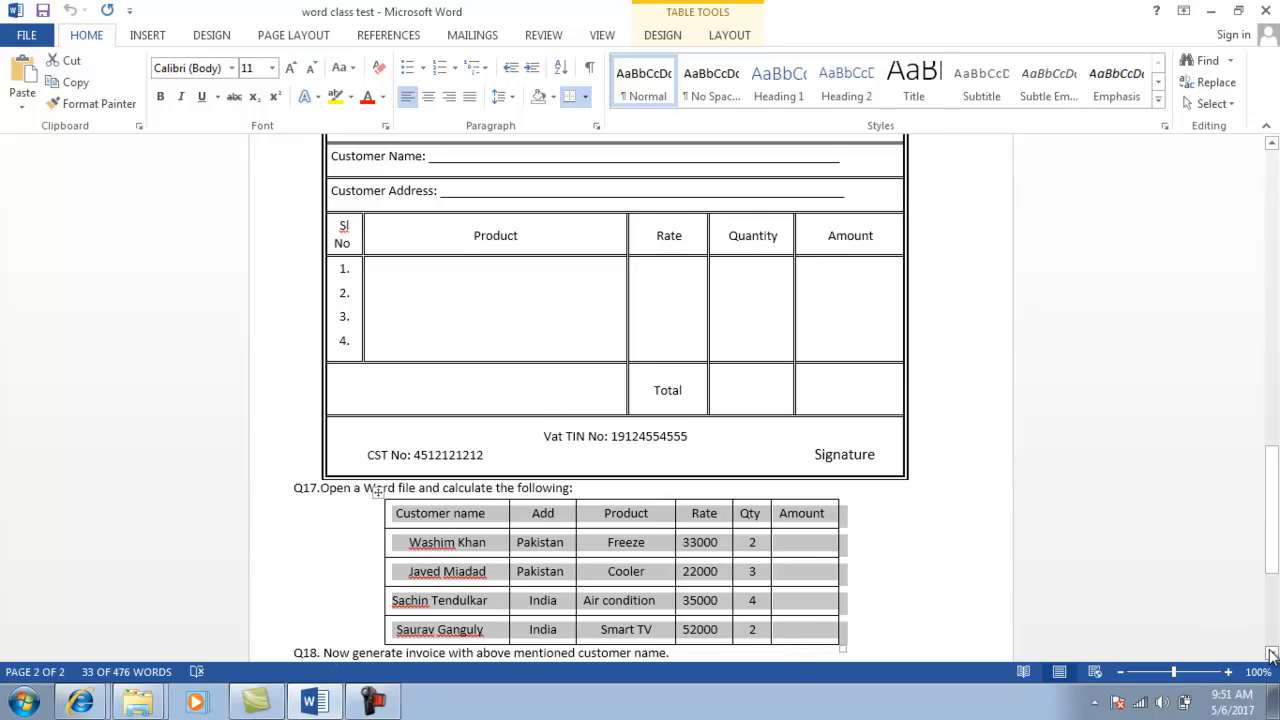
pyautogui.click(1272, 655)
pyautogui.click(1272, 655)
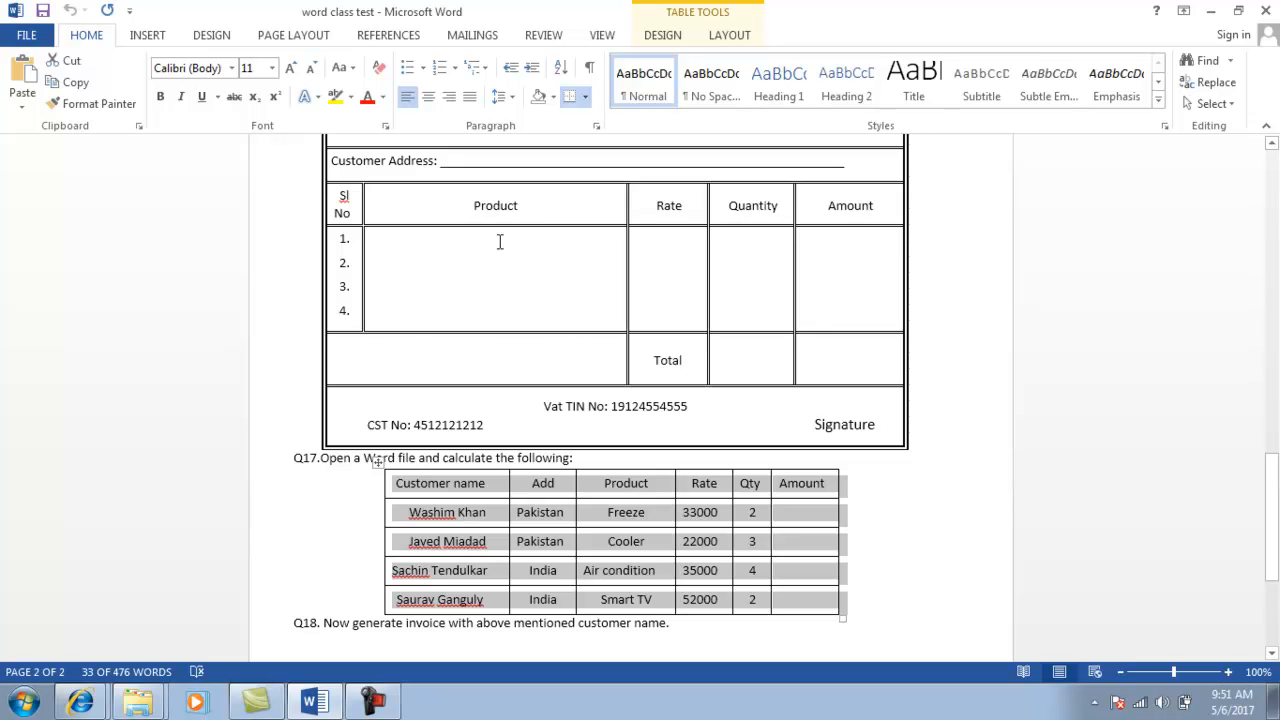
# Open the 'table' invoice template from the folder and place the cursor inside its table.
pyautogui.hotkey('alt', 'Tab')
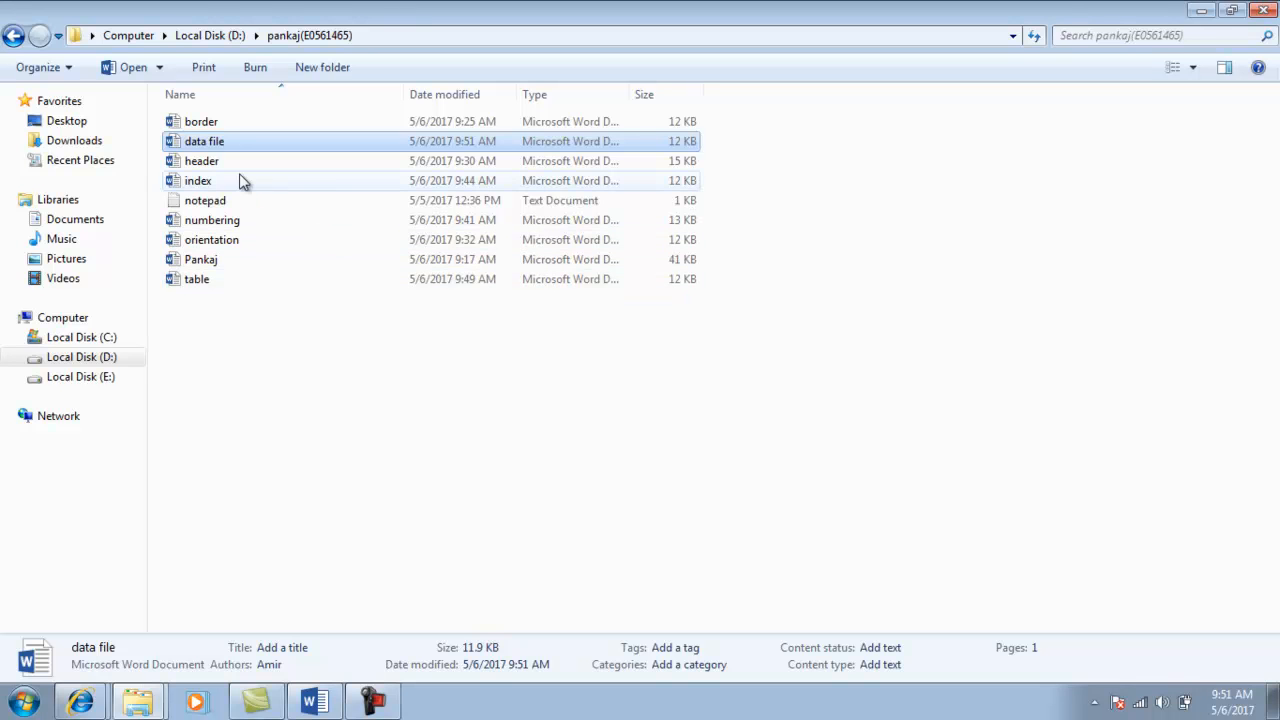
pyautogui.doubleClick(197, 281)
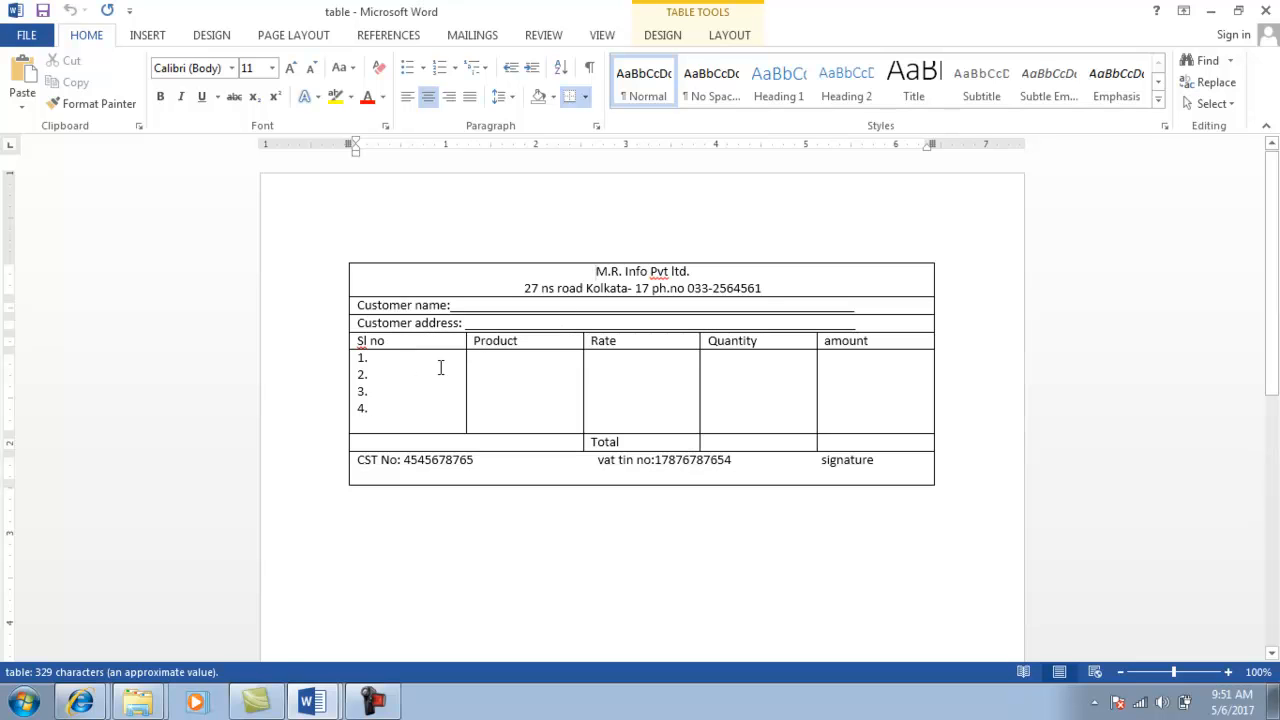
pyautogui.click(497, 369)
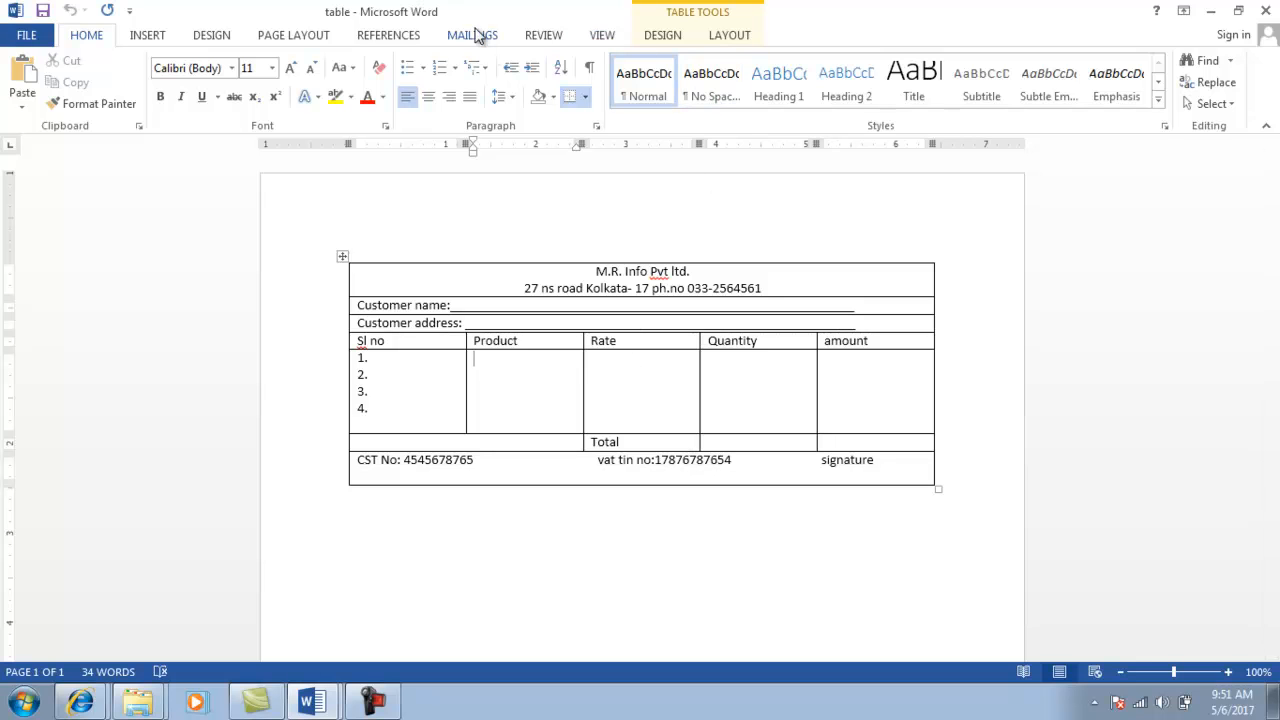
# Switch to the Mailings ribbon to reveal the mail merge tools.
pyautogui.click(476, 36)
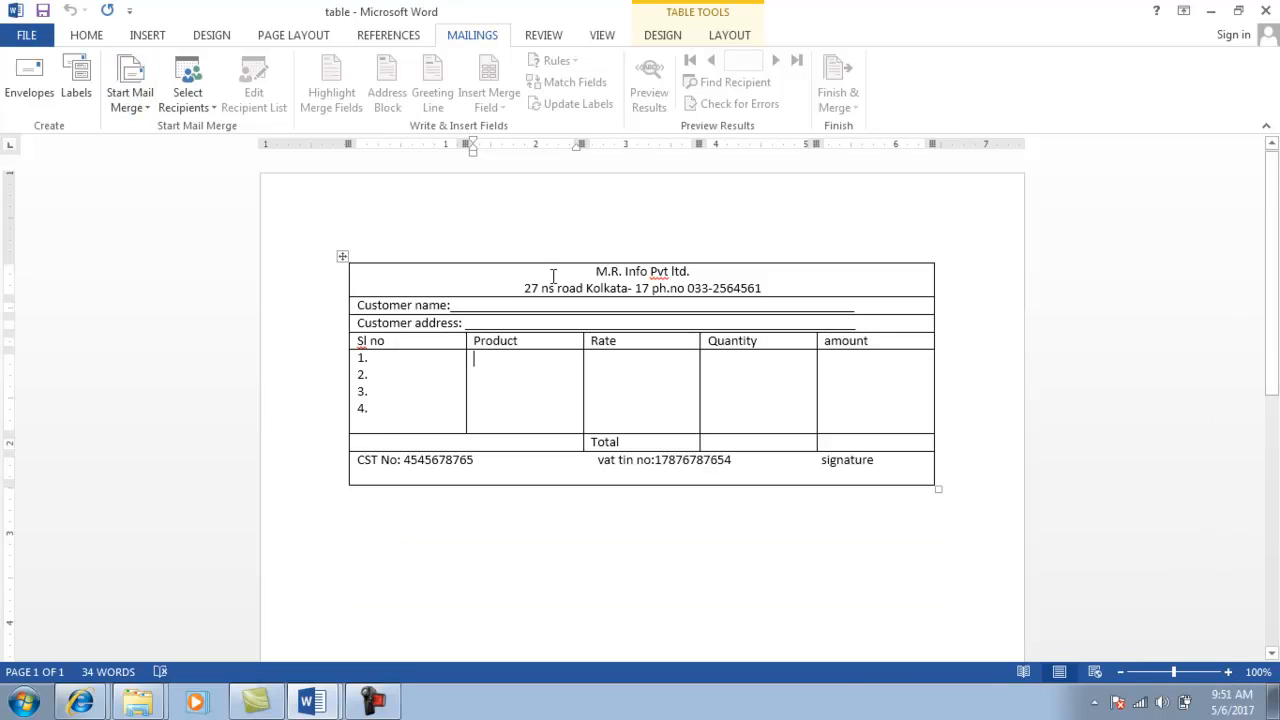
# Use the existing 'data file' from the folder on drive D as the recipient list.
pyautogui.click(210, 146)
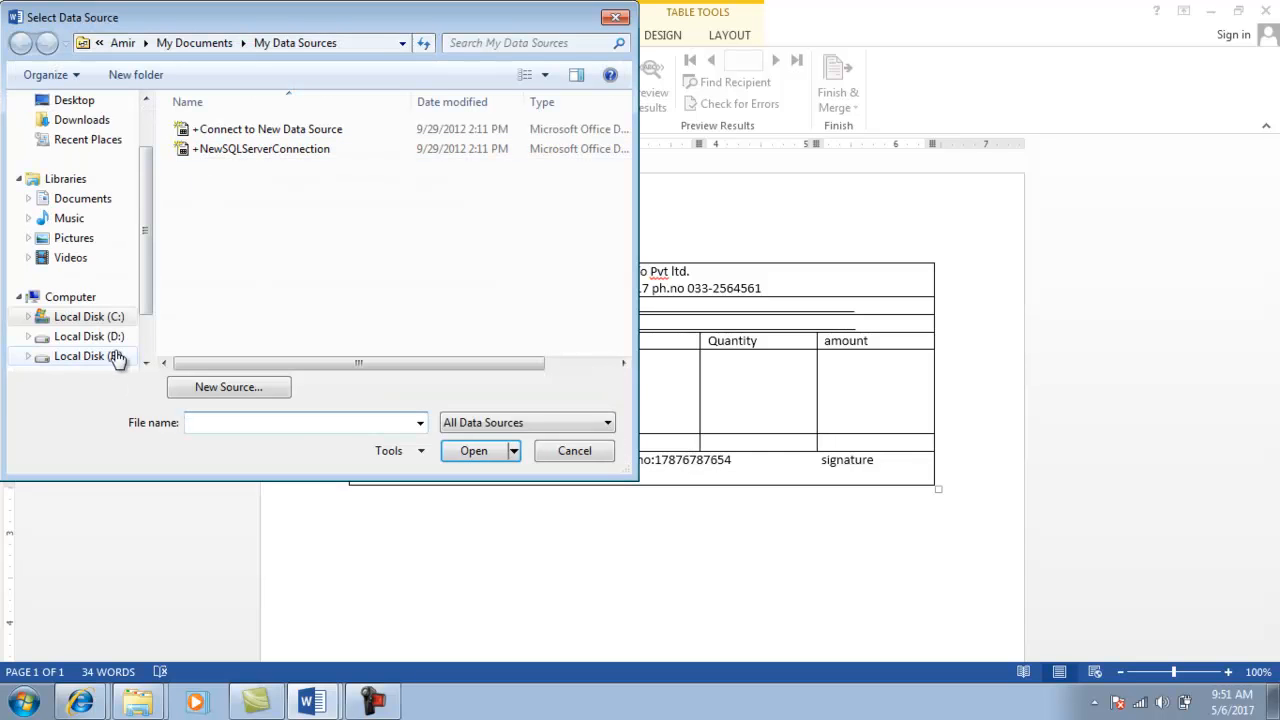
pyautogui.click(100, 337)
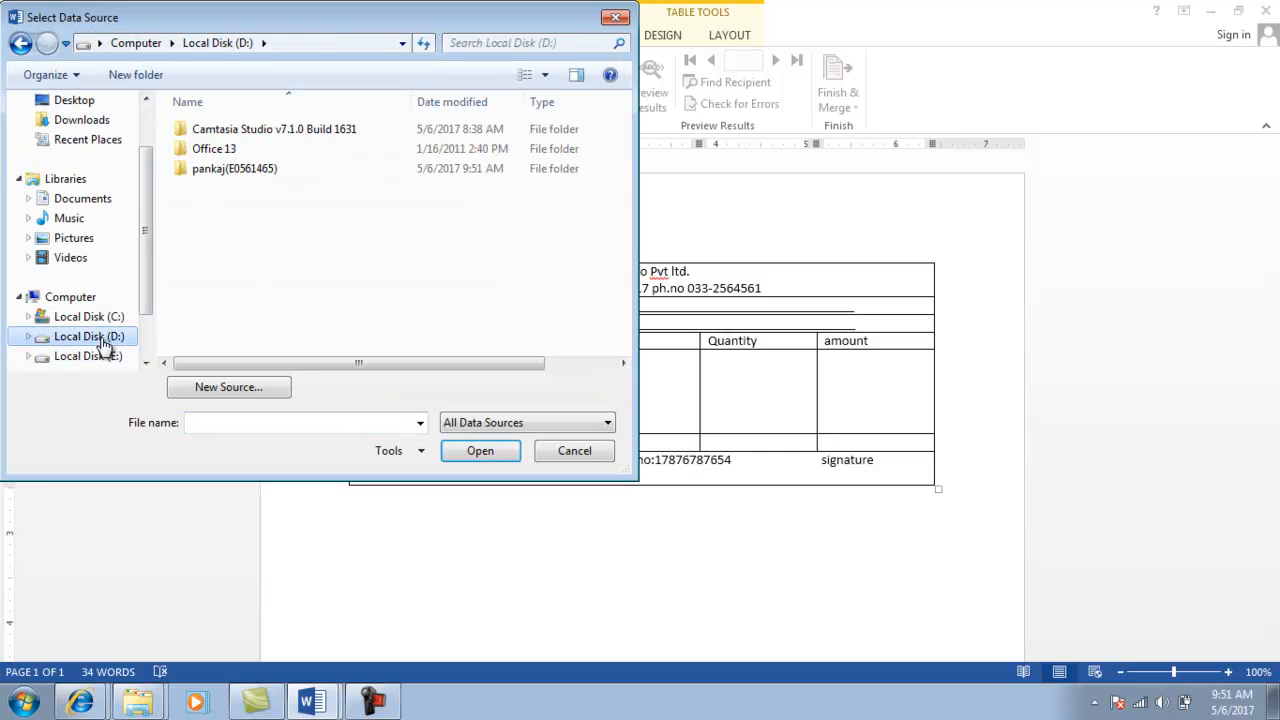
pyautogui.click(235, 170)
pyautogui.doubleClick(237, 172)
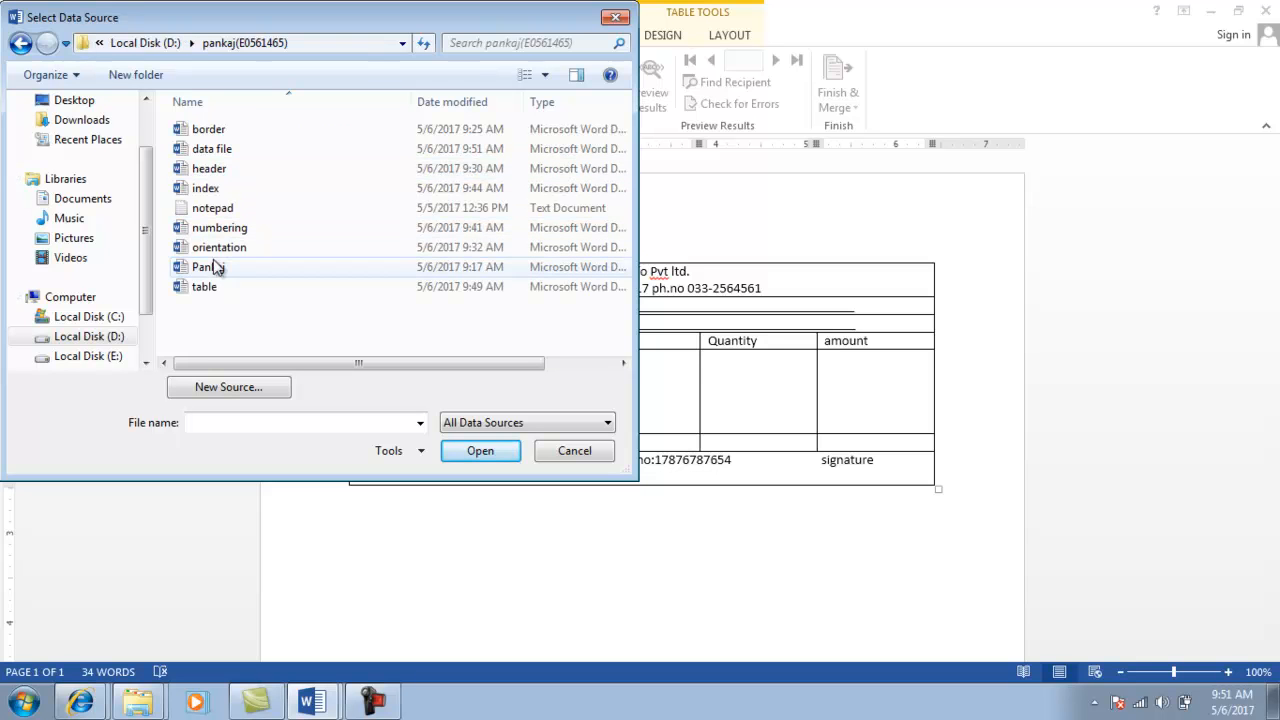
pyautogui.click(215, 152)
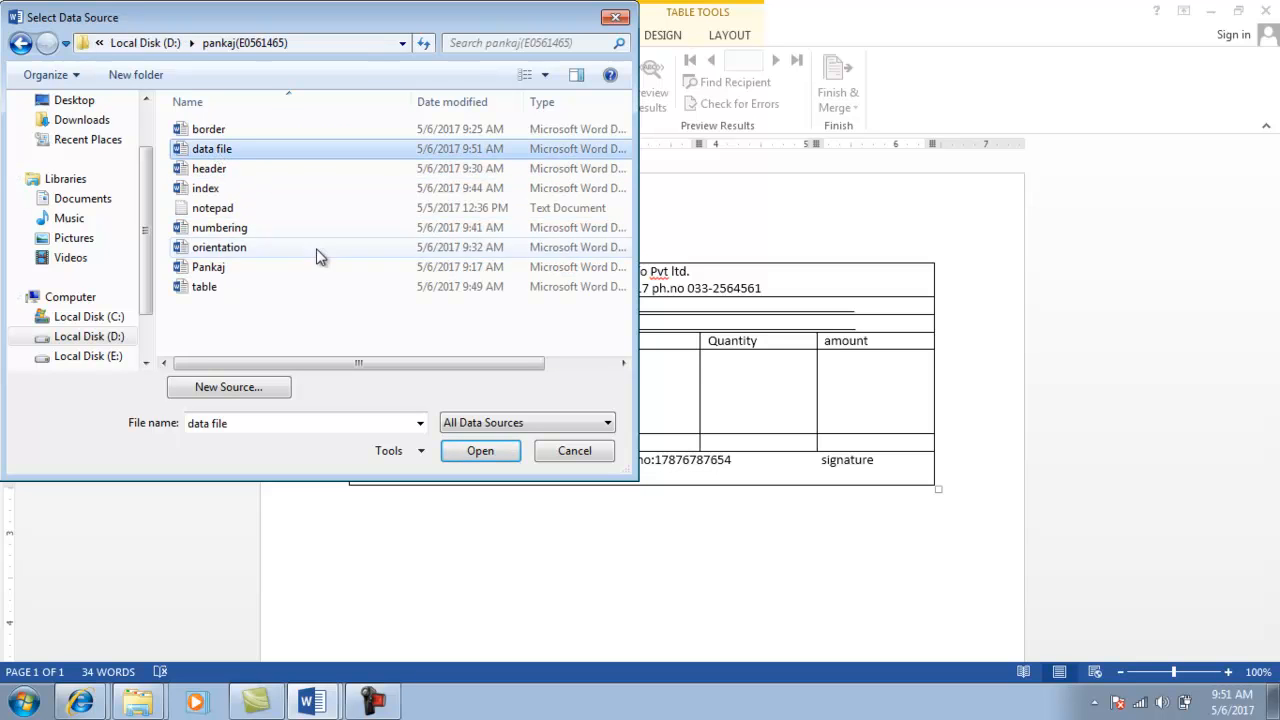
pyautogui.click(466, 450)
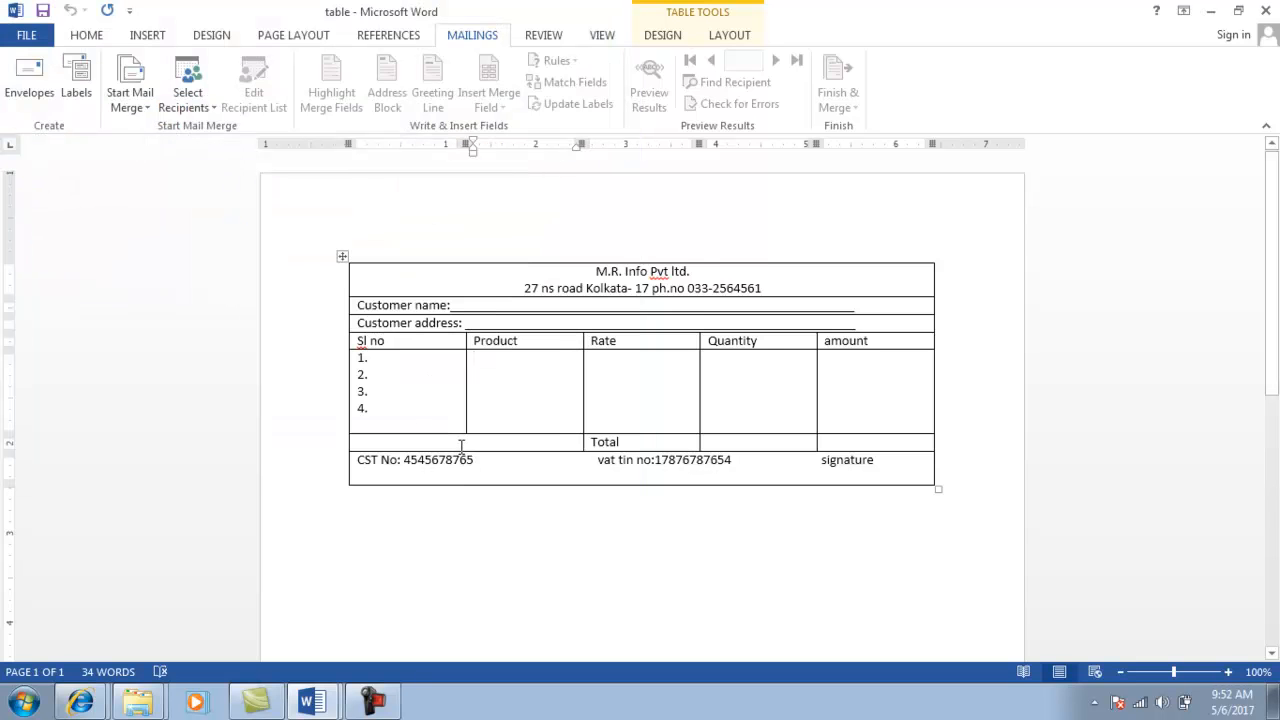
pyautogui.click(484, 305)
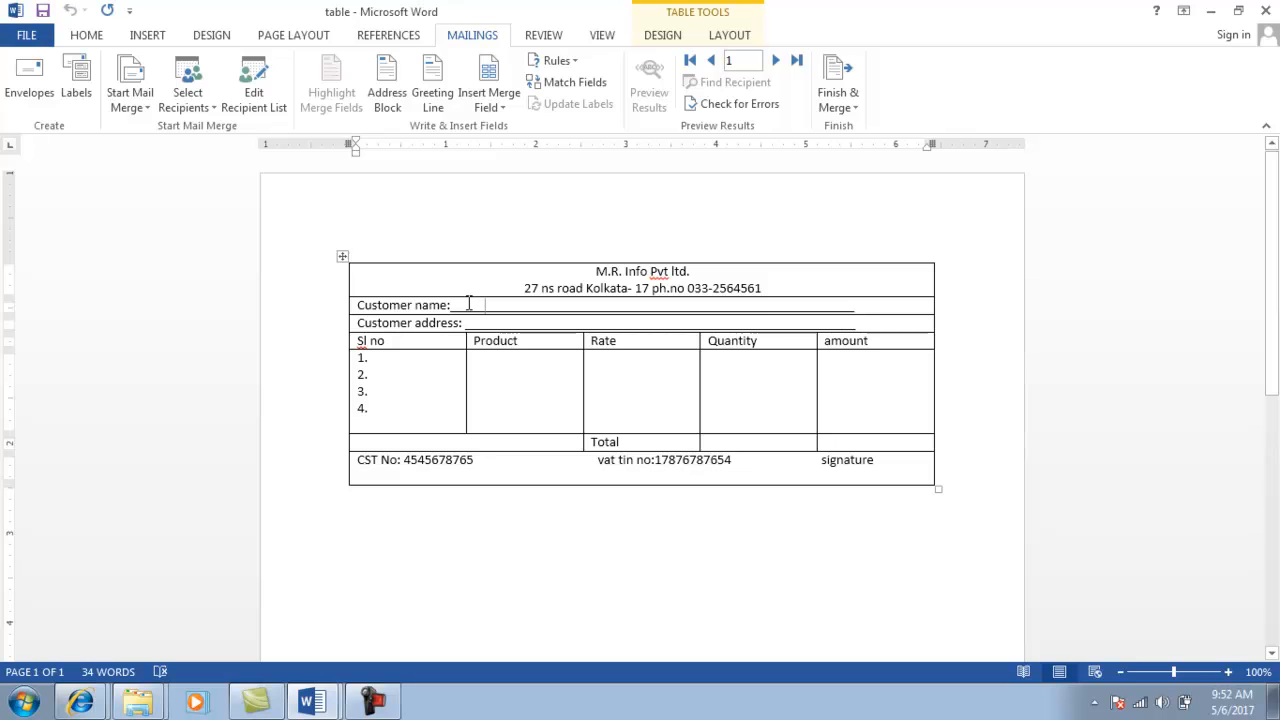
# Insert the Customer_name and Add merge fields after the customer name and address labels.
pyautogui.click(508, 126)
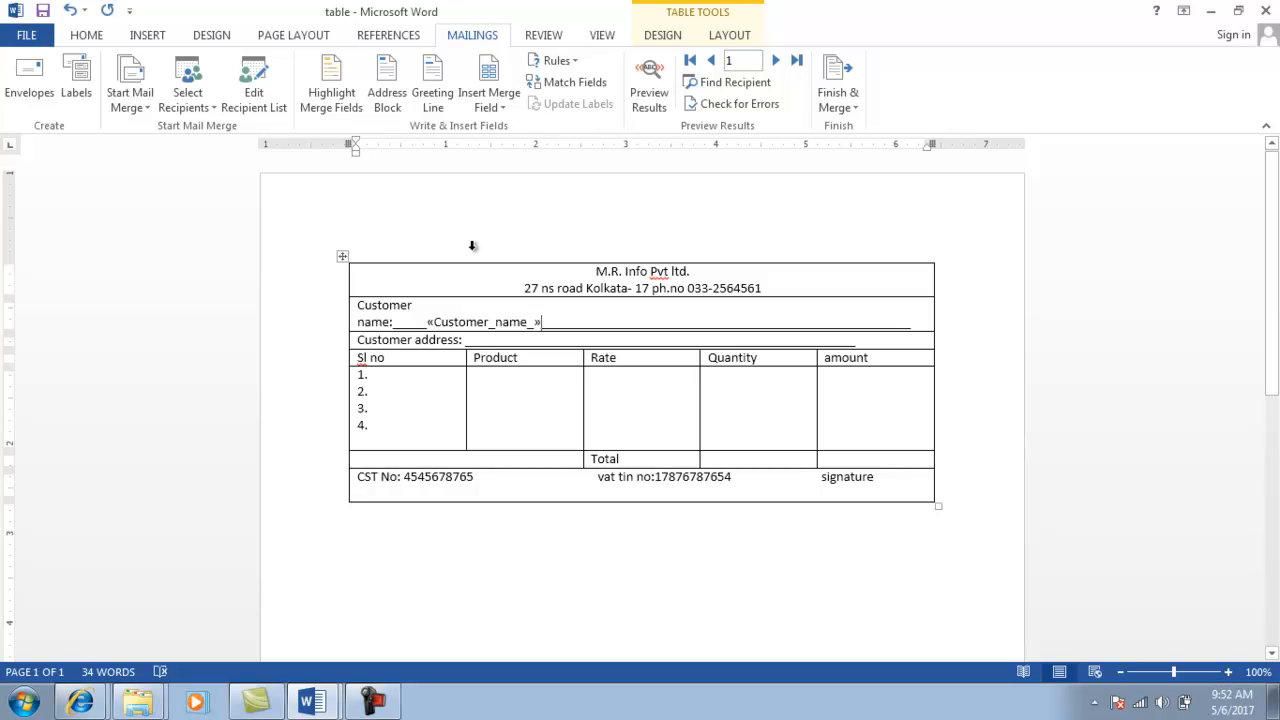
pyautogui.click(511, 104)
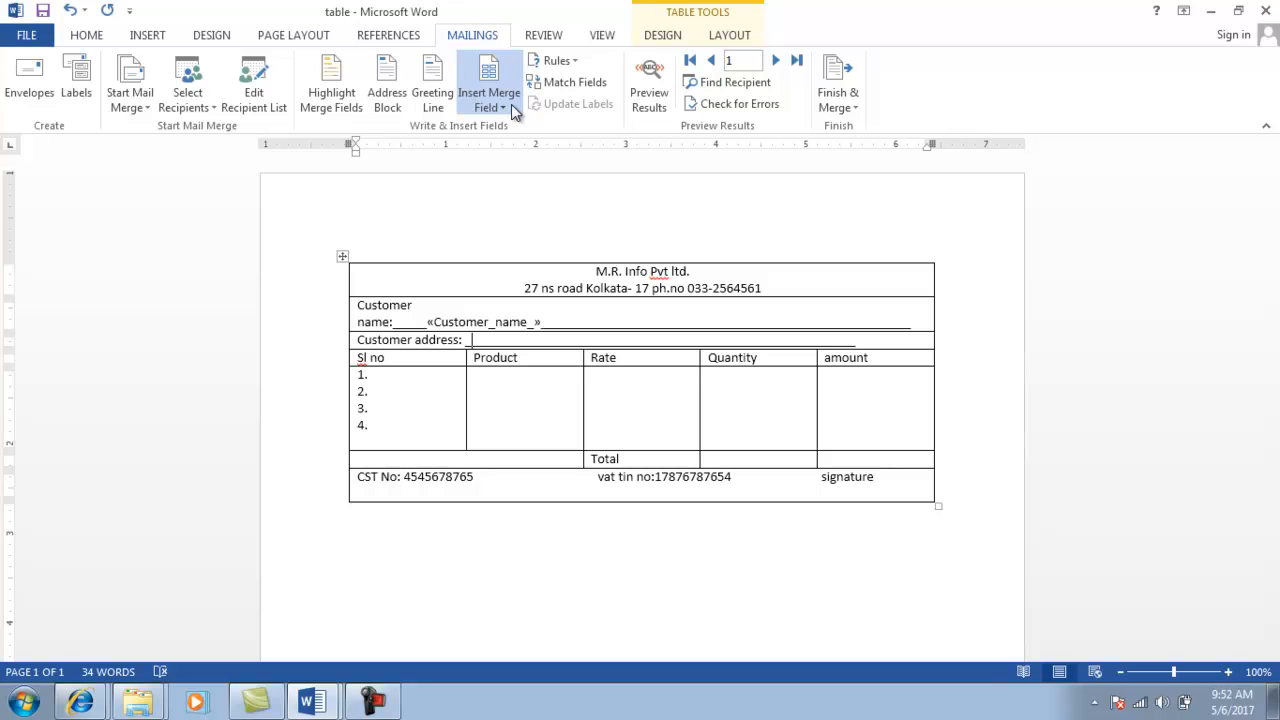
pyautogui.click(510, 155)
# Insert the Product, Rate, Qty and Amount merge fields into the invoice table's first row.
pyautogui.click(485, 378)
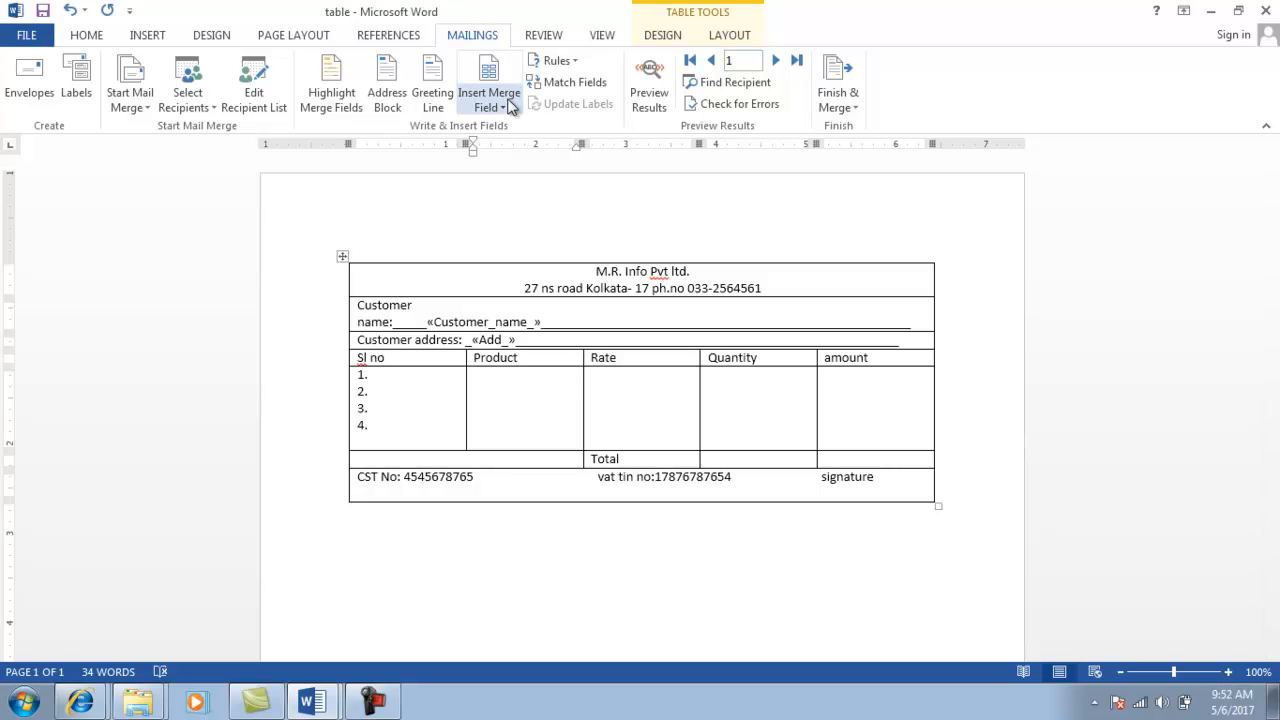
pyautogui.click(507, 167)
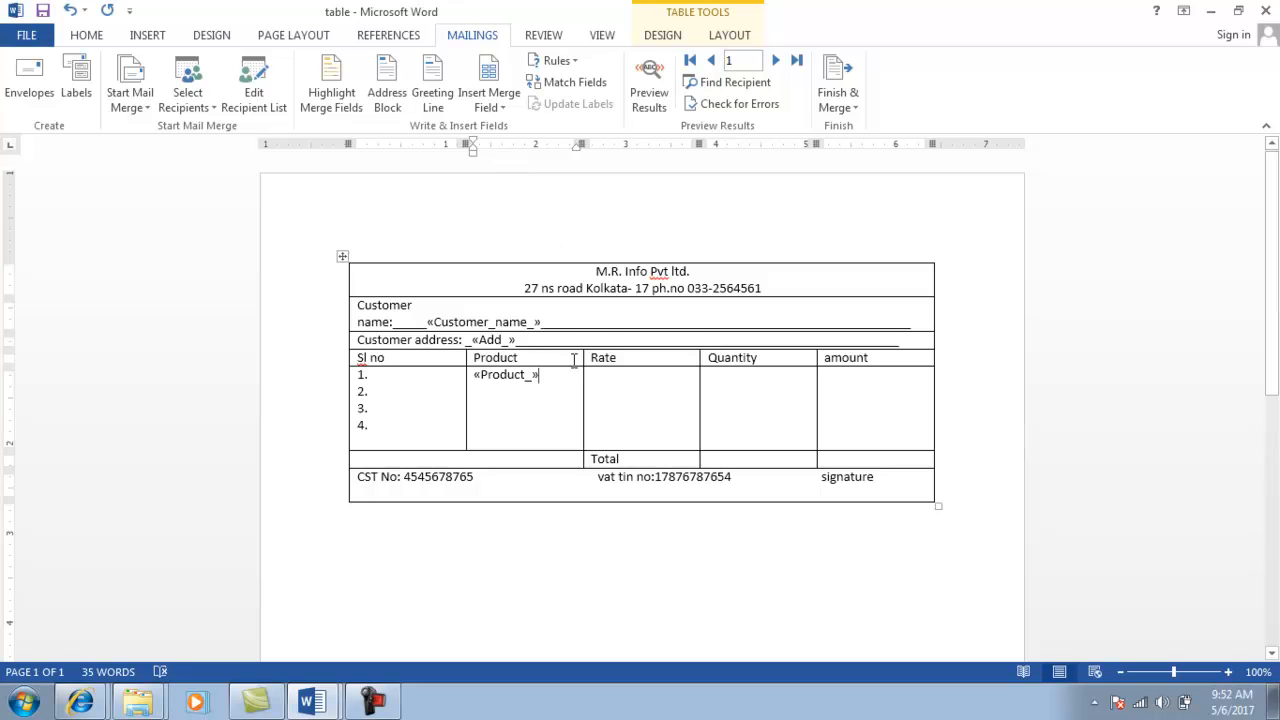
pyautogui.click(626, 383)
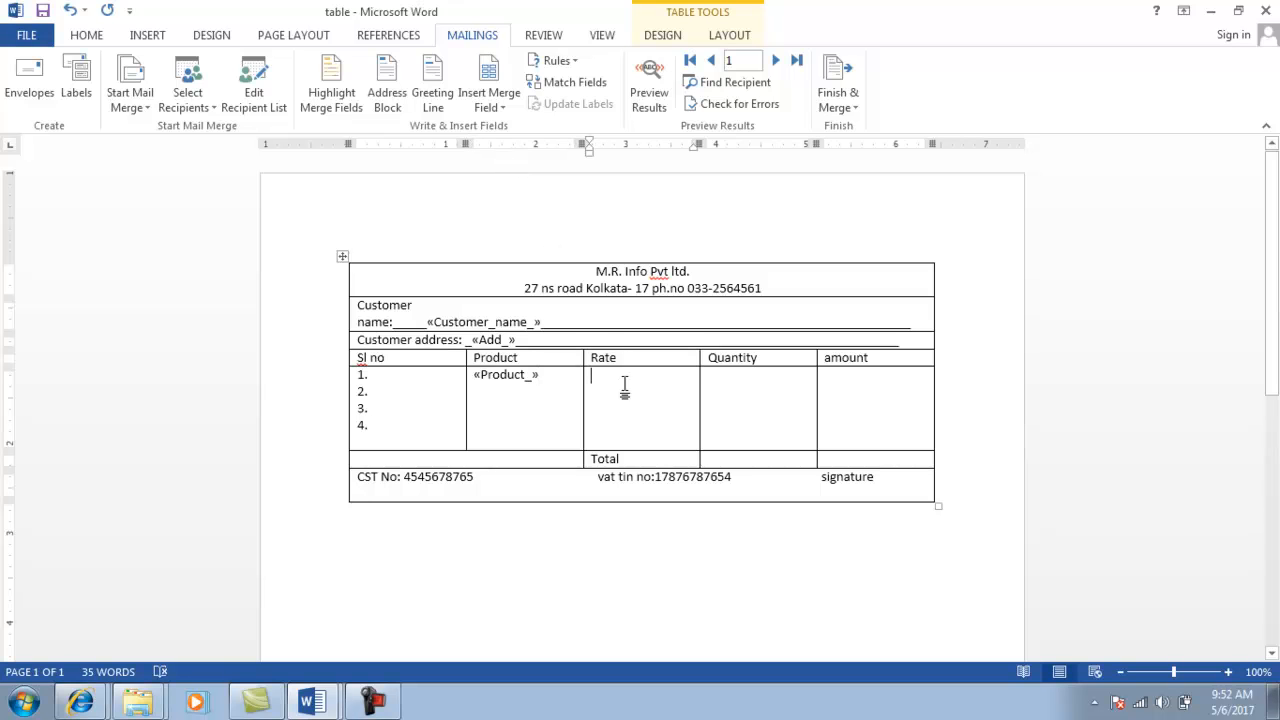
pyautogui.click(500, 107)
pyautogui.click(507, 193)
pyautogui.click(730, 388)
pyautogui.click(495, 107)
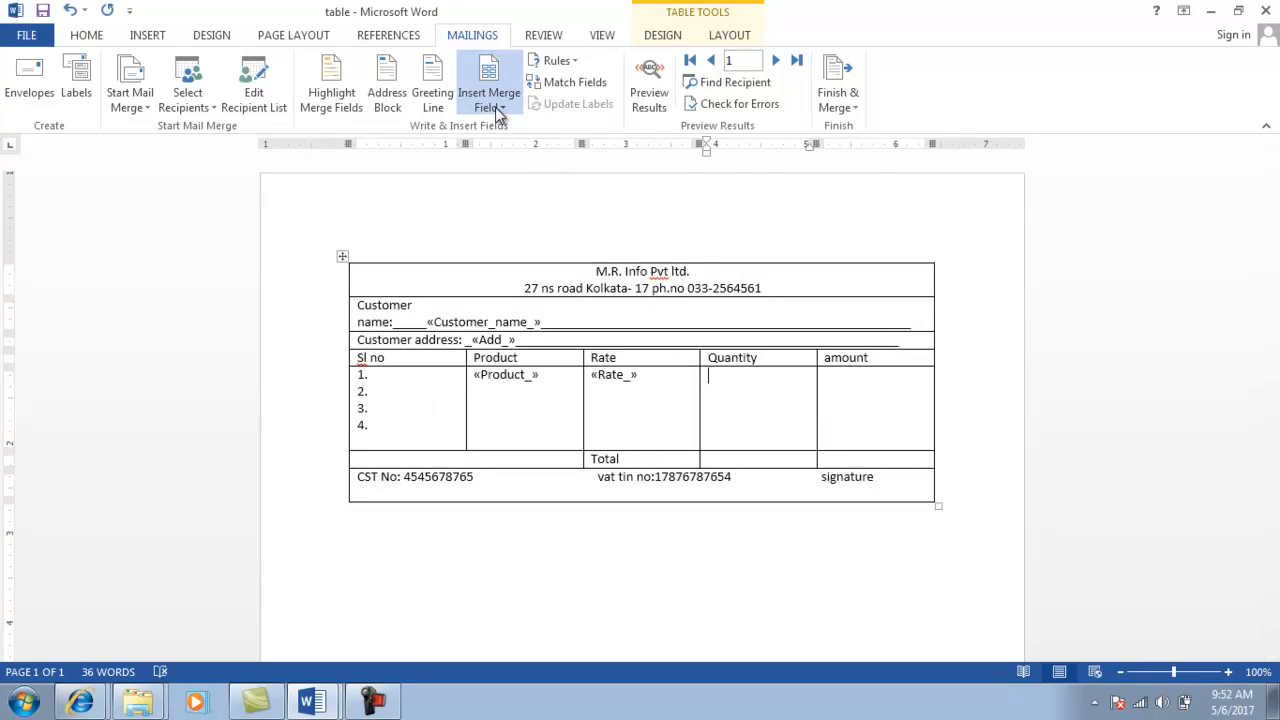
pyautogui.click(510, 224)
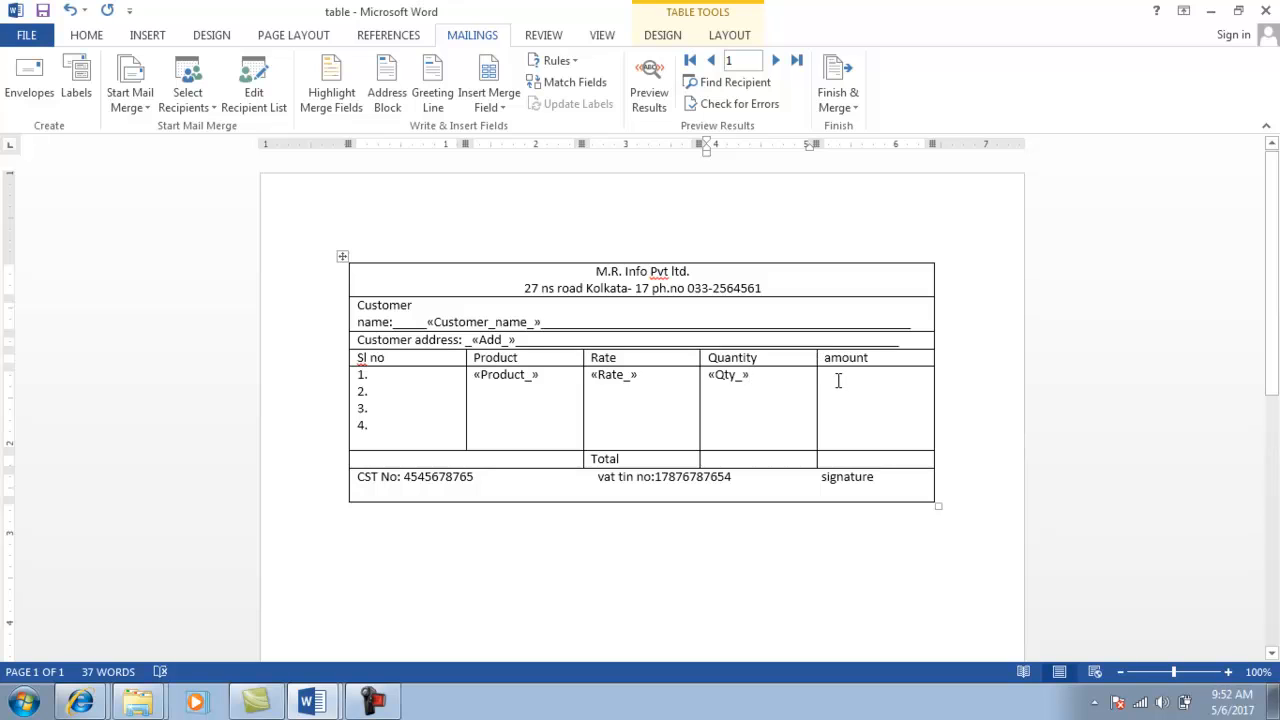
pyautogui.click(487, 108)
pyautogui.click(508, 243)
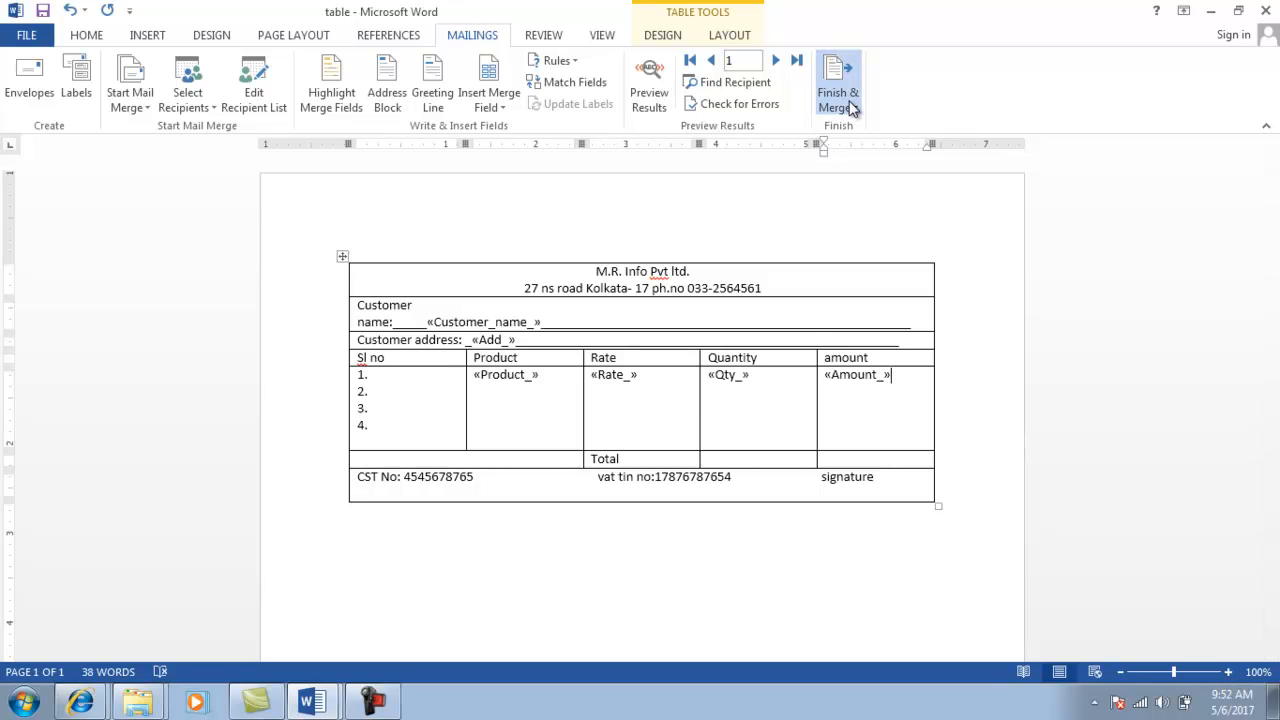
# Merge all records into Letters1, review the four filled invoices, and close it.
pyautogui.click(903, 130)
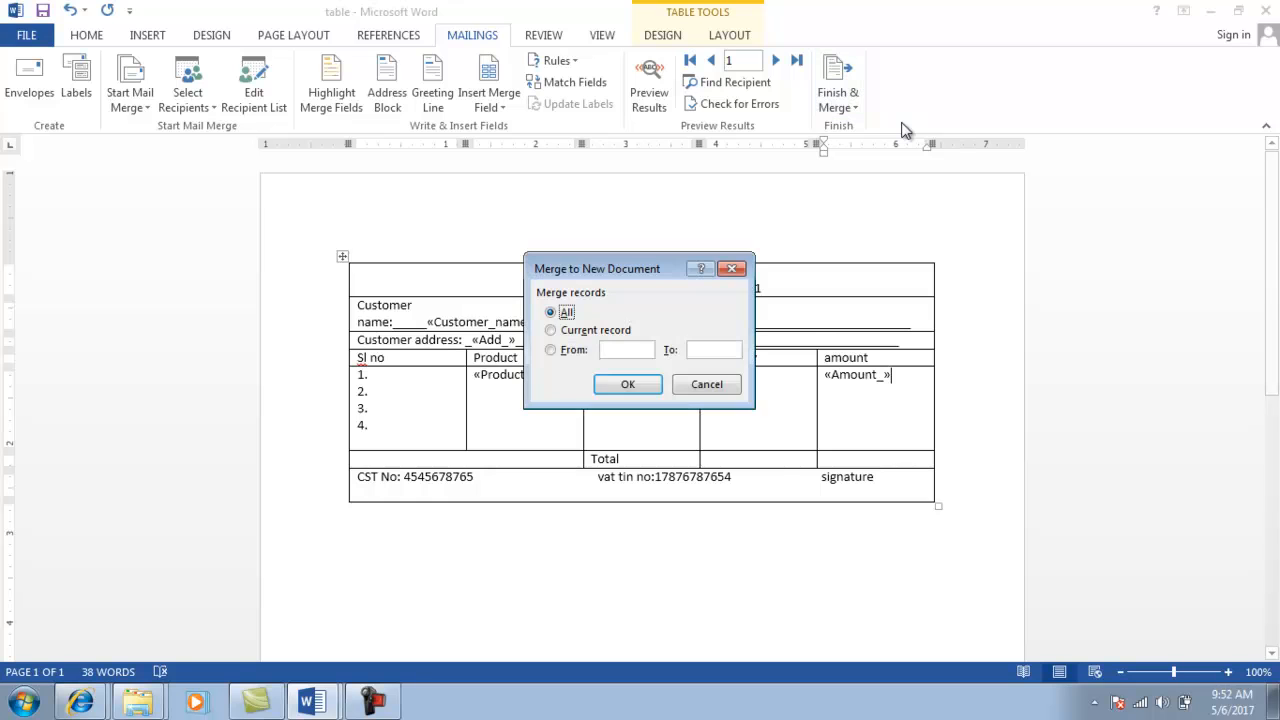
pyautogui.click(626, 386)
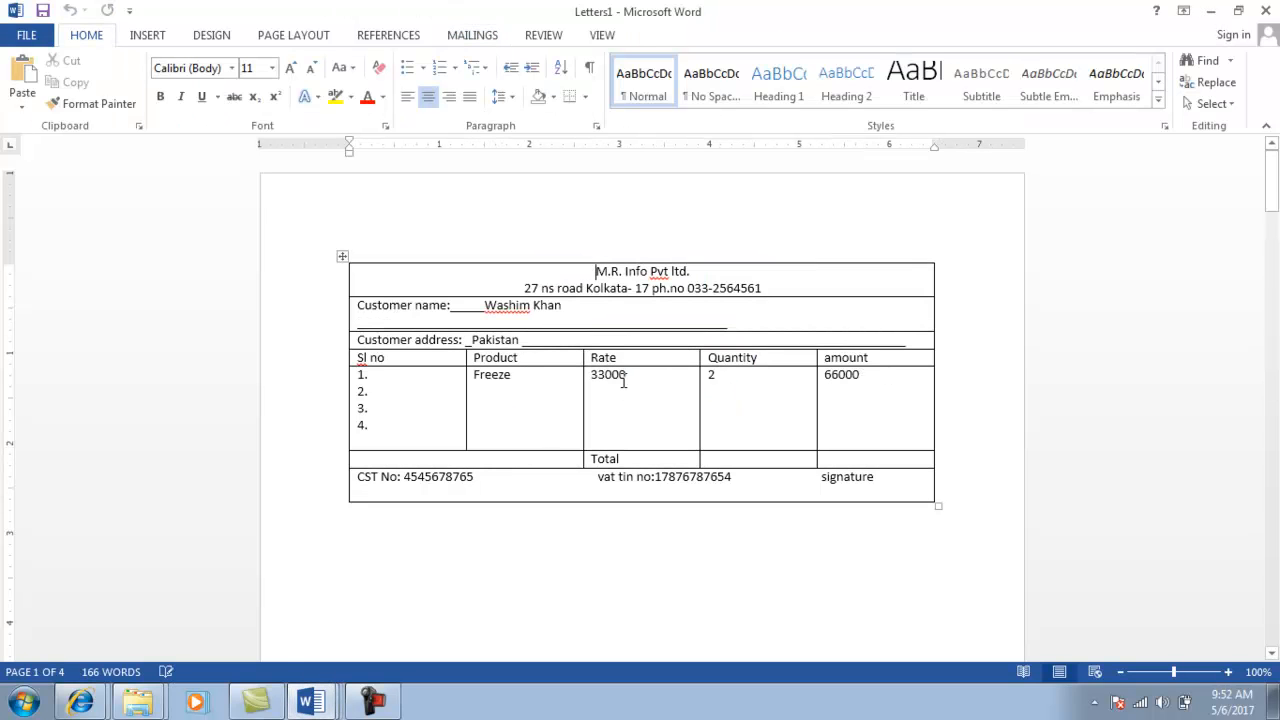
pyautogui.click(454, 463)
pyautogui.scroll(-10, 454, 465)
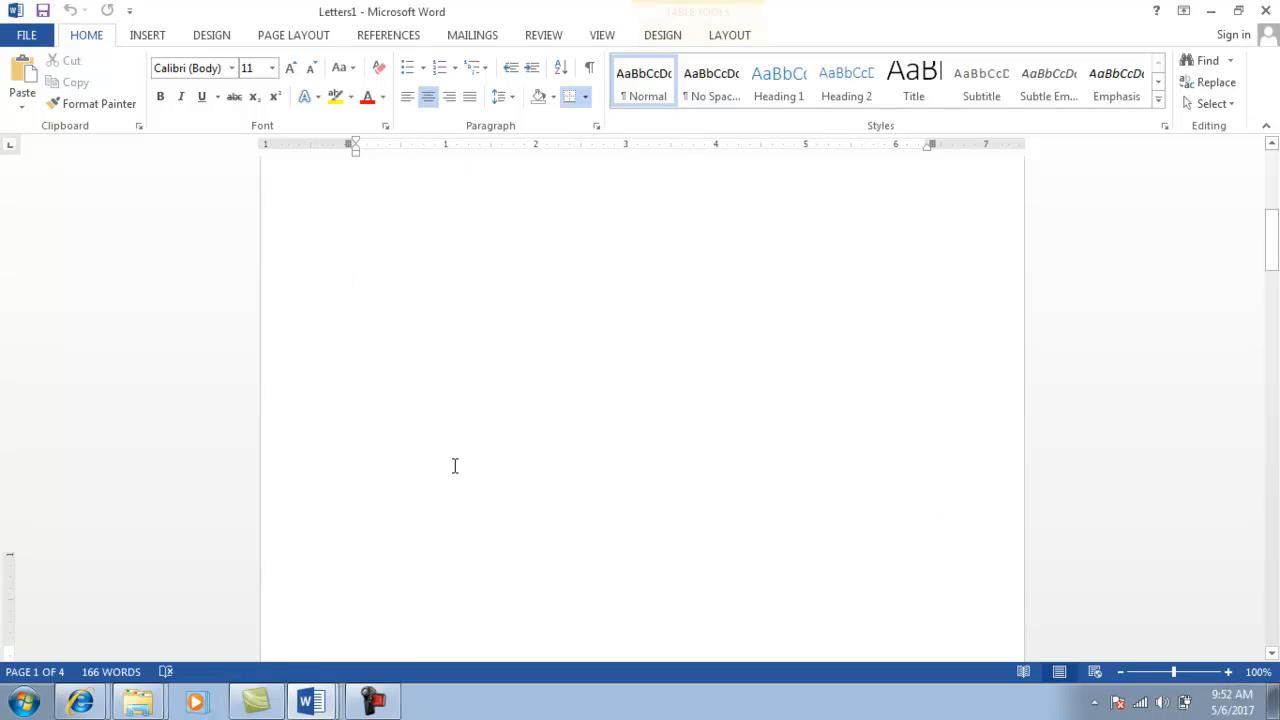
pyautogui.scroll(-15, 454, 465)
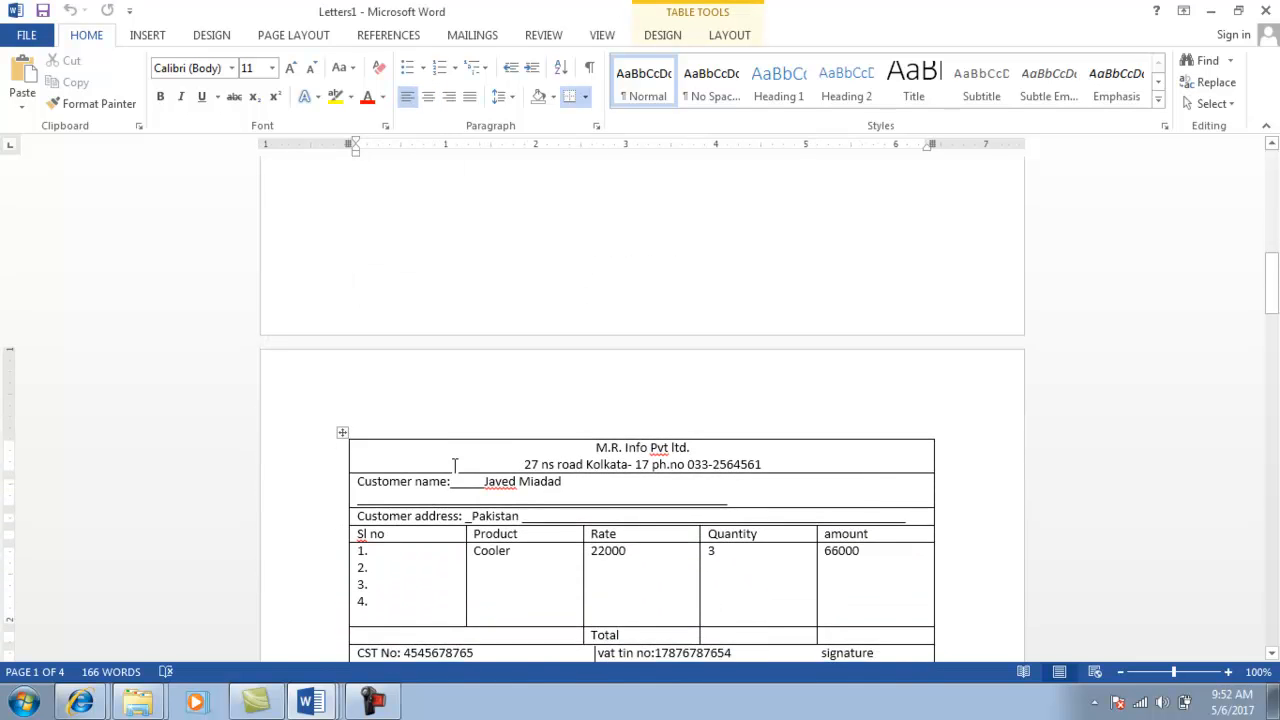
pyautogui.scroll(-15, 454, 465)
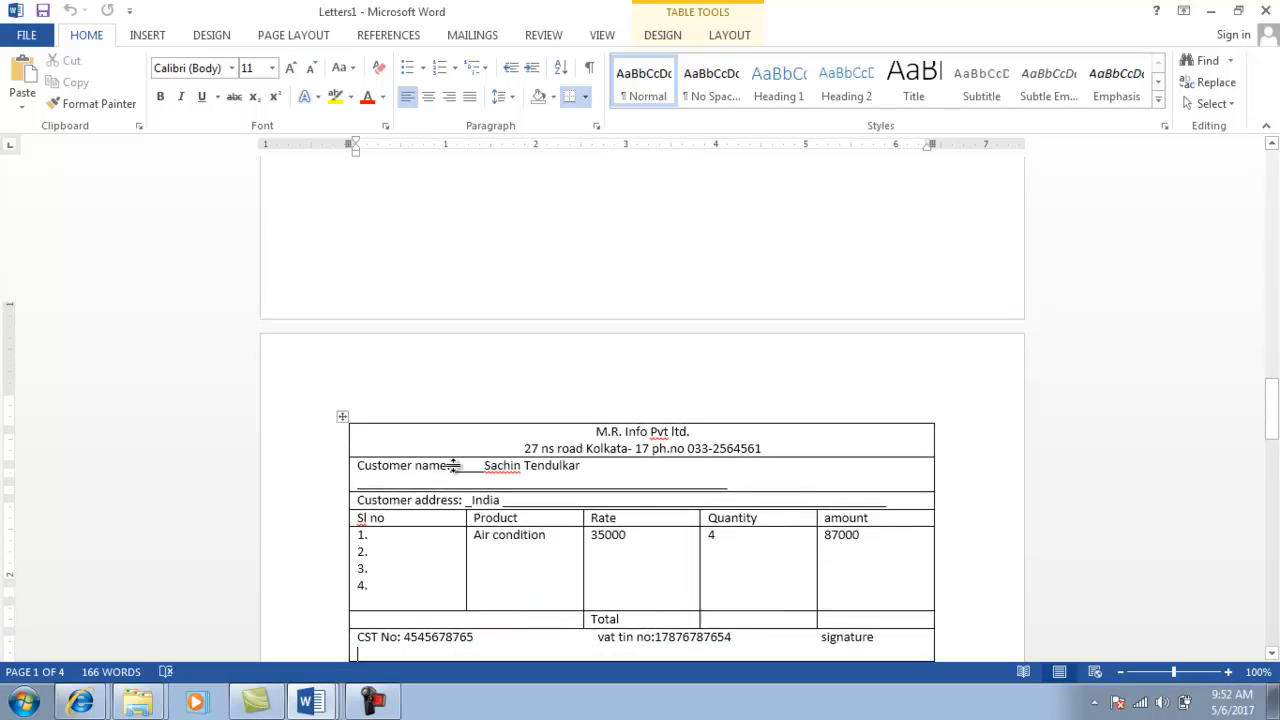
pyautogui.scroll(-5, 454, 465)
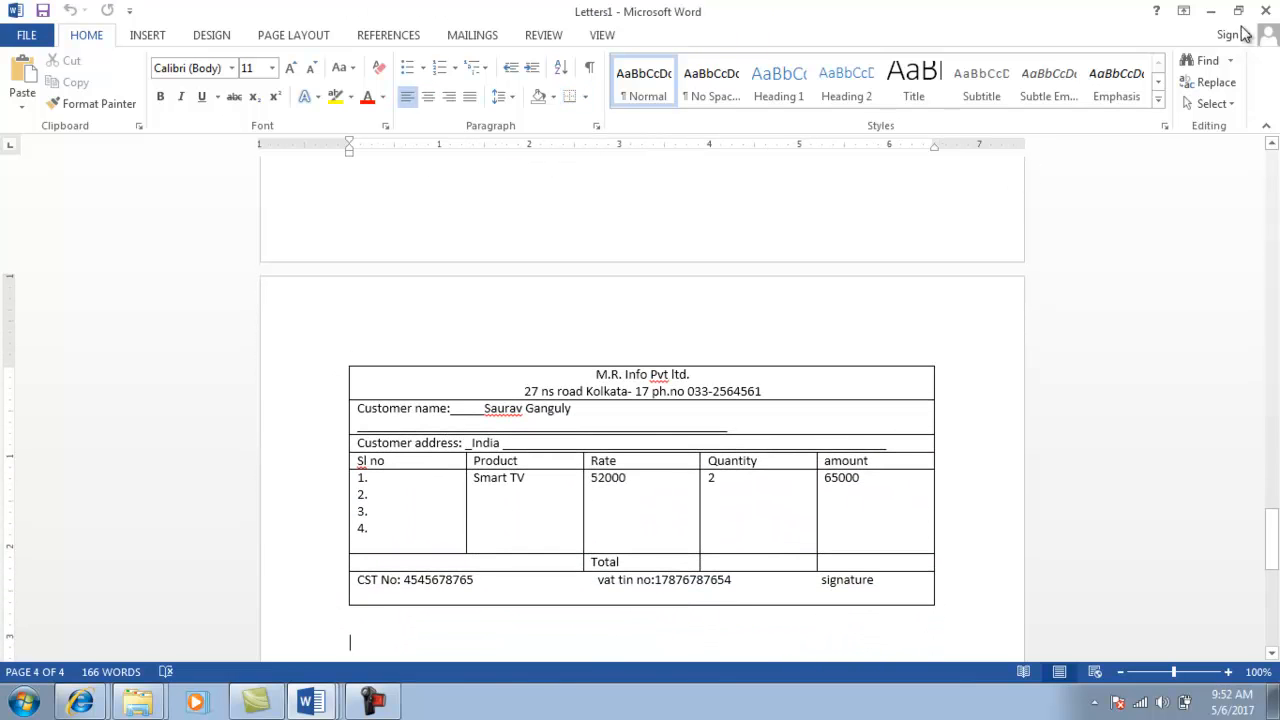
pyautogui.click(1268, 11)
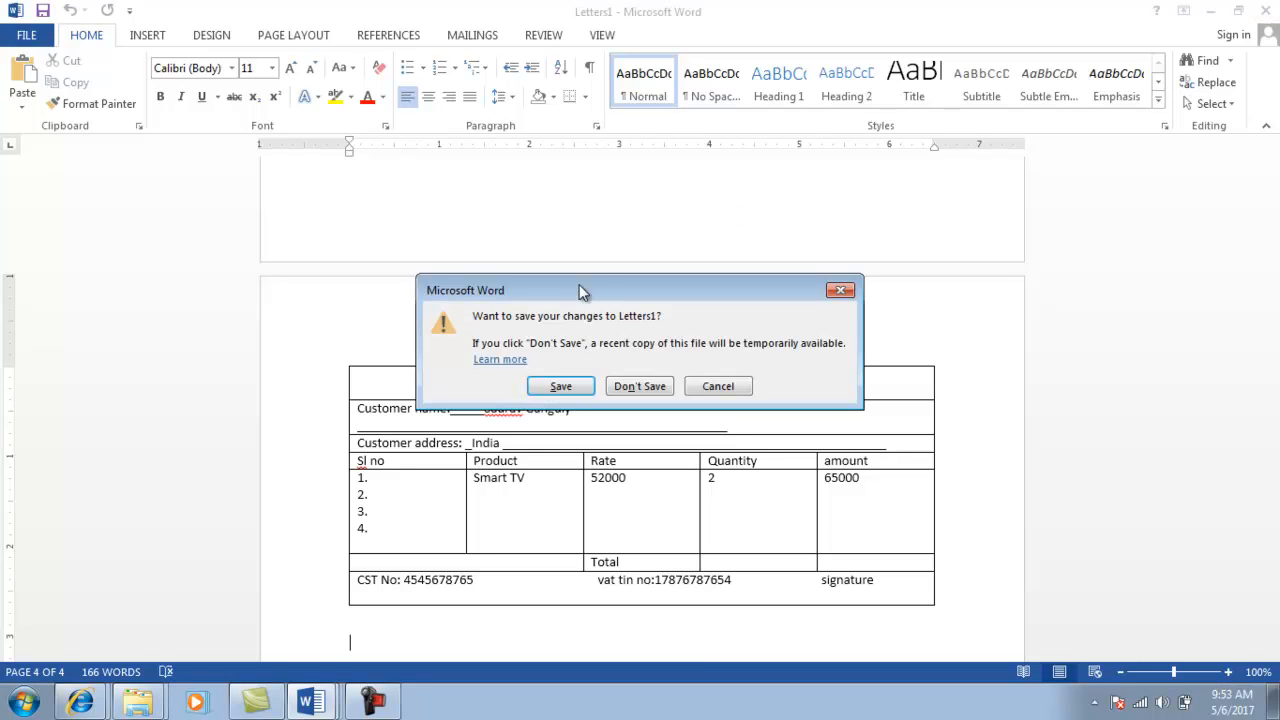
# Save the merged invoices on drive D under the name 'mail merge'.
pyautogui.click(558, 387)
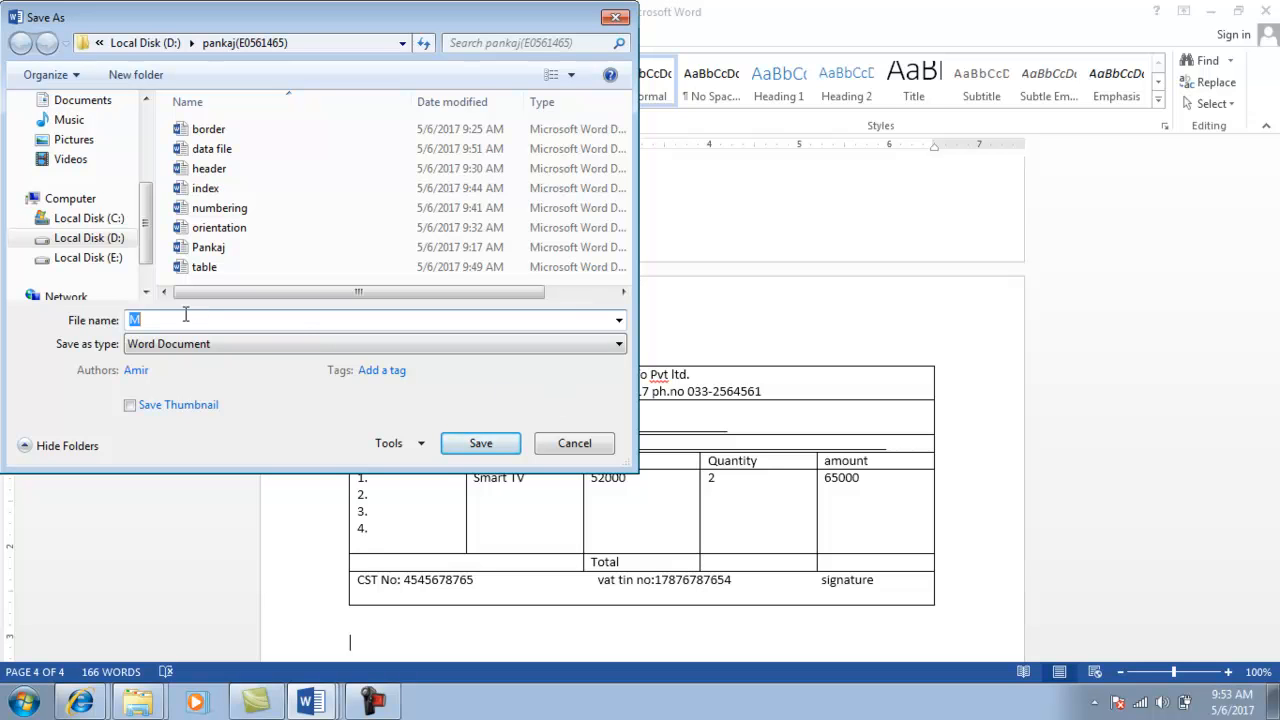
pyautogui.write('mail merge')
pyautogui.click(479, 445)
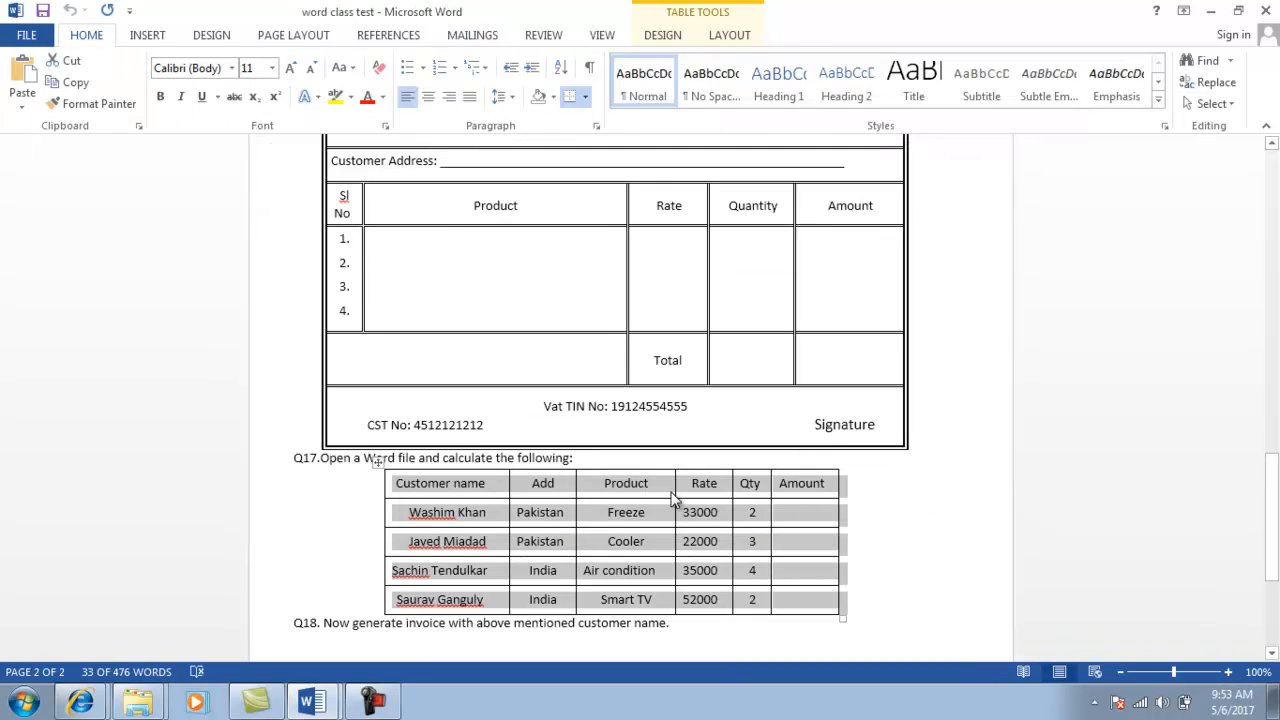
pyautogui.click(398, 622)
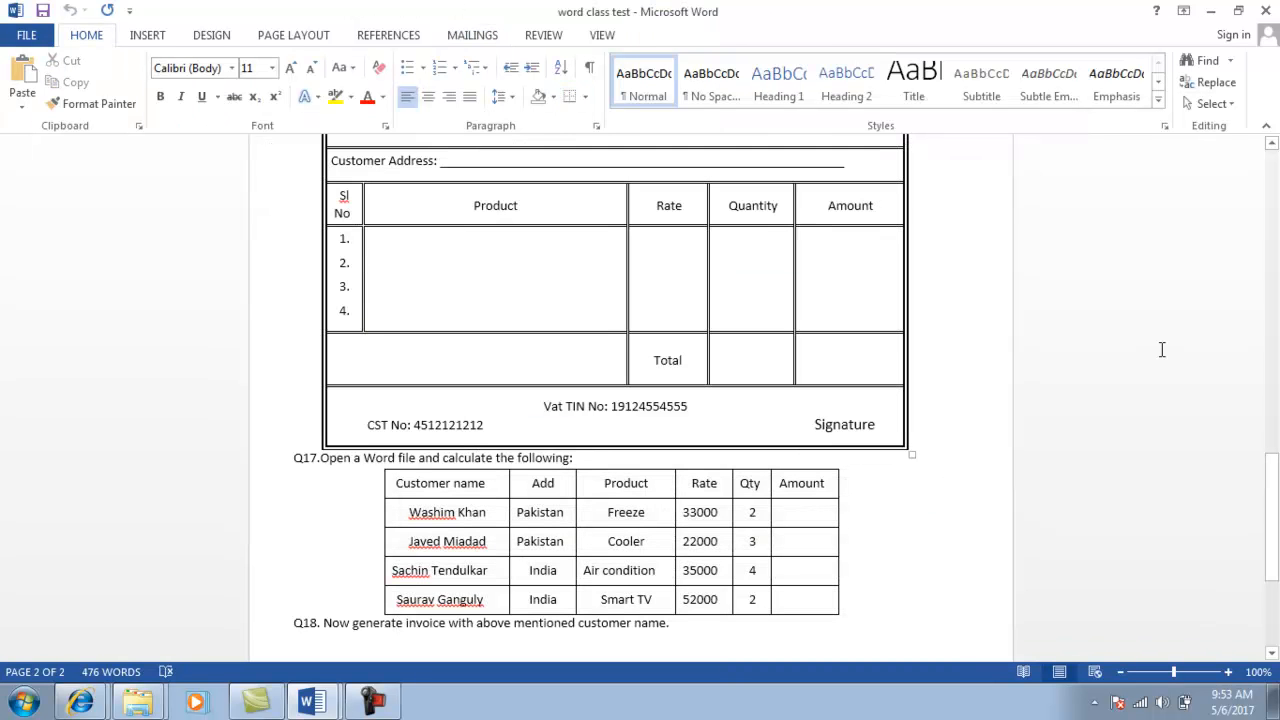
pyautogui.moveTo(1270, 478); pyautogui.dragTo(1270, 516)
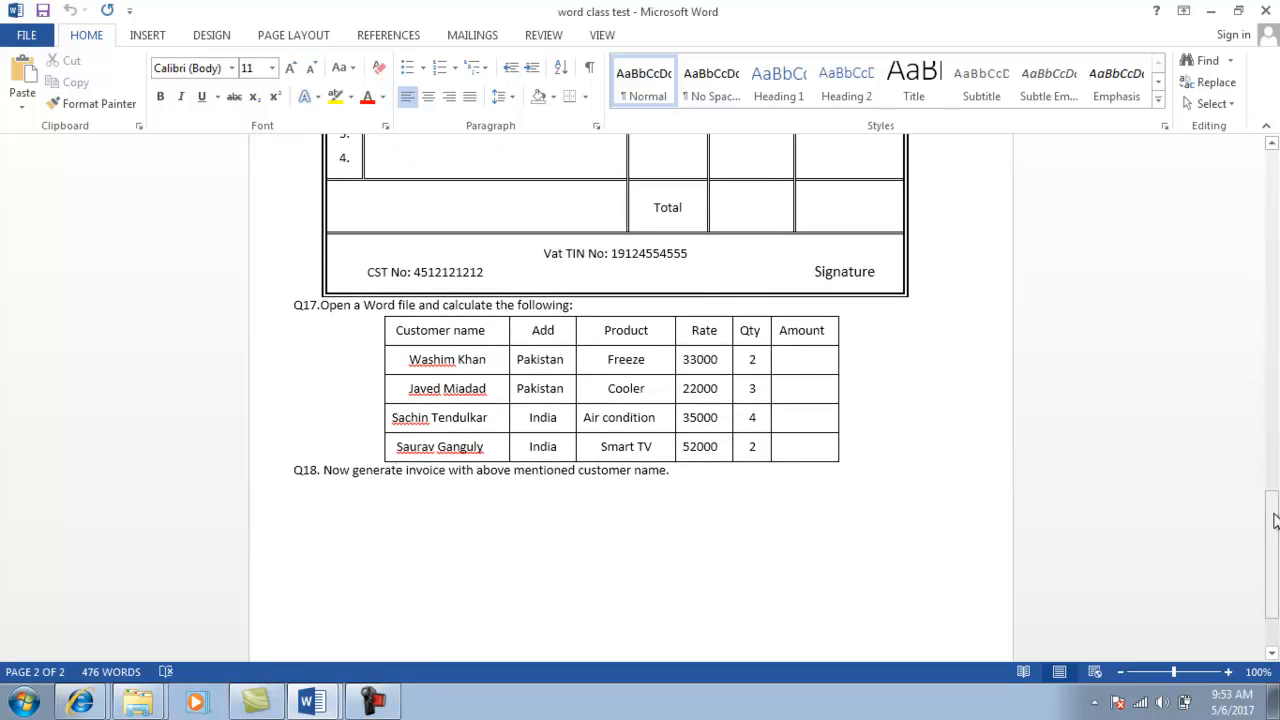
pyautogui.click(376, 704)
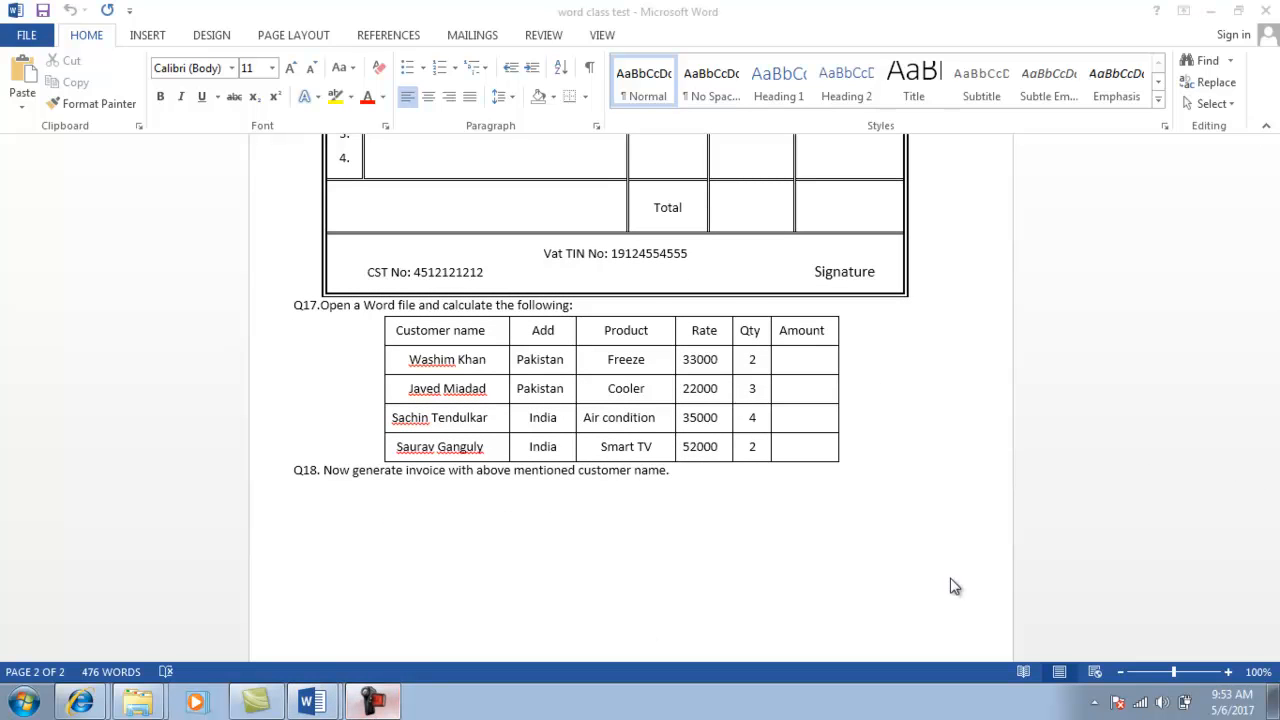